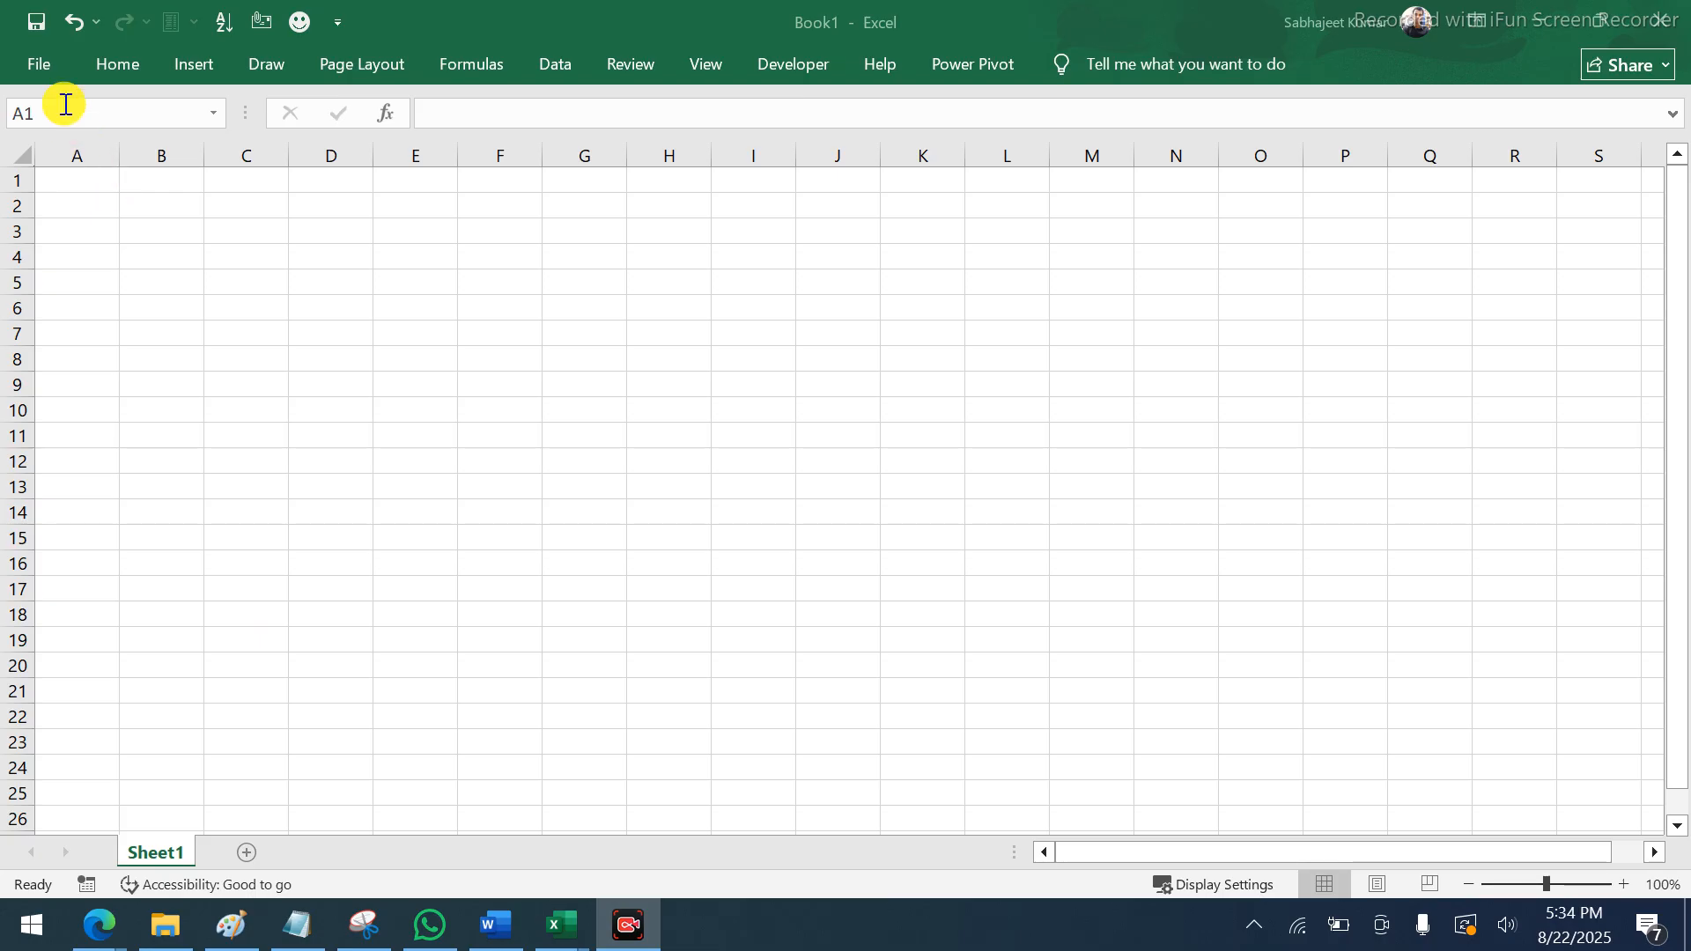
# Open the Account page and review the user and product information
pyautogui.click(33, 58)
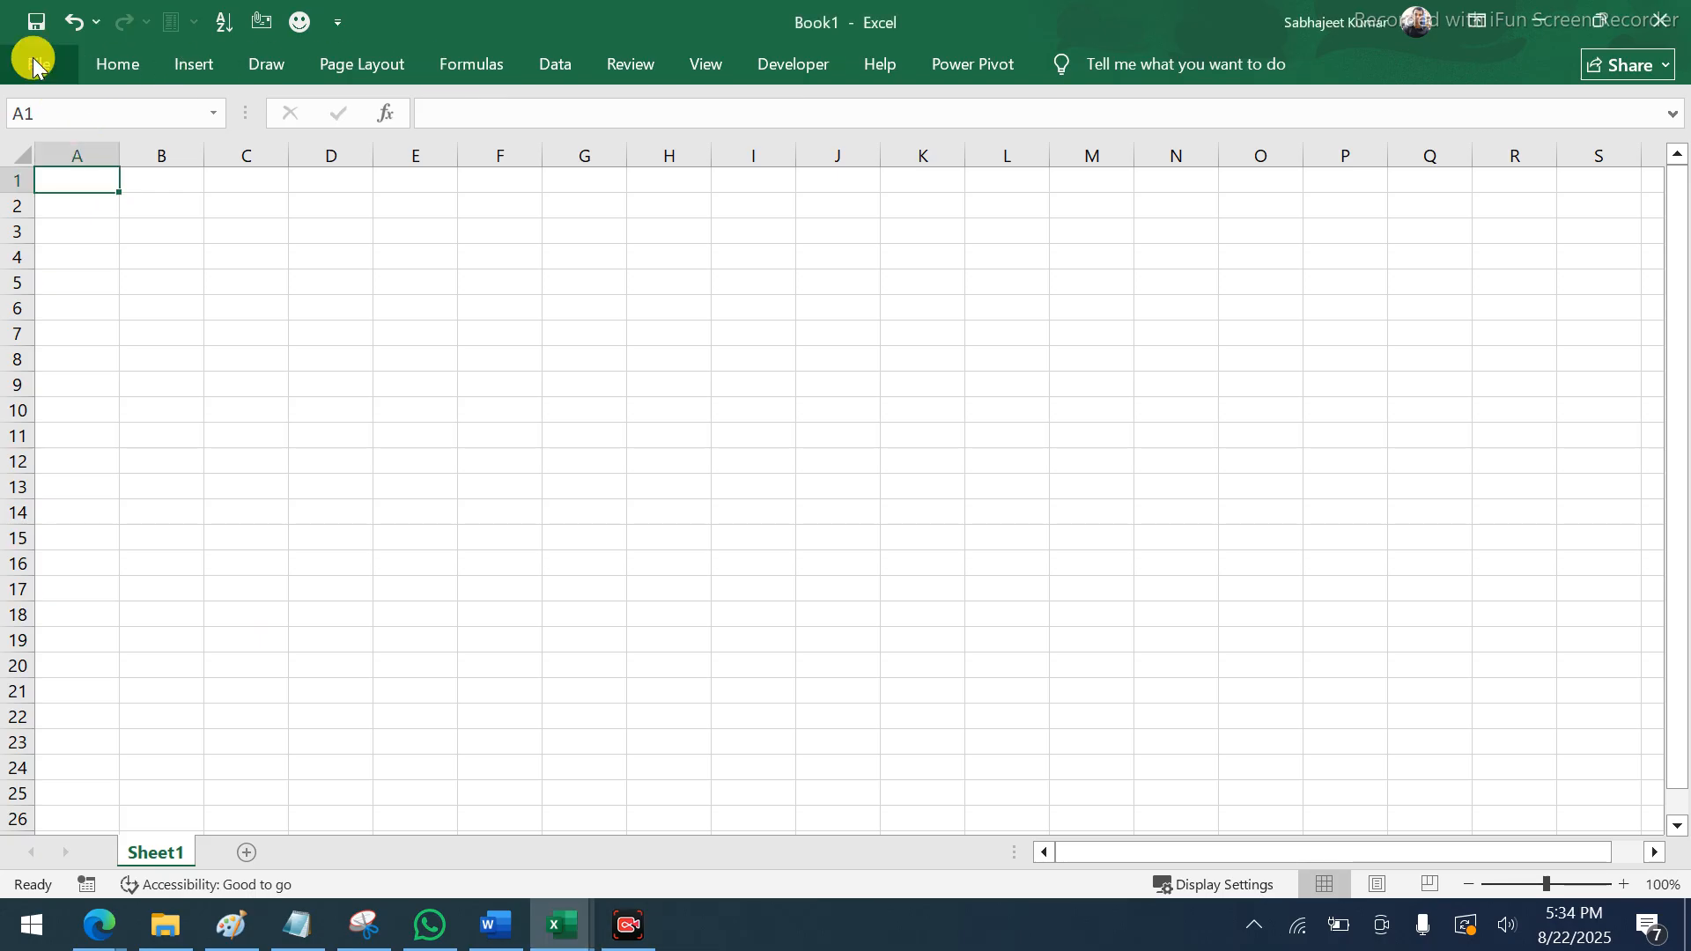
pyautogui.click(33, 60)
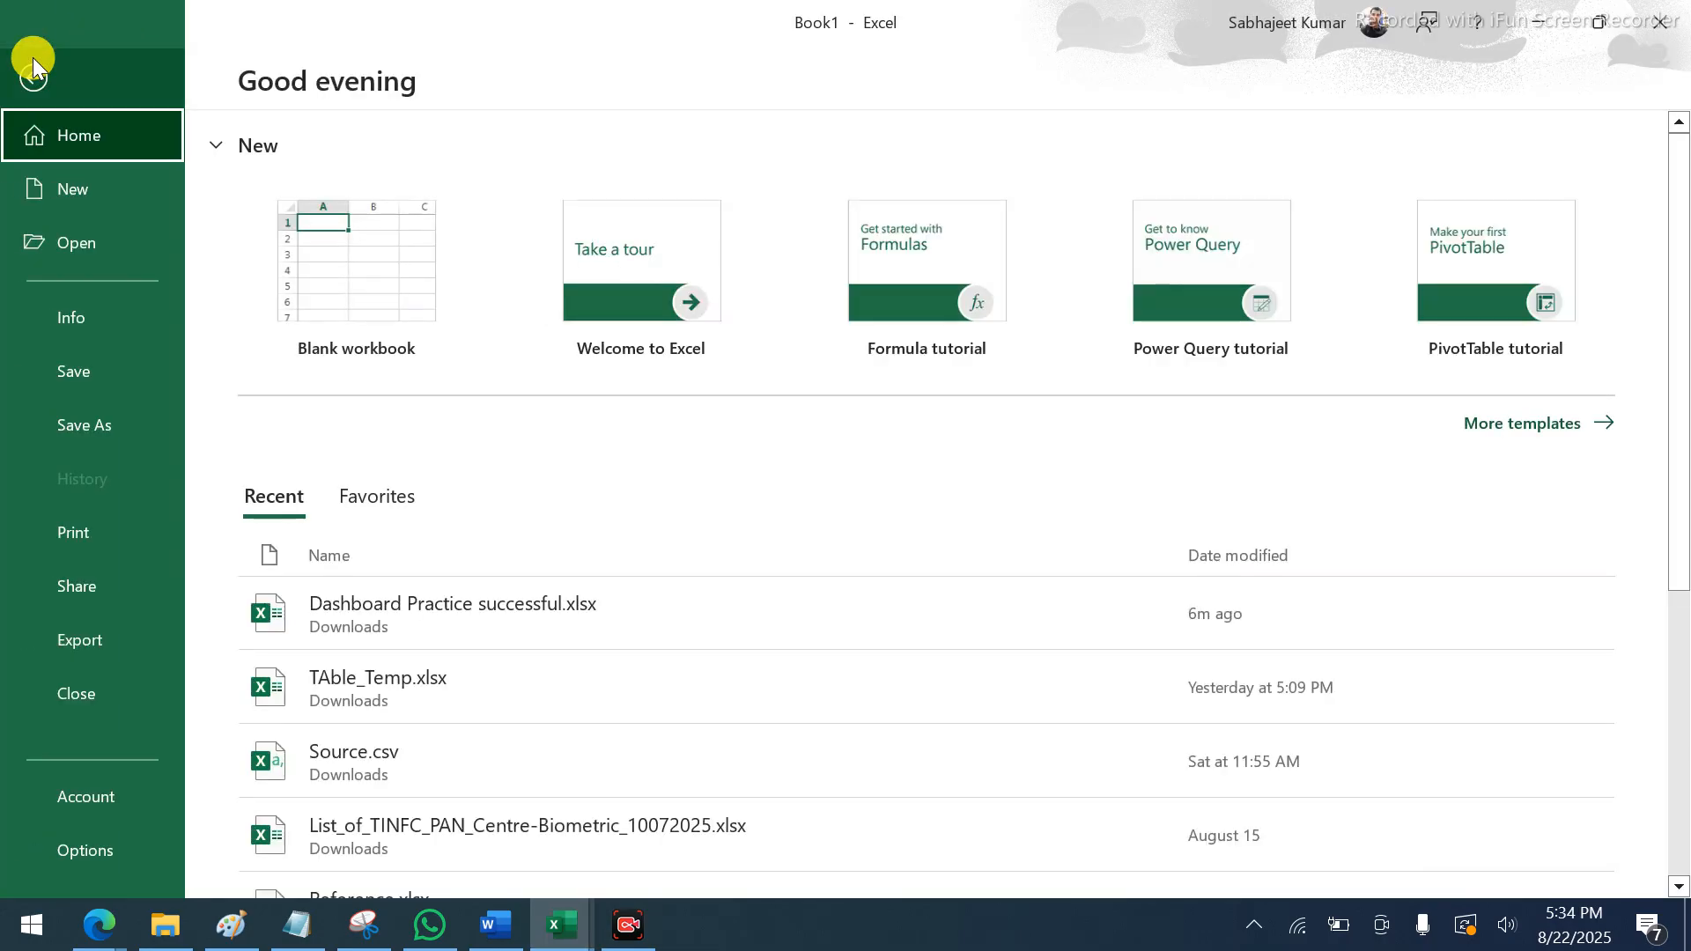
pyautogui.click(70, 800)
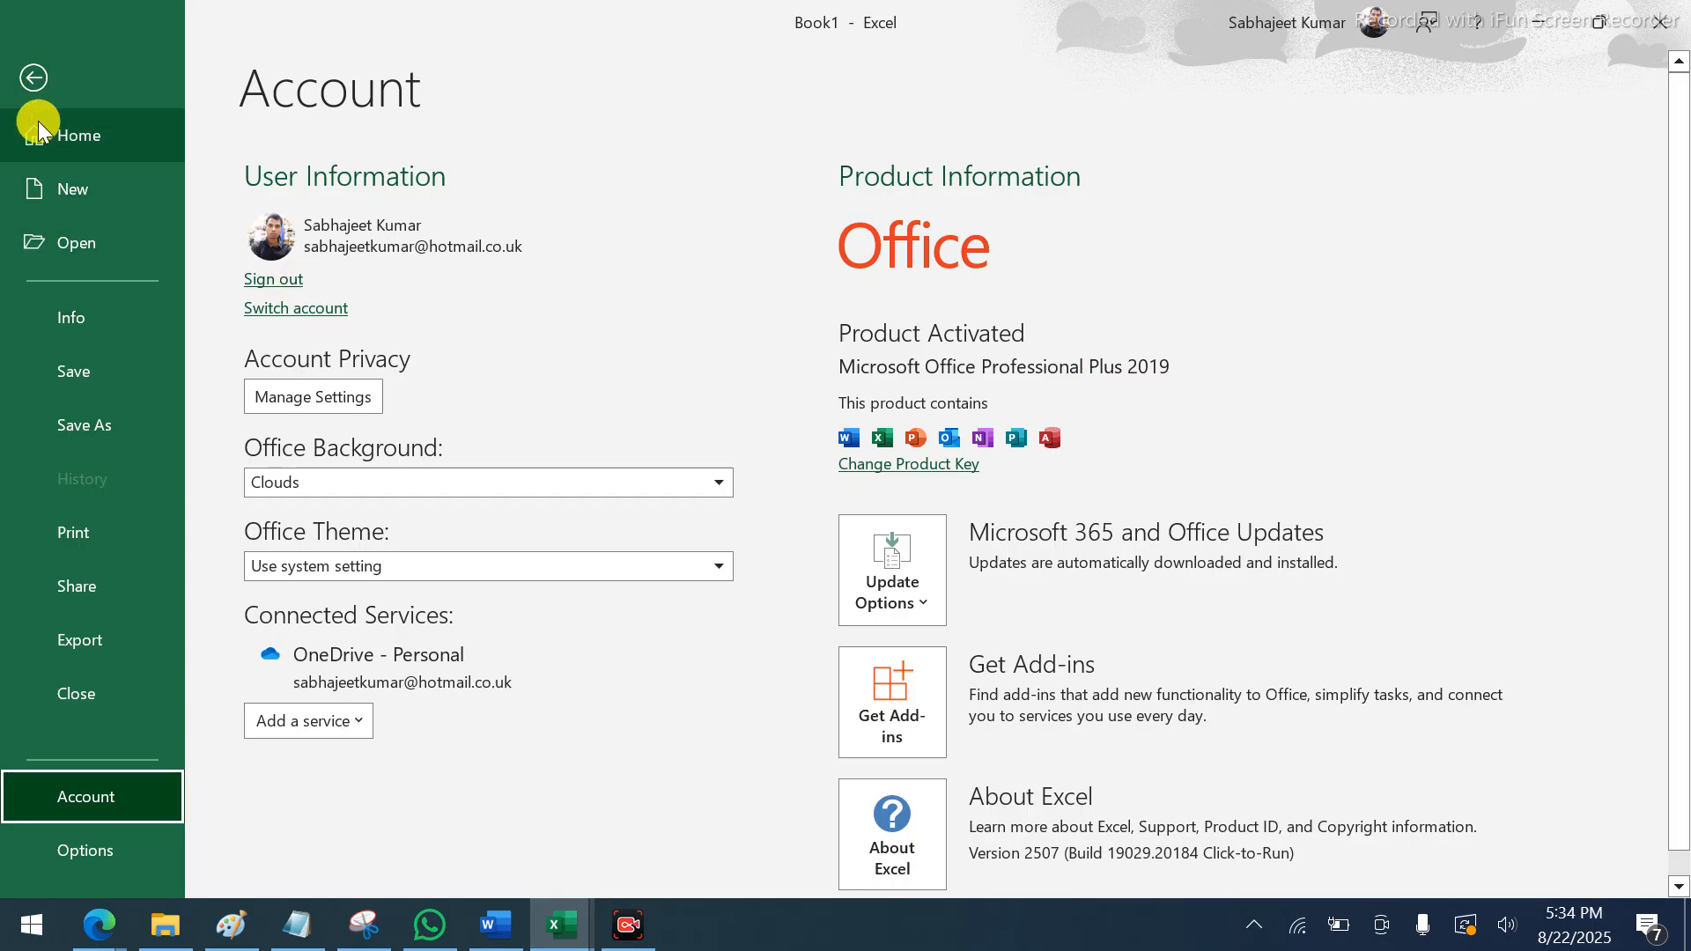
pyautogui.click(34, 86)
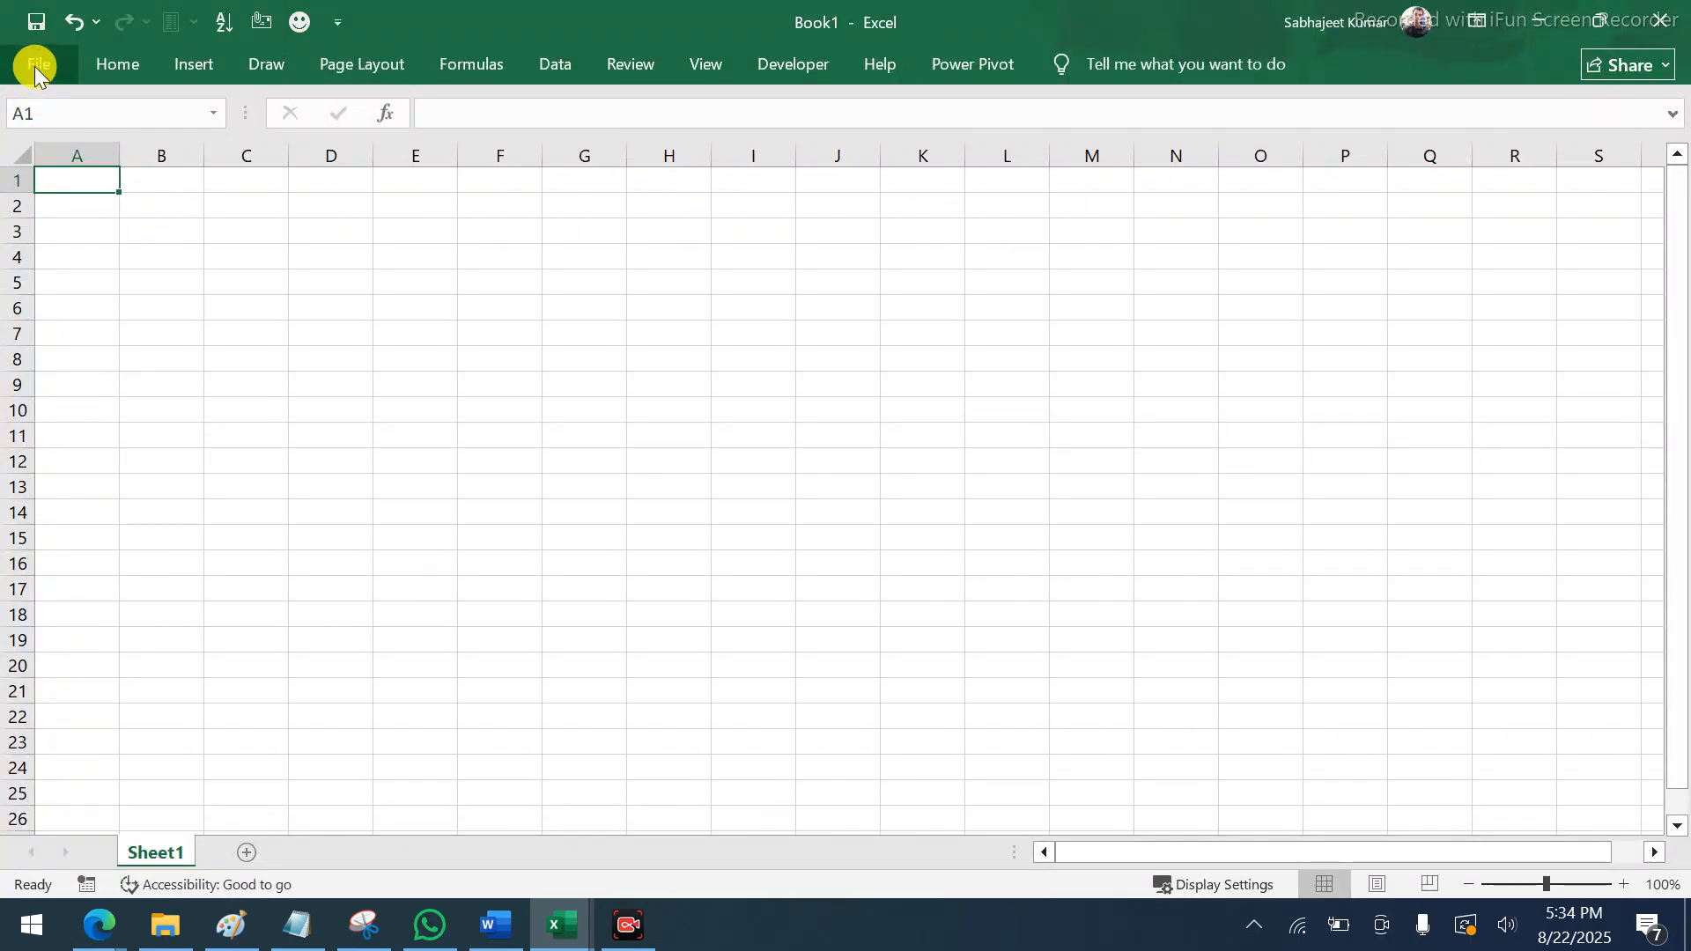
pyautogui.click(34, 66)
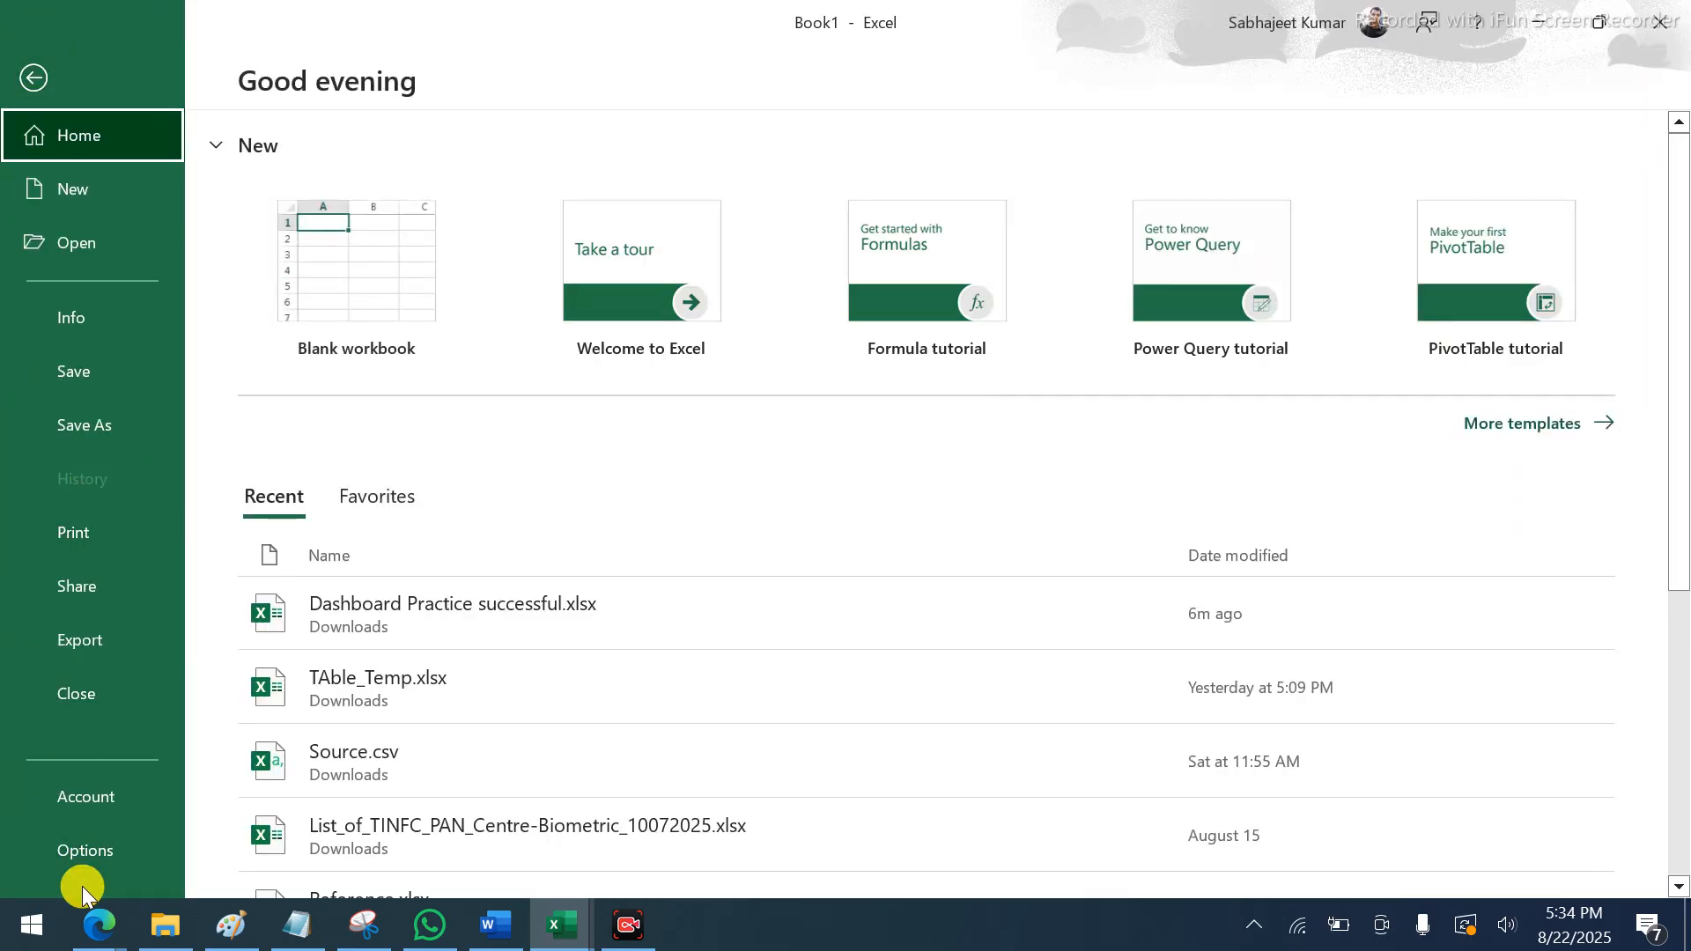
pyautogui.click(81, 794)
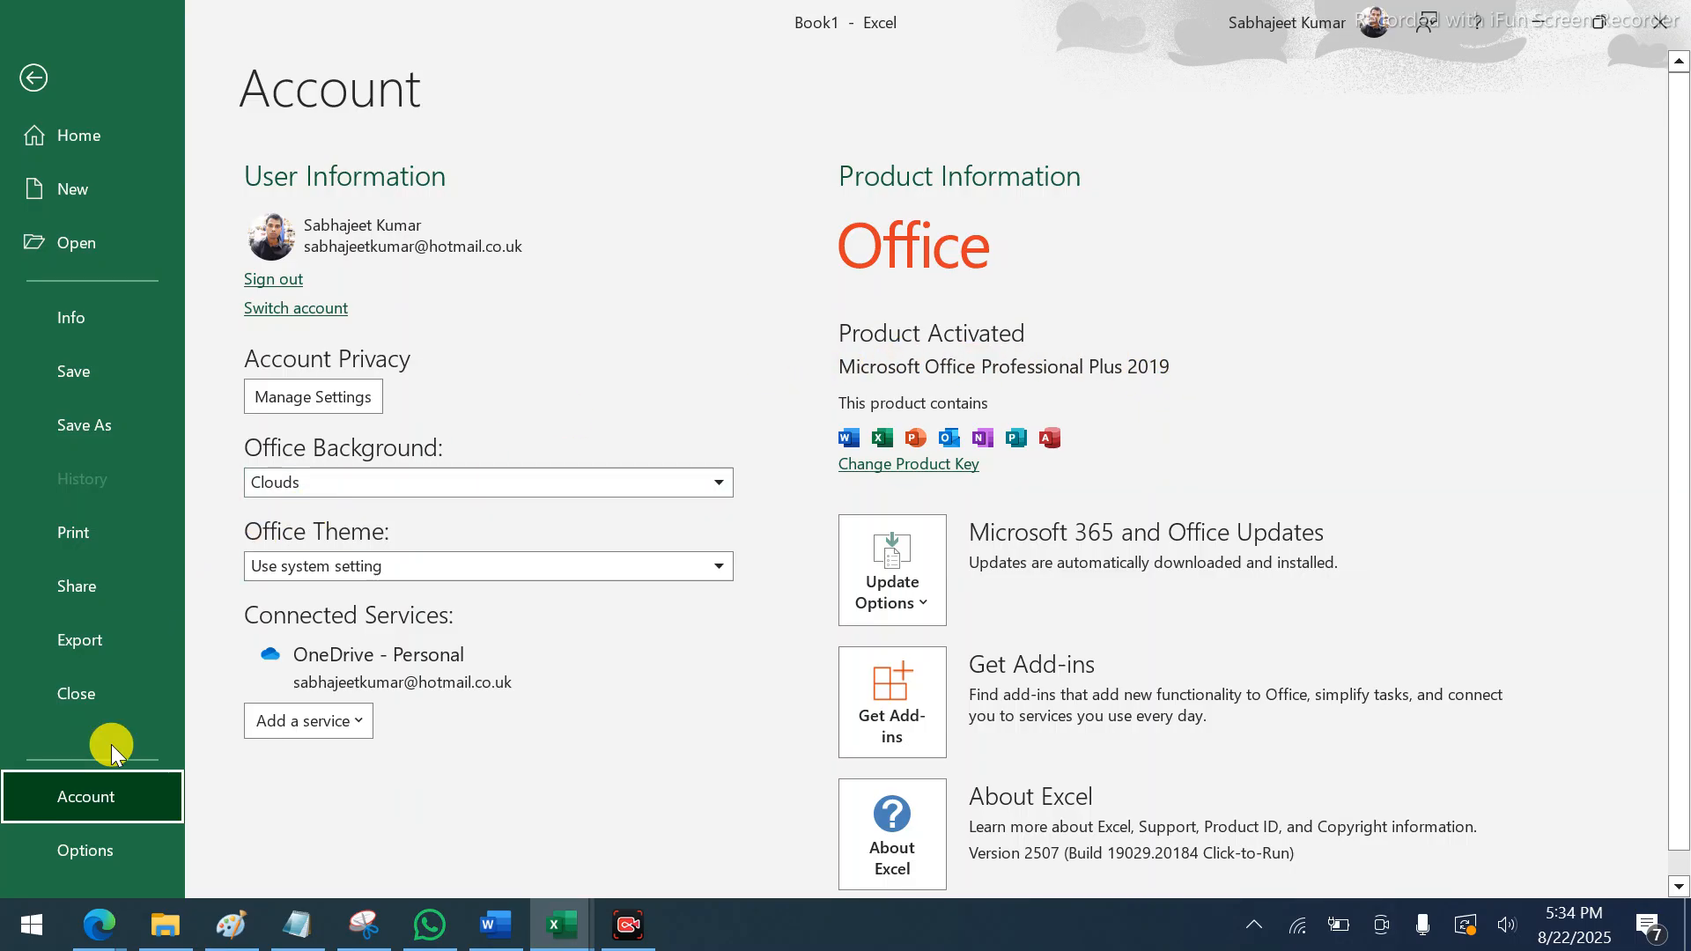
# Review the General category of the Excel Options, including Live Preview, and close the dialog
pyautogui.click(83, 850)
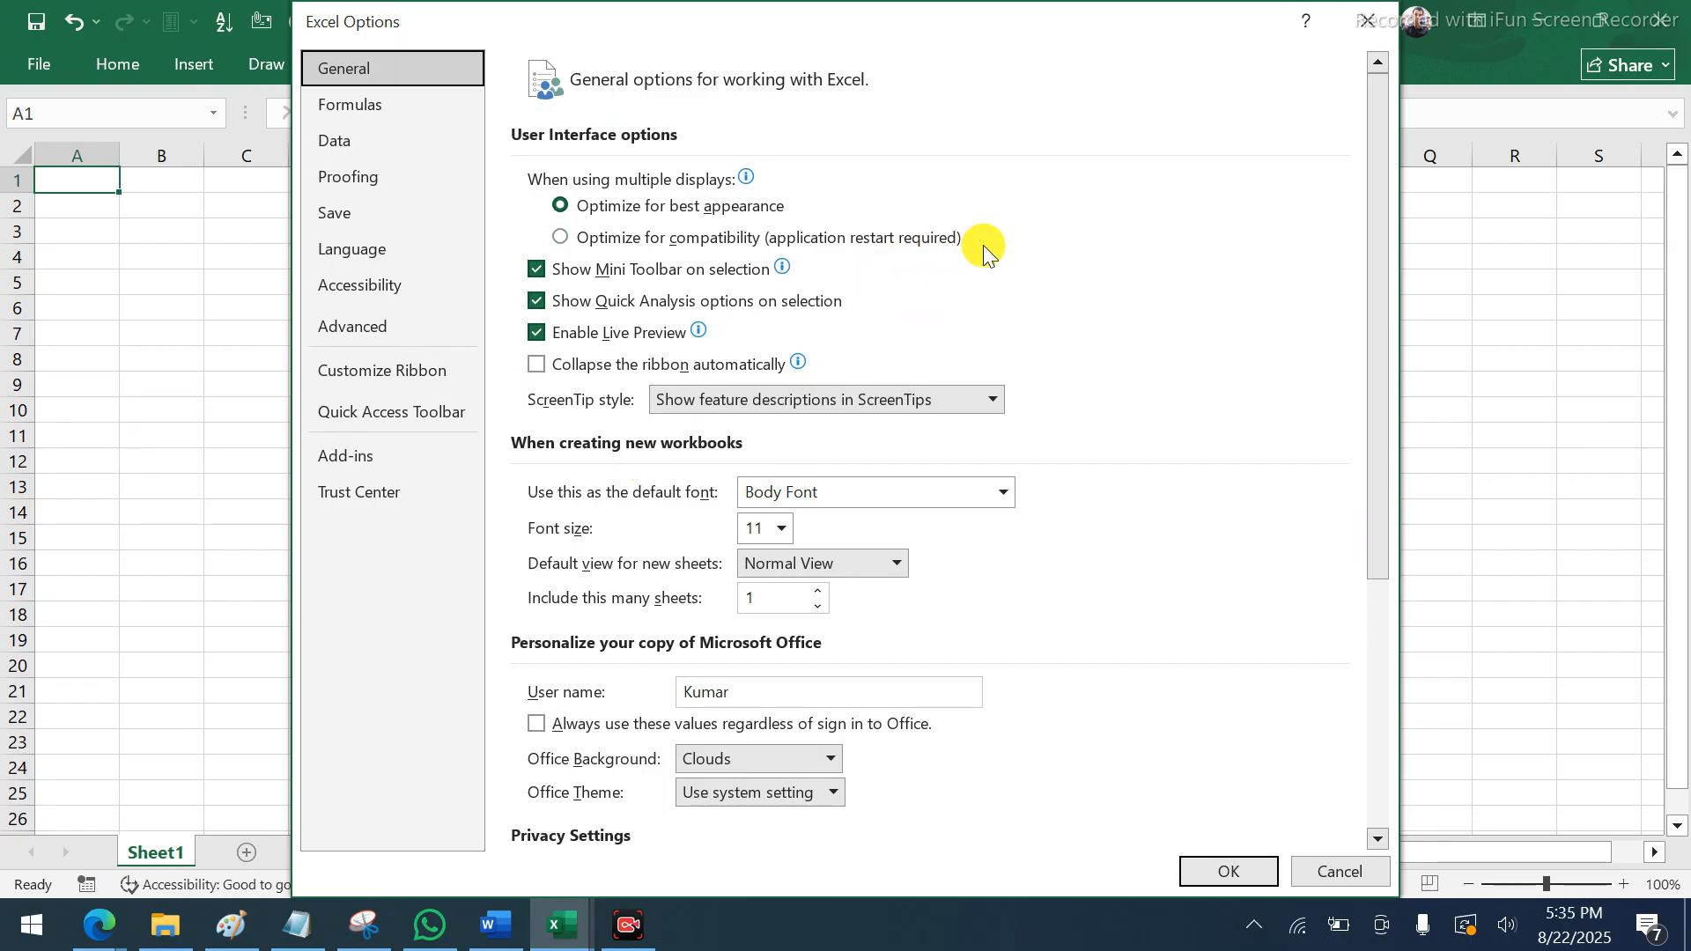
pyautogui.moveTo(984, 253)
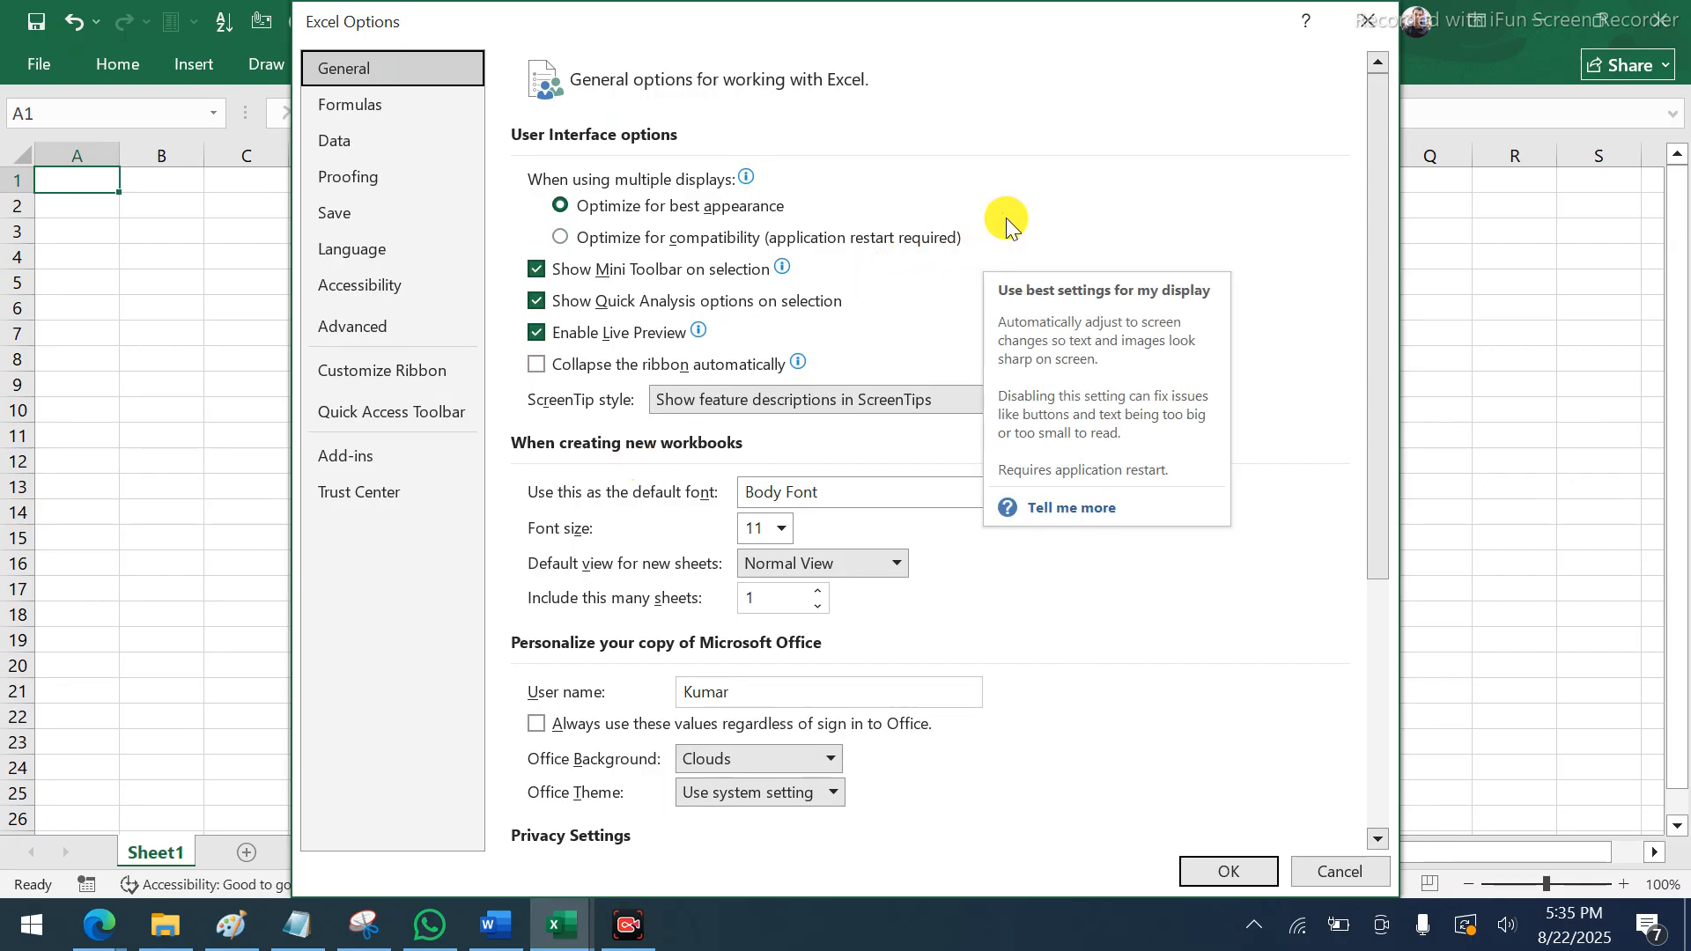
pyautogui.click(1043, 113)
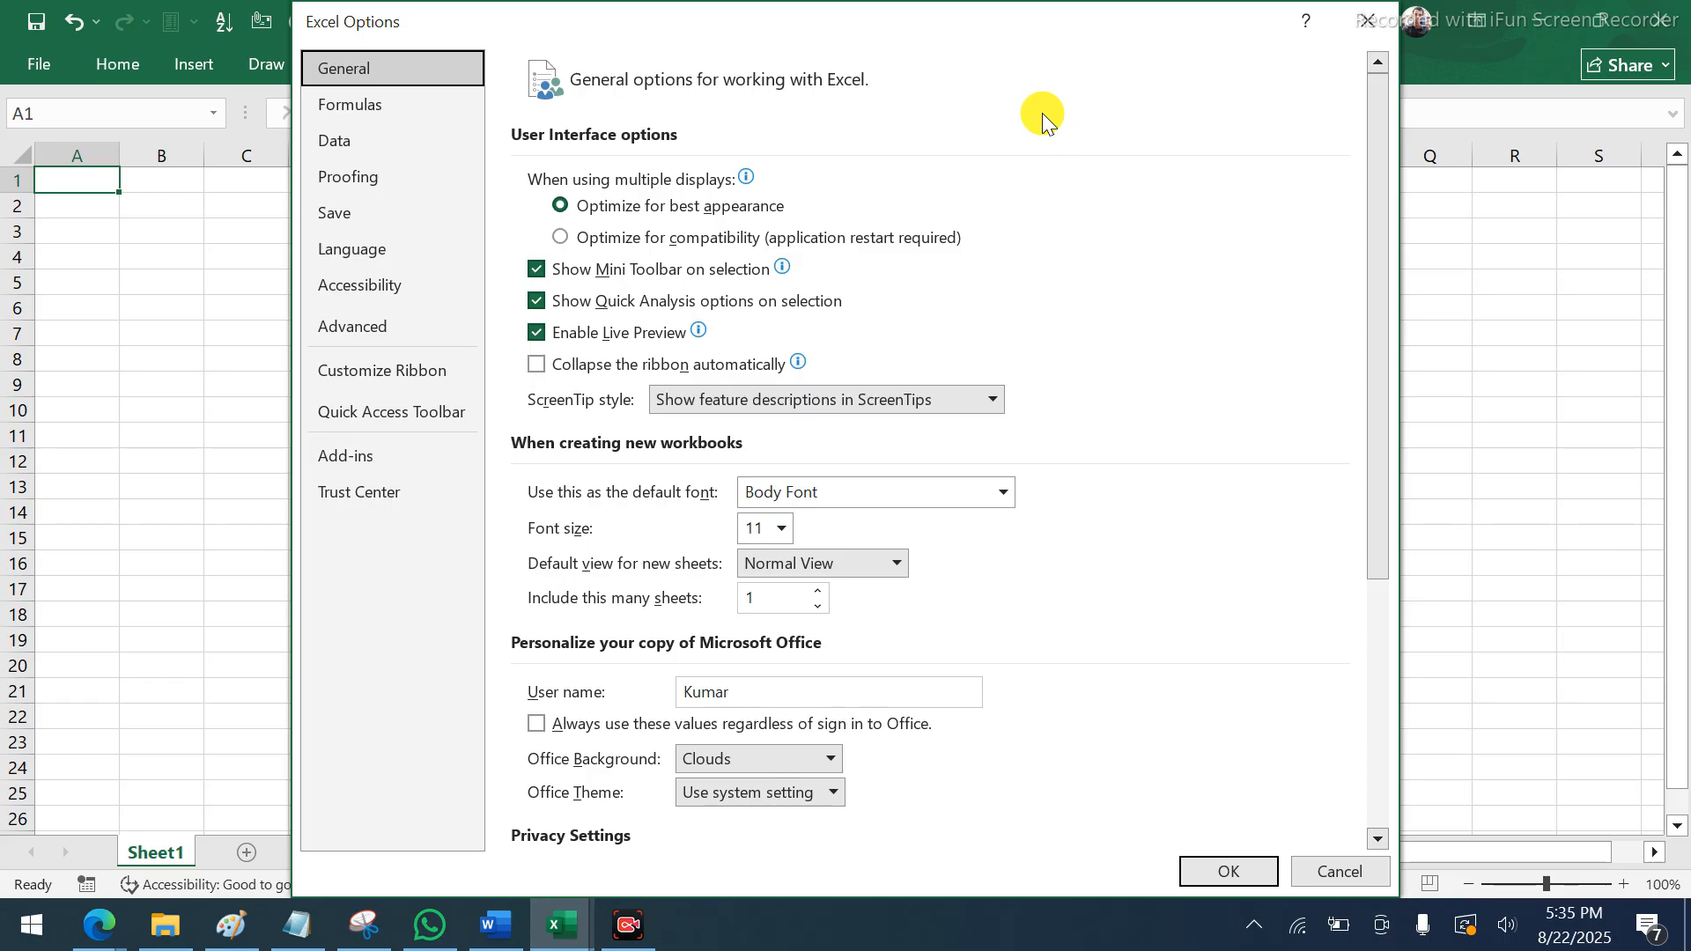
pyautogui.moveTo(992, 29); pyautogui.dragTo(1182, 24)
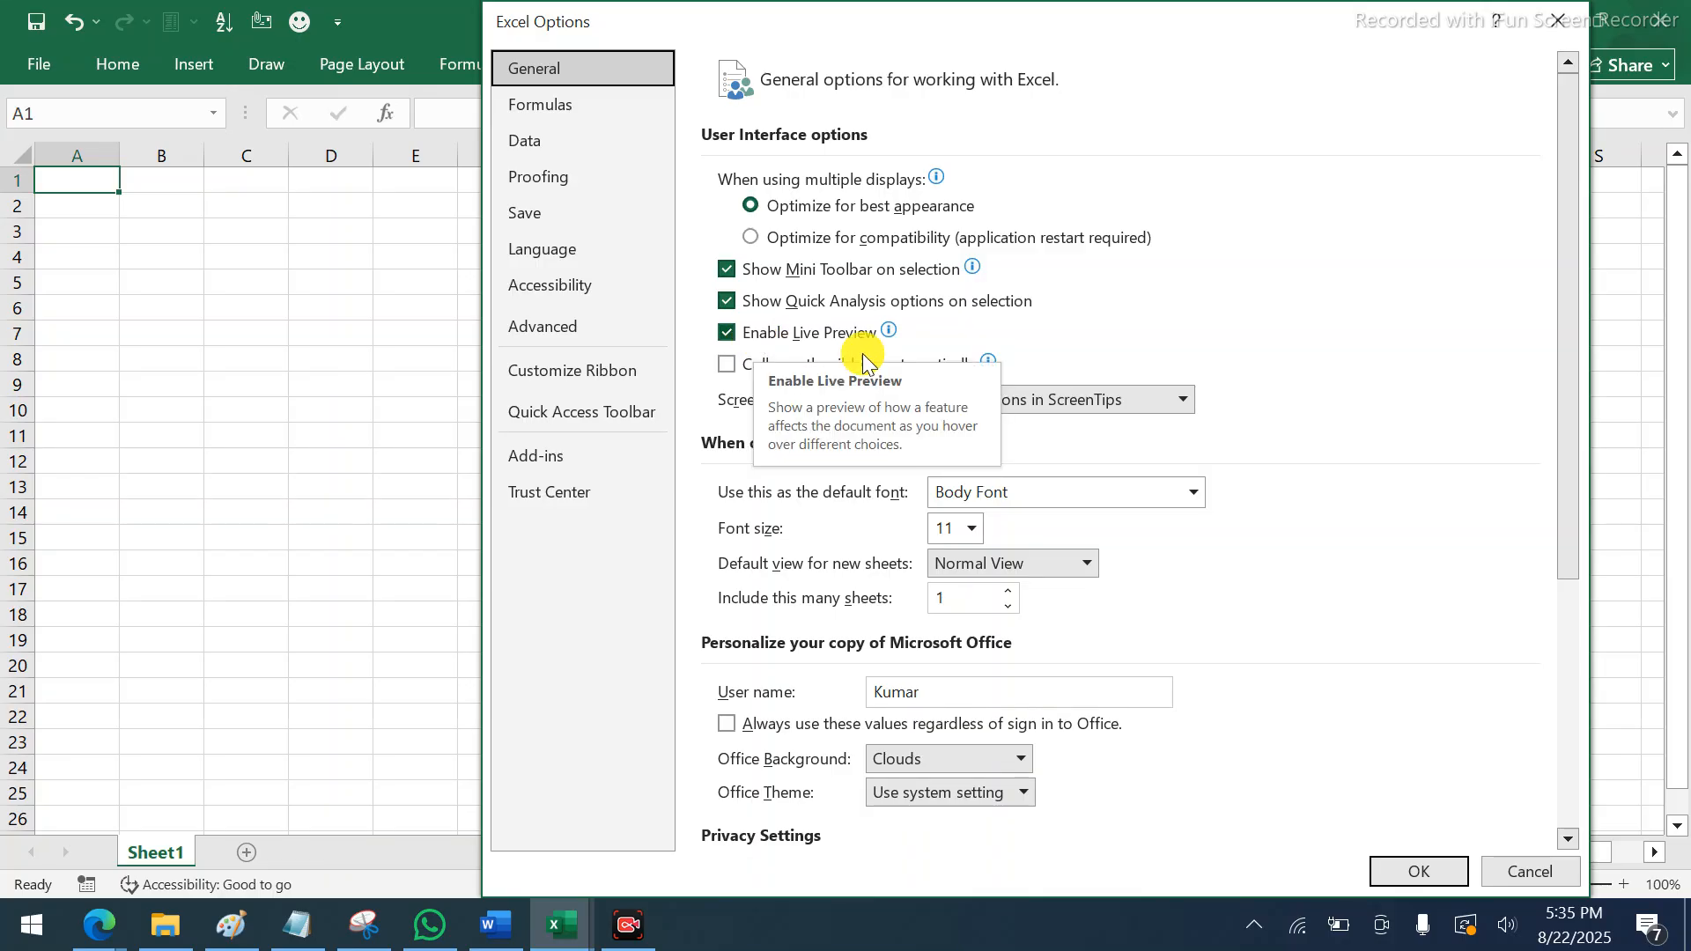
pyautogui.click(1552, 14)
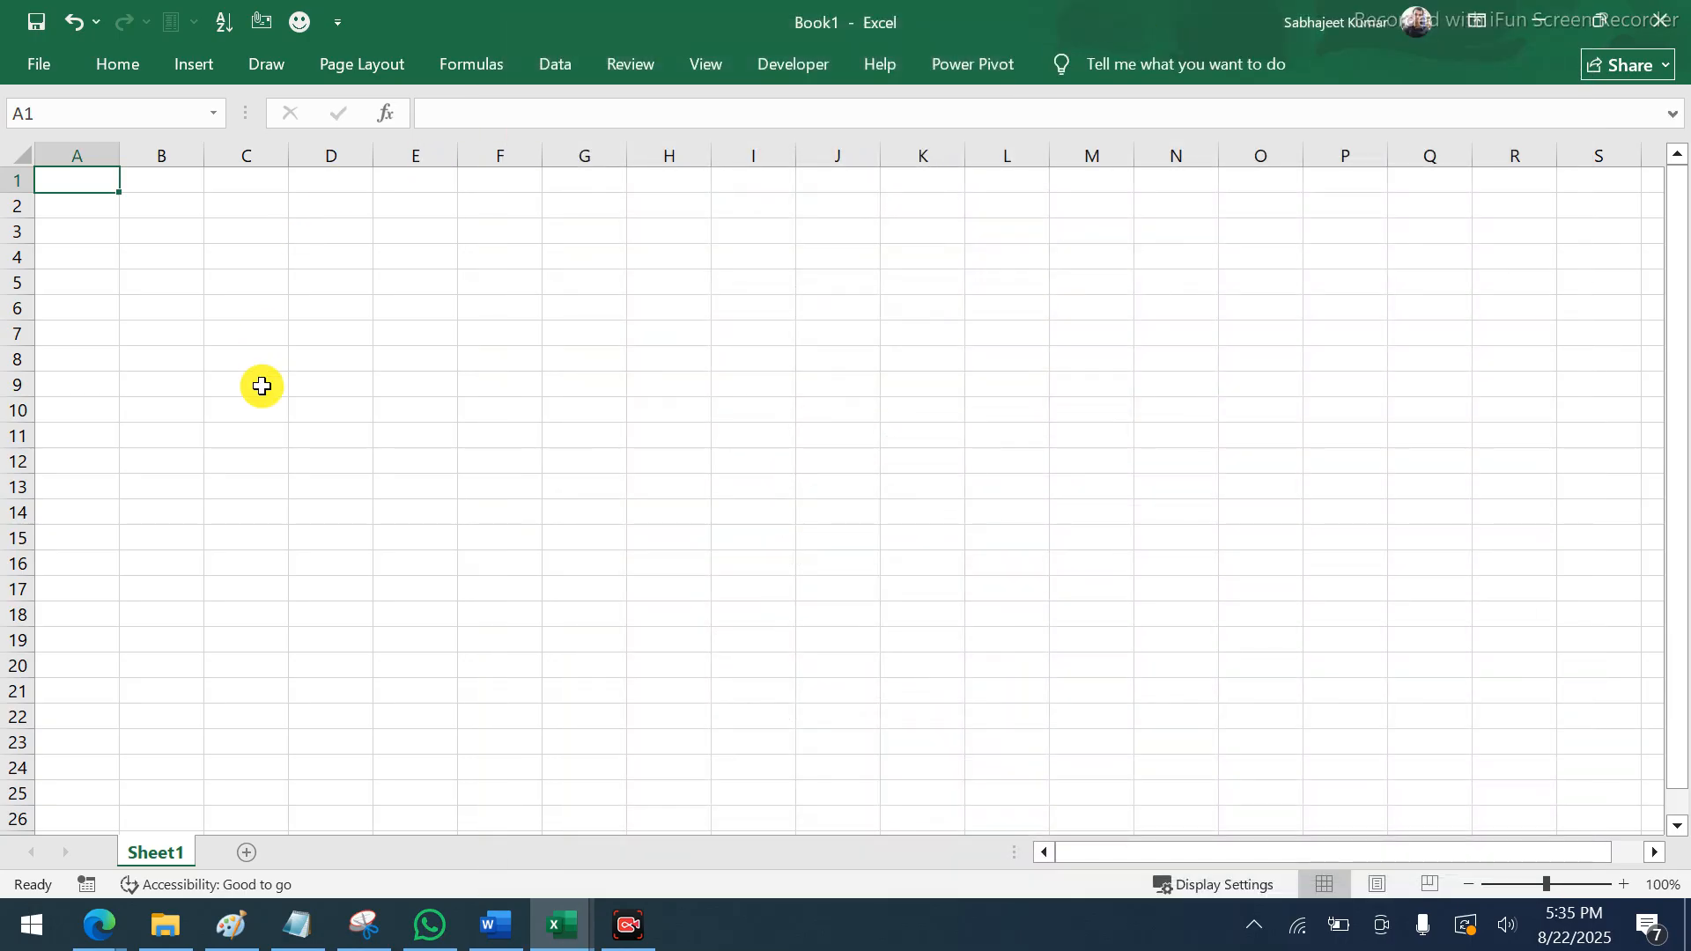
# Copy the Sales Rep list in K1:K8 from the Data sheet of Dashboard Practice successful.xlsx and paste it into cell A1 of Book1
pyautogui.click(562, 925)
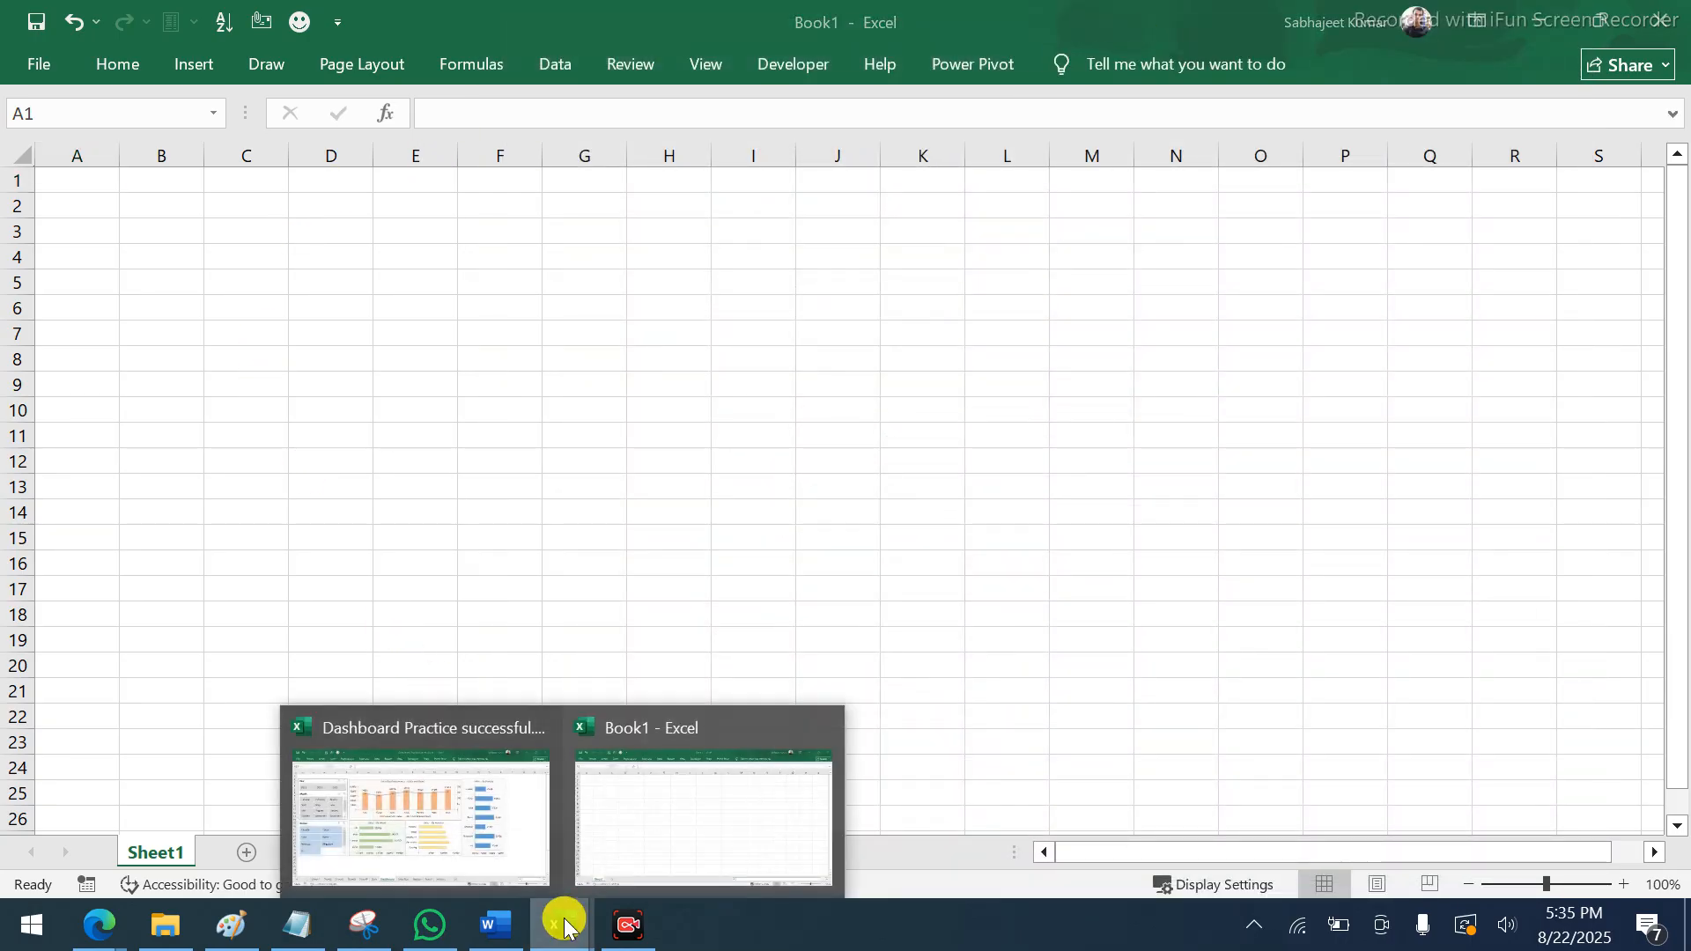
pyautogui.click(458, 824)
pyautogui.click(514, 859)
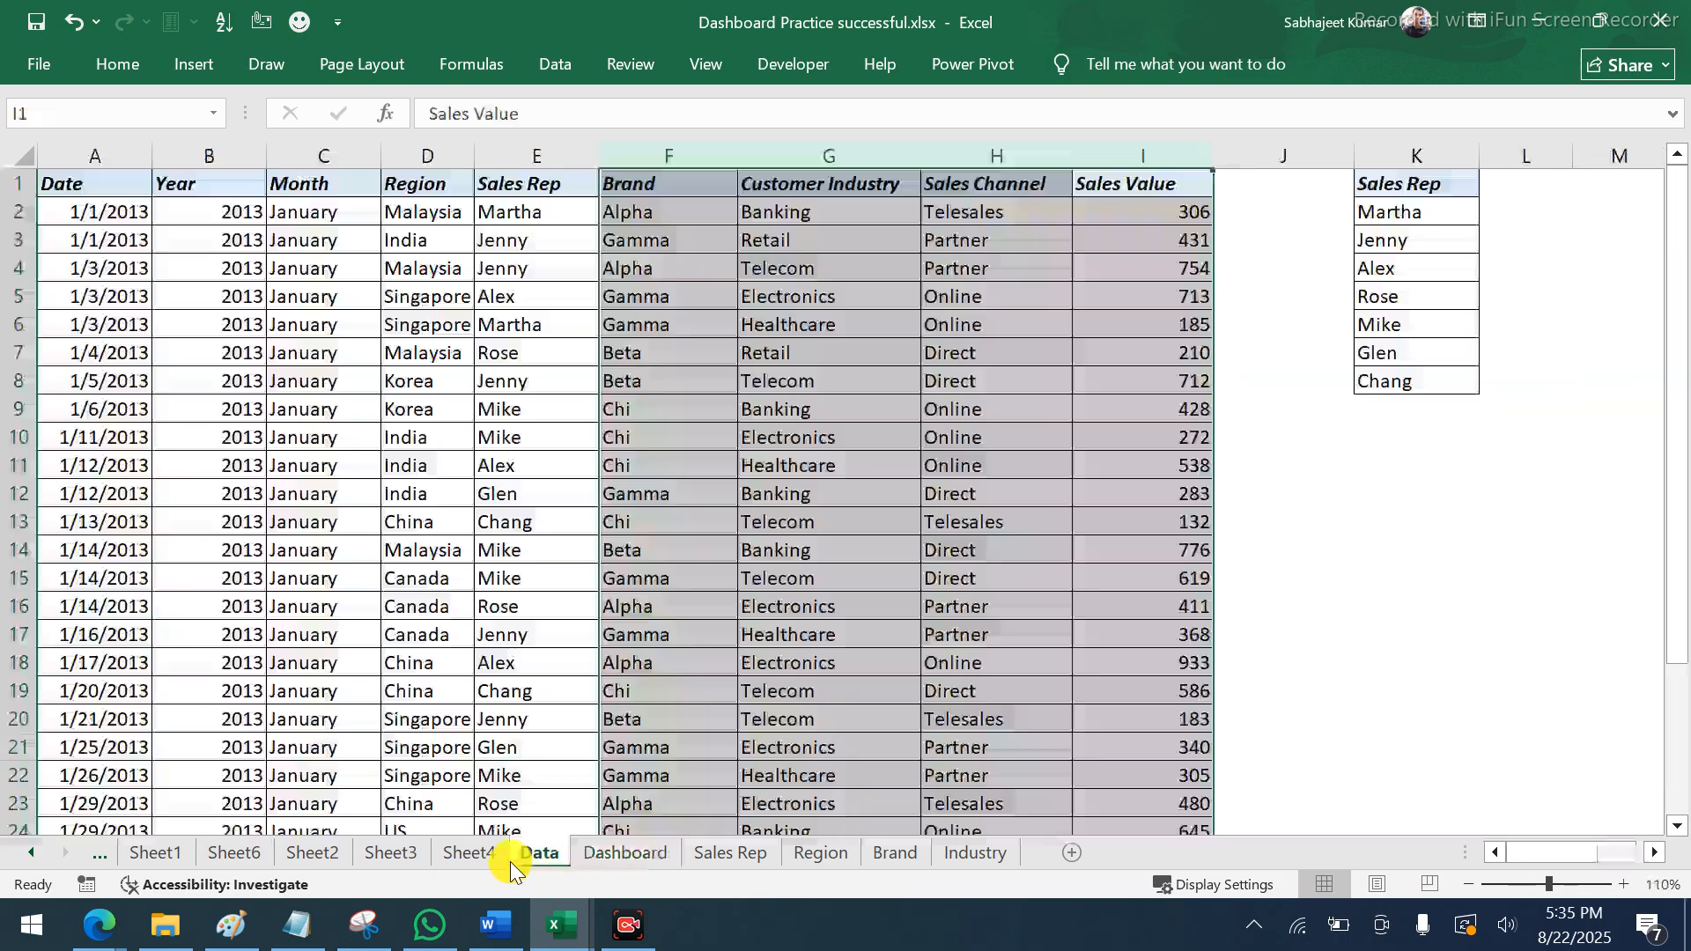
pyautogui.click(1409, 180)
pyautogui.hotkey('ctrl', 'shift', 'Down')
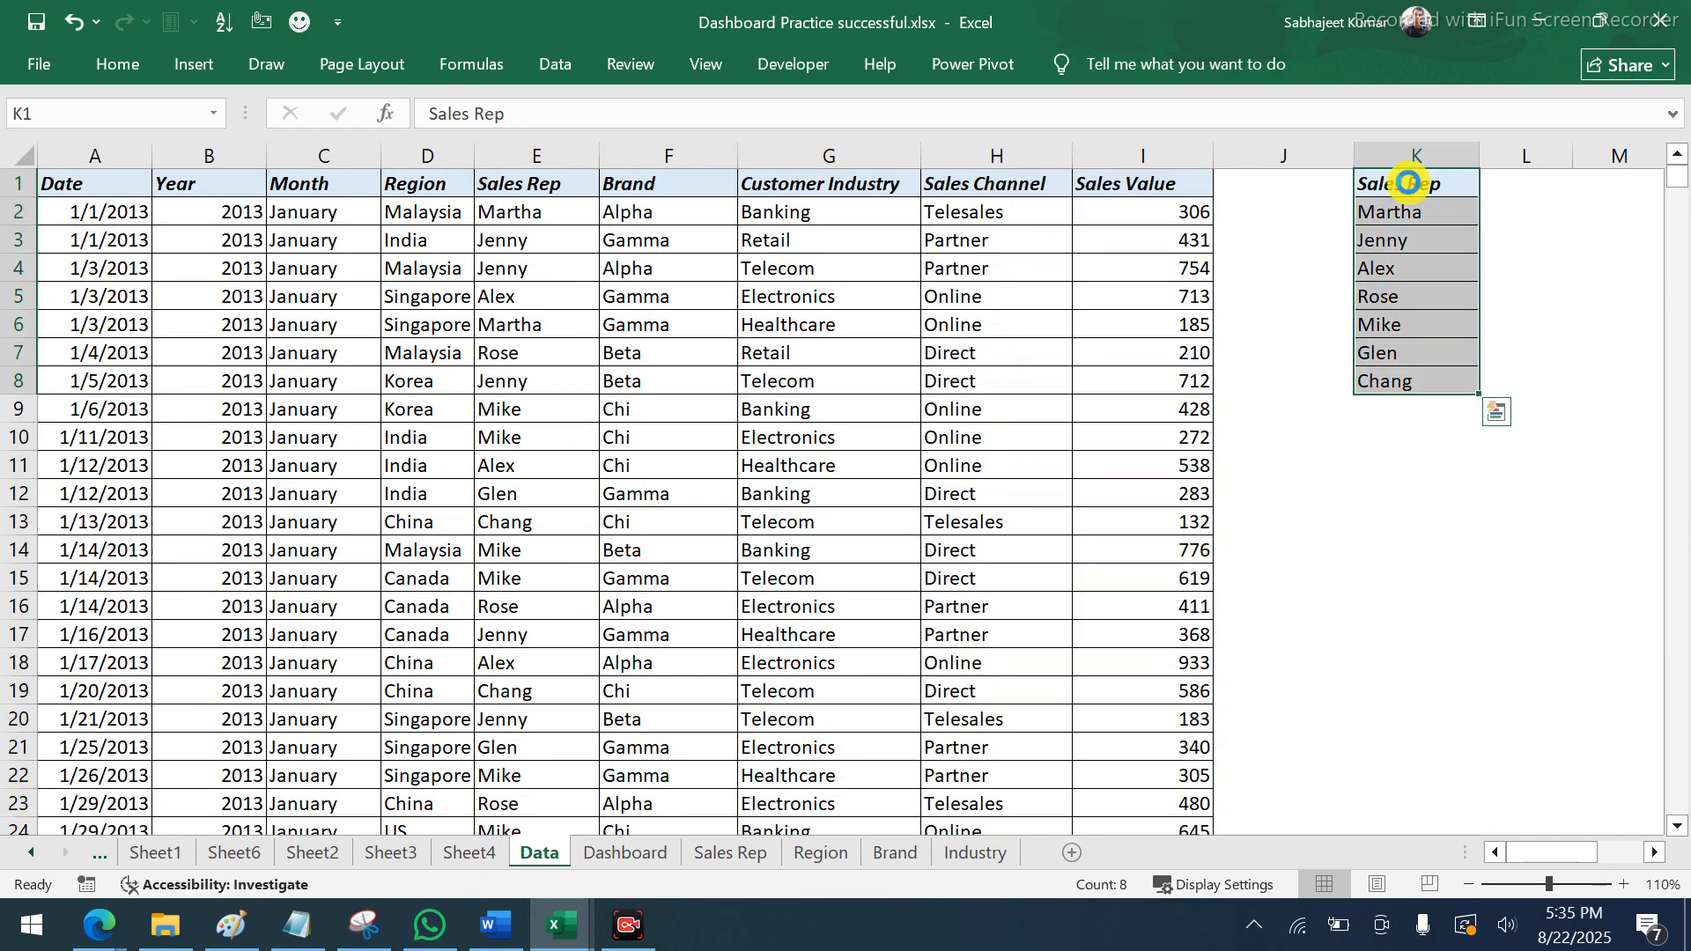
pyautogui.hotkey('ctrl', 'c')
pyautogui.hotkey('ctrl', 'n')
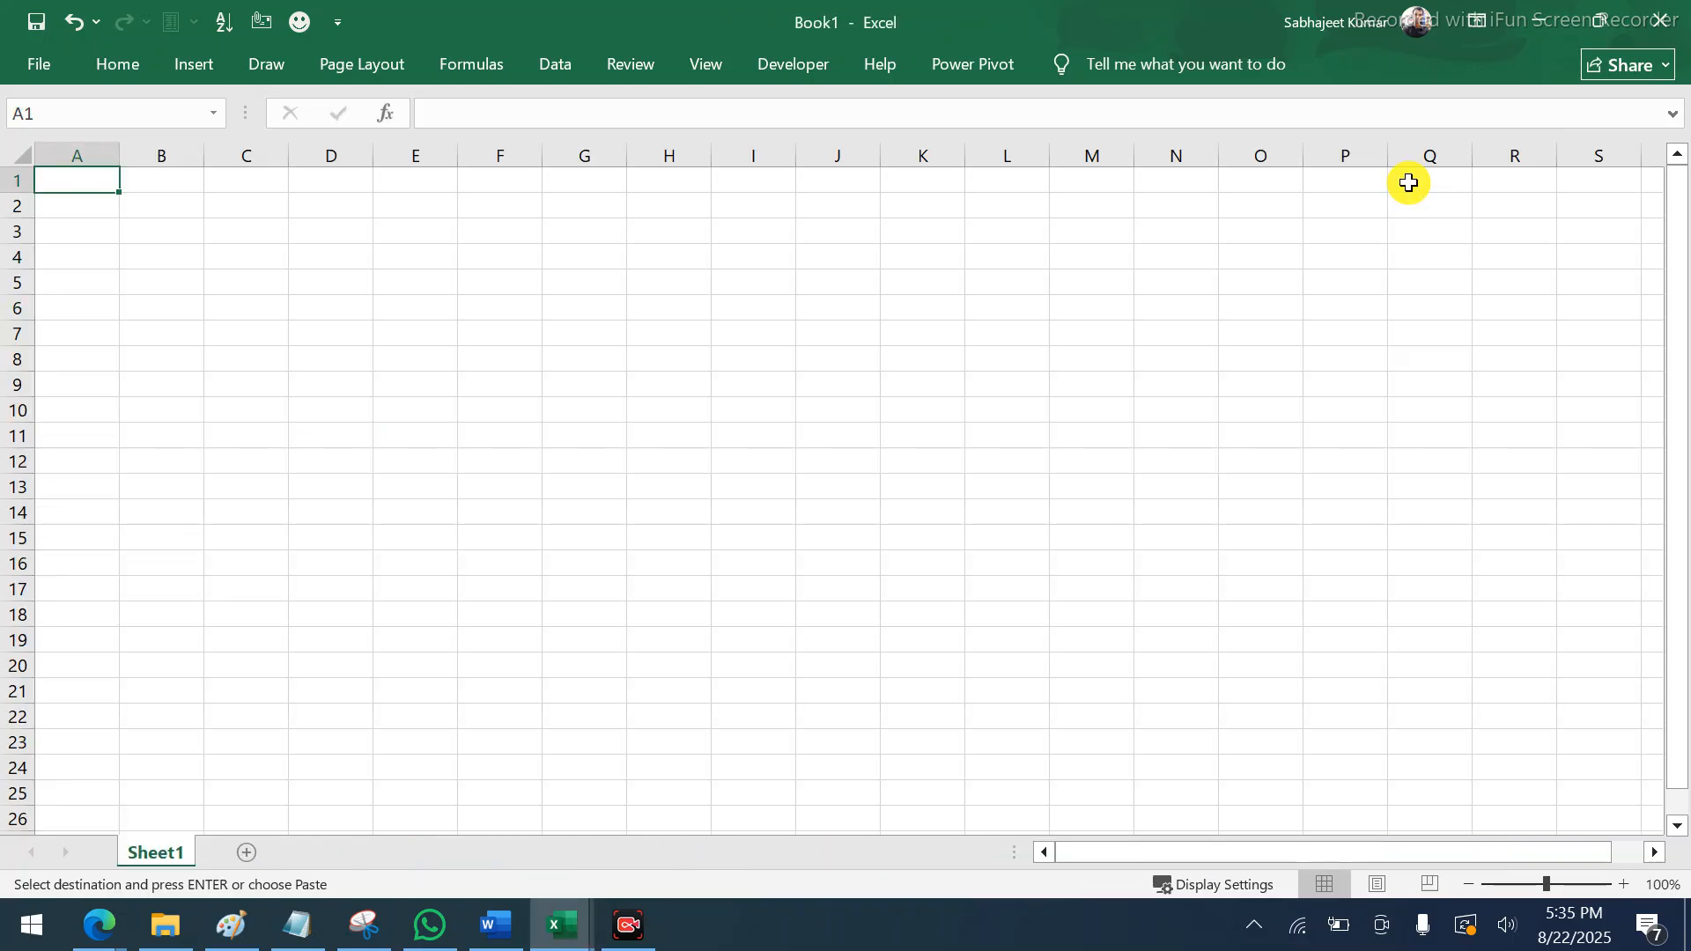
pyautogui.hotkey('ctrl', 'v')
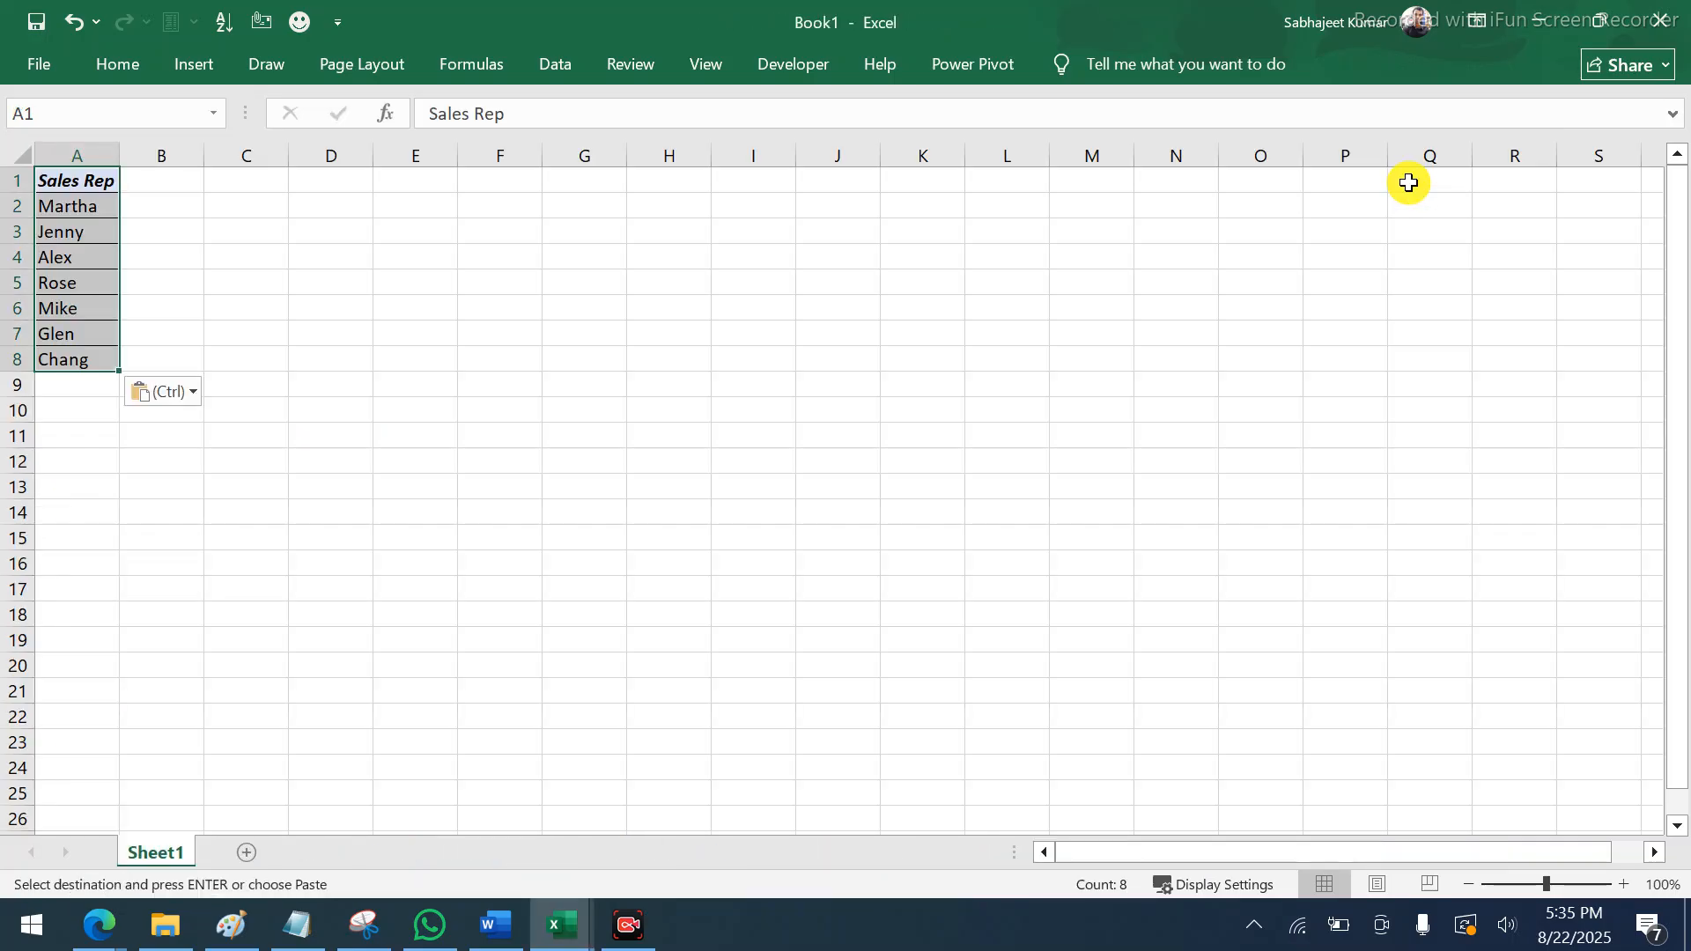
# Keep the ribbon expanded and preview fill colors, font sizes and fonts on the pasted Sales Rep list without applying any
pyautogui.doubleClick(104, 66)
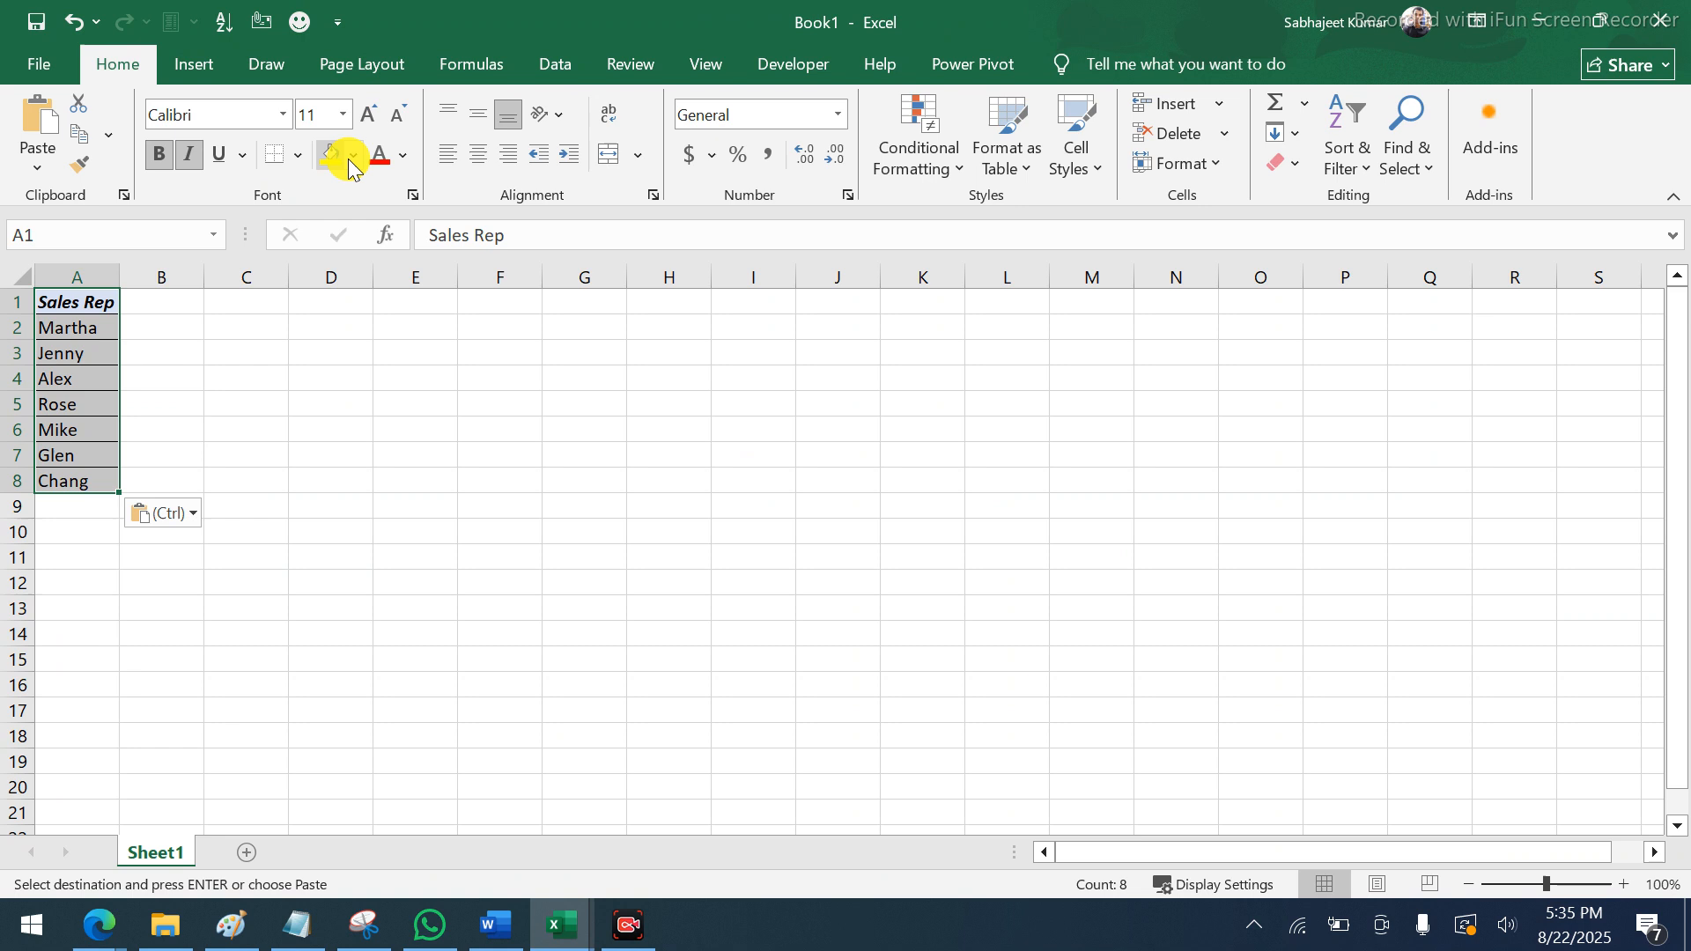
pyautogui.click(352, 157)
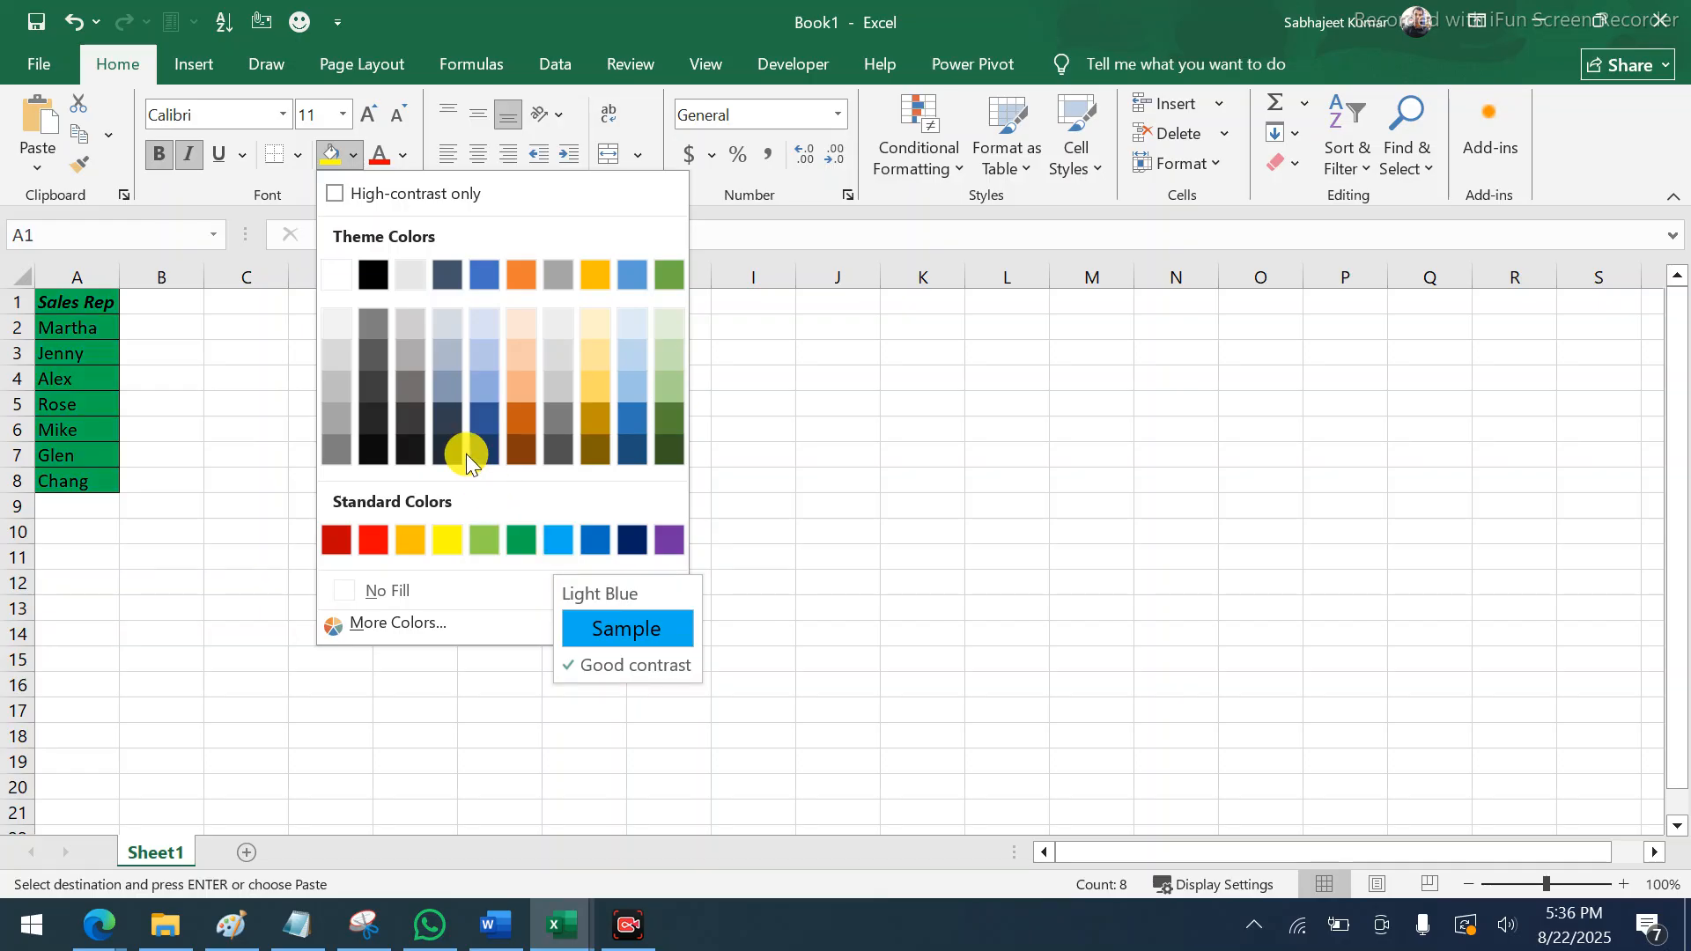
pyautogui.click(343, 114)
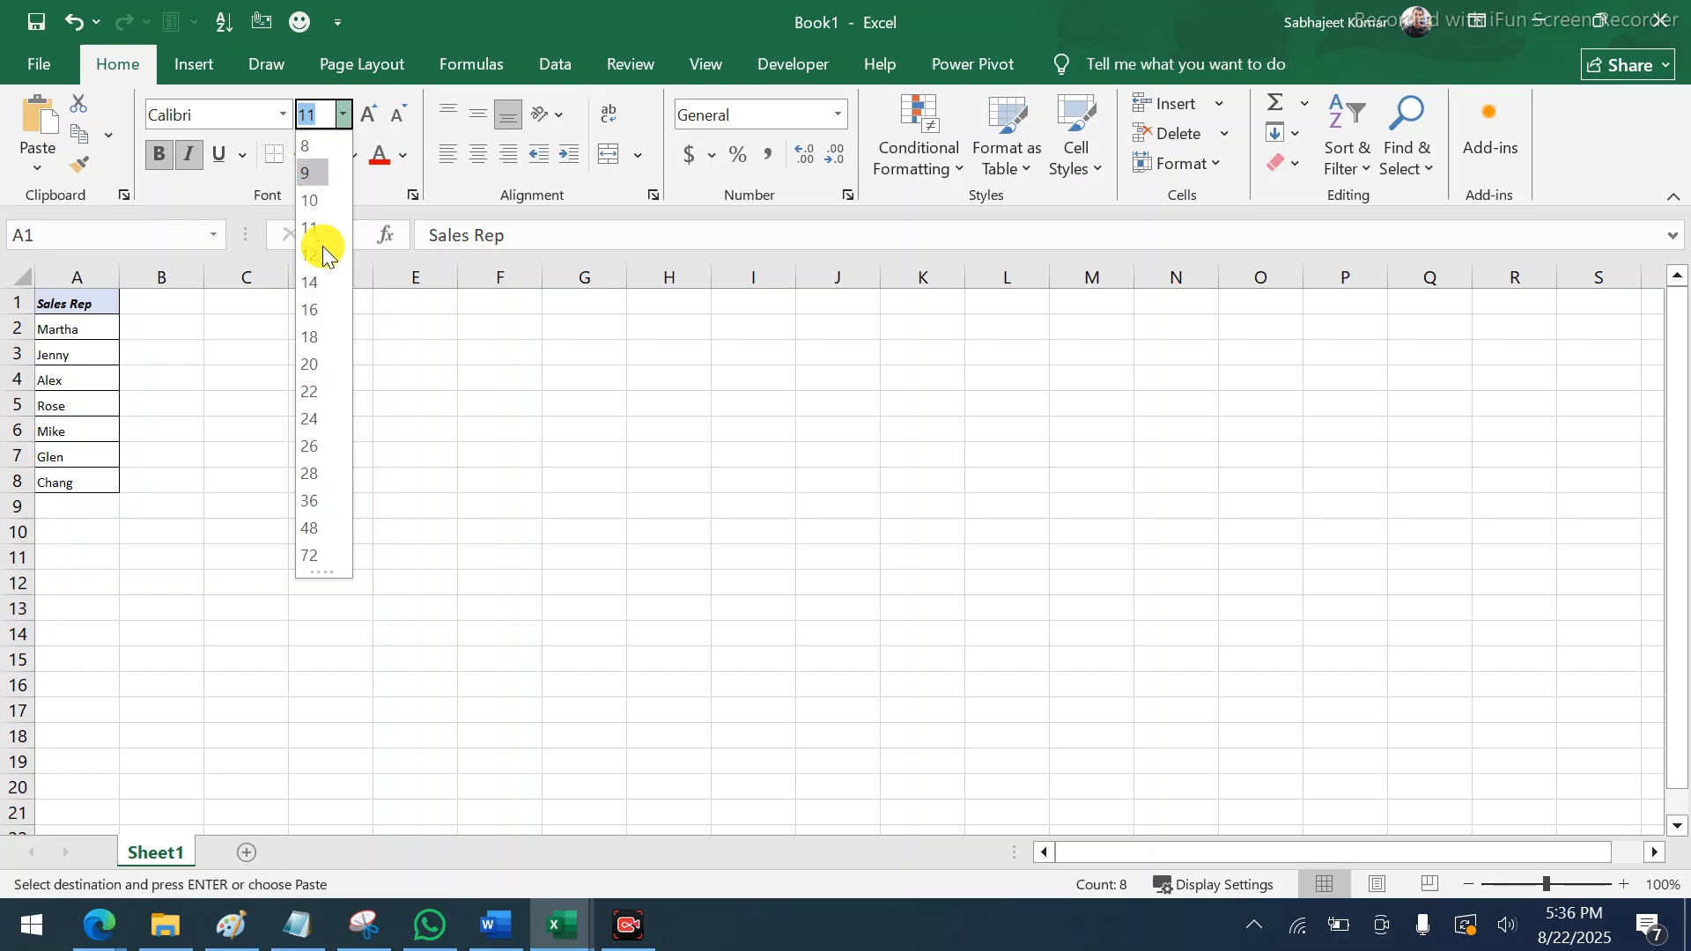
pyautogui.click(283, 114)
pyautogui.click(284, 117)
pyautogui.click(284, 114)
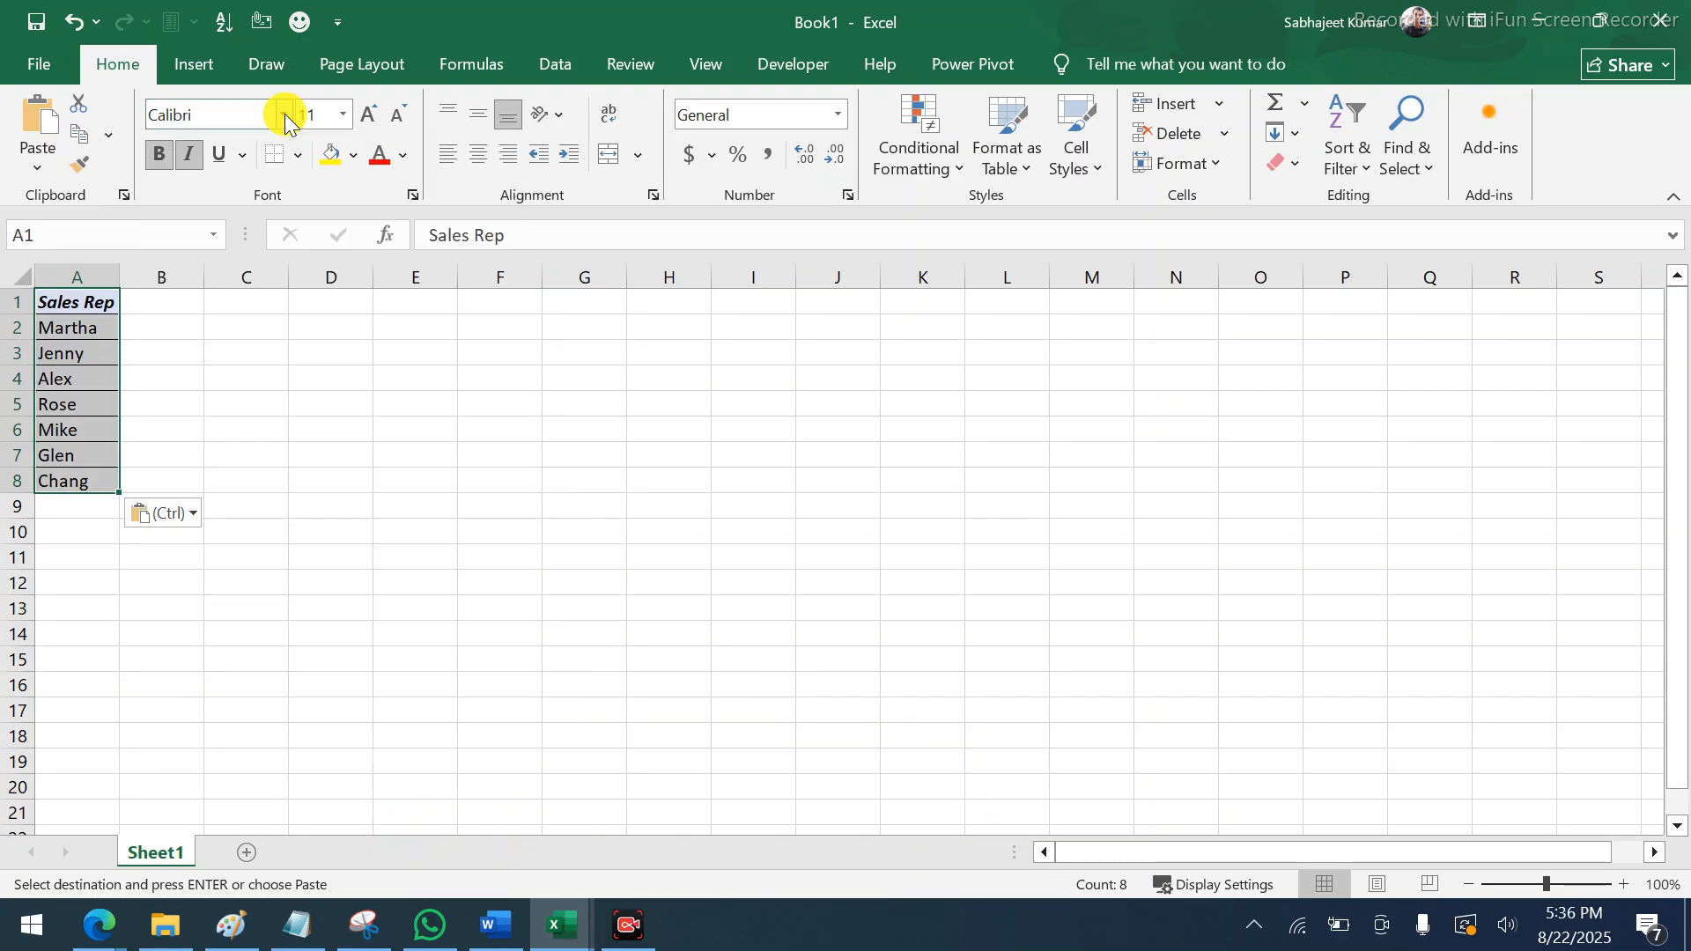
pyautogui.click(283, 115)
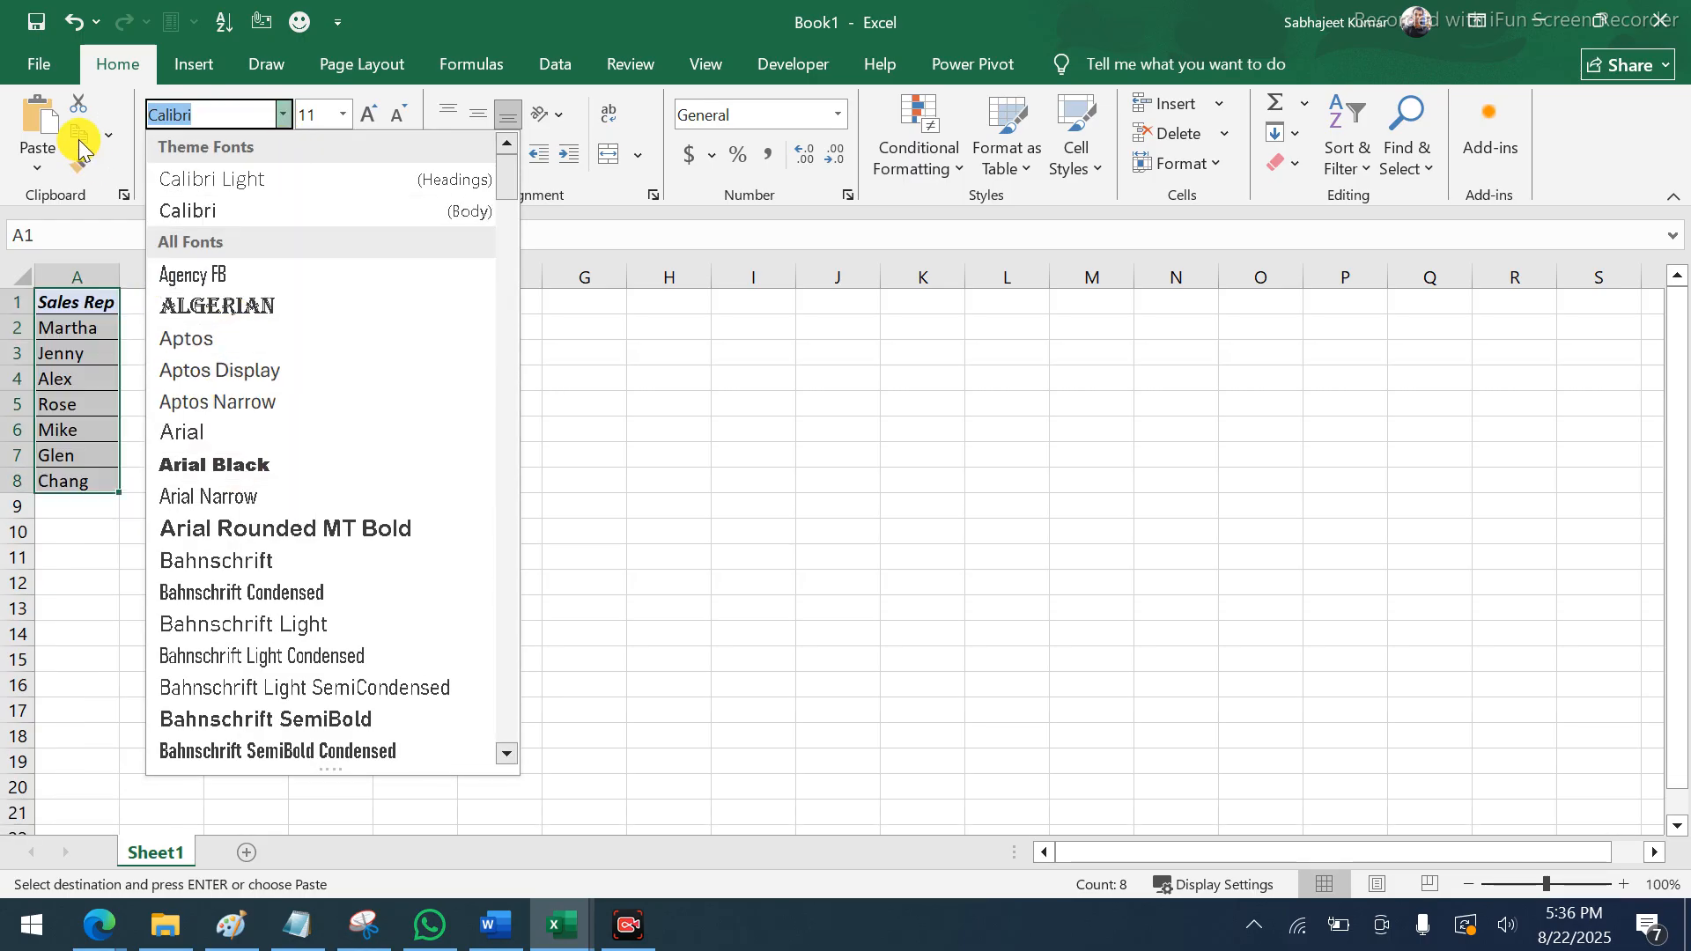
# Open the Excel Options and review the General settings, from Live Preview and new-workbook sheet count down to the start-up options
pyautogui.click(42, 64)
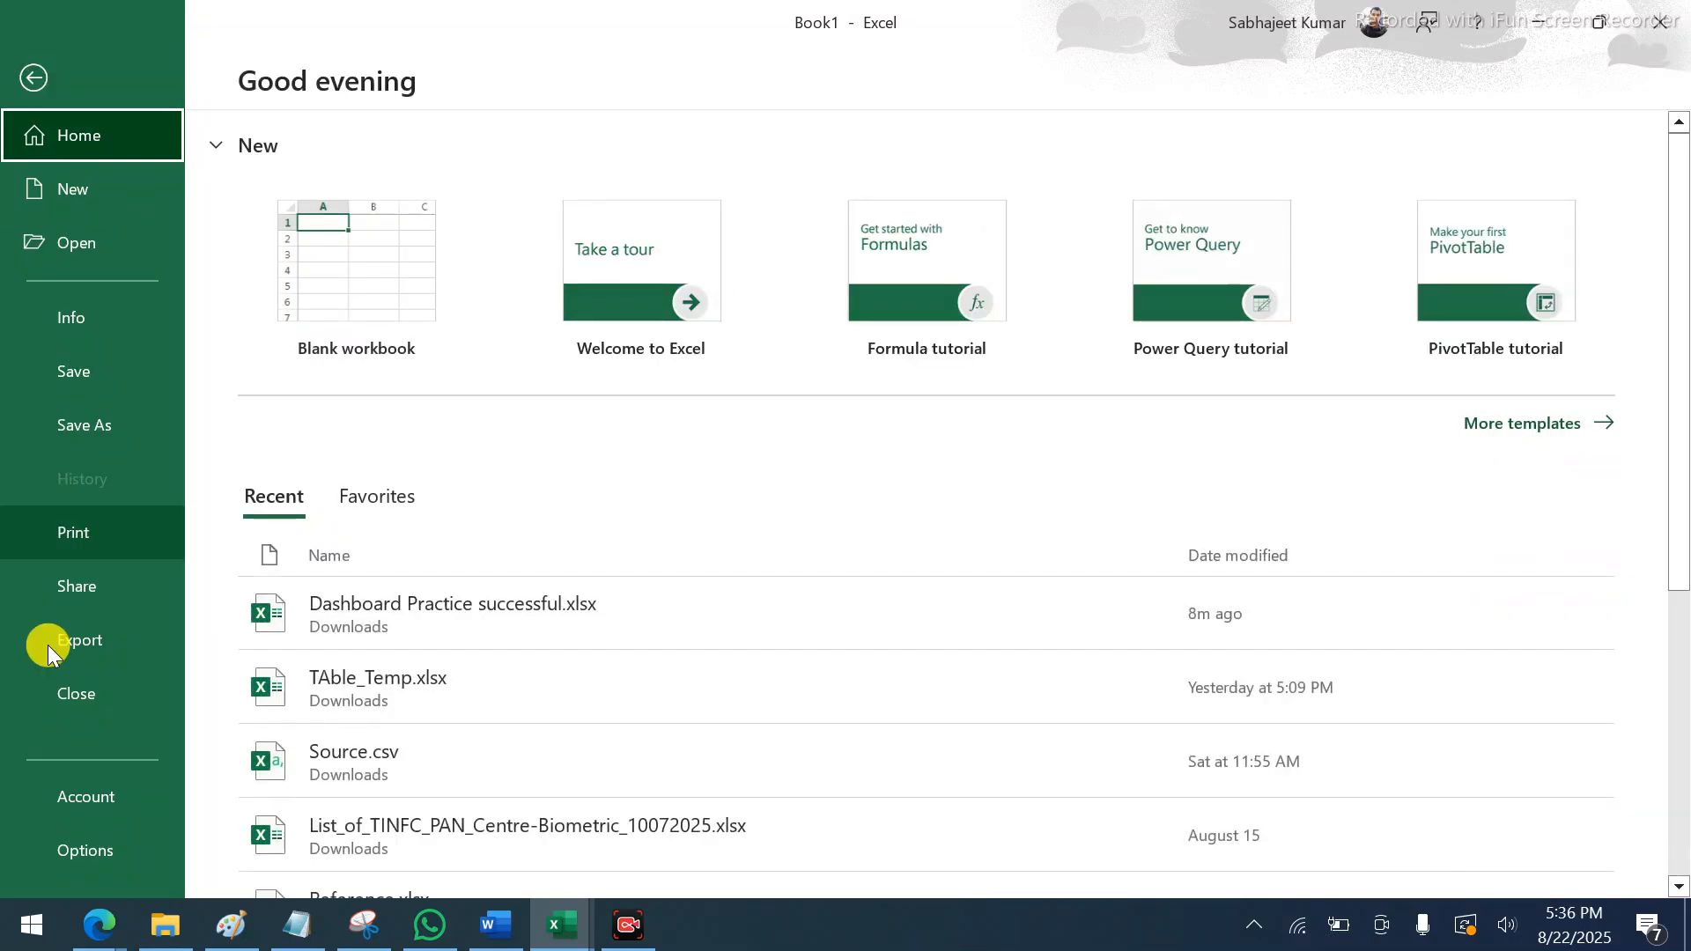
pyautogui.click(67, 842)
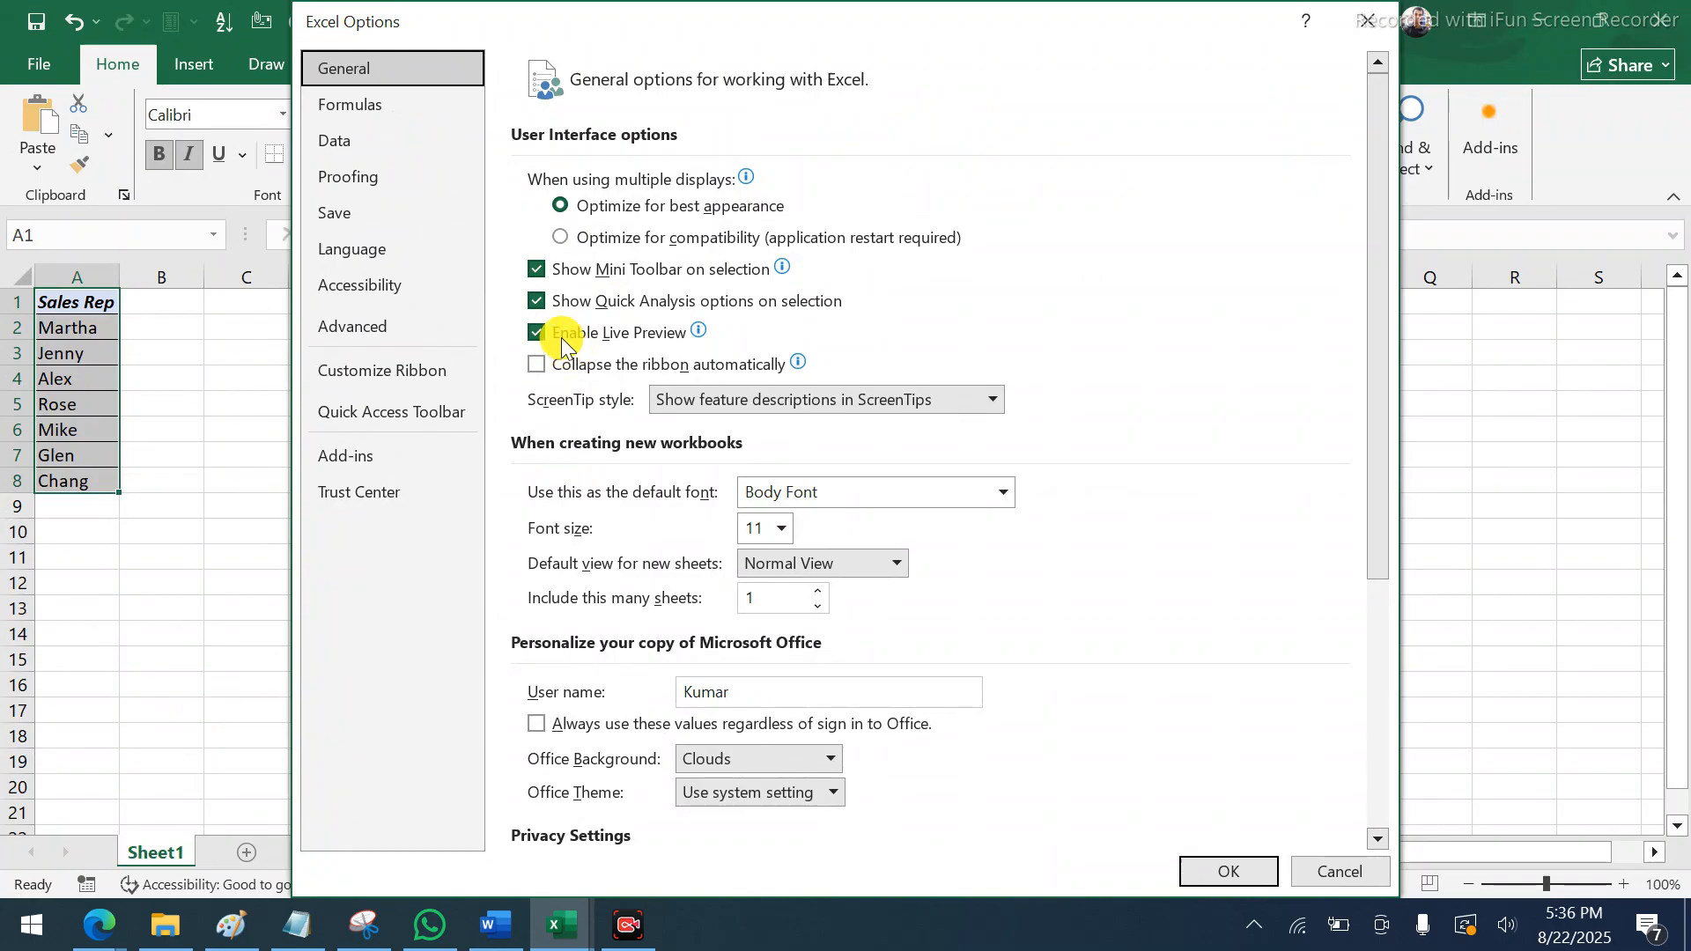
pyautogui.moveTo(695, 333)
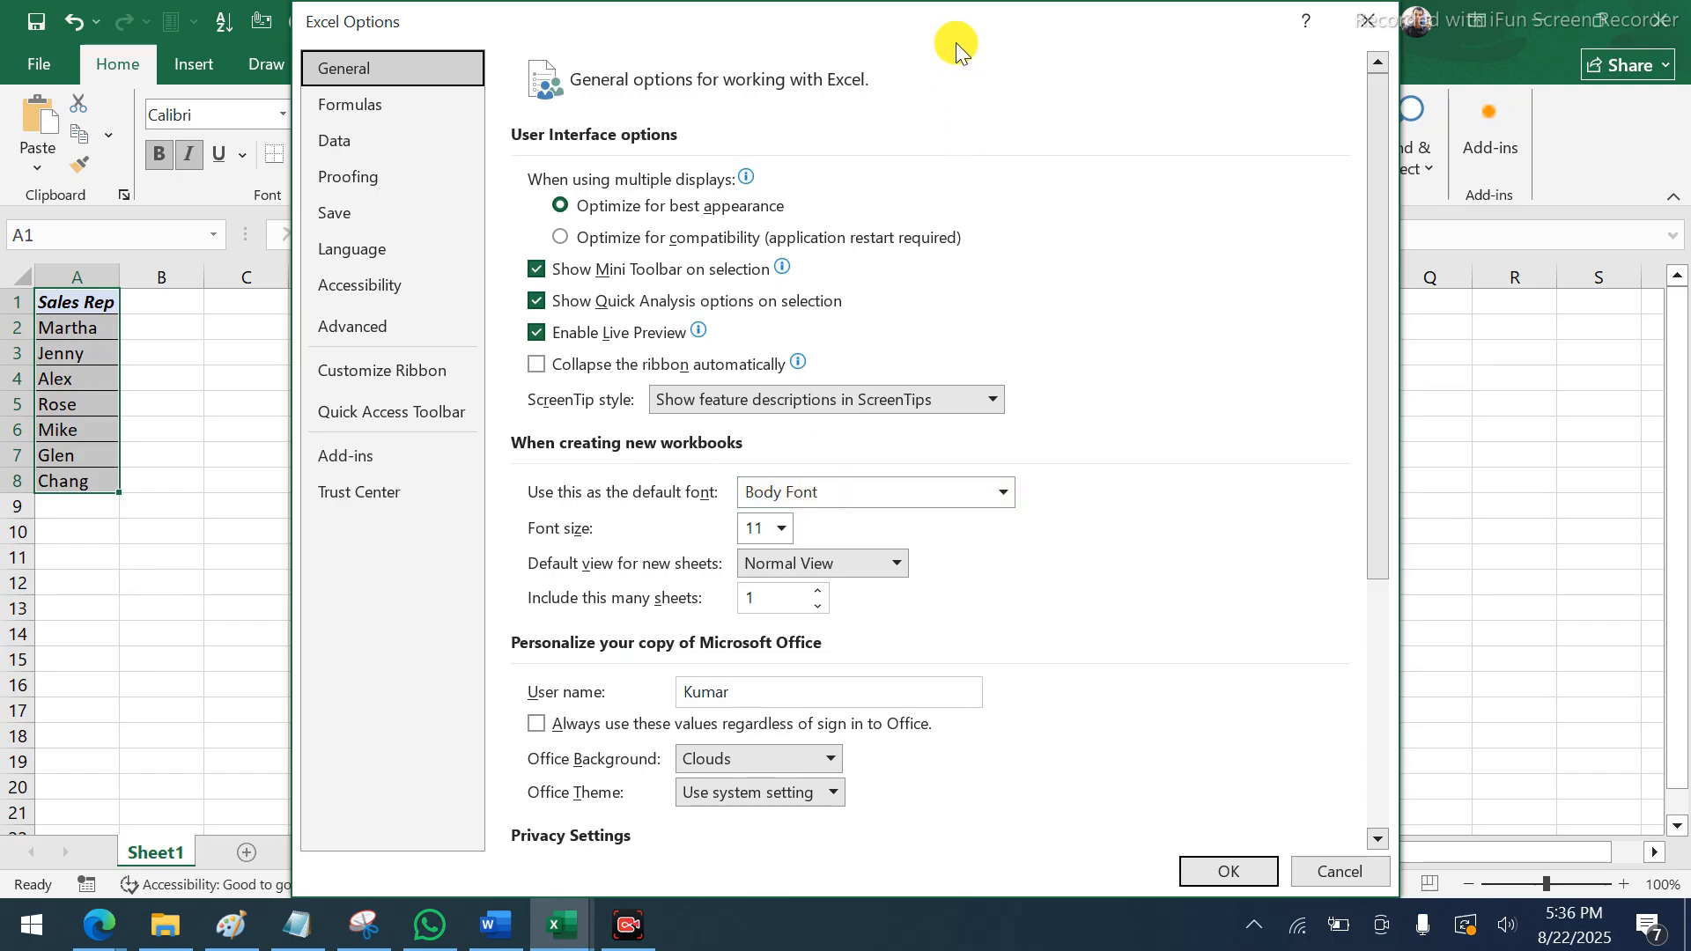
pyautogui.moveTo(812, 18); pyautogui.dragTo(1013, 14)
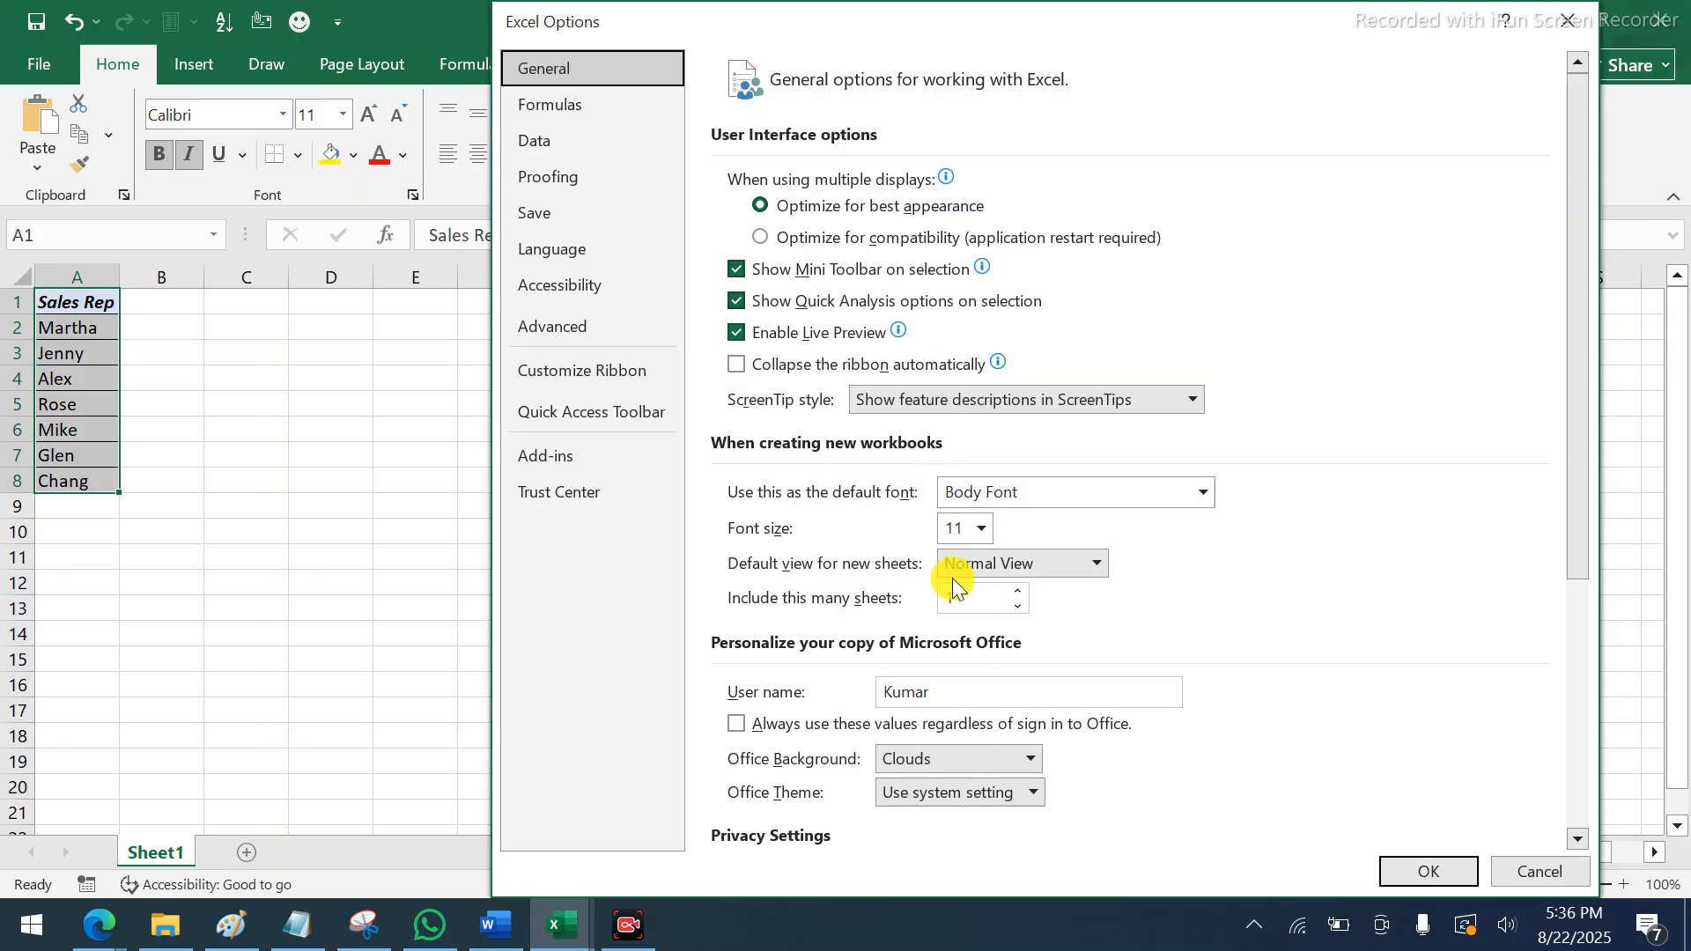
pyautogui.click(943, 605)
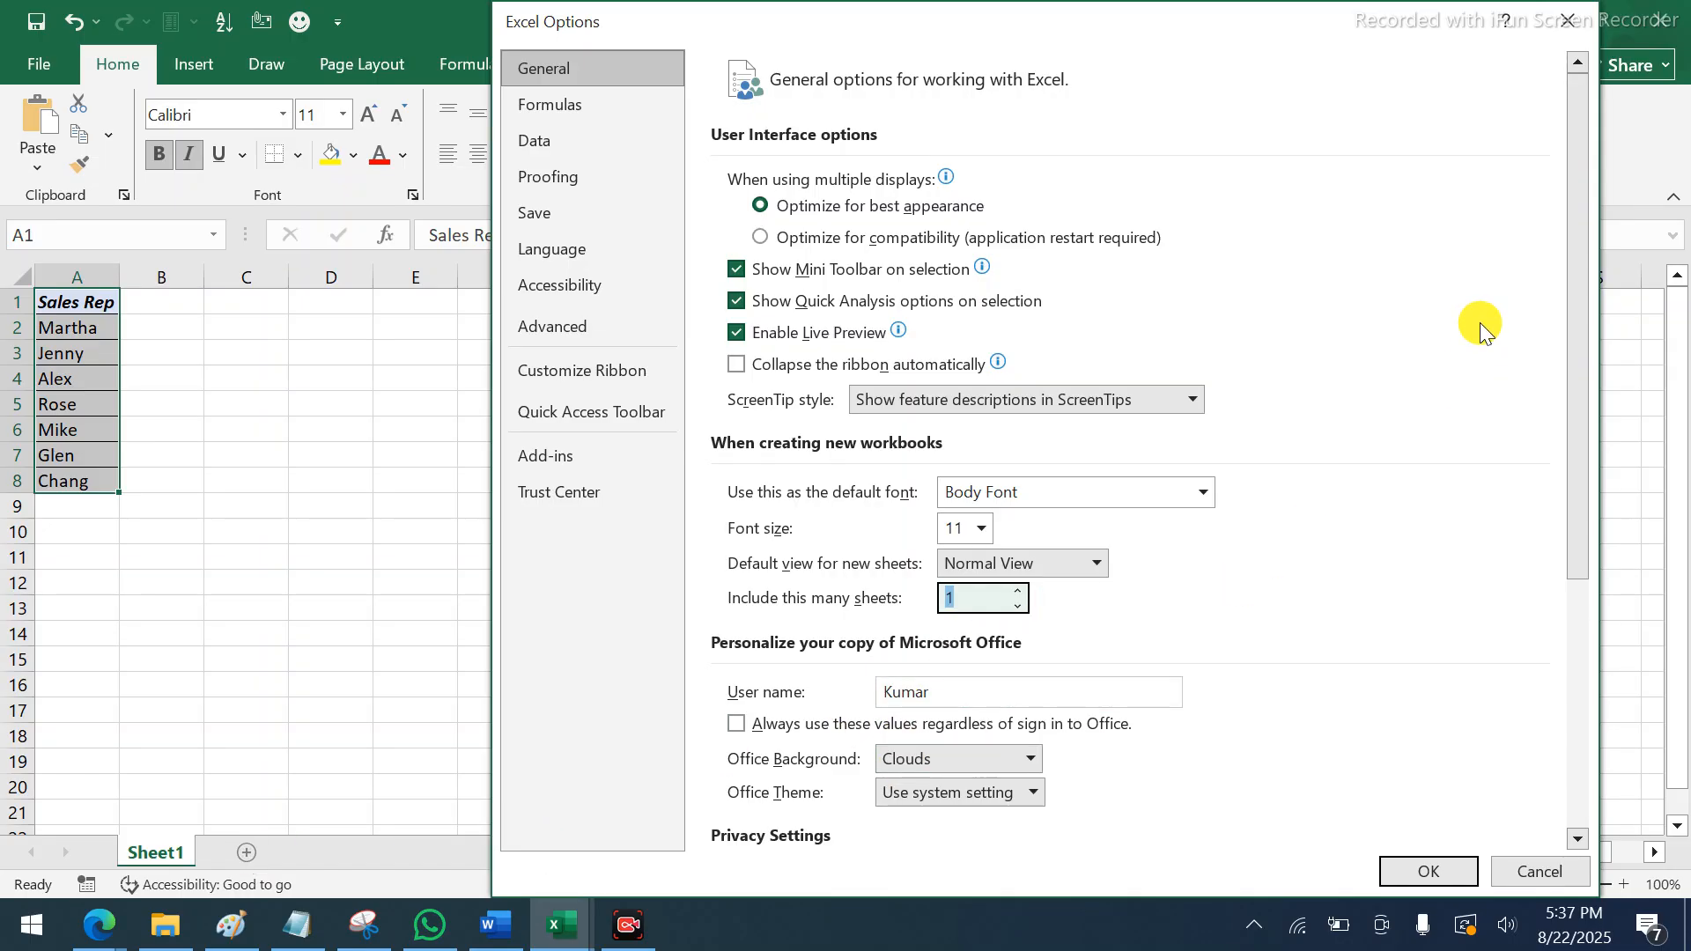
pyautogui.moveTo(1568, 236); pyautogui.dragTo(1558, 515)
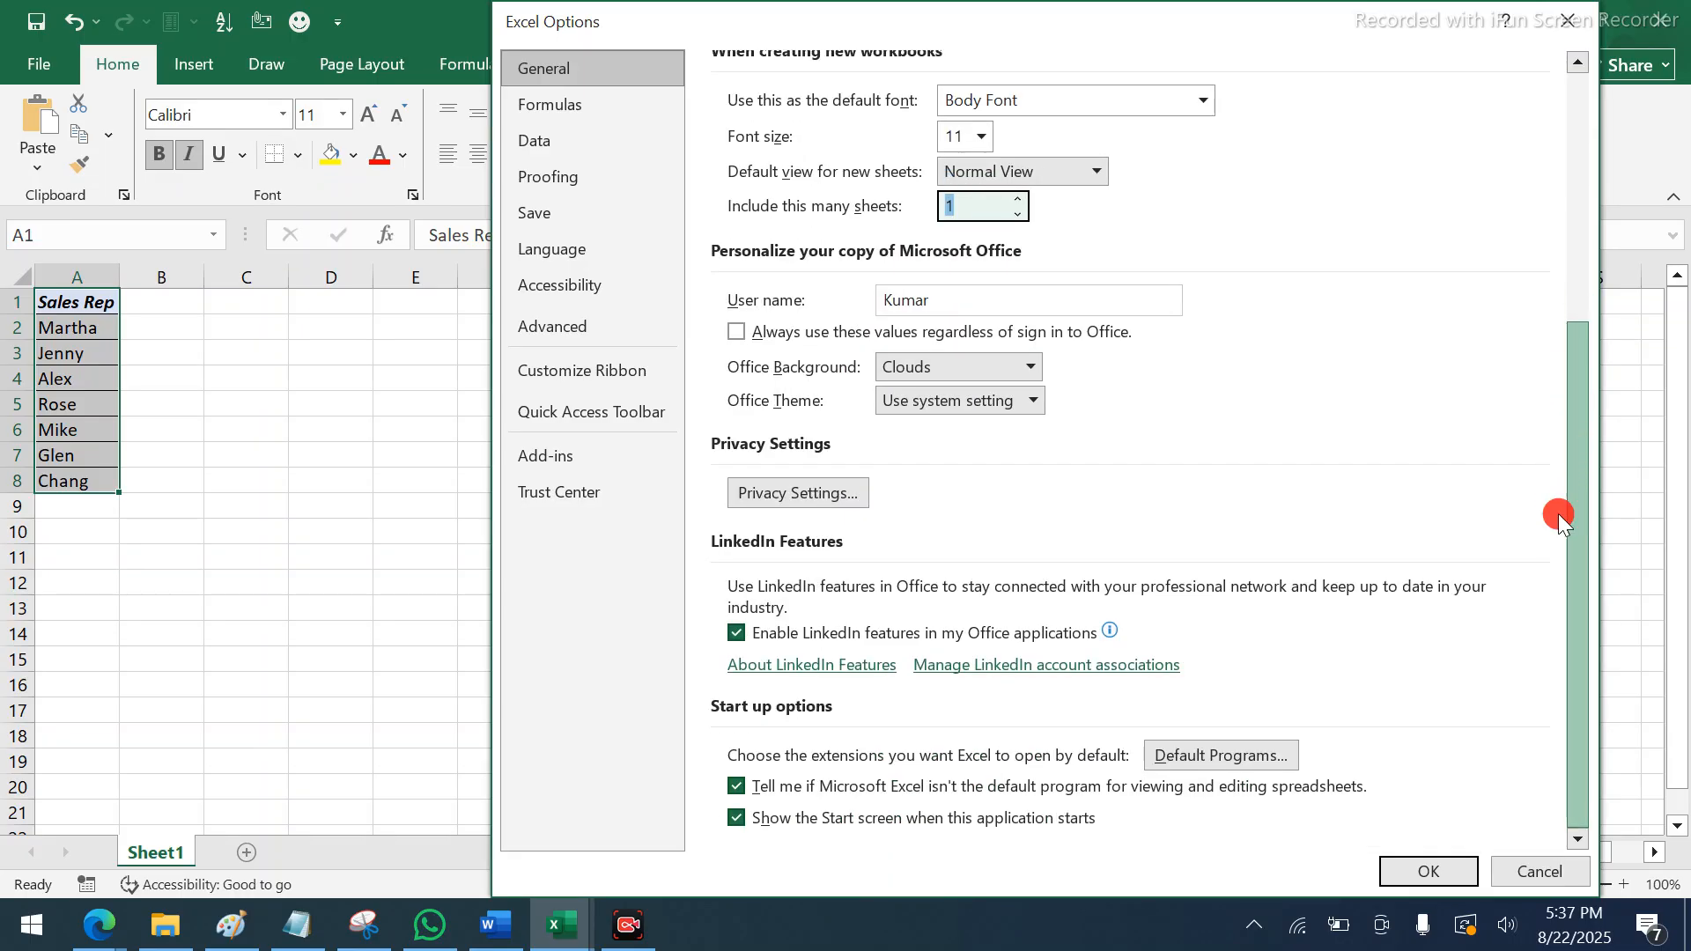
# Review the Formulas options, including workbook calculation, working with formulas and error checking
pyautogui.click(563, 122)
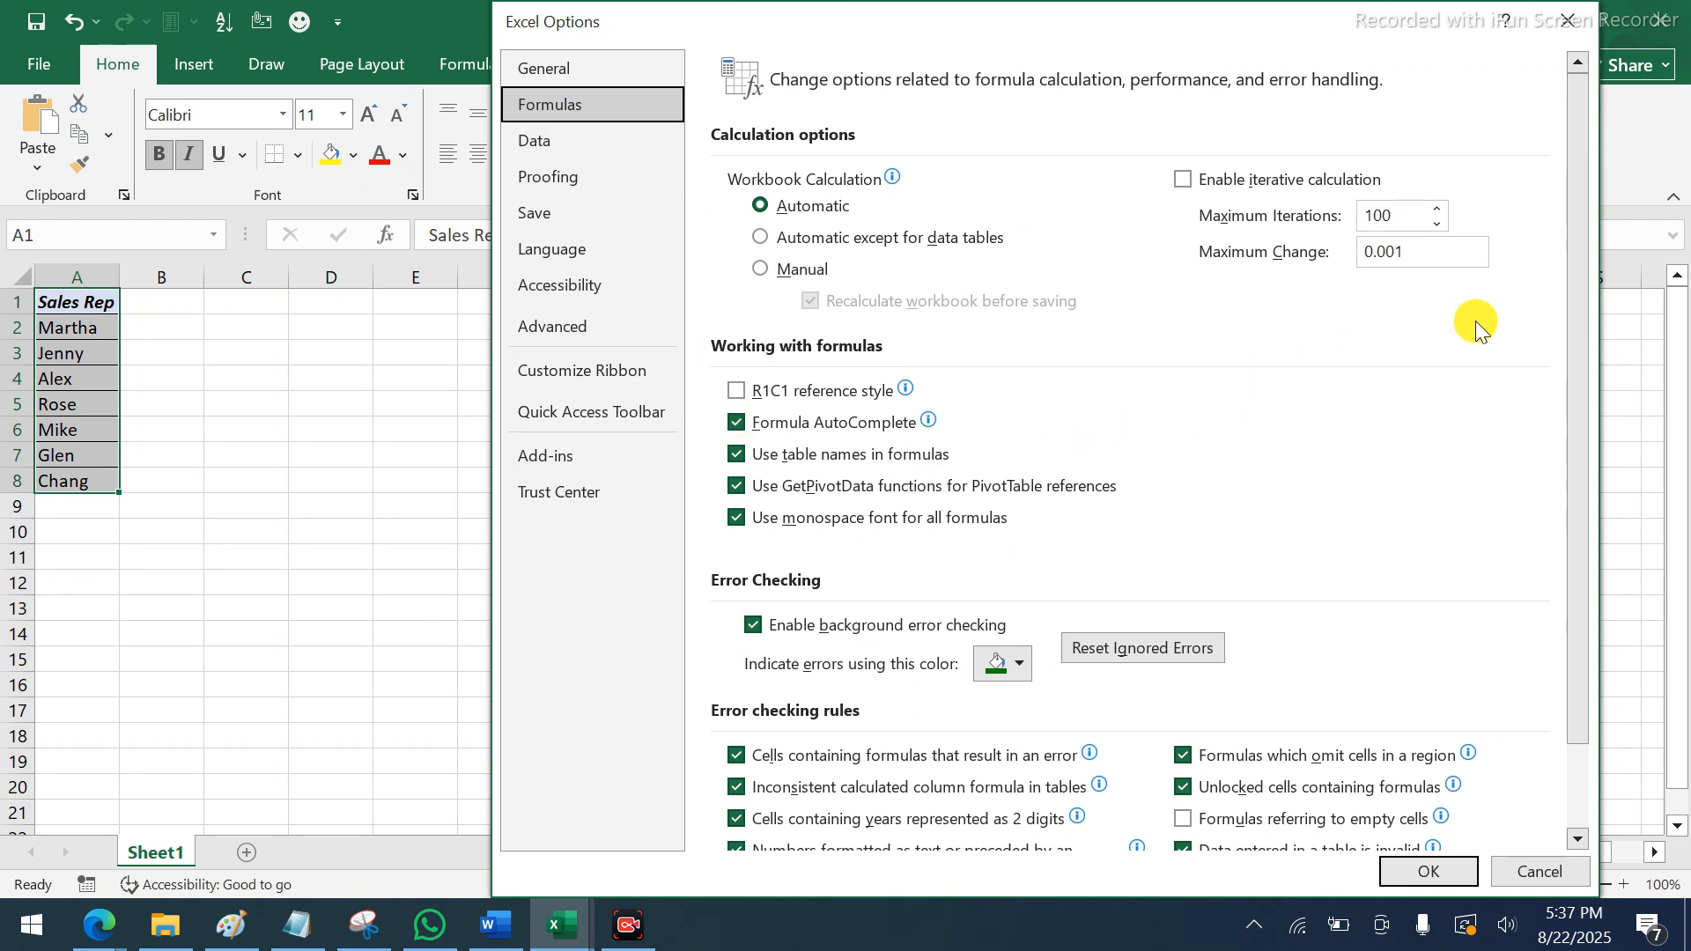
pyautogui.moveTo(1573, 265)
pyautogui.mouseDown()
pyautogui.moveTo(1564, 409)
pyautogui.moveTo(1567, 289)
pyautogui.mouseUp()
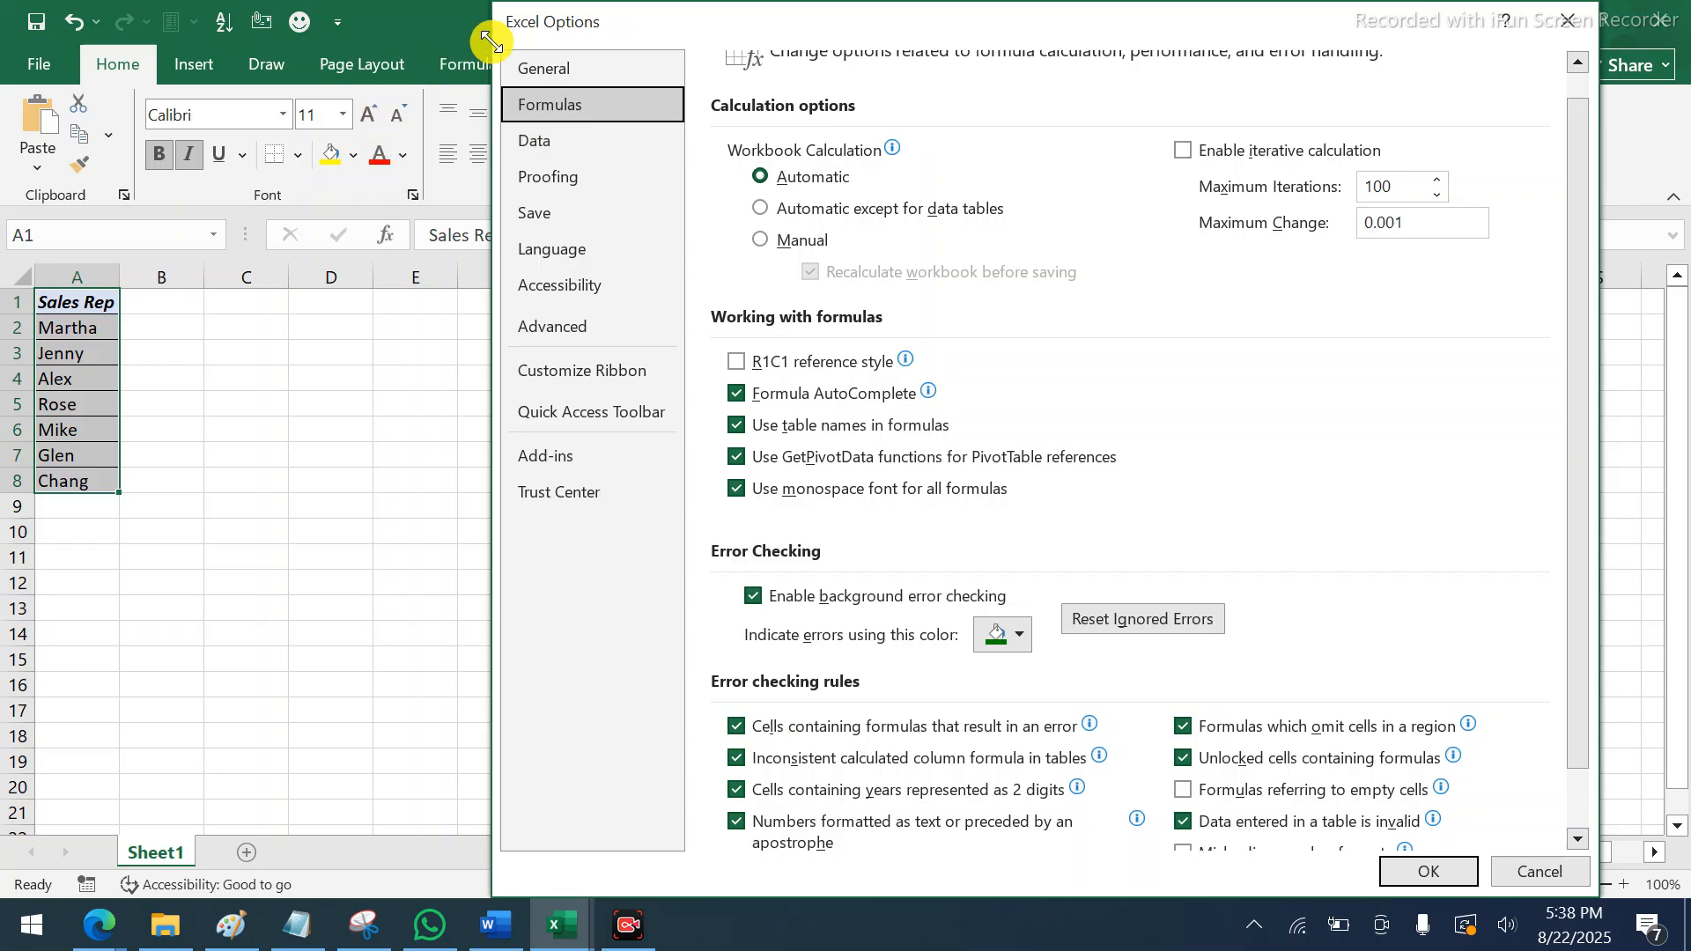
pyautogui.moveTo(645, 35); pyautogui.dragTo(629, 152)
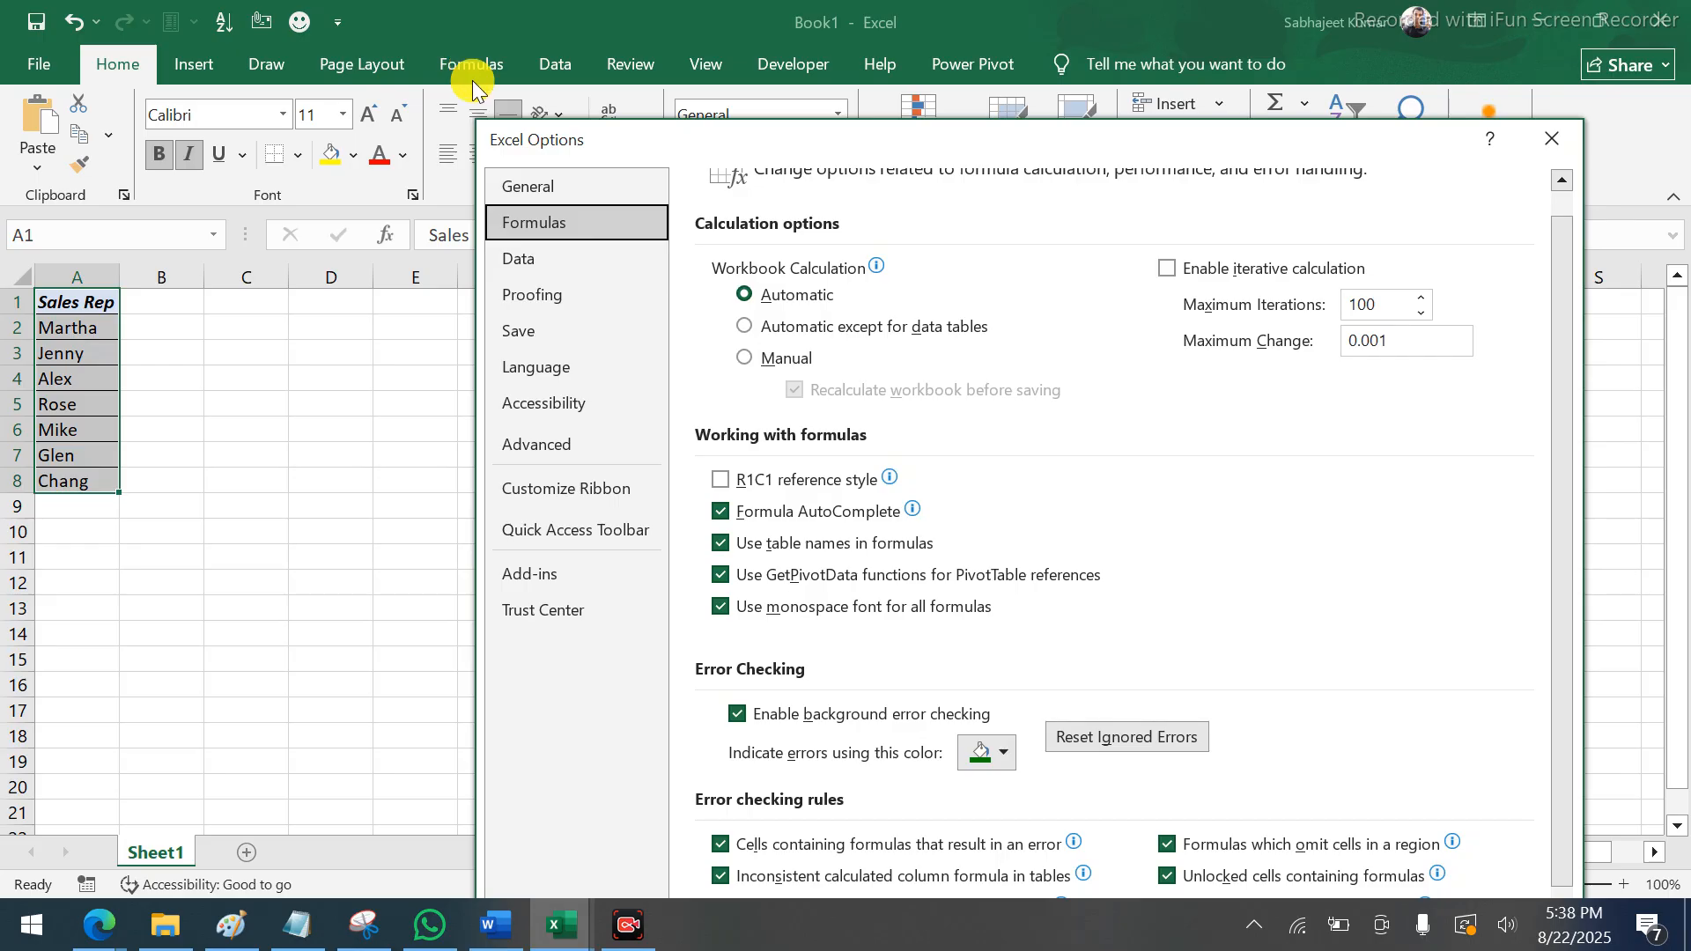
# Review the Data options, including PivotTable undo settings, legacy import wizards and automatic data conversion
pyautogui.click(526, 266)
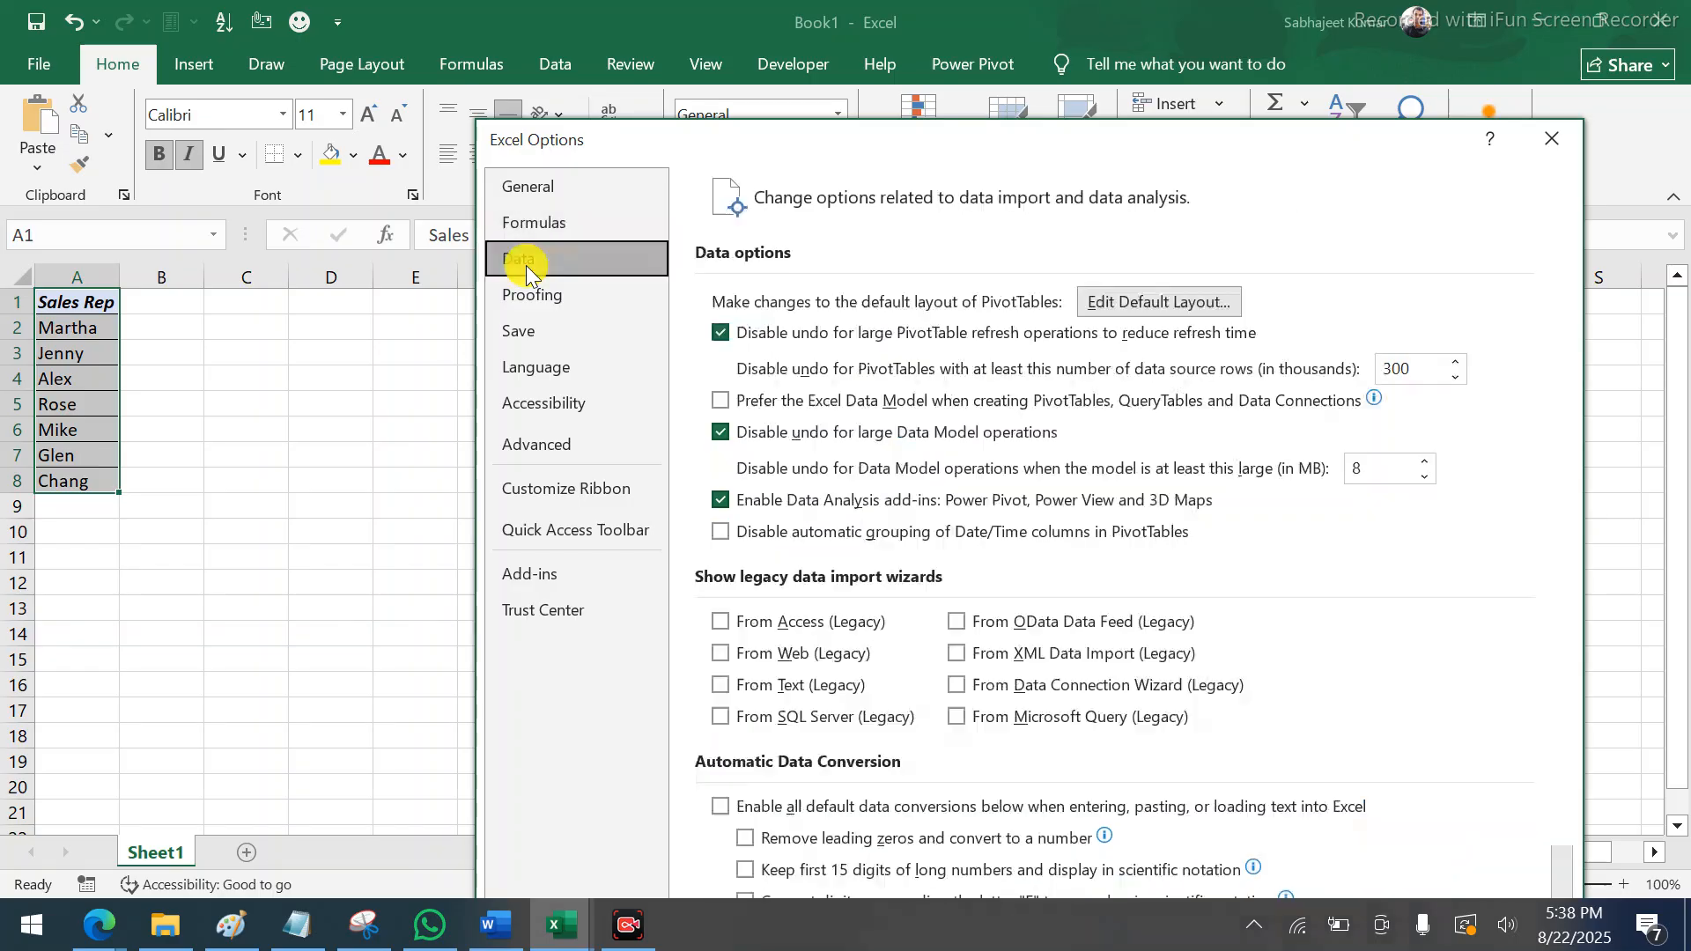
pyautogui.moveTo(785, 154); pyautogui.dragTo(794, 85)
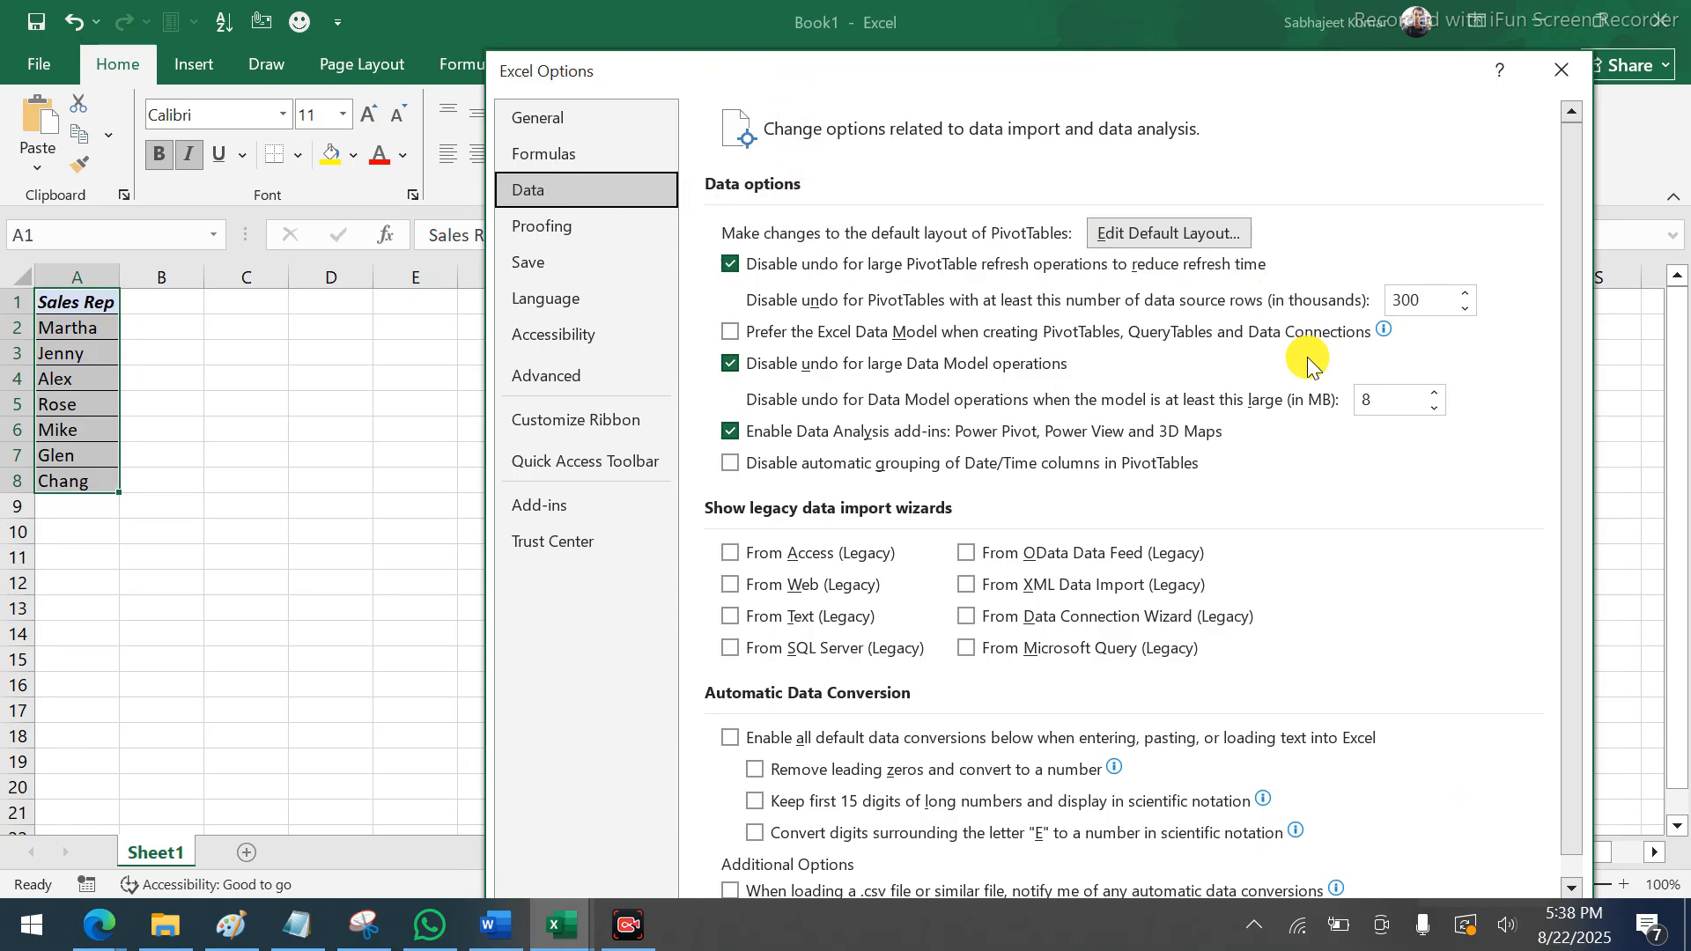
pyautogui.moveTo(1573, 198); pyautogui.dragTo(1559, 247)
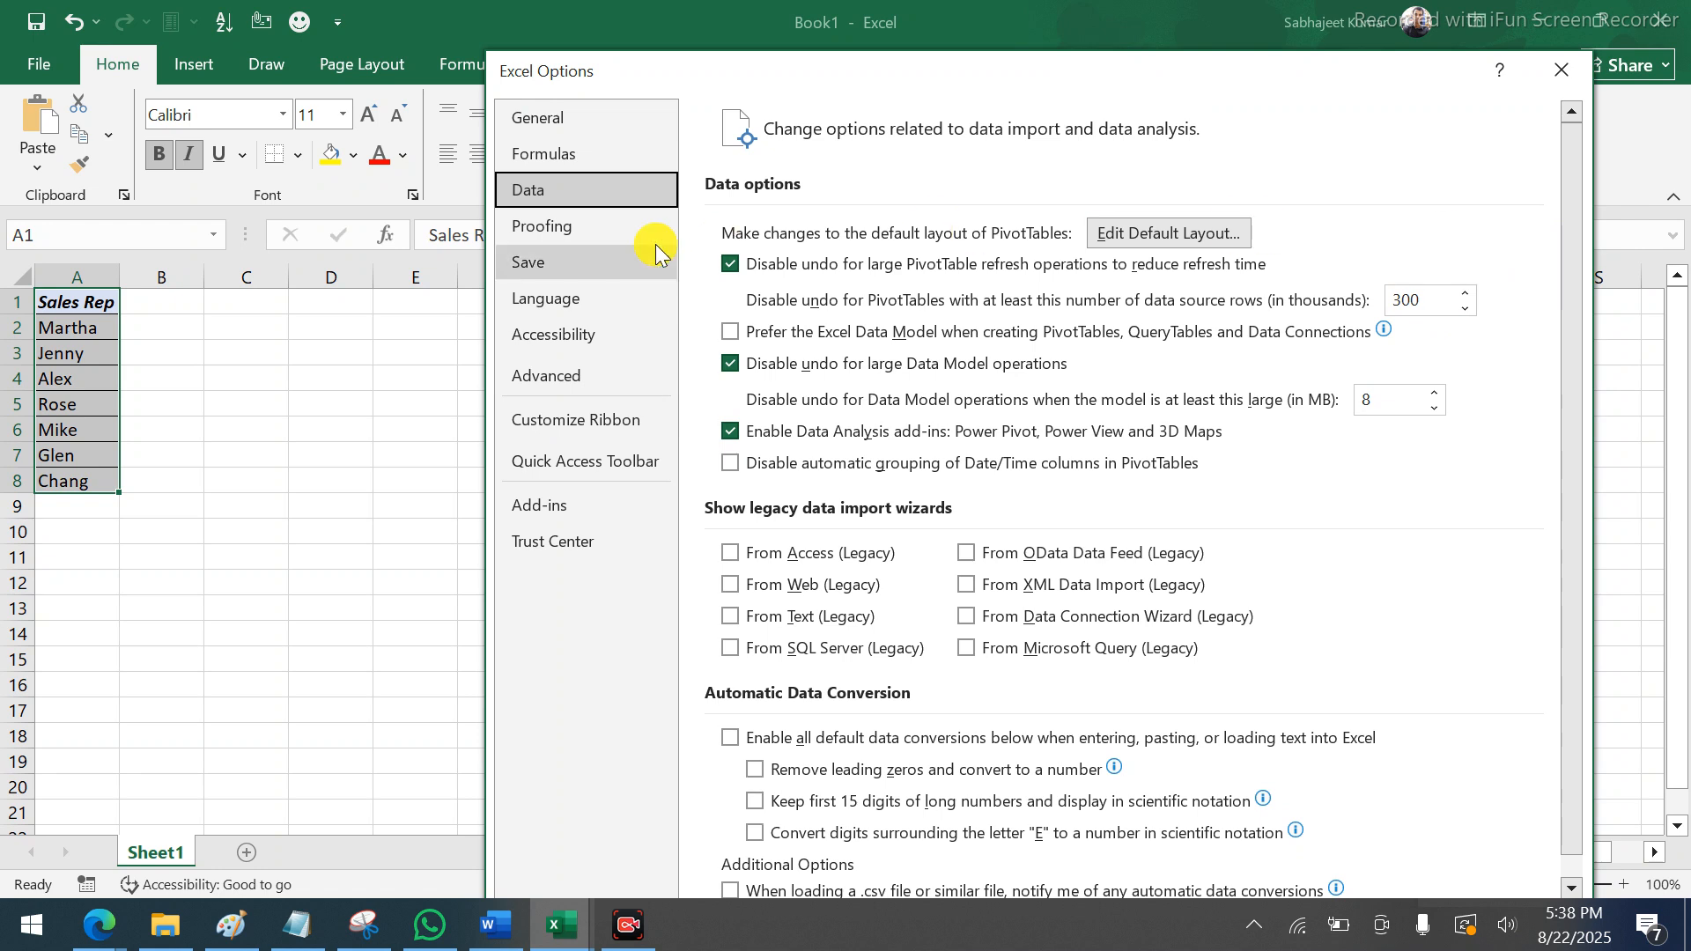
# Review the Proofing options for spelling correction and the Save options for workbooks
pyautogui.click(623, 242)
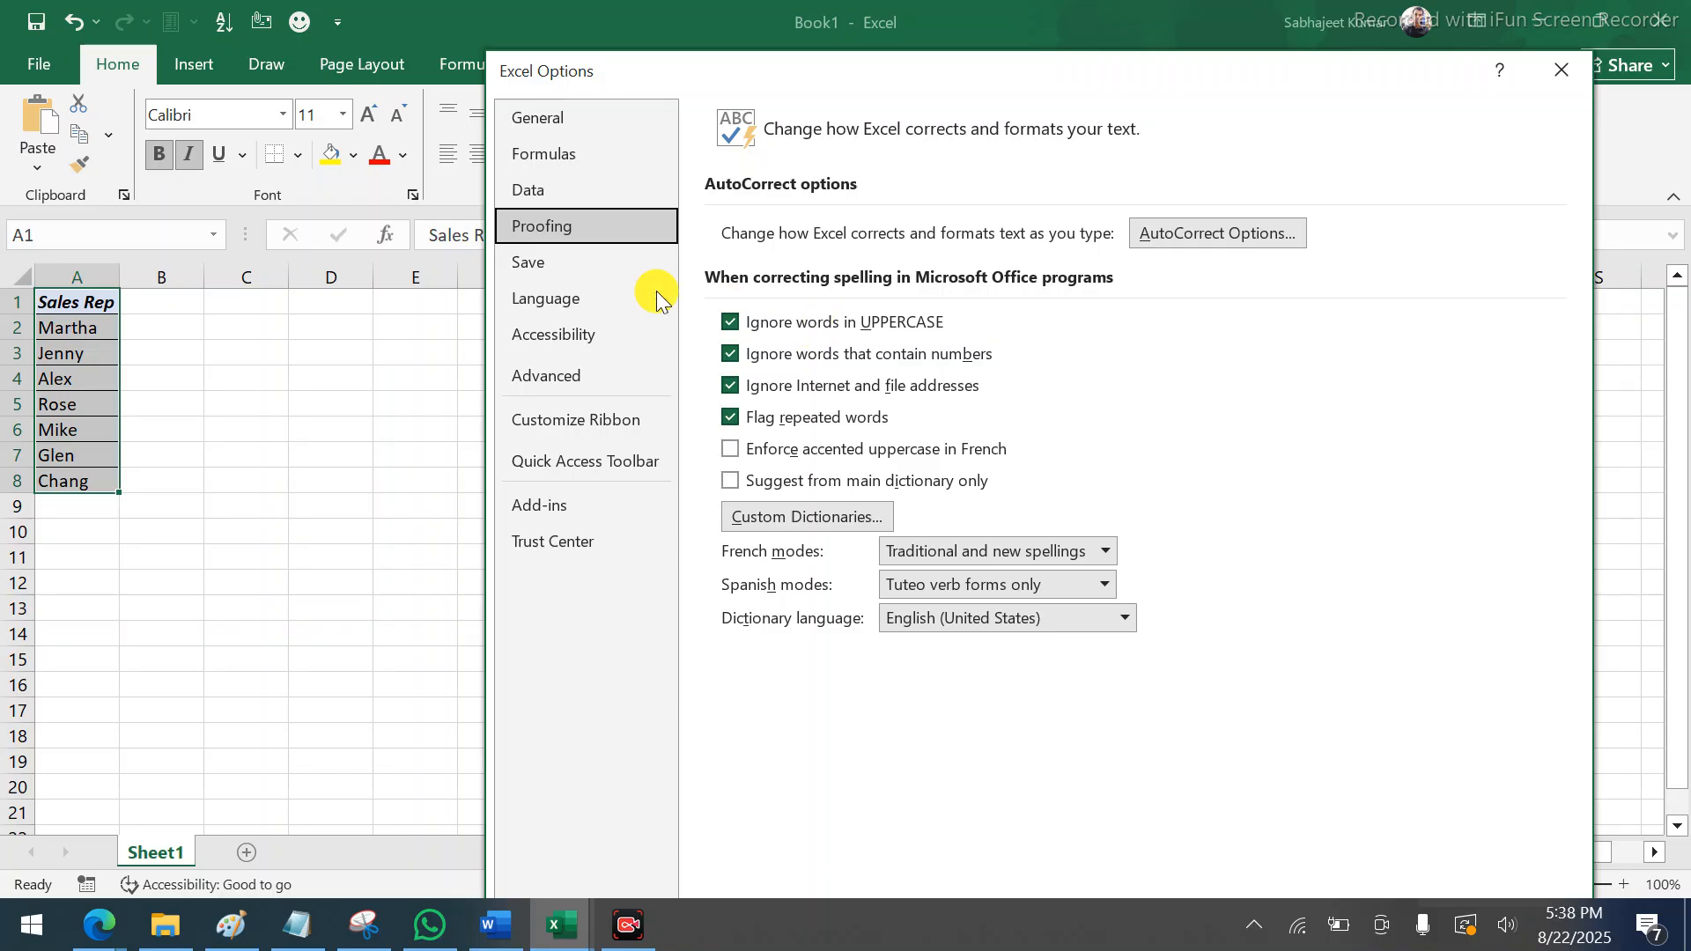
pyautogui.click(576, 268)
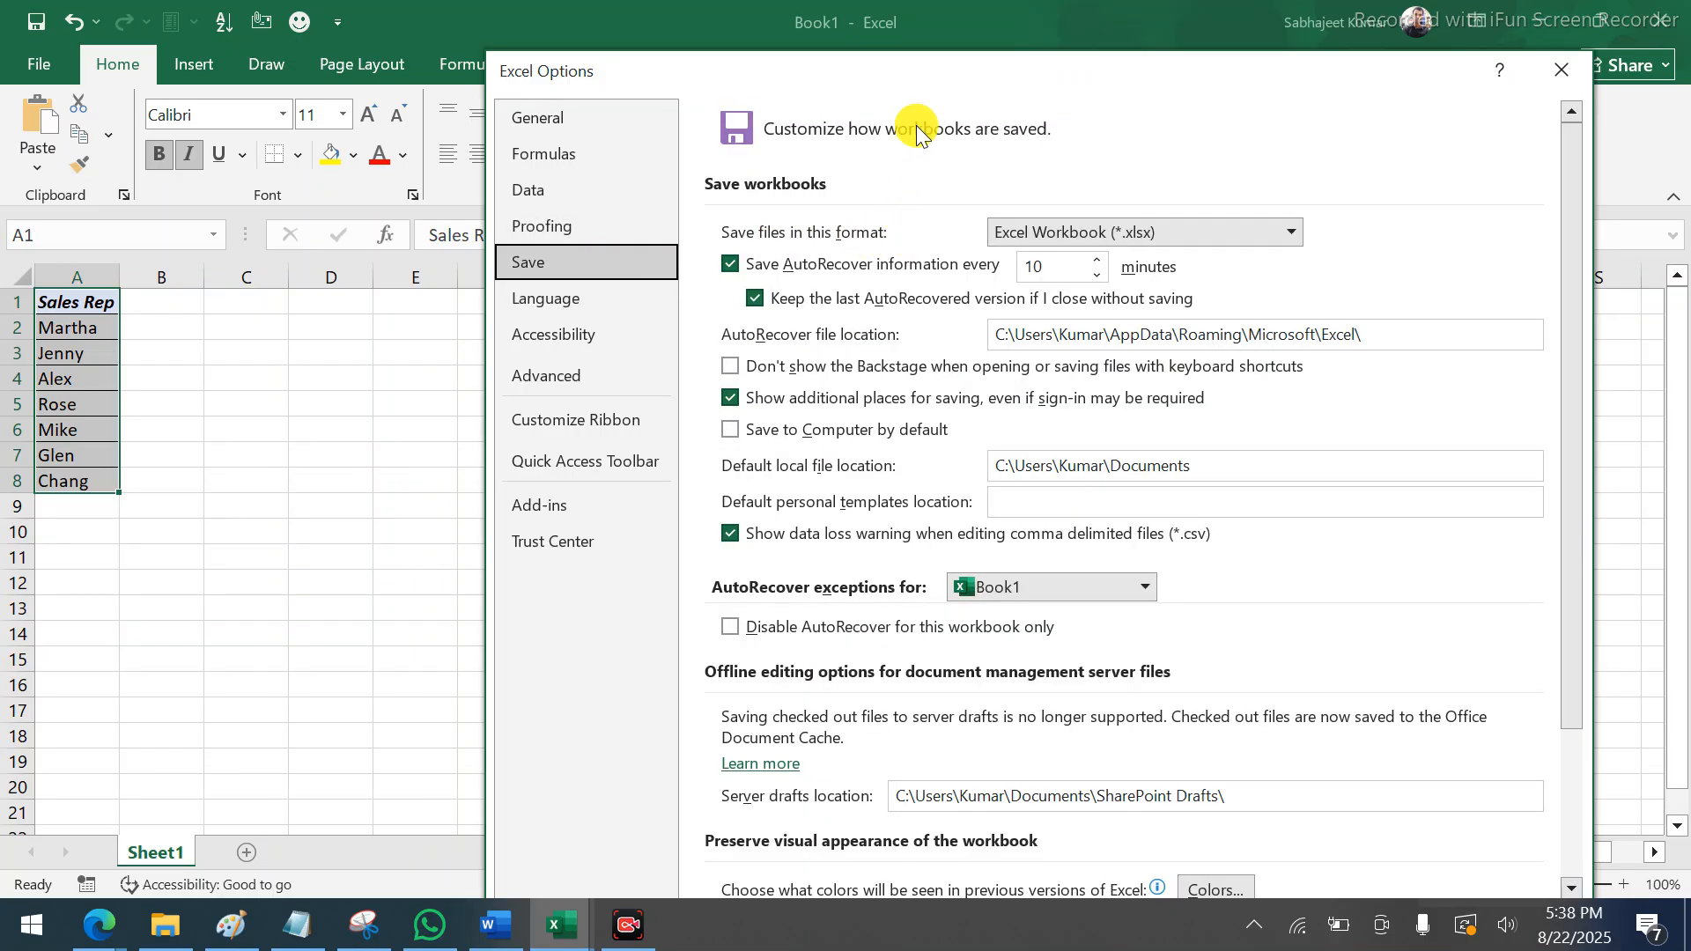
# Review the Save options for the default file format list and the AutoRecover interval in minutes
pyautogui.moveTo(924, 67); pyautogui.dragTo(941, 36)
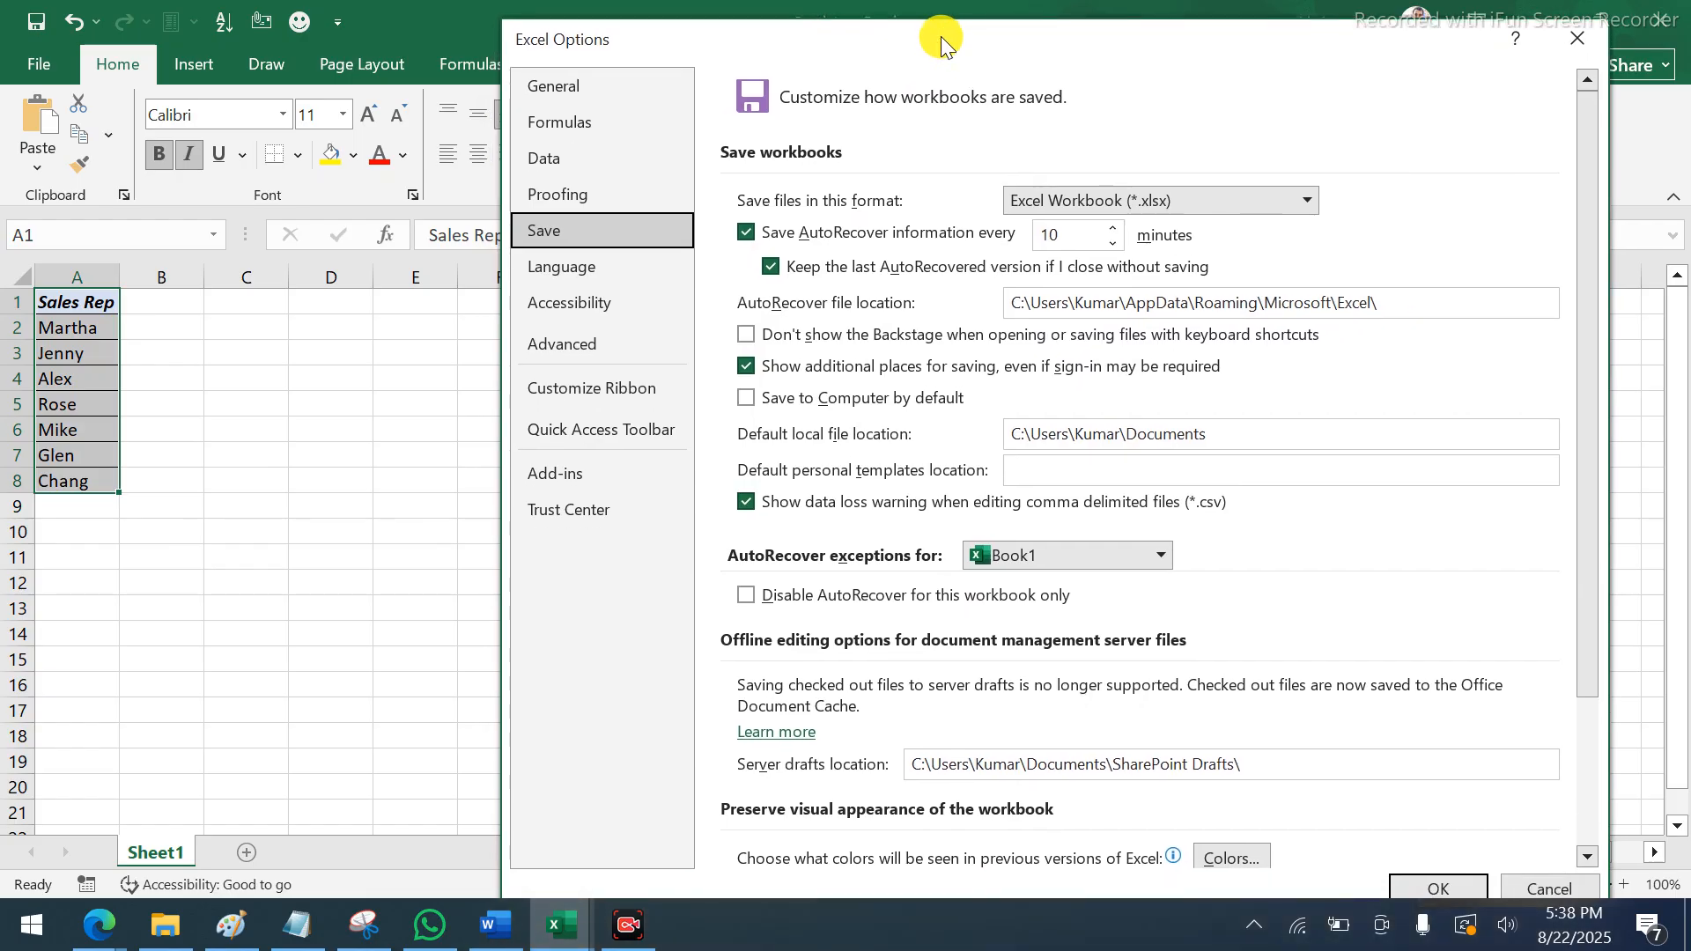
pyautogui.click(1159, 199)
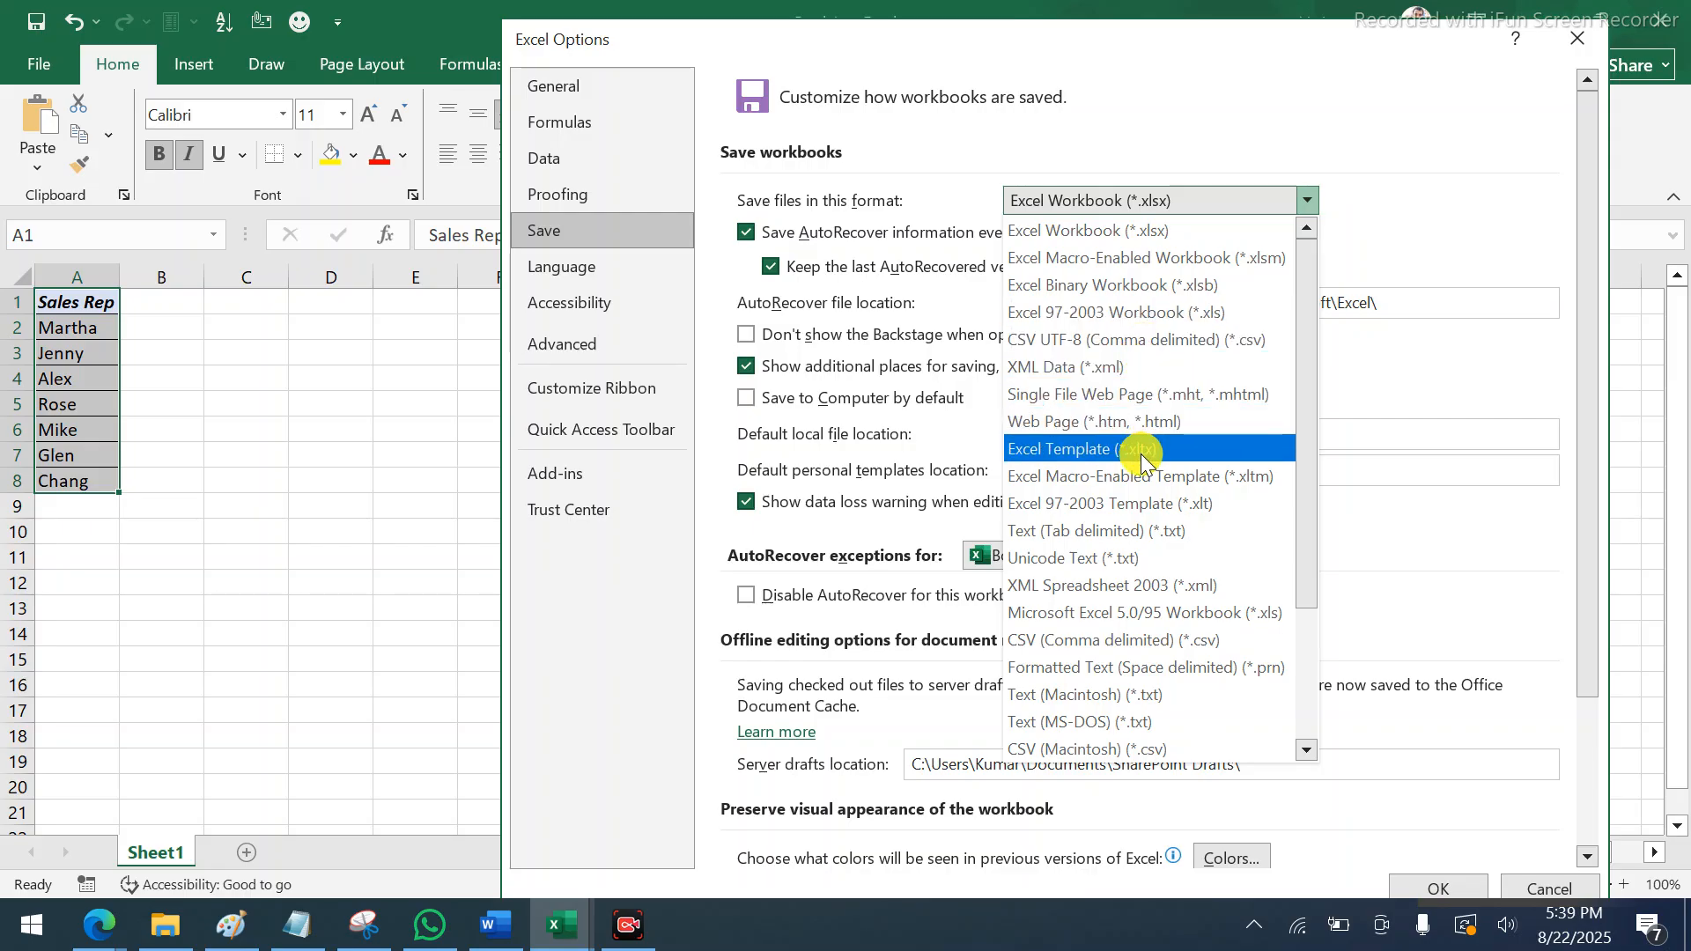
pyautogui.click(1093, 209)
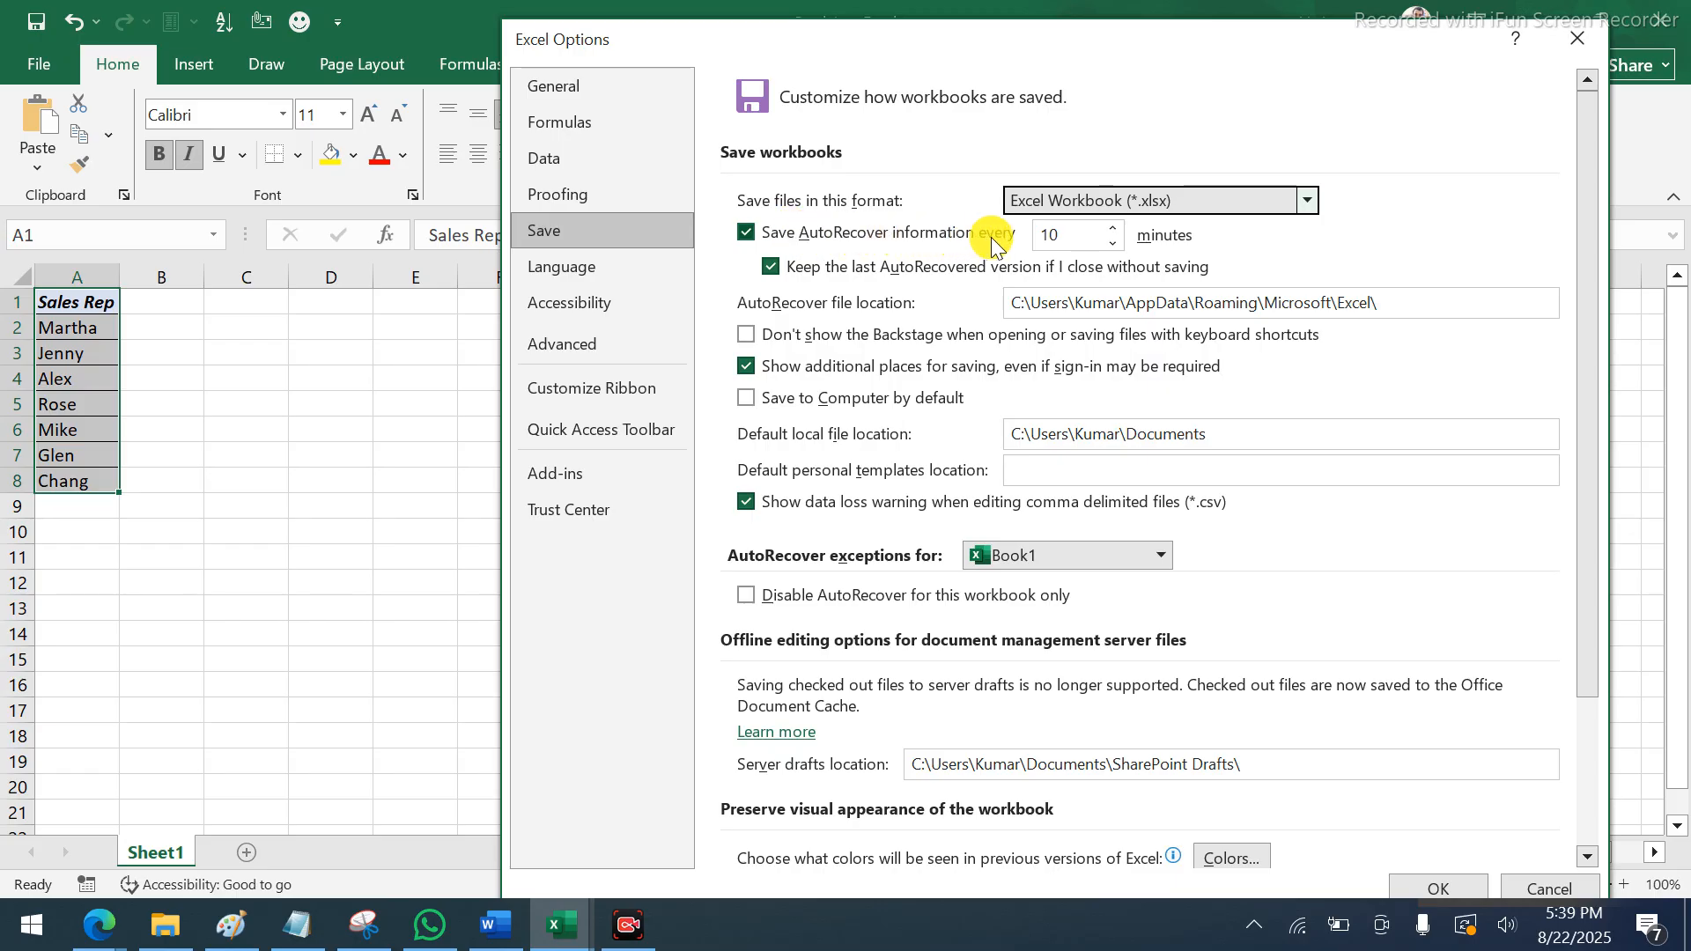
pyautogui.moveTo(1070, 236); pyautogui.dragTo(1038, 242)
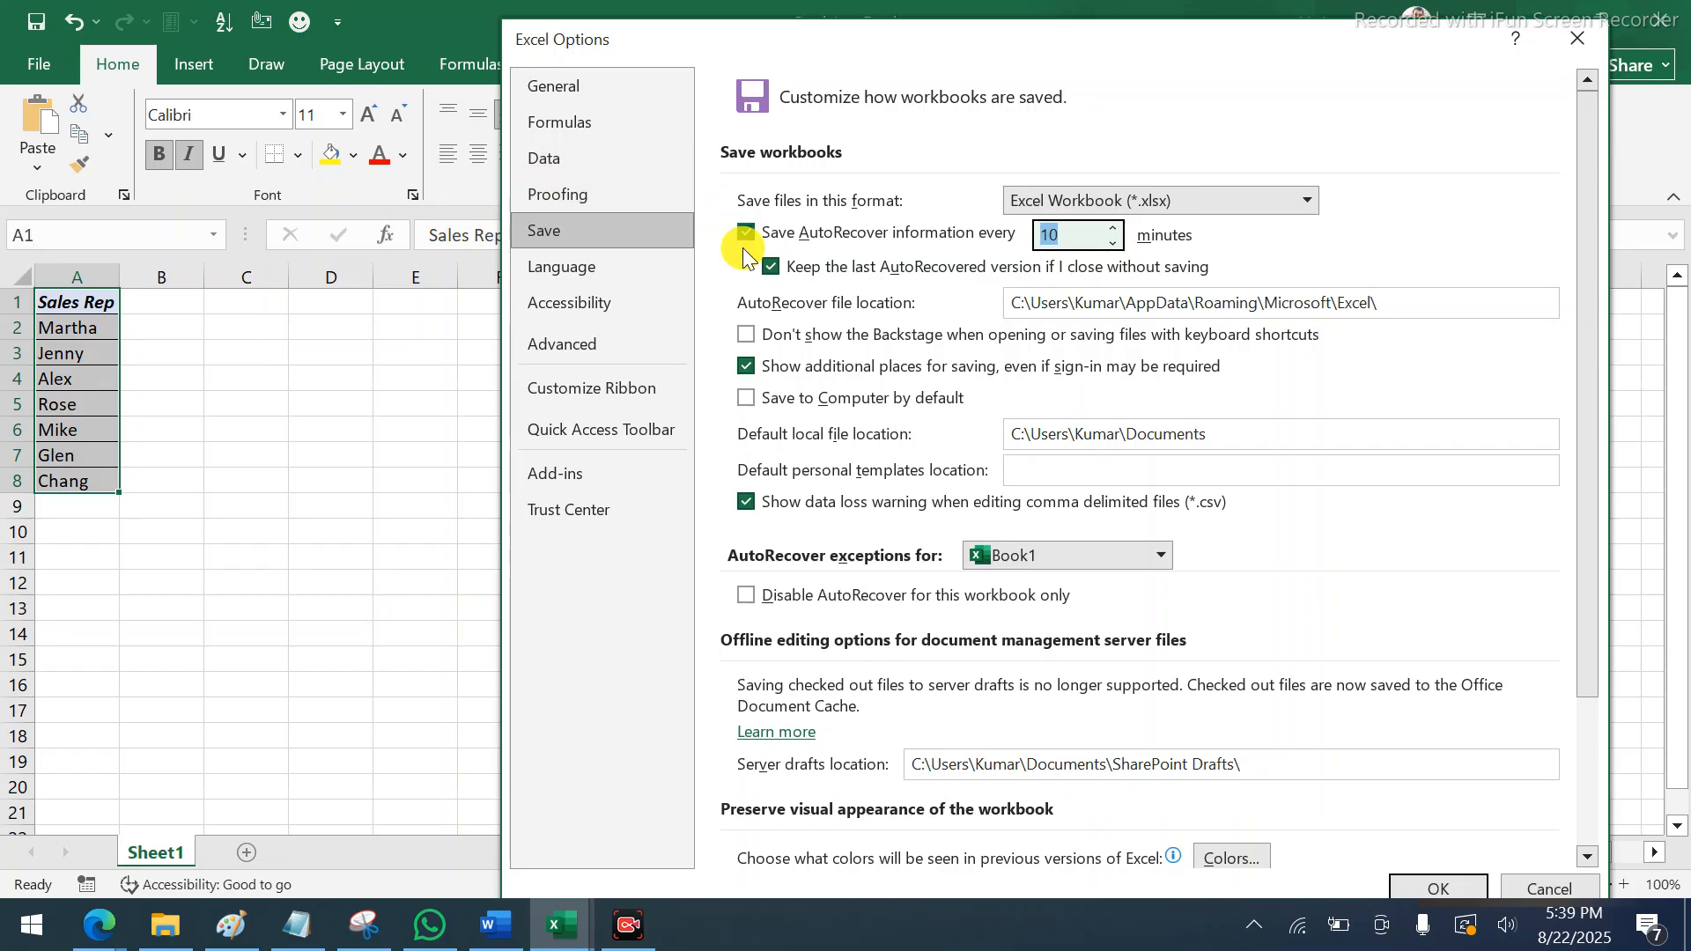
pyautogui.click(1034, 234)
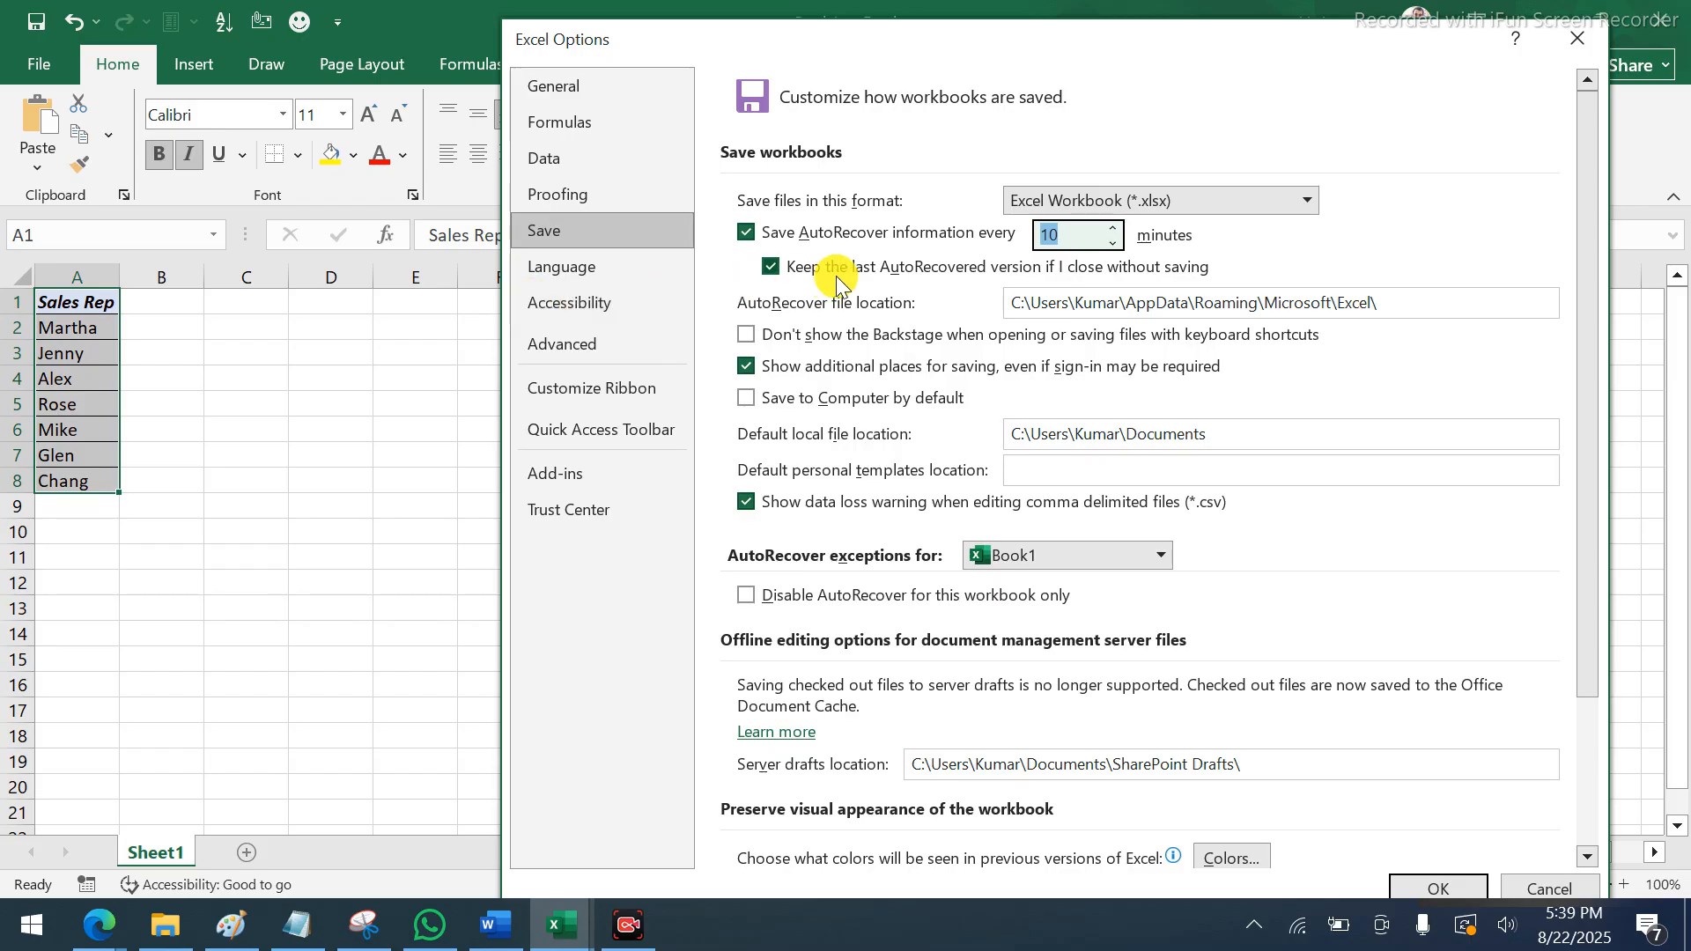
pyautogui.click(1055, 235)
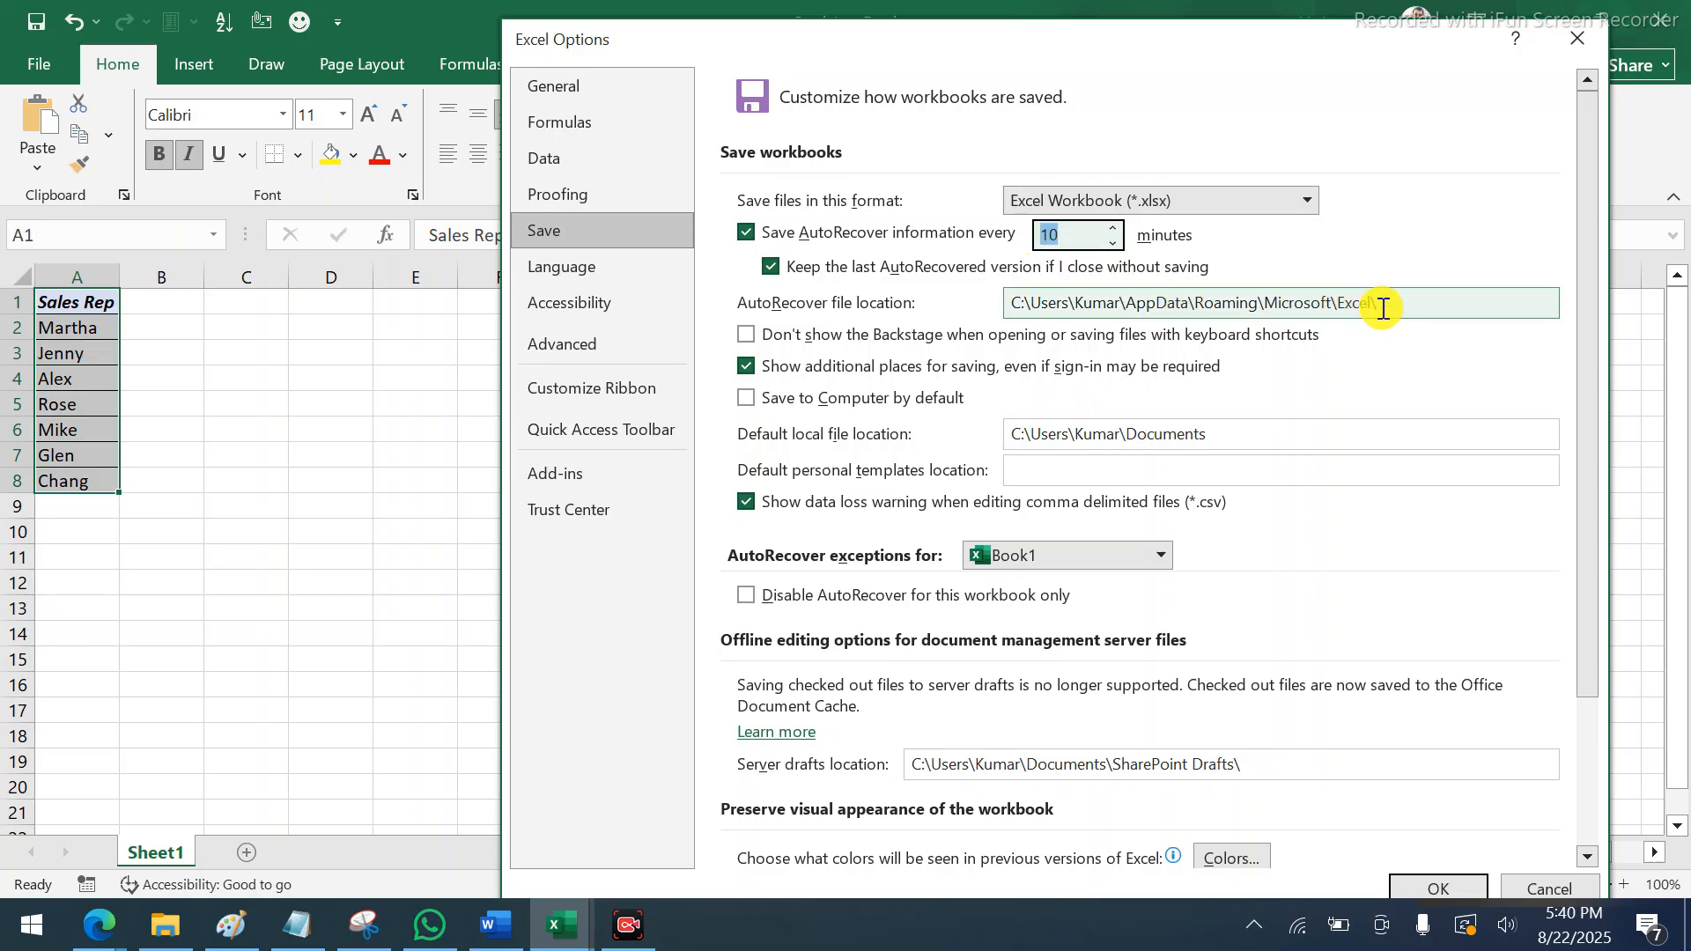
# Copy the AutoRecover file location from the Save options and open that folder in File Explorer
pyautogui.moveTo(1383, 308); pyautogui.dragTo(974, 272)
pyautogui.hotkey('ctrl', 'c')
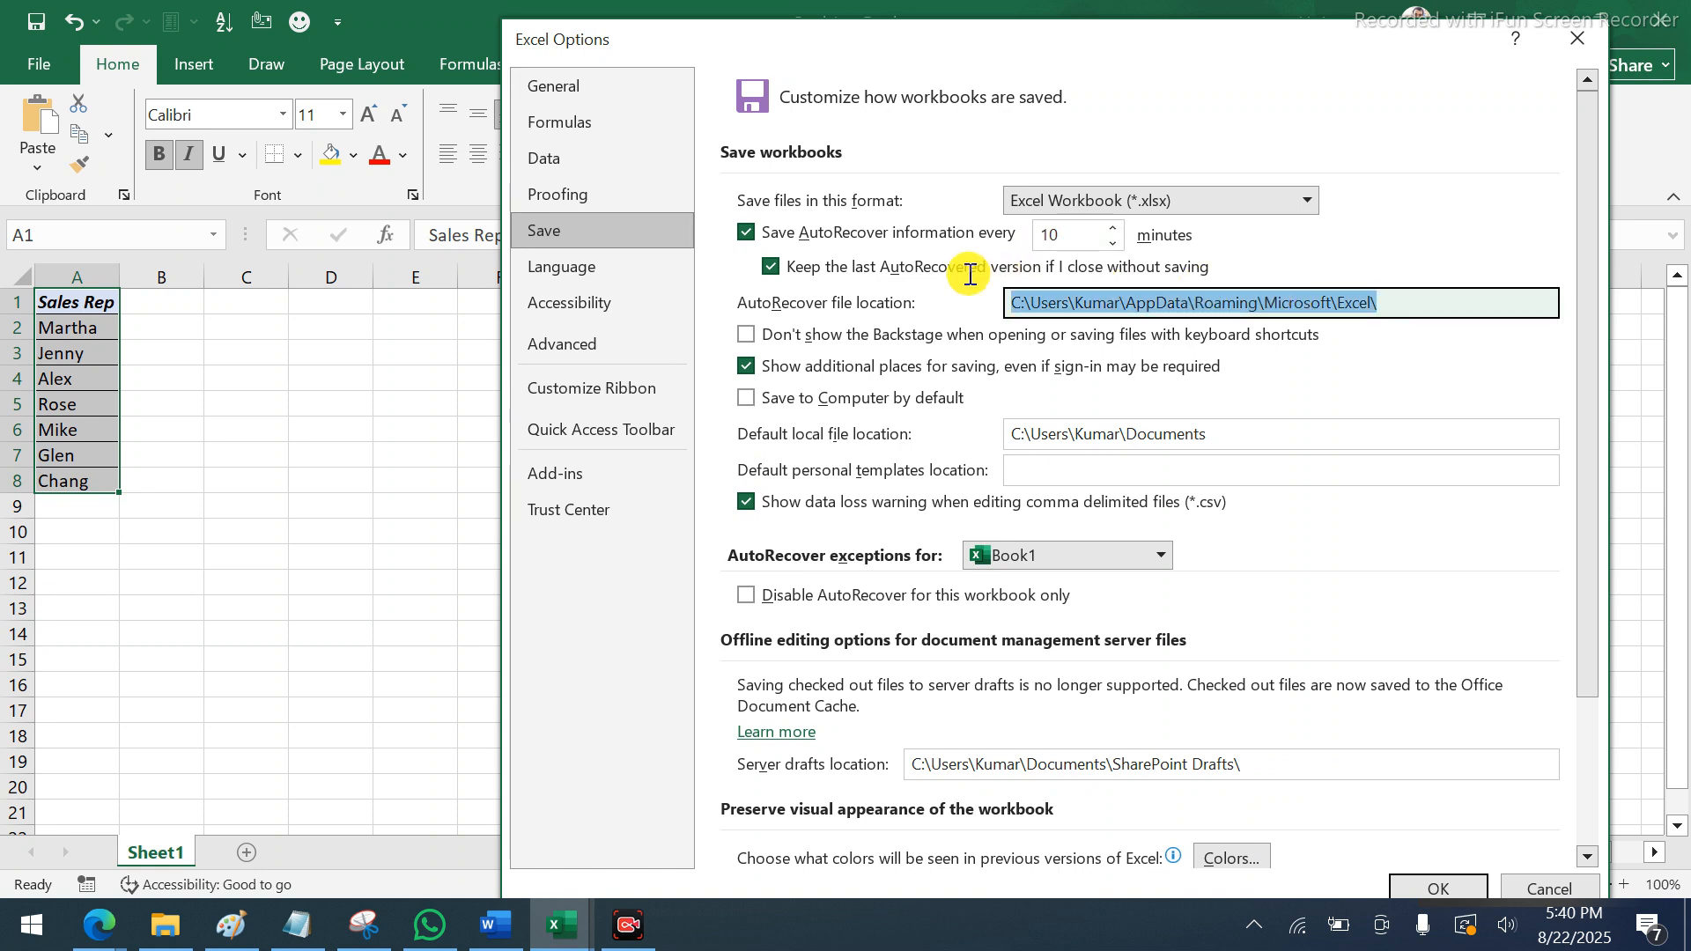
pyautogui.rightClick(1001, 308)
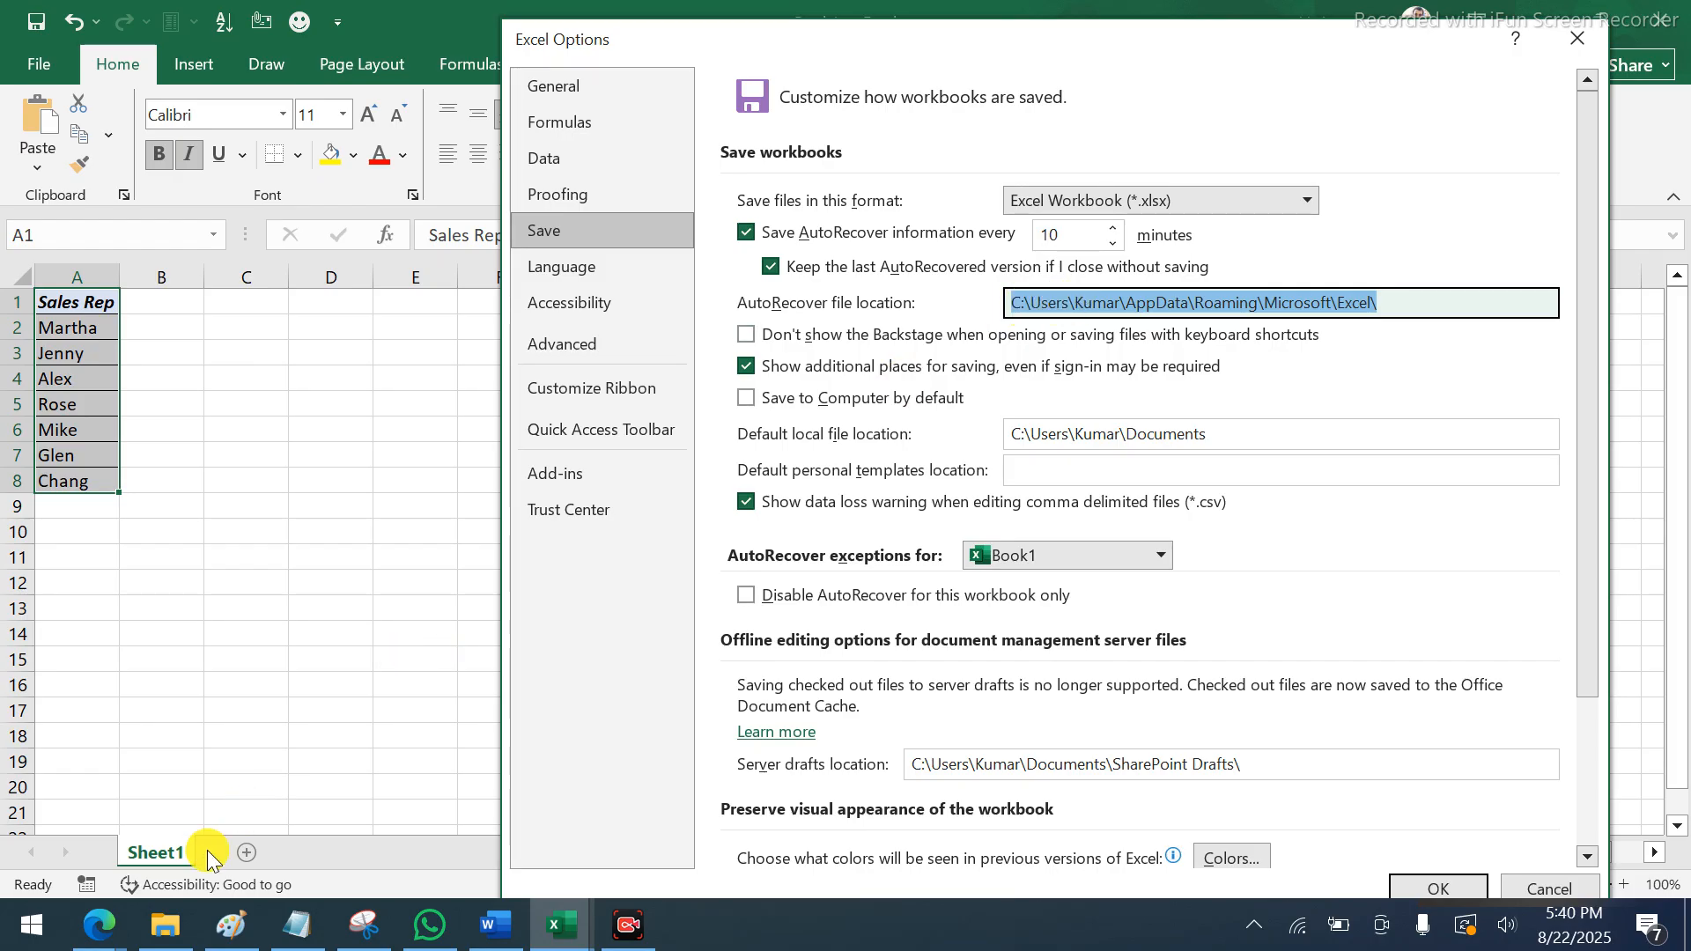
pyautogui.click(159, 926)
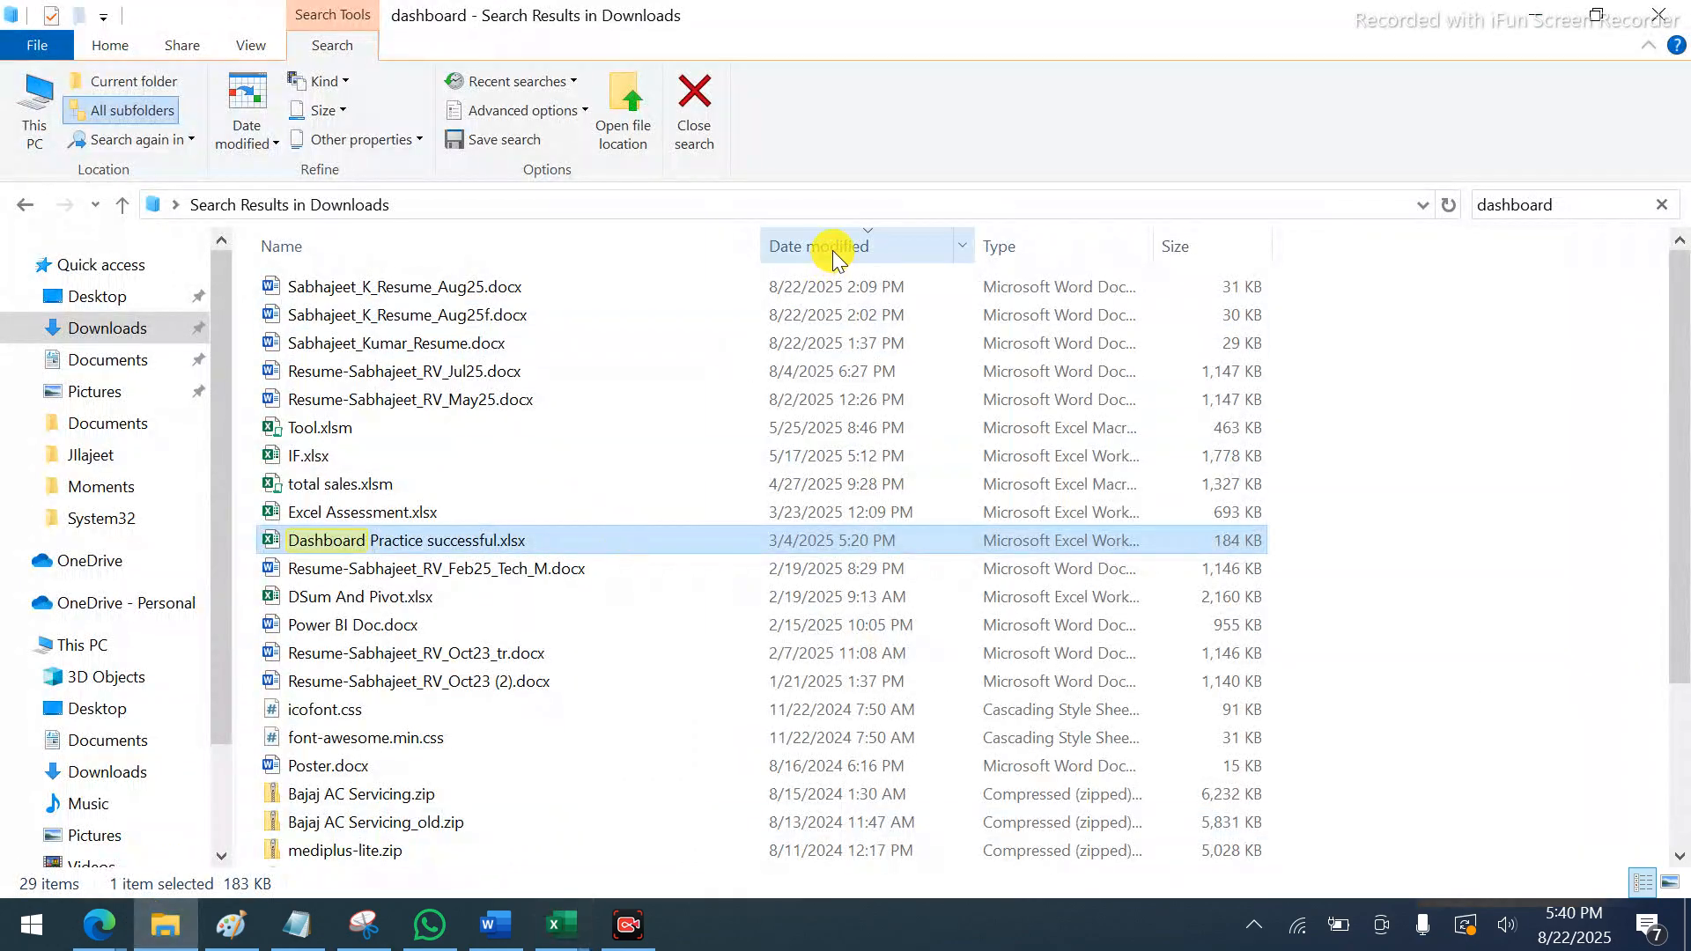
pyautogui.click(841, 210)
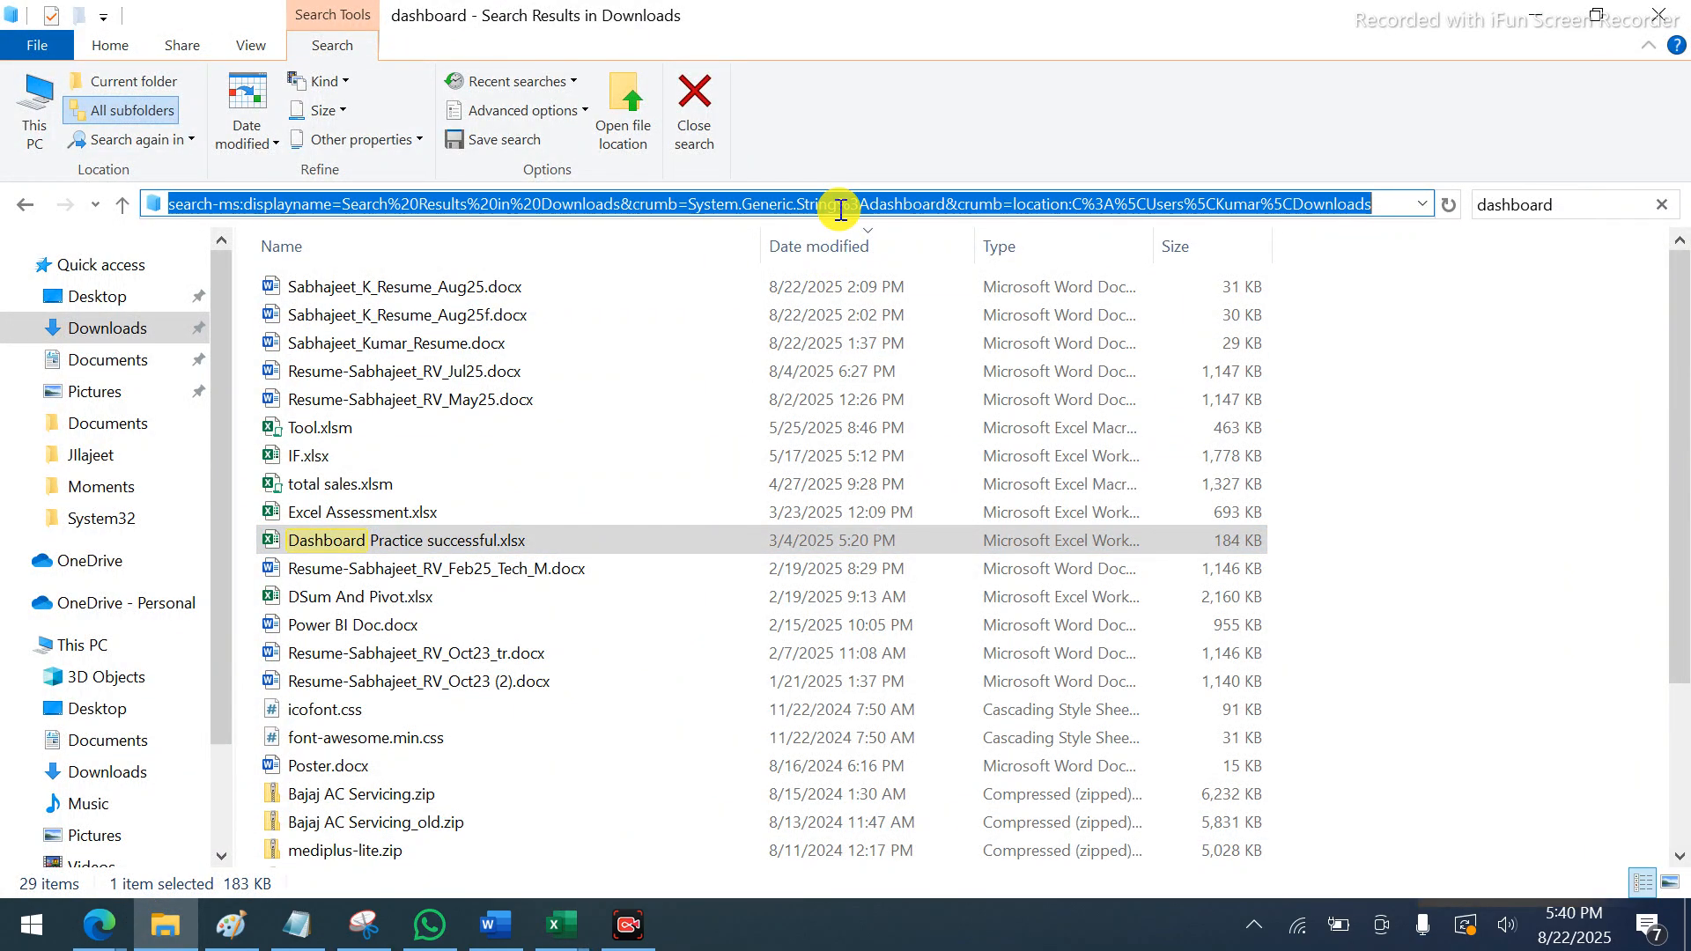
pyautogui.hotkey('ctrl', 'v')
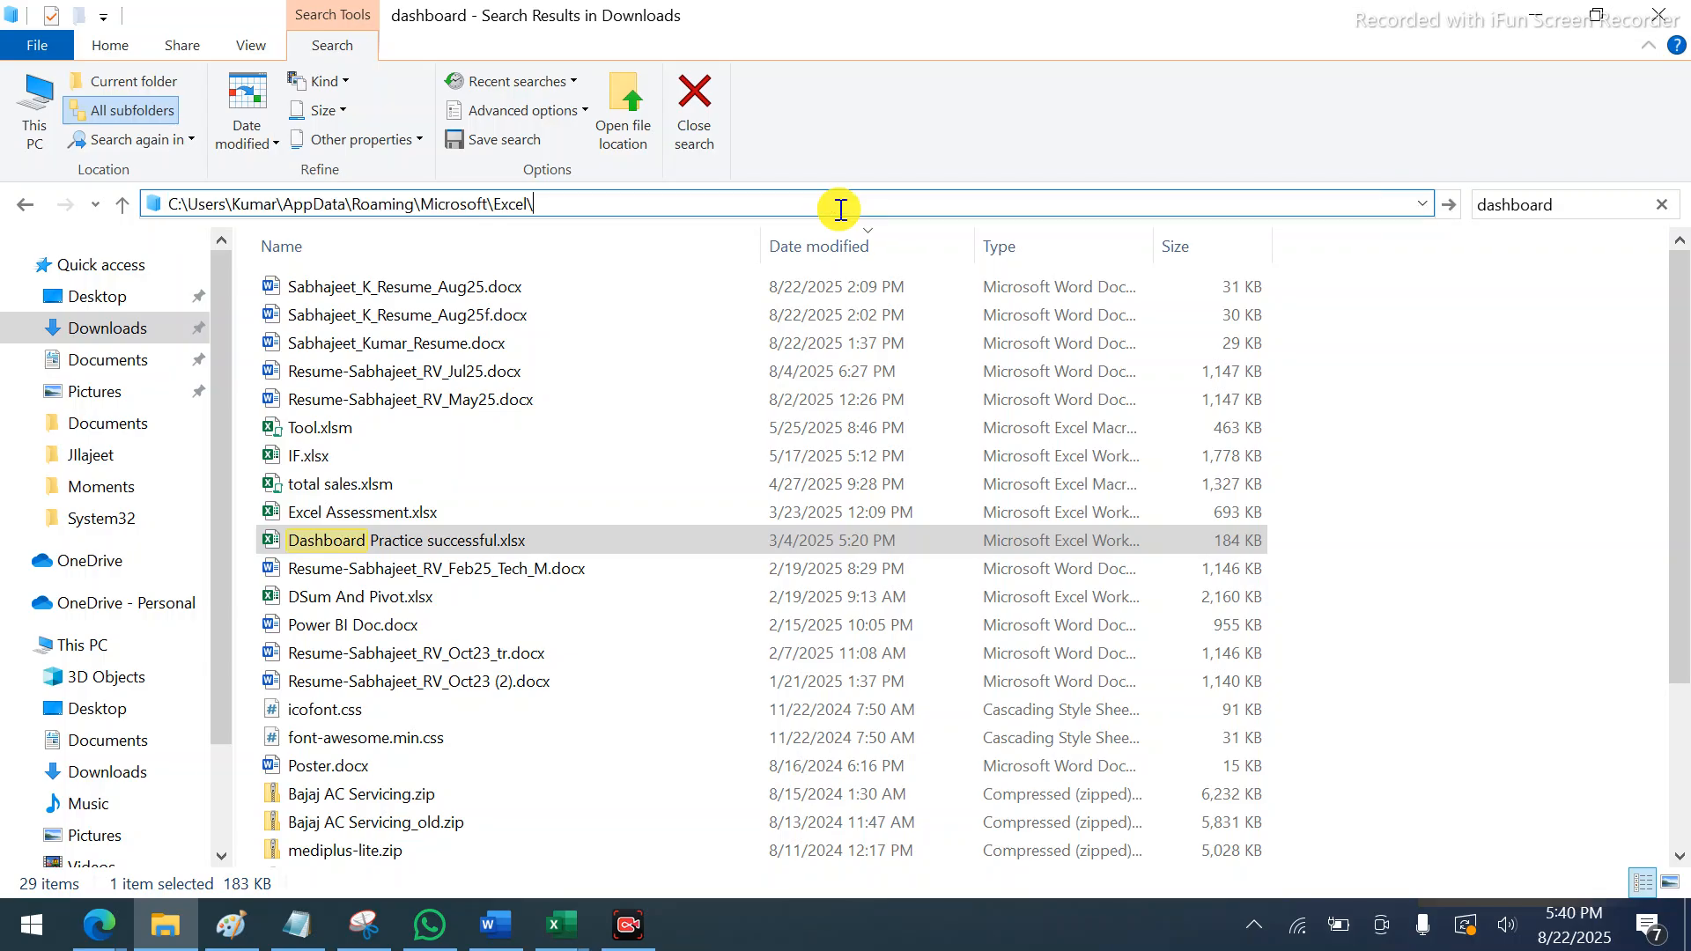
pyautogui.press('Return')
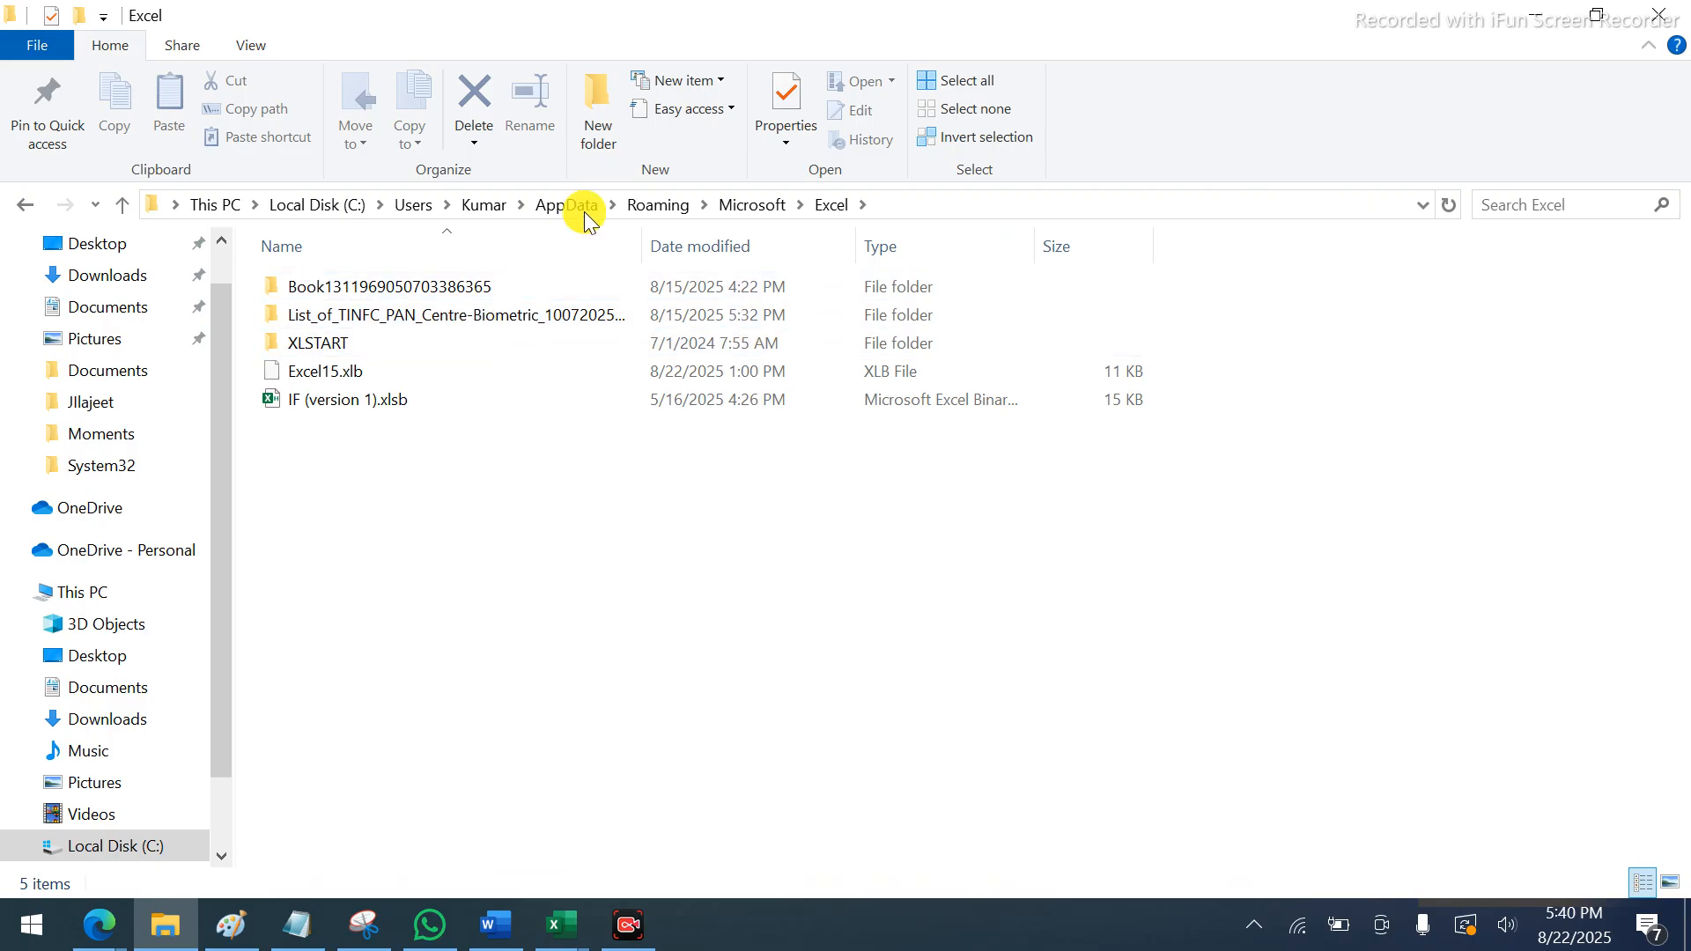
# Open the unsaved workbook from the List_of_TINFC_PAN_Centre-Biometric_10072025 recovery folder in a reduced File Explorer window, and return to Excel
pyautogui.click(1594, 17)
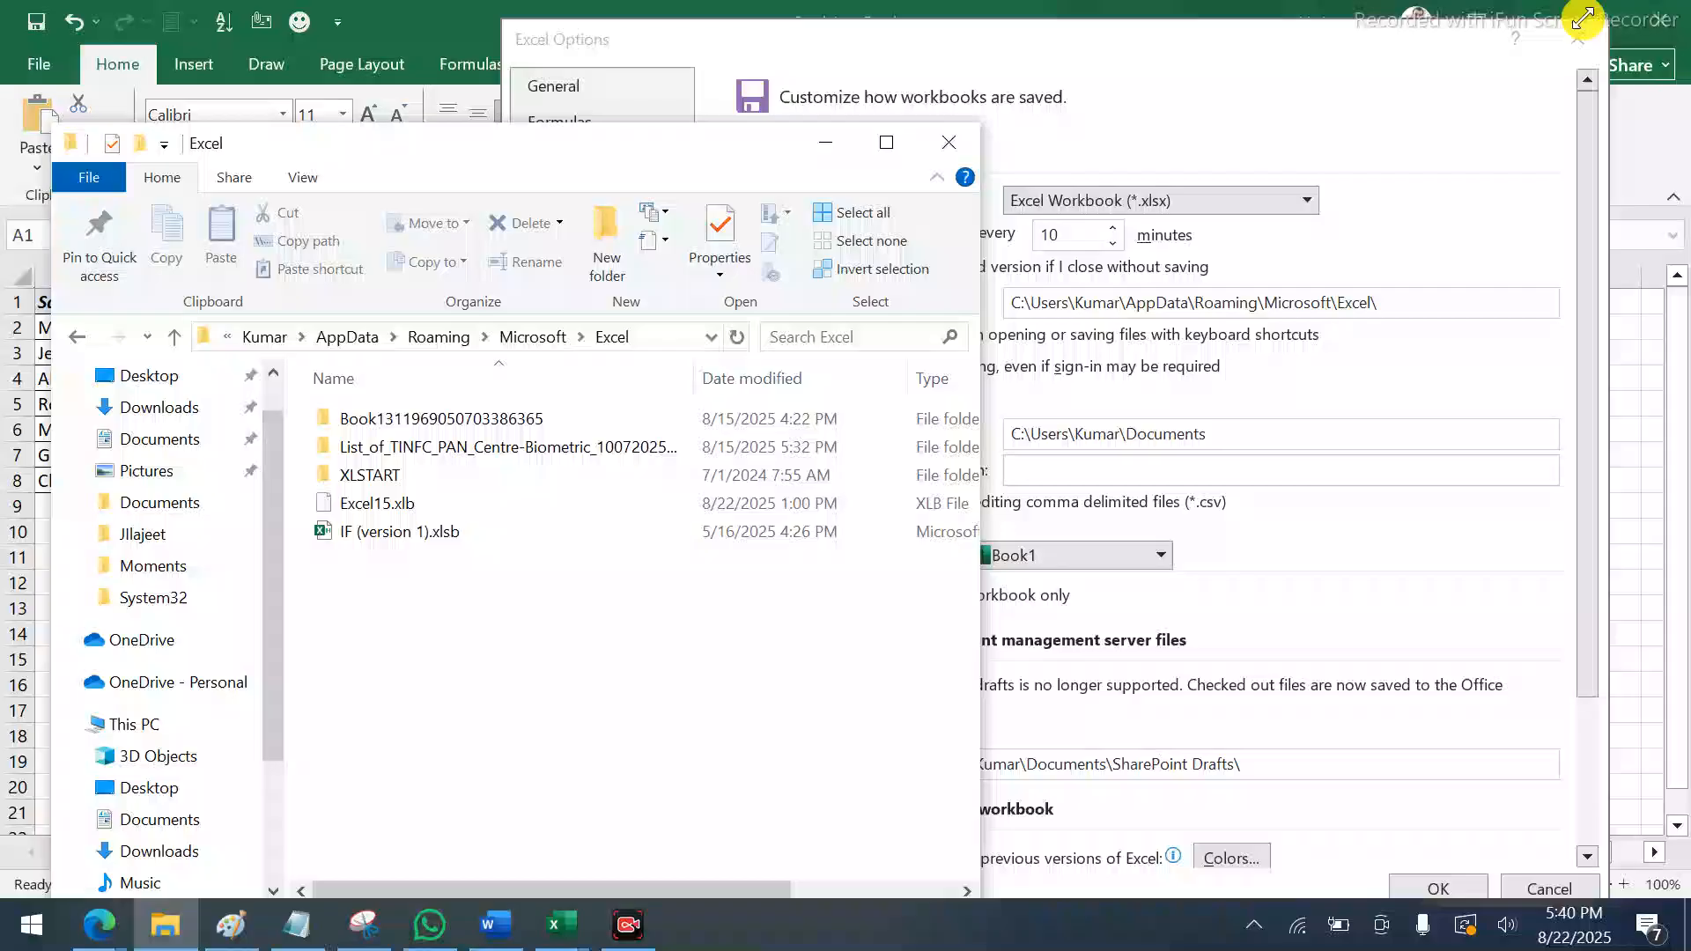
pyautogui.click(495, 536)
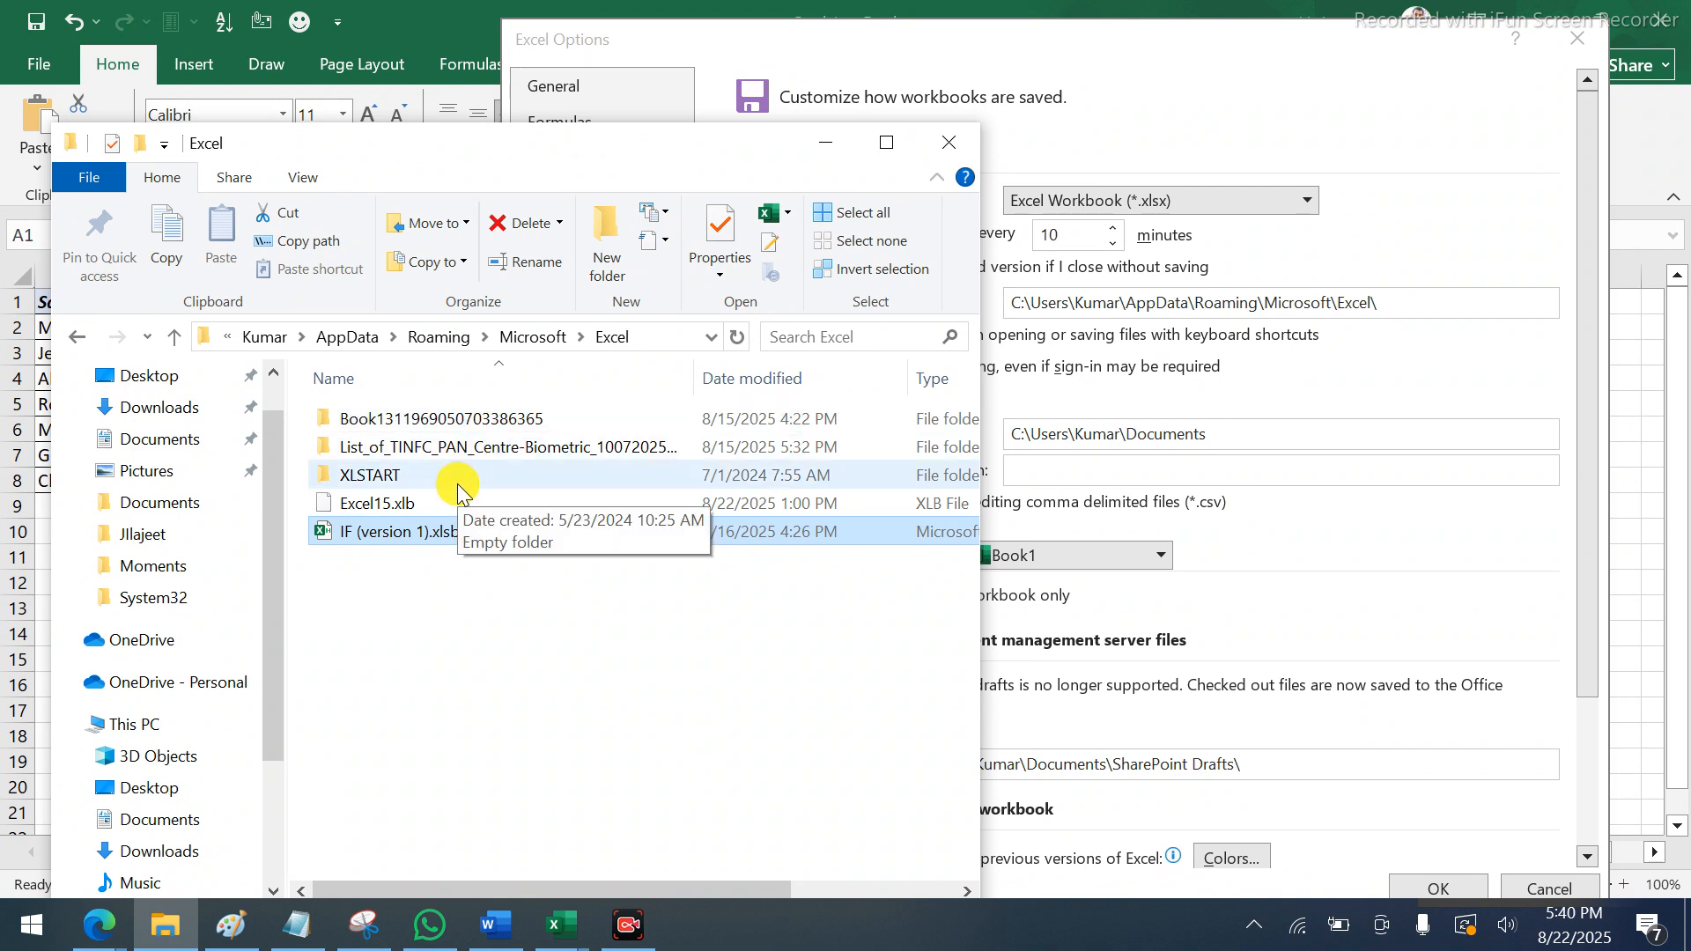
pyautogui.click(462, 451)
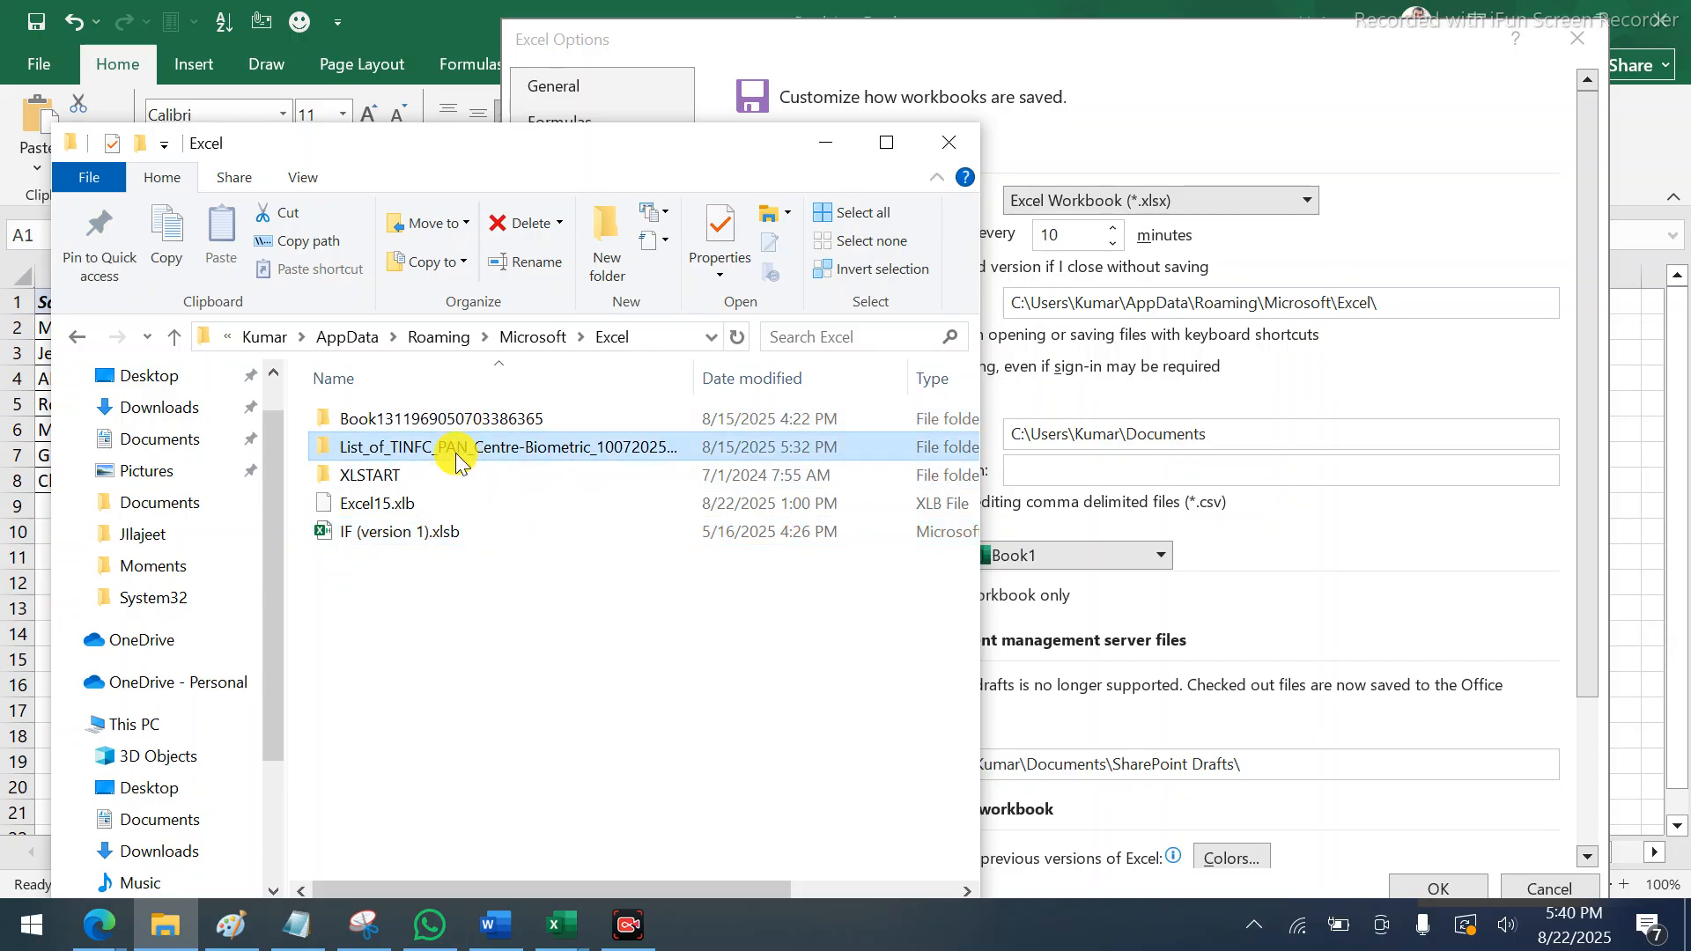
pyautogui.doubleClick(456, 451)
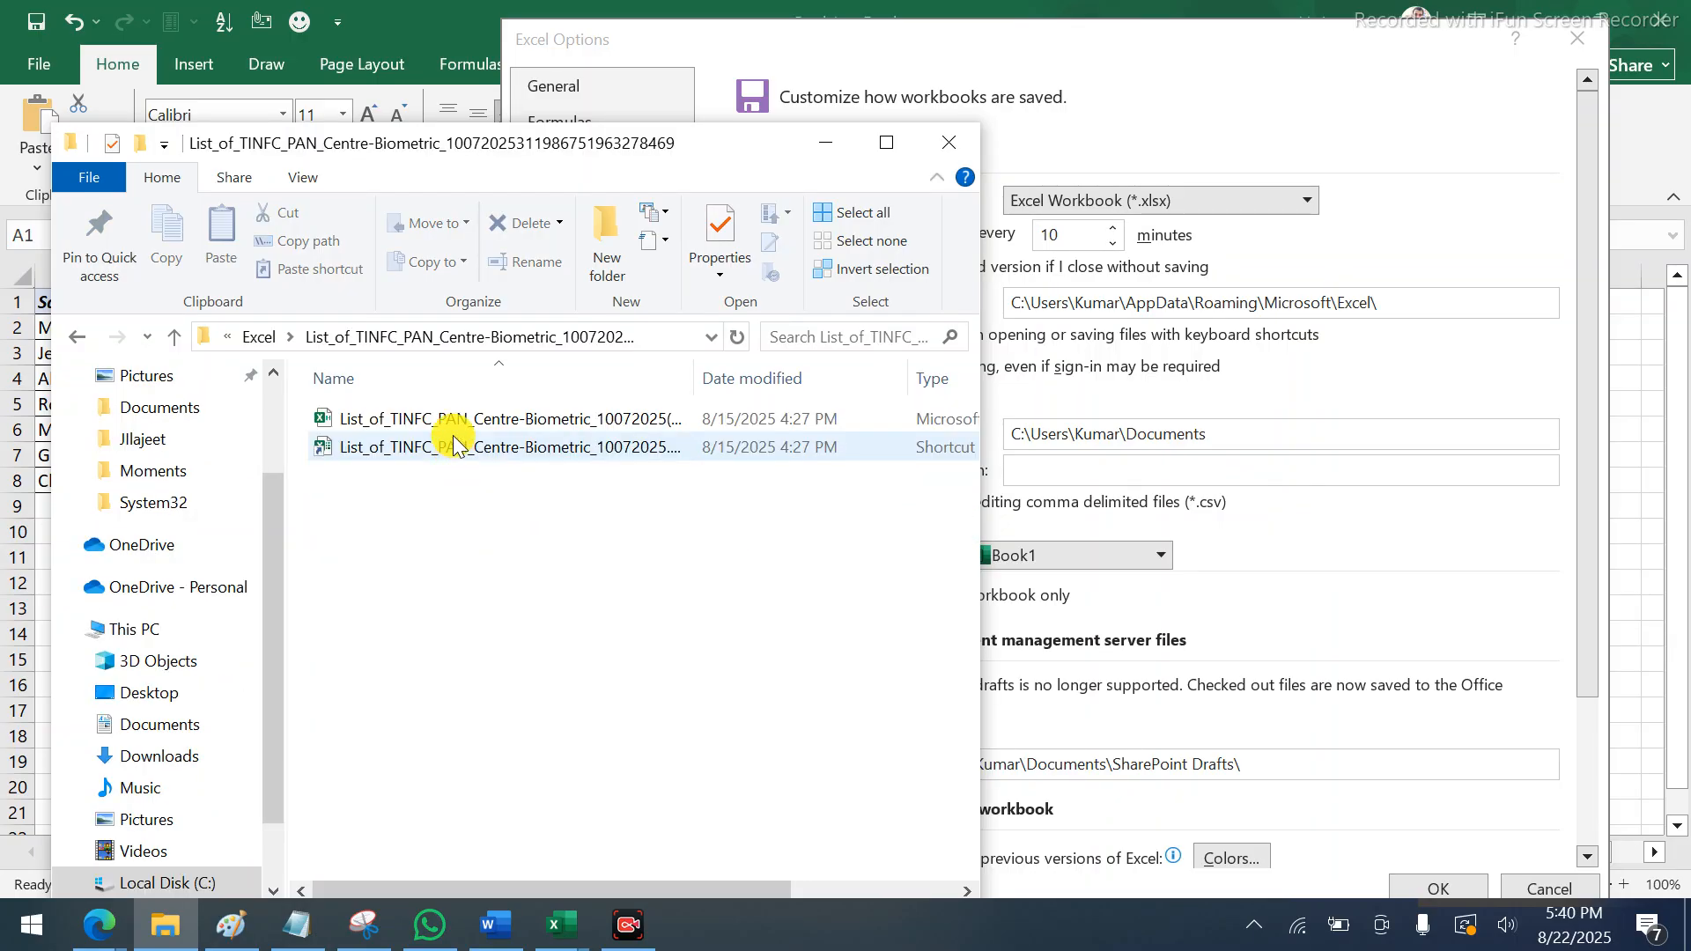
pyautogui.click(454, 422)
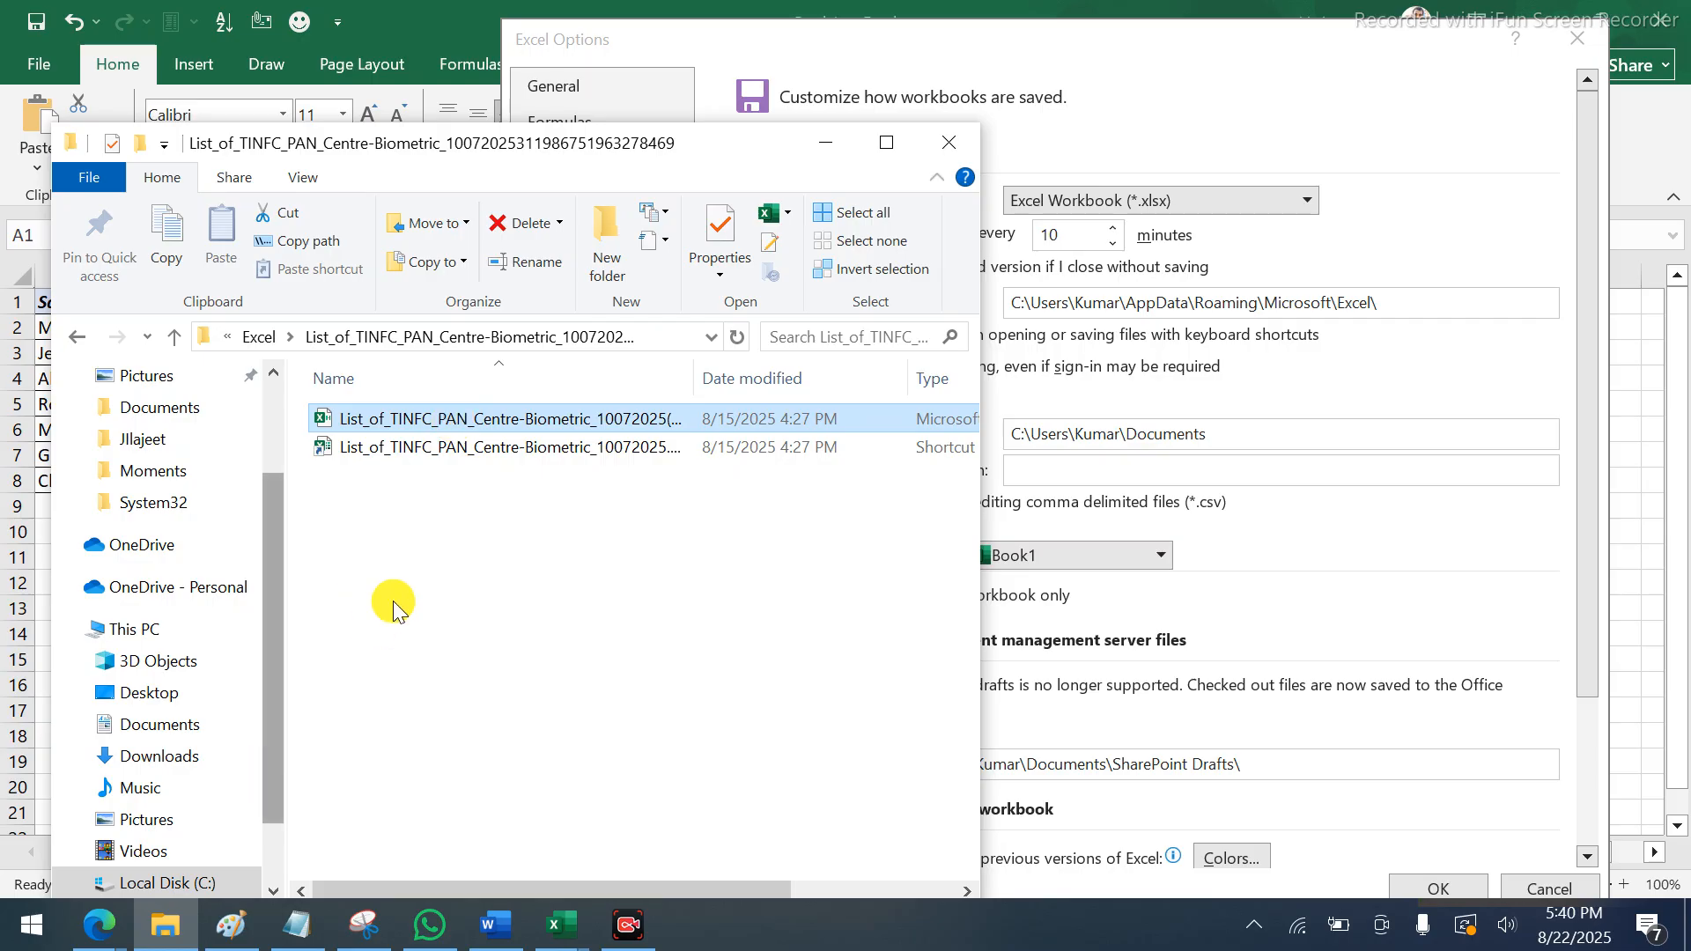
pyautogui.doubleClick(442, 430)
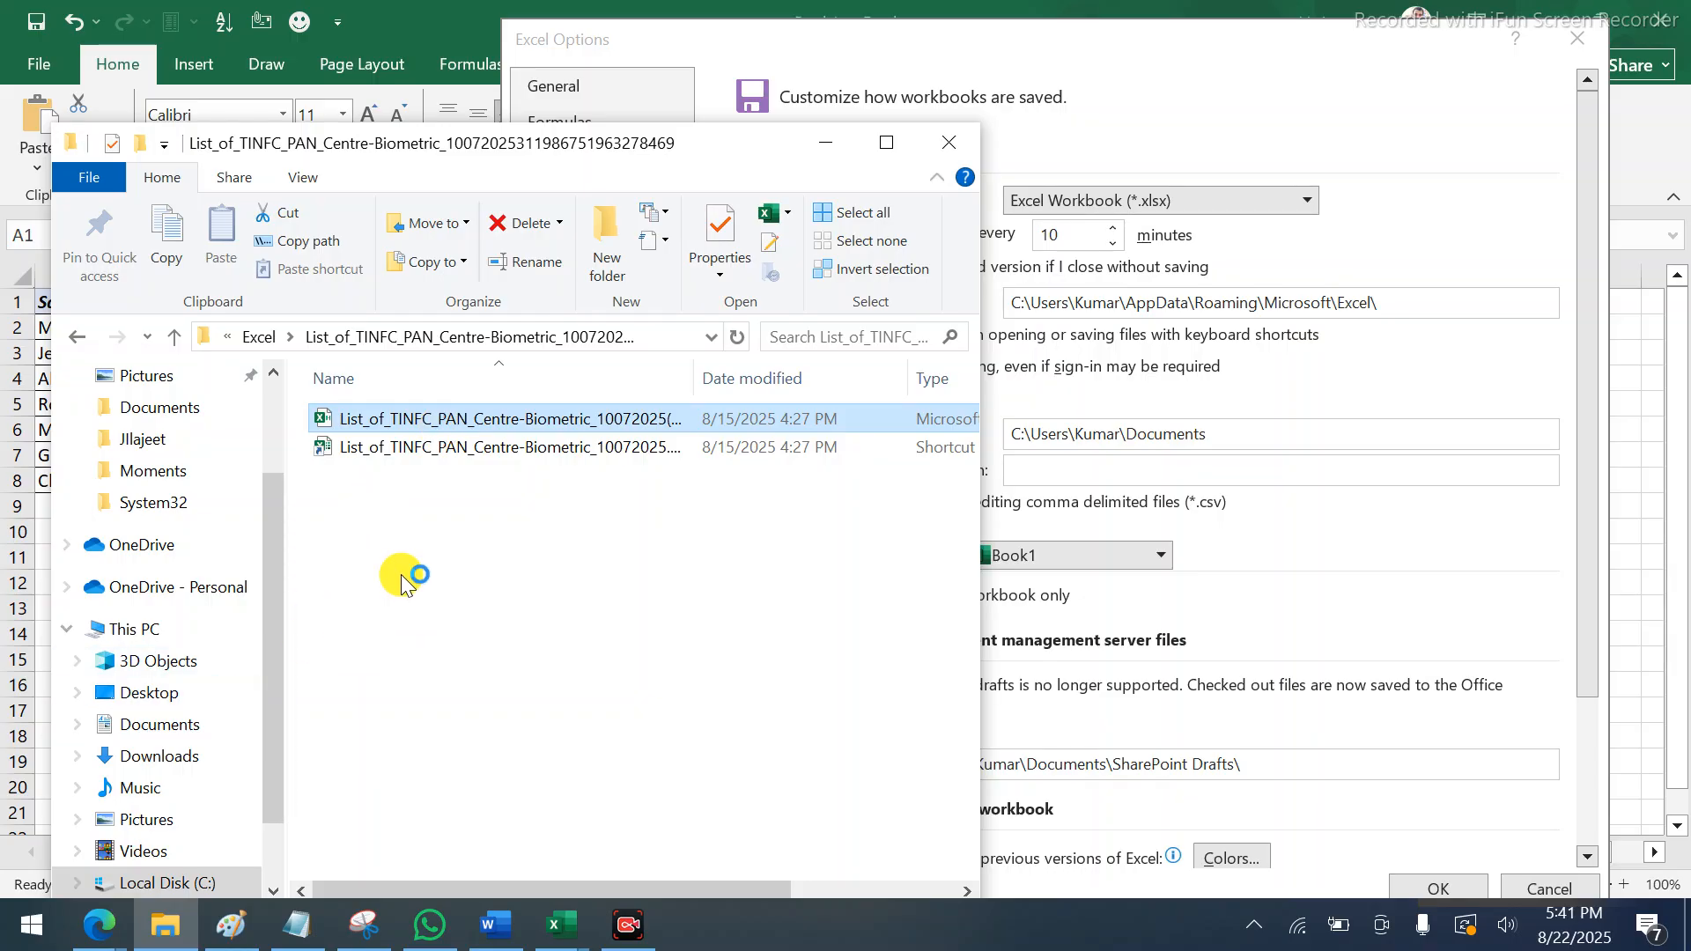
pyautogui.click(993, 479)
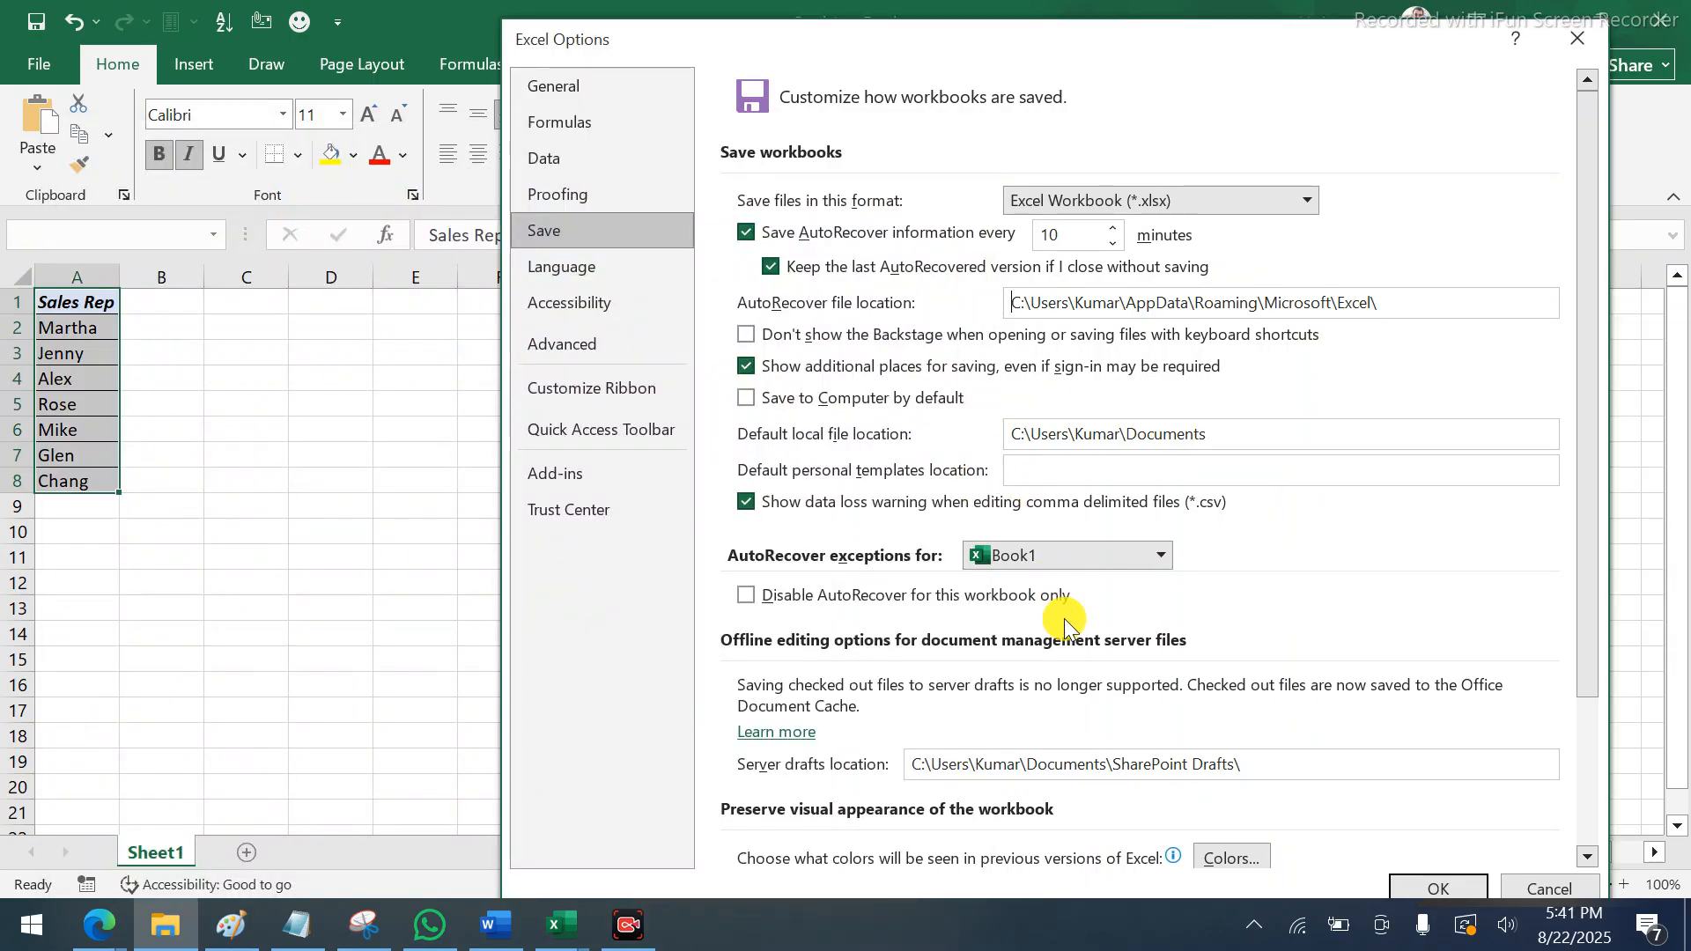
# Check the Google Meet call in the Edge browser and return to Excel
pyautogui.moveTo(95, 936)
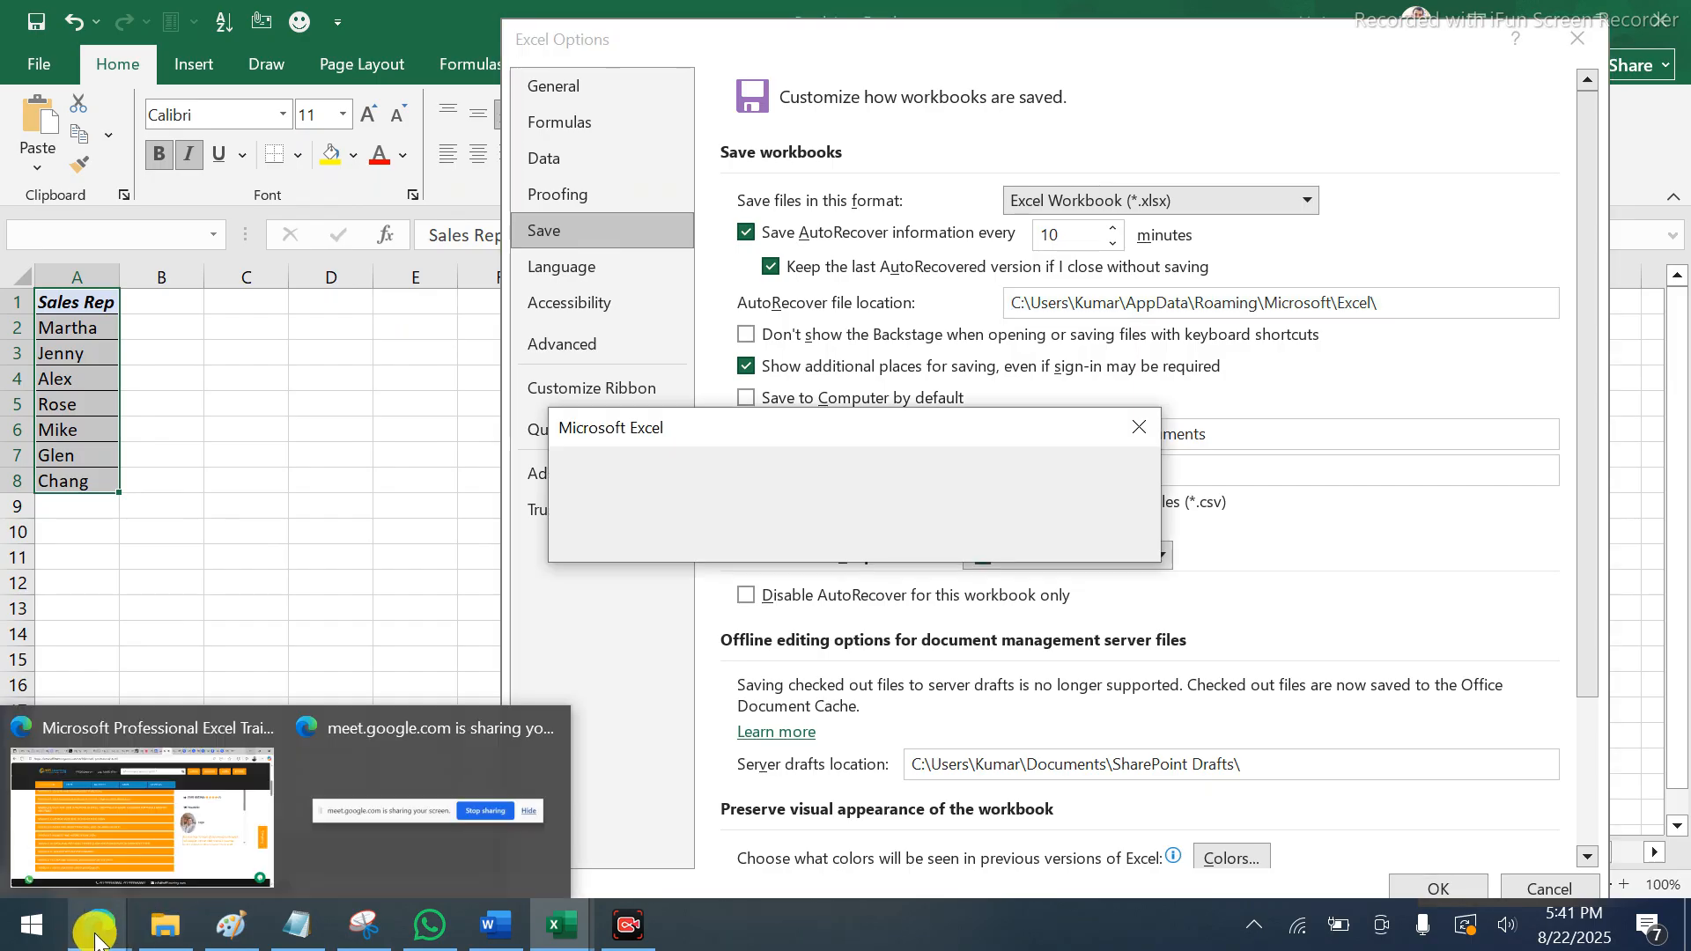
pyautogui.click(137, 805)
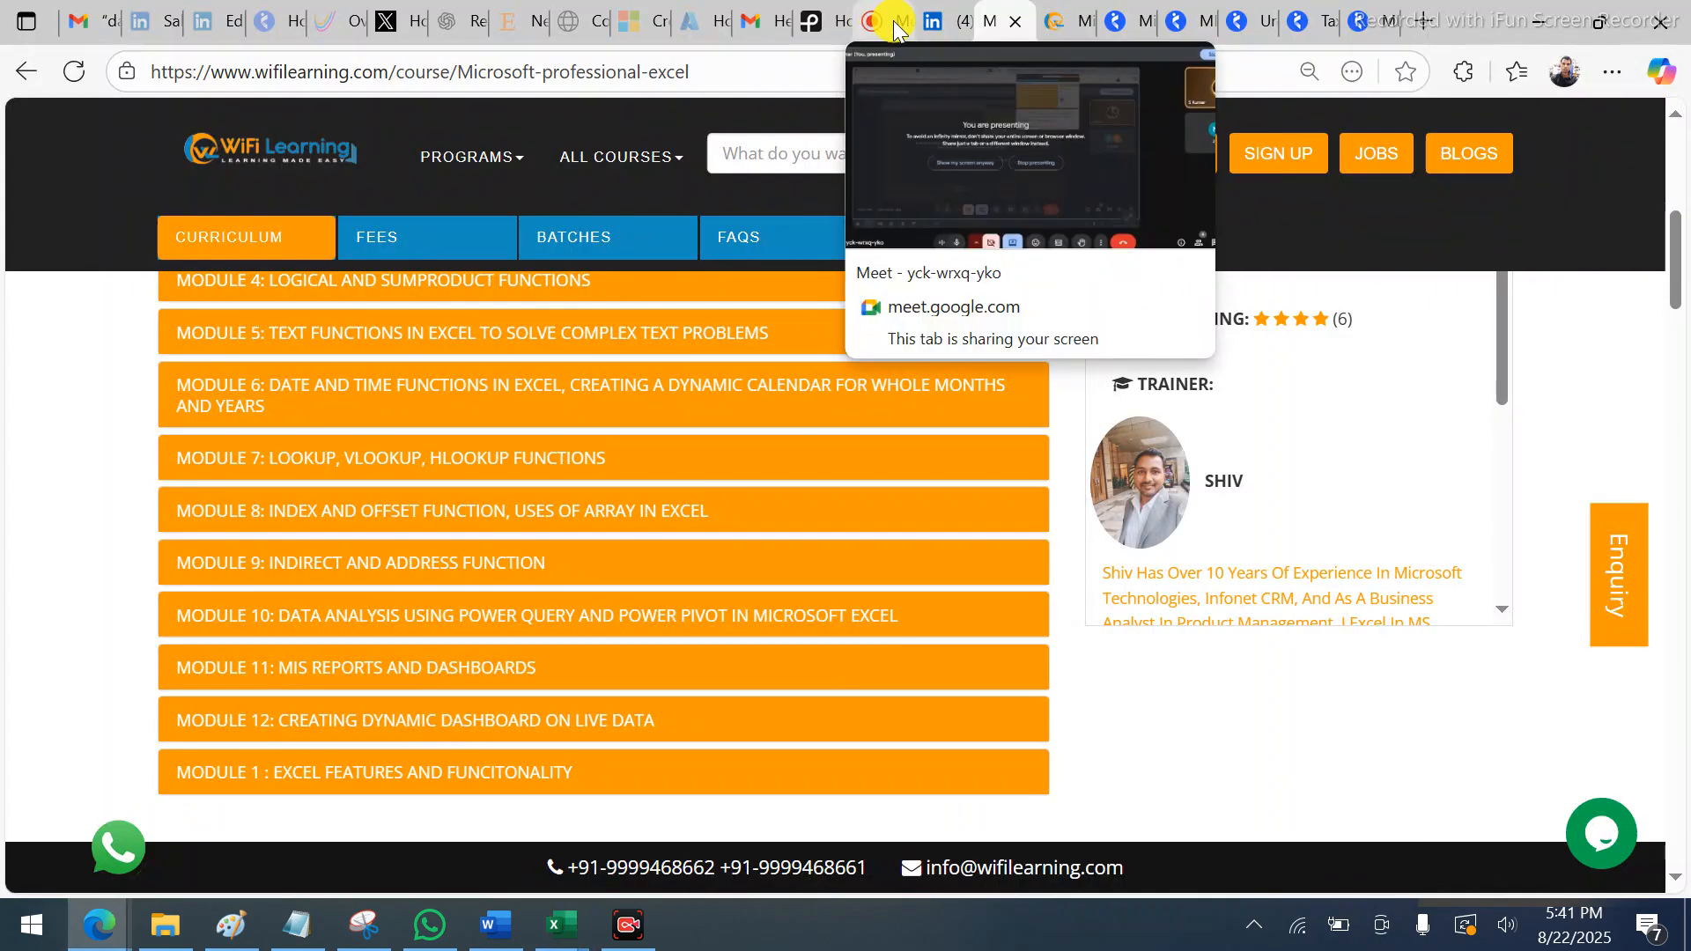
pyautogui.click(893, 27)
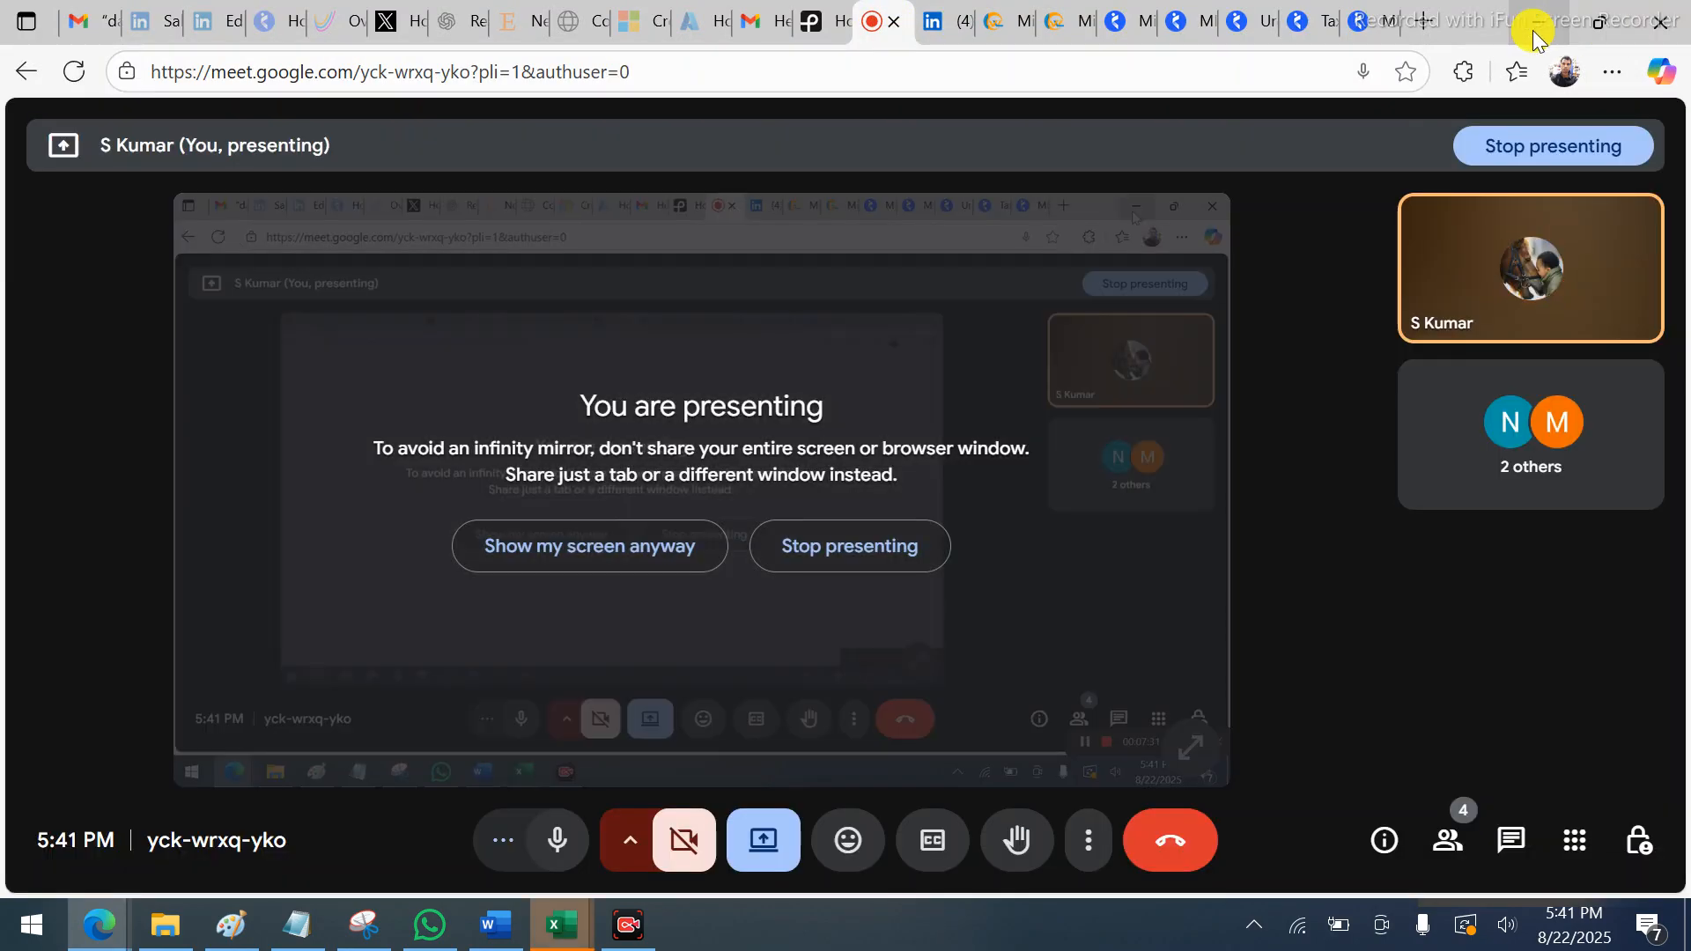
pyautogui.click(1533, 33)
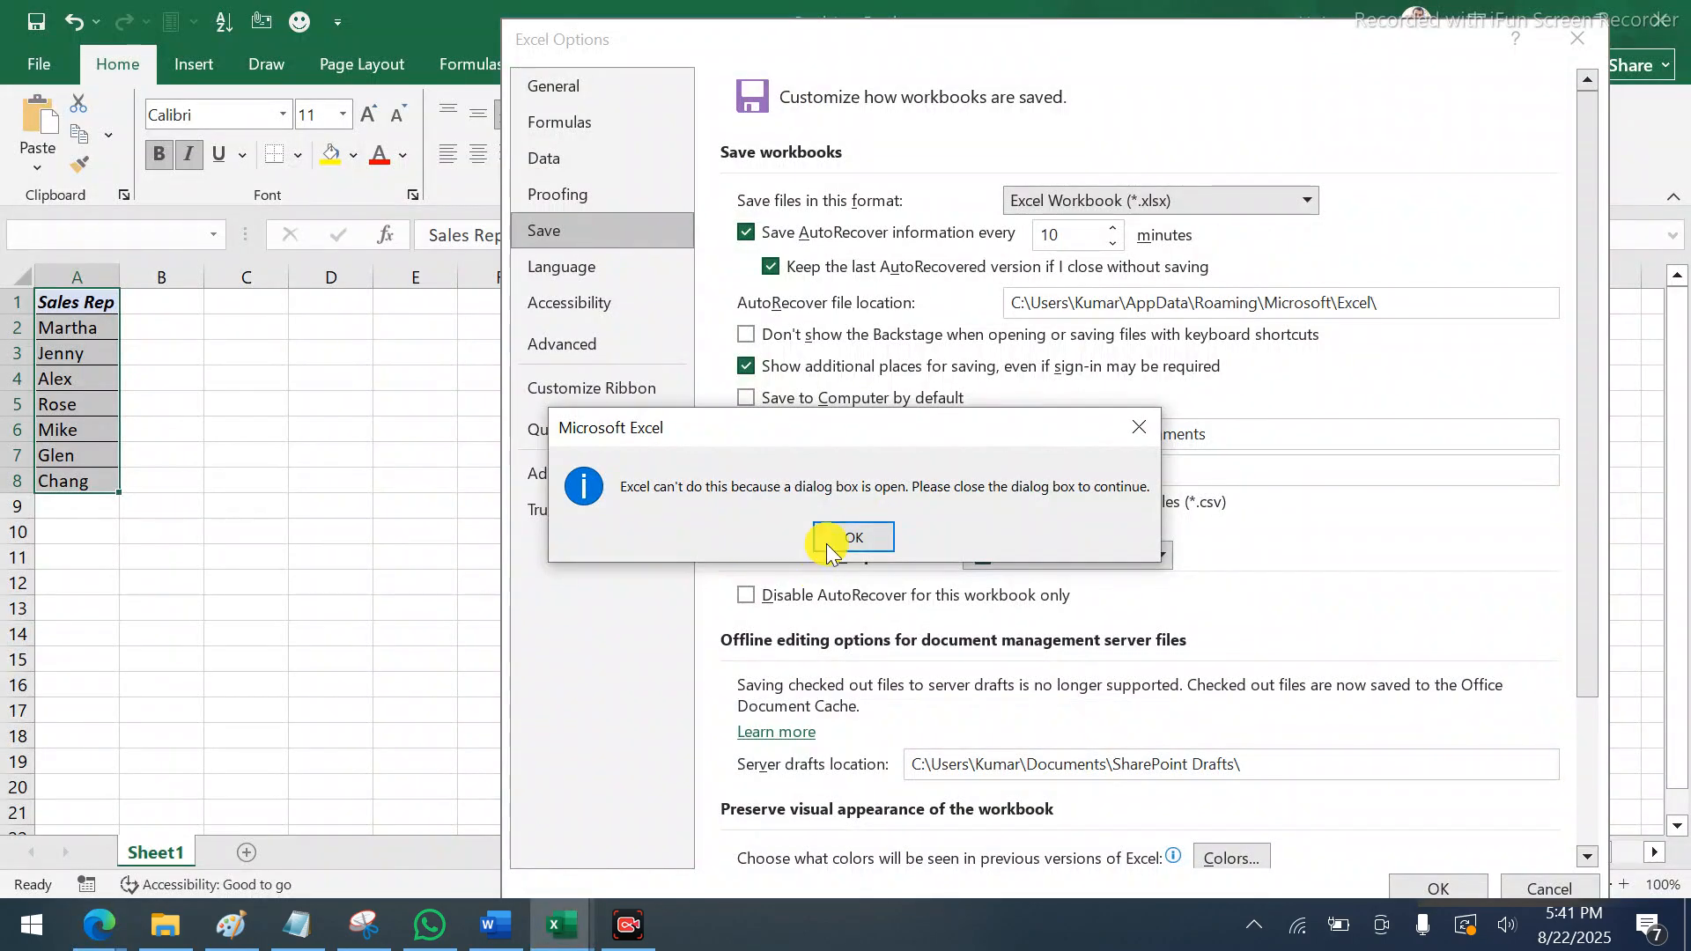
# Dismiss the message, close Excel Options, and enable content in the recovered workbook, selecting its State Union_Territory header
pyautogui.click(850, 534)
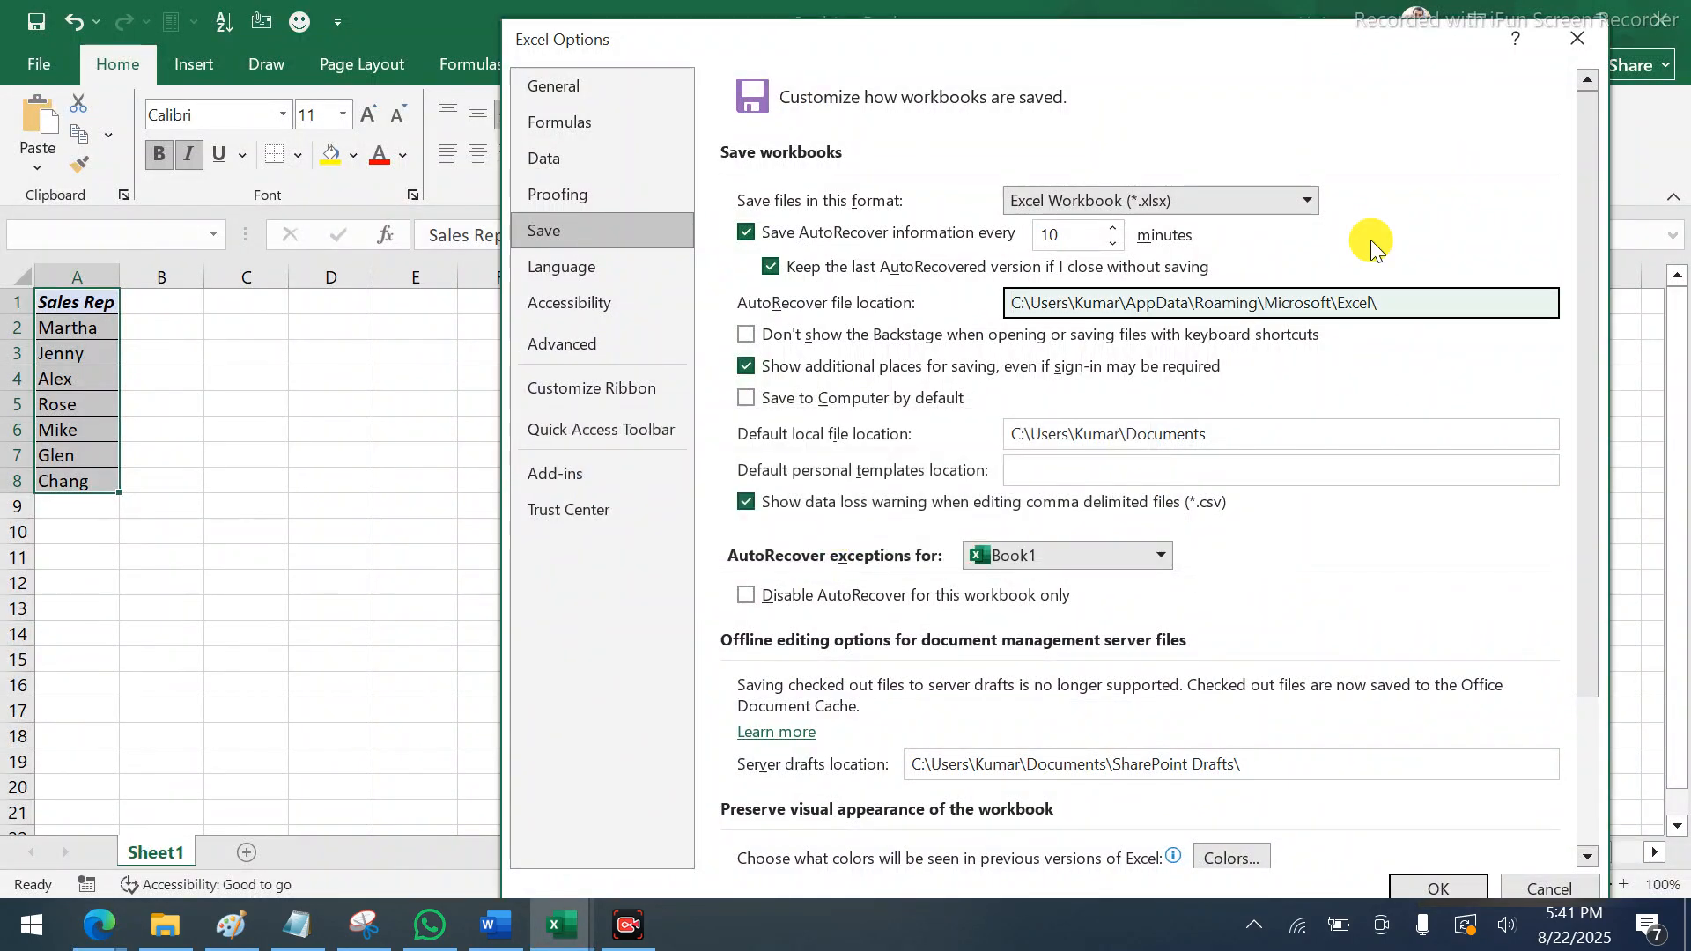
pyautogui.click(1577, 36)
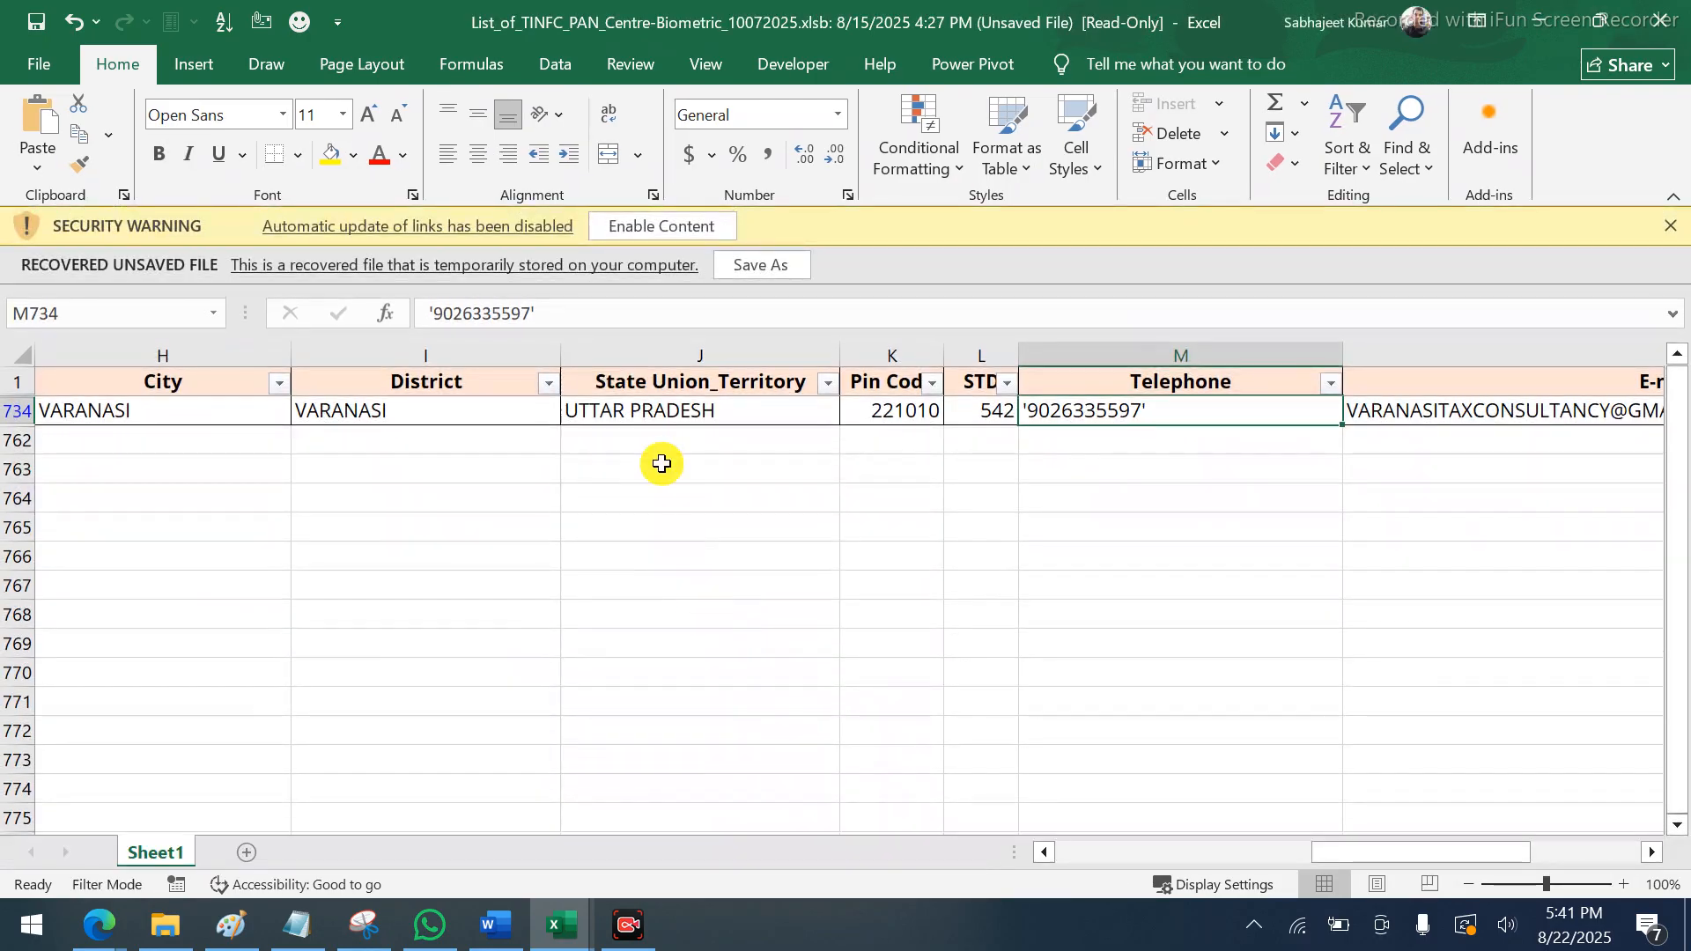
pyautogui.click(658, 227)
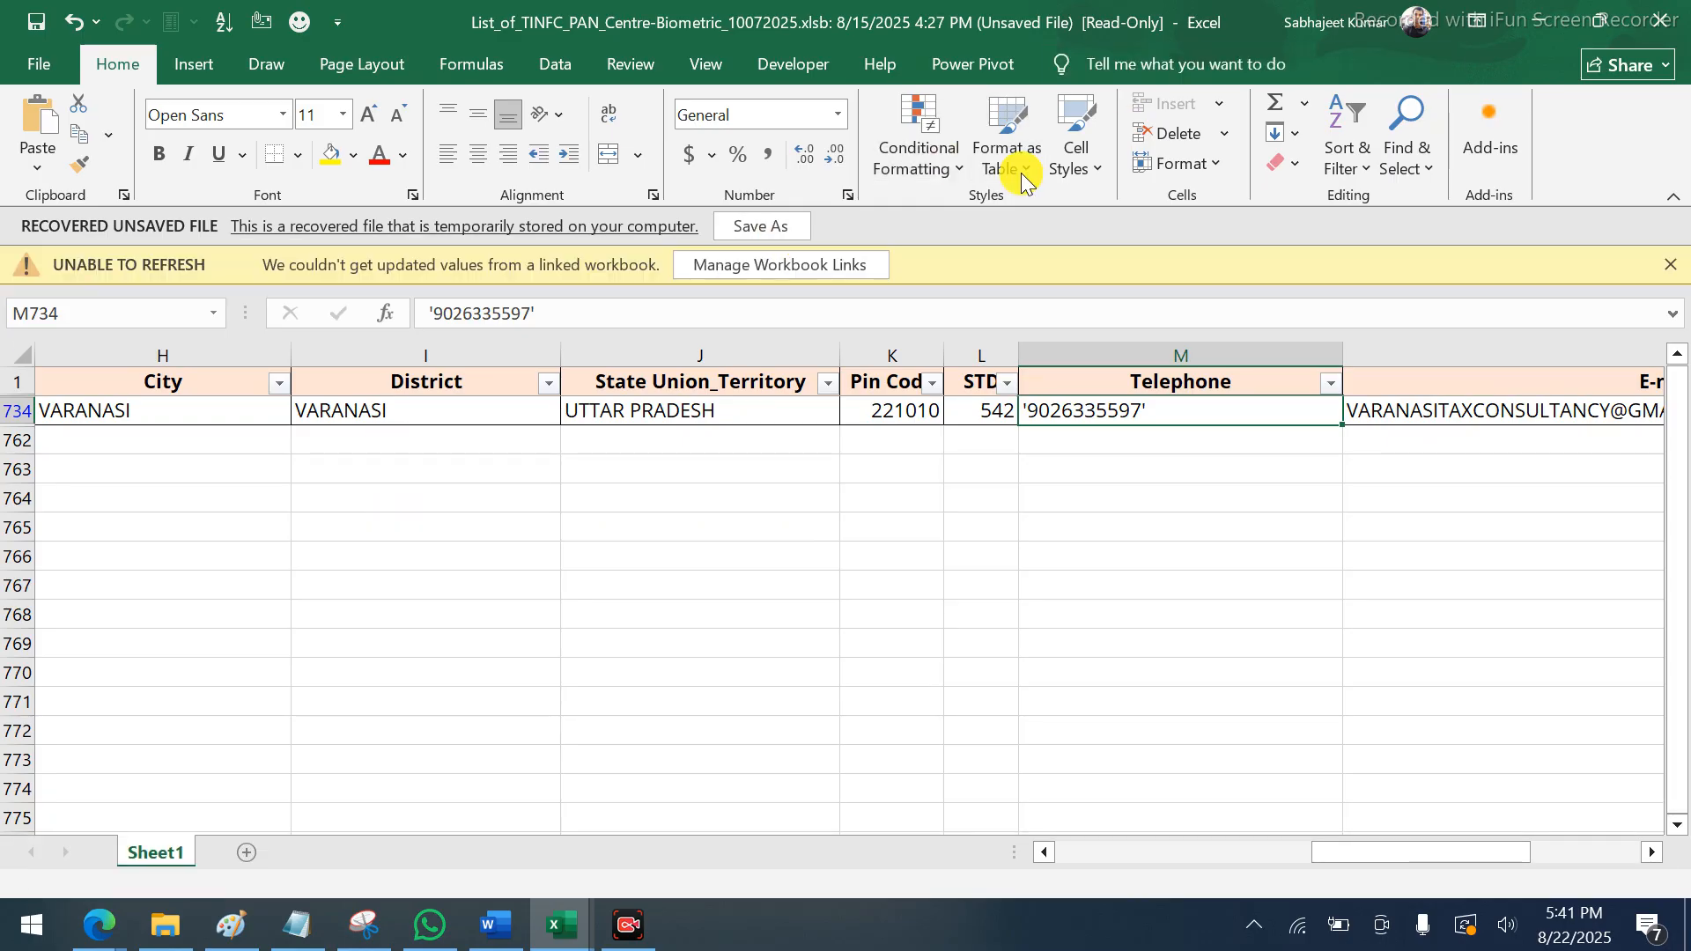
pyautogui.click(659, 391)
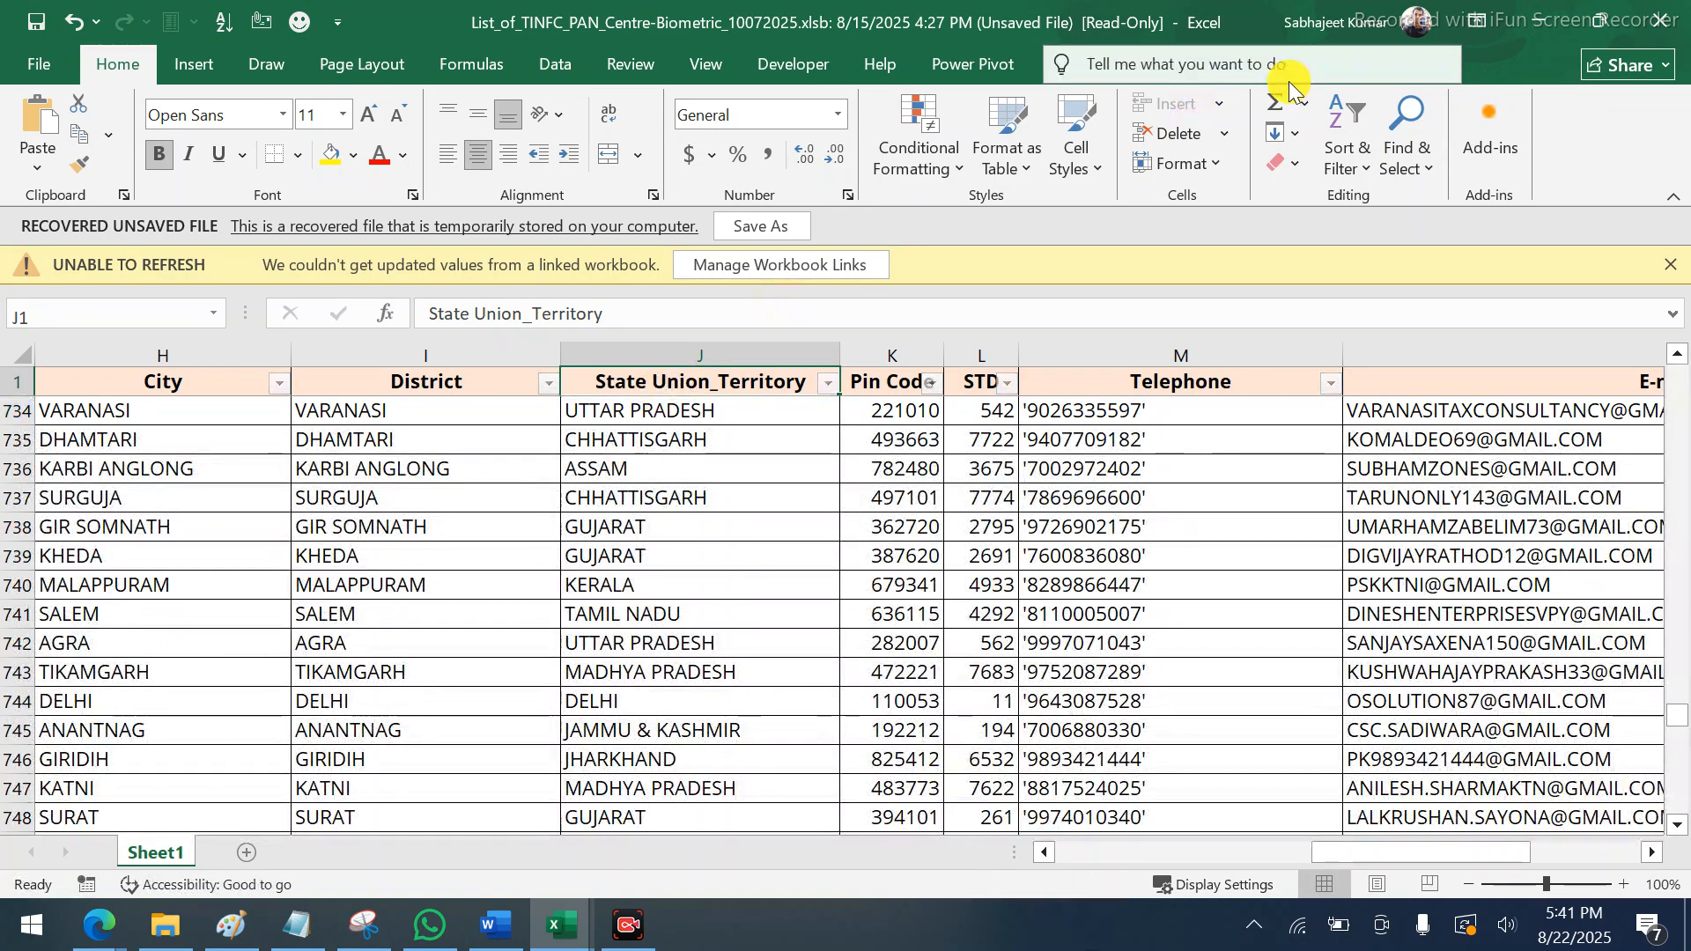
# Close the recovered List_of_TINFC_PAN_Centre-Biometric_10072025 workbook without saving its changes
pyautogui.click(1678, 35)
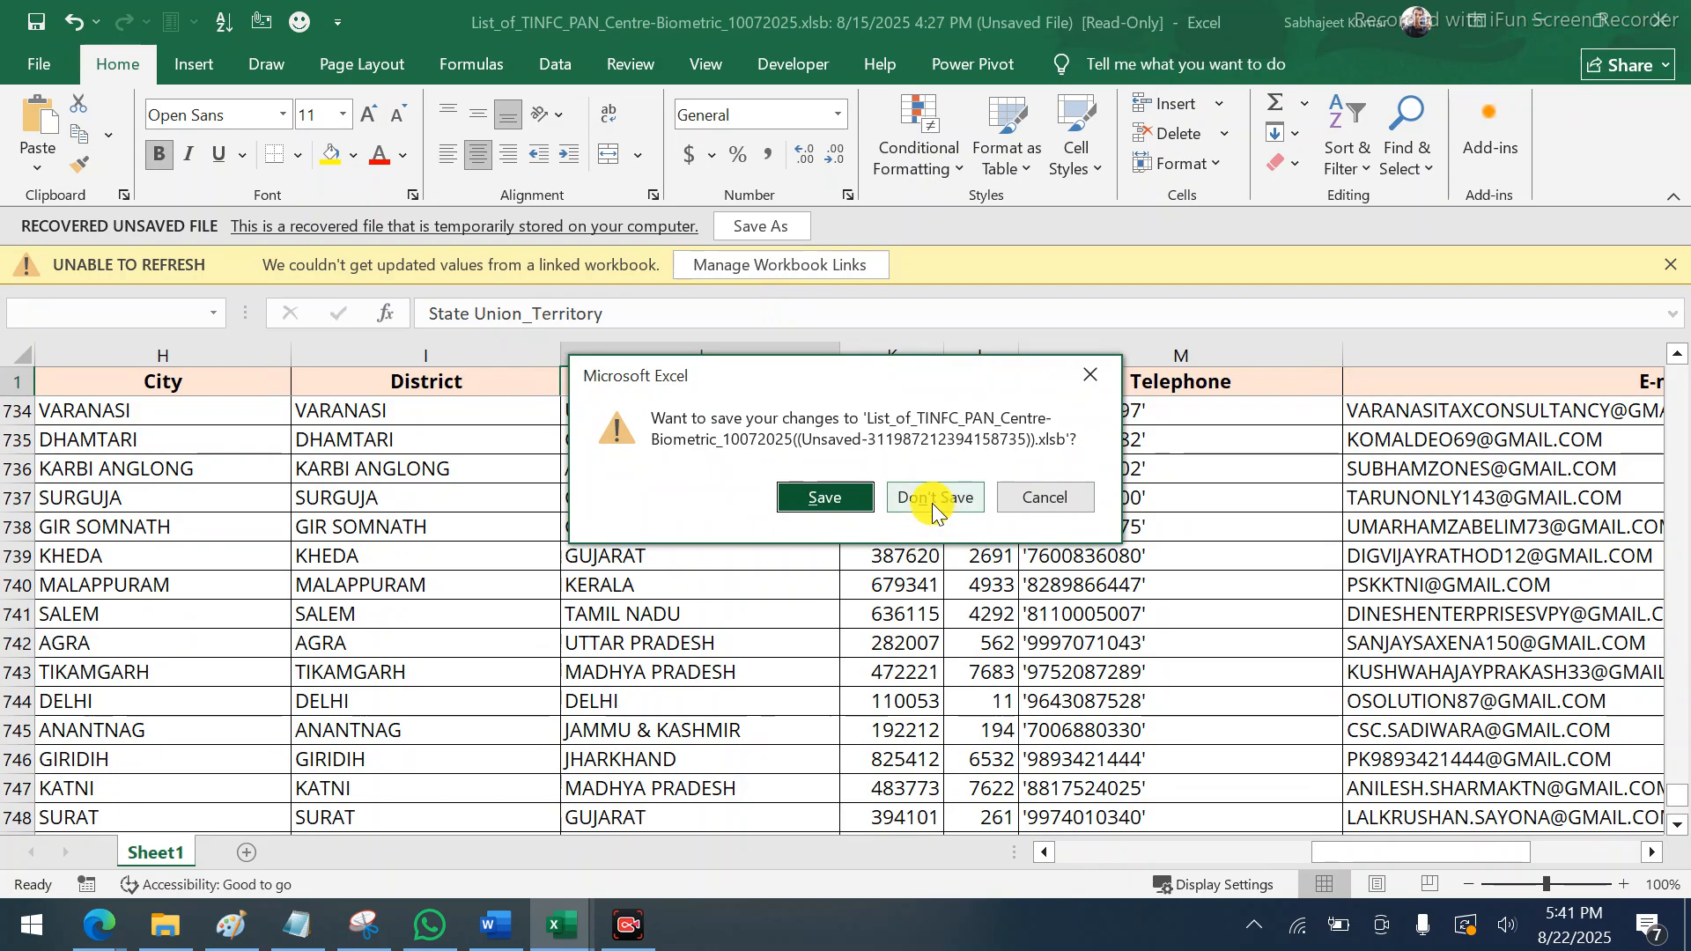
pyautogui.click(932, 504)
pyautogui.hotkey('ctrl', 'shift', 'Down')
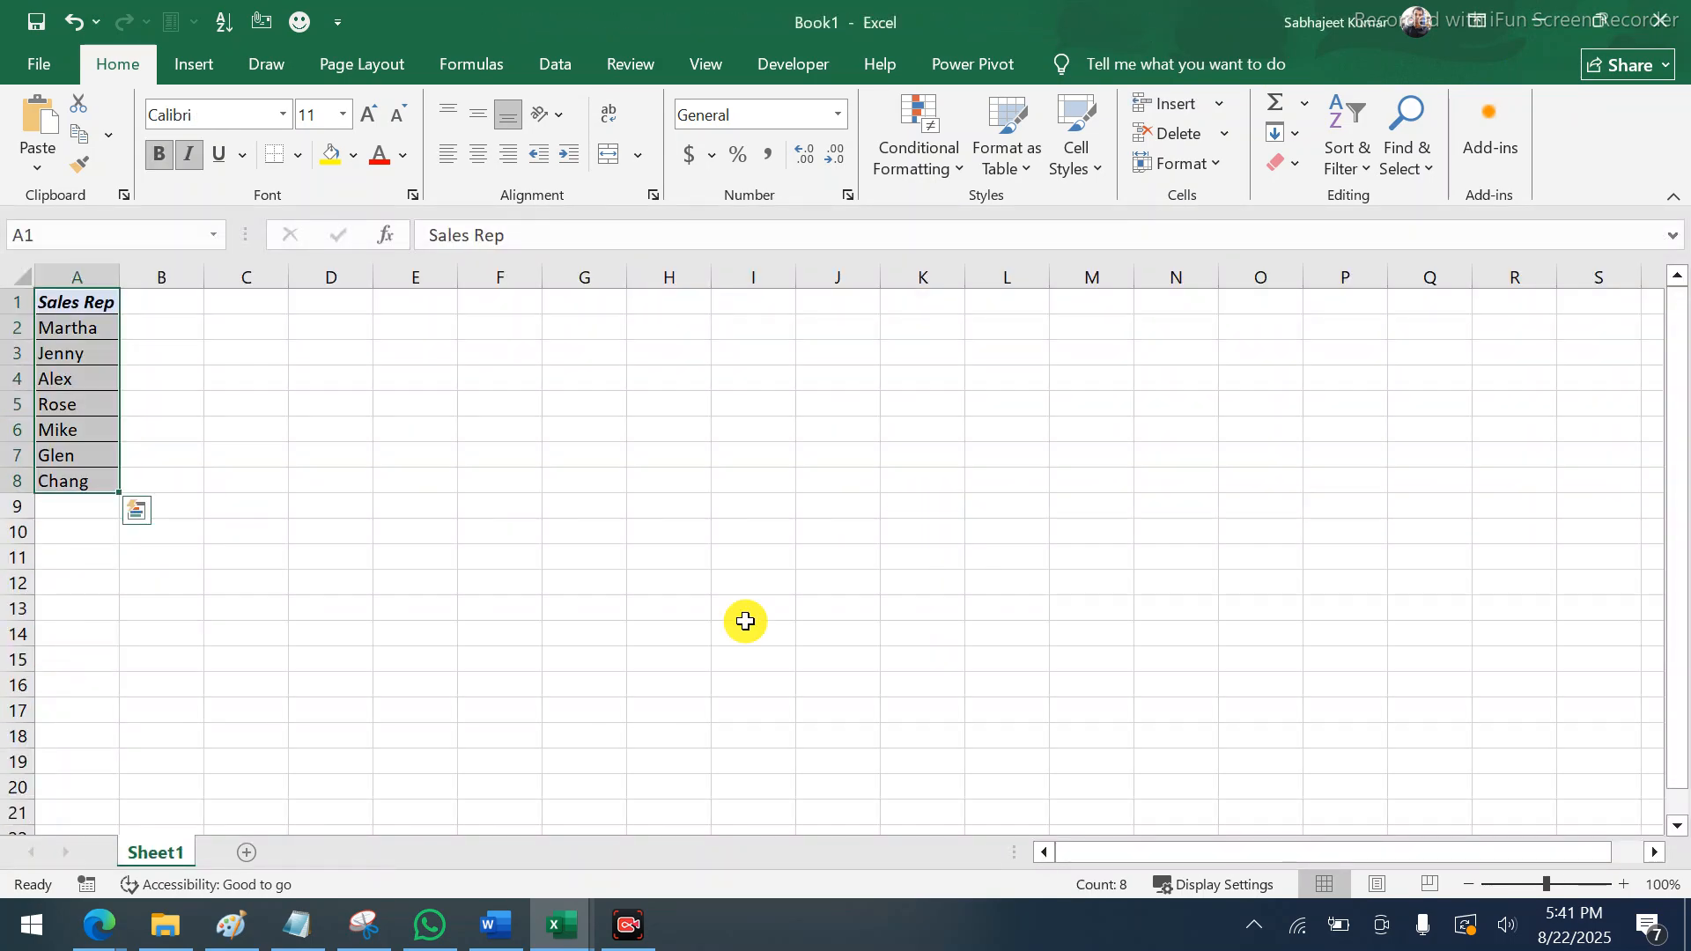
# Reopen the Excel Options and review the AutoRecover interval in the Save options
pyautogui.click(34, 66)
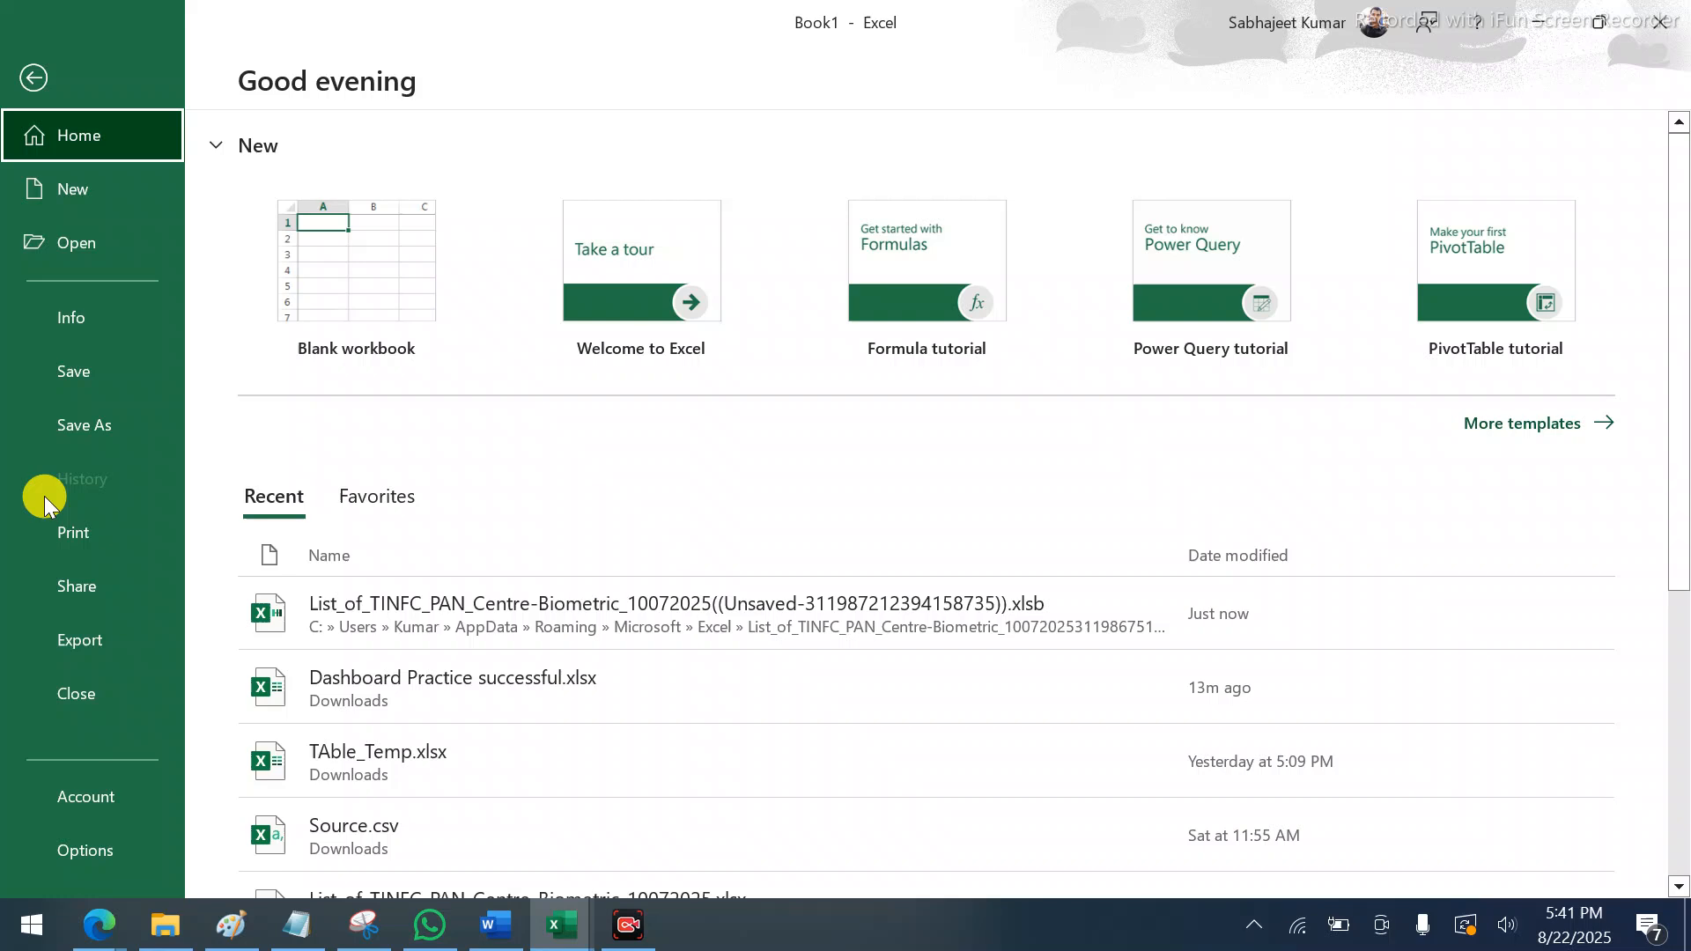
pyautogui.press('Escape')
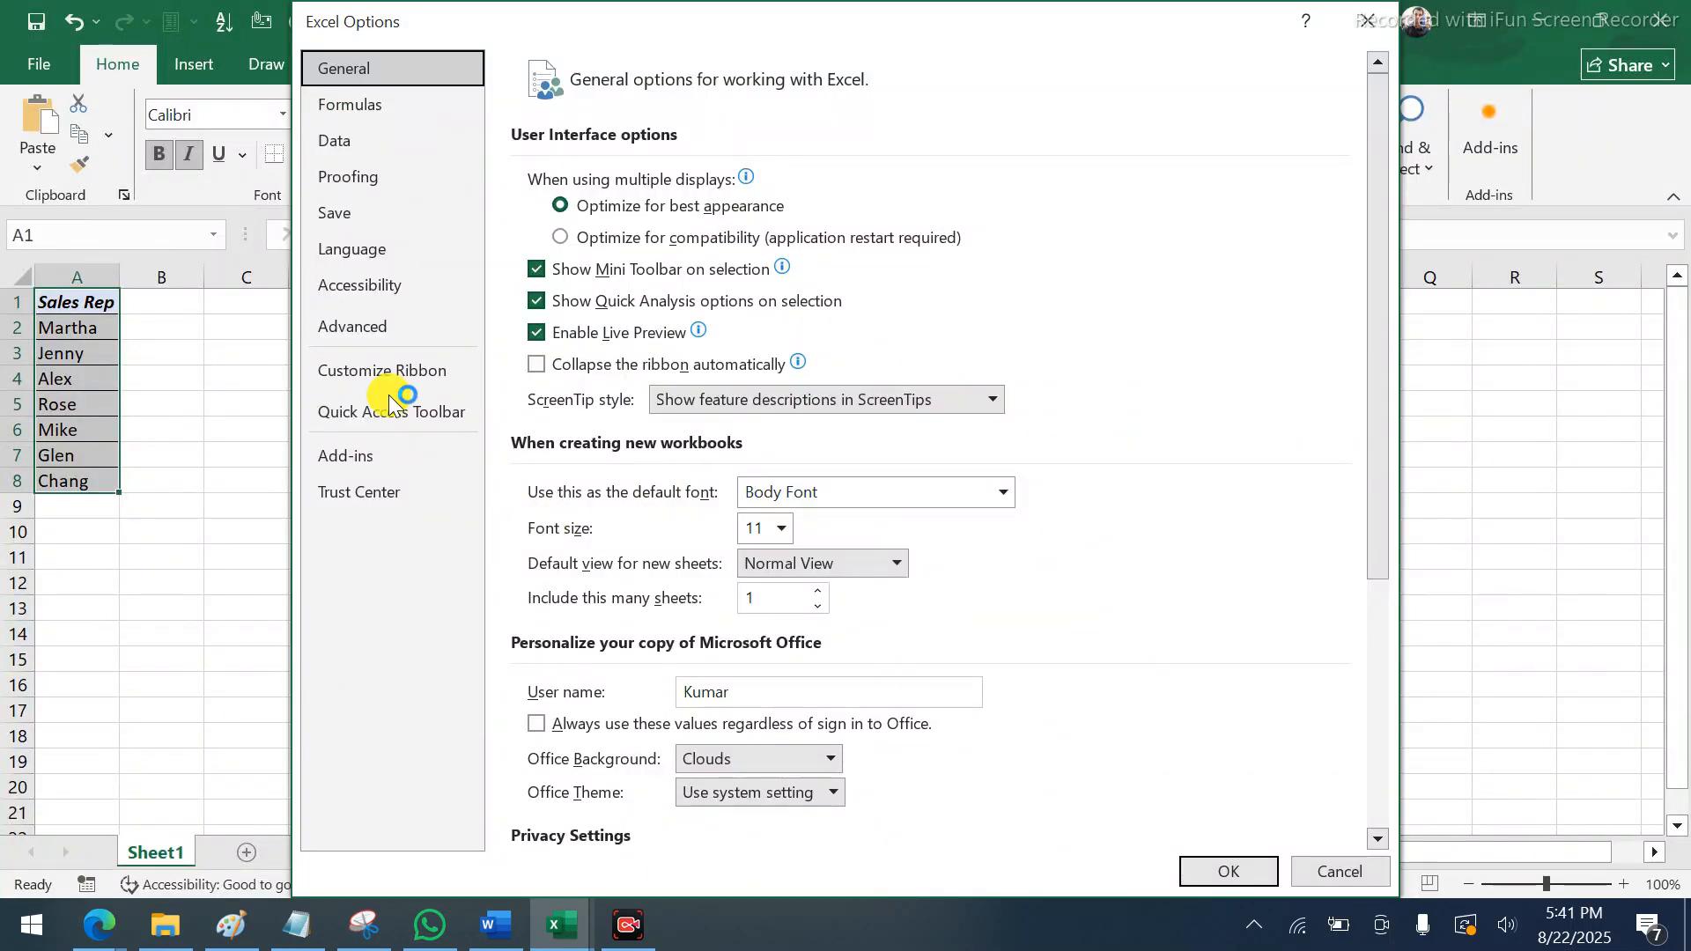
pyautogui.click(344, 155)
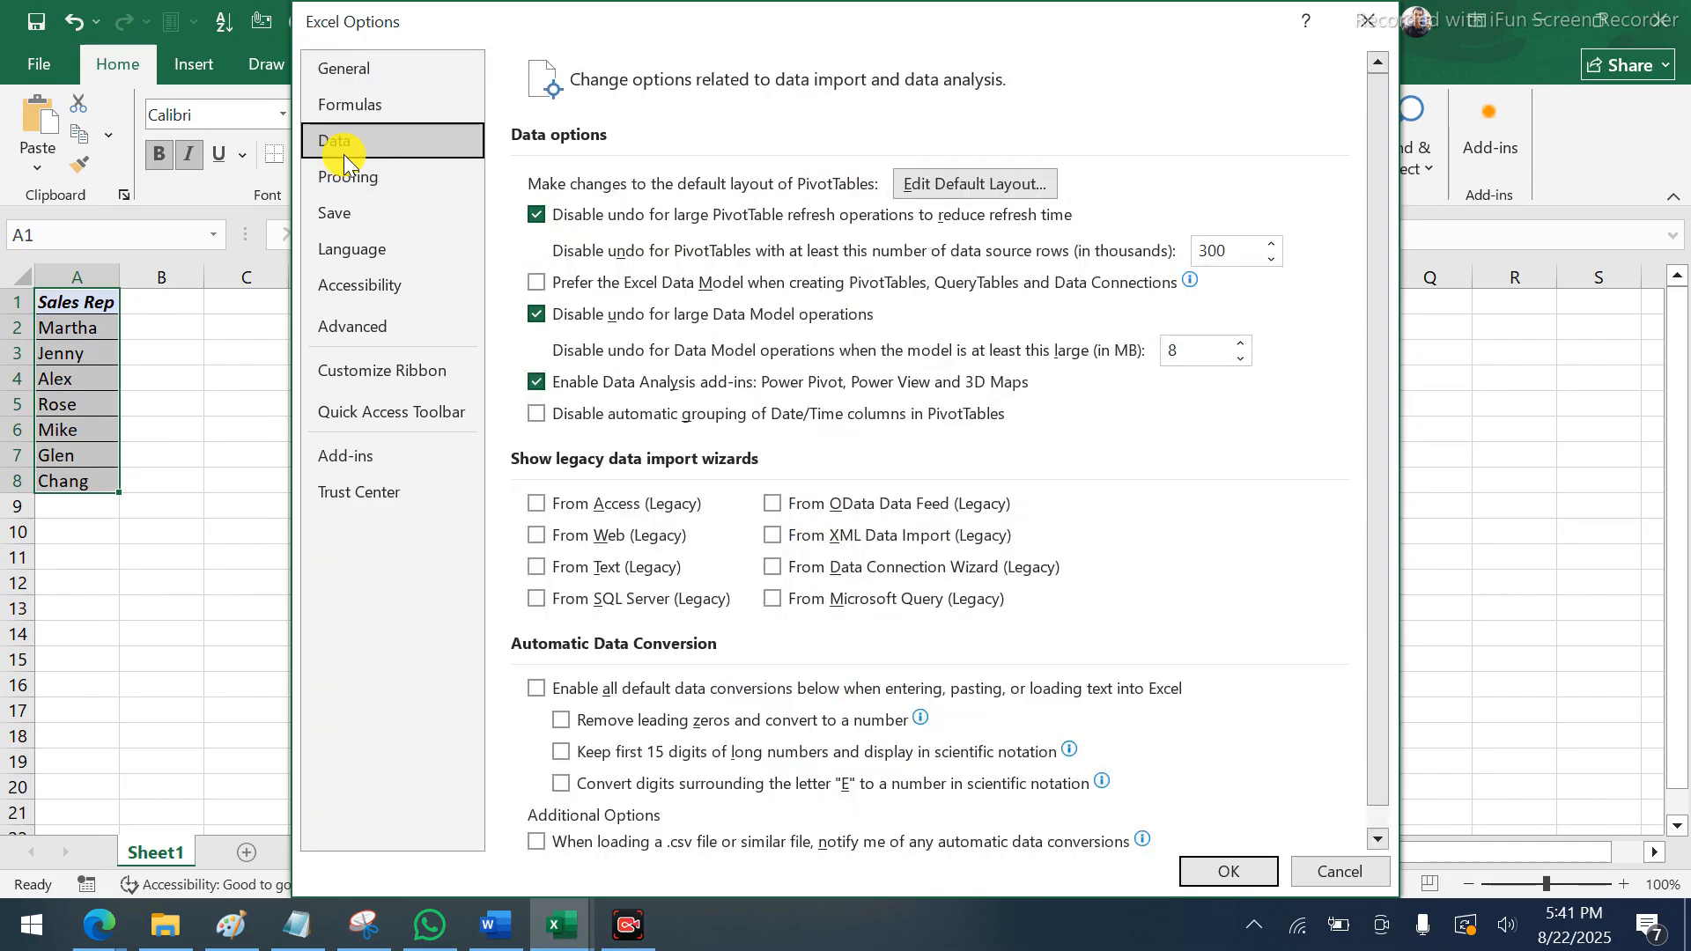
pyautogui.click(356, 214)
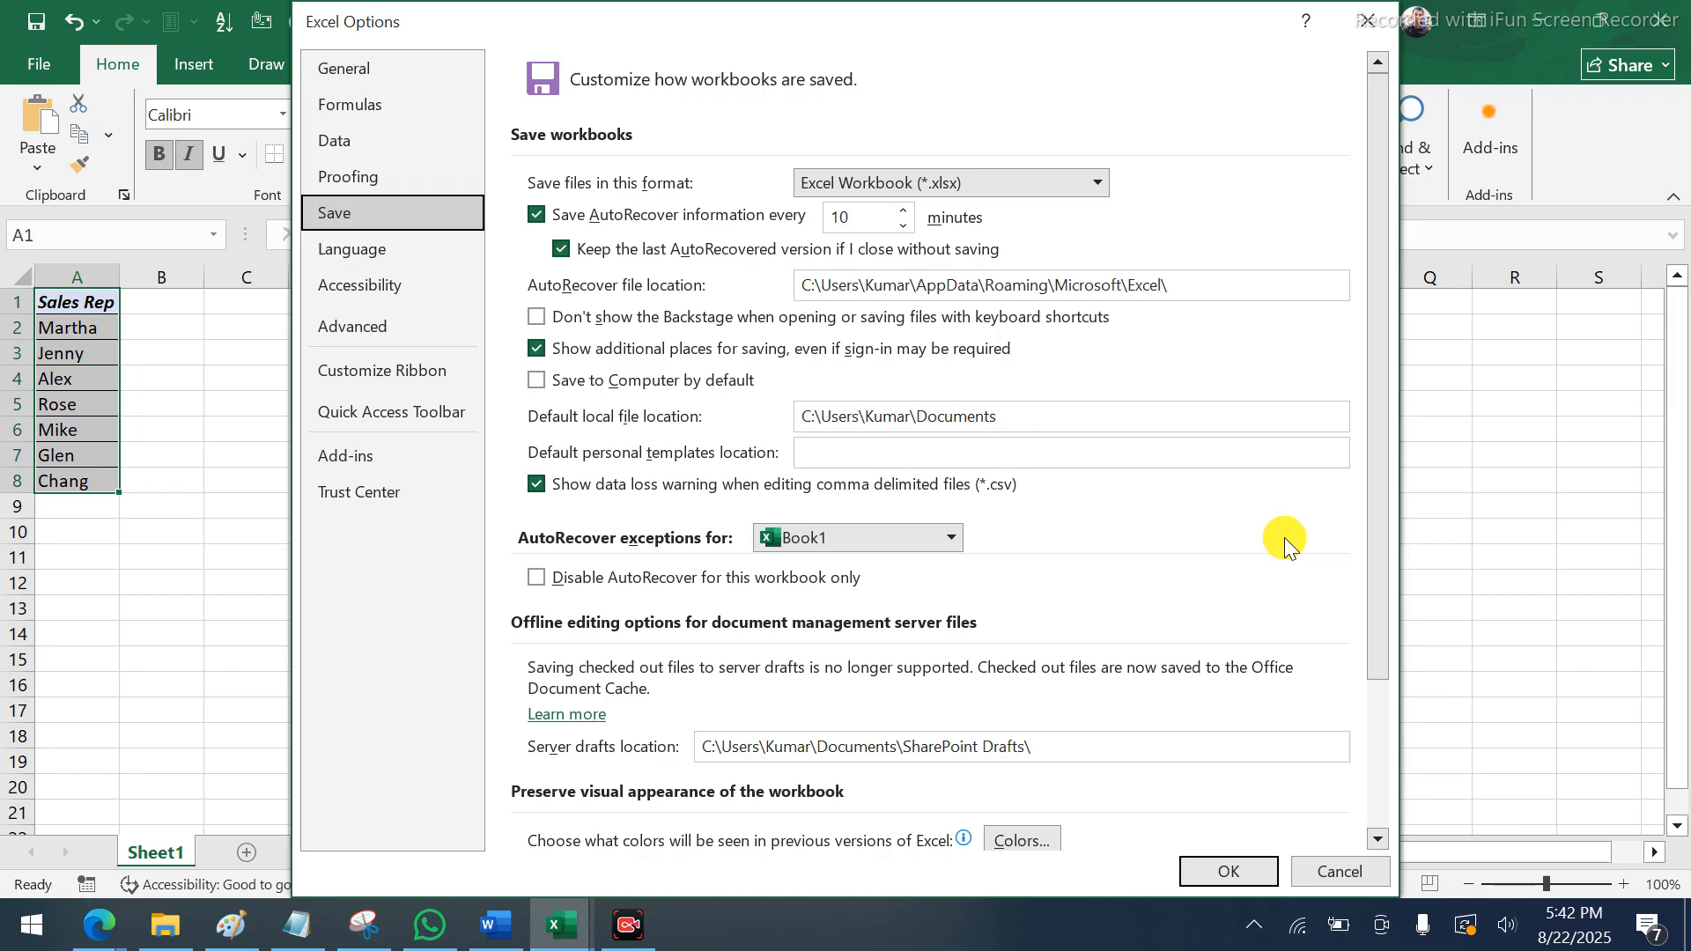
pyautogui.click(873, 221)
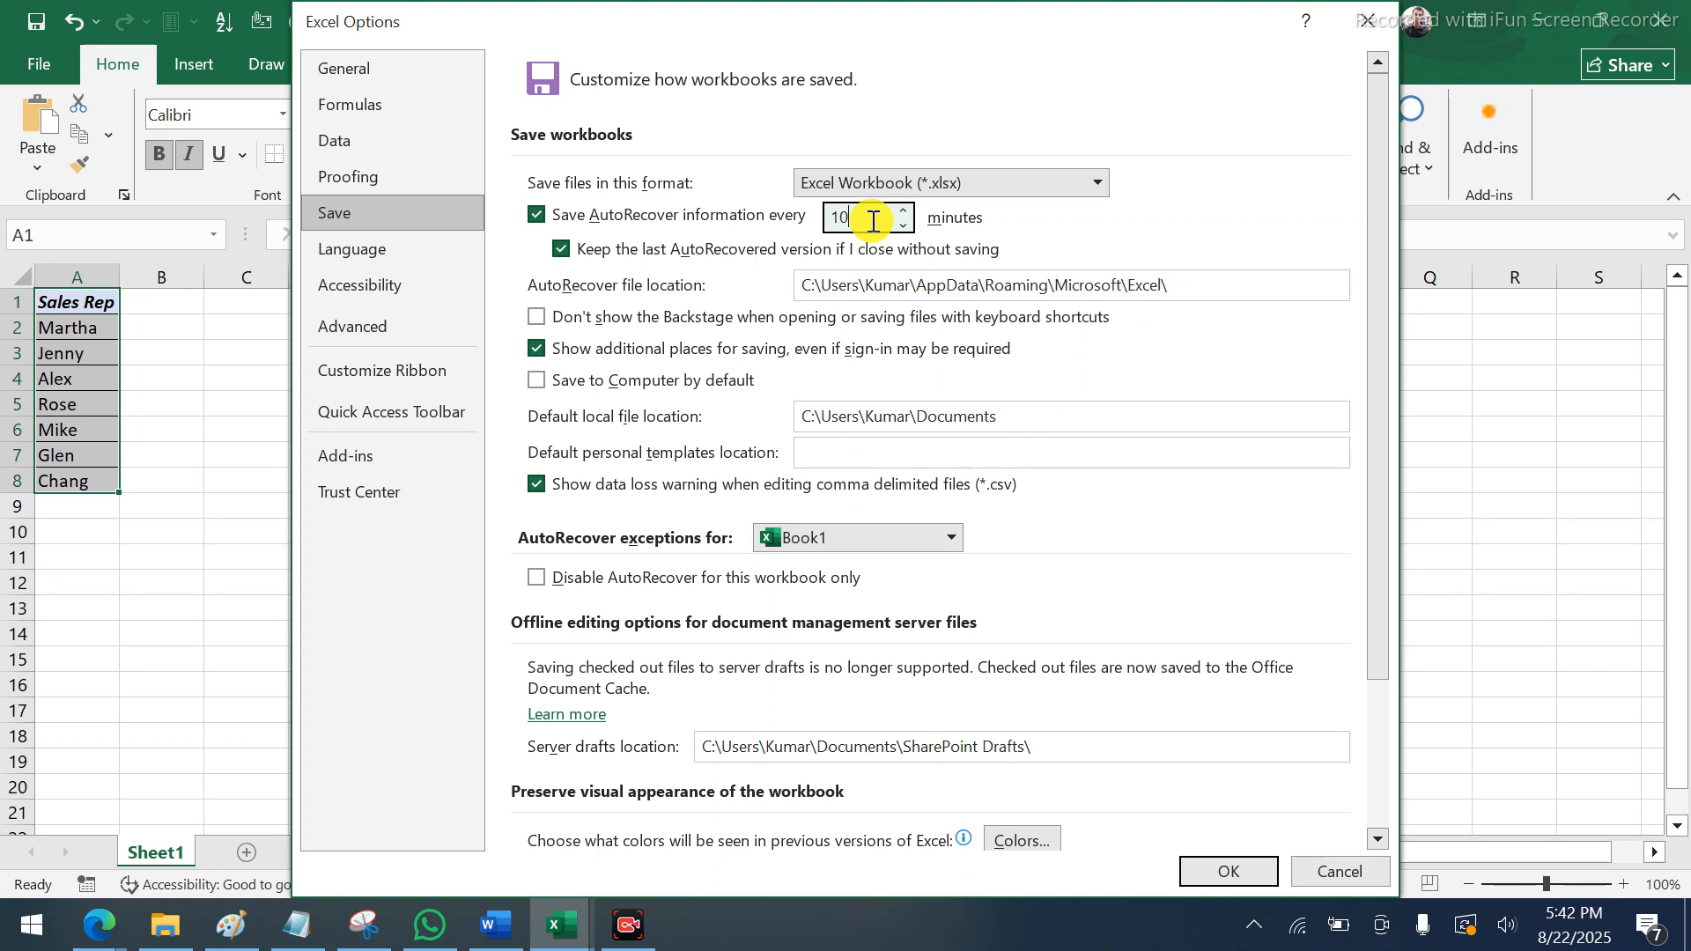
pyautogui.moveTo(872, 221); pyautogui.dragTo(808, 227)
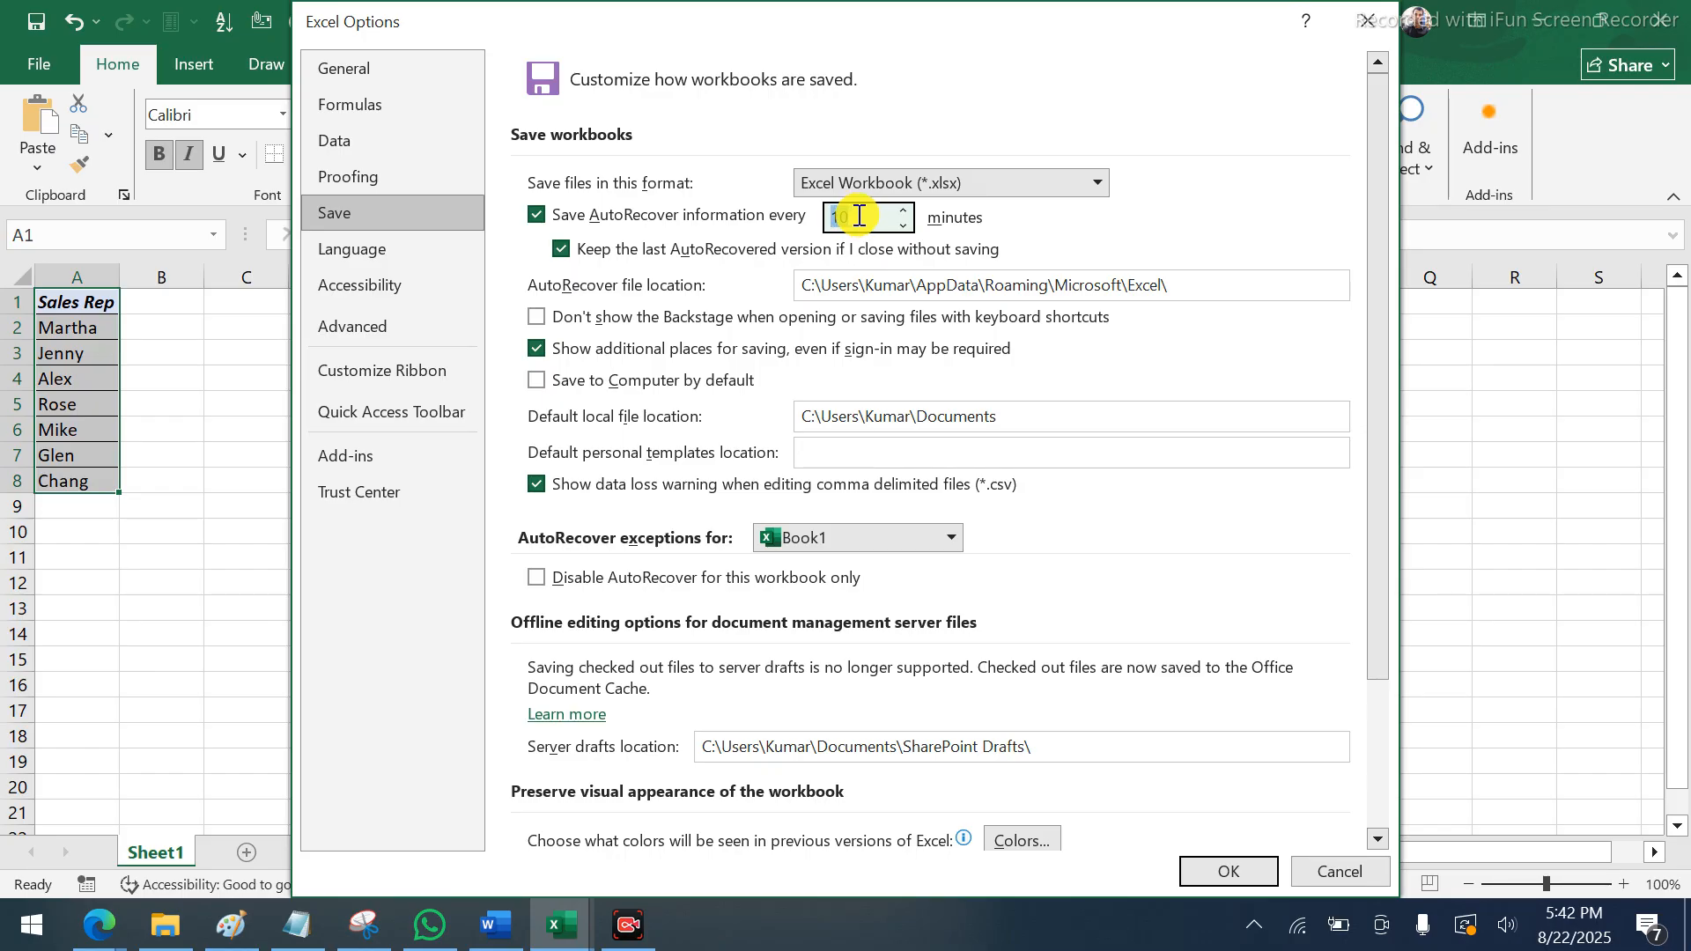
# Review the AutoRecover interval, default local file location and remaining Save options down to the cache settings
pyautogui.press('BackSpace')
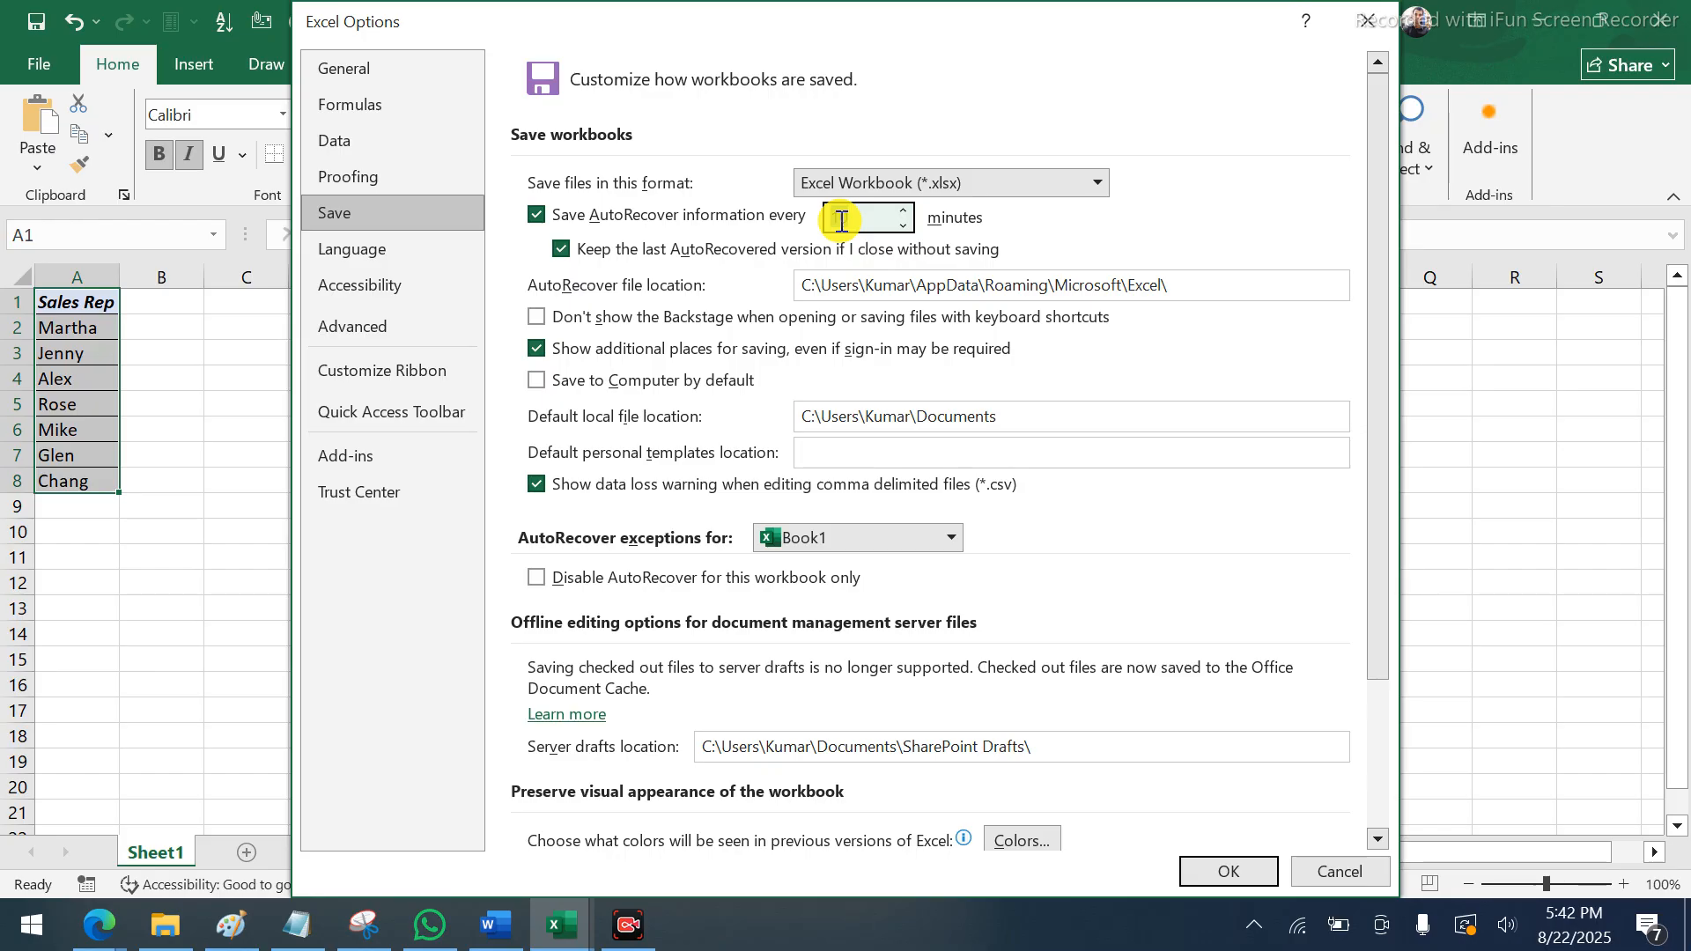
pyautogui.hotkey('ctrl', 'z')
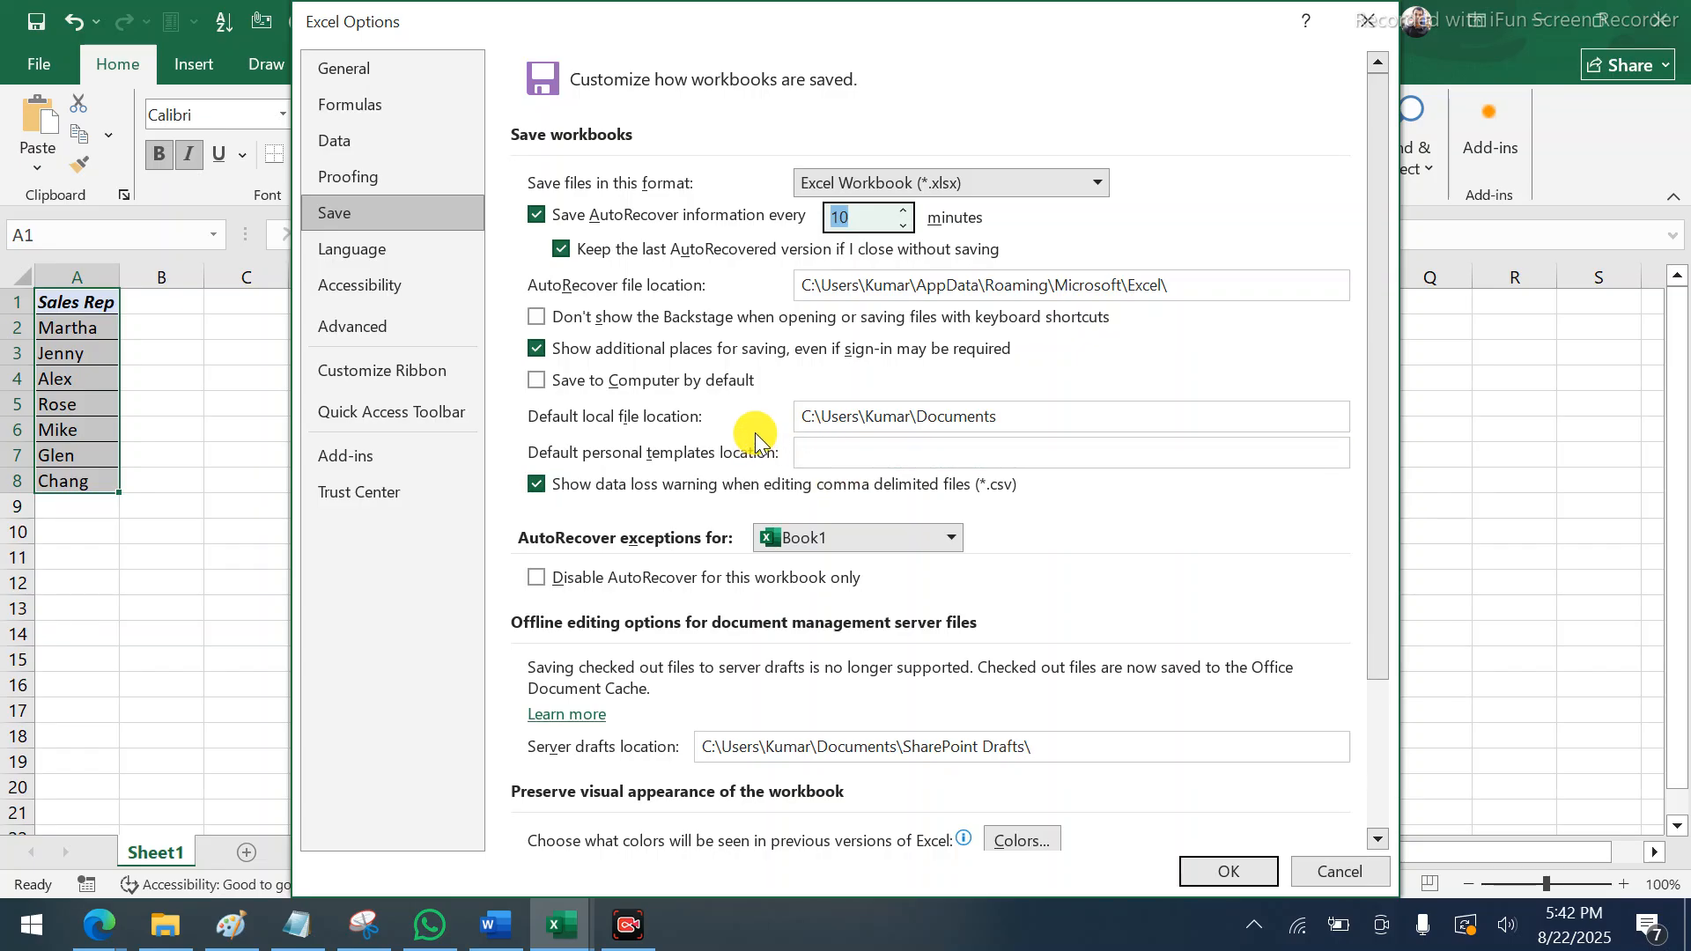
pyautogui.moveTo(1019, 419); pyautogui.dragTo(755, 411)
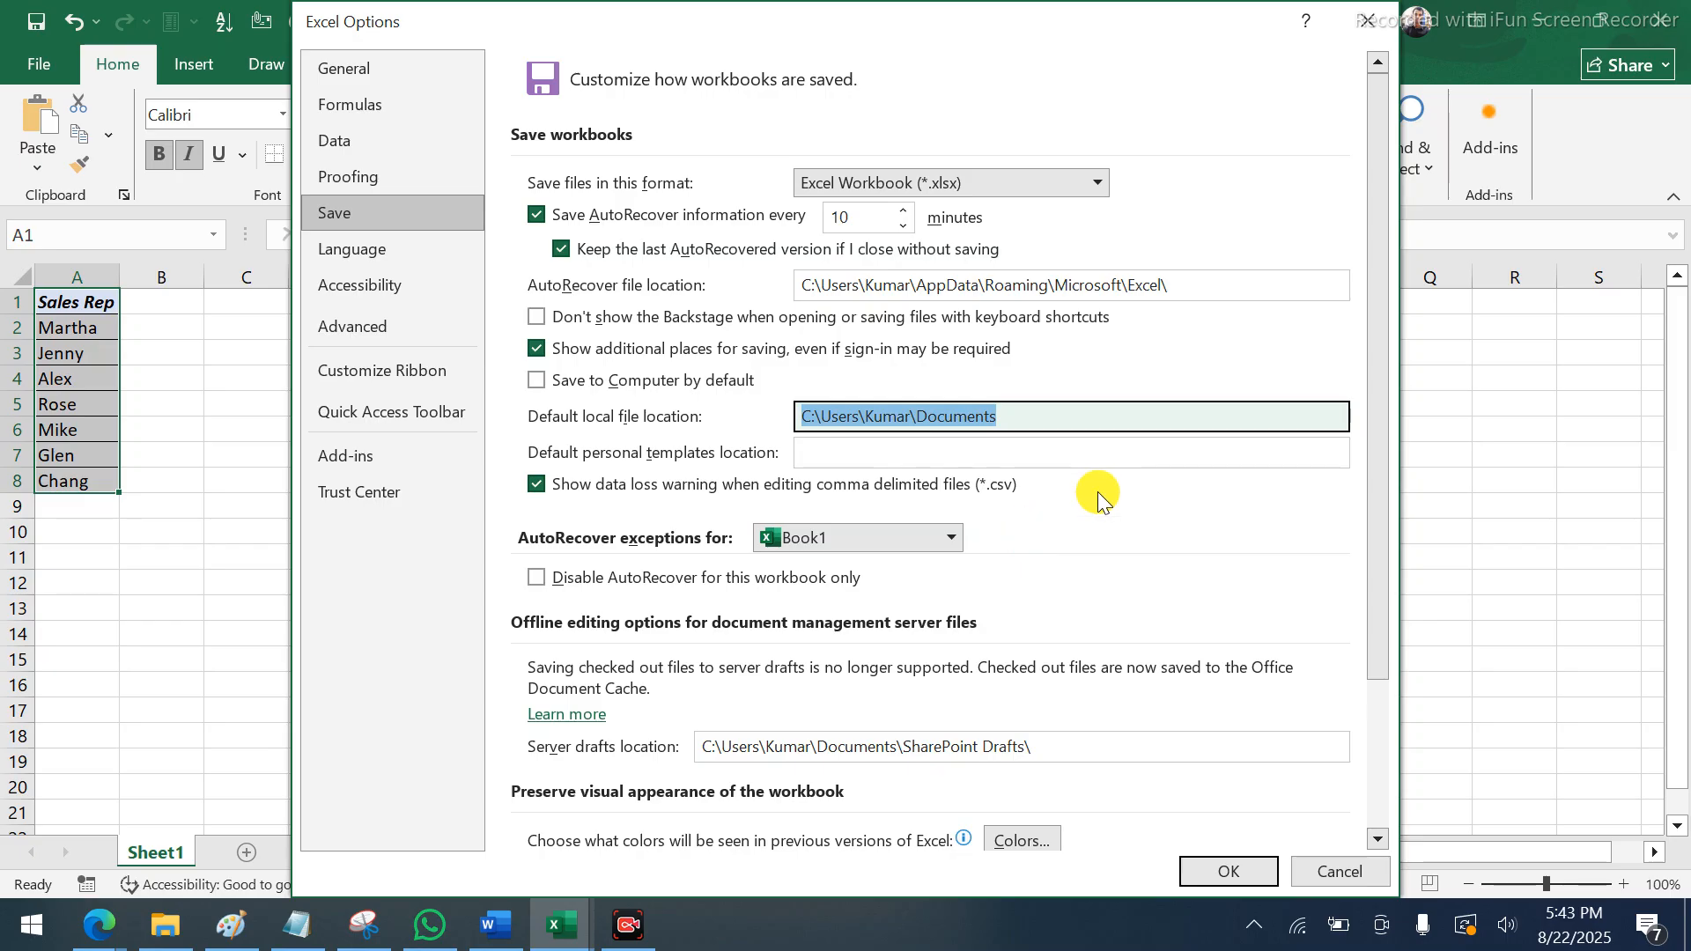
pyautogui.moveTo(1372, 347); pyautogui.dragTo(1361, 479)
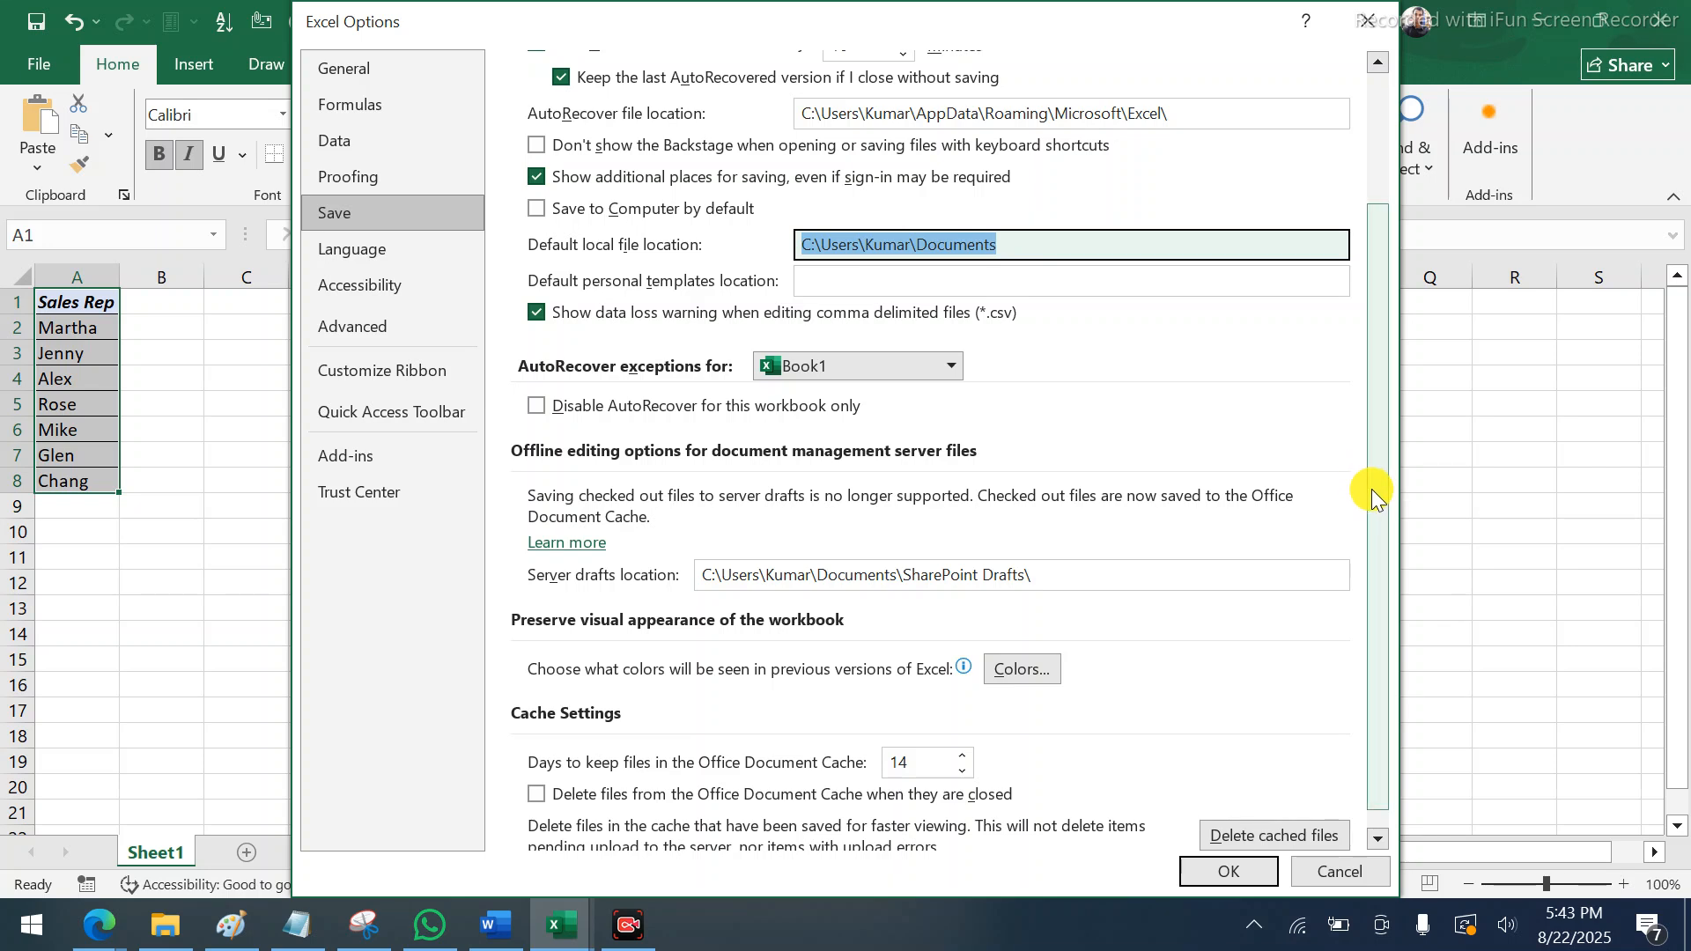
pyautogui.moveTo(1366, 480); pyautogui.dragTo(1374, 575)
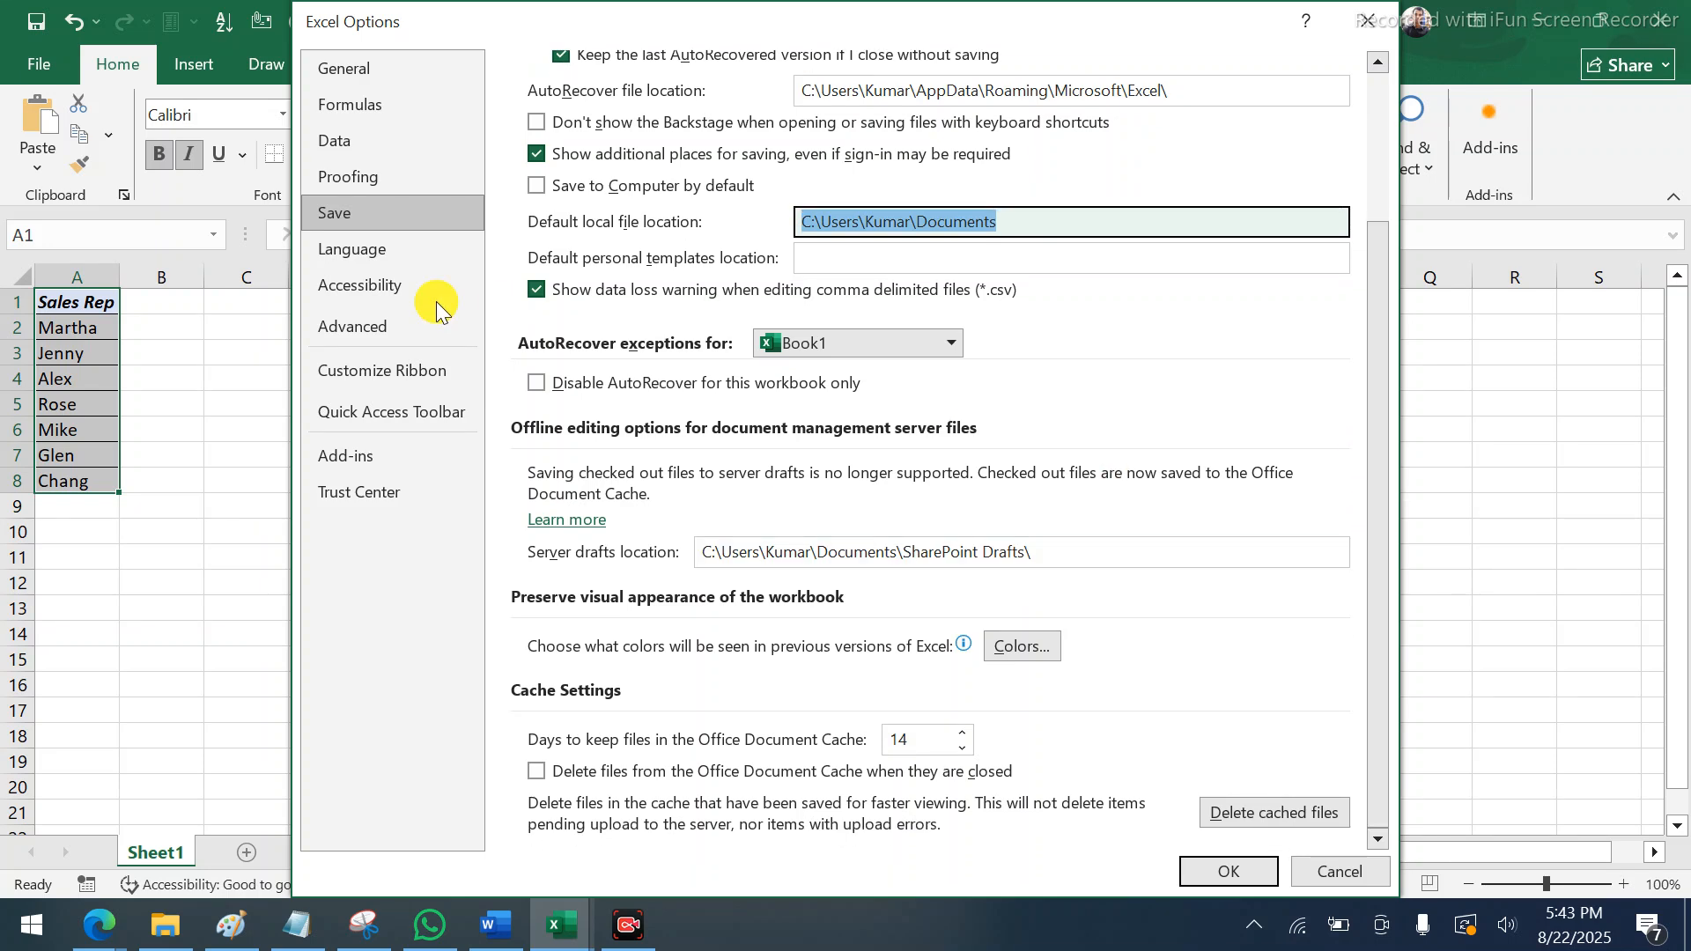
# Look through the Language, Accessibility and Advanced categories of the Excel Options
pyautogui.click(356, 252)
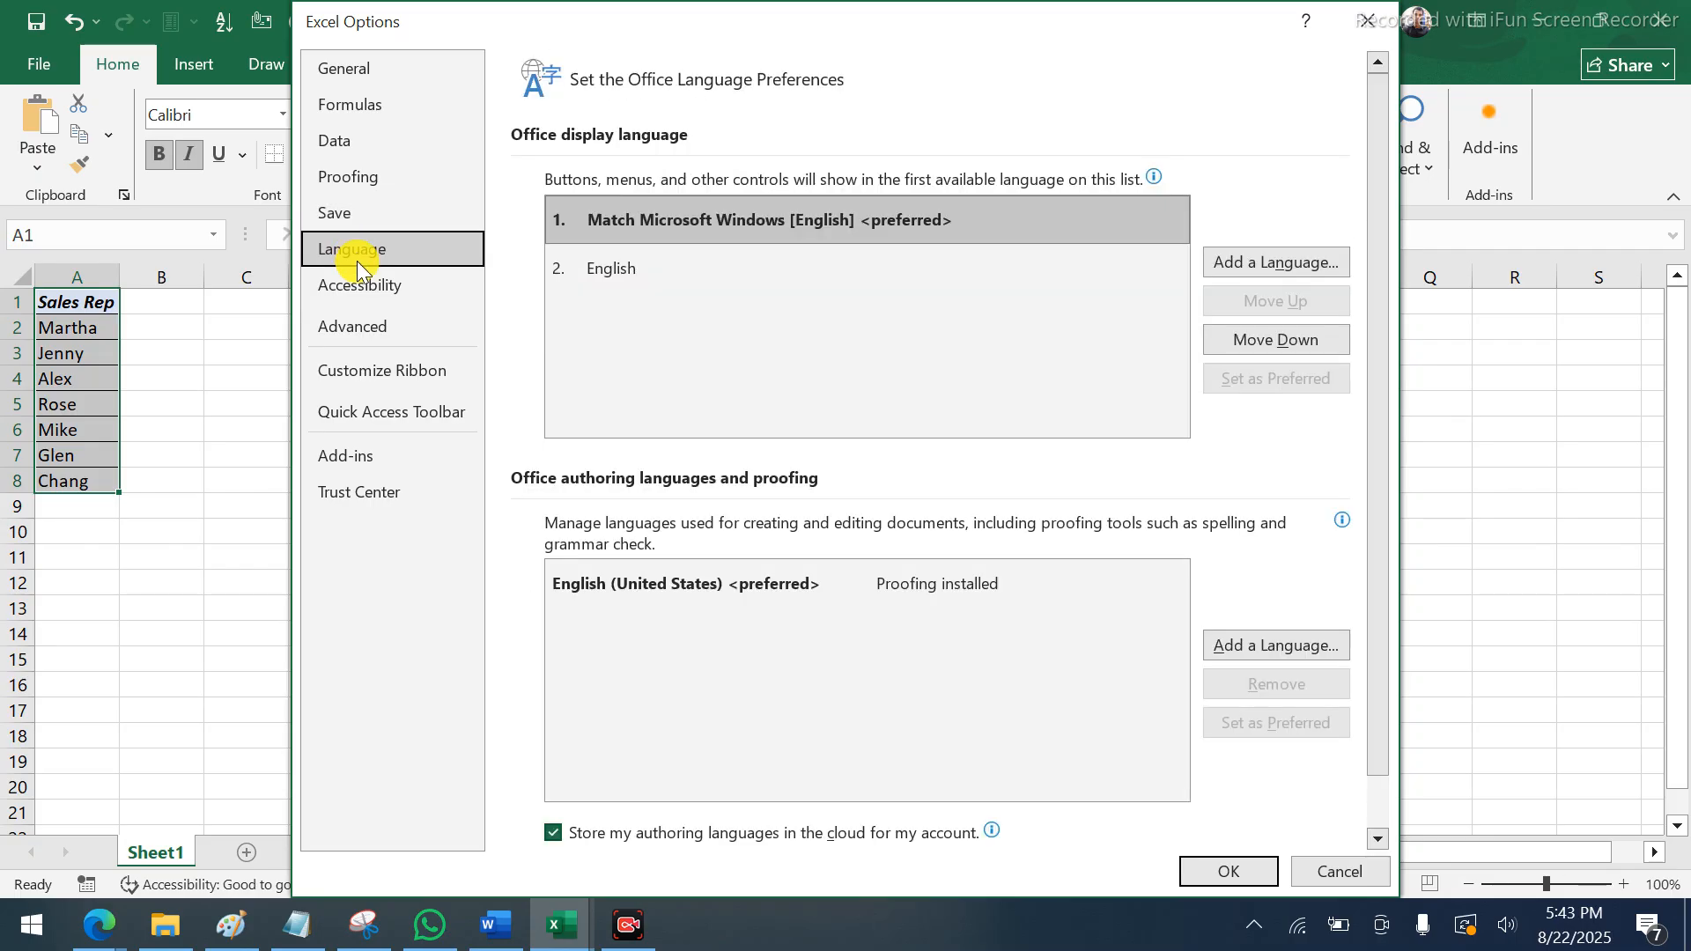
pyautogui.click(367, 285)
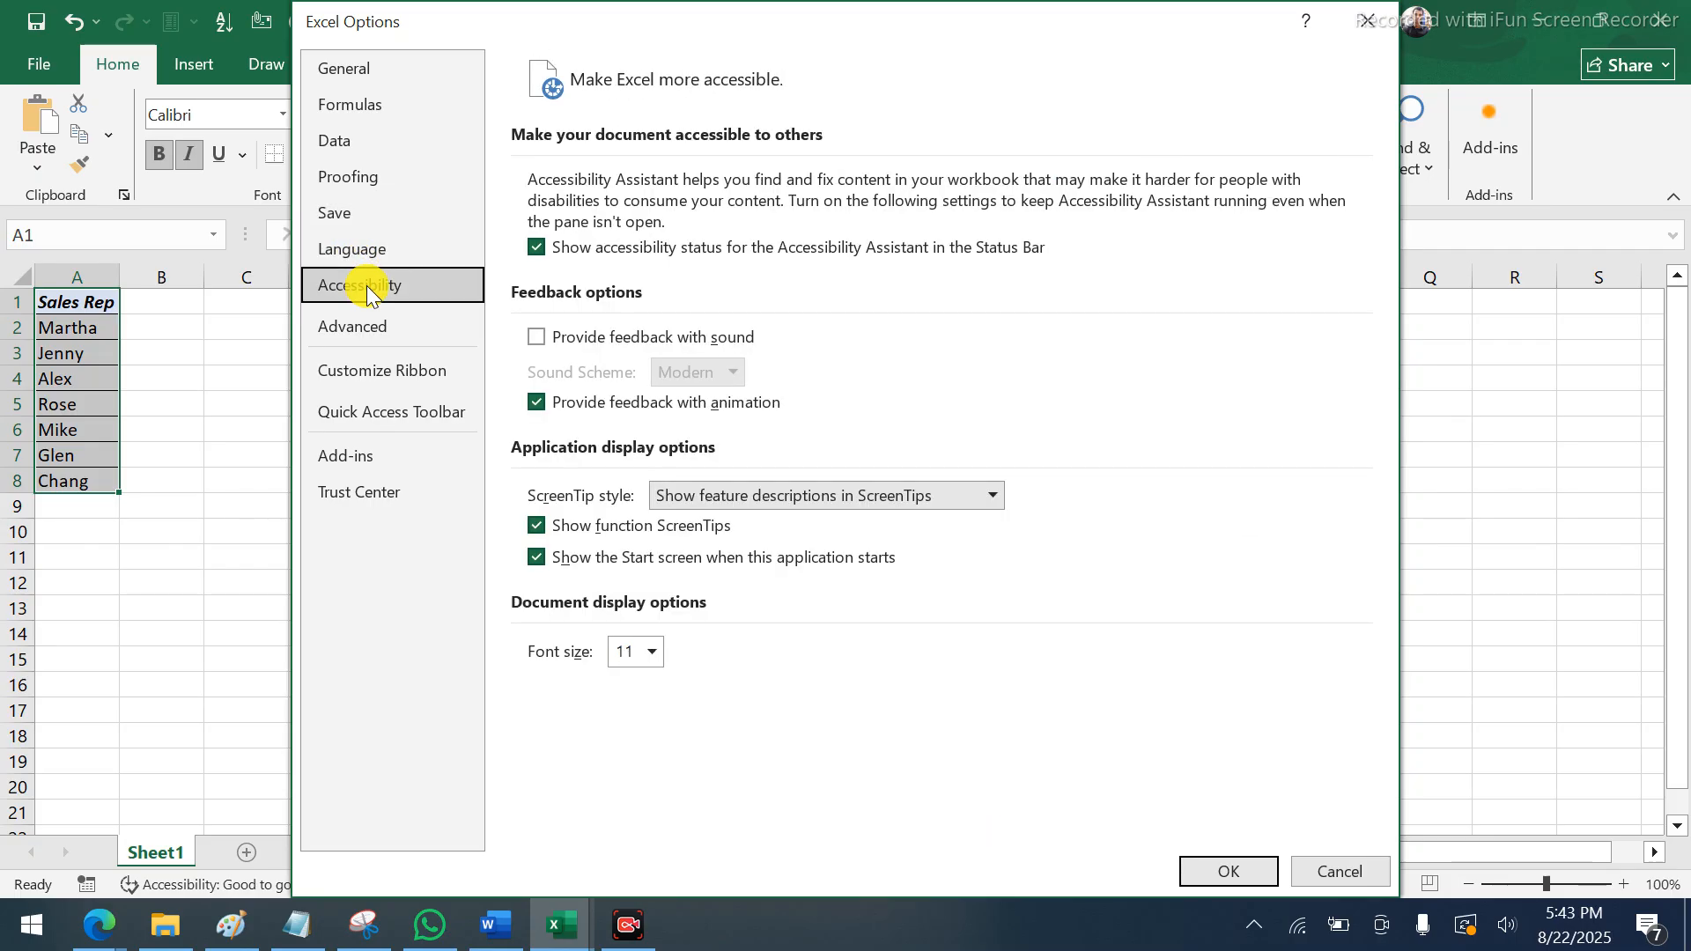
pyautogui.click(367, 328)
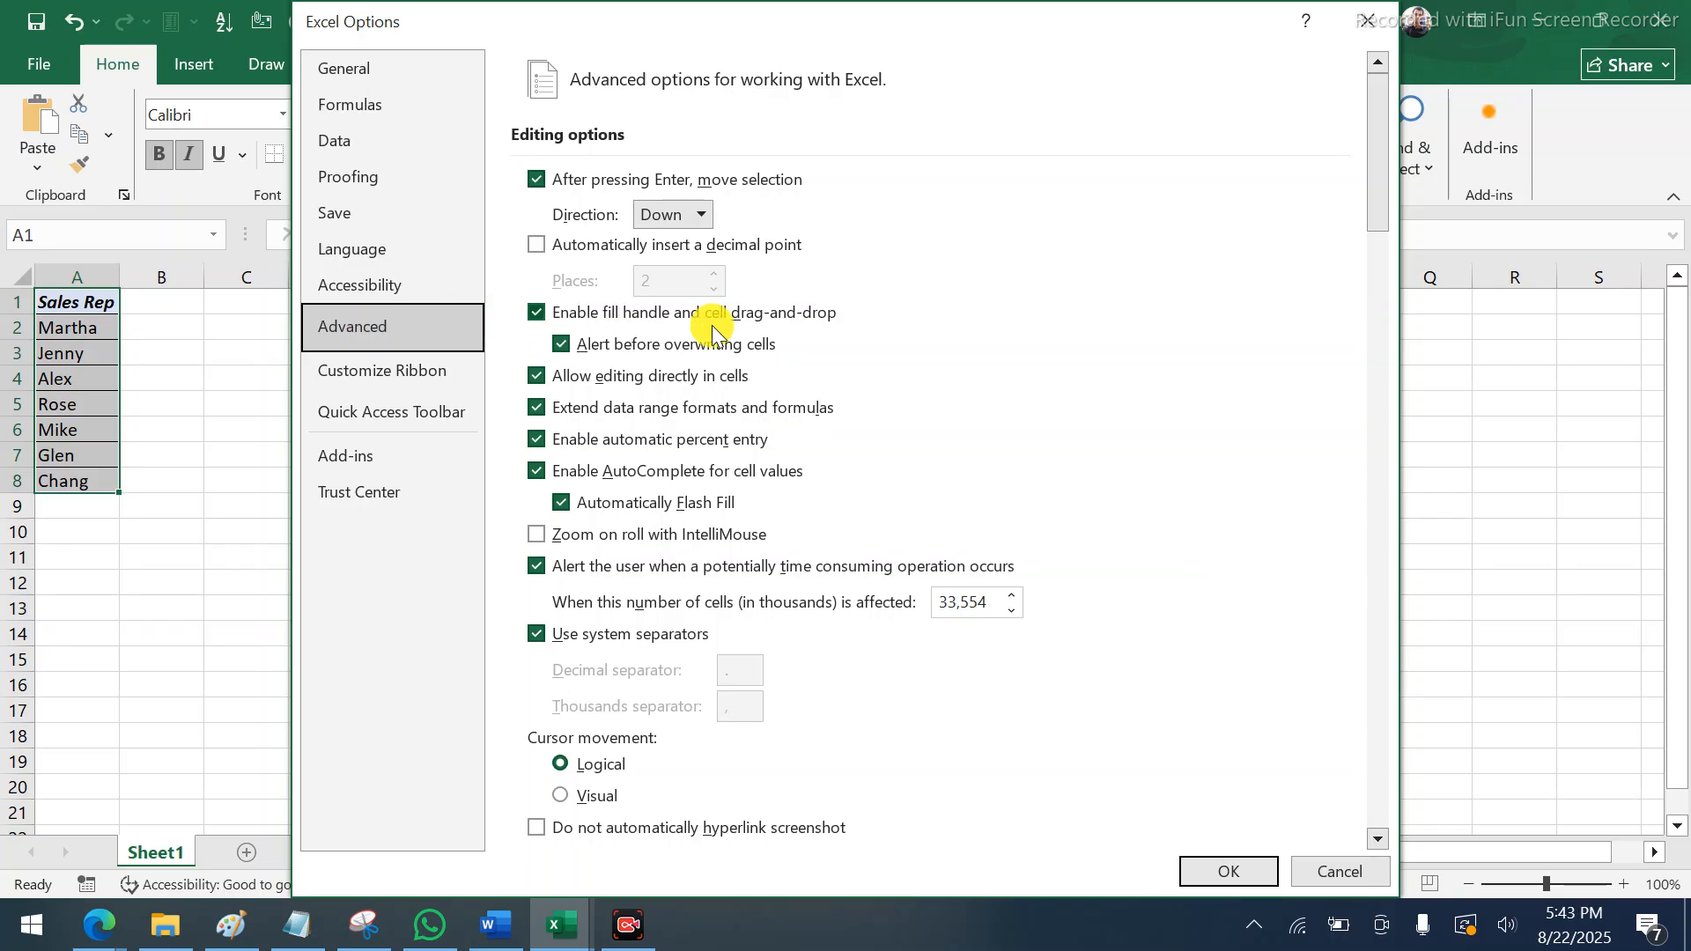
pyautogui.scroll(-7, 712, 333)
pyautogui.scroll(7, 712, 333)
# Show the Customize Ribbon options, collapse Home in the Main Tabs list, and compare the listed tabs with the ribbon behind the dialog
pyautogui.click(435, 373)
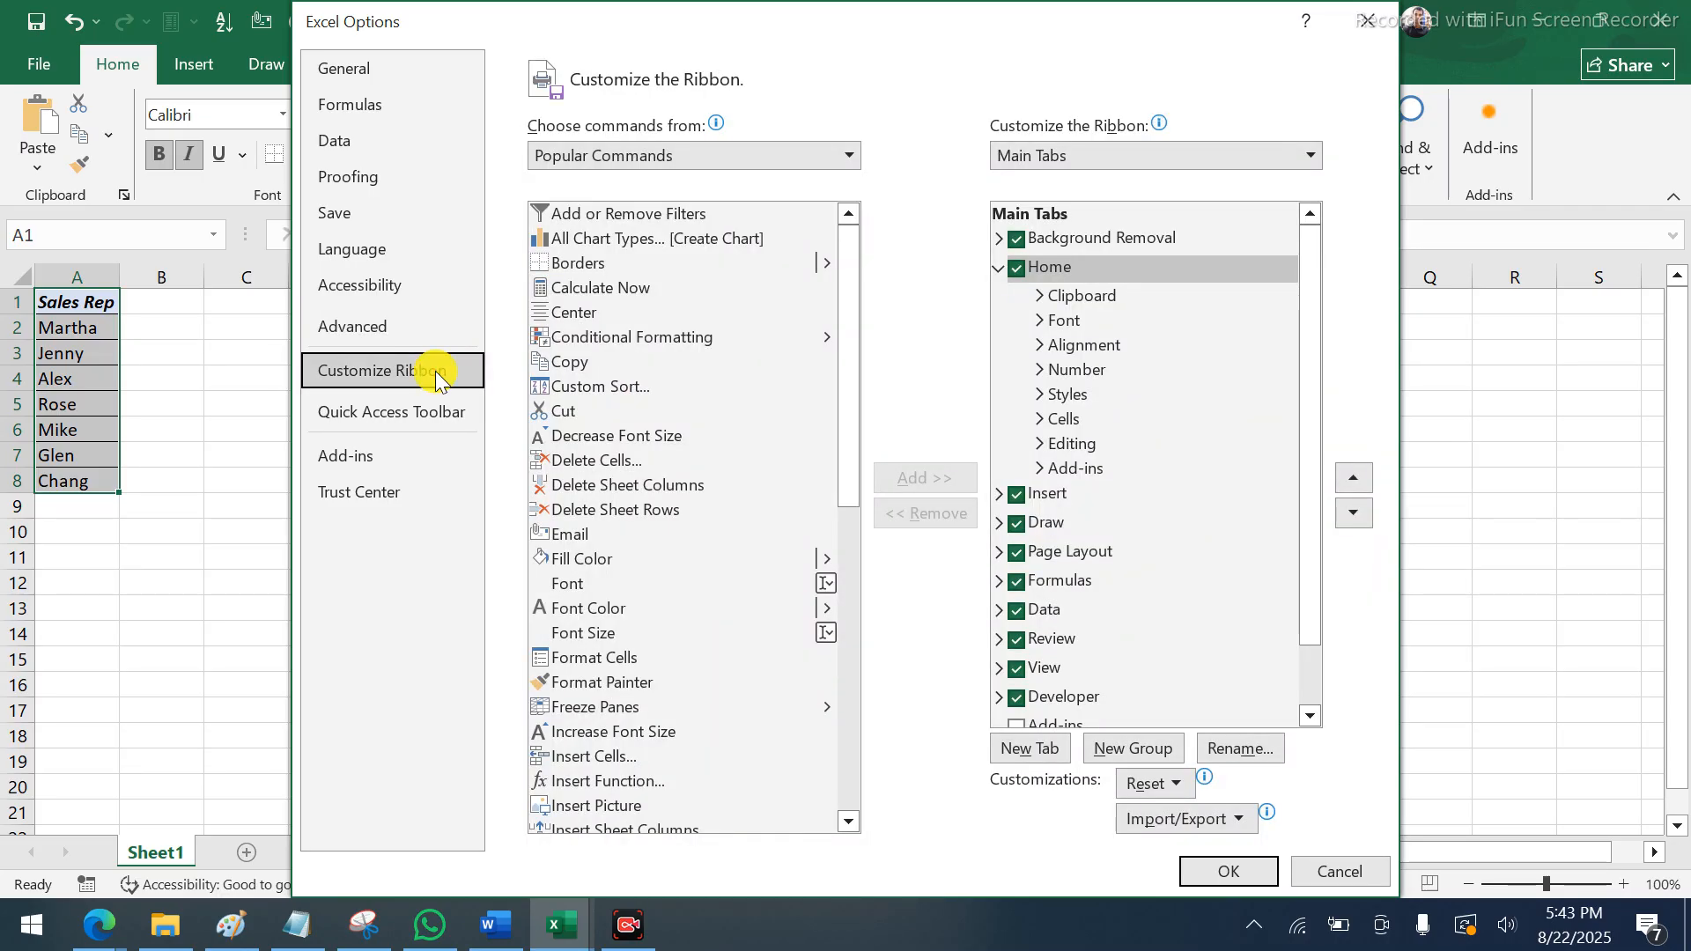
pyautogui.moveTo(806, 7); pyautogui.dragTo(1006, 52)
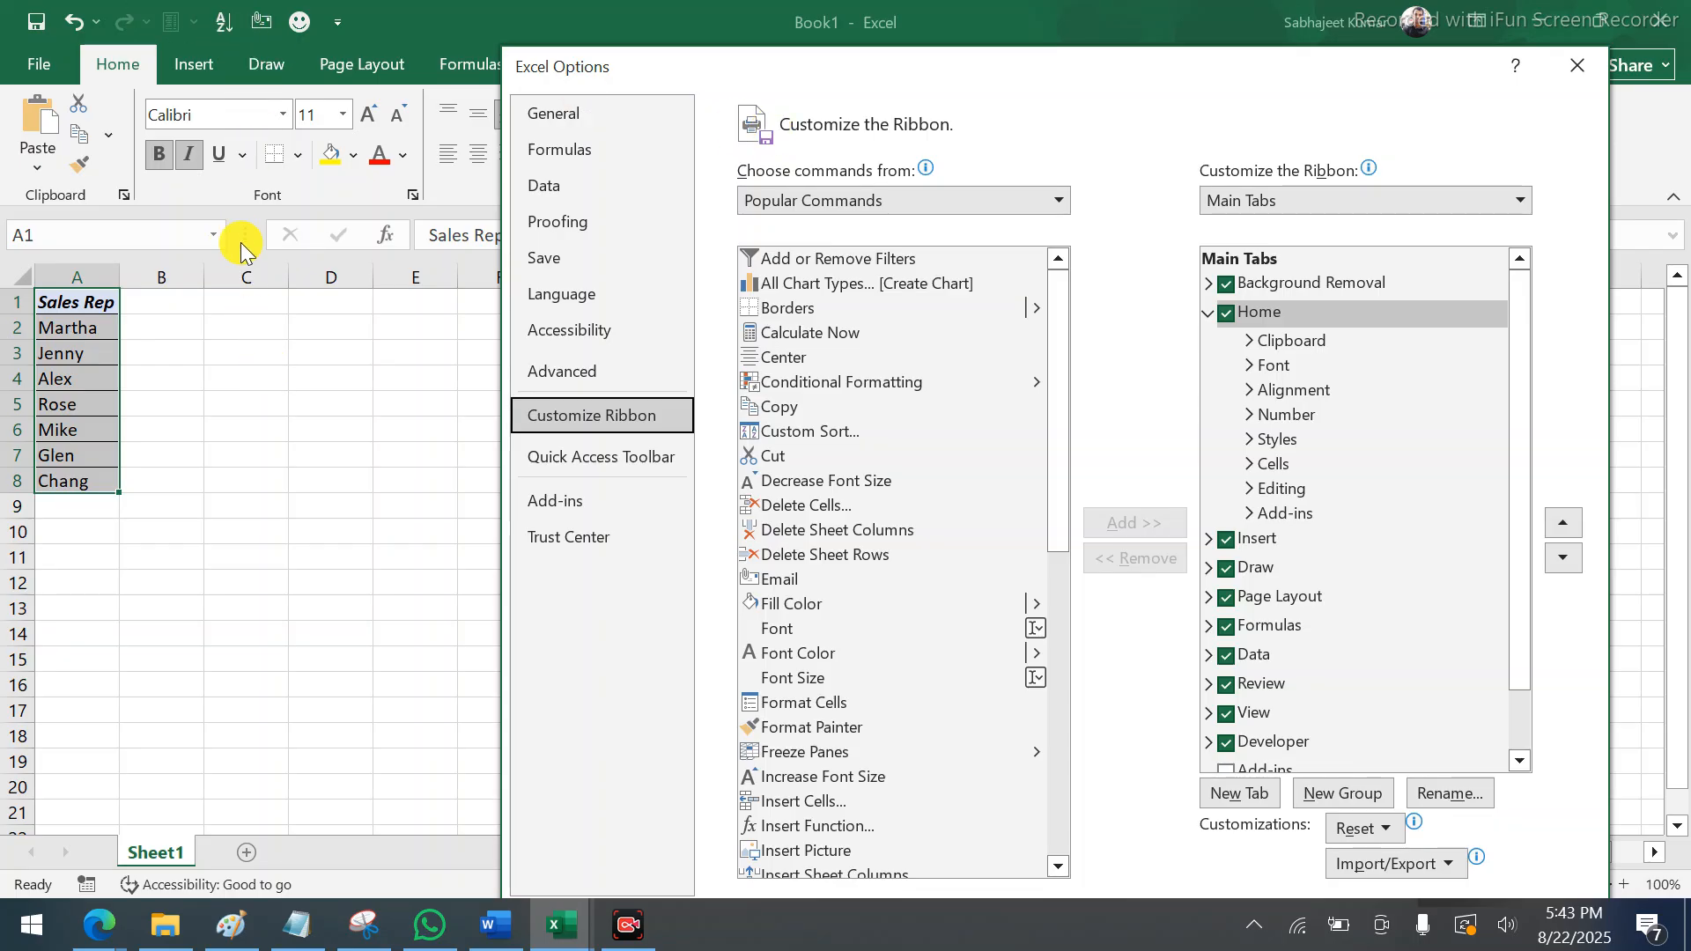
pyautogui.moveTo(689, 69); pyautogui.dragTo(669, 326)
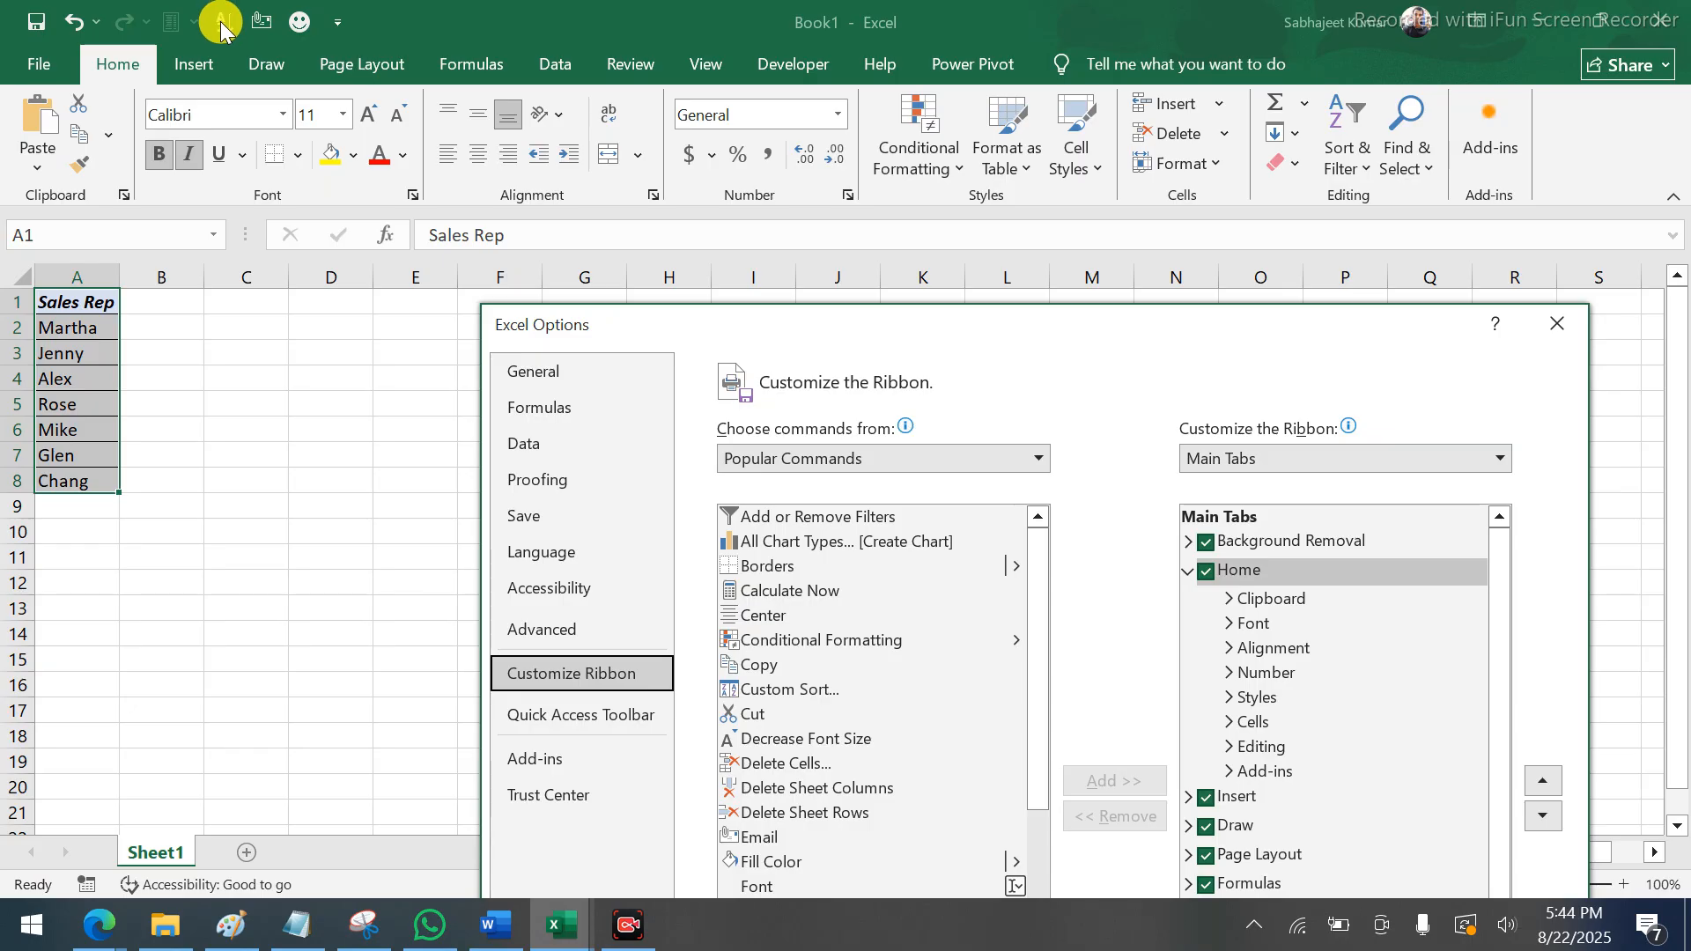
pyautogui.moveTo(924, 328); pyautogui.dragTo(928, 132)
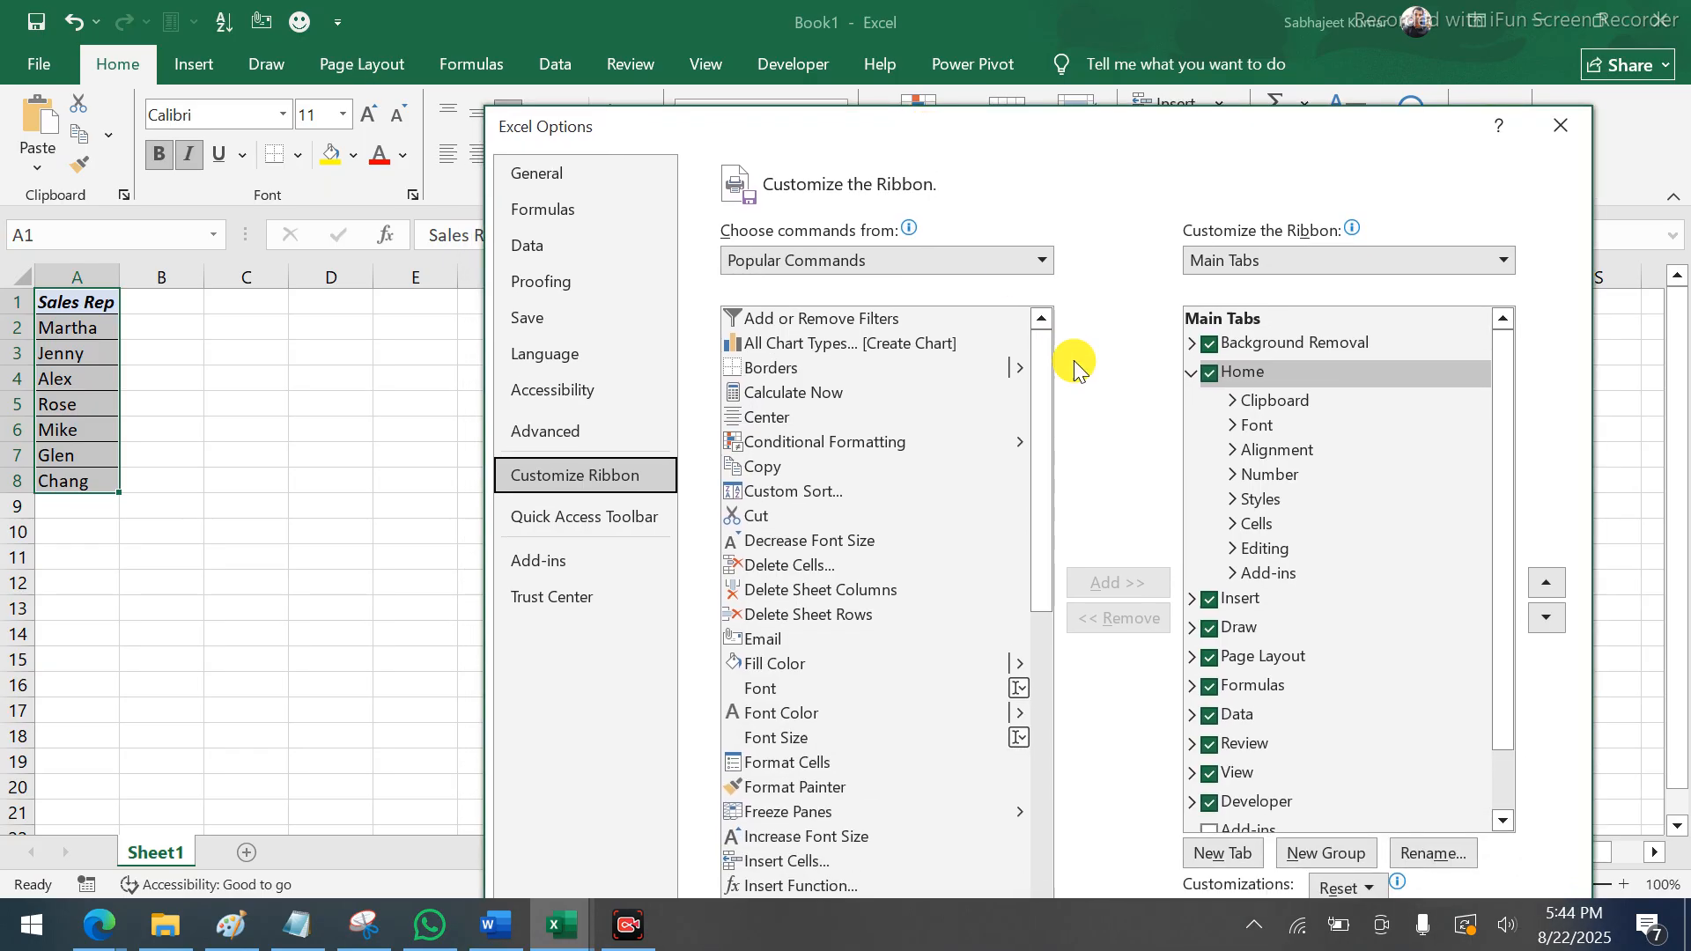
pyautogui.click(1191, 374)
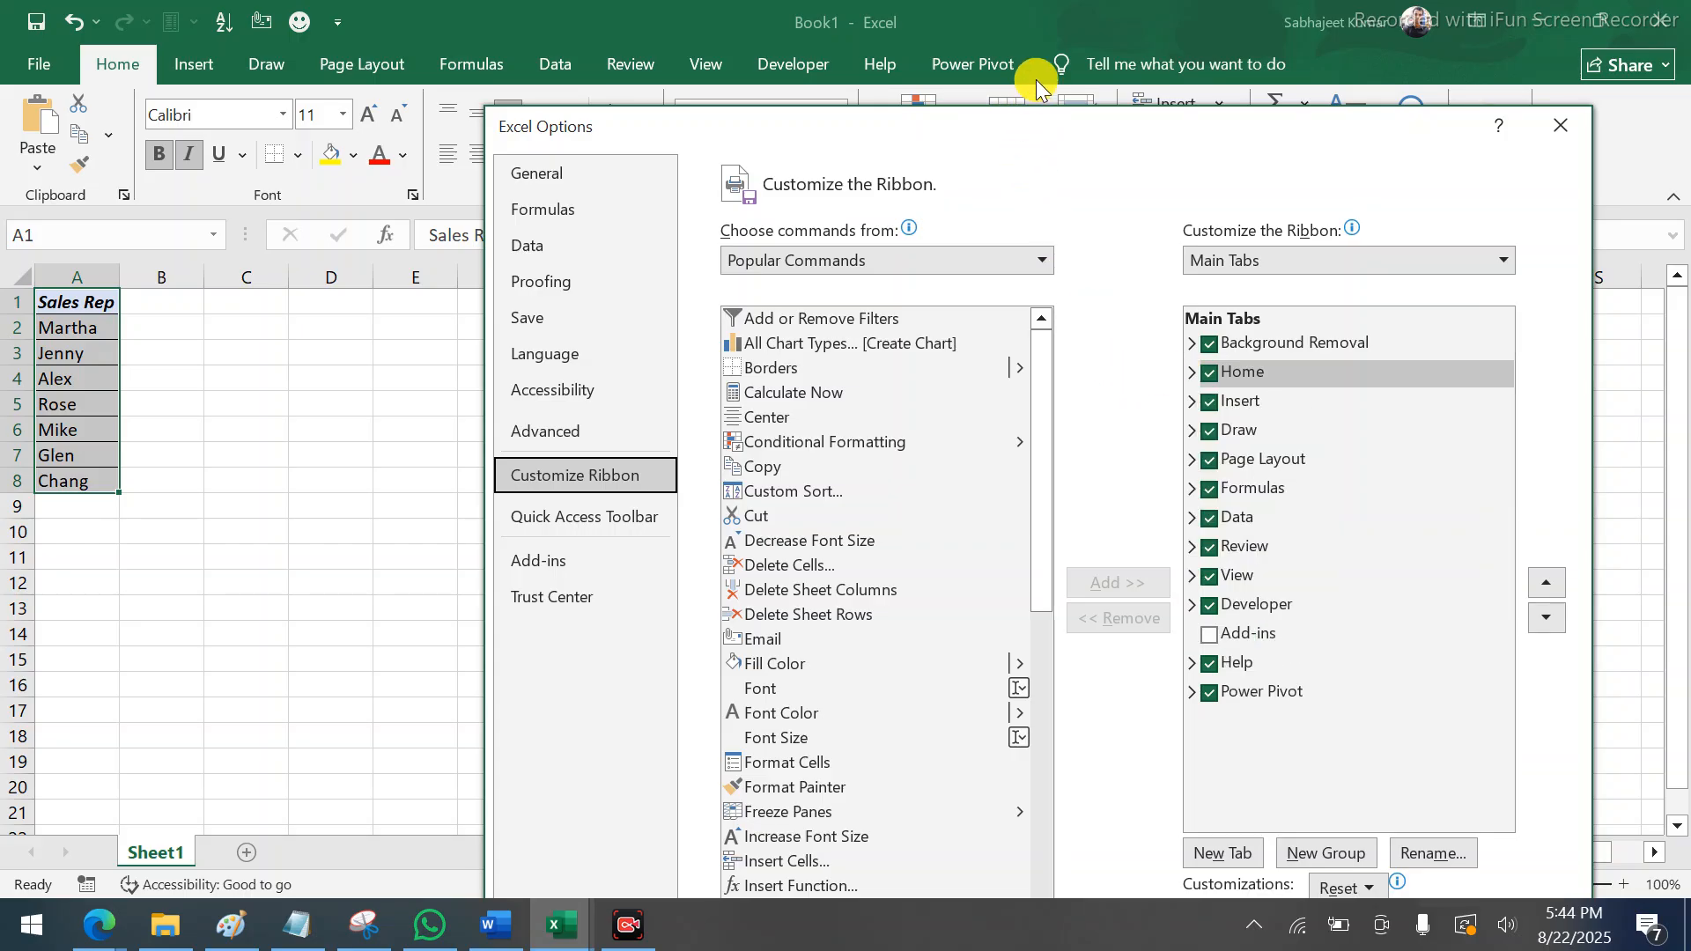
pyautogui.moveTo(1008, 121); pyautogui.dragTo(1047, 54)
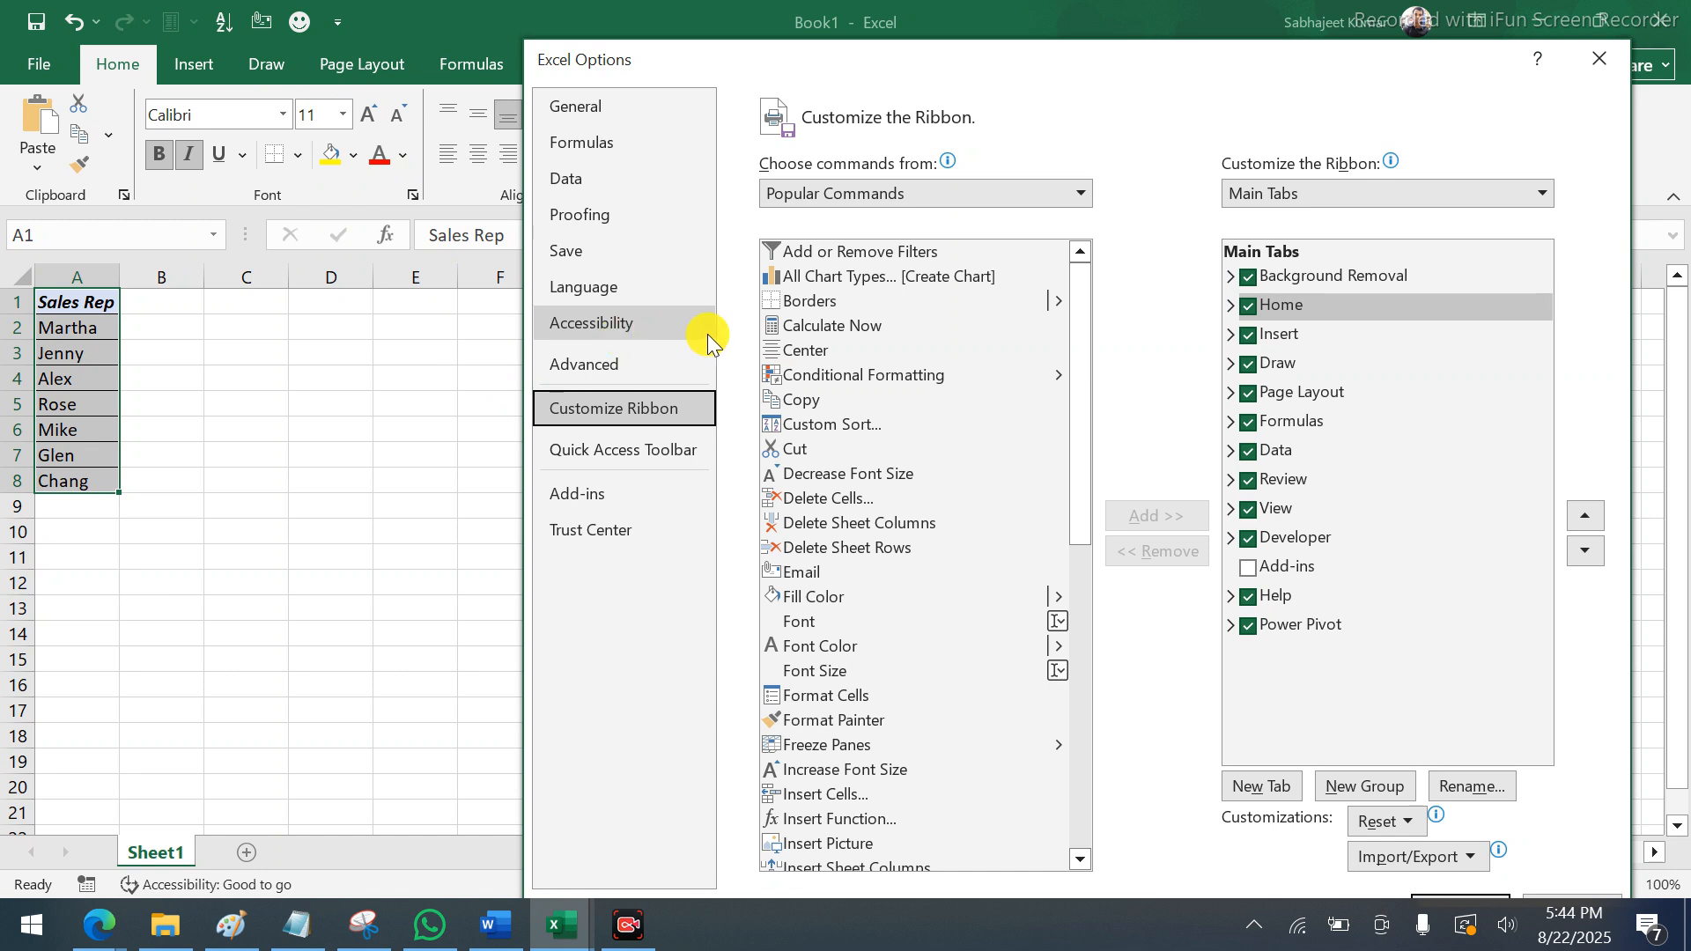
# Examine the Popular Commands list and the other command sources available for customizing the ribbon
pyautogui.click(820, 426)
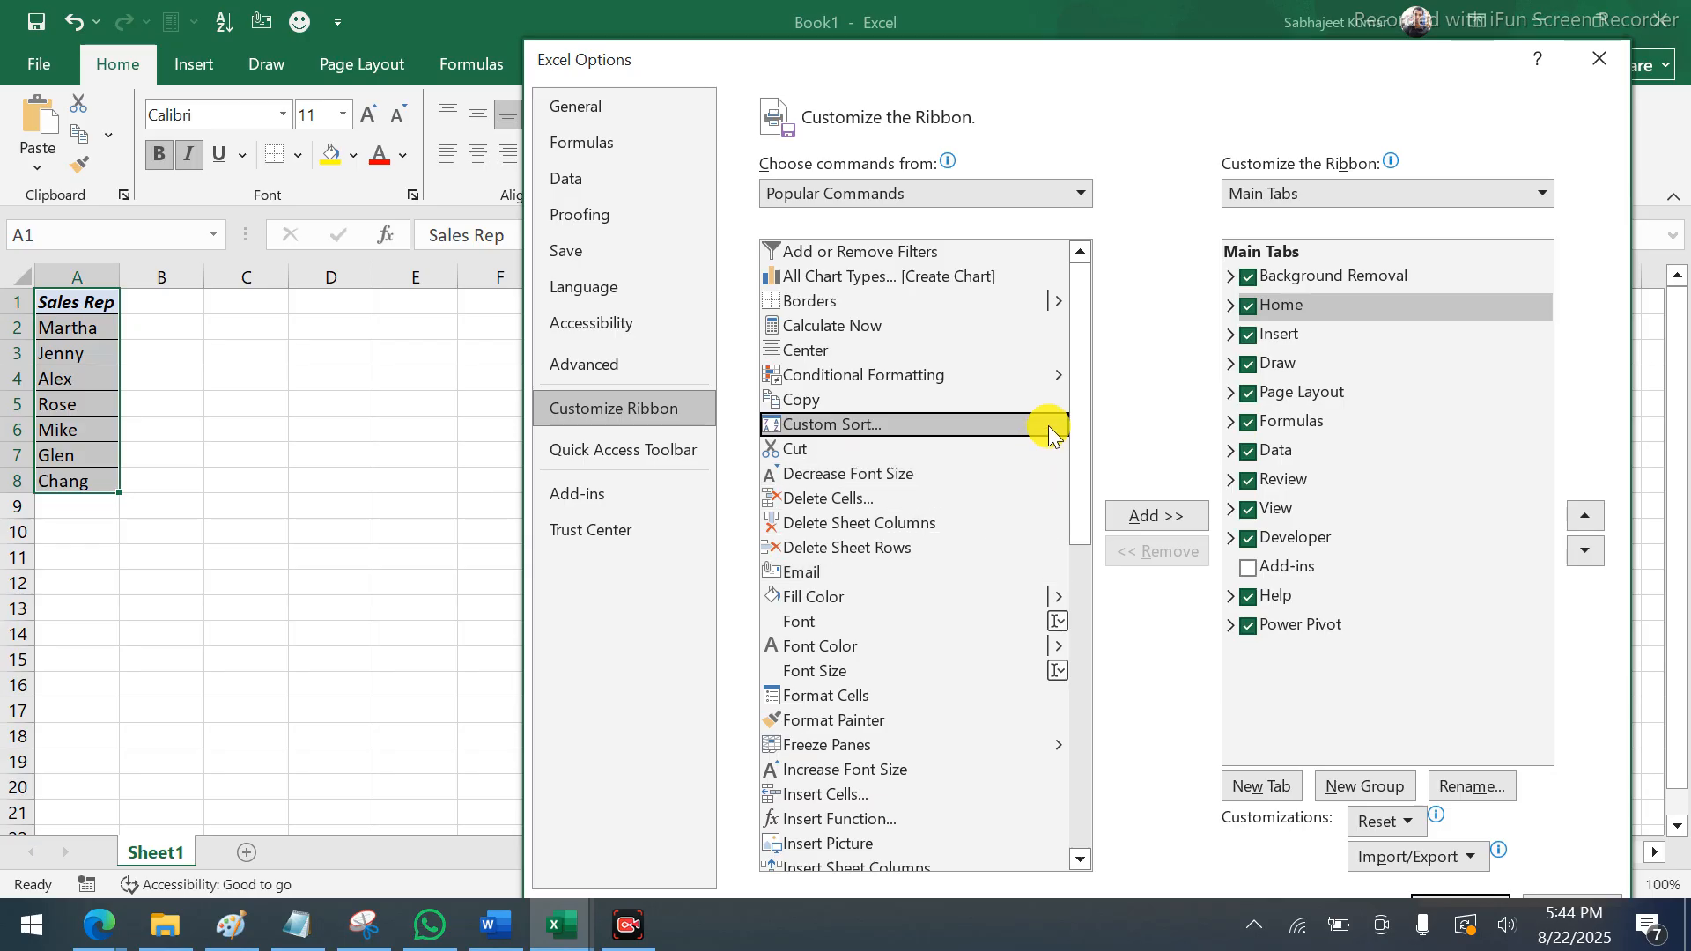
pyautogui.moveTo(1081, 393)
pyautogui.mouseDown()
pyautogui.moveTo(1078, 590)
pyautogui.moveTo(1086, 379)
pyautogui.mouseUp()
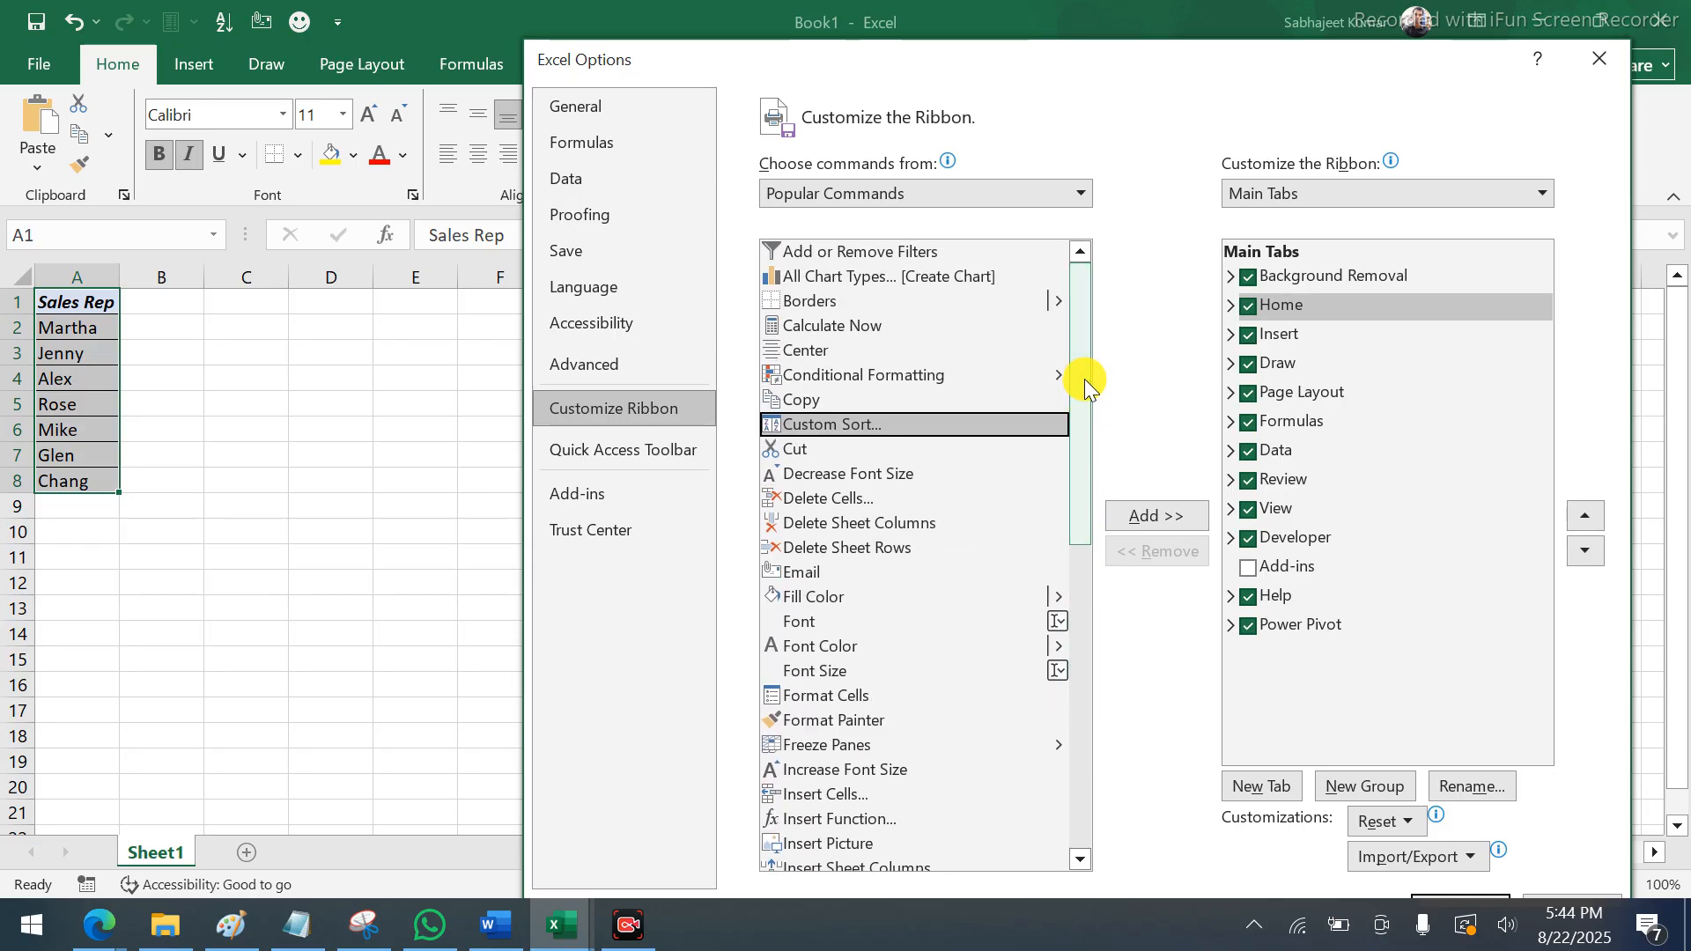
pyautogui.click(863, 349)
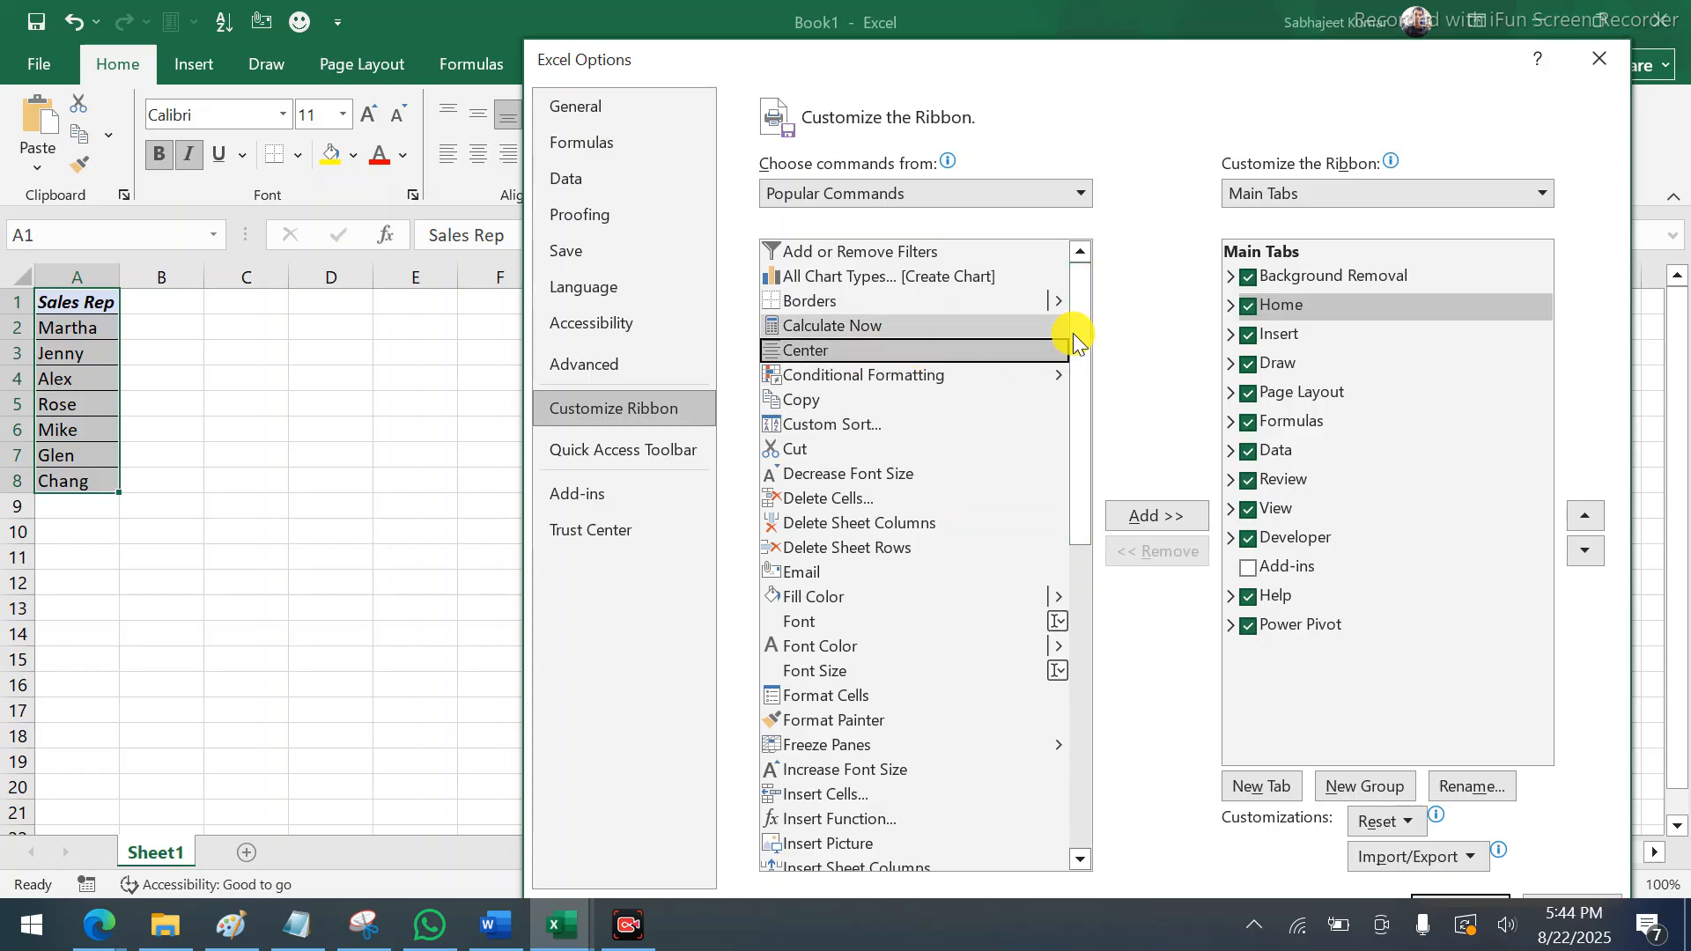
pyautogui.moveTo(1087, 320); pyautogui.dragTo(1081, 689)
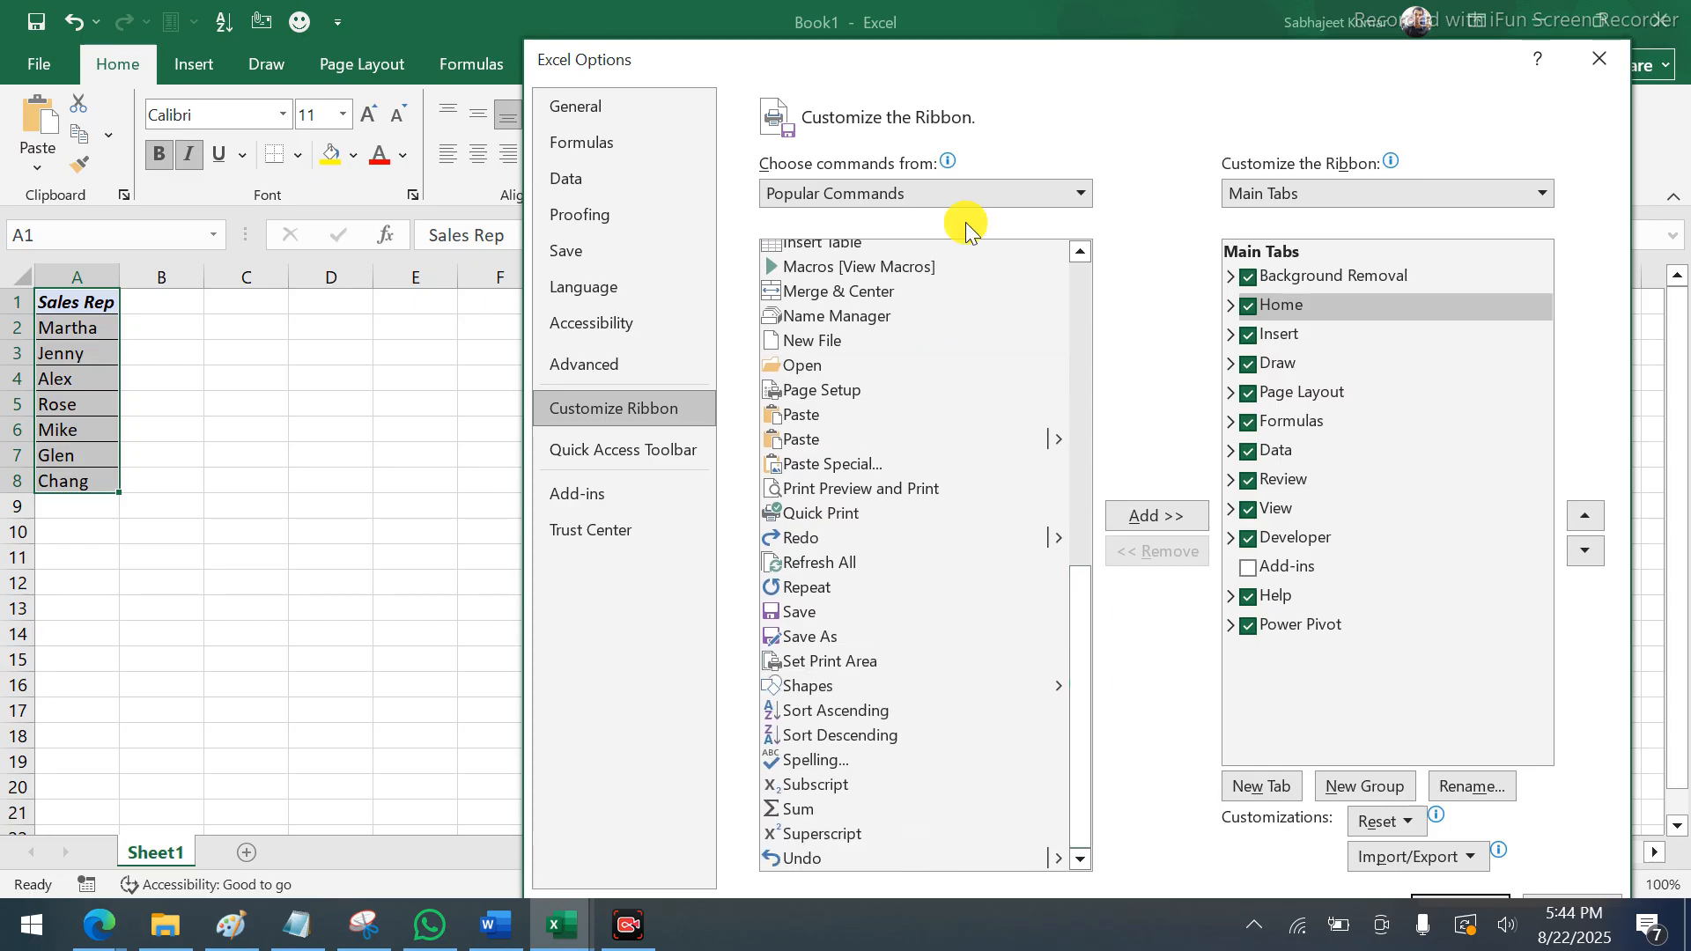
pyautogui.click(979, 190)
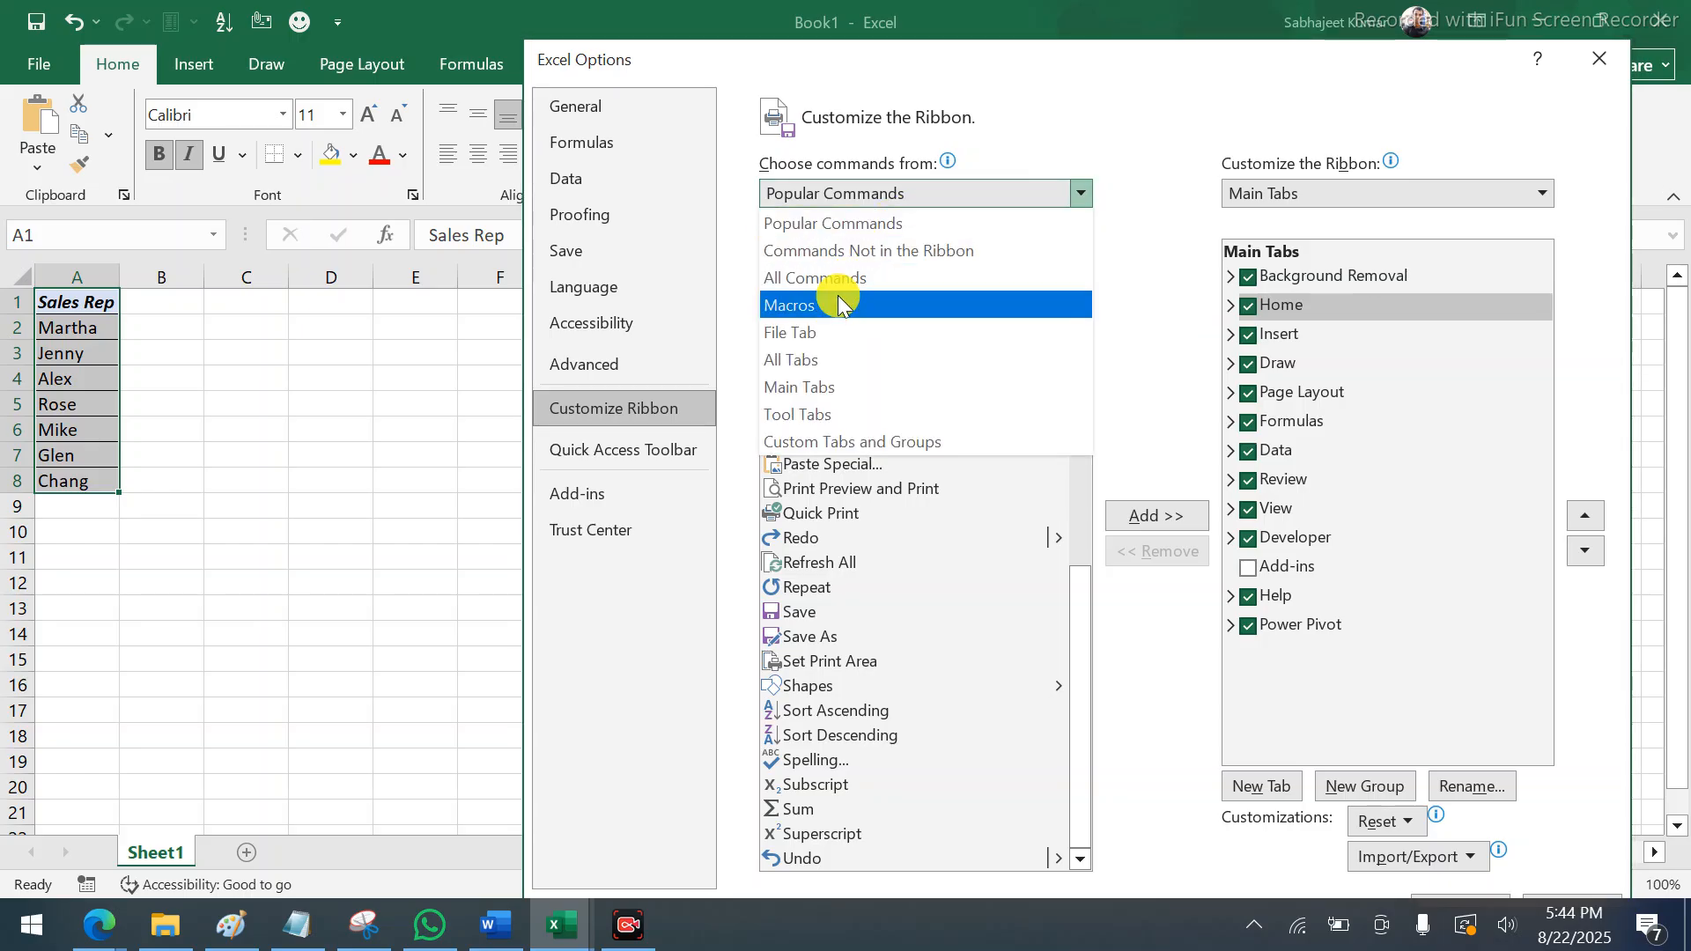
pyautogui.click(851, 194)
pyautogui.click(851, 192)
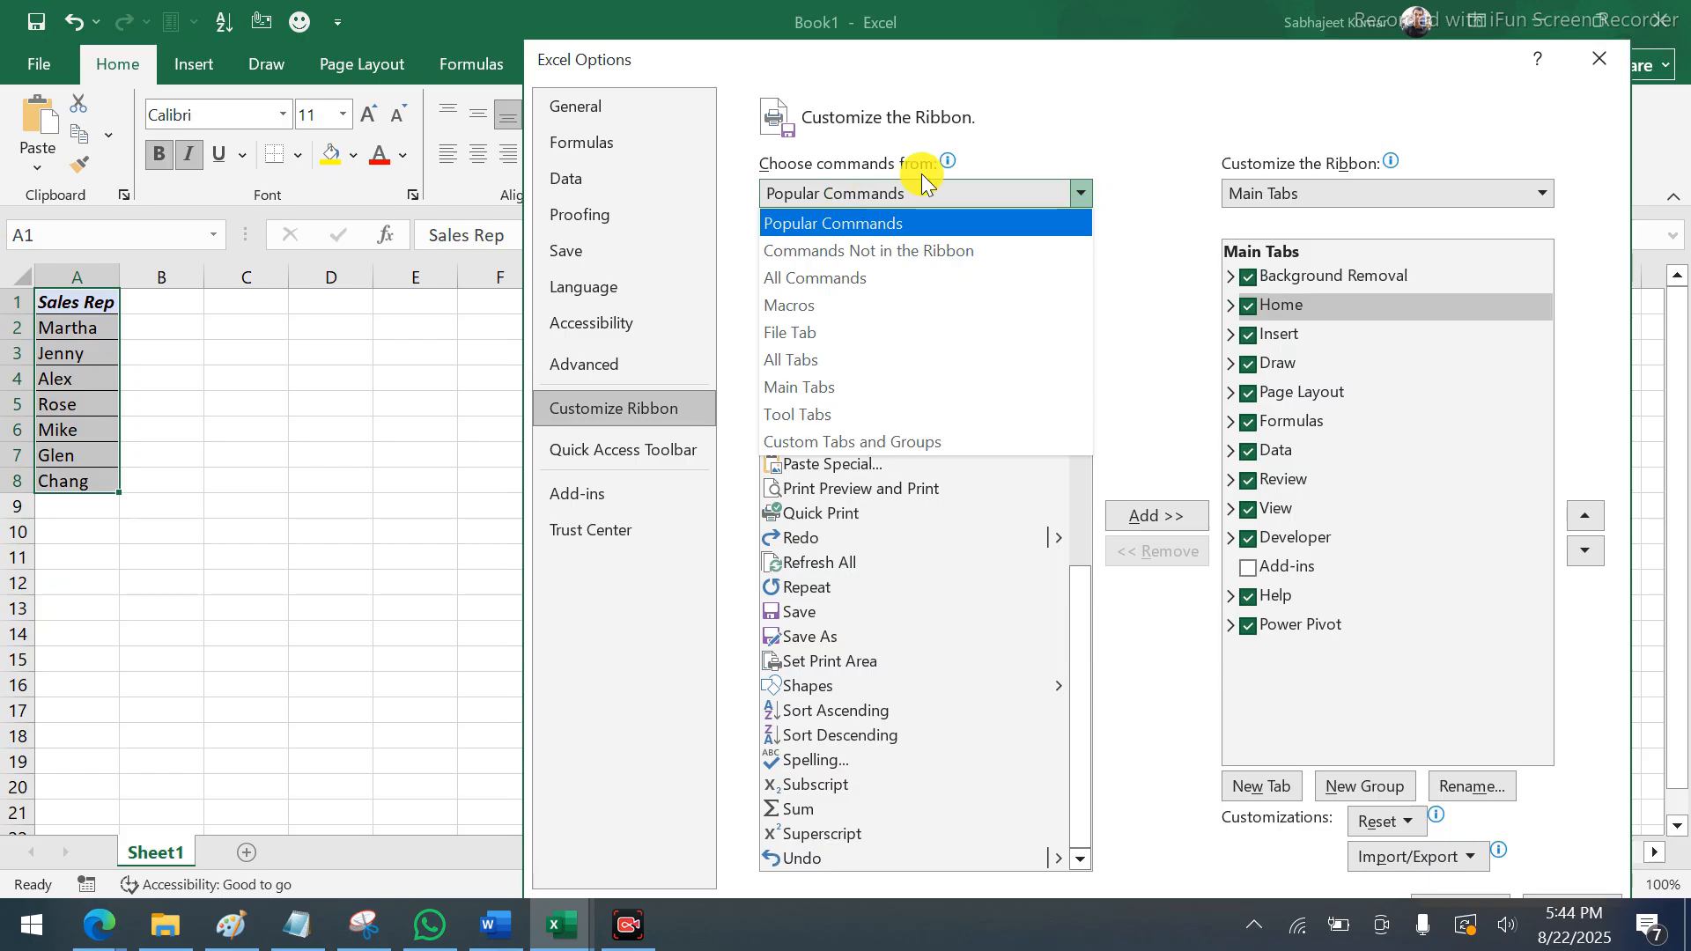
pyautogui.click(1012, 98)
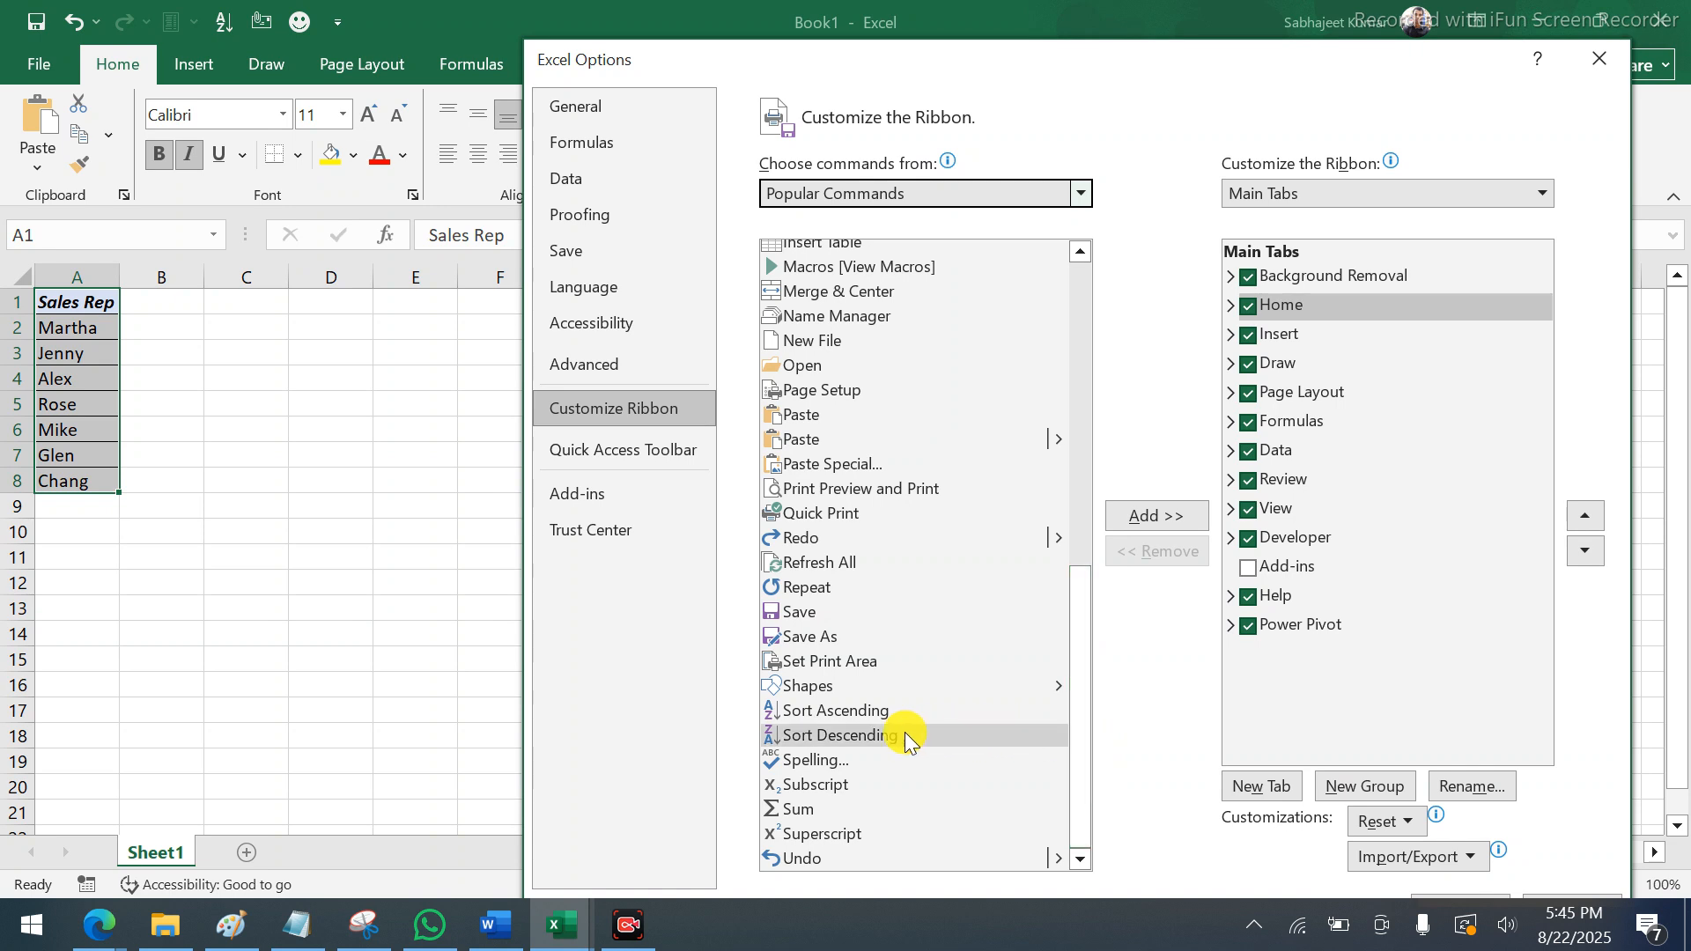
# Select the Sort Descending command and check which tab sets can be customized, keeping Main Tabs
pyautogui.click(871, 736)
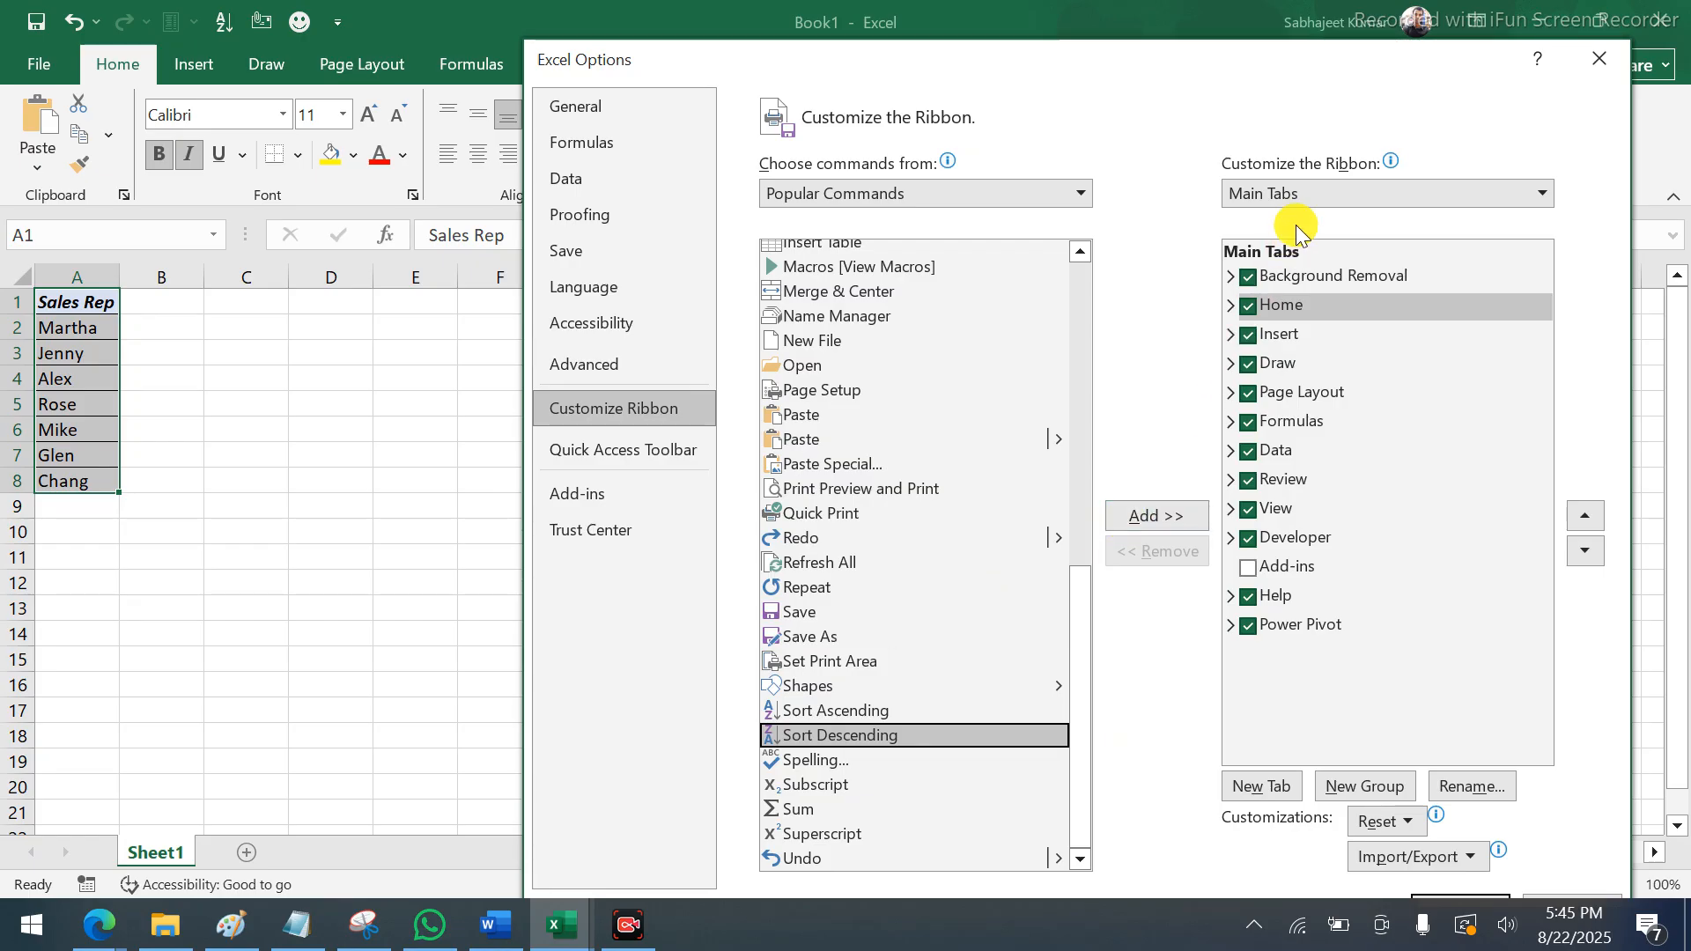
pyautogui.click(1308, 186)
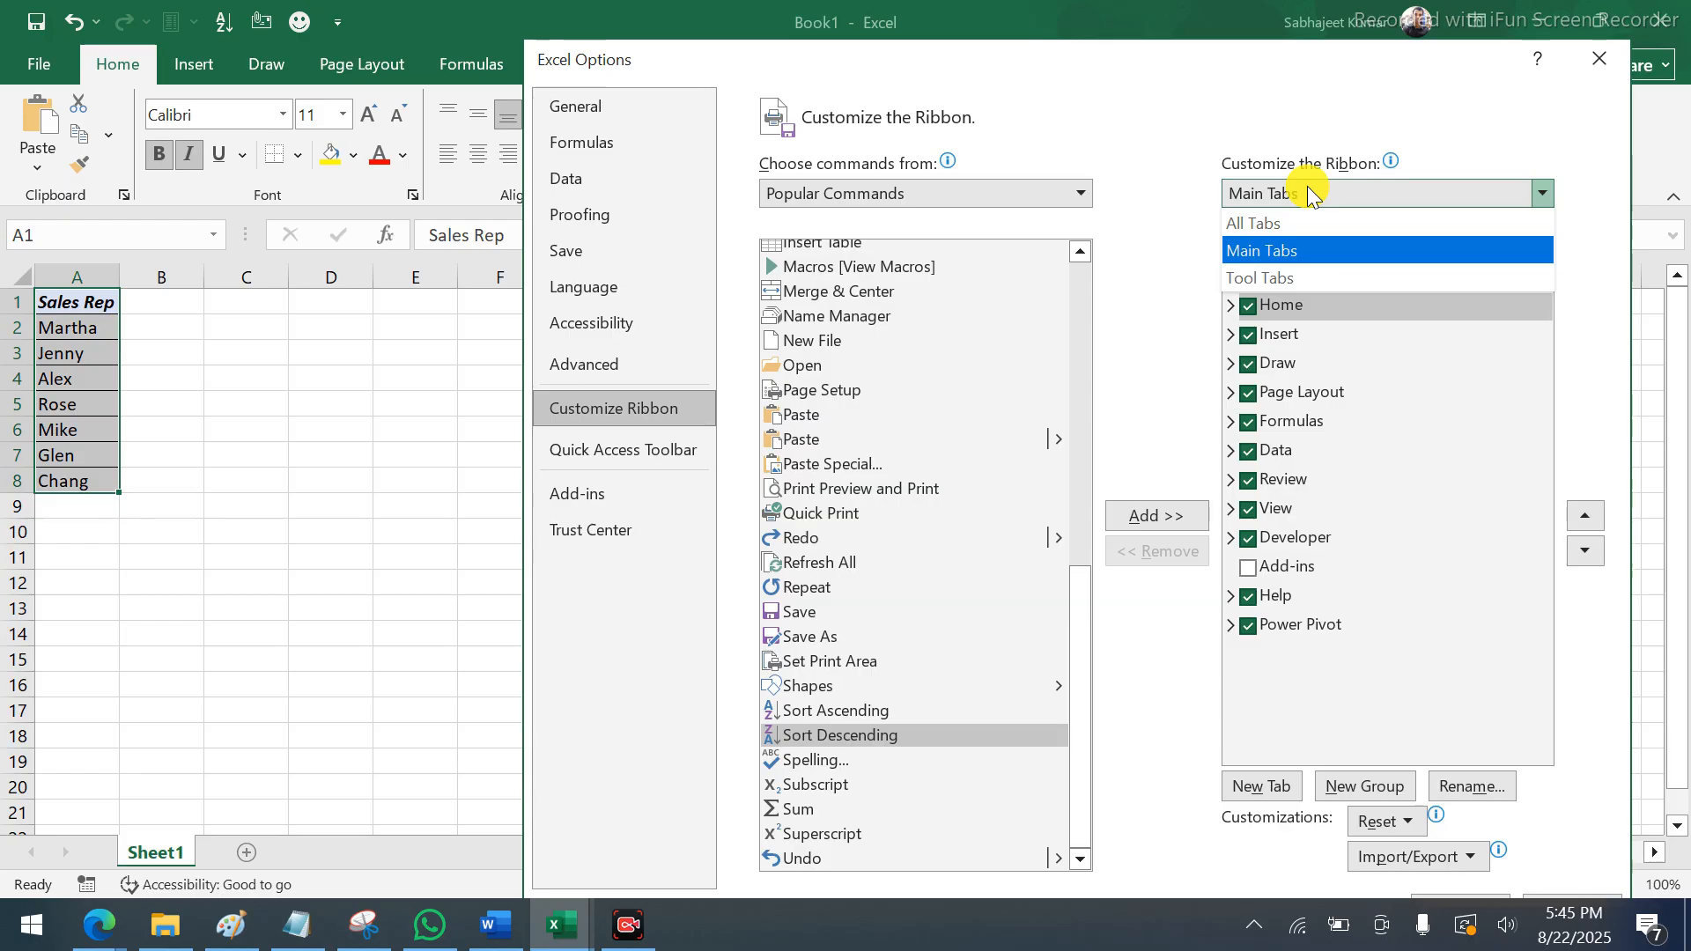
pyautogui.click(1307, 186)
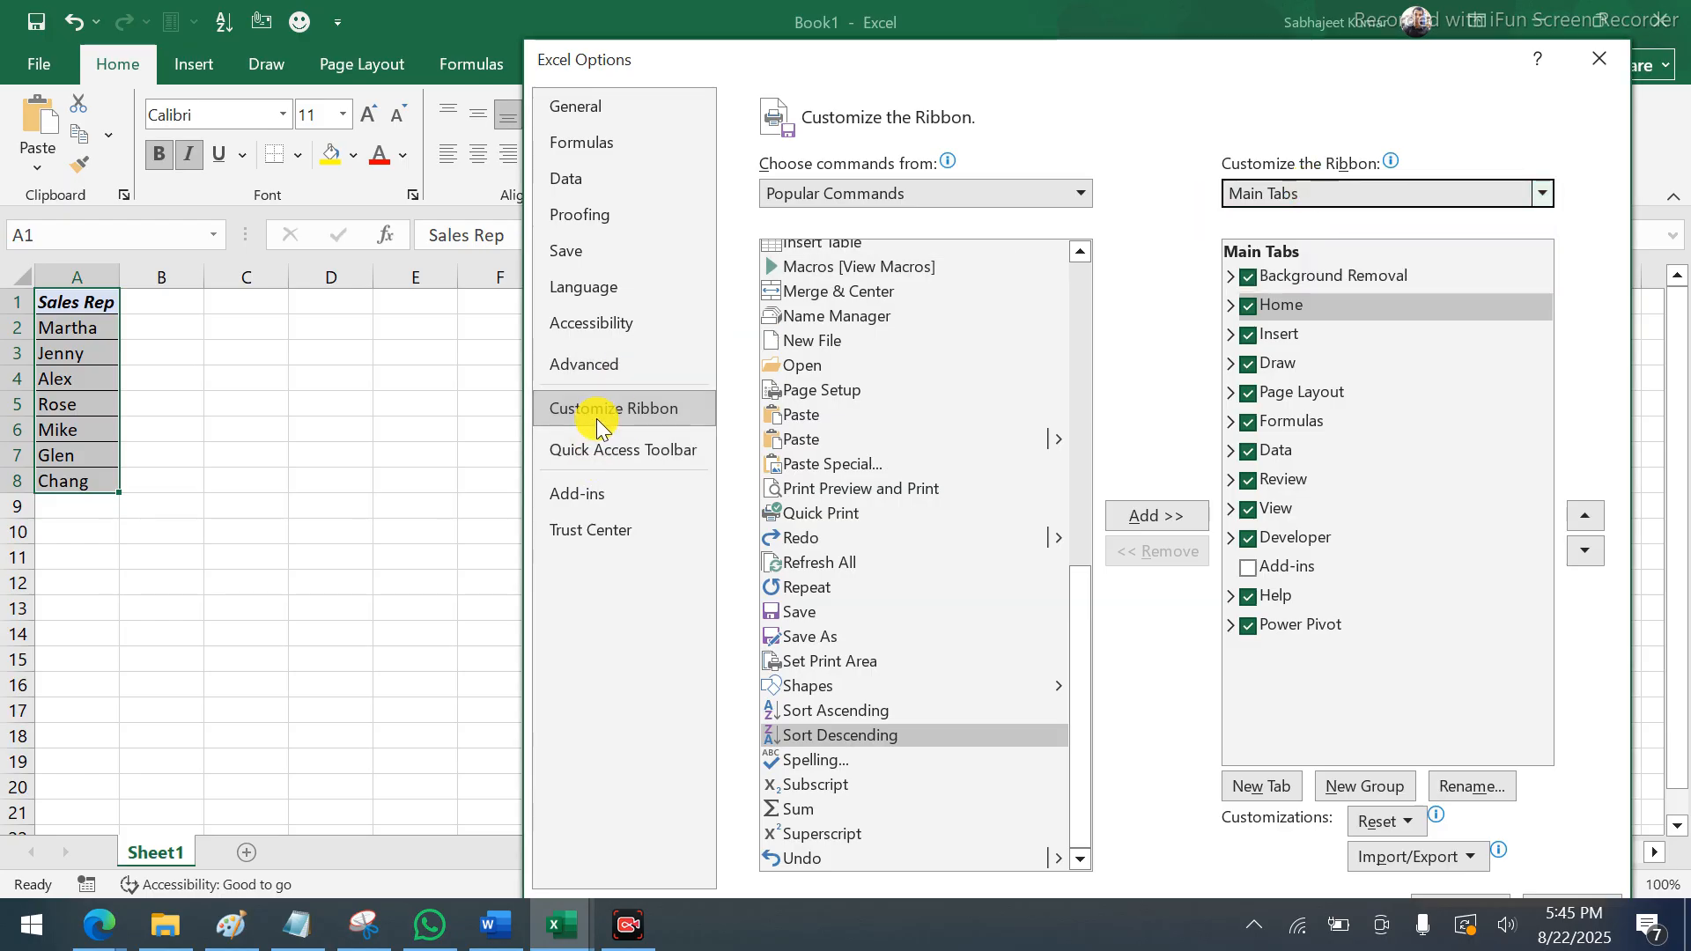
# Add Sort Descending from the Popular Commands to the Quick Access Toolbar for all documents and apply the options
pyautogui.click(617, 465)
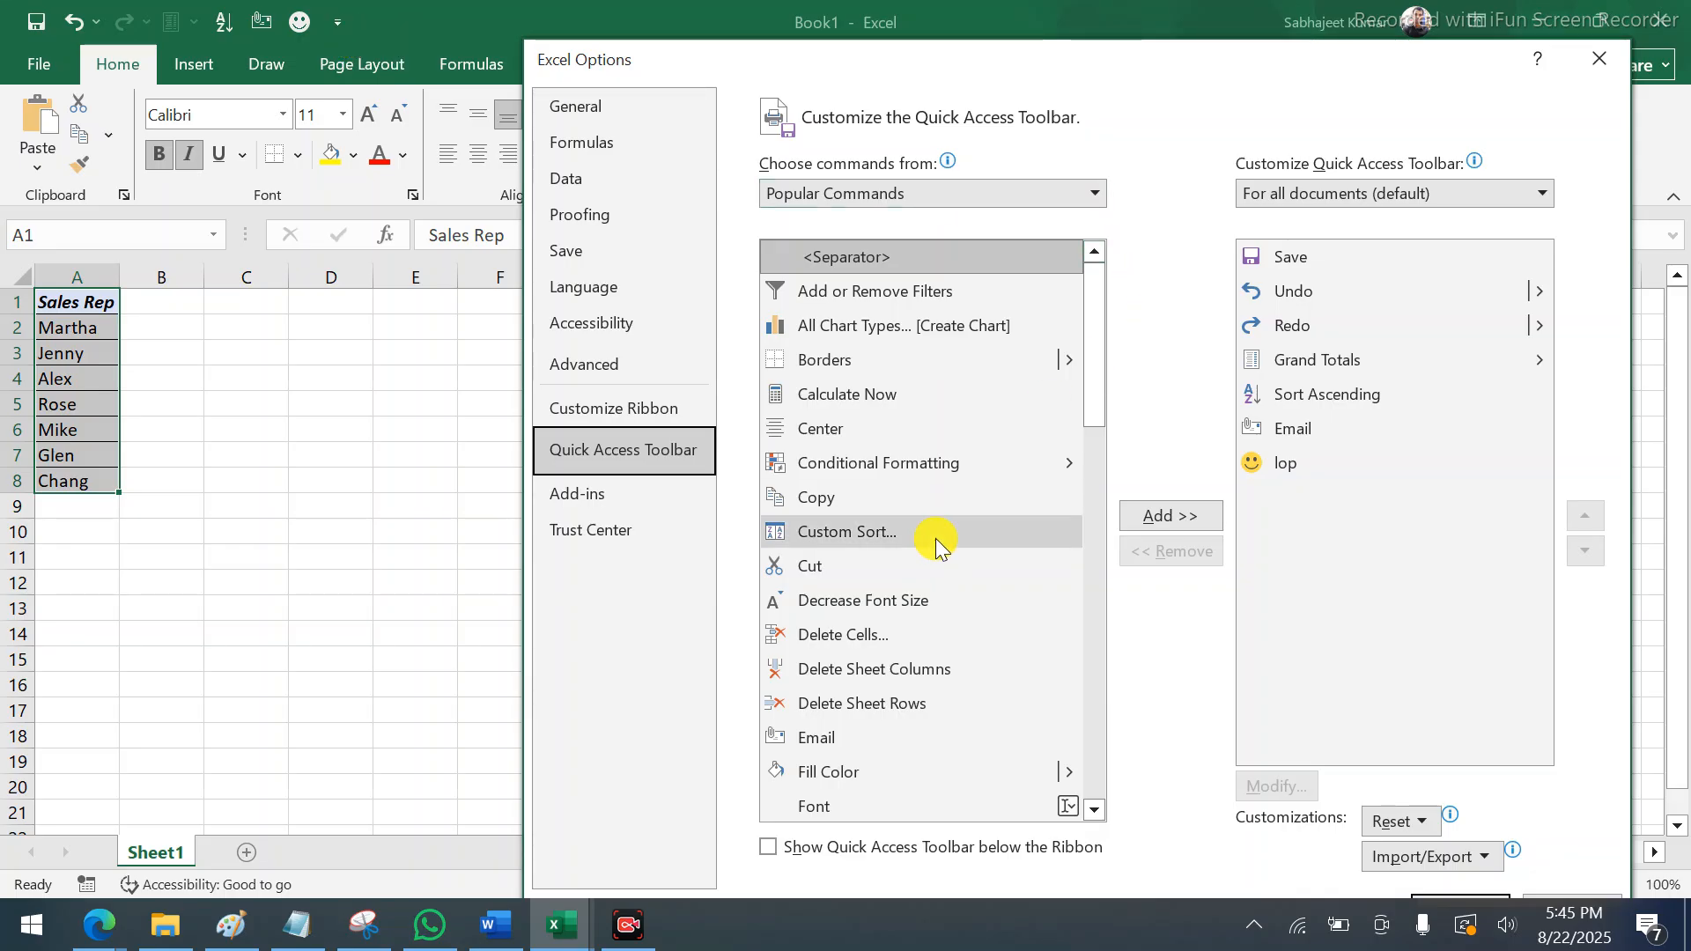
pyautogui.moveTo(1090, 352); pyautogui.dragTo(1093, 703)
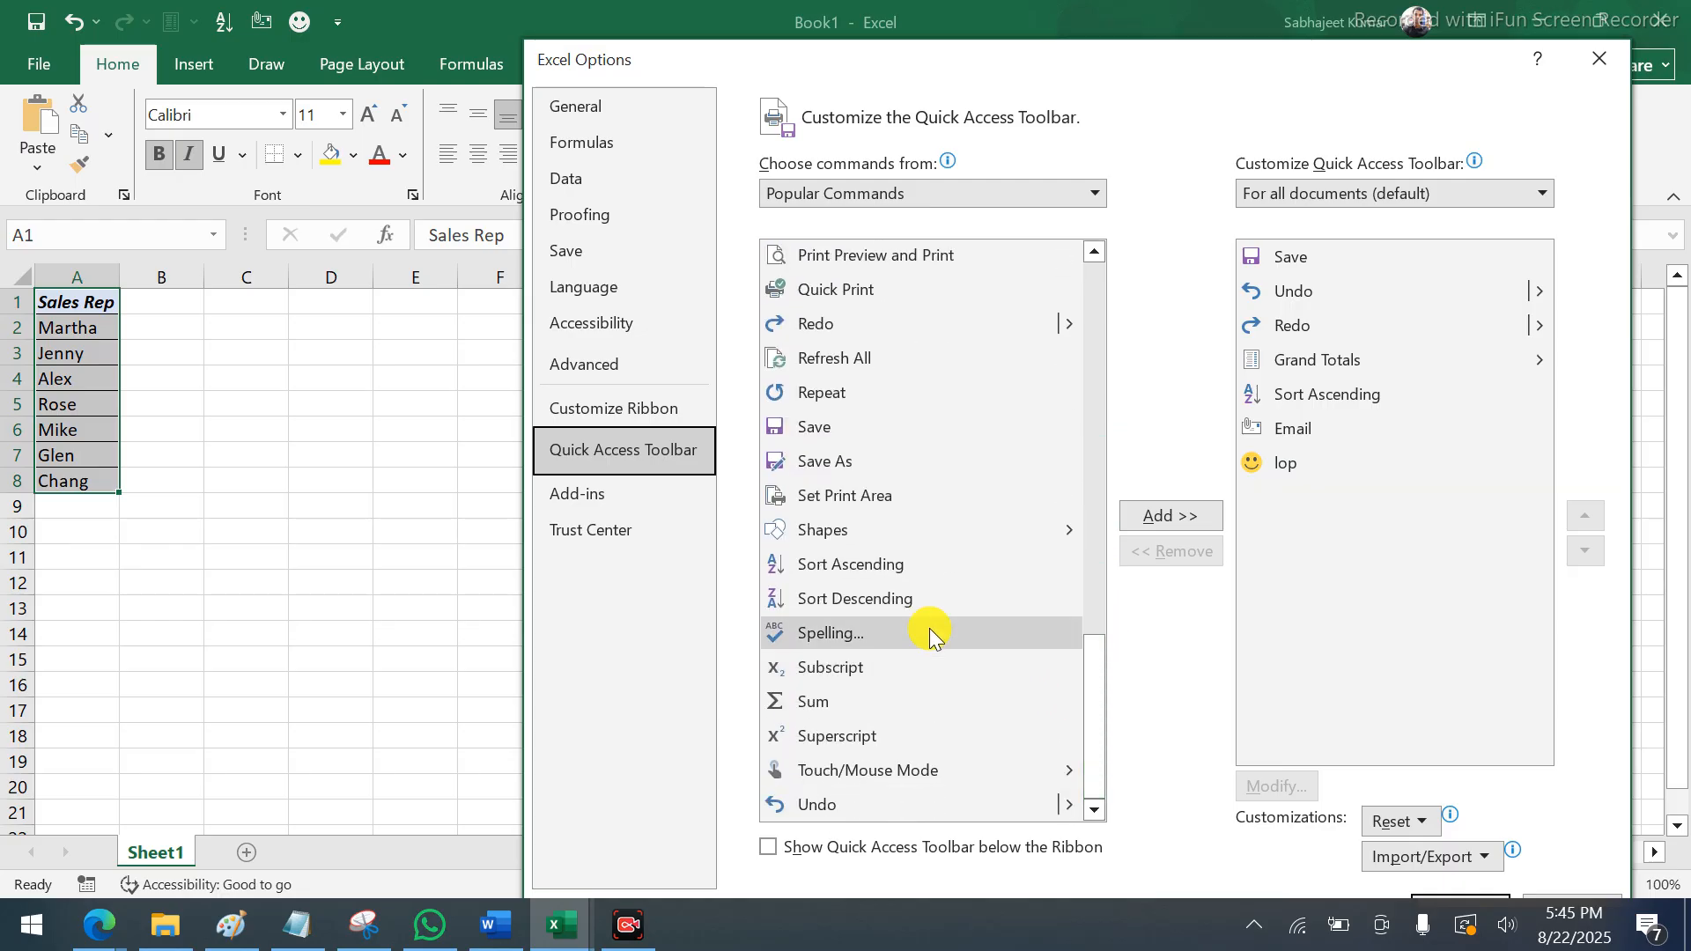
pyautogui.click(901, 597)
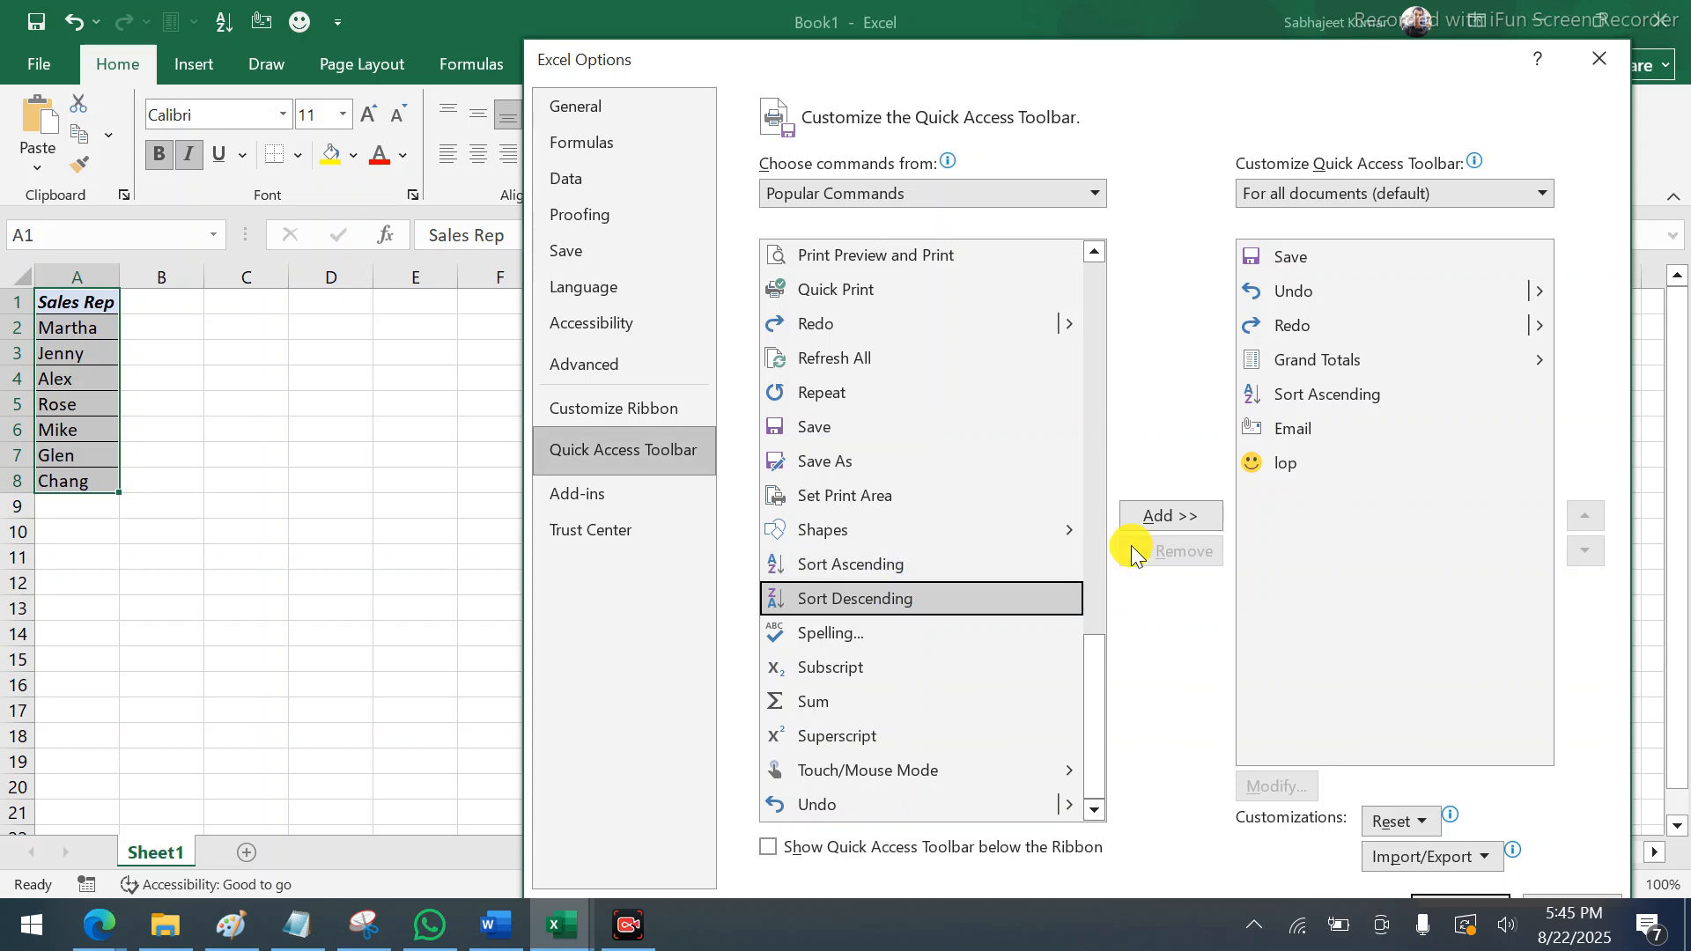
pyautogui.click(1150, 518)
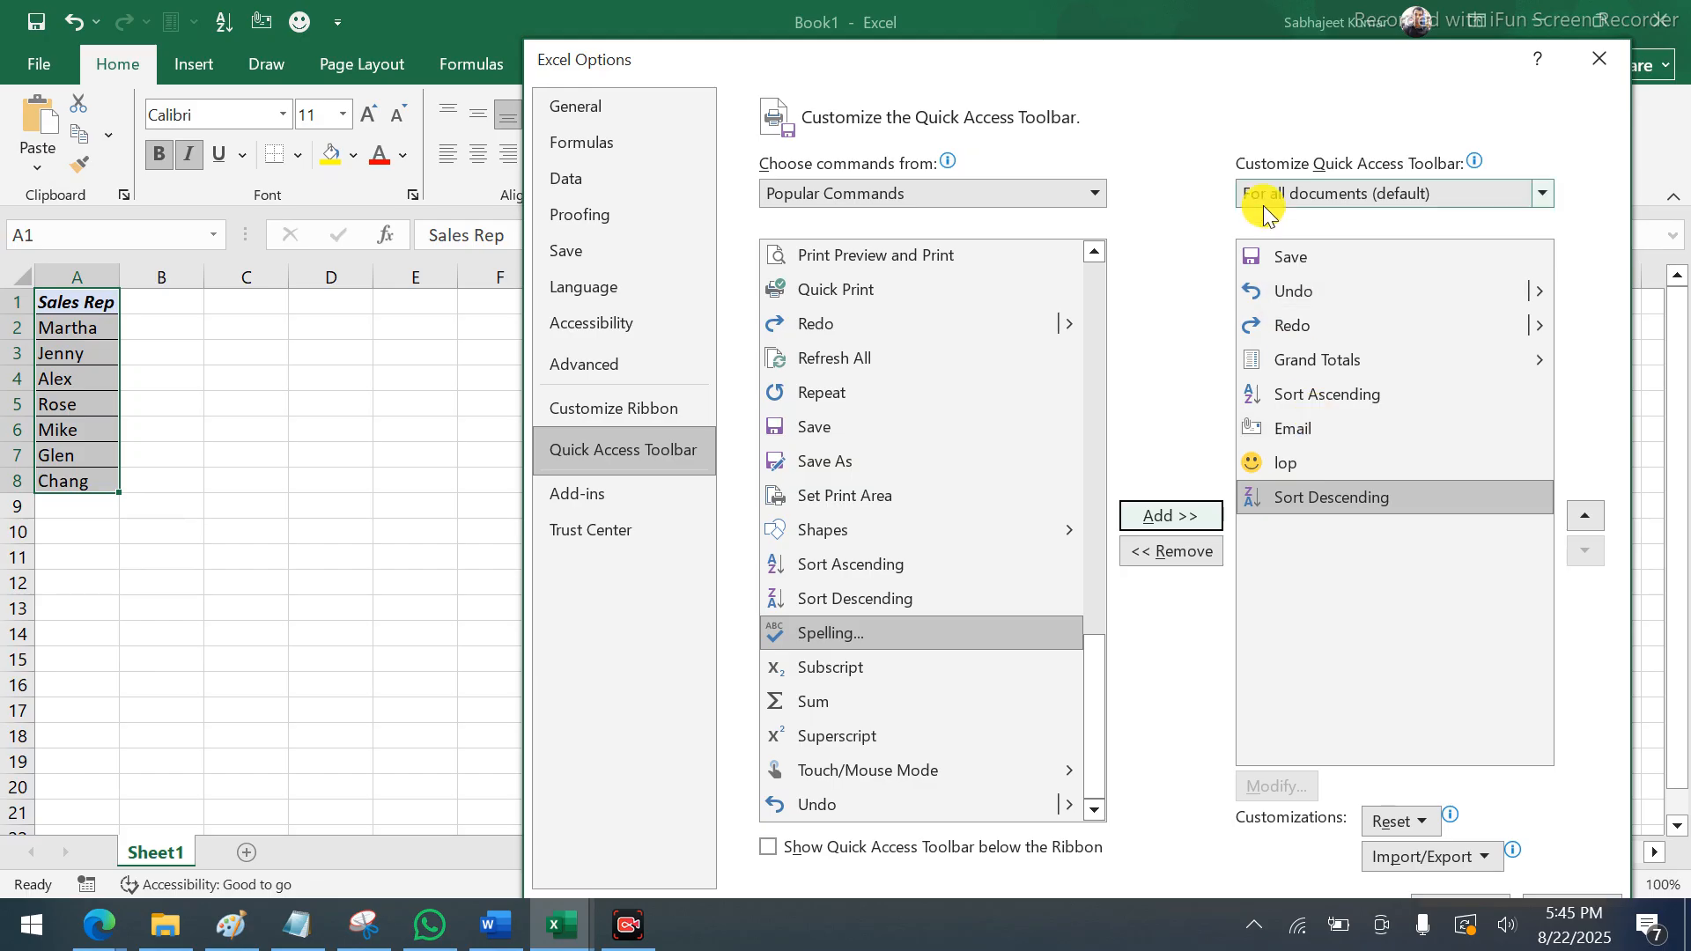
pyautogui.moveTo(1198, 49); pyautogui.dragTo(867, 41)
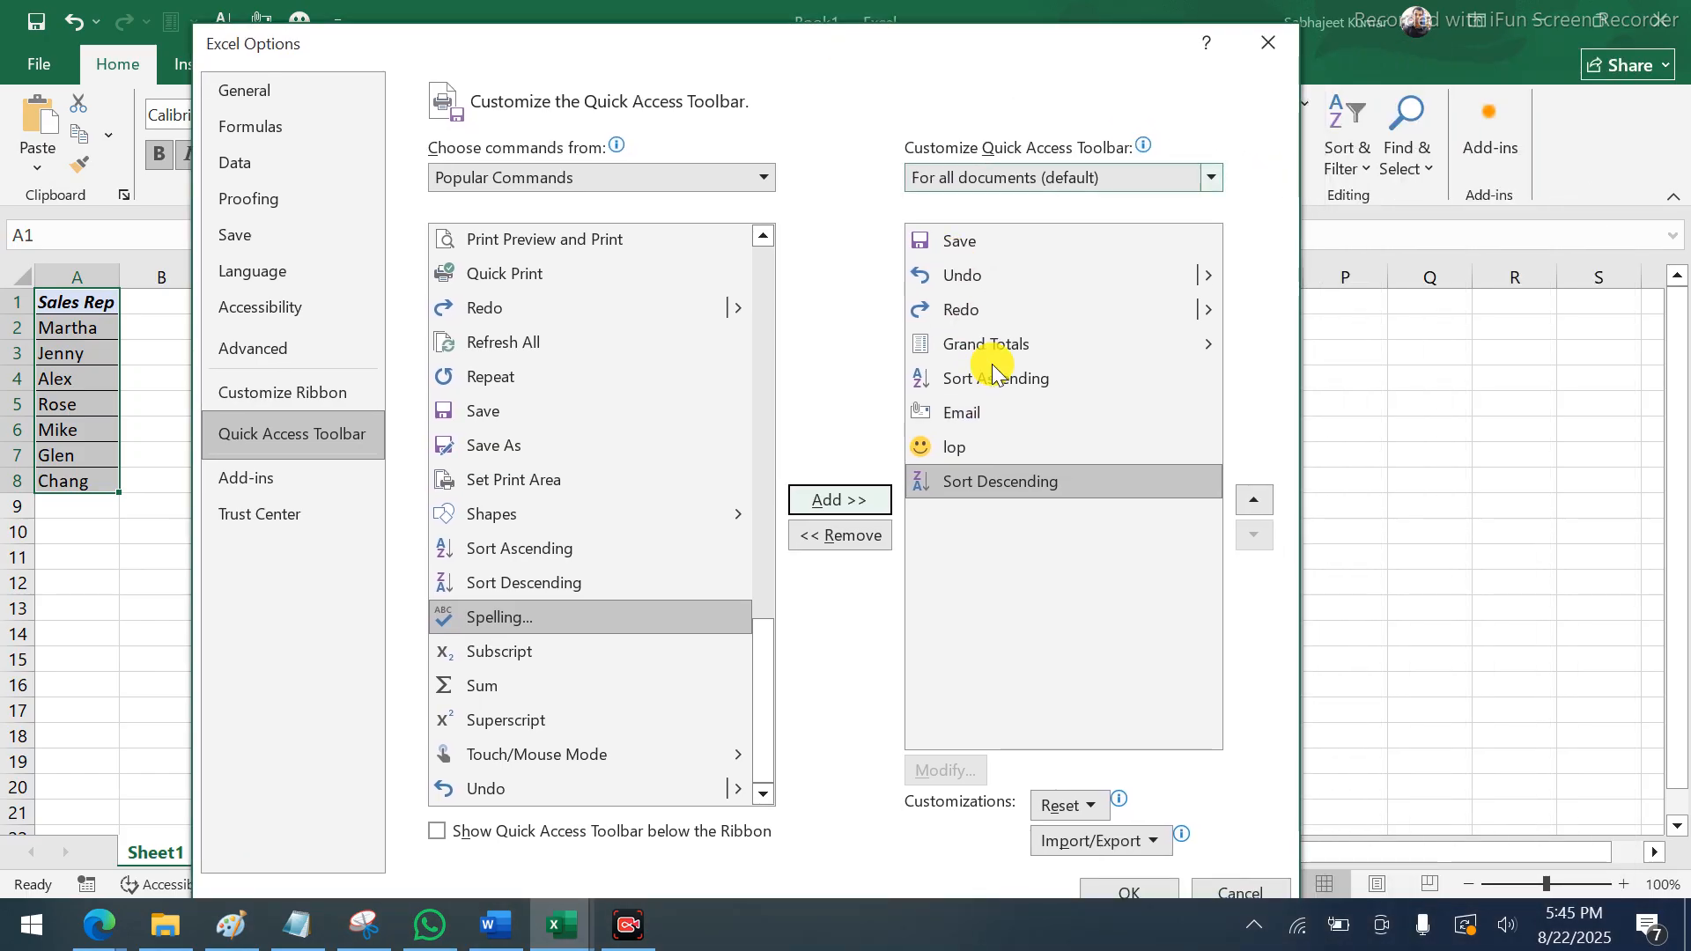
pyautogui.click(997, 453)
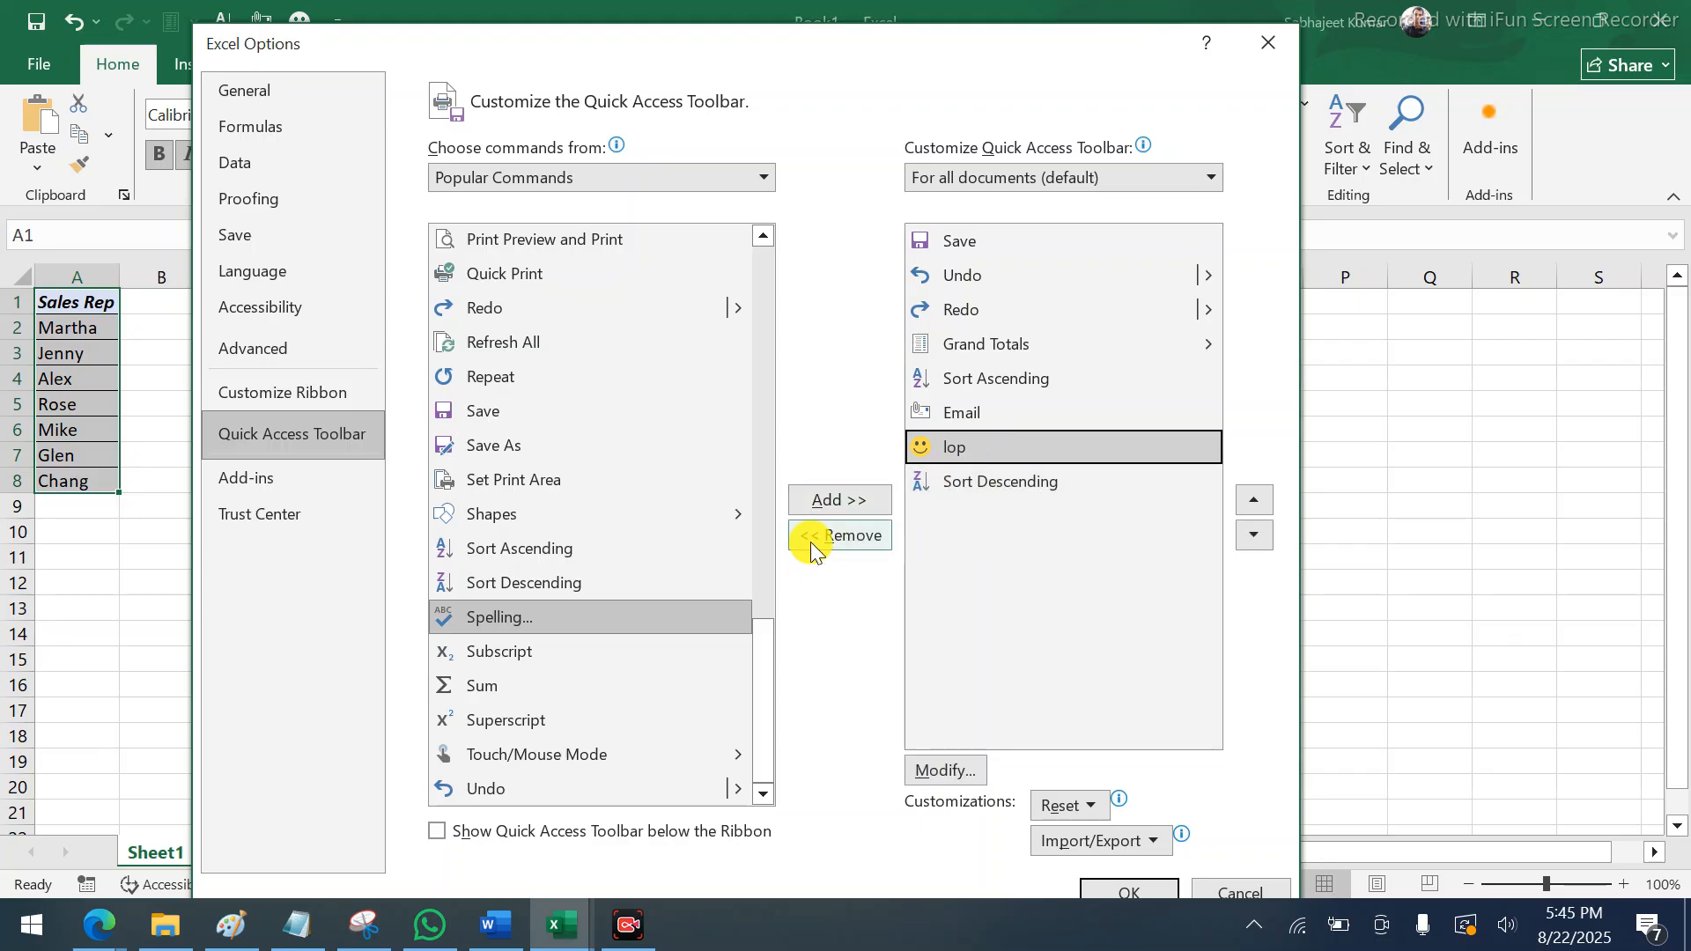
pyautogui.click(973, 480)
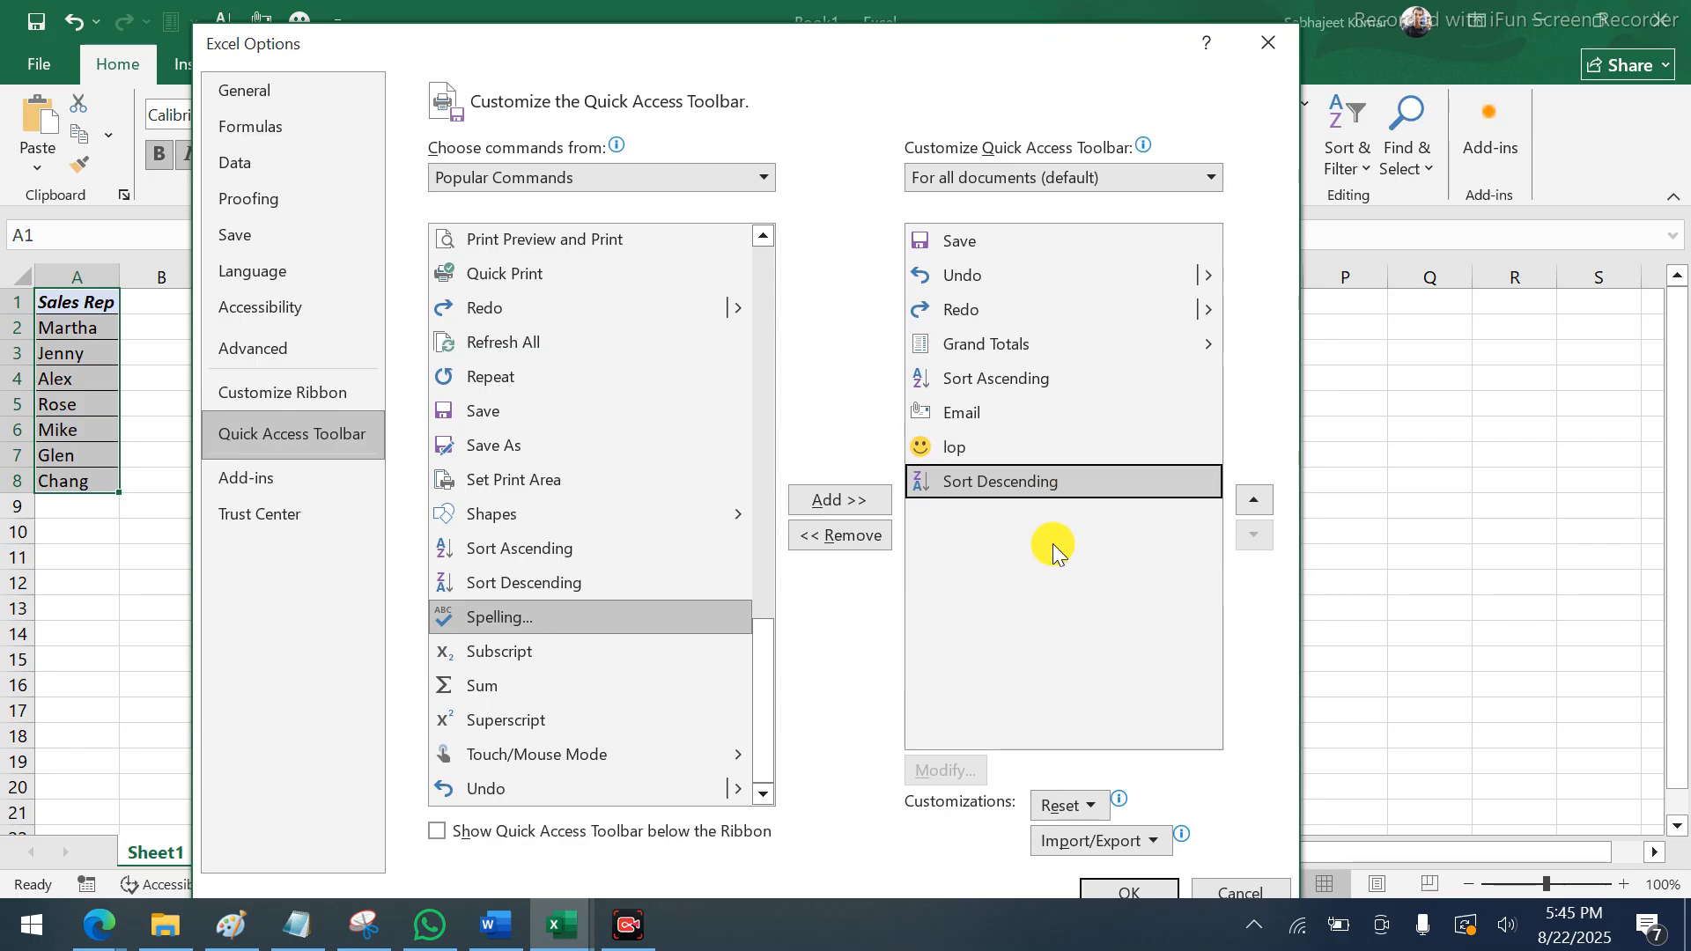
pyautogui.click(1120, 892)
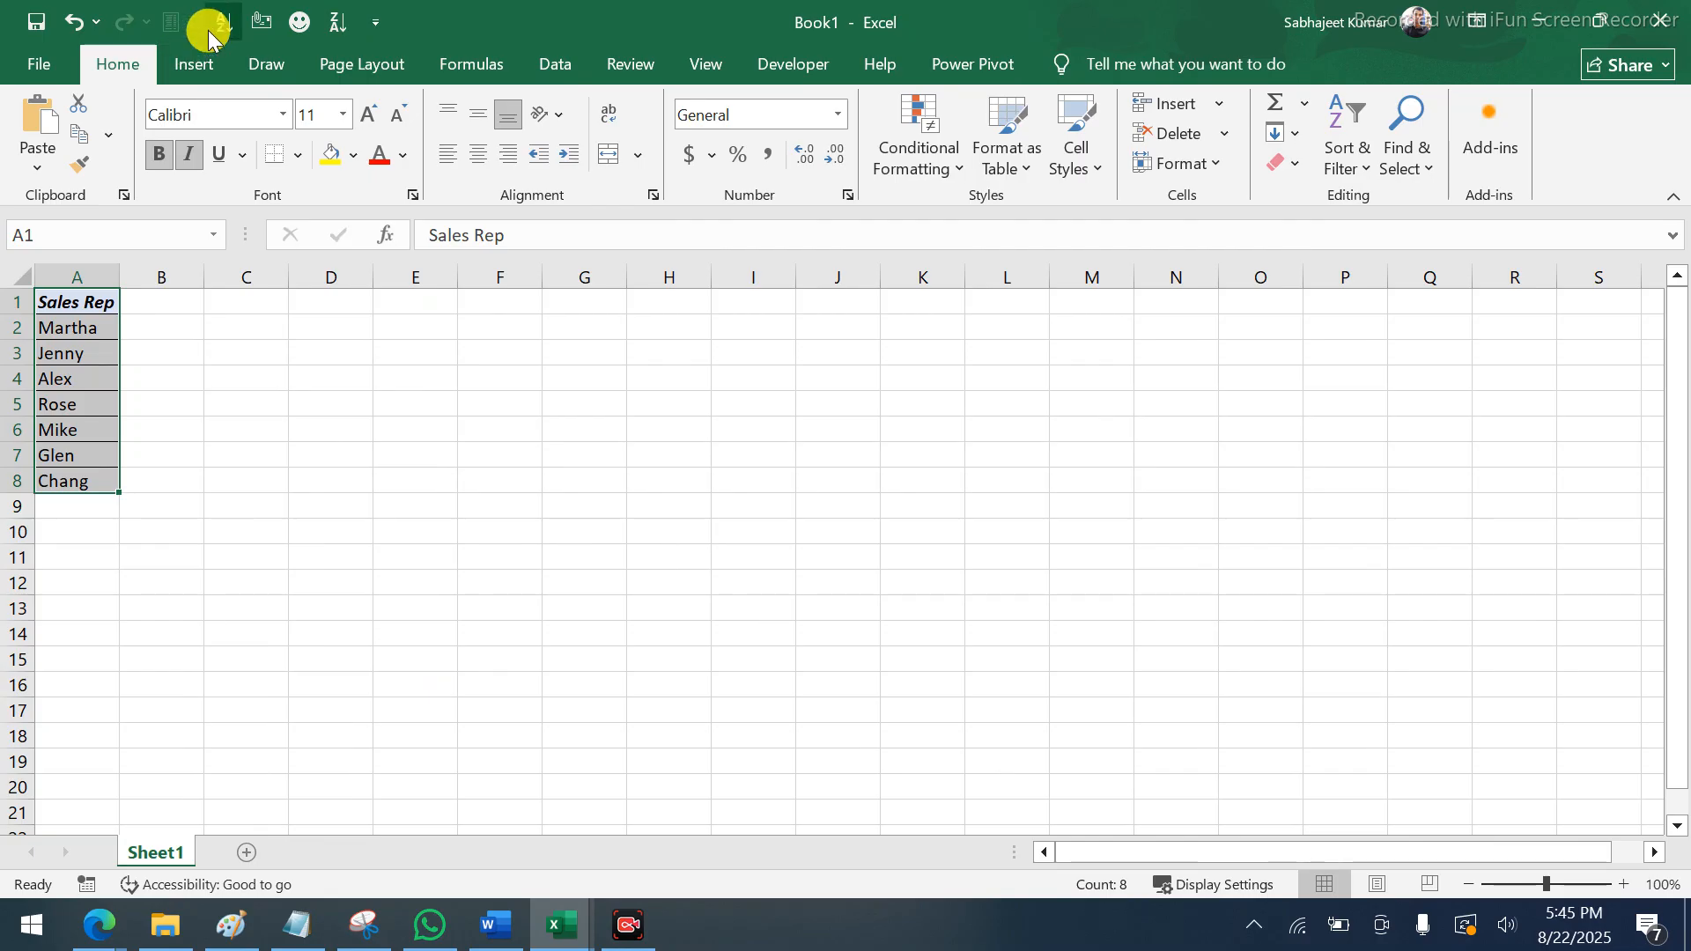
# Sort the Sales Rep names in descending order and back into ascending order with the Quick Access Toolbar commands, selecting names after each sort
pyautogui.click(339, 22)
pyautogui.moveTo(65, 325); pyautogui.dragTo(64, 476)
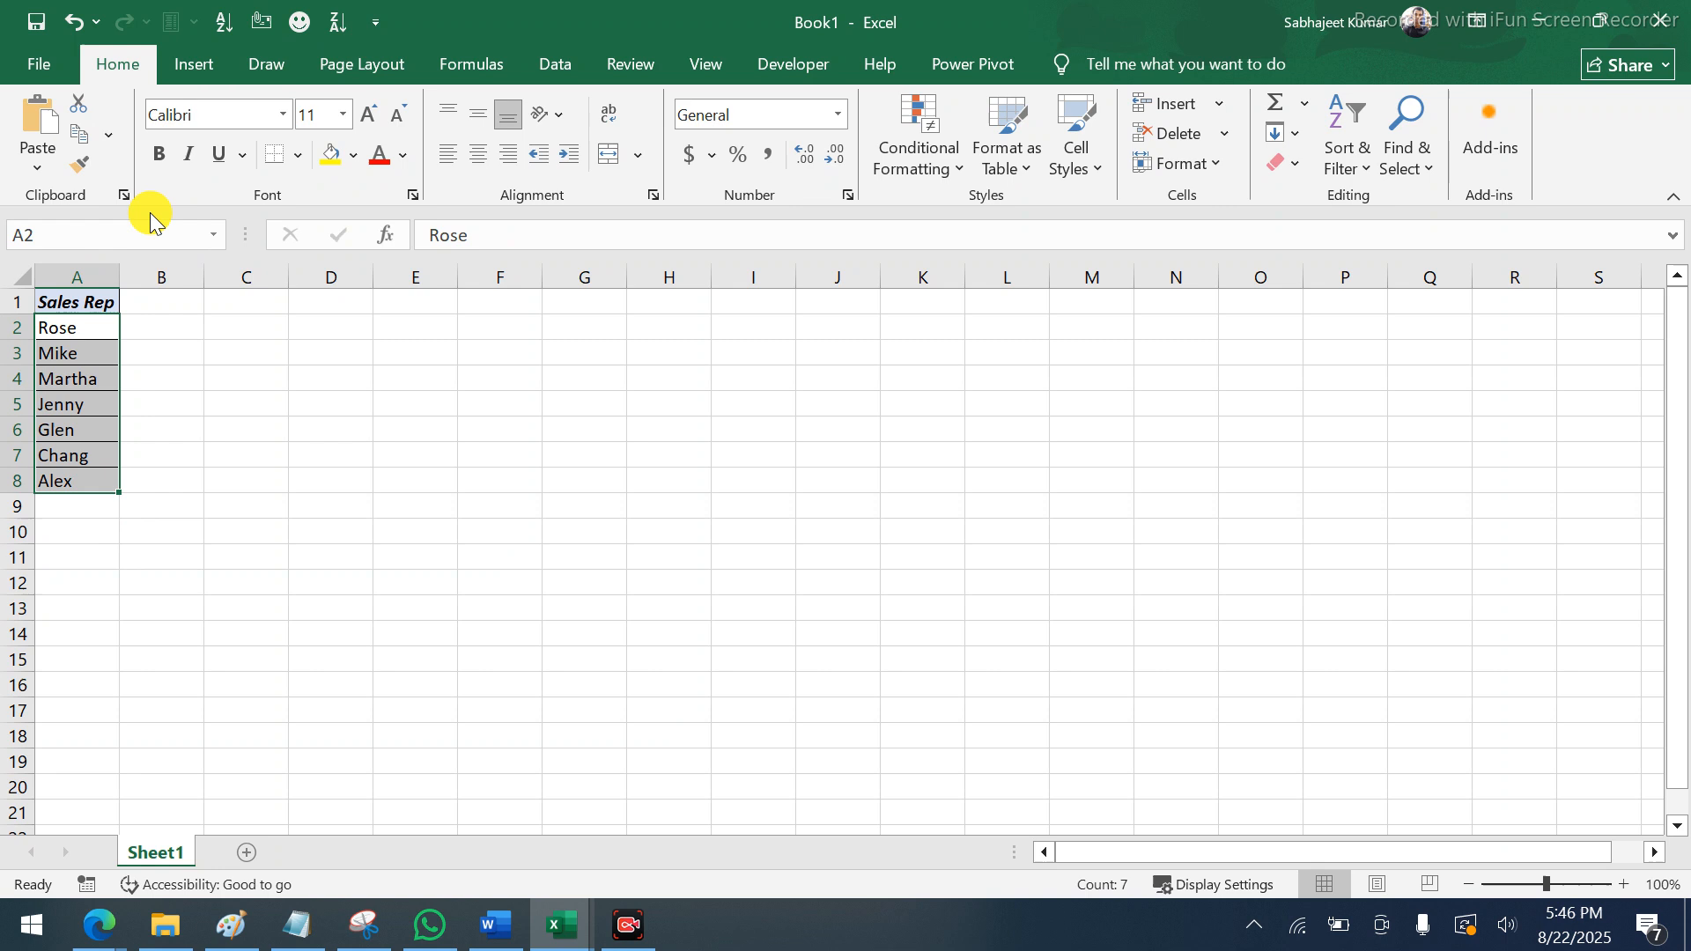
pyautogui.click(84, 379)
pyautogui.click(220, 21)
pyautogui.moveTo(79, 330); pyautogui.dragTo(72, 435)
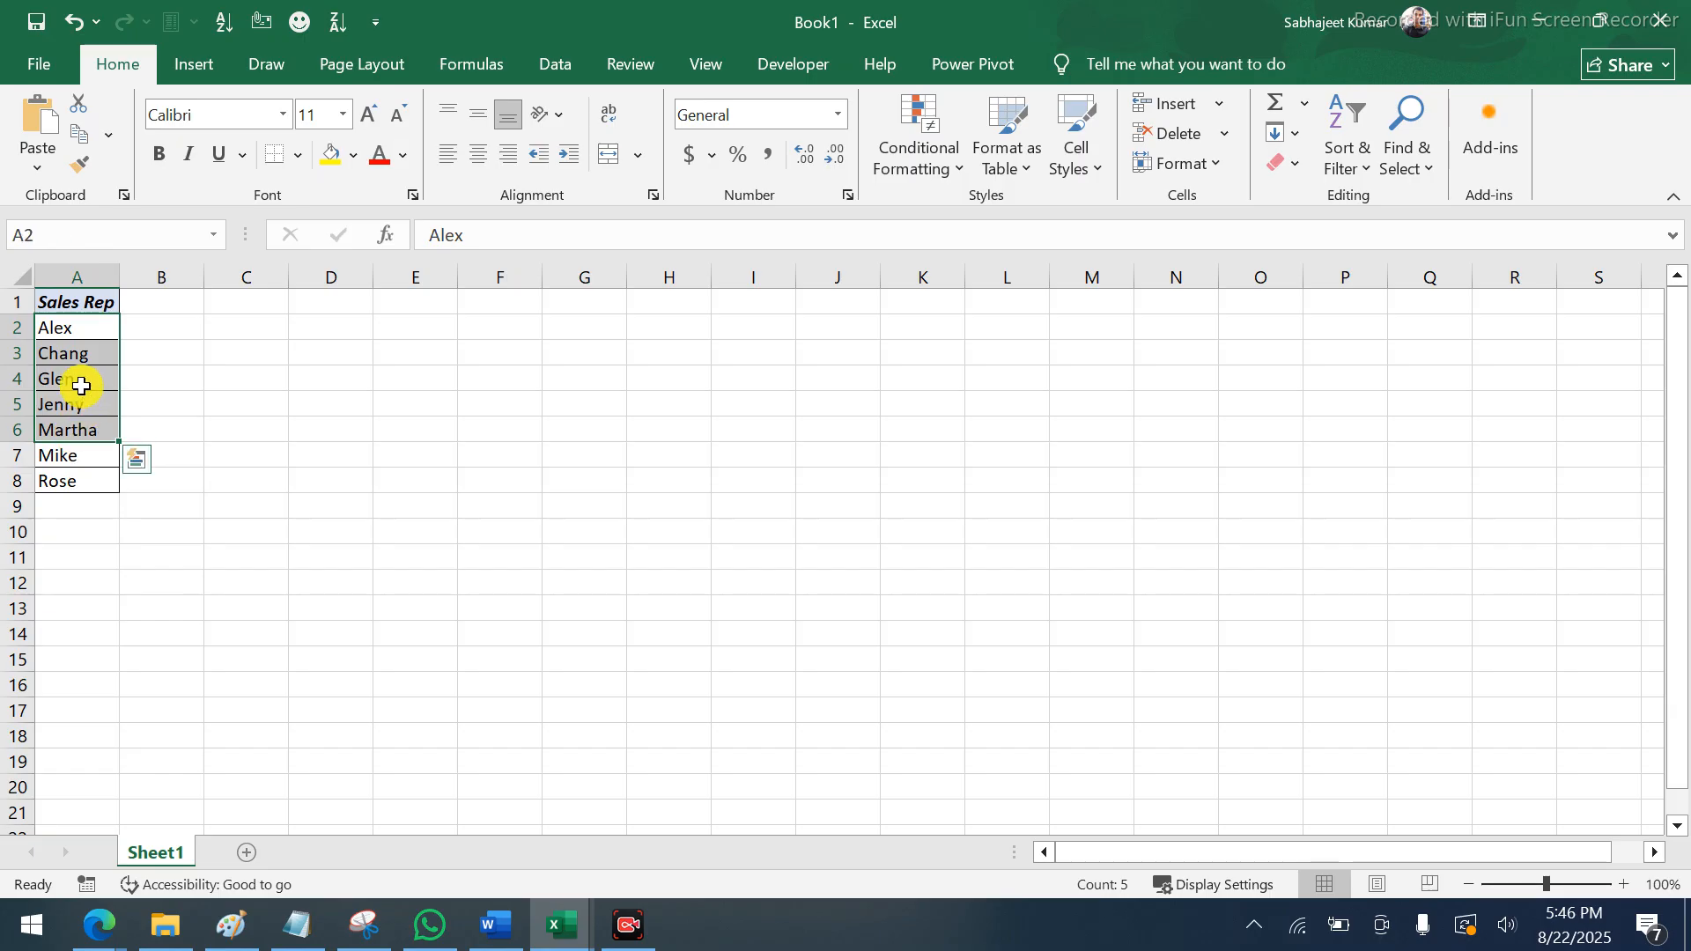
pyautogui.click(77, 324)
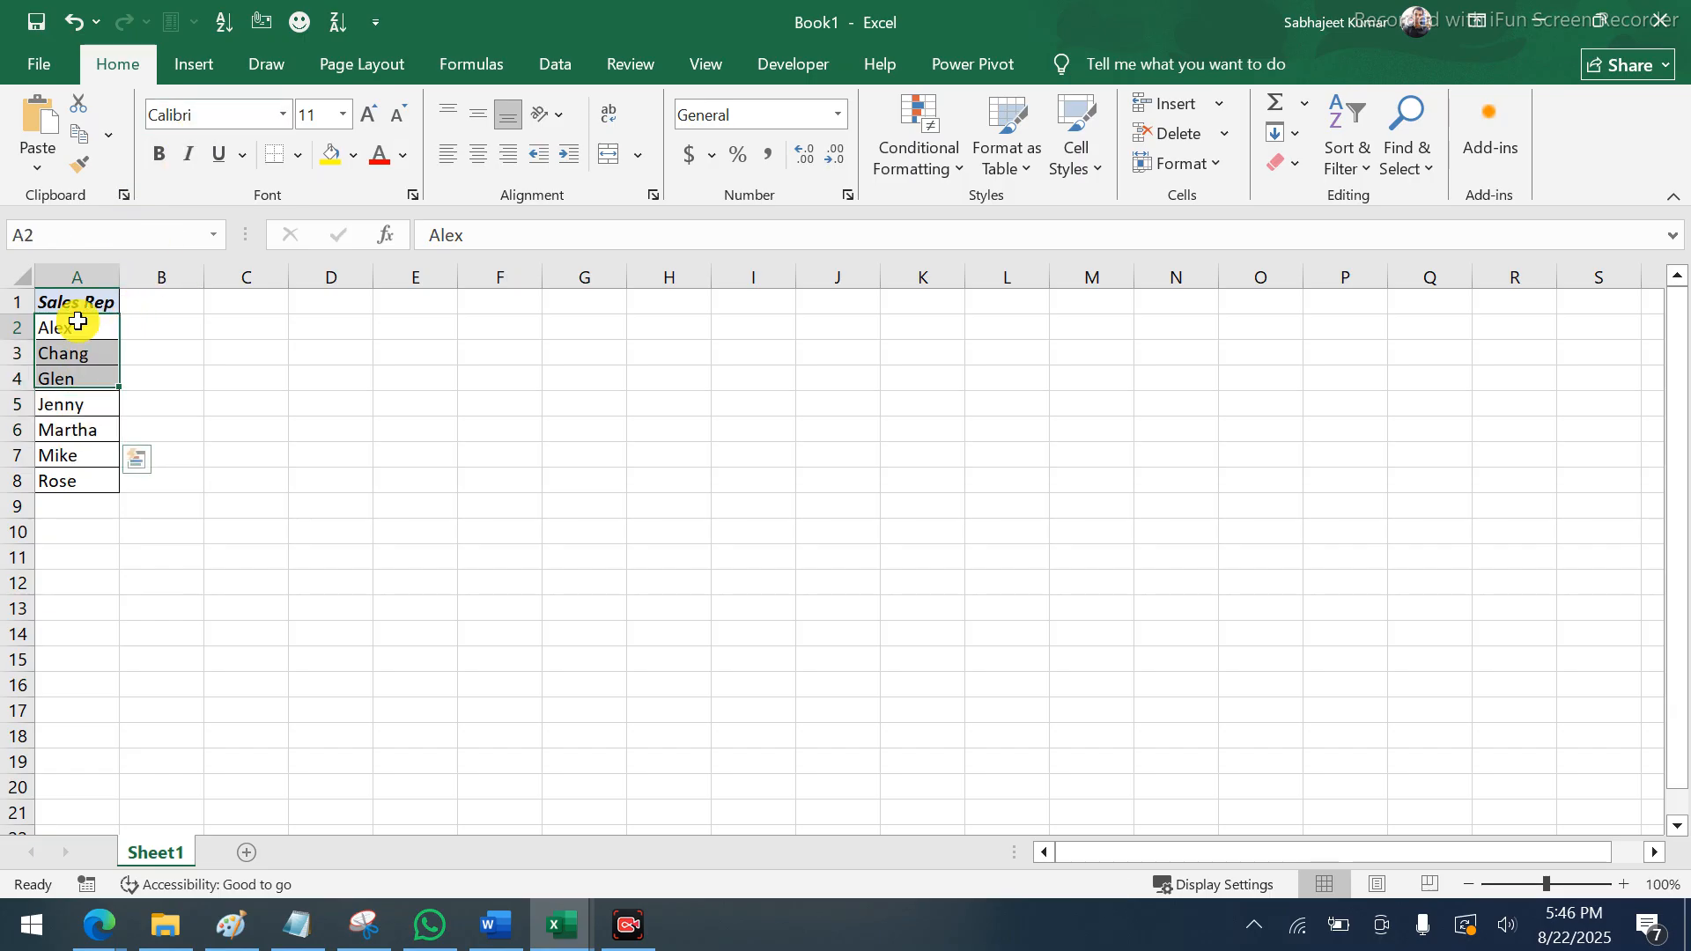
# Sort the Sales Rep names in descending order and back into ascending order with the ribbon's sort commands
pyautogui.click(554, 67)
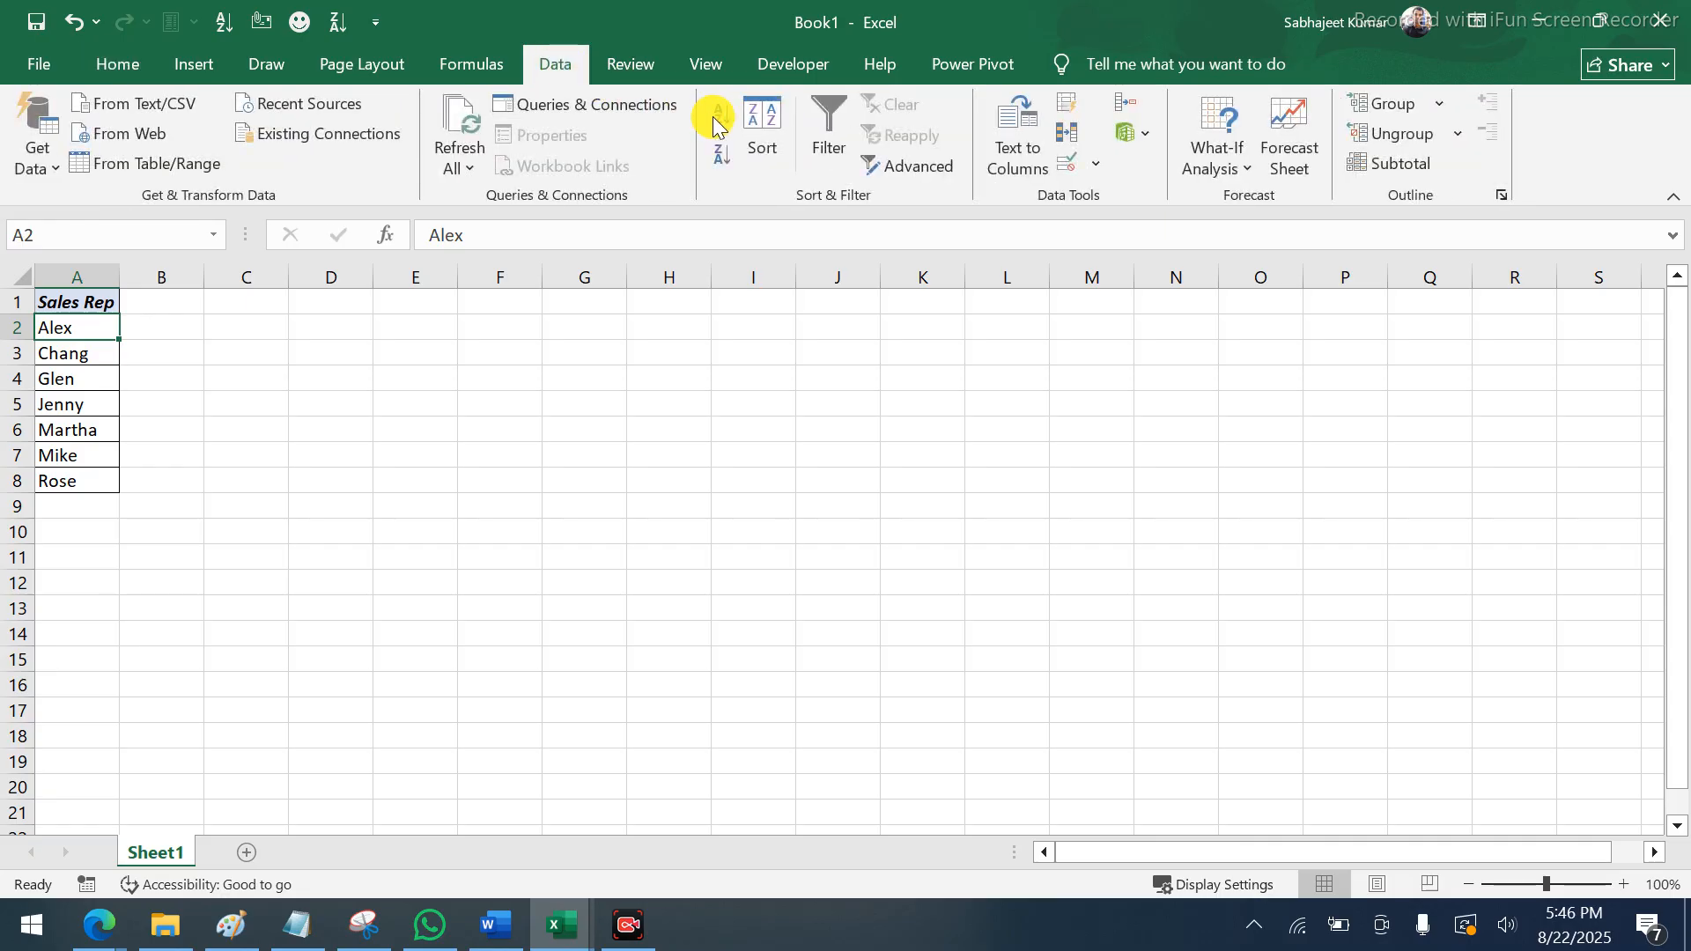
pyautogui.click(720, 155)
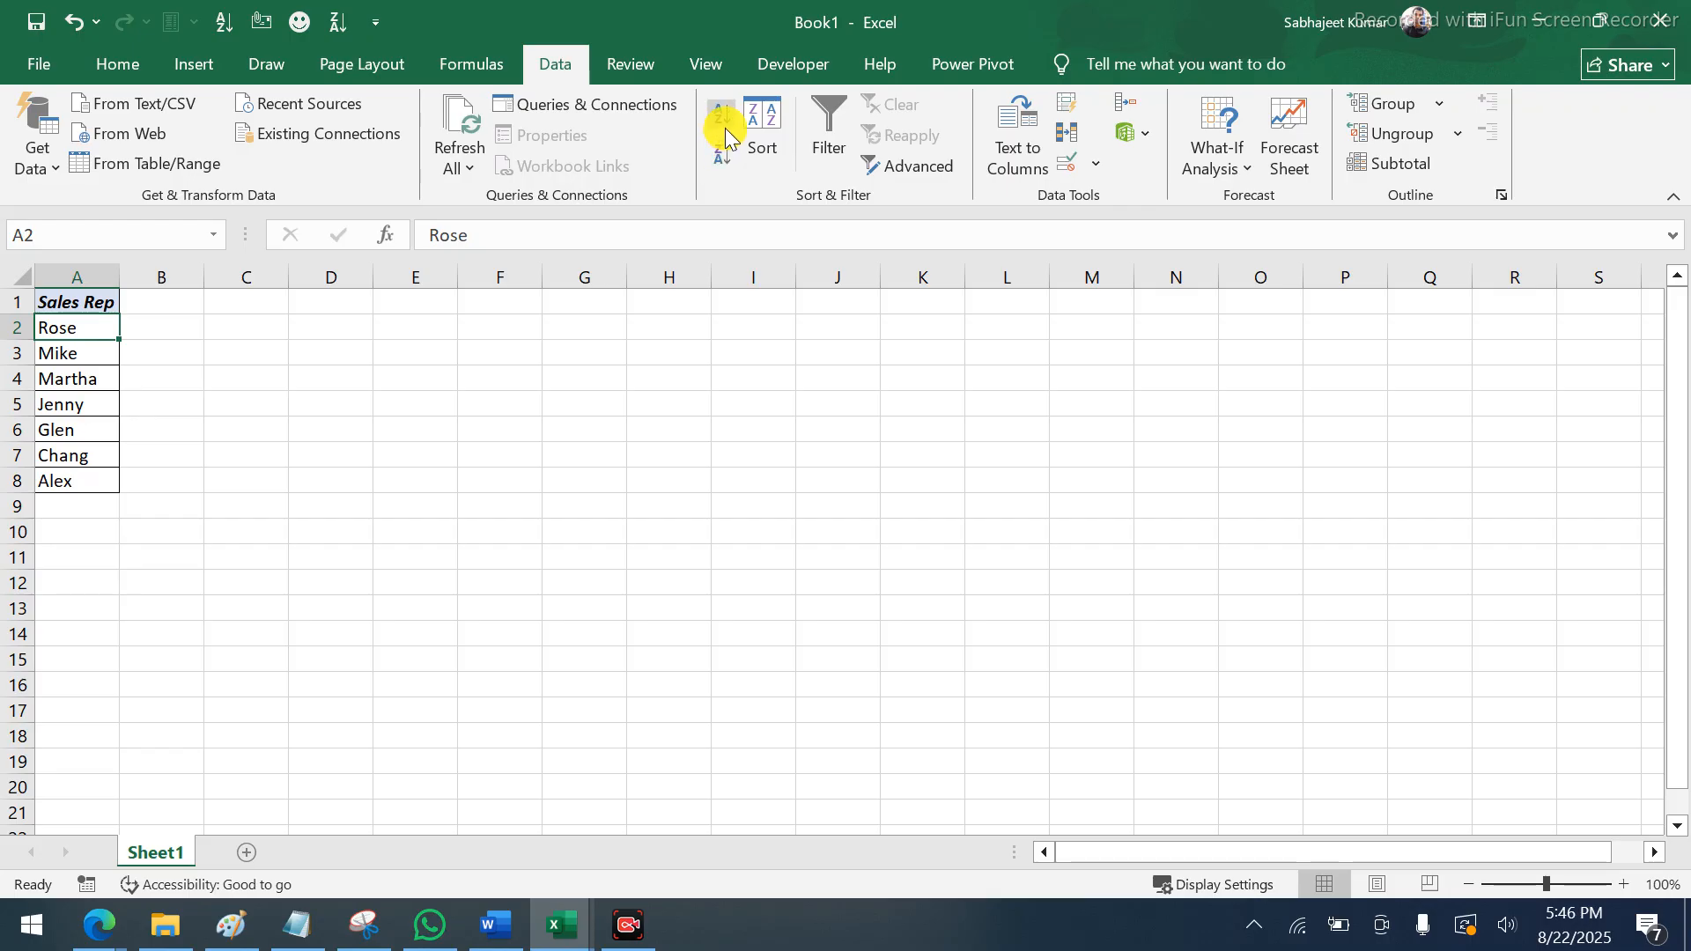
pyautogui.click(726, 129)
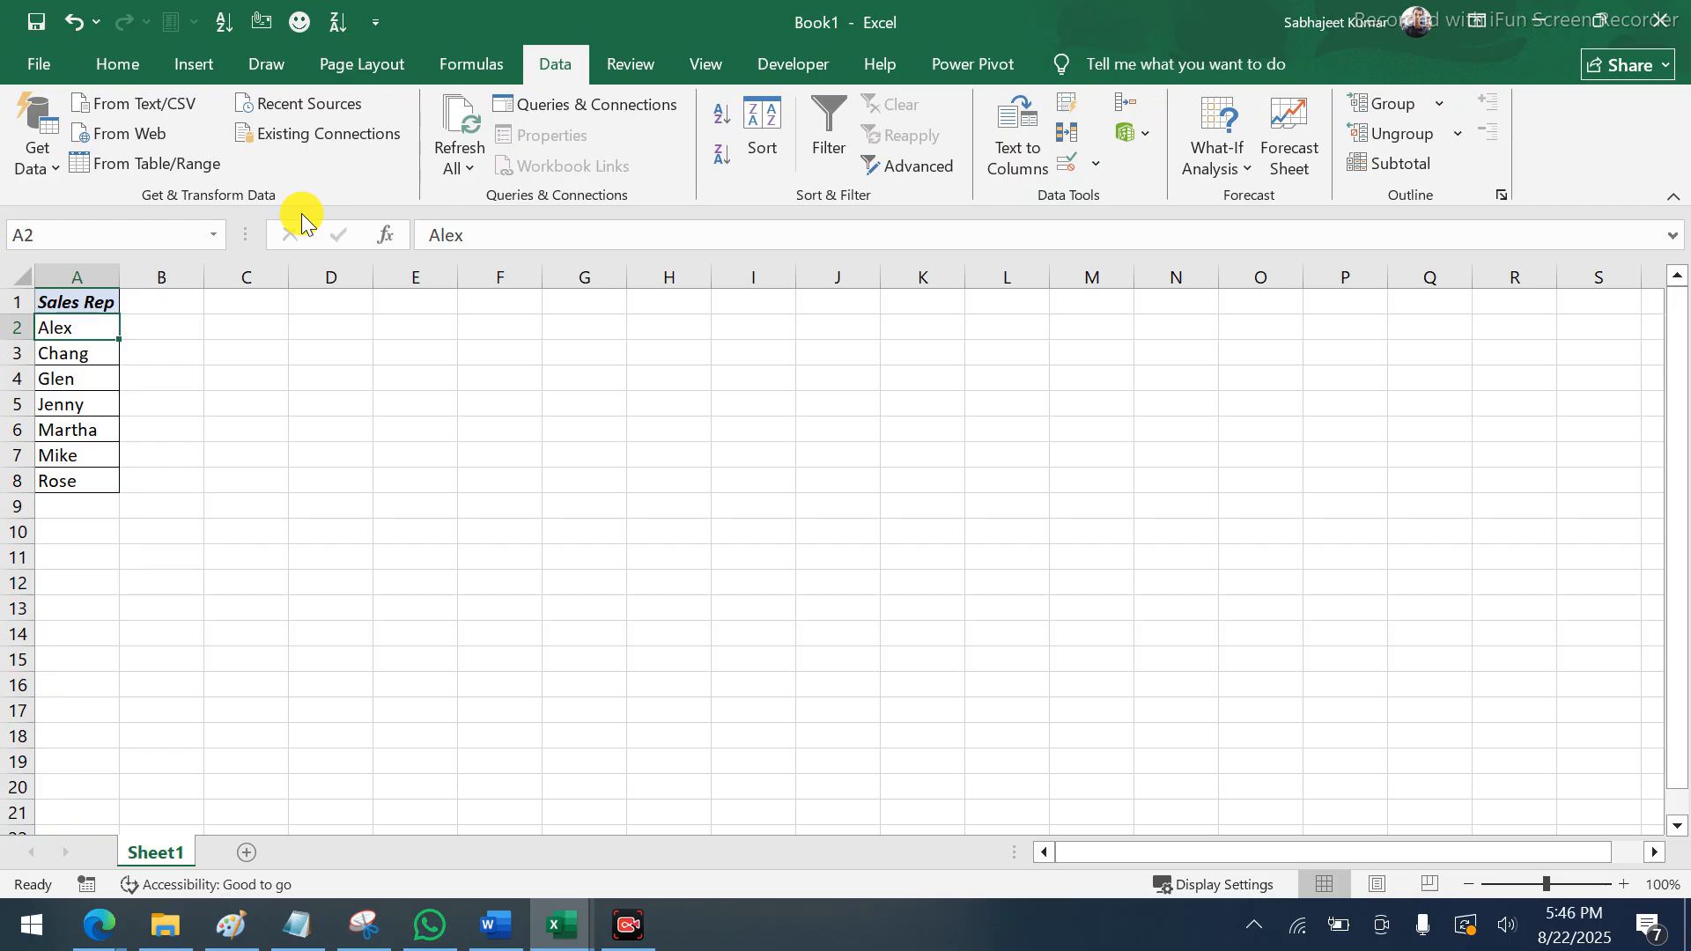
pyautogui.click(128, 79)
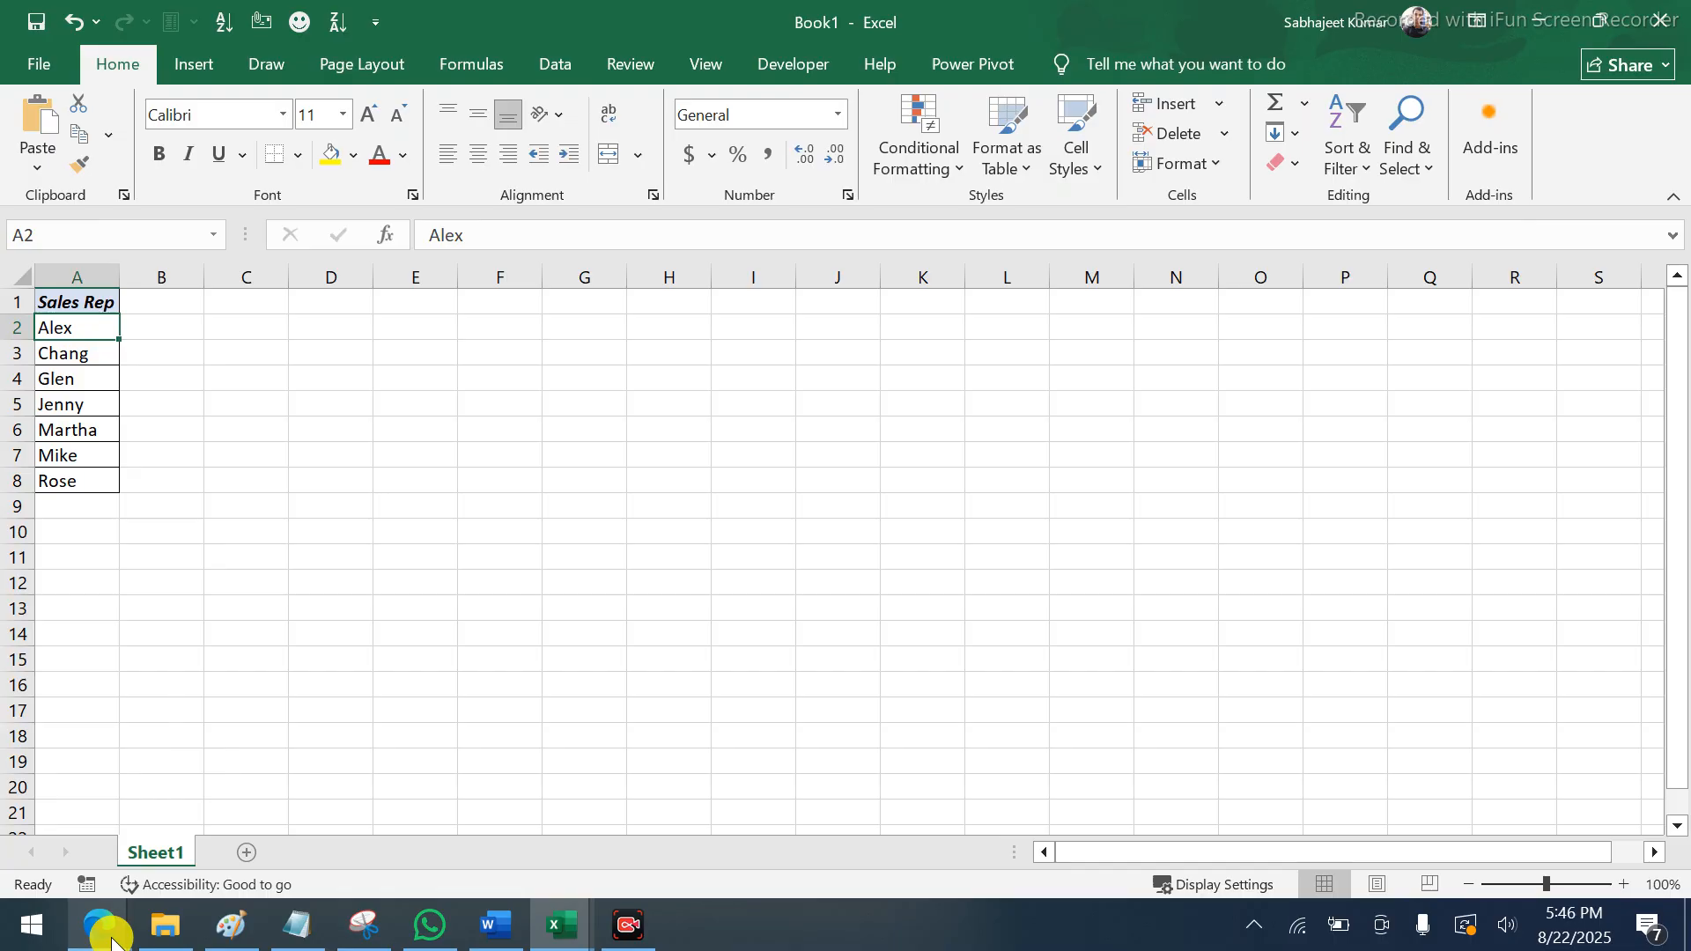
# Switch to the browser and read the Excel Features module's topics on the WiFi Learning Microsoft-professional-excel course page
pyautogui.moveTo(119, 938)
pyautogui.click(128, 832)
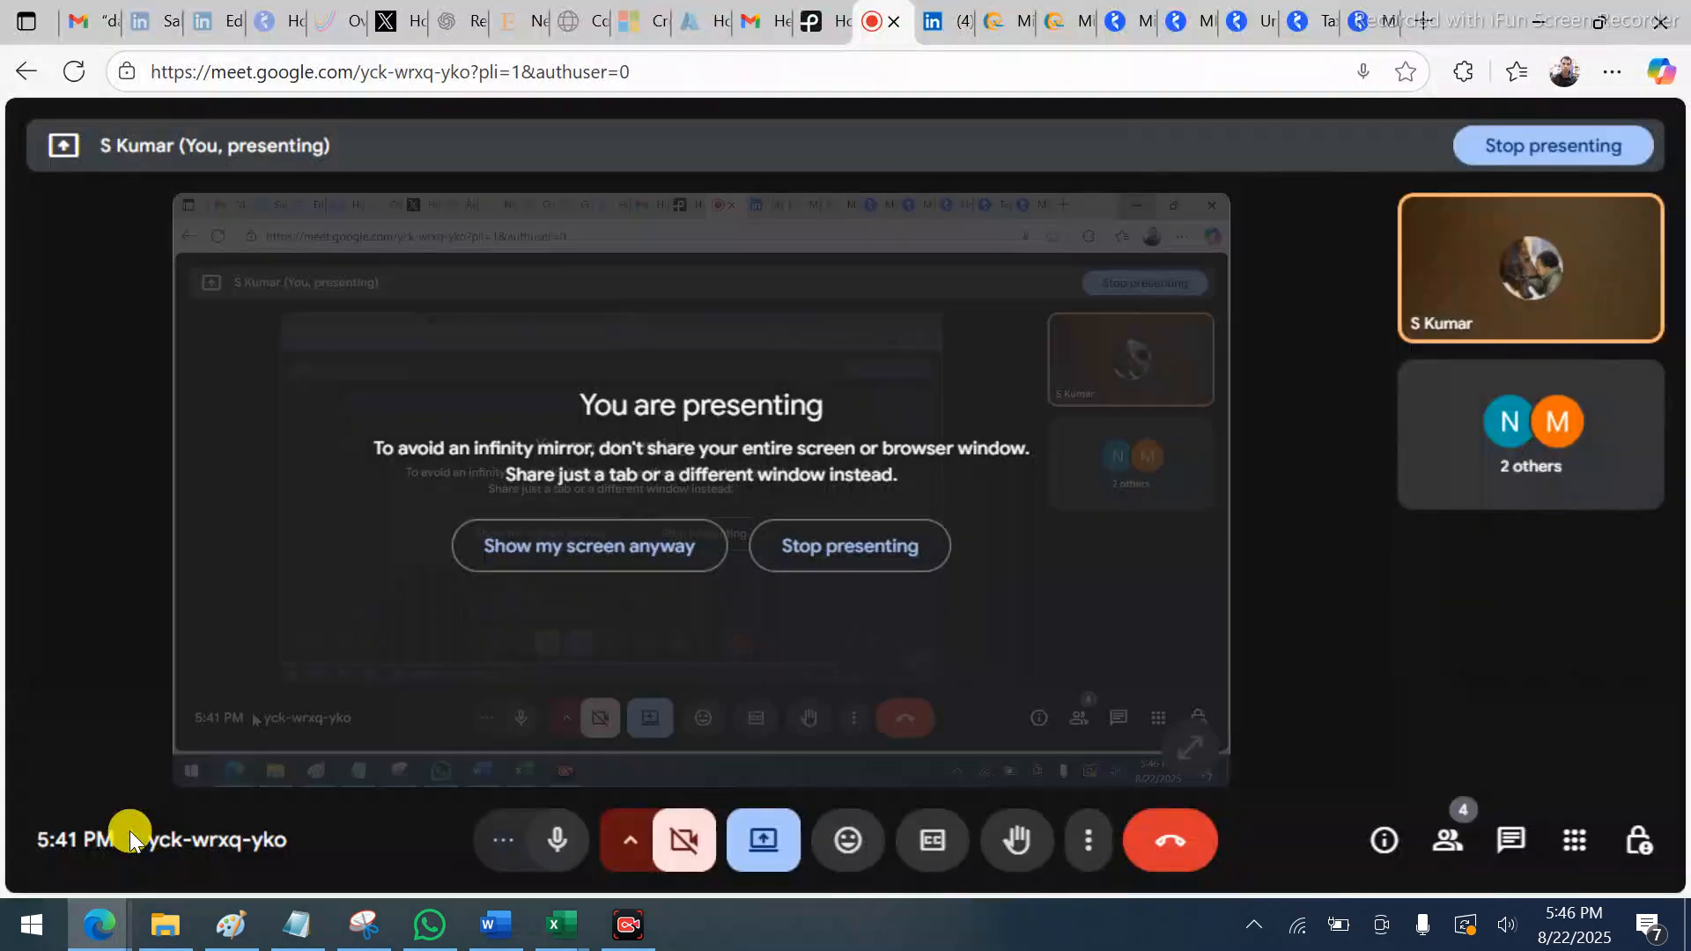
pyautogui.click(995, 22)
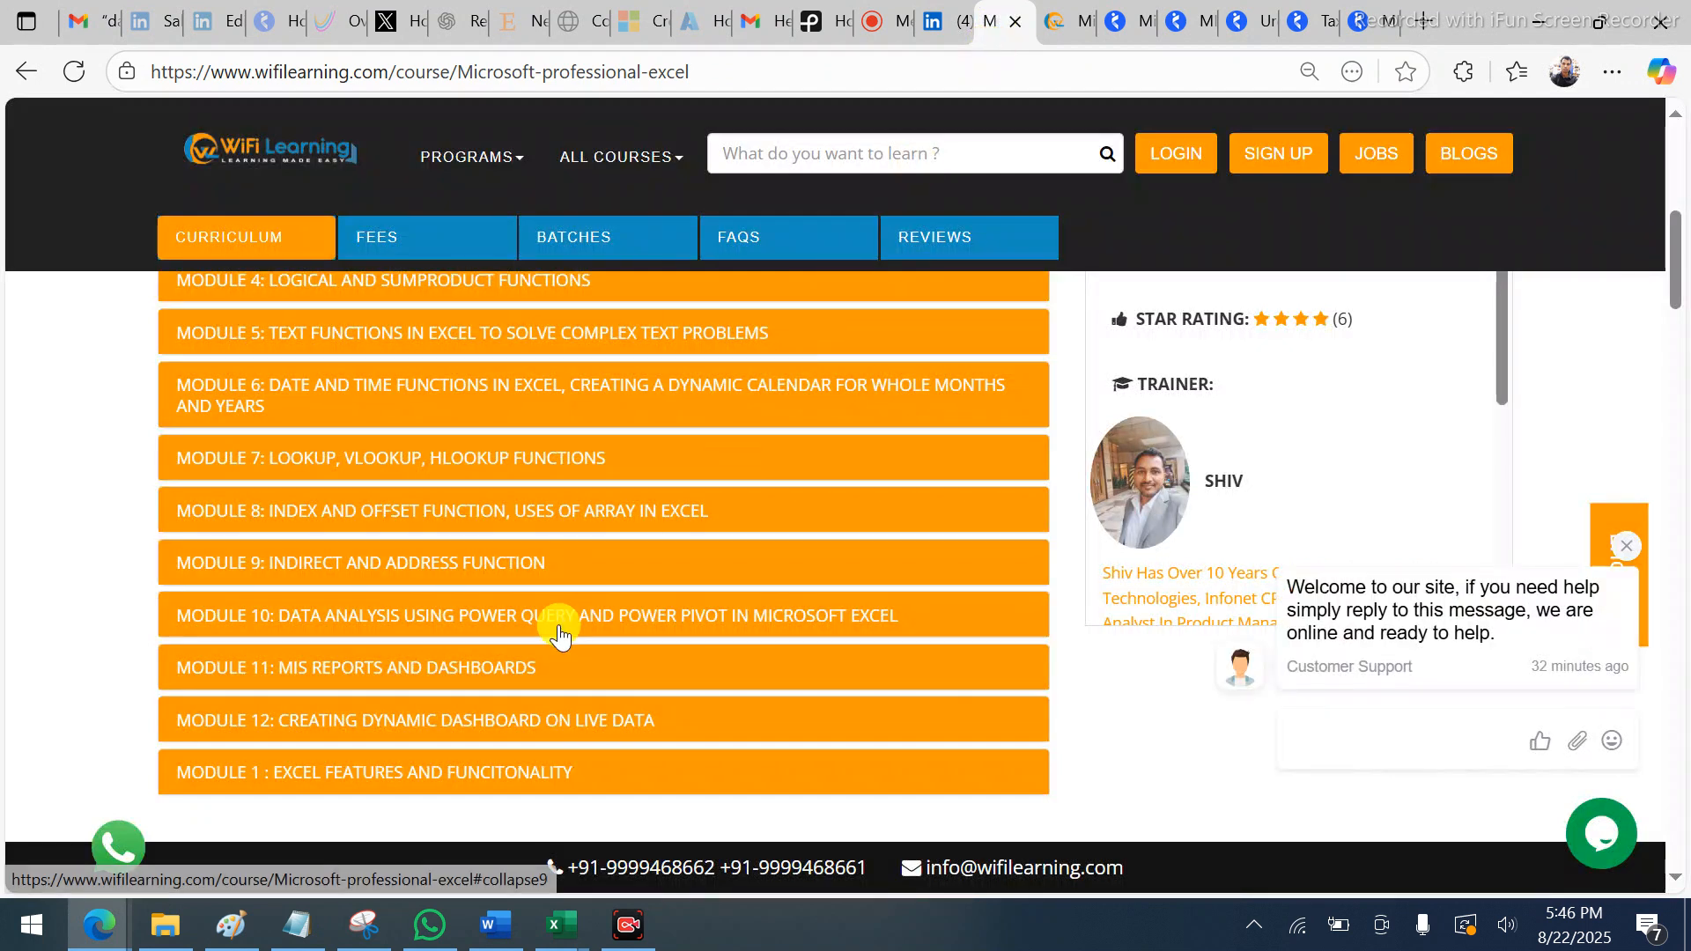
pyautogui.click(447, 787)
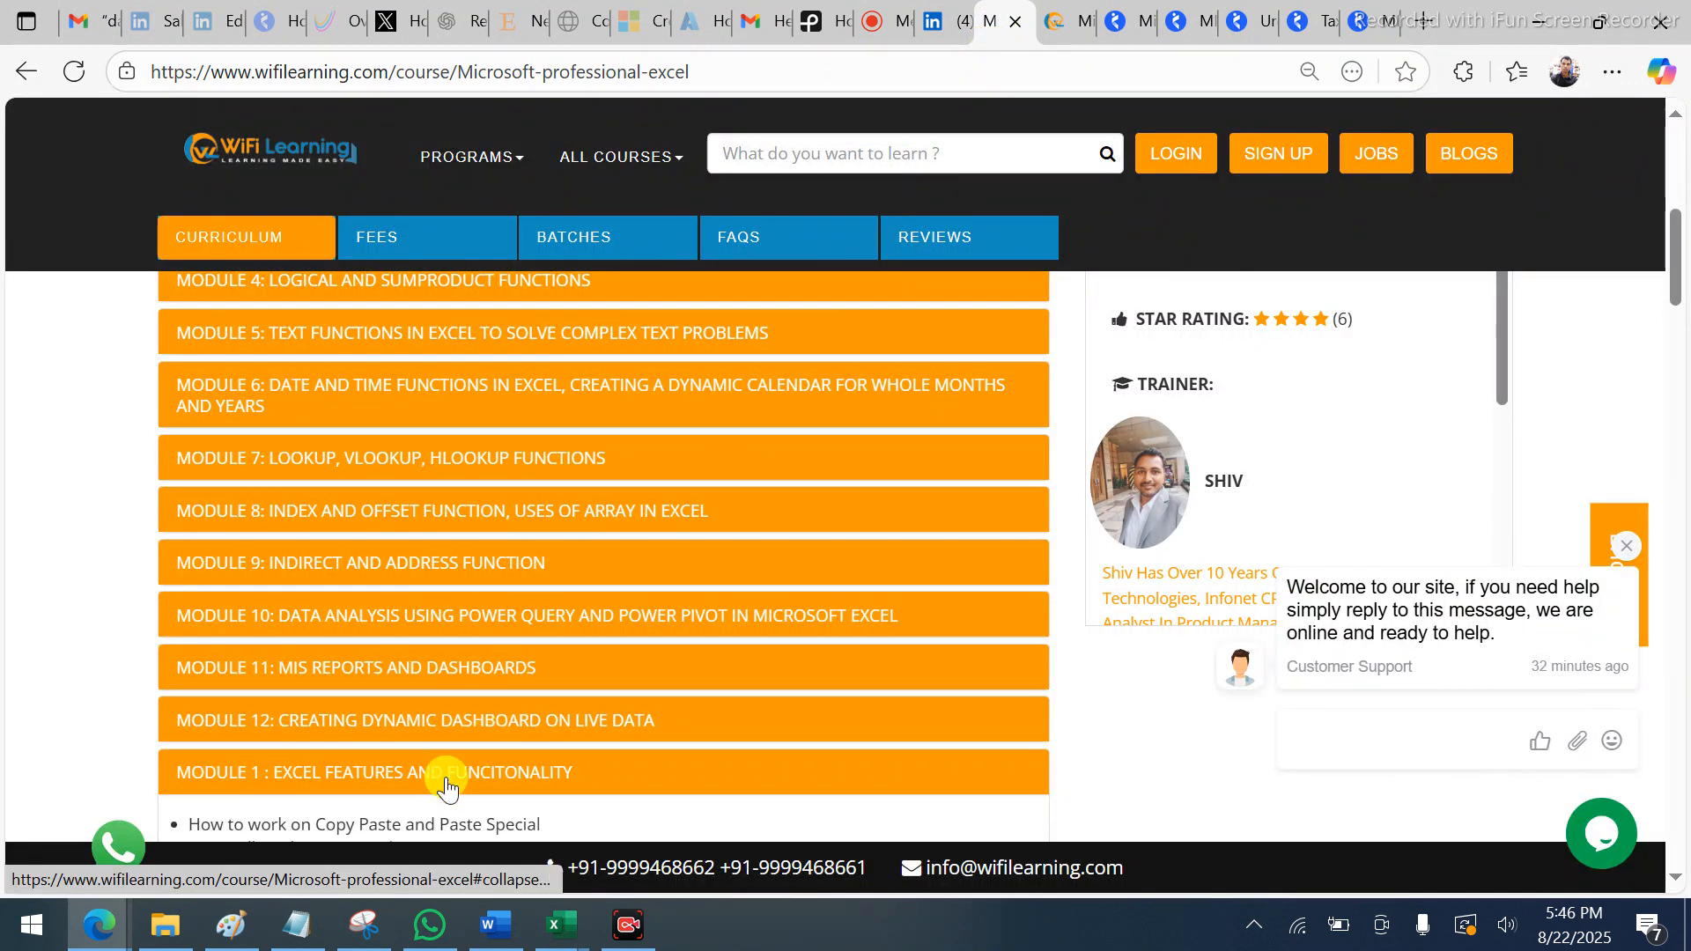
pyautogui.scroll(-3, 446, 777)
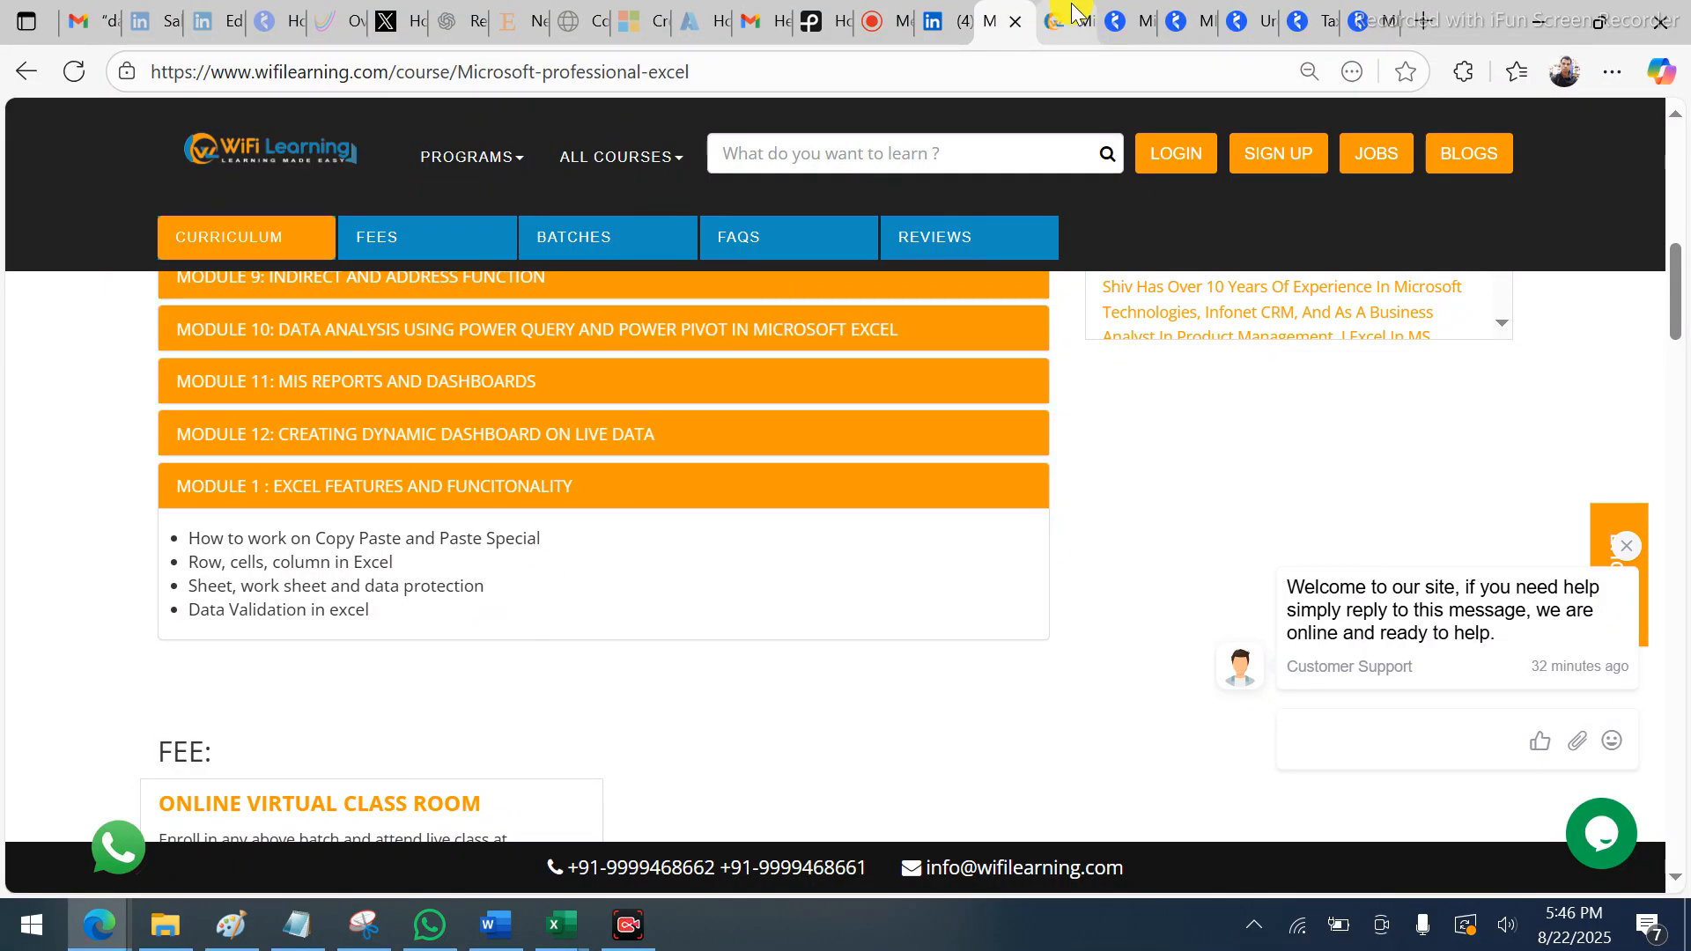
# Expand Module 1 on the Microsoft advanced Excel course page and highlight the topic Copy/Paste, Paste Special
pyautogui.click(1058, 26)
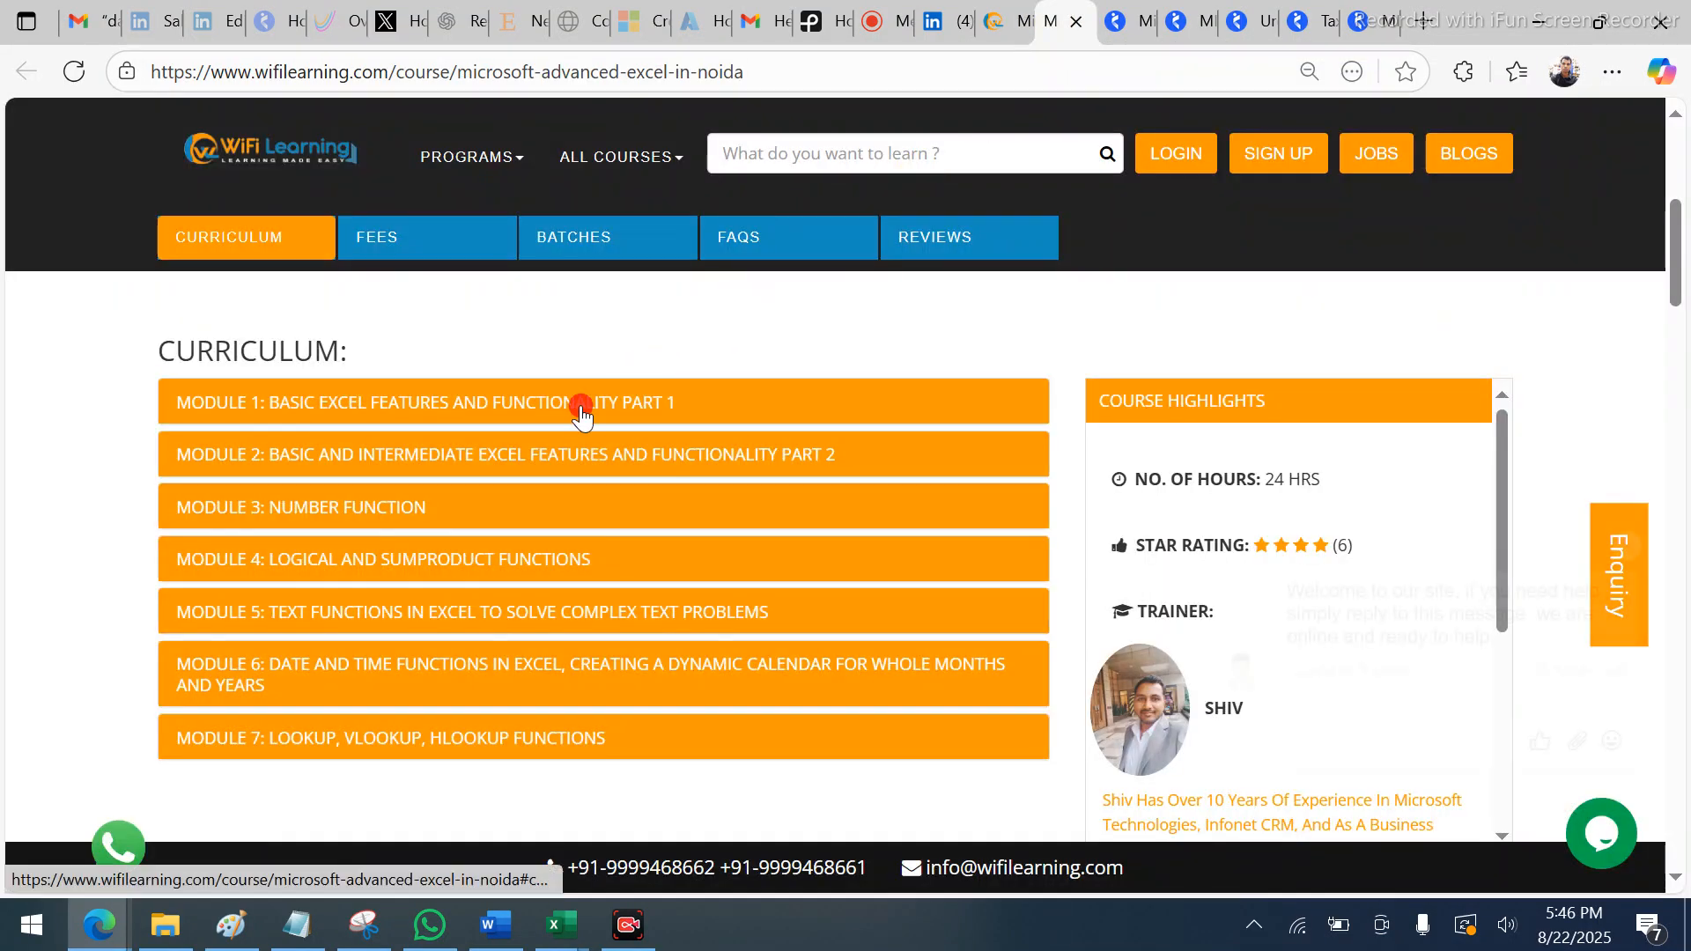
pyautogui.click(631, 398)
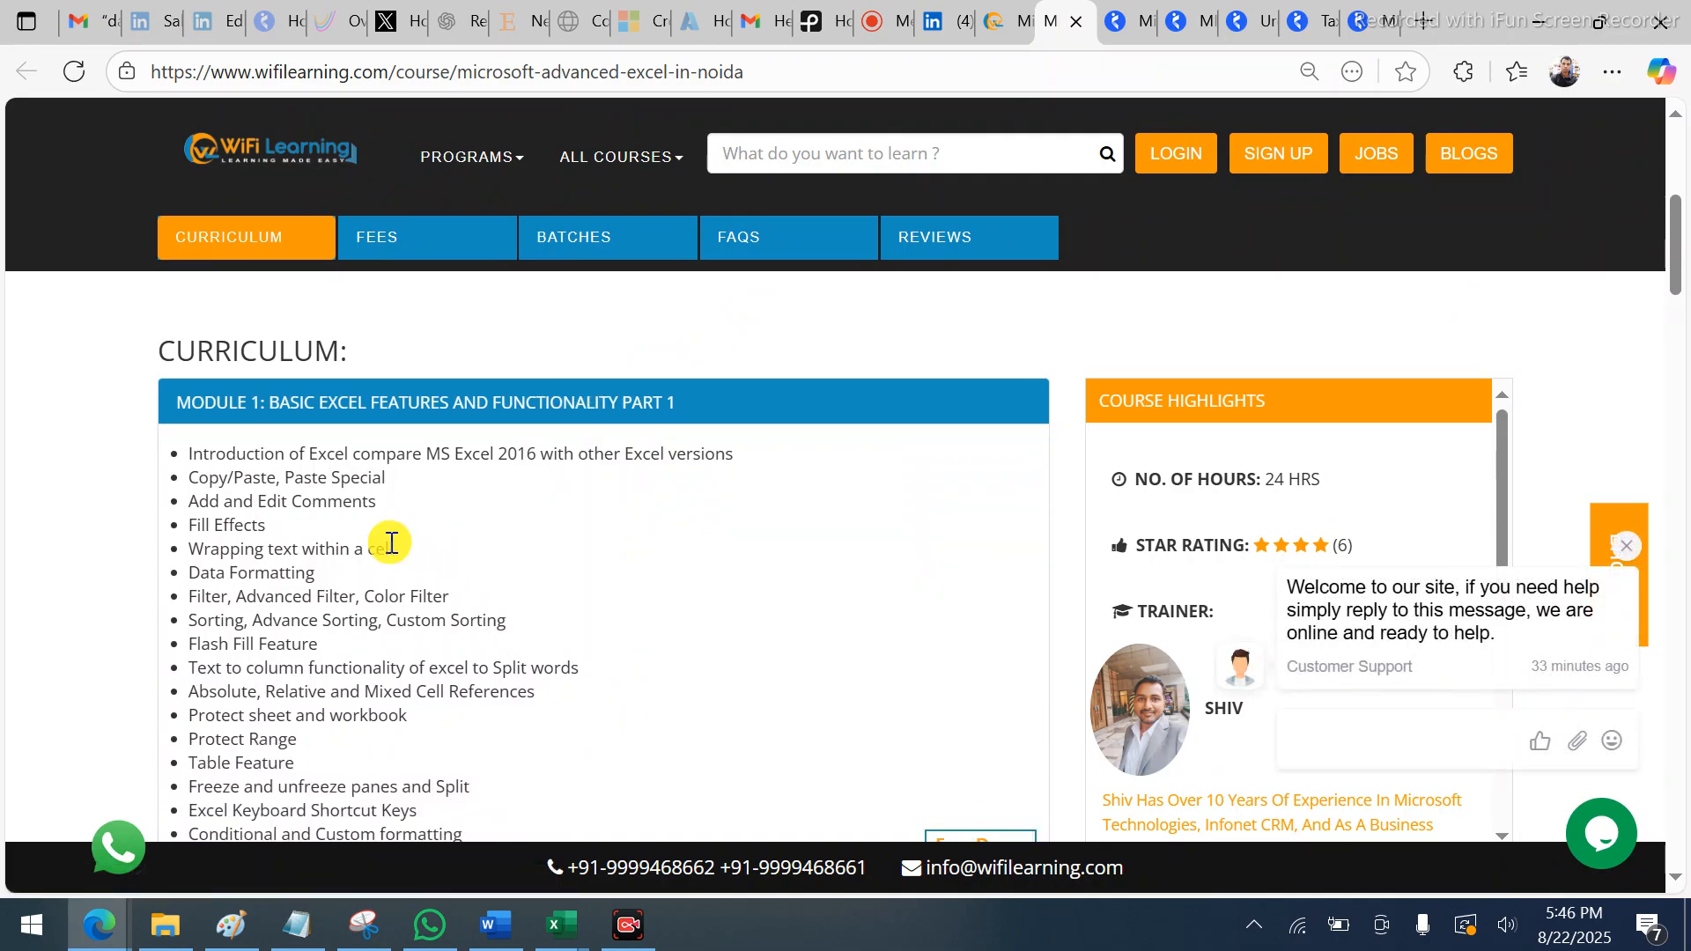
pyautogui.scroll(-1, 391, 543)
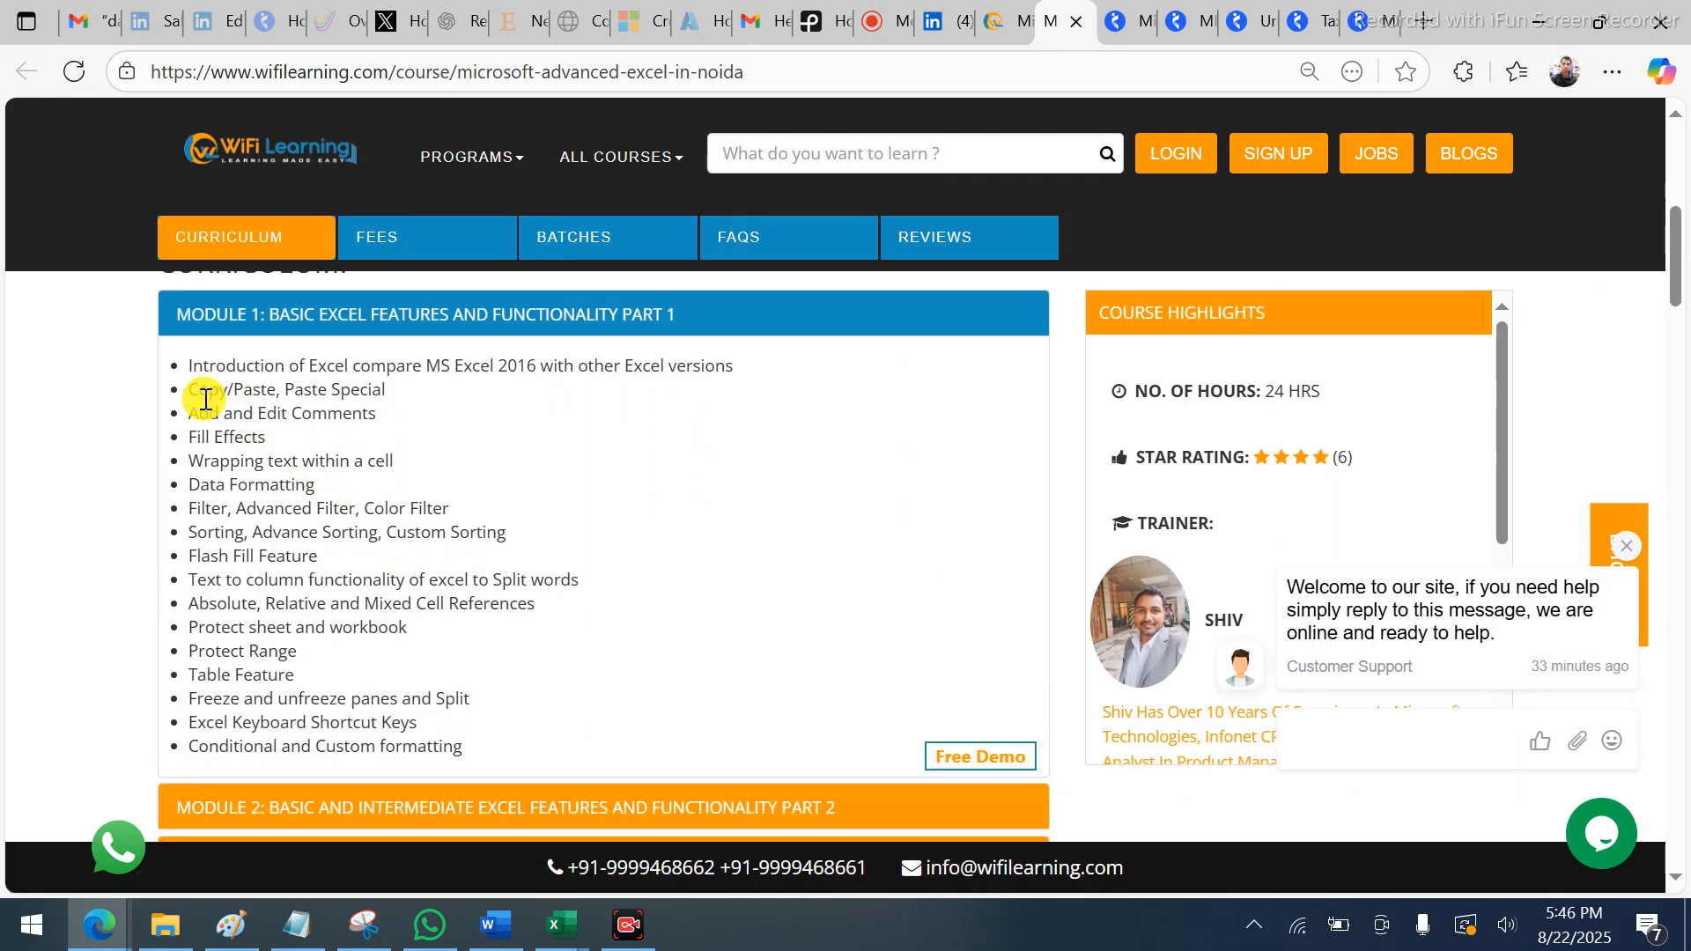
pyautogui.moveTo(183, 389); pyautogui.dragTo(409, 403)
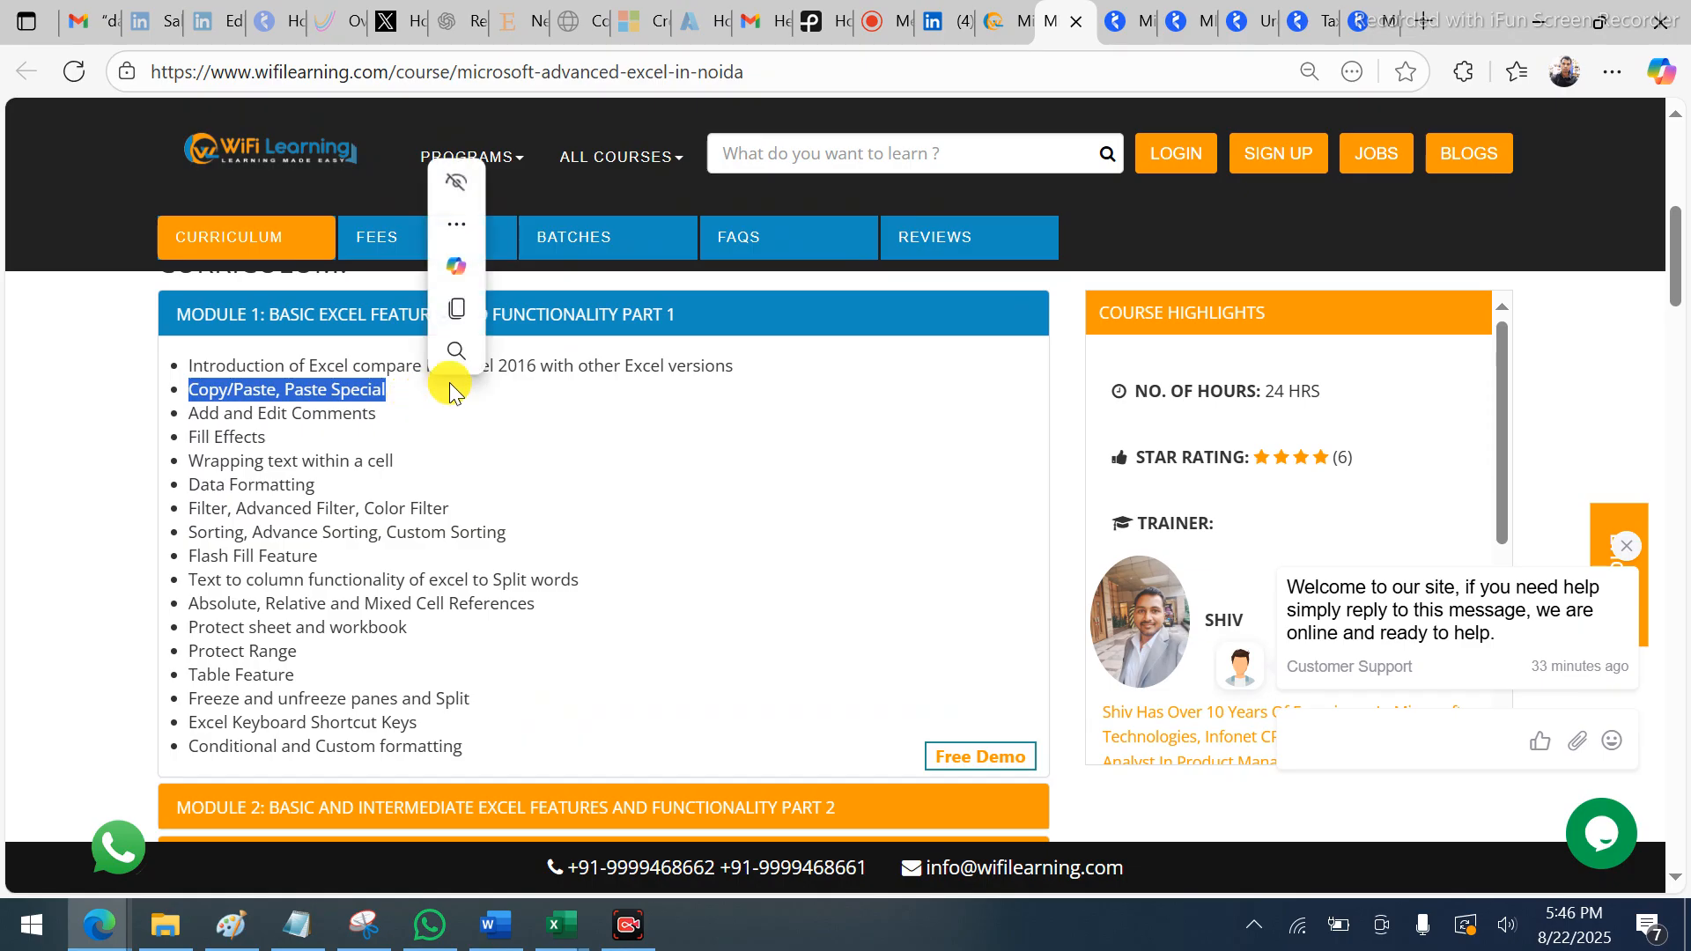
# Return to the Book1 workbook in Excel and enter the shortcut note CTL+Alt+V in cell H1
pyautogui.moveTo(562, 934)
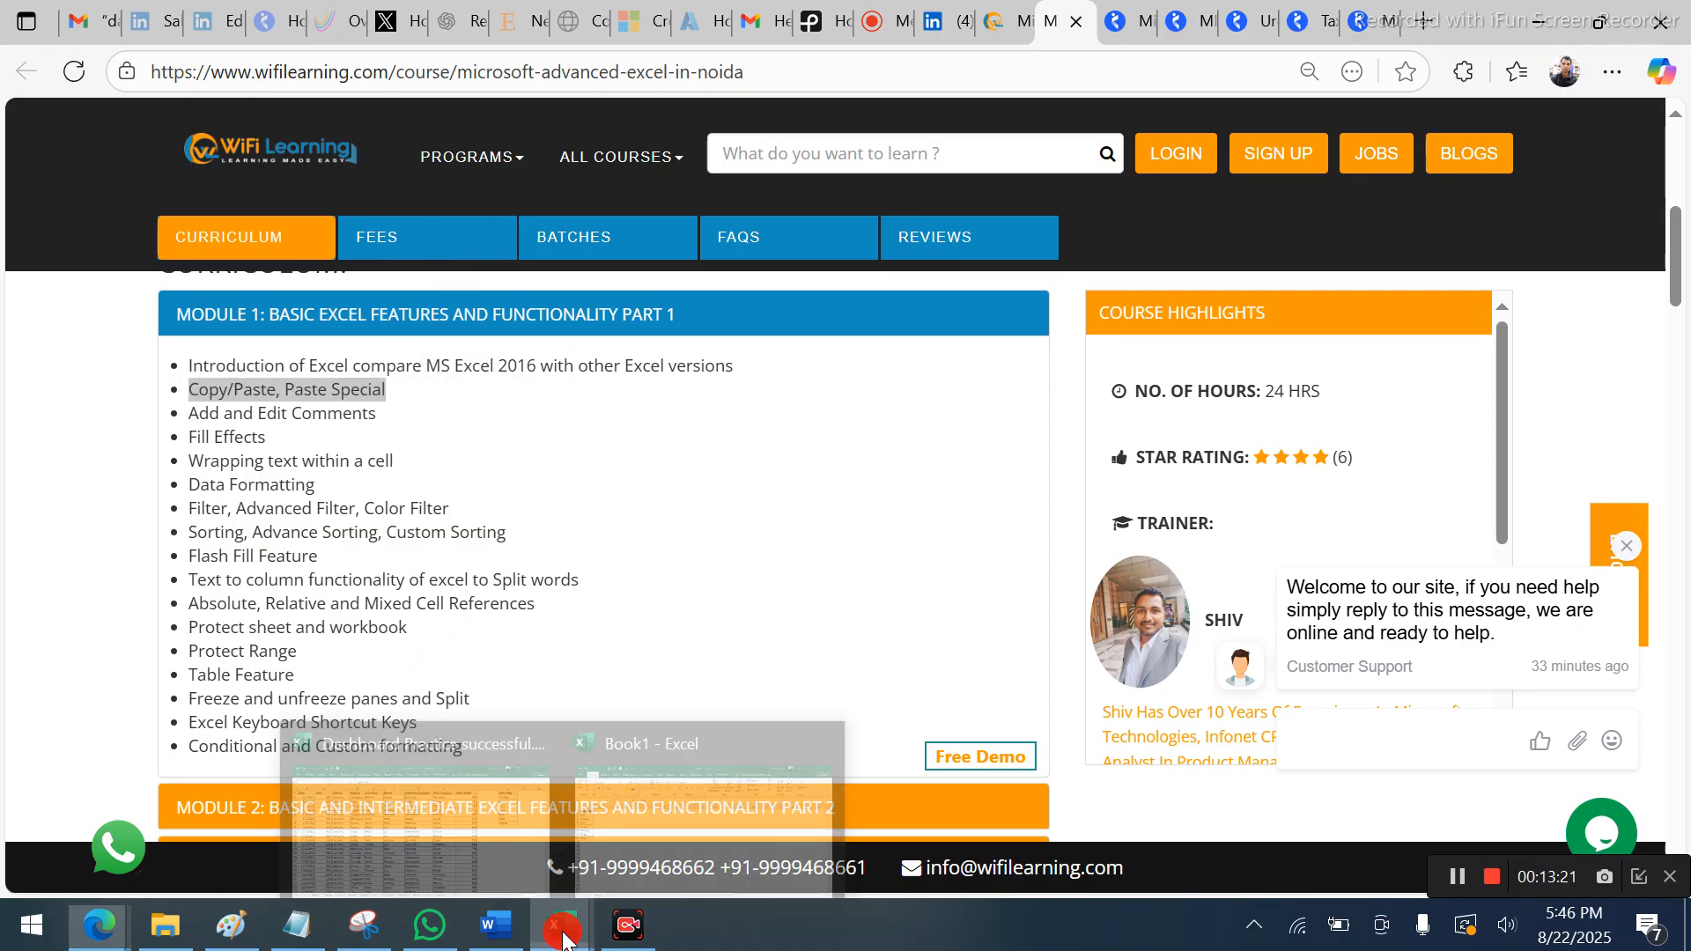
pyautogui.click(627, 850)
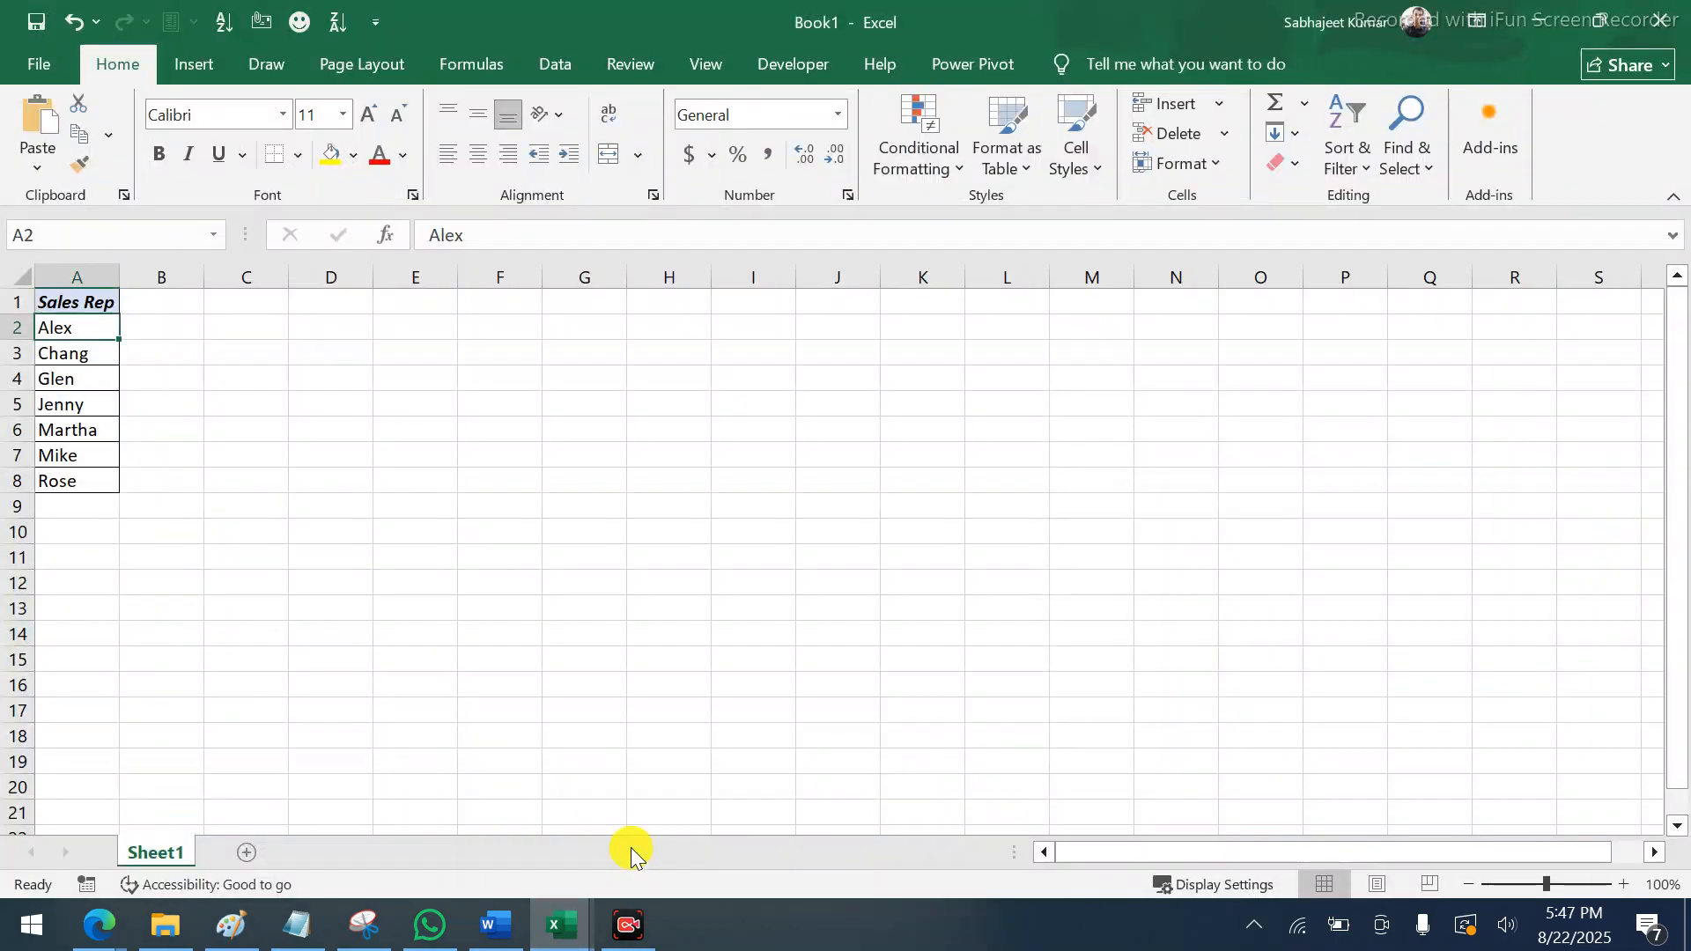
pyautogui.click(679, 307)
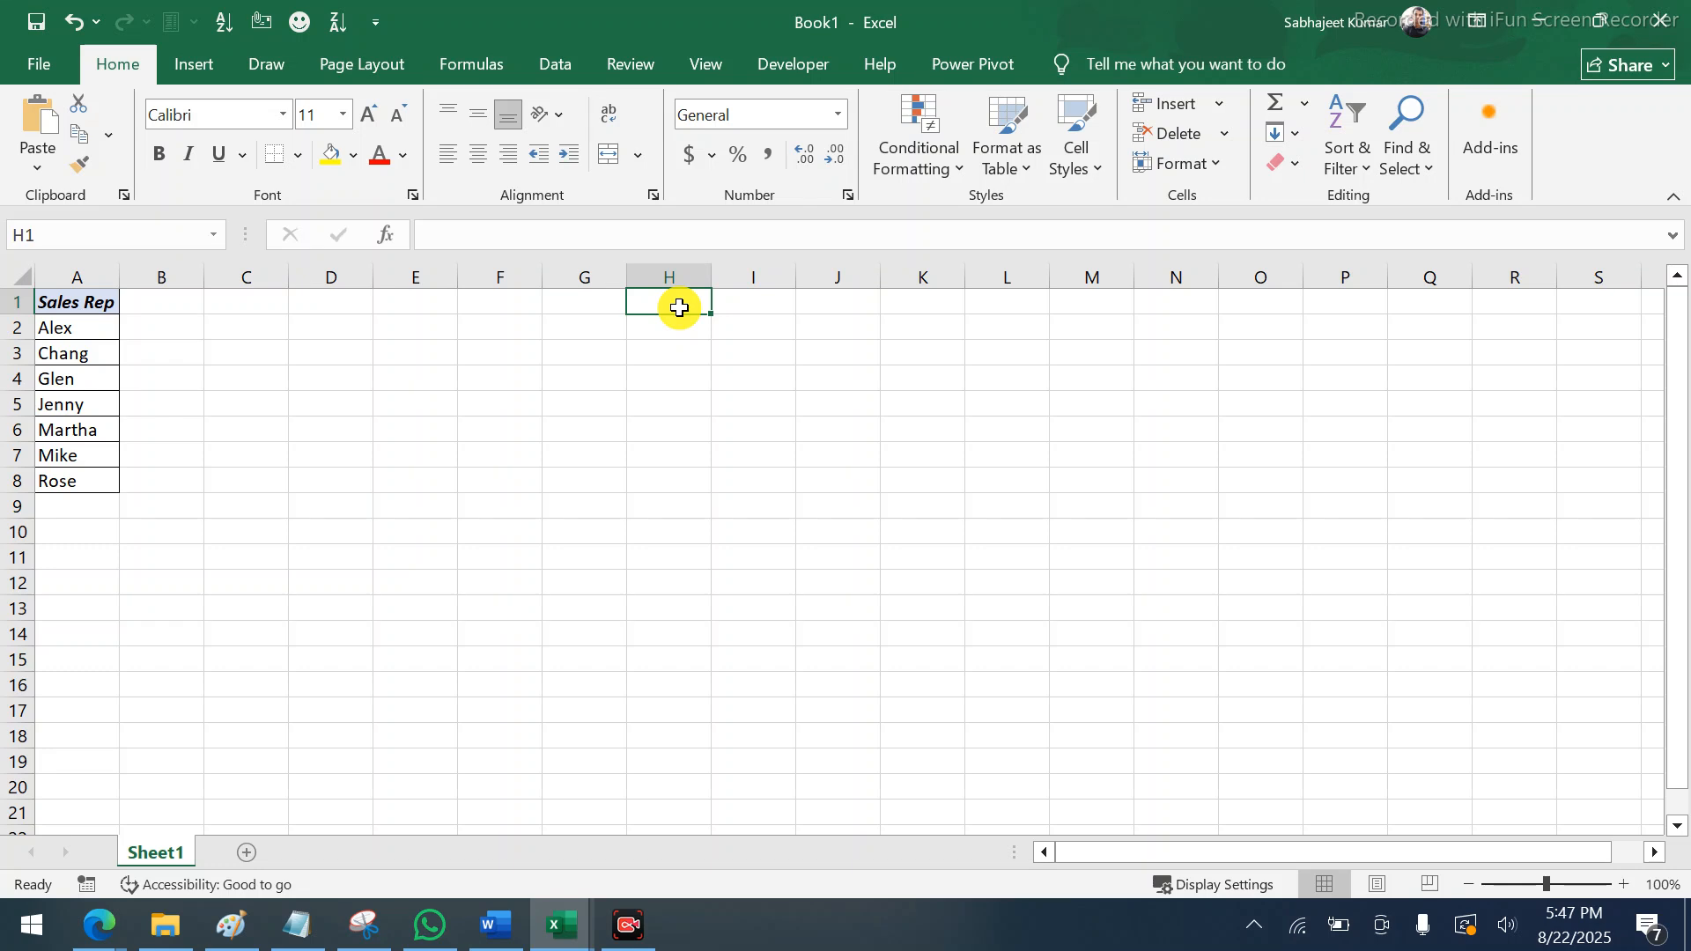
pyautogui.write('ALT')
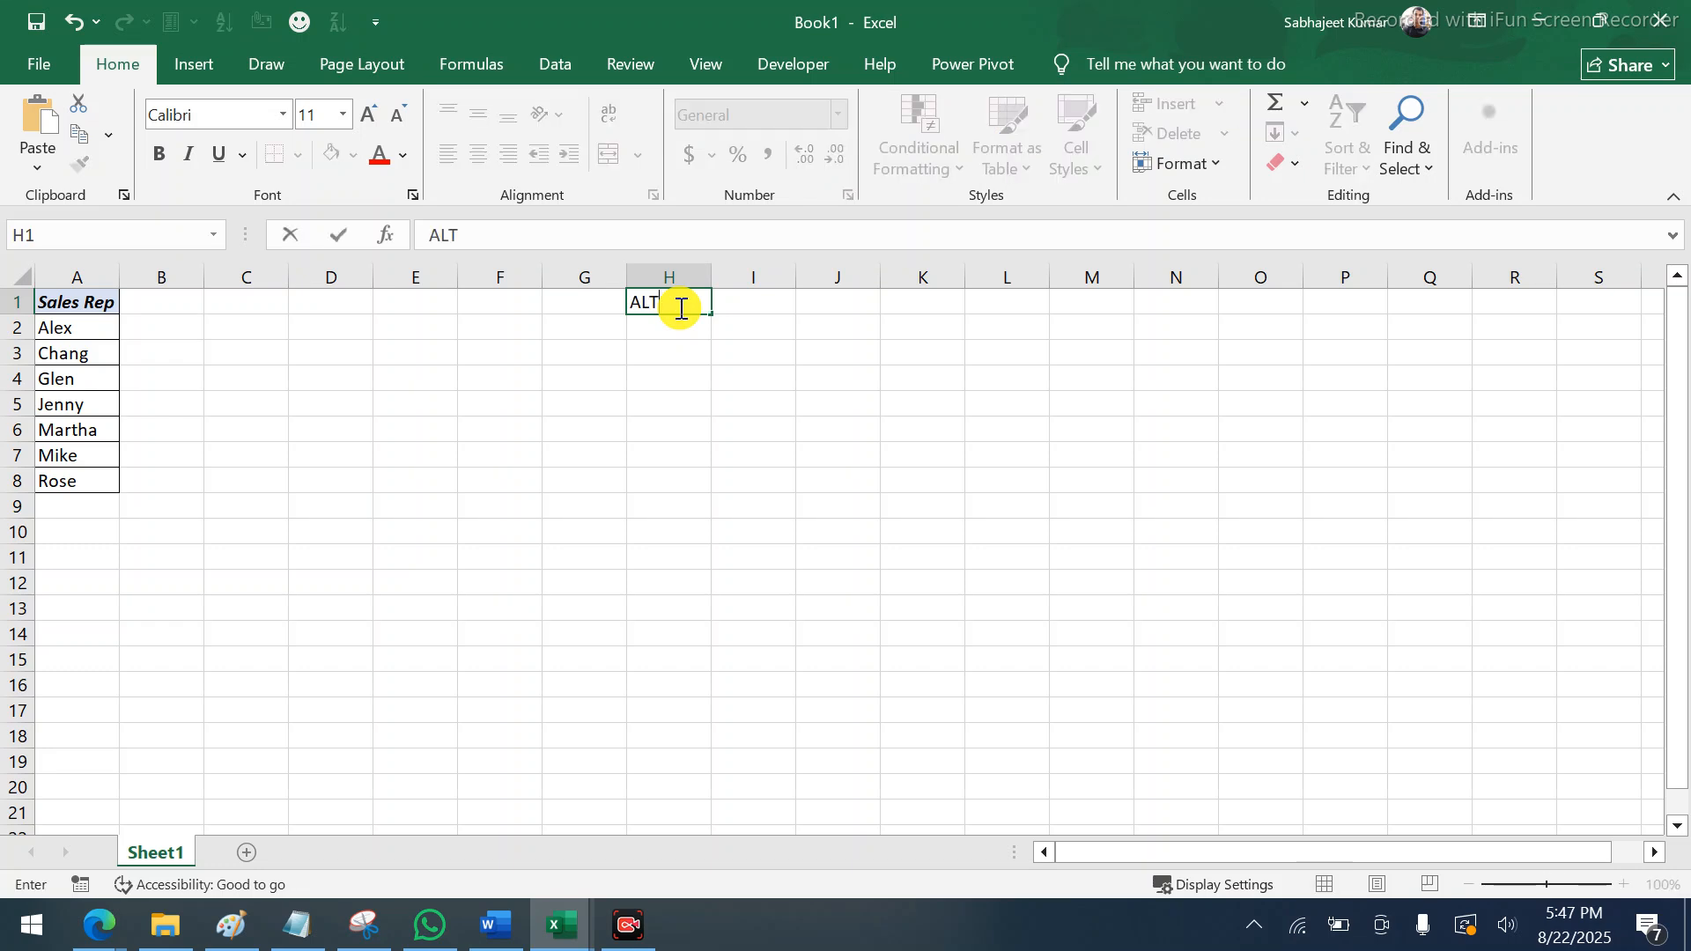
pyautogui.press('BackSpace')
pyautogui.press('BackSpace')
pyautogui.press('BackSpace')
pyautogui.write('CTL+Alt+V')
pyautogui.press('Return')
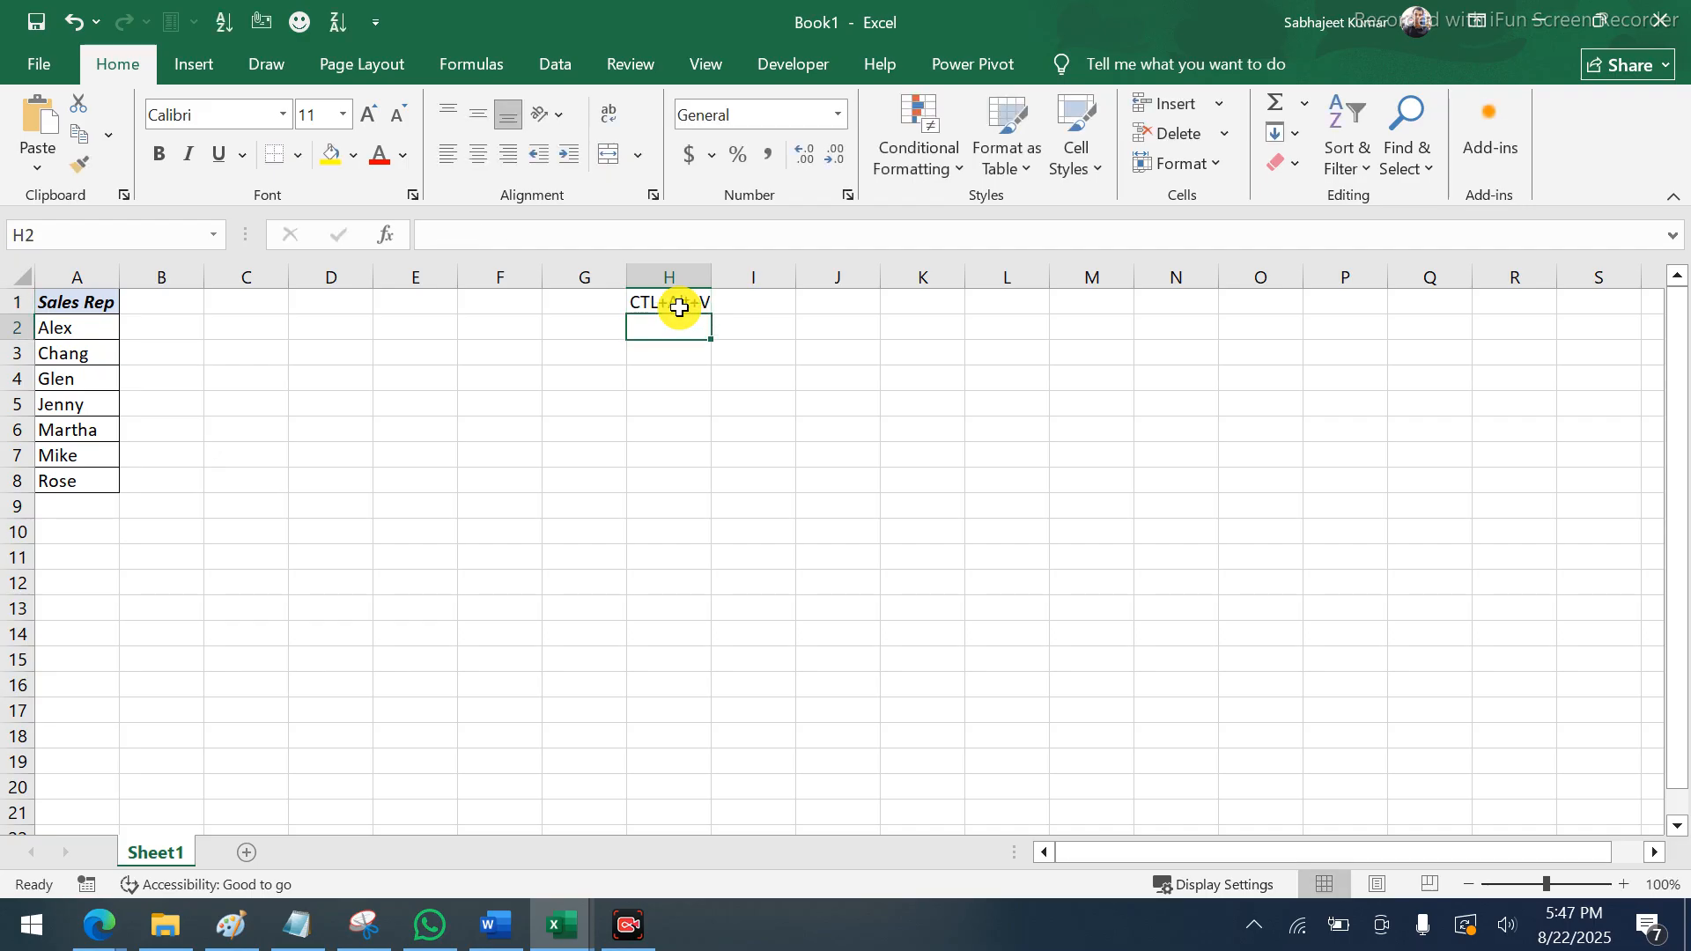
# Enter the second shortcut note ALT E S in cell H2 and widen column H to fit the notes
pyautogui.write('A')
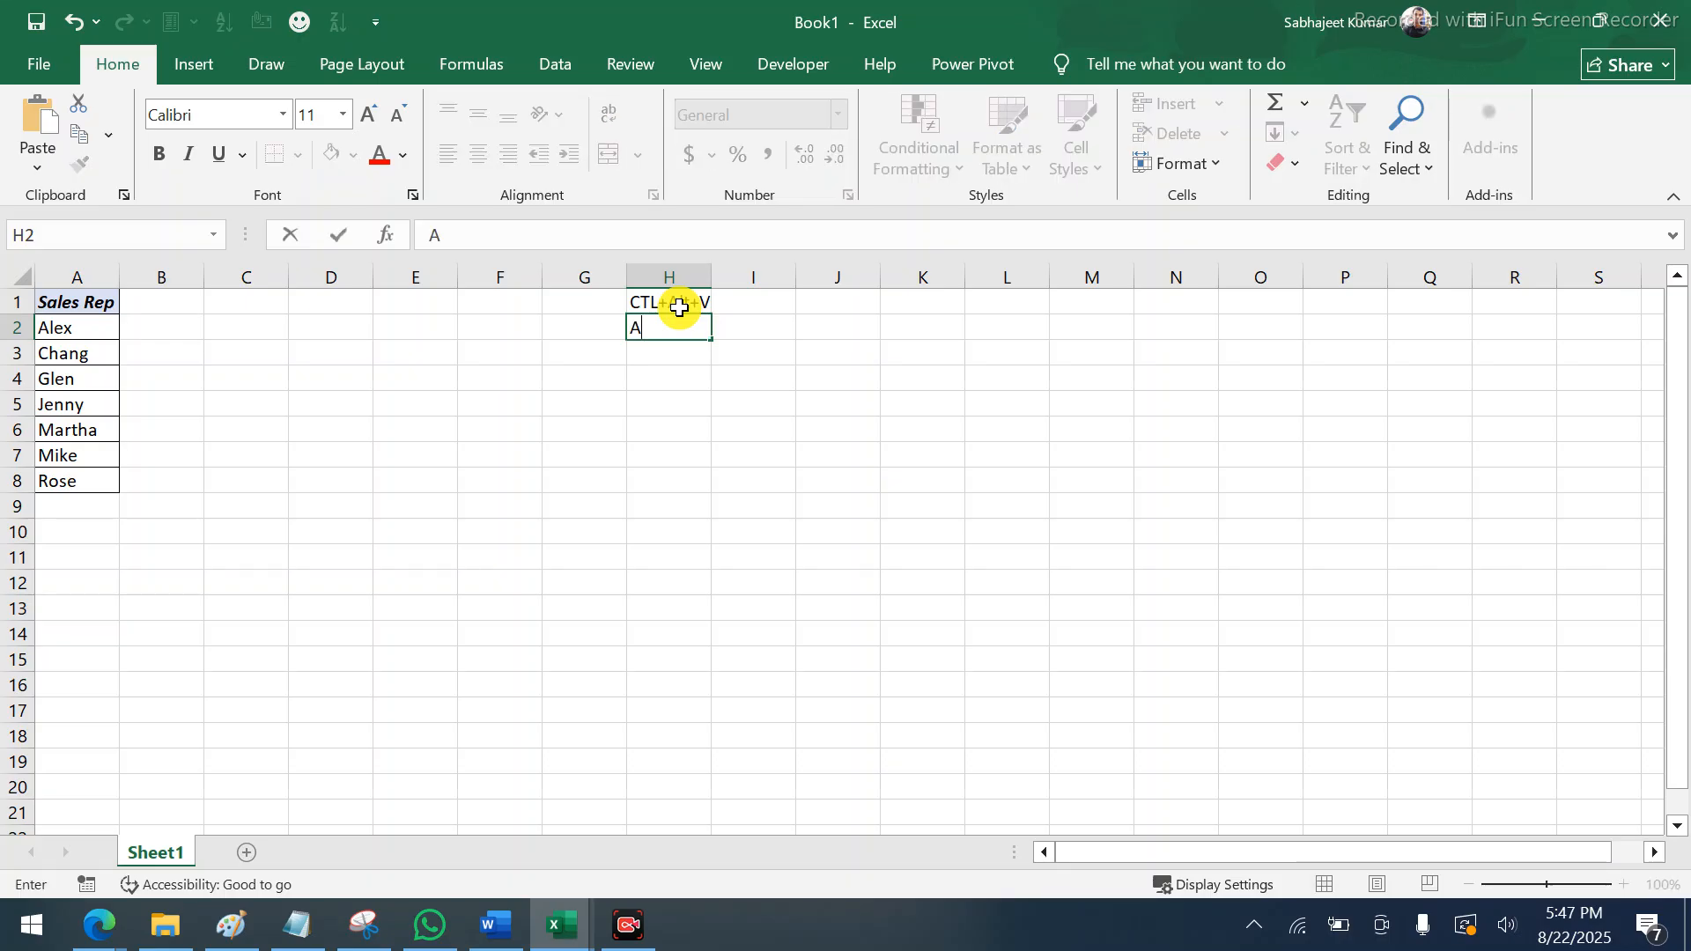
pyautogui.write('LT E S')
pyautogui.press('Return')
pyautogui.moveTo(708, 278); pyautogui.dragTo(732, 284)
# Label both shortcuts Special Paste in I1 and I2, filling the text down and making it bold
pyautogui.click(767, 304)
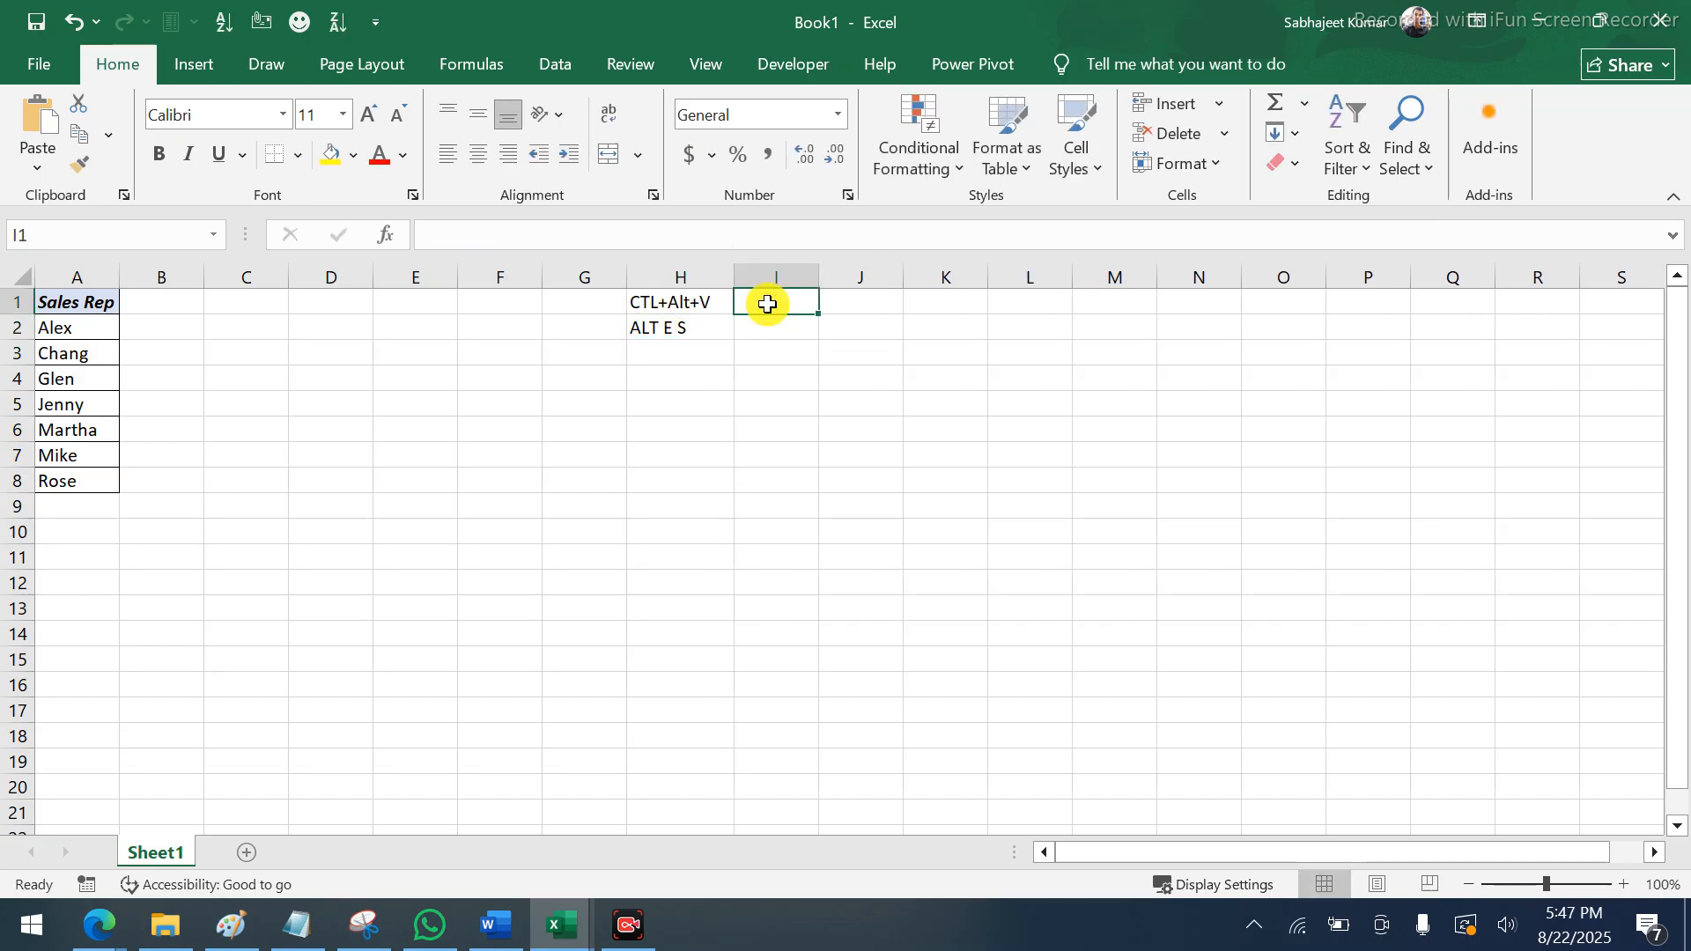
pyautogui.write('Special Pa')
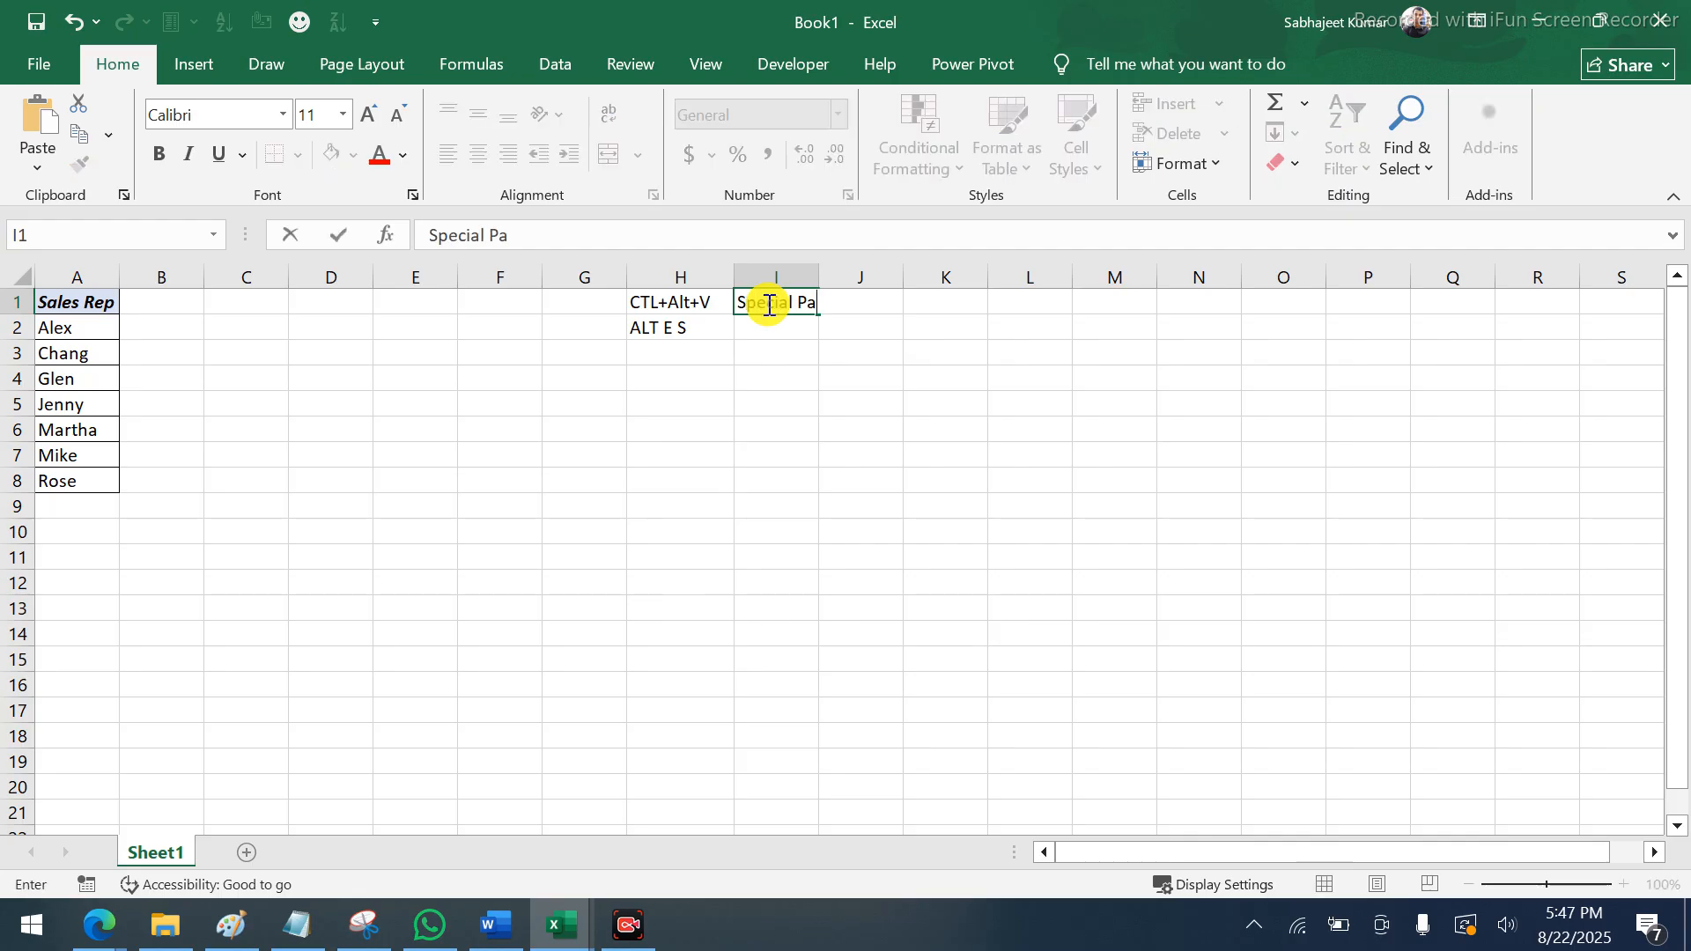
pyautogui.write('ste')
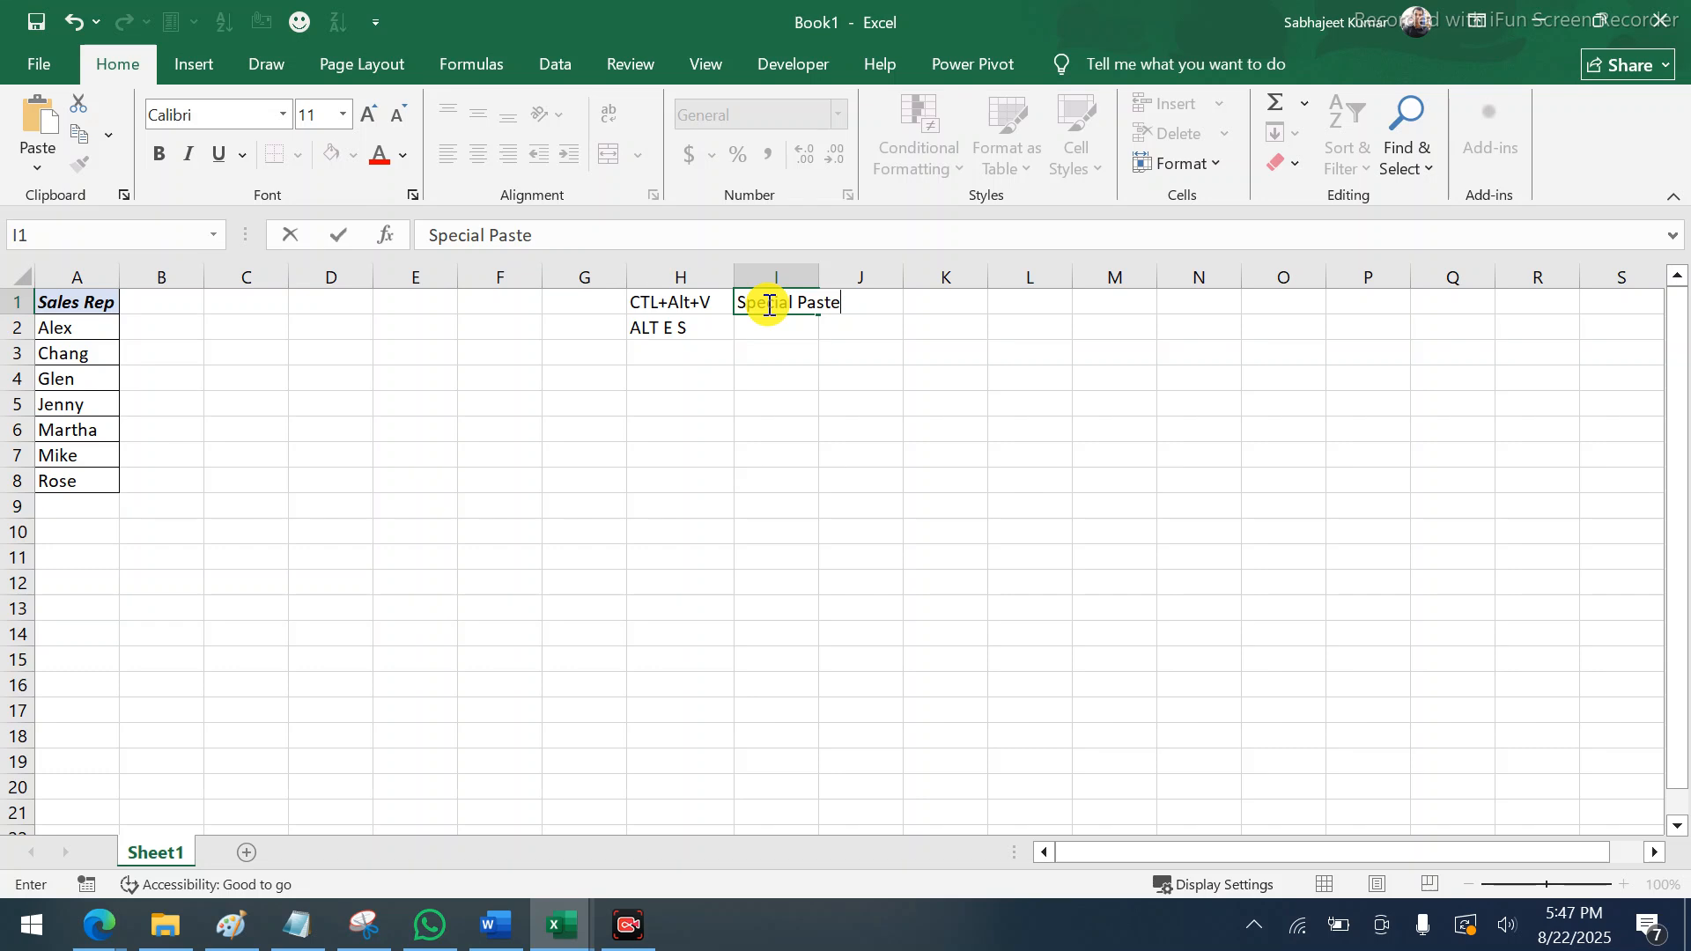
pyautogui.press('Return')
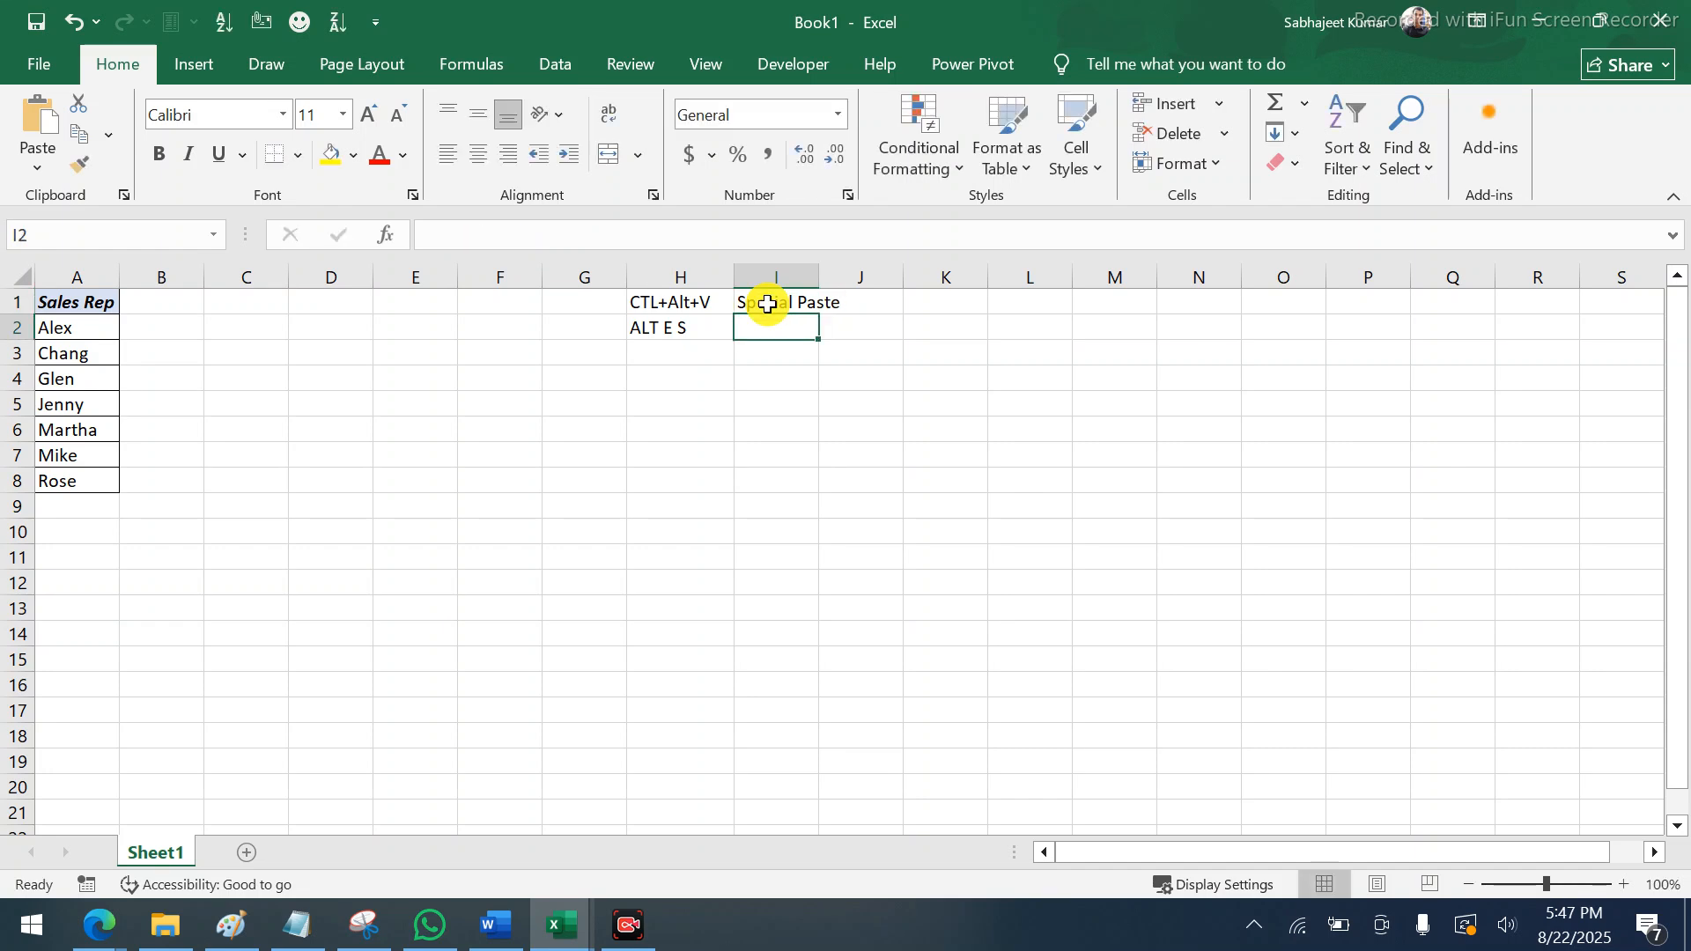
pyautogui.hotkey('ctrl', 'd')
pyautogui.hotkey('shift', 'Up')
pyautogui.hotkey('ctrl', 'b')
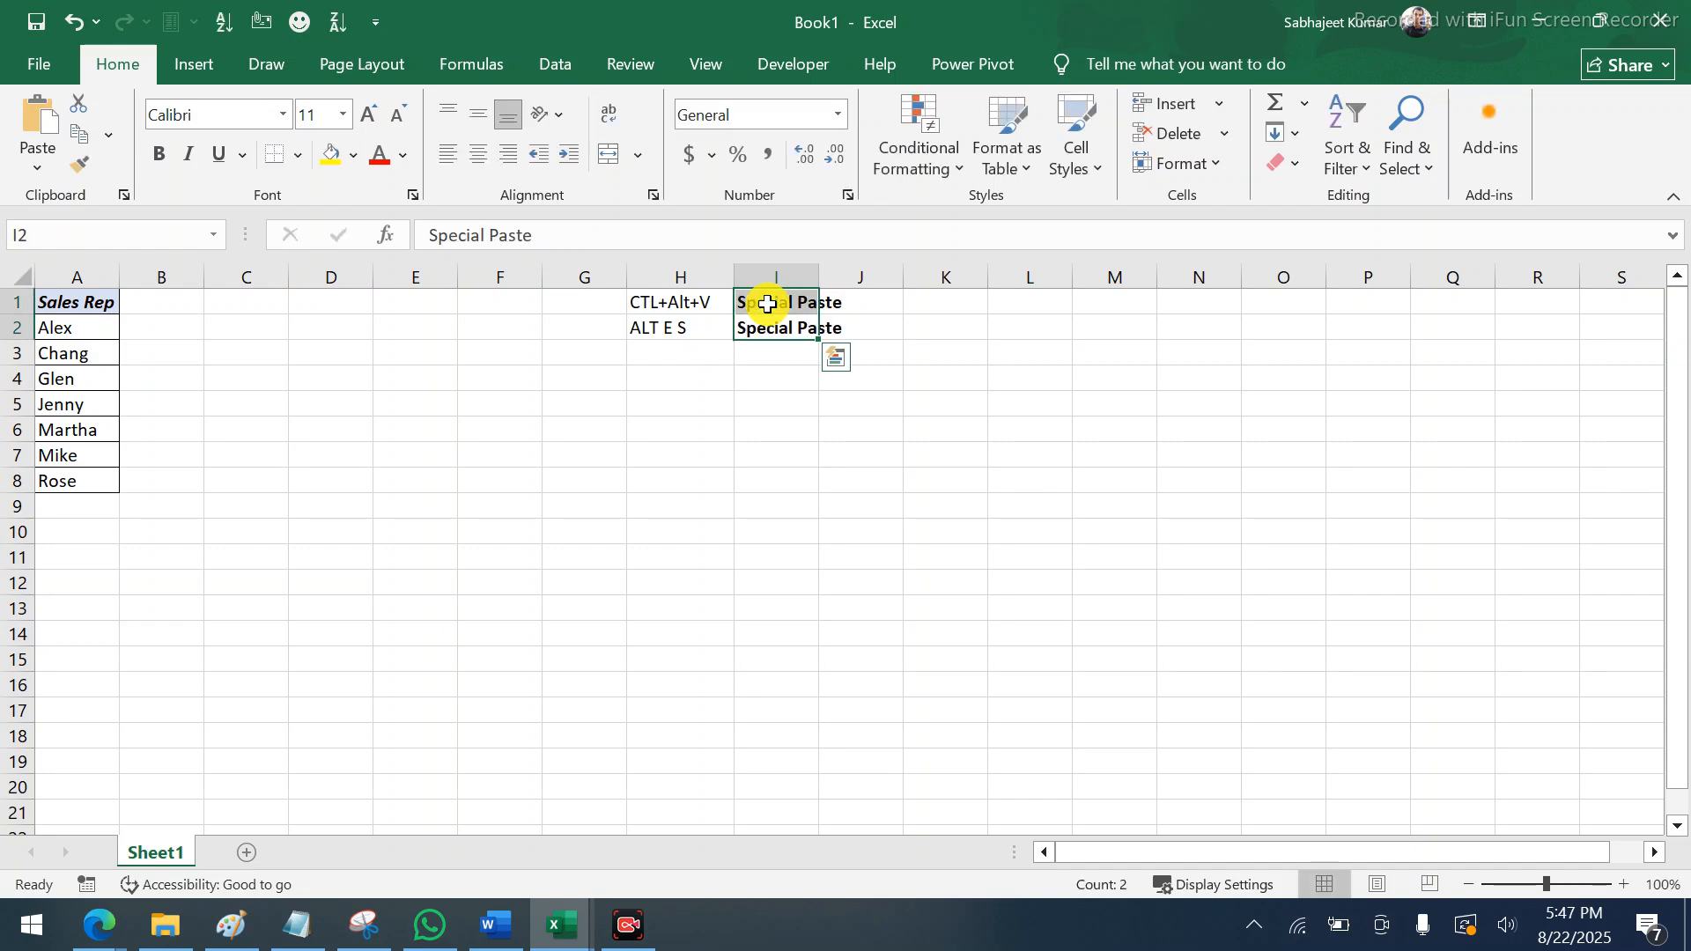
pyautogui.click(713, 306)
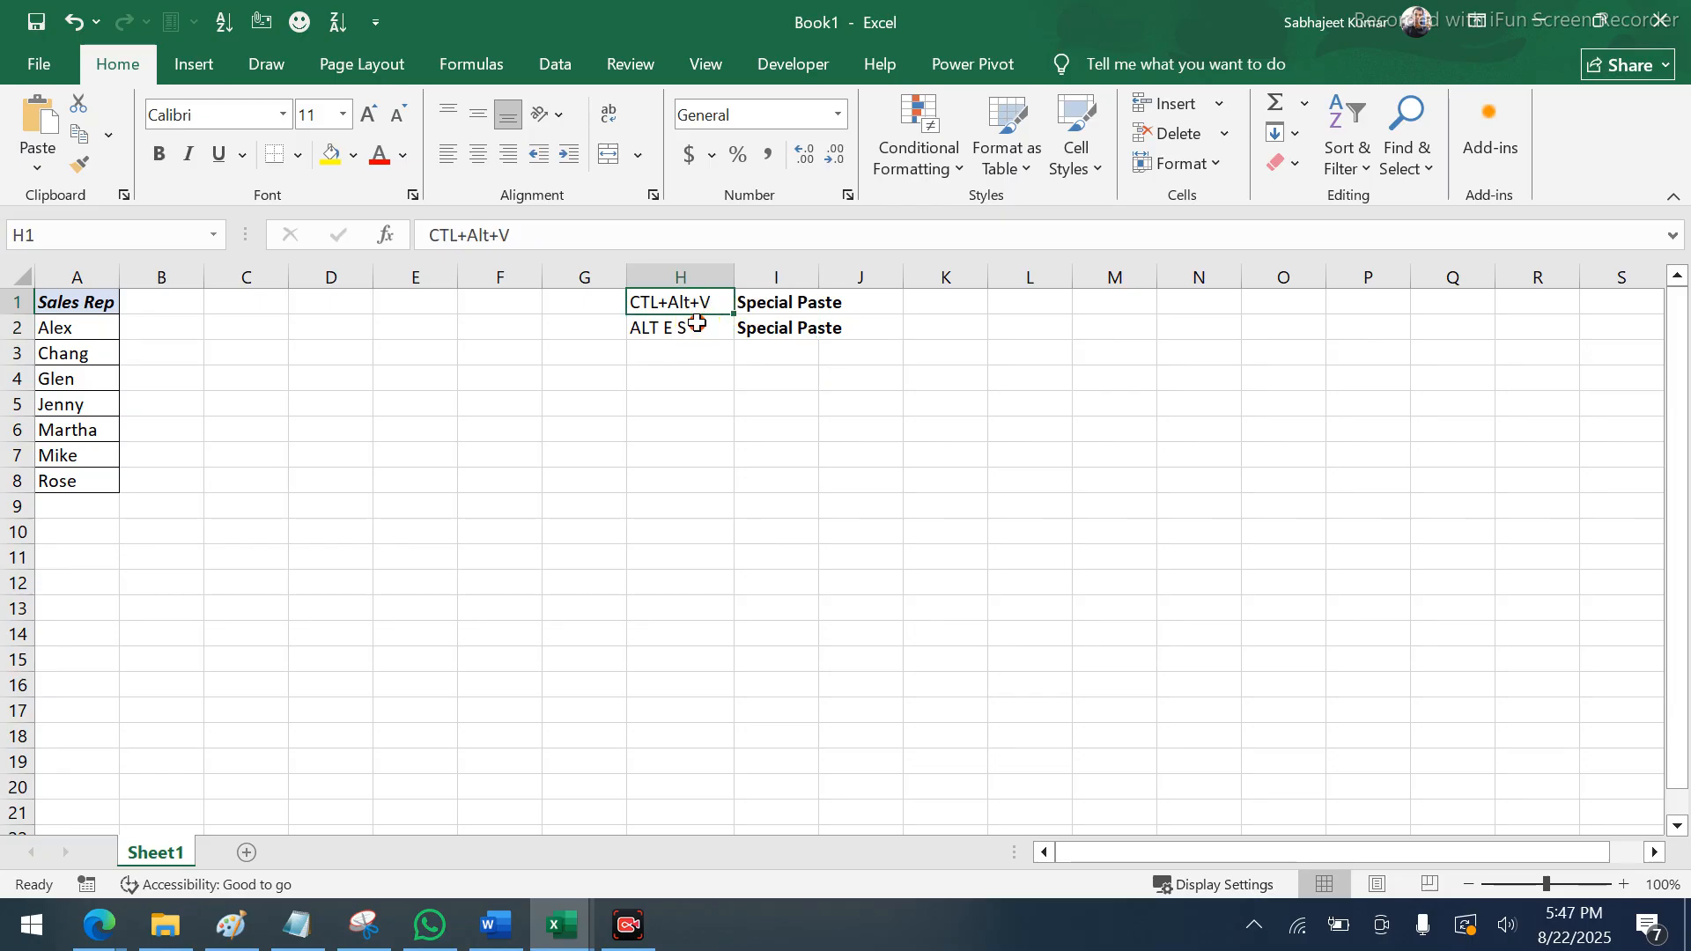
pyautogui.click(697, 326)
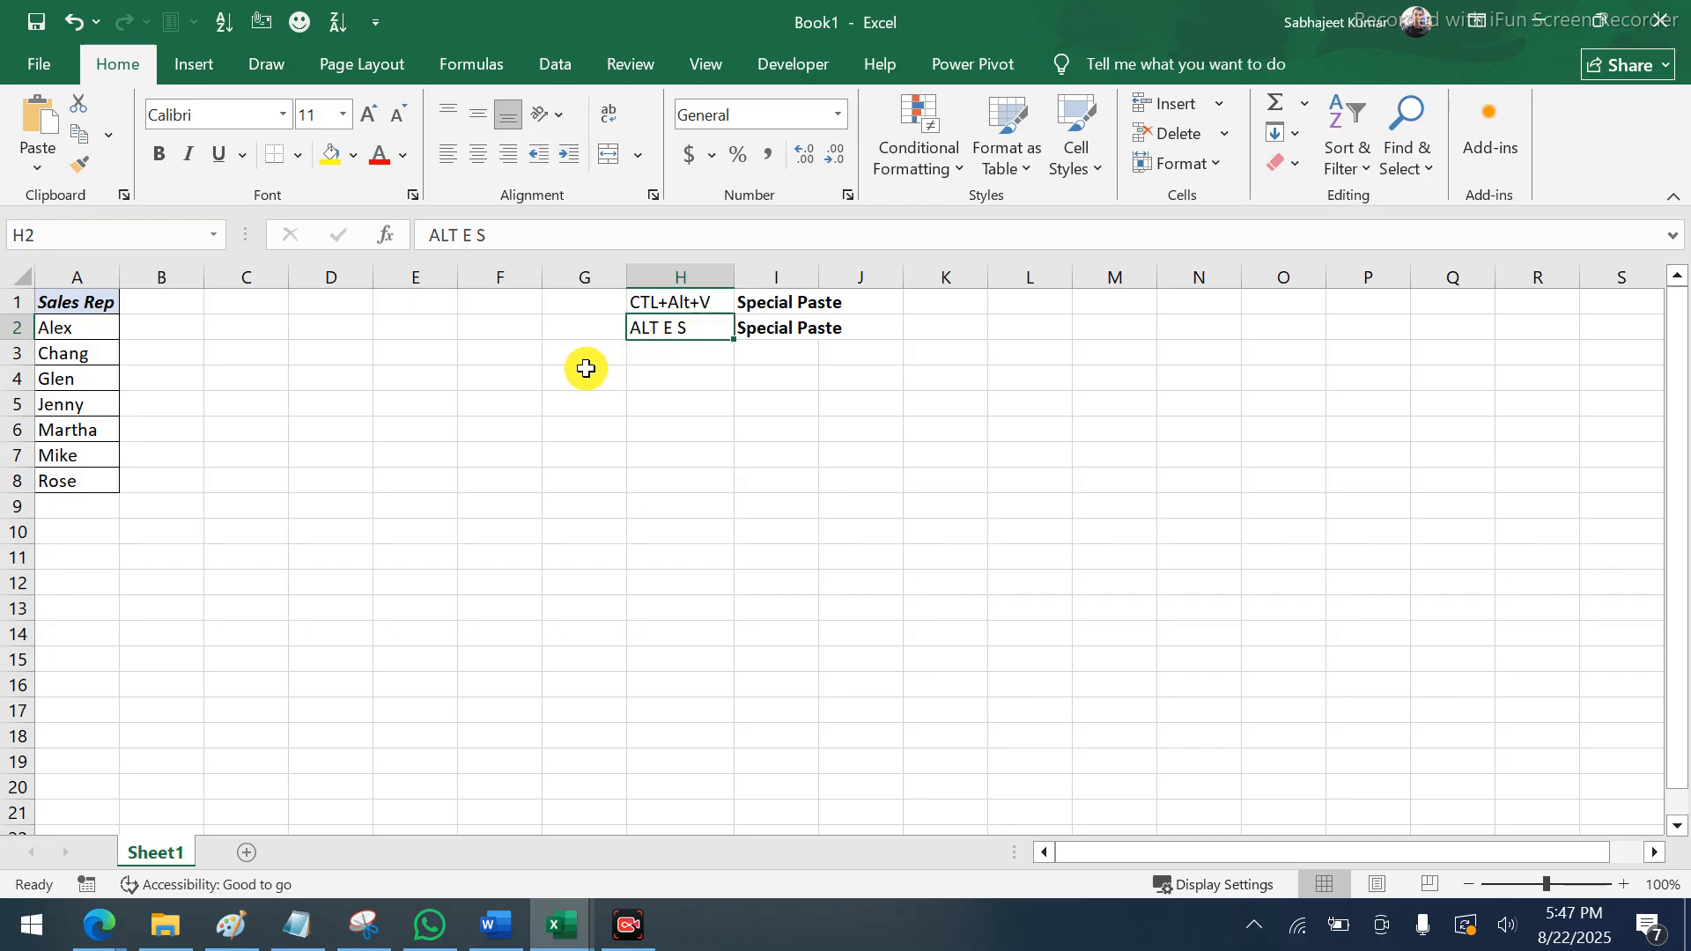
# Copy the labels Canada through US from the pivot table on the Region sheet of Dashboard Practice successful.xlsx
pyautogui.click(560, 923)
pyautogui.click(443, 844)
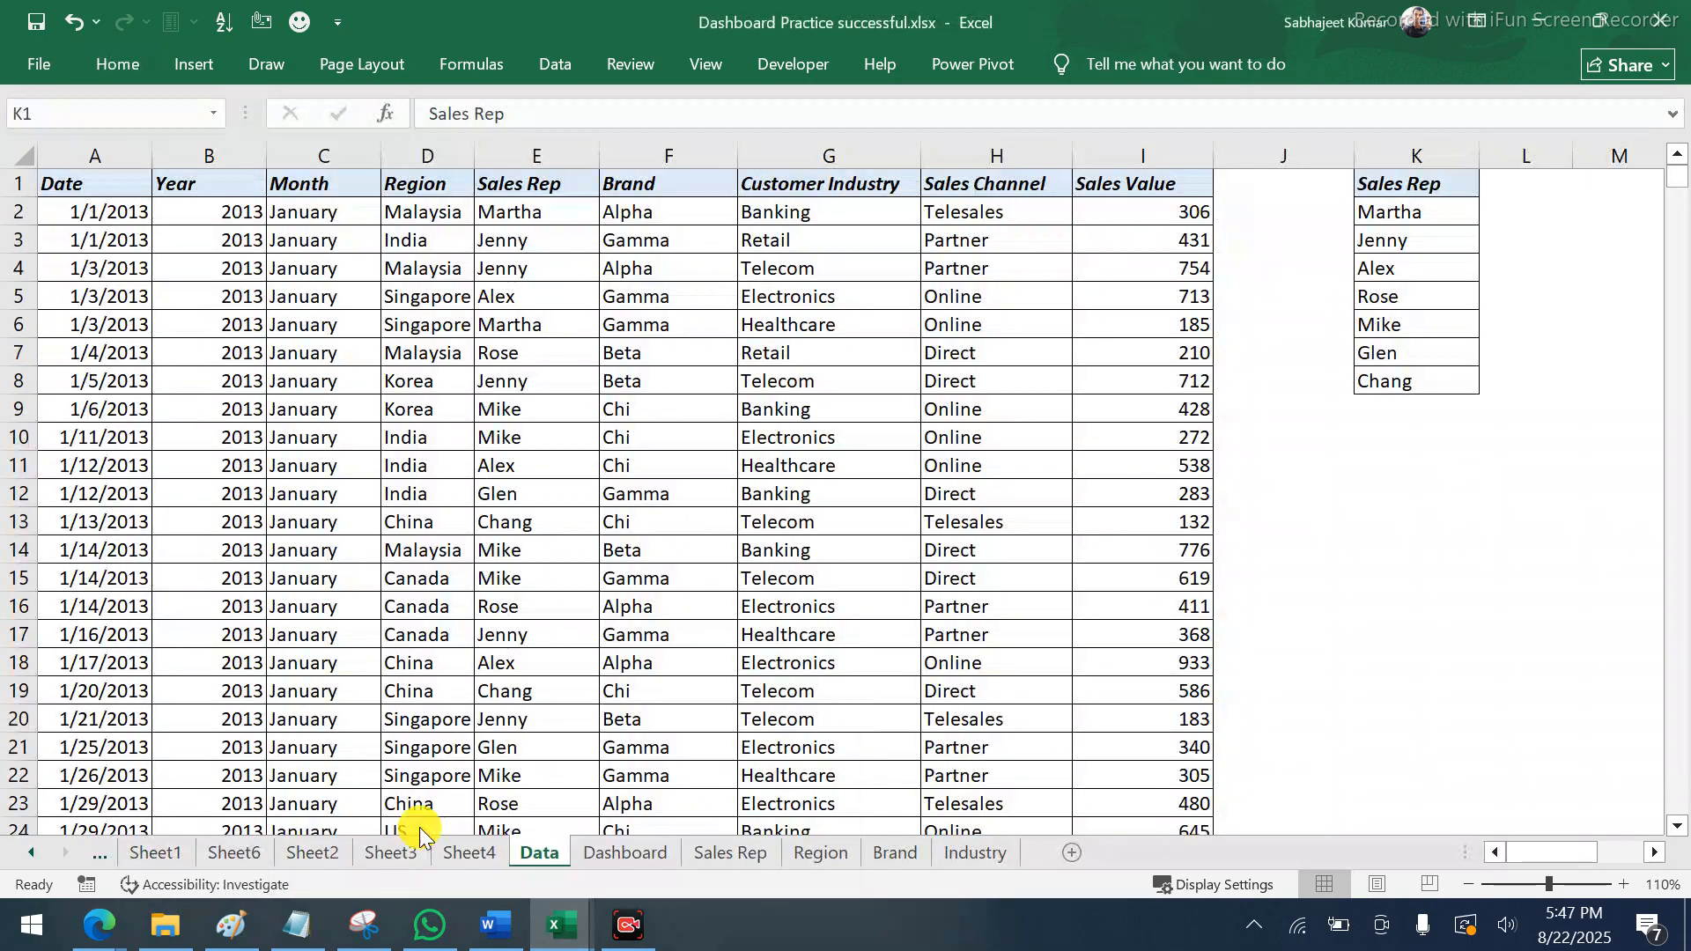
pyautogui.click(388, 853)
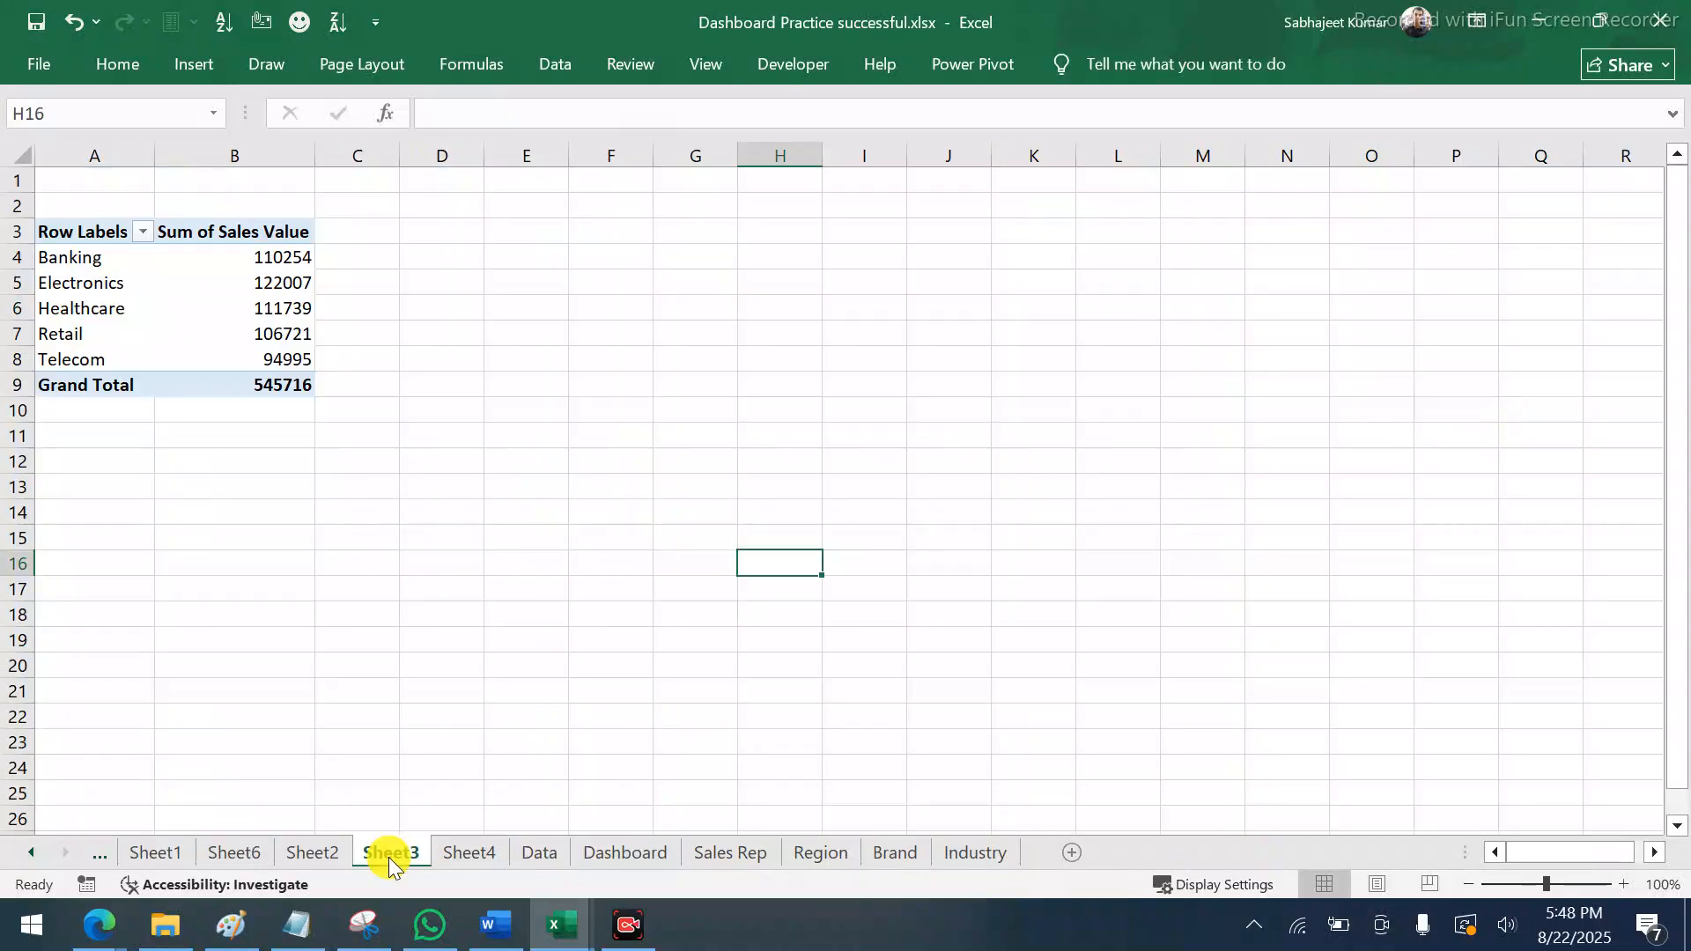
pyautogui.click(879, 857)
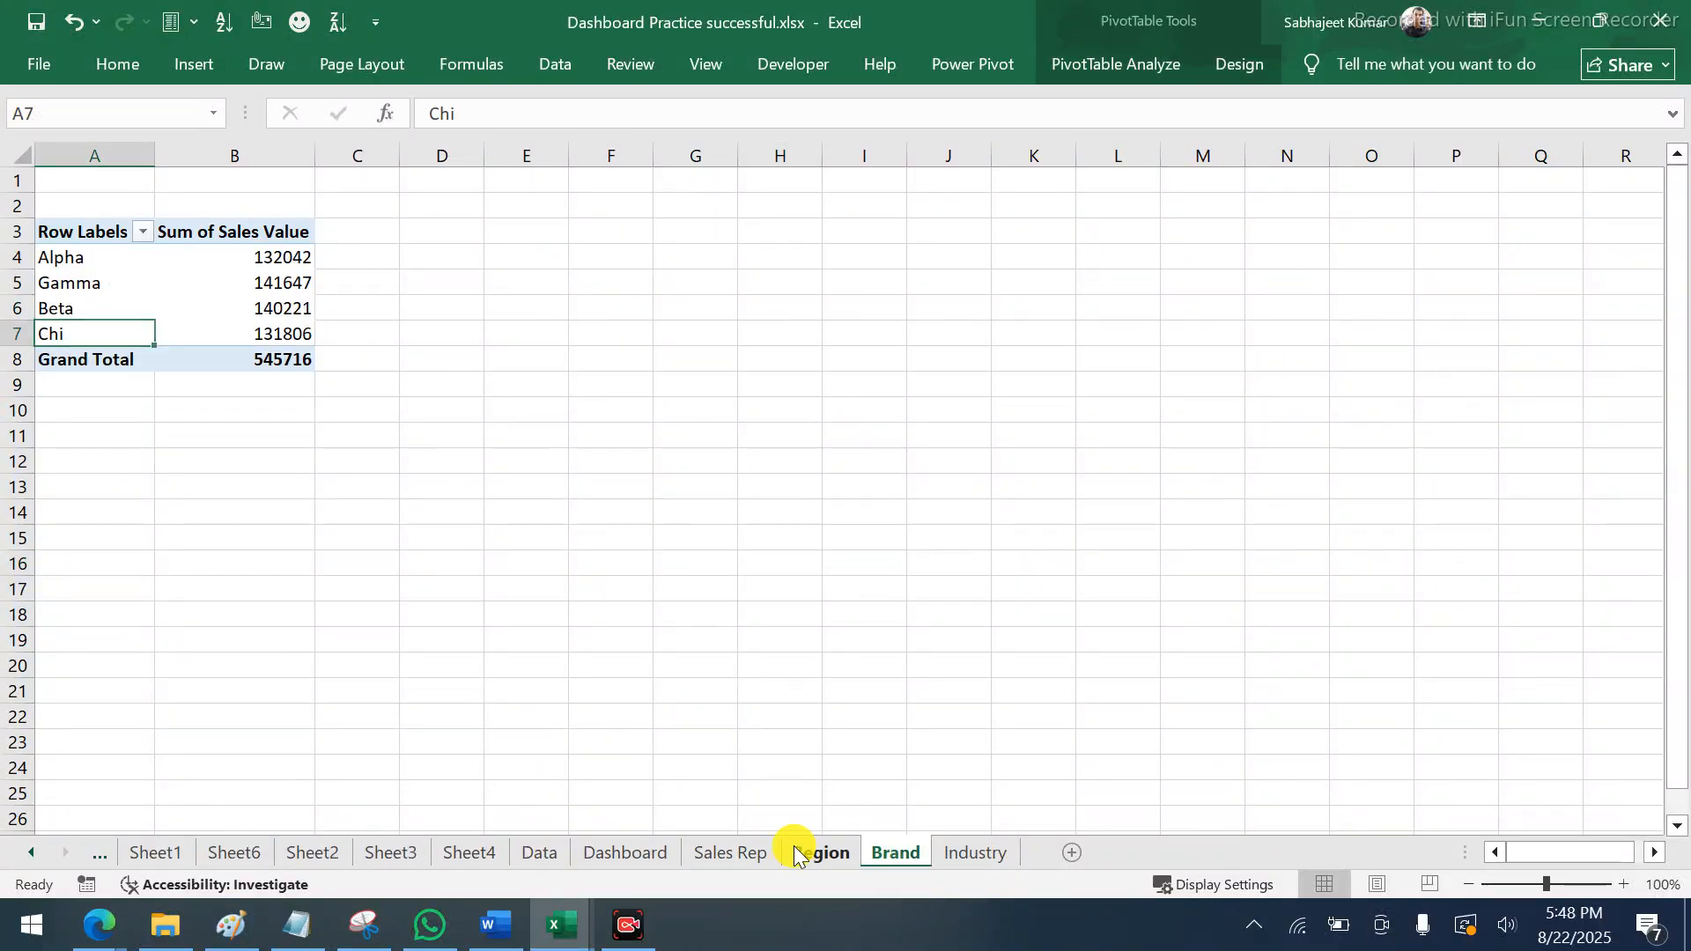
pyautogui.click(794, 851)
pyautogui.click(670, 833)
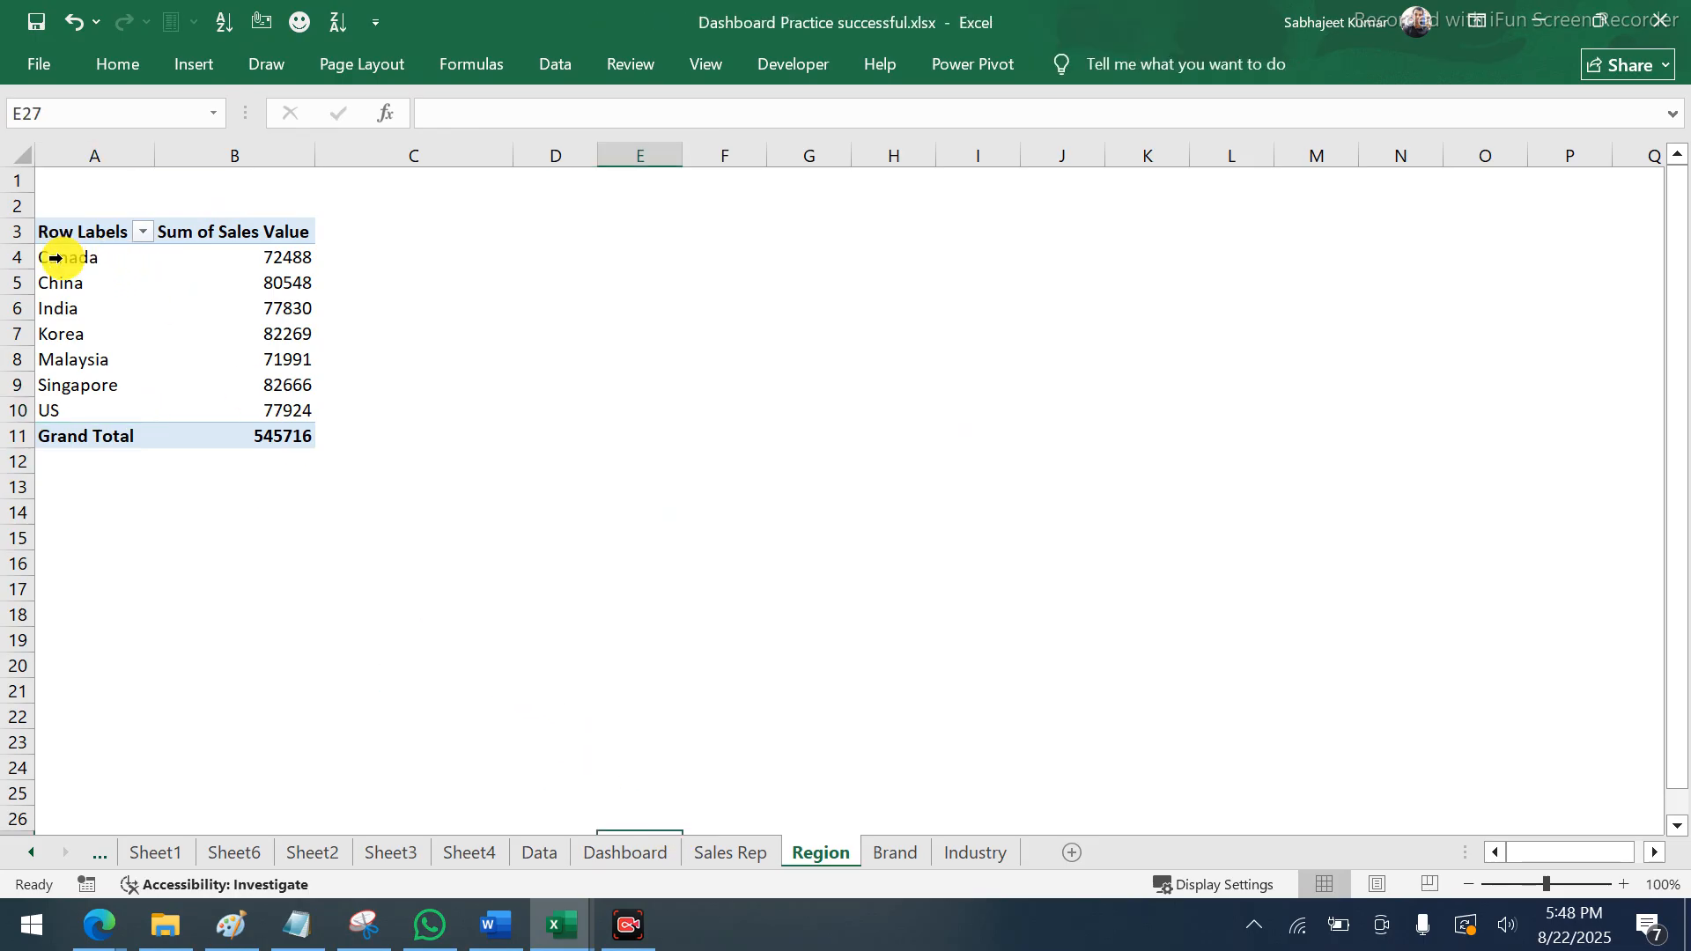
pyautogui.moveTo(56, 256); pyautogui.dragTo(85, 399)
pyautogui.click(93, 395)
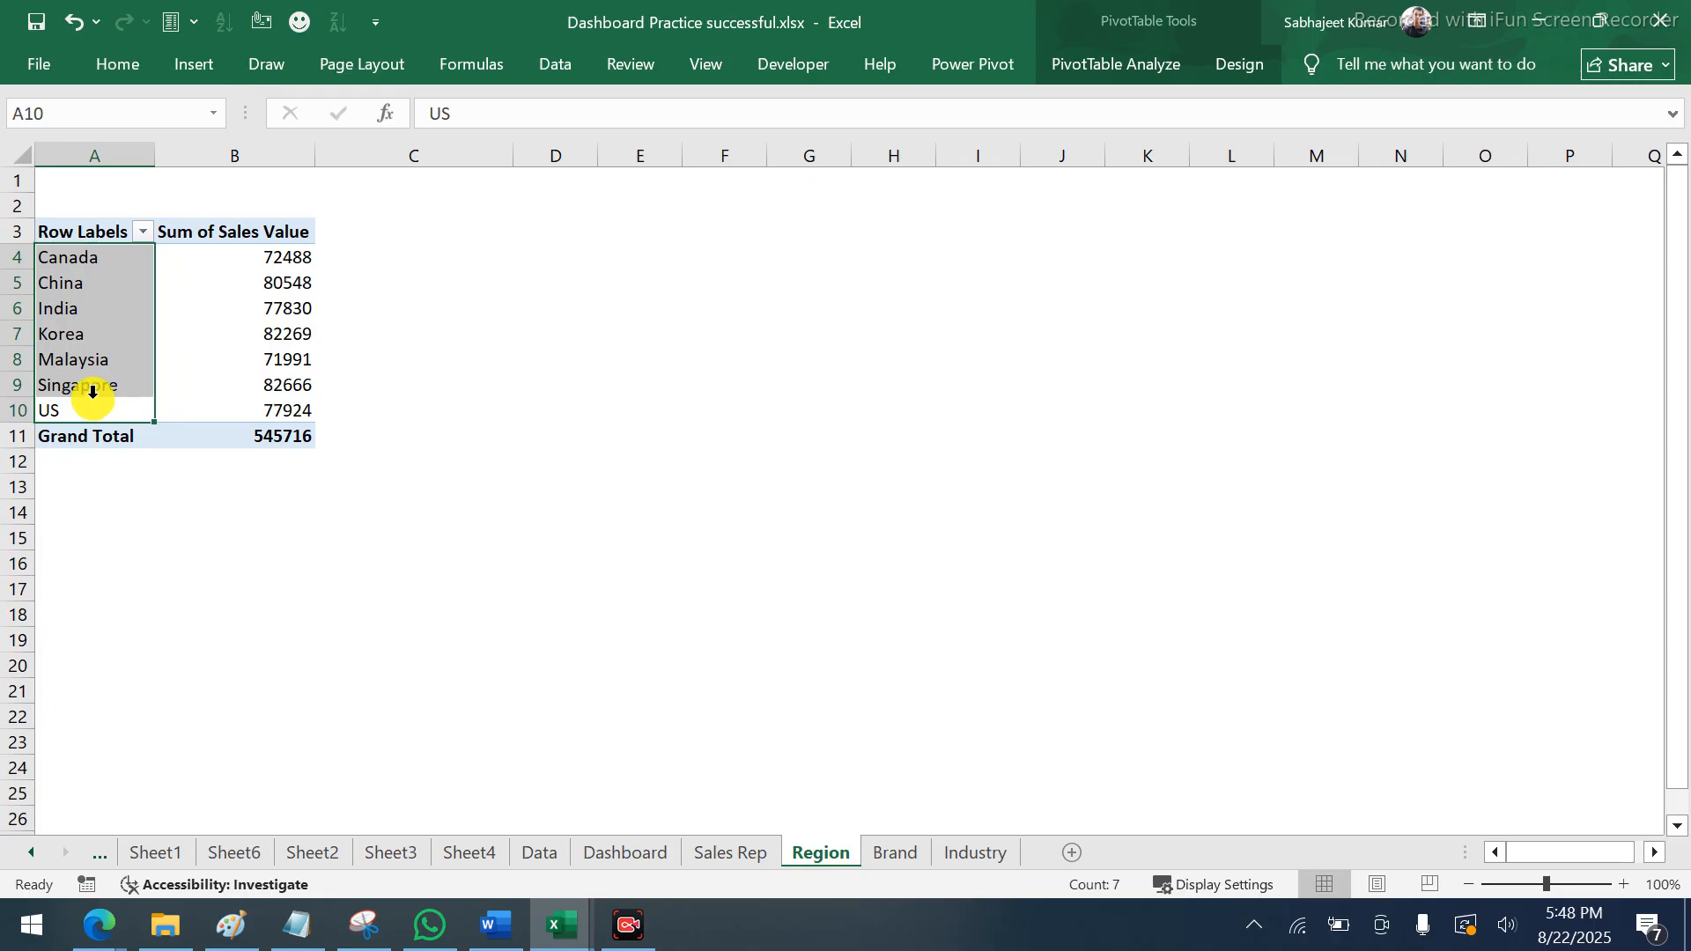
pyautogui.hotkey('ctrl', 'c')
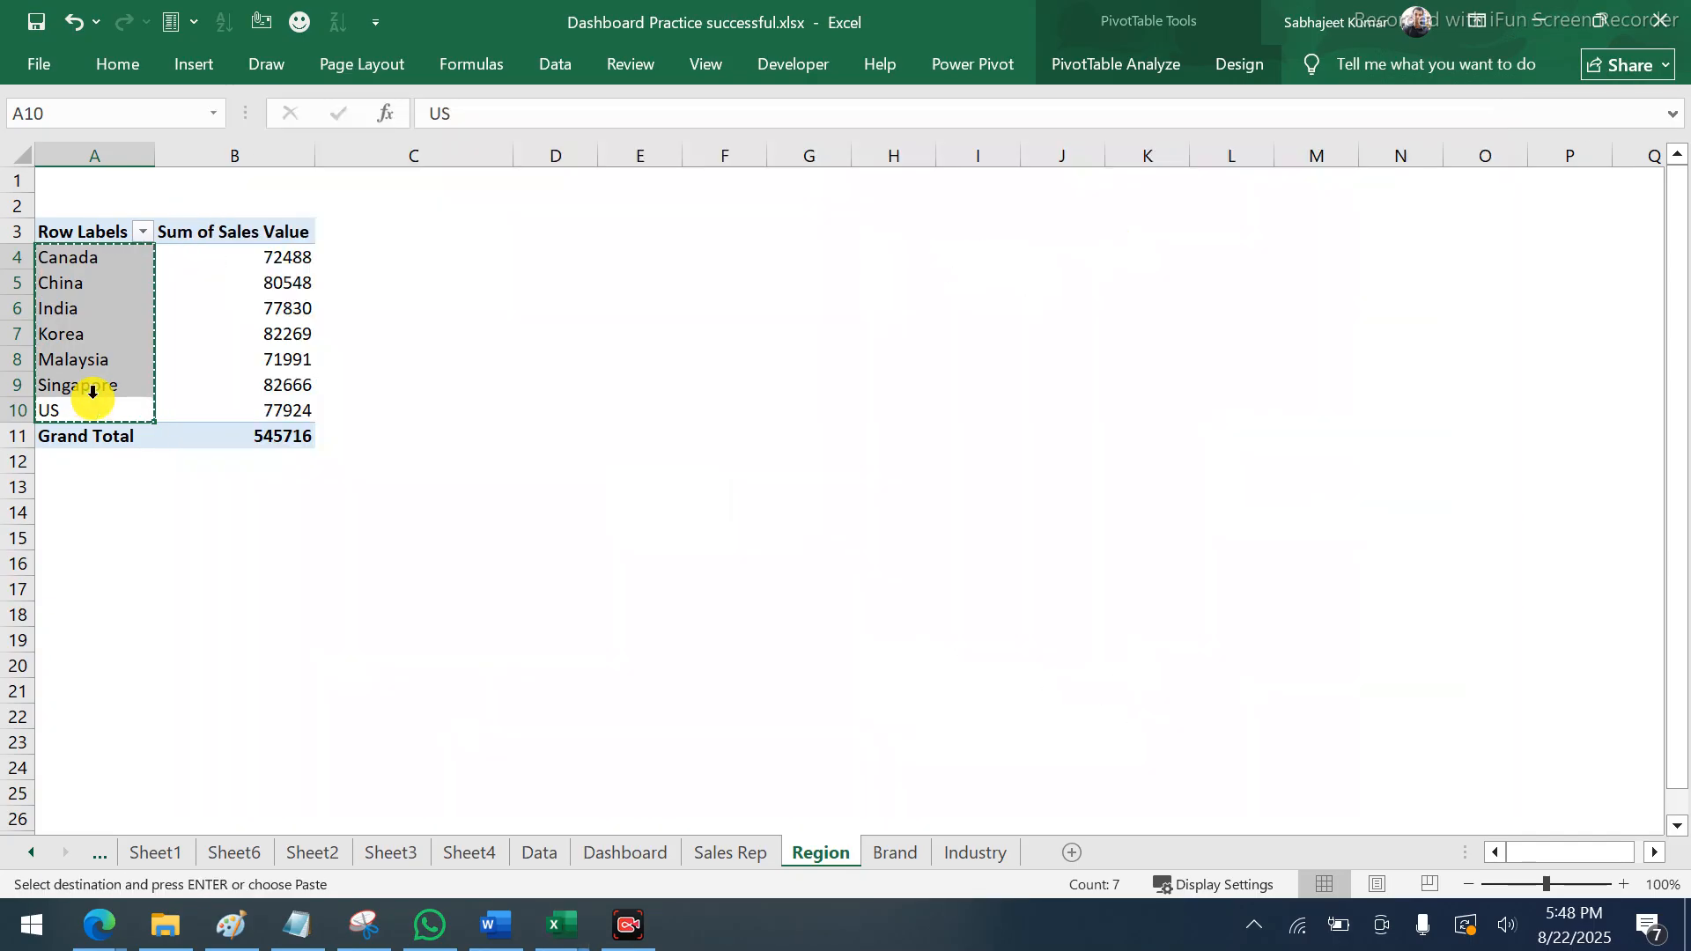
# Switch back to the Book1 workbook and paste the copied country labels beside the sales reps, starting in B2
pyautogui.hotkey('alt', 'Tab')
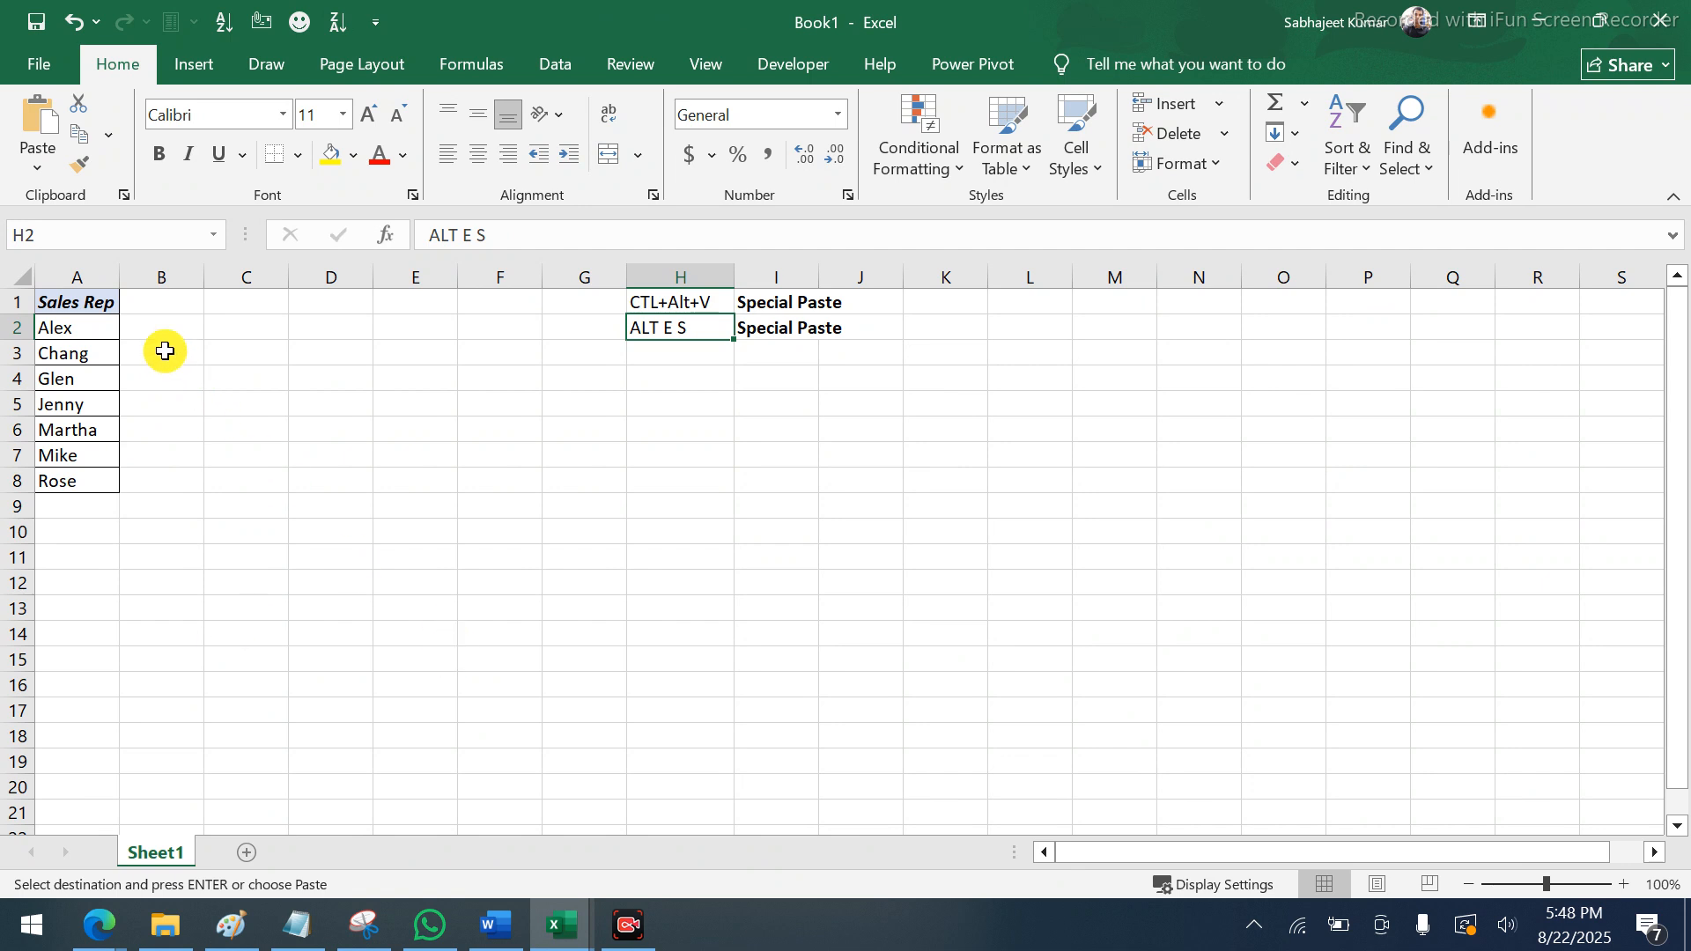
pyautogui.click(161, 321)
pyautogui.hotkey('ctrl', 'v')
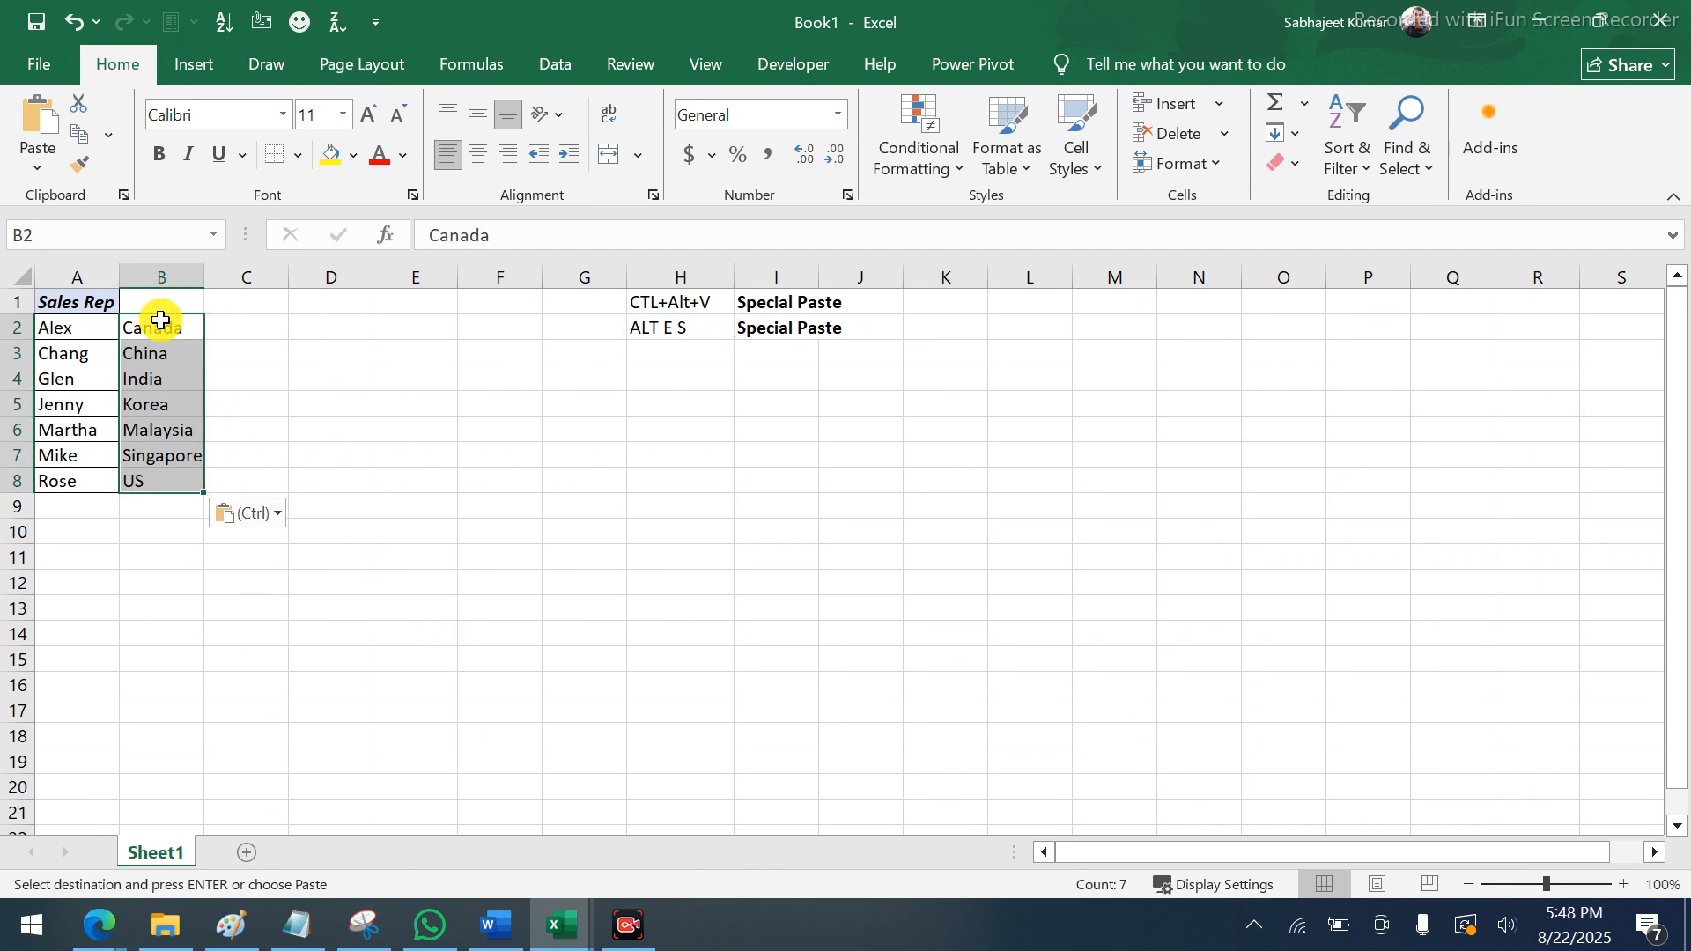
# Enter the header Country in B1 and auto-fit column B to its contents
pyautogui.press('Up')
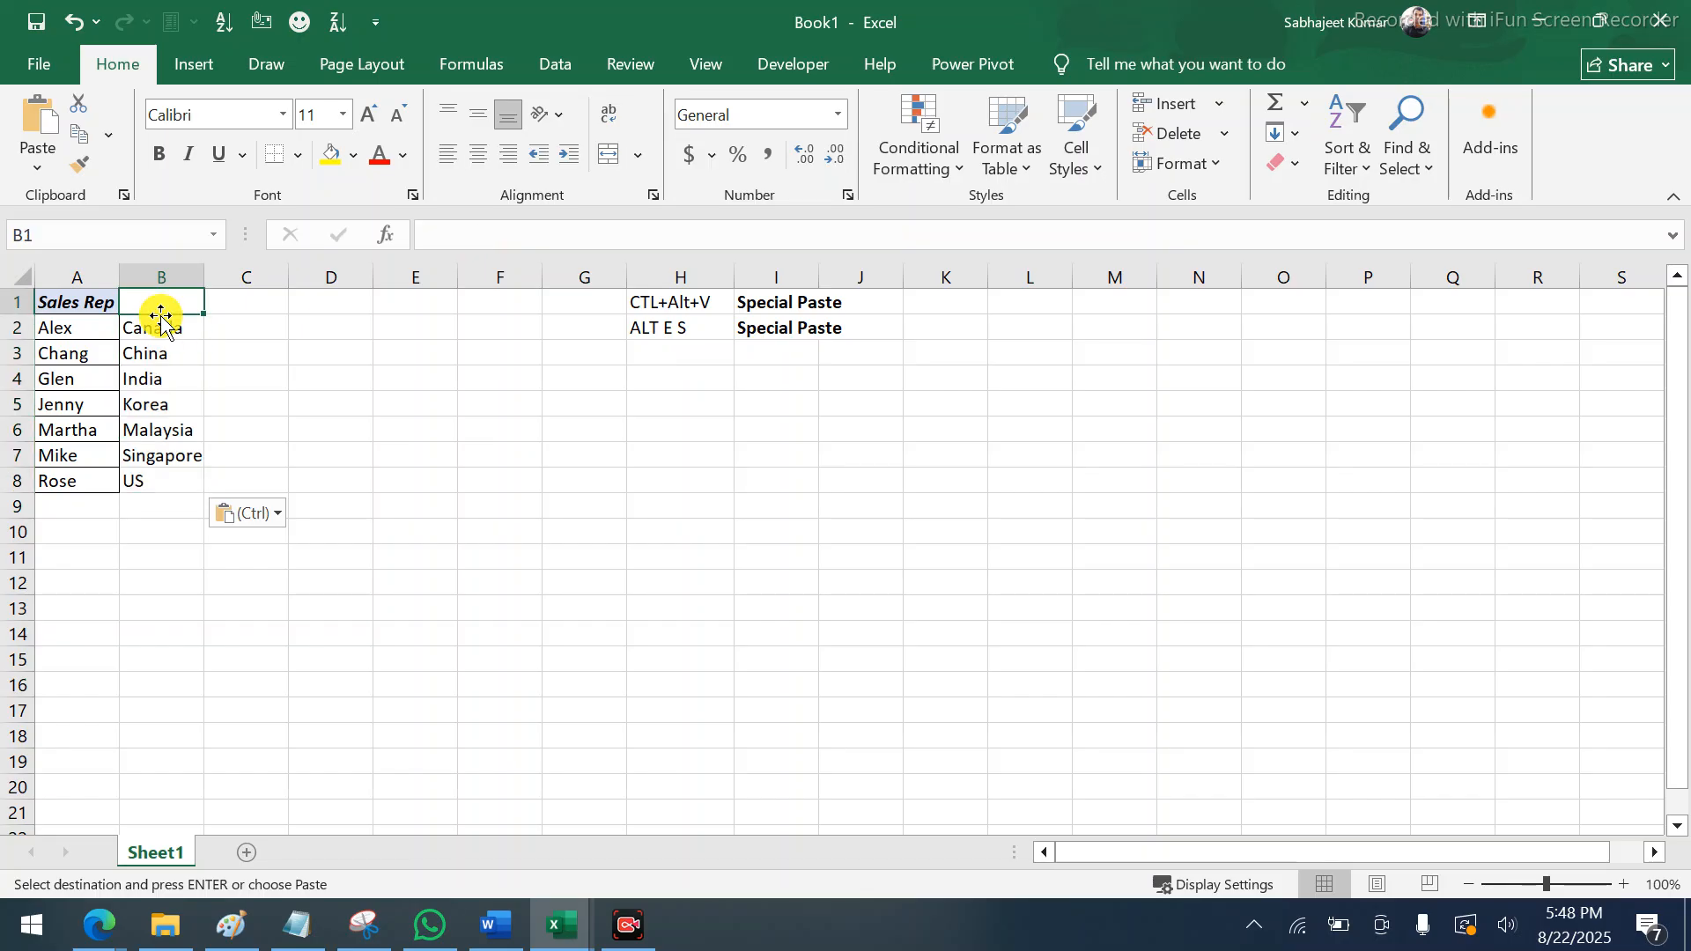
pyautogui.write('Coun')
pyautogui.write('trr')
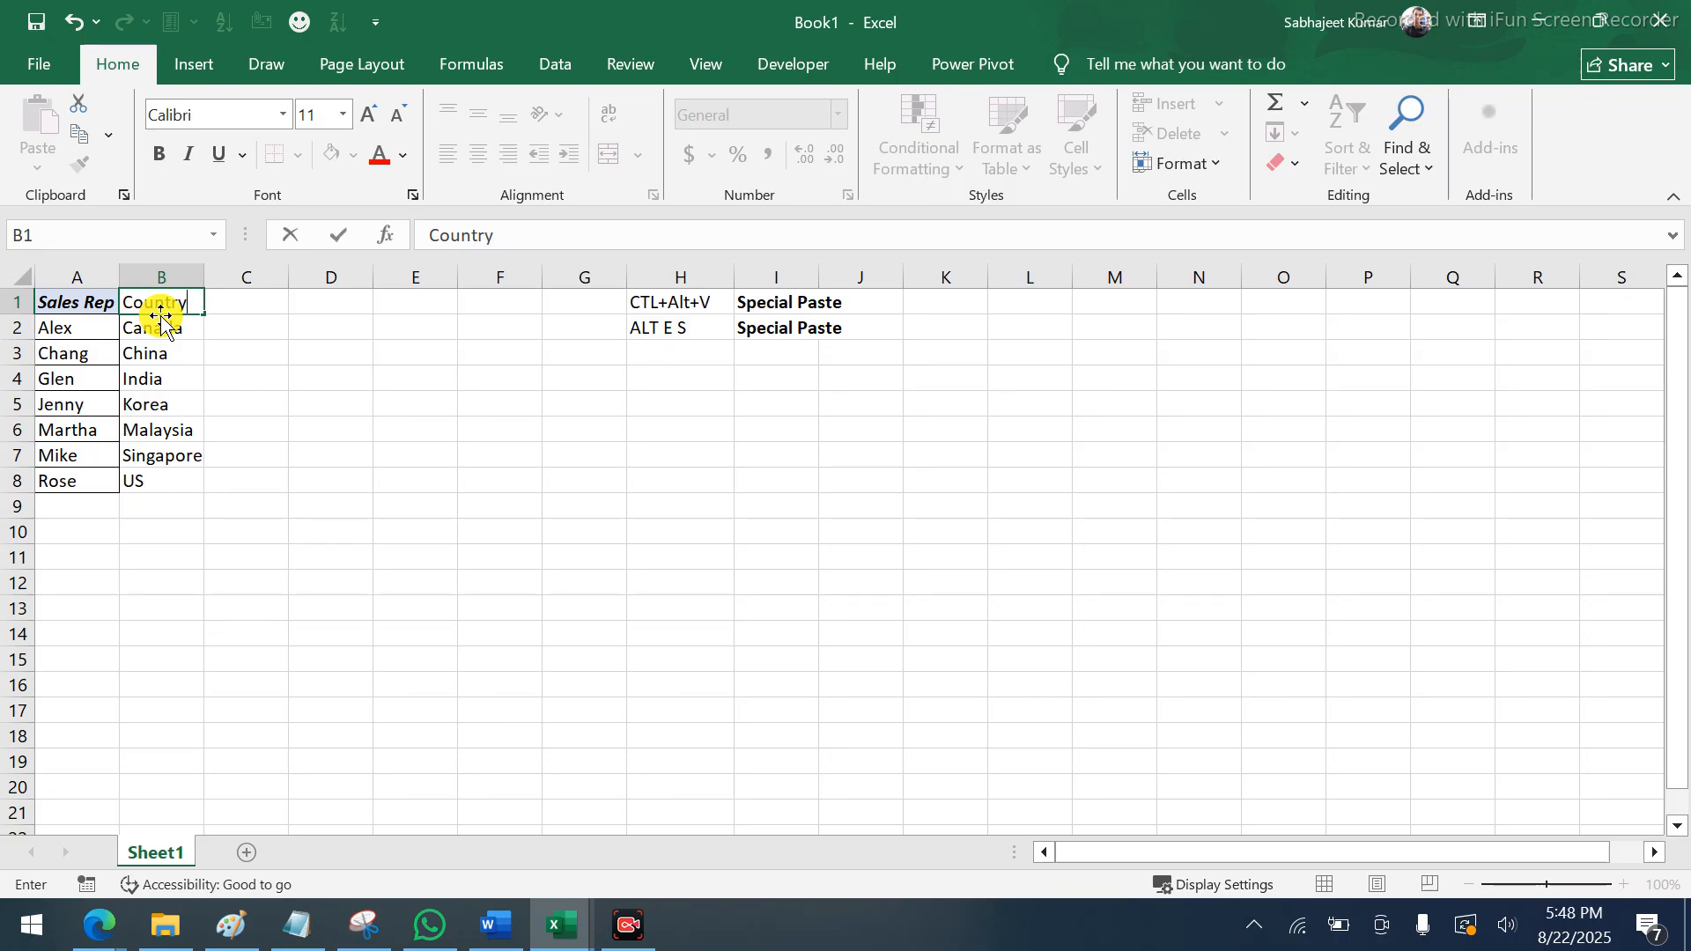
pyautogui.press('Tab')
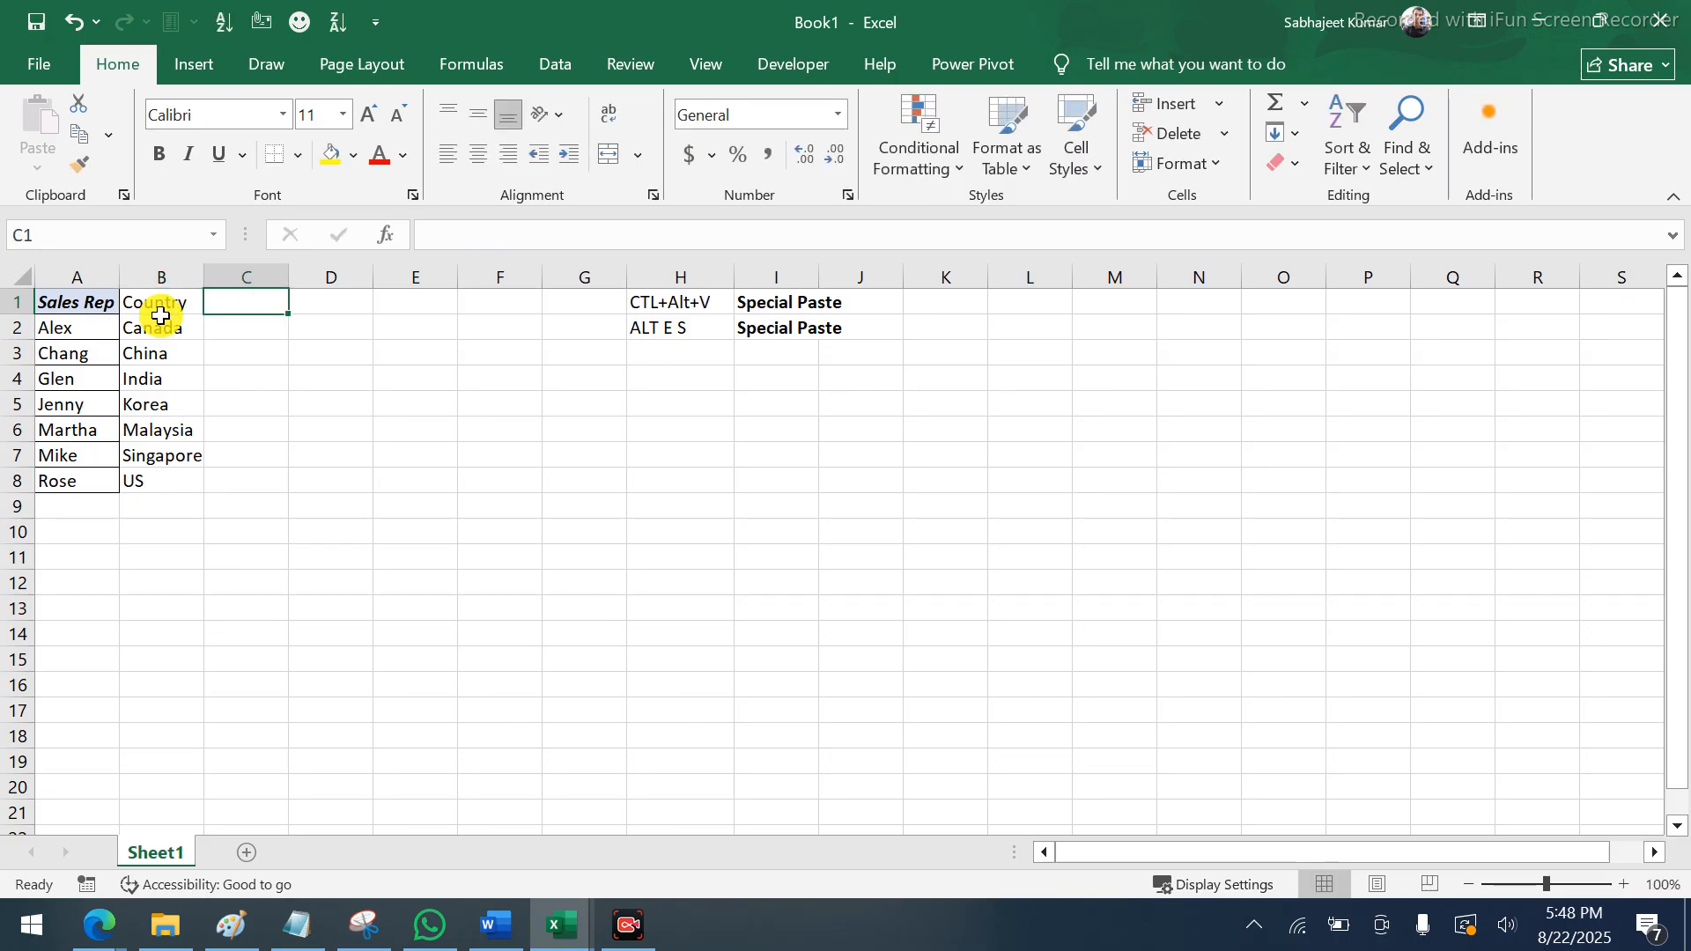
pyautogui.doubleClick(203, 278)
# Enter the headers Qty in C1 and Rate in D1
pyautogui.write('Q')
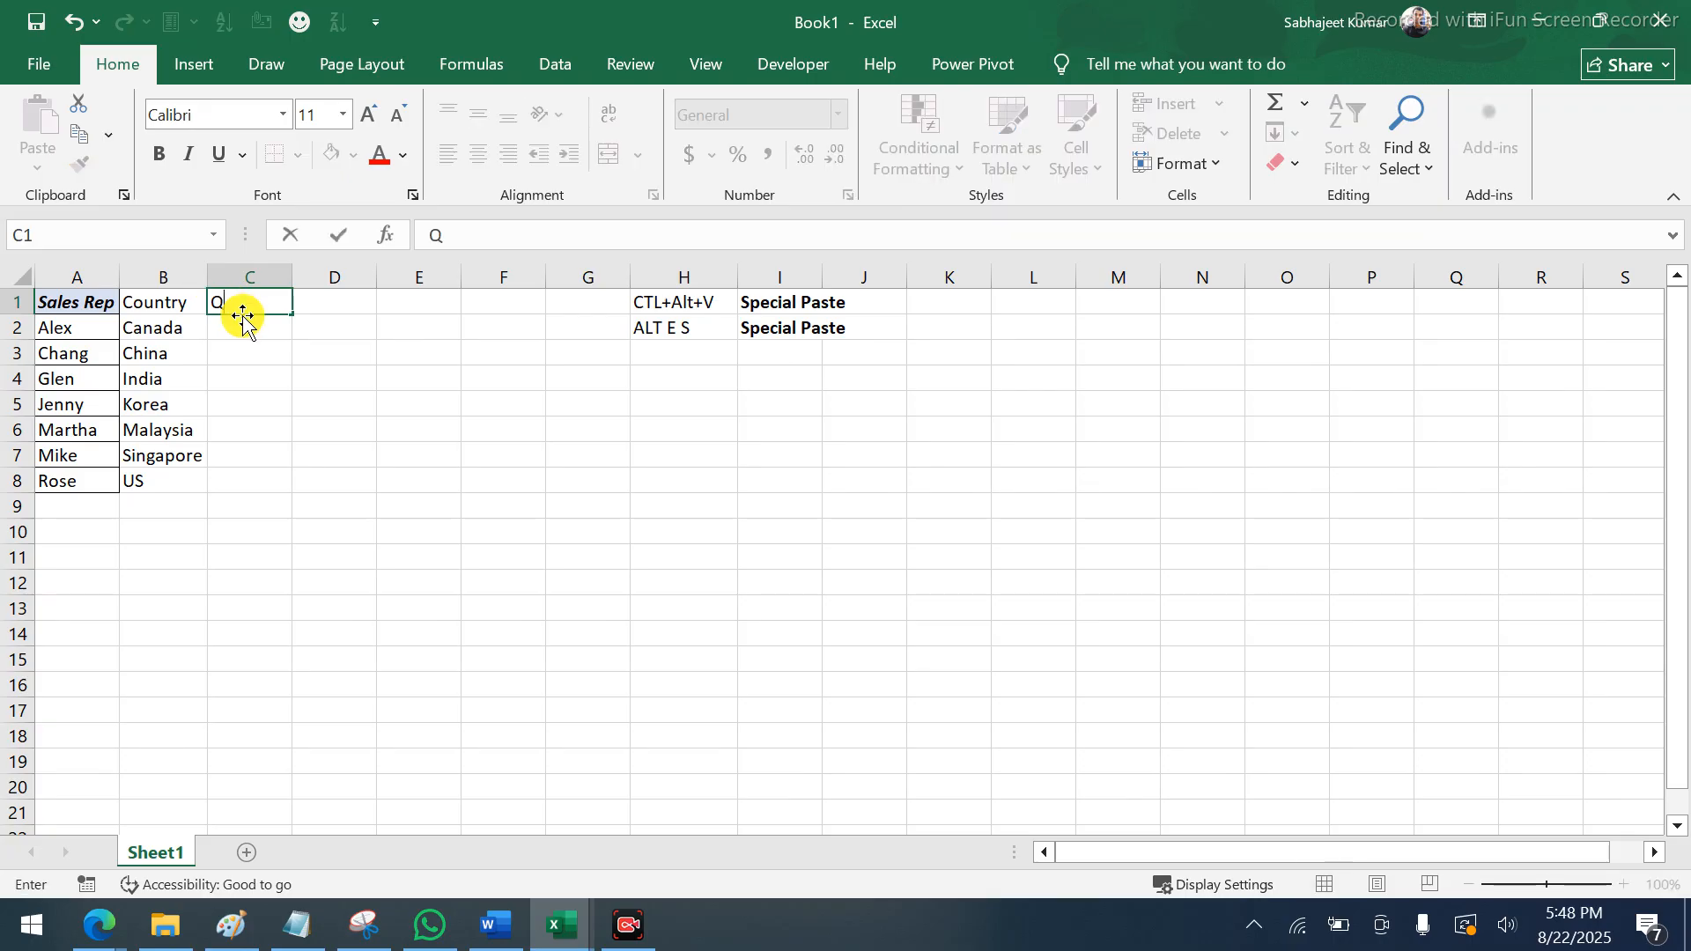
pyautogui.write('ty')
pyautogui.press('Tab')
pyautogui.write('Rate')
pyautogui.press('Return')
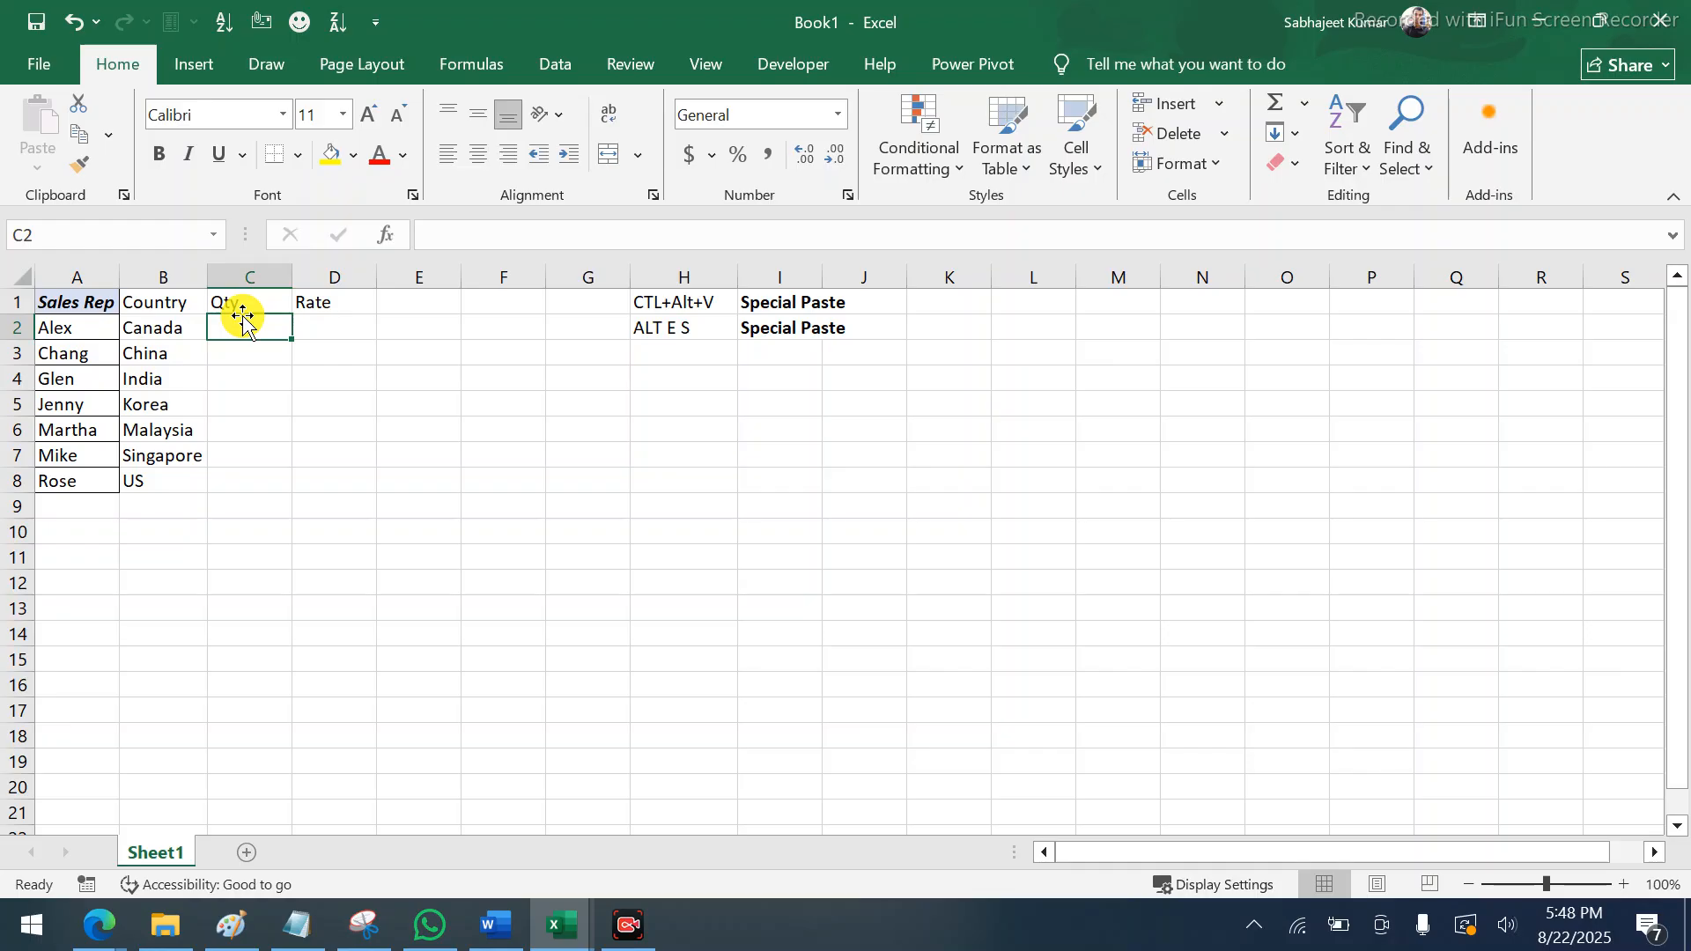
# Enter the formula =RANDBETWEEN(1,10) in C2 to generate a random quantity
pyautogui.write('=ran')
pyautogui.press('Down')
pyautogui.press('Tab')
pyautogui.write('1,')
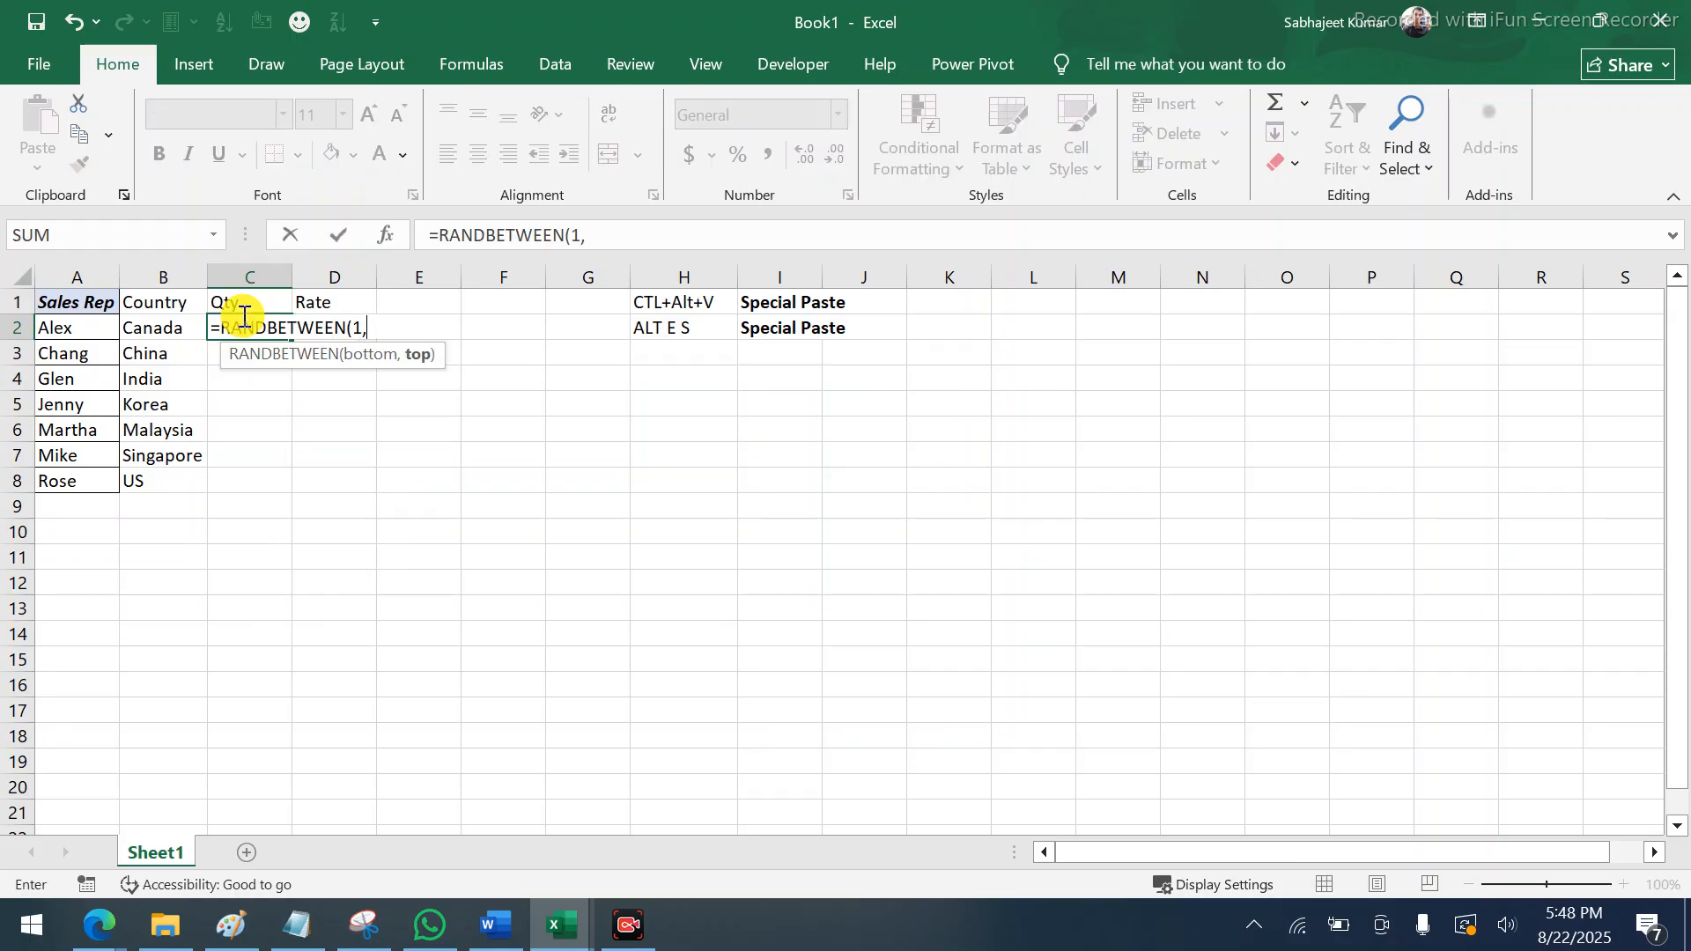
pyautogui.write('10)')
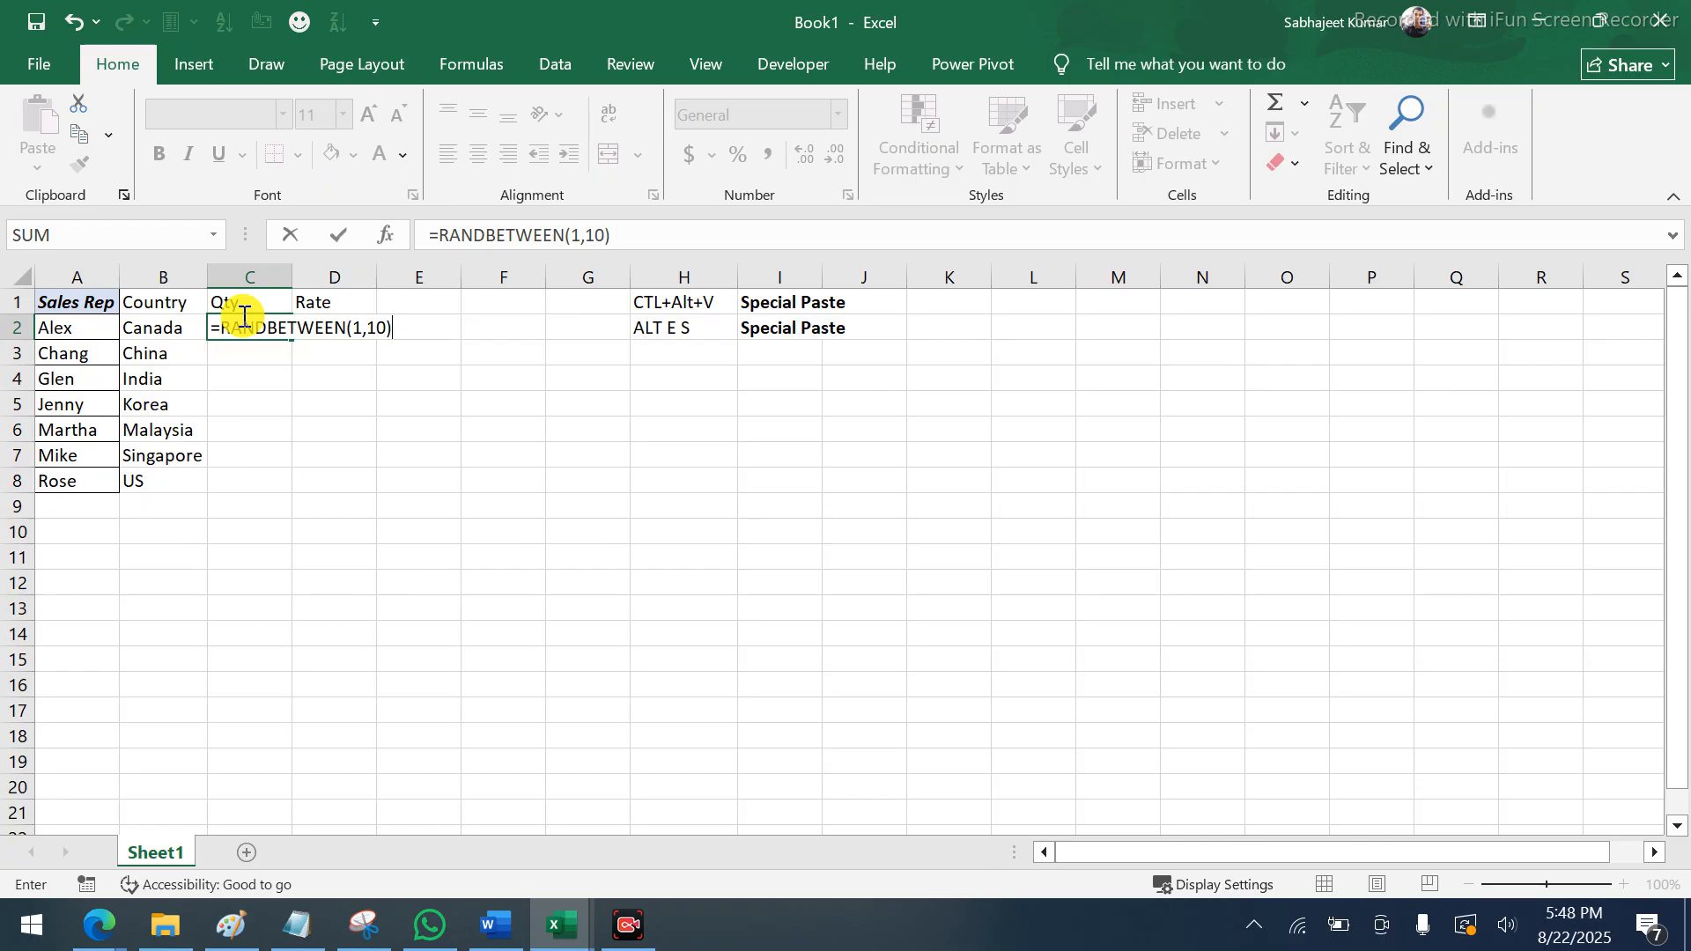
pyautogui.press('Return')
# Fill the random-number formula from C2 across the Qty and Rate columns, covering C2:D8
pyautogui.press('Up')
pyautogui.hotkey('shift', 'Down')
pyautogui.hotkey('shift', 'Down')
pyautogui.hotkey('shift', 'Down')
pyautogui.hotkey('shift', 'Down')
pyautogui.hotkey('shift', 'Down')
pyautogui.hotkey('shift', 'Down')
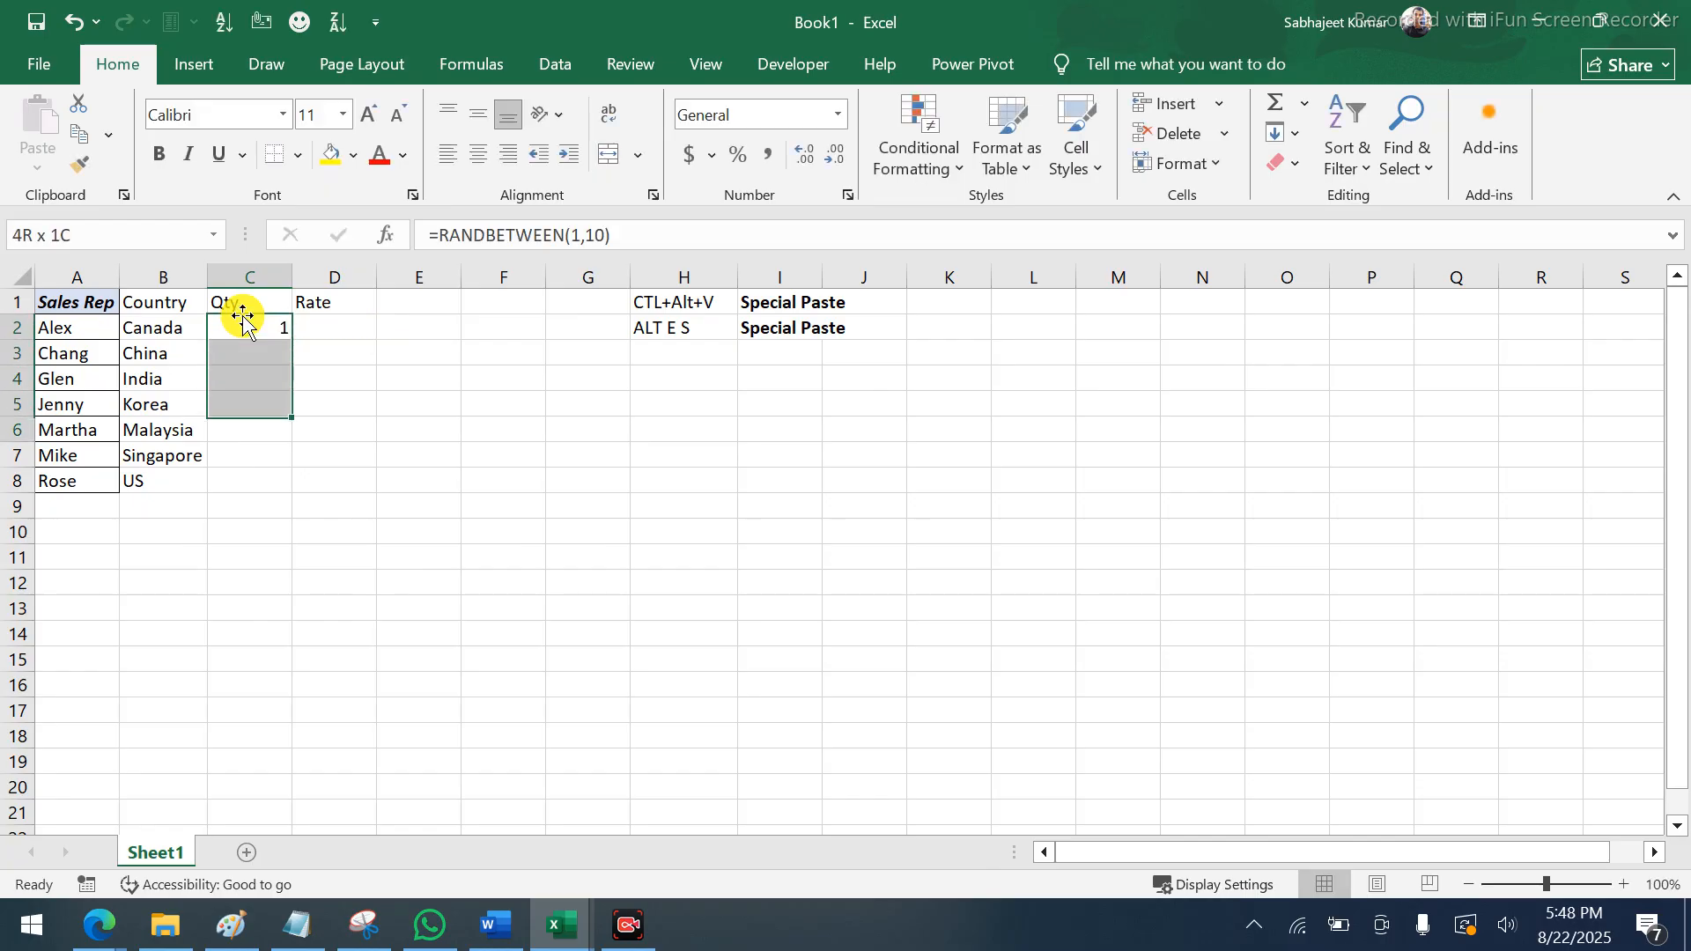
pyautogui.hotkey('shift', 'Right')
pyautogui.hotkey('ctrl', 'r')
pyautogui.hotkey('ctrl', 'd')
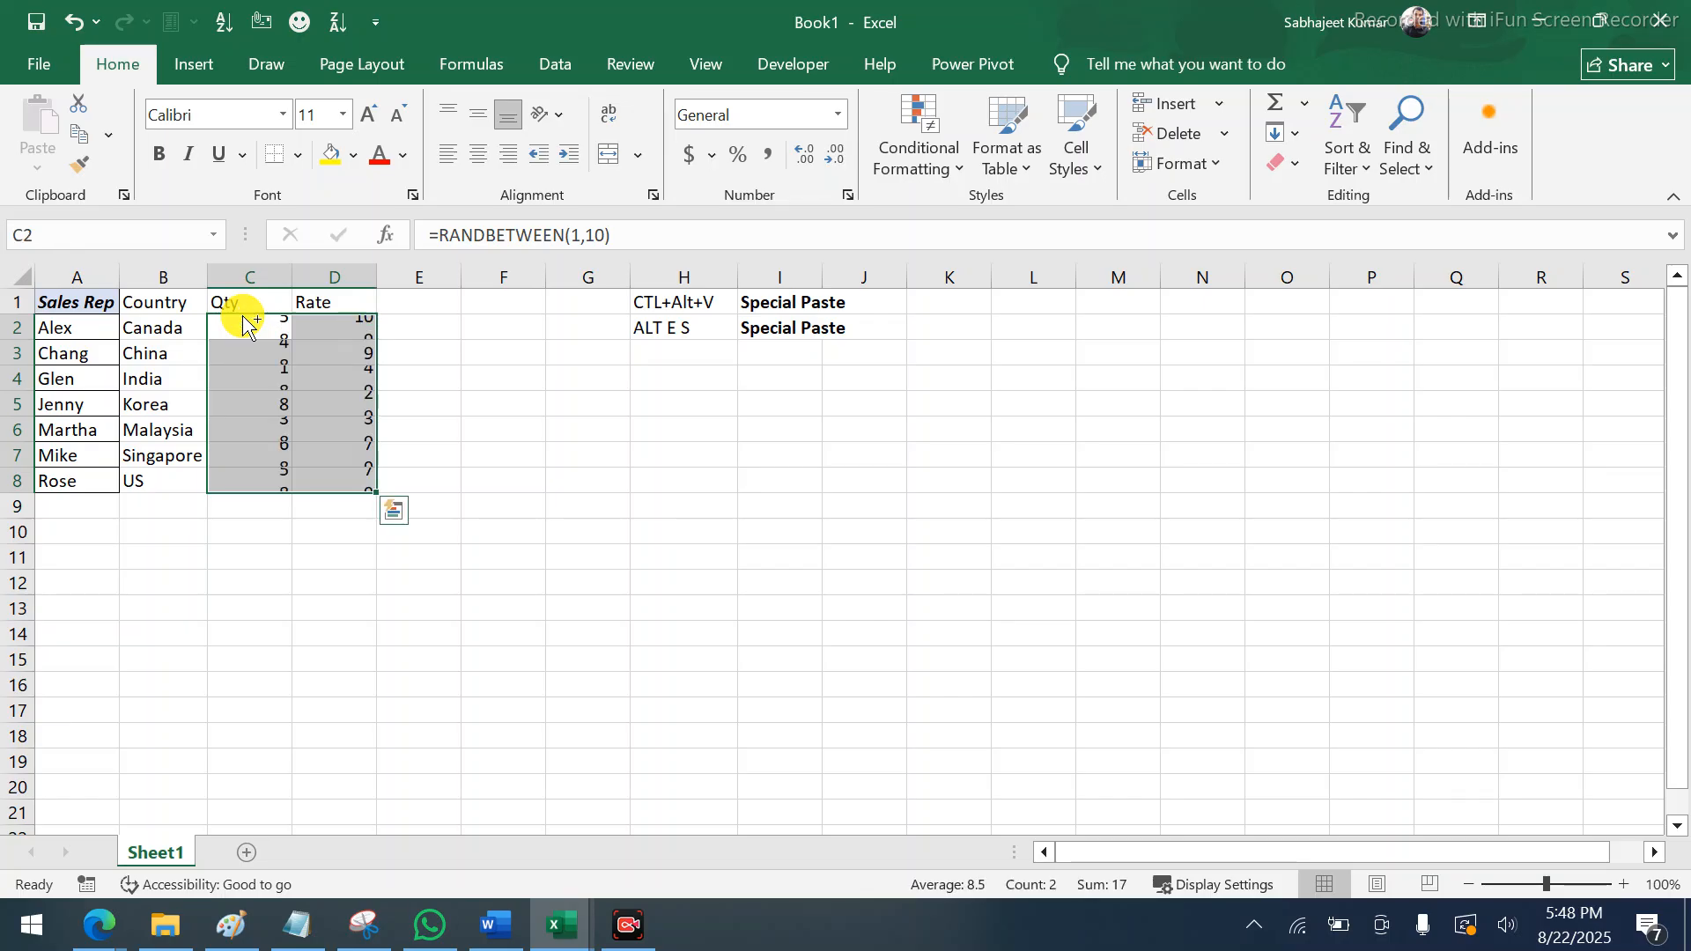
# Replace the random-number formulas in C2:D8 with fixed numbers by copying them and using Paste Special with Values
pyautogui.write('cc')
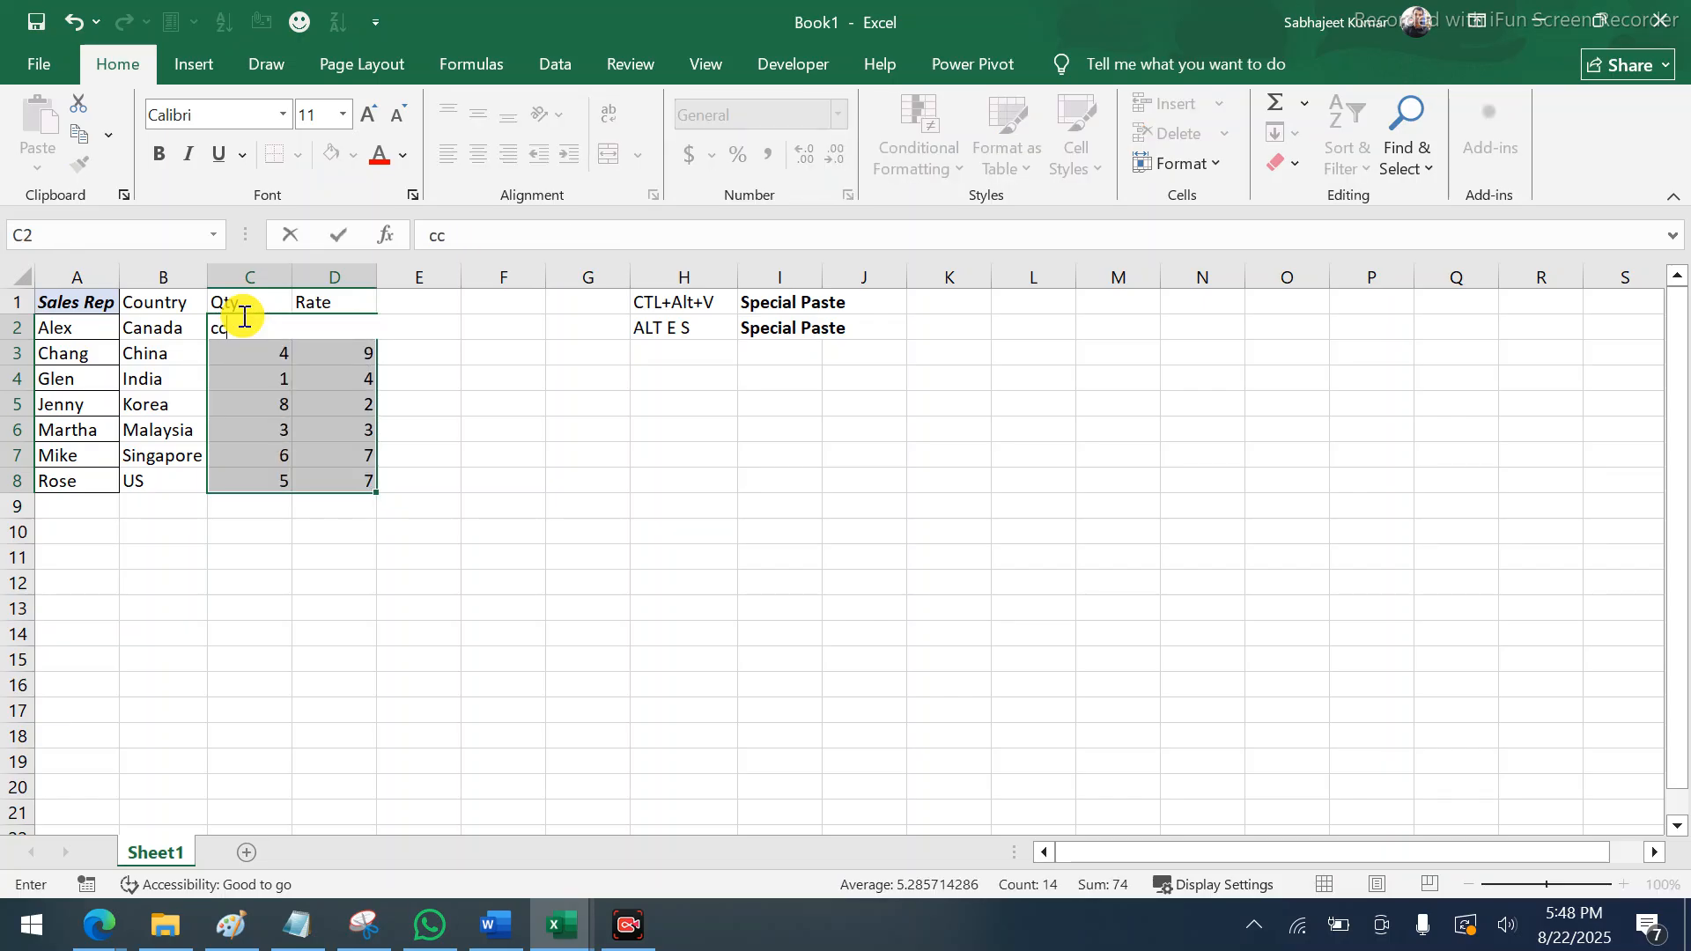
pyautogui.press('Escape')
pyautogui.hotkey('ctrl', 'c')
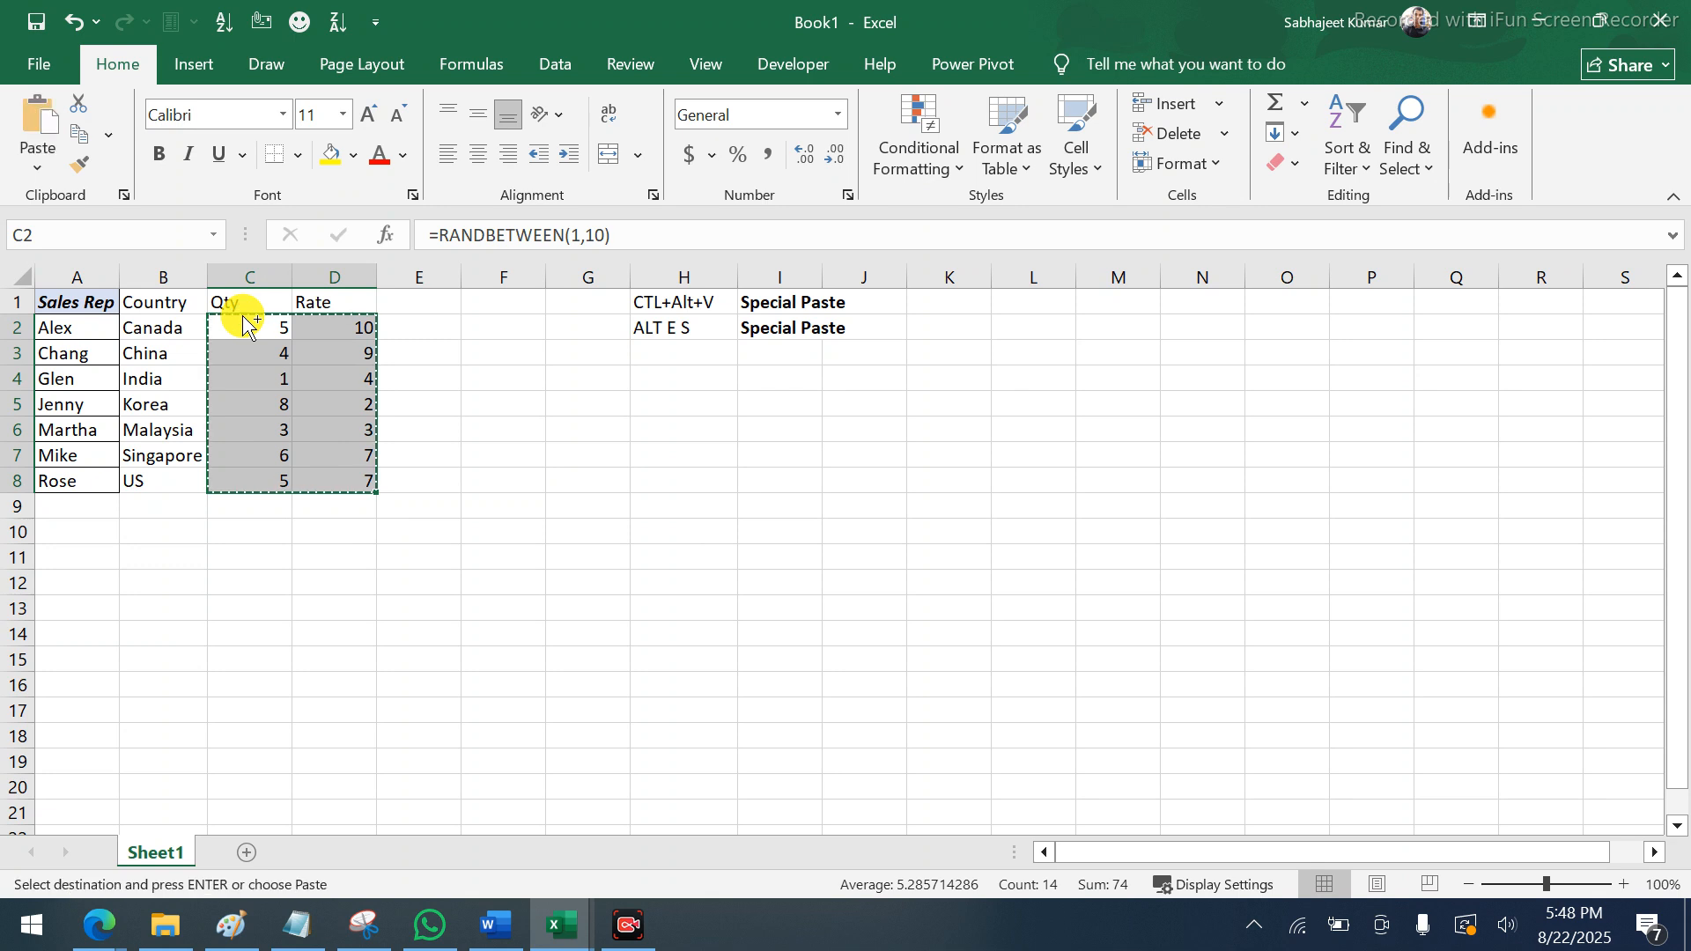
pyautogui.hotkey('ctrl', 'alt', 'v')
pyautogui.press('v')
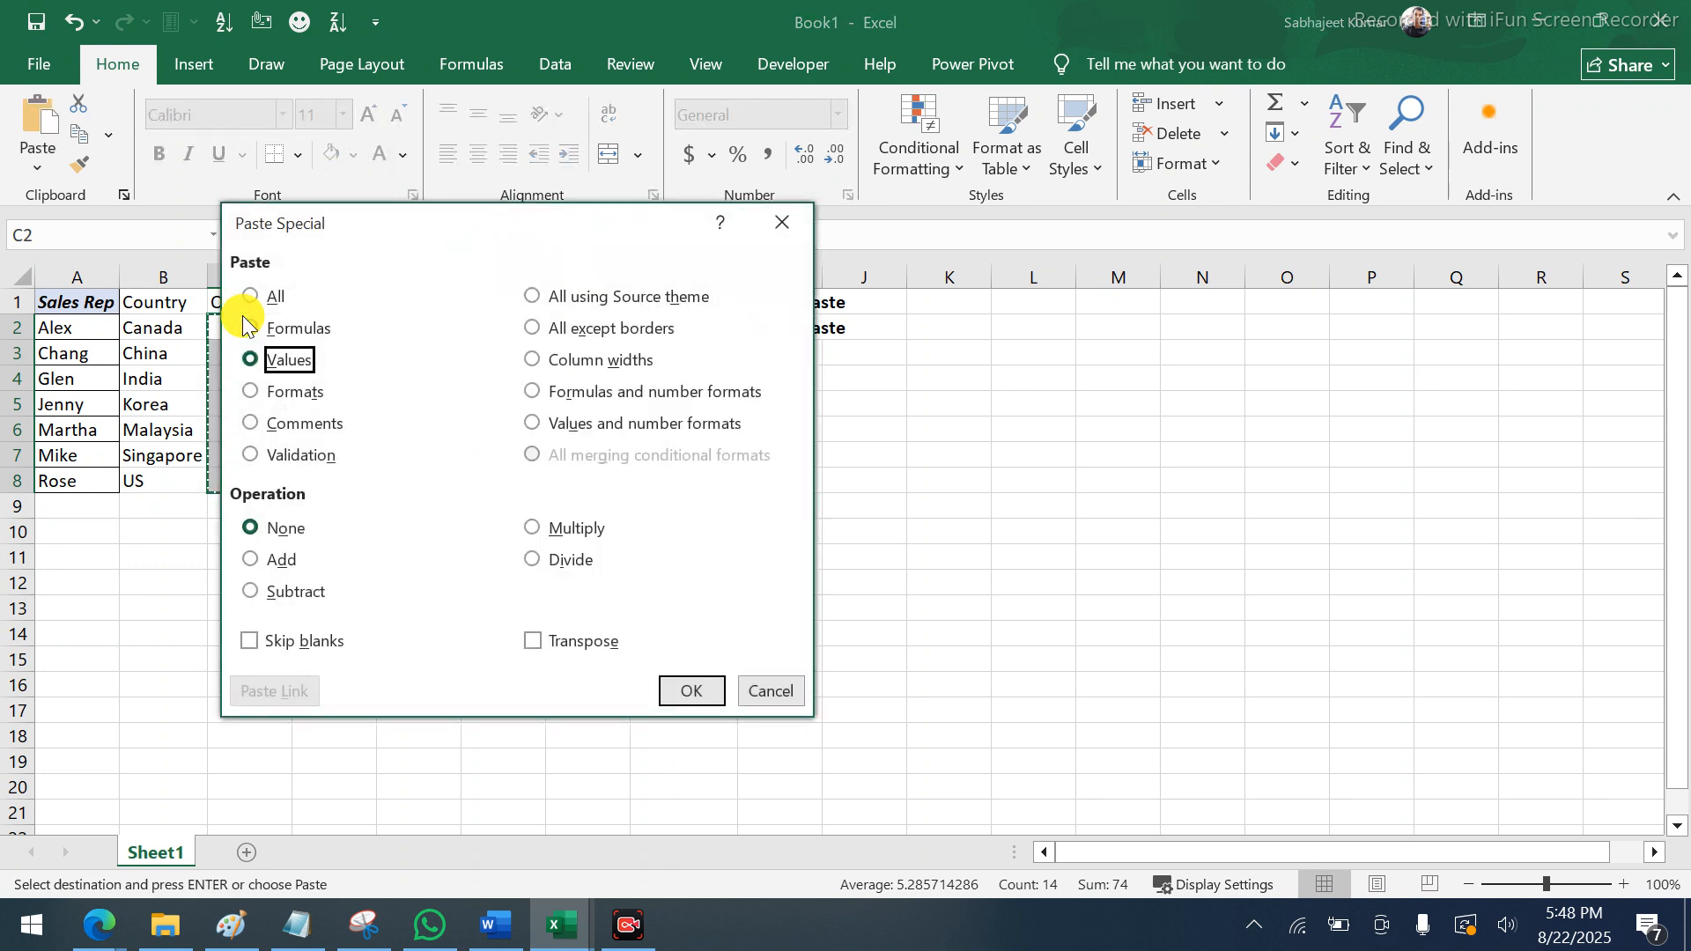
pyautogui.press('Return')
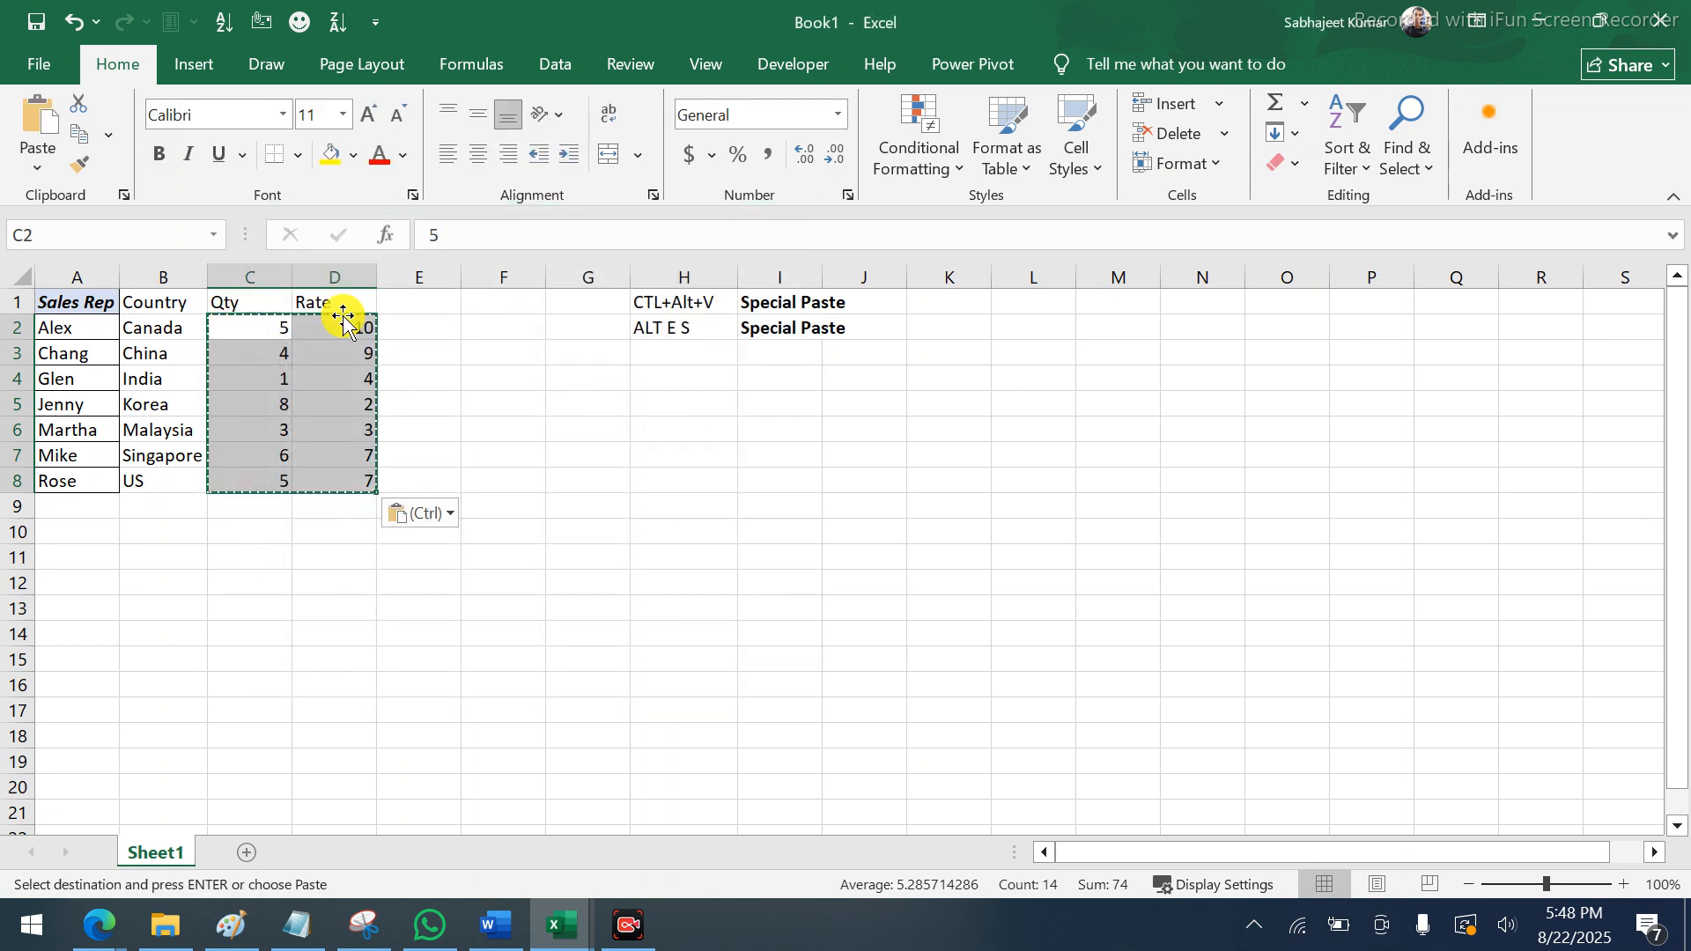
# Enter the header Total in E1
pyautogui.click(437, 304)
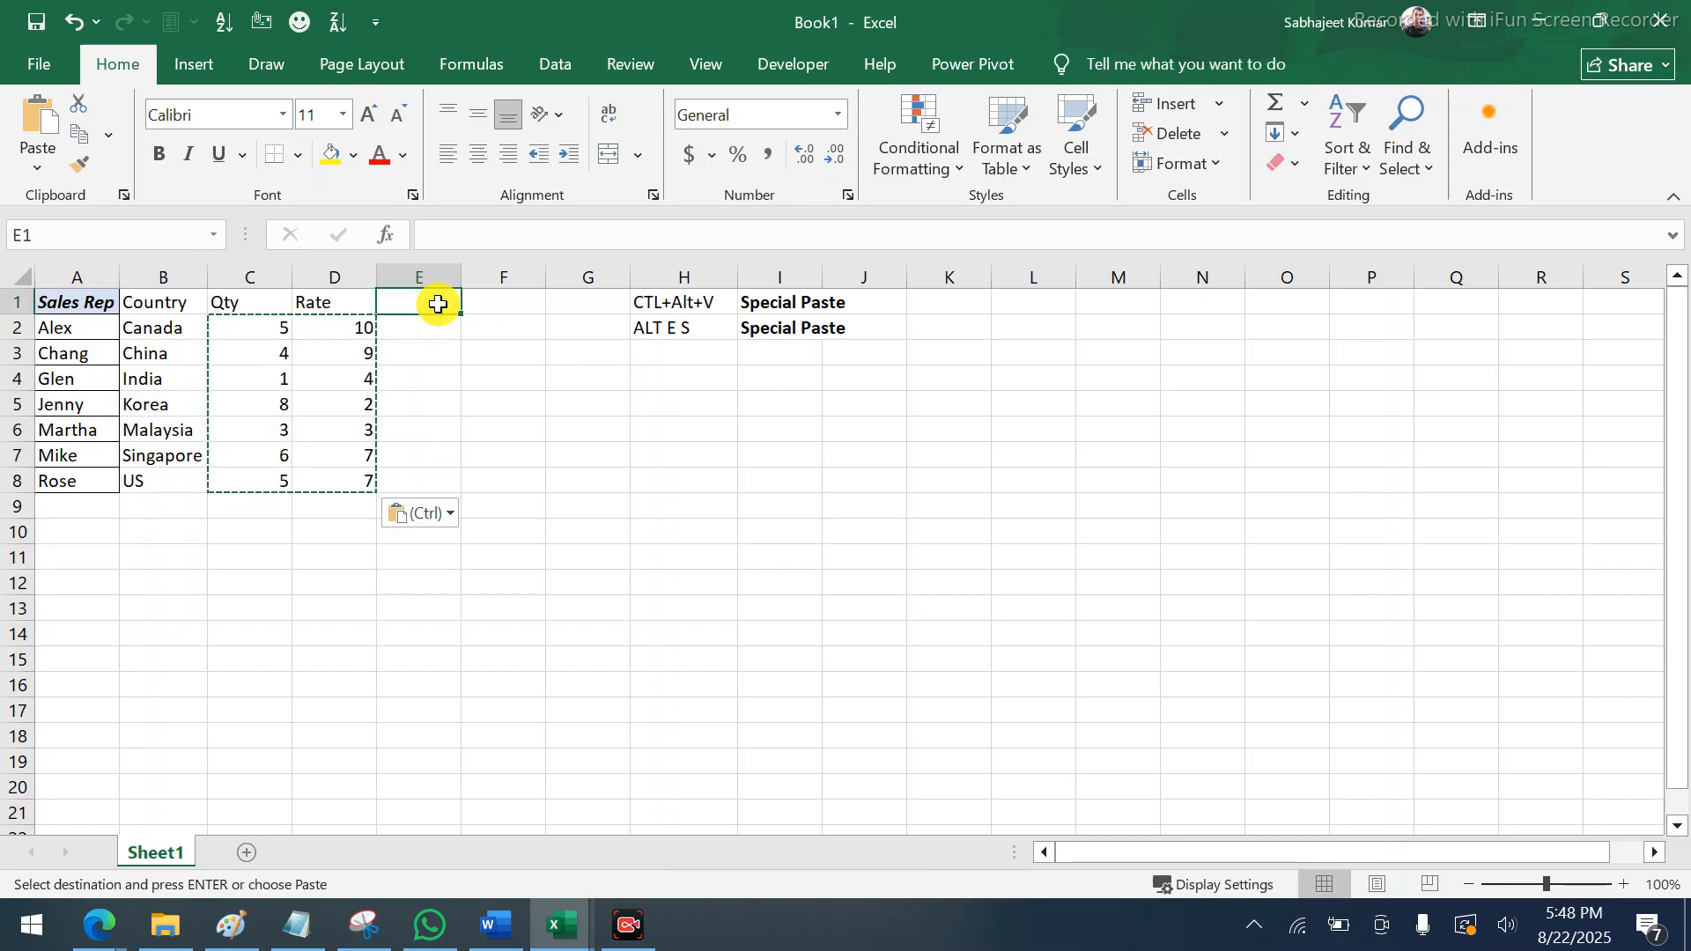
pyautogui.write('Total')
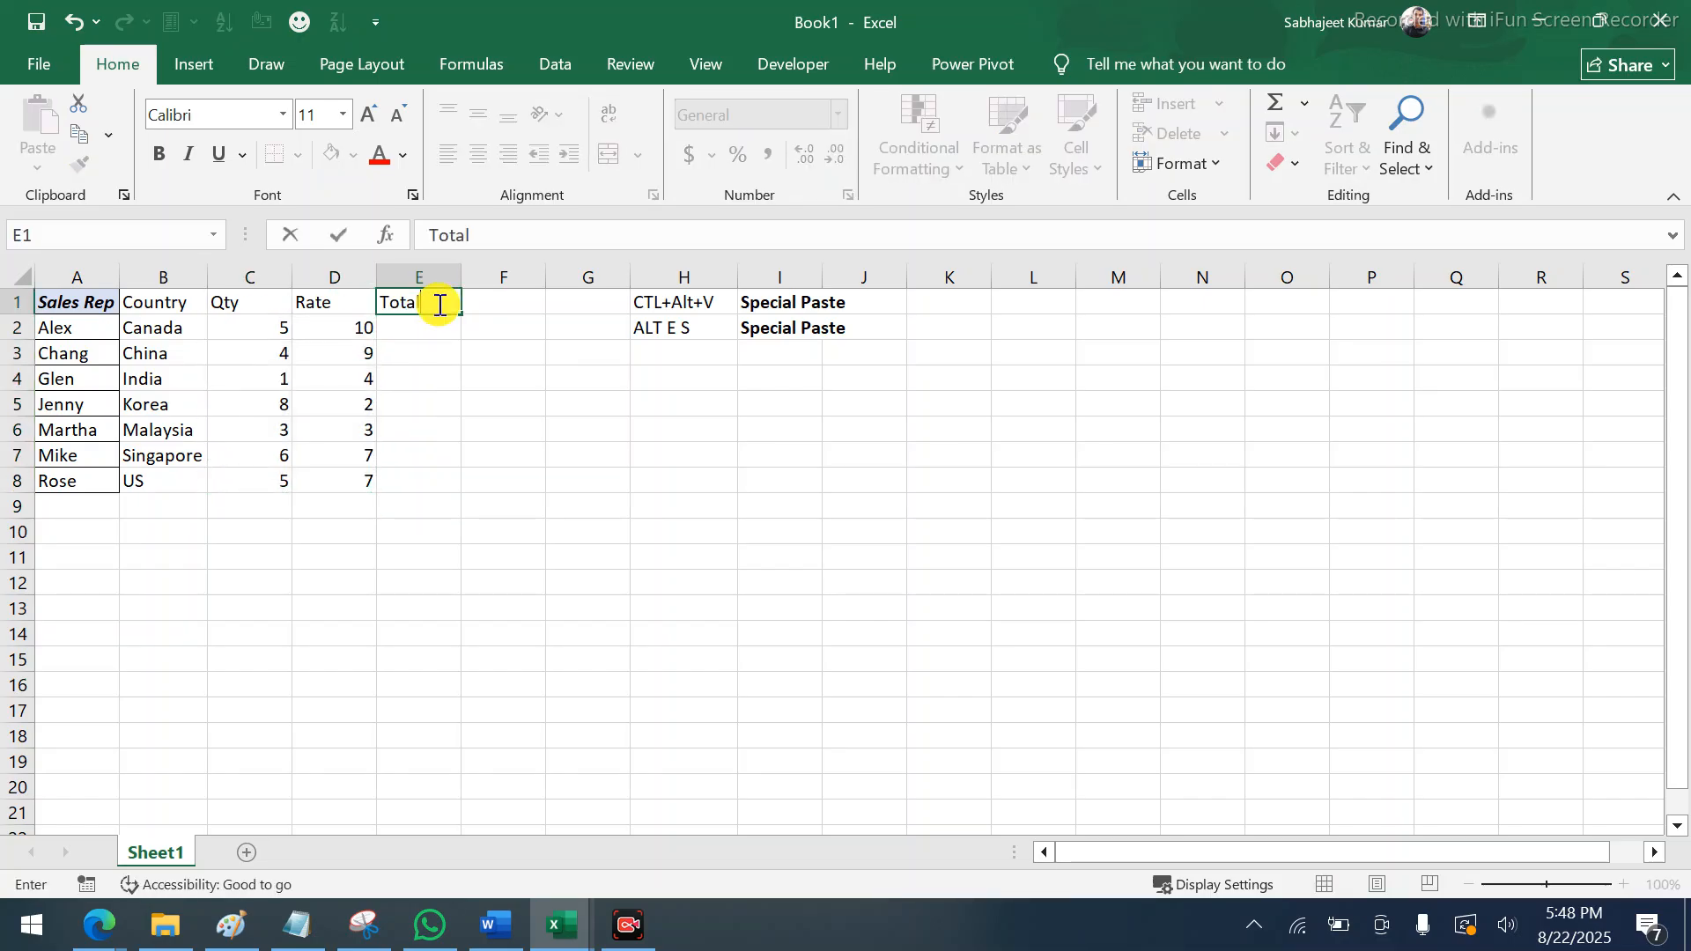
pyautogui.press('Return')
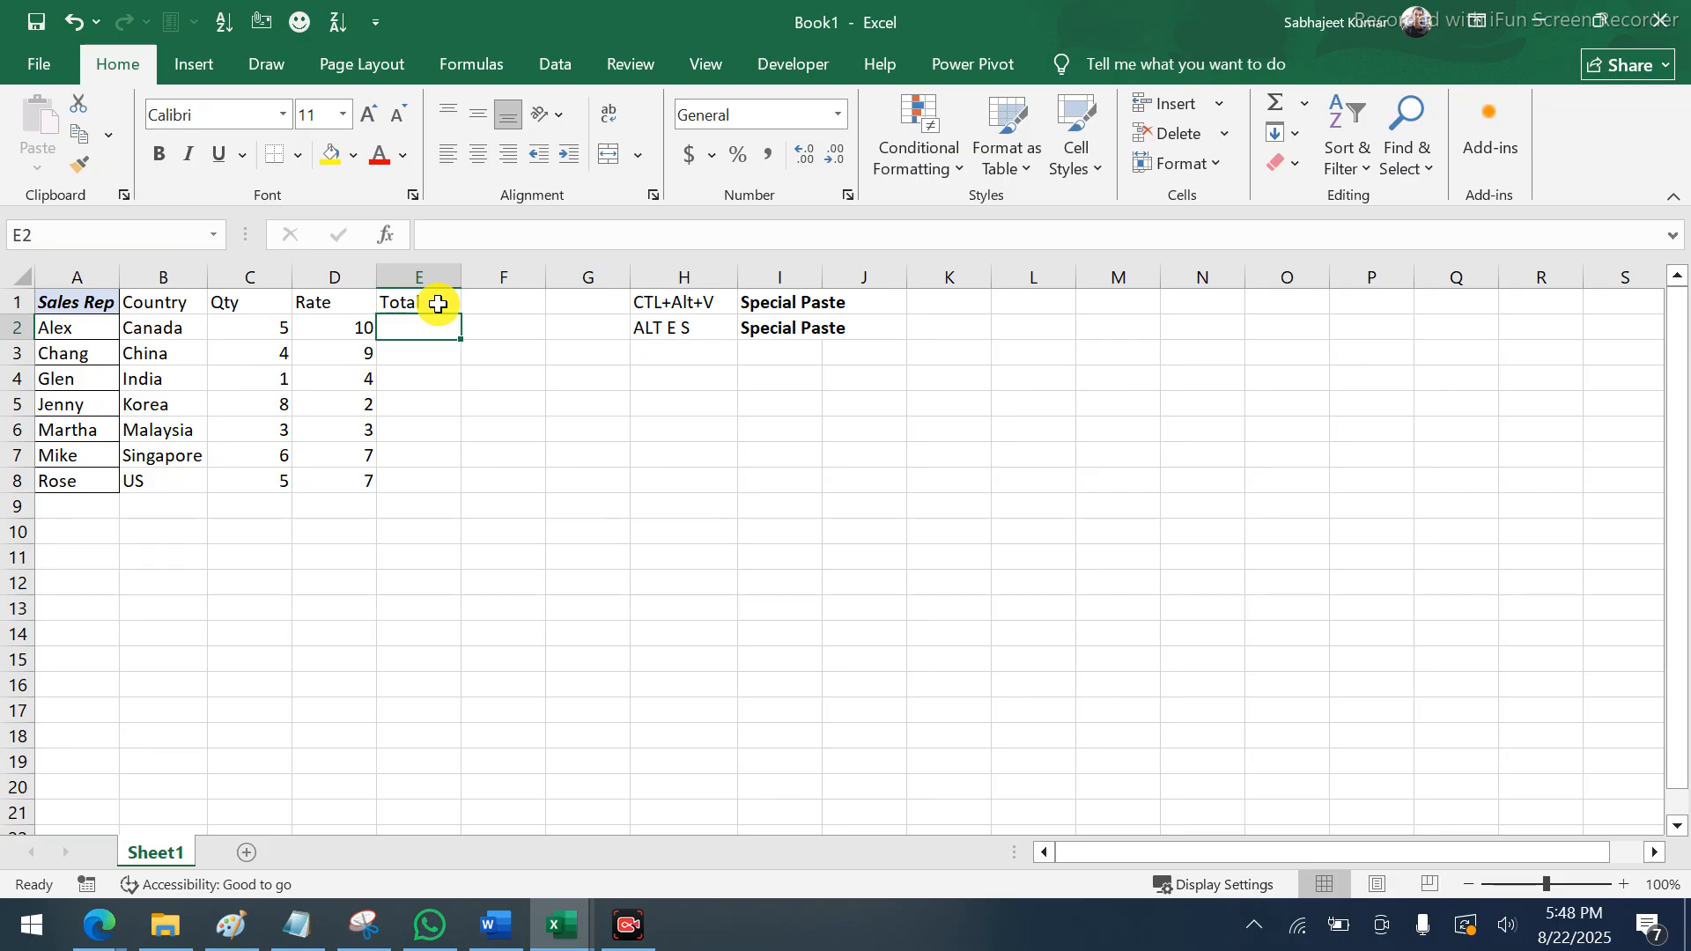
# Calculate the total in E2 with =C2*D2 and fill the formula down to E8
pyautogui.write('=')
pyautogui.press('Left')
pyautogui.press('Left')
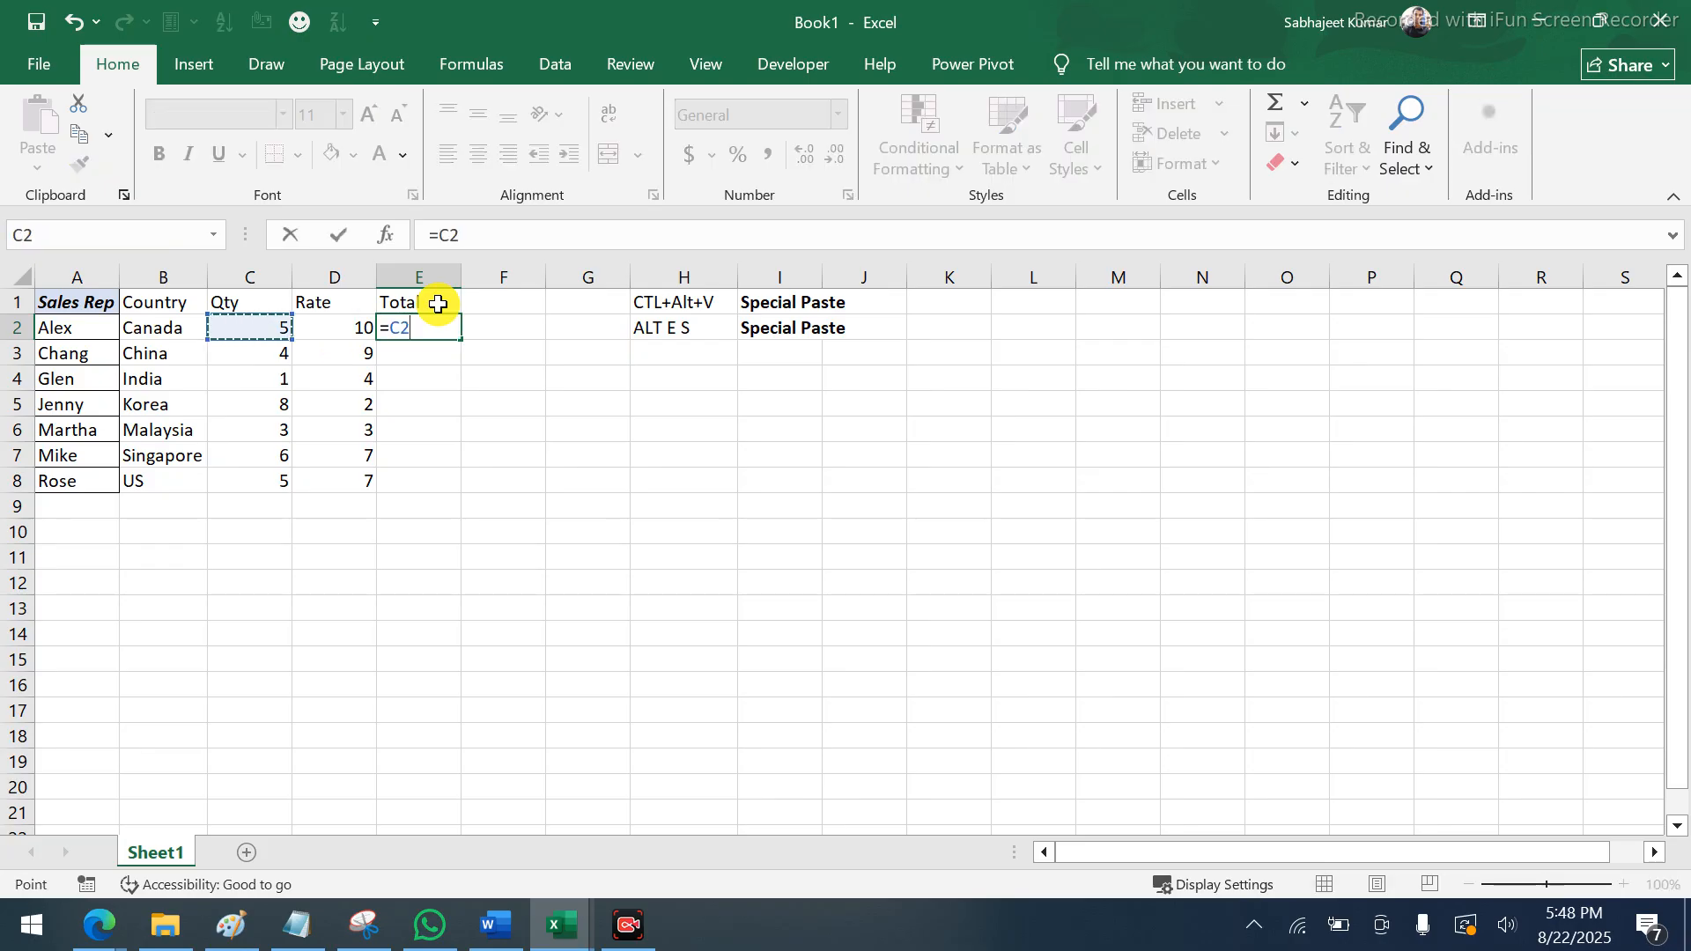
pyautogui.write('*')
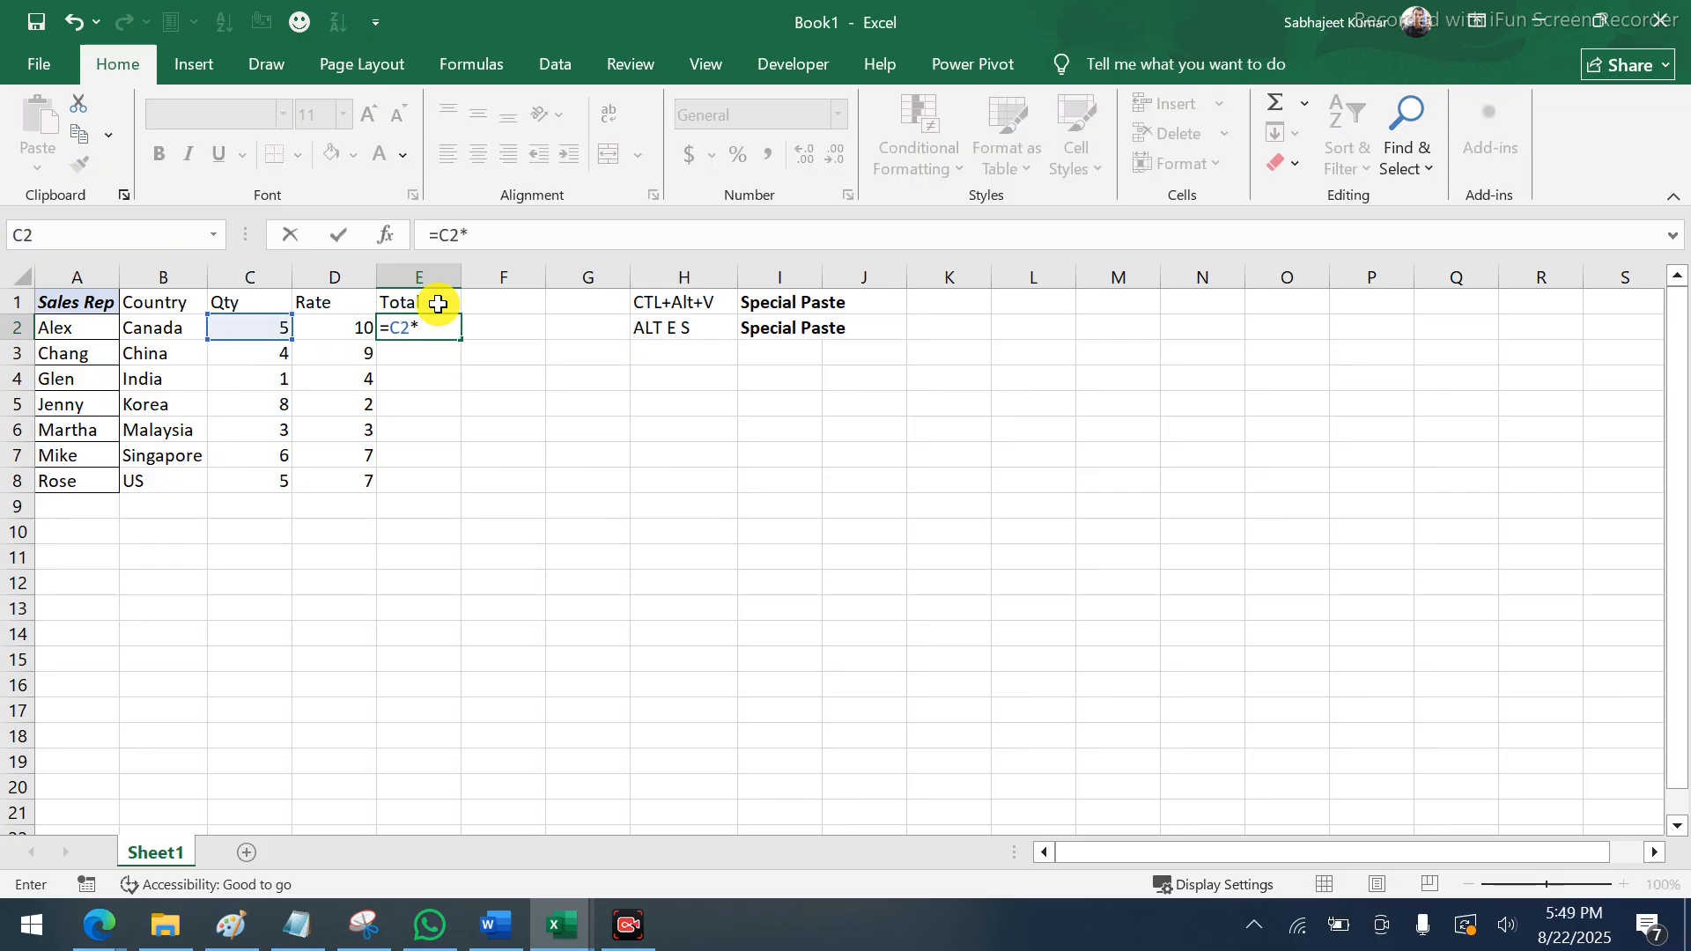
pyautogui.click(331, 338)
pyautogui.press('Return')
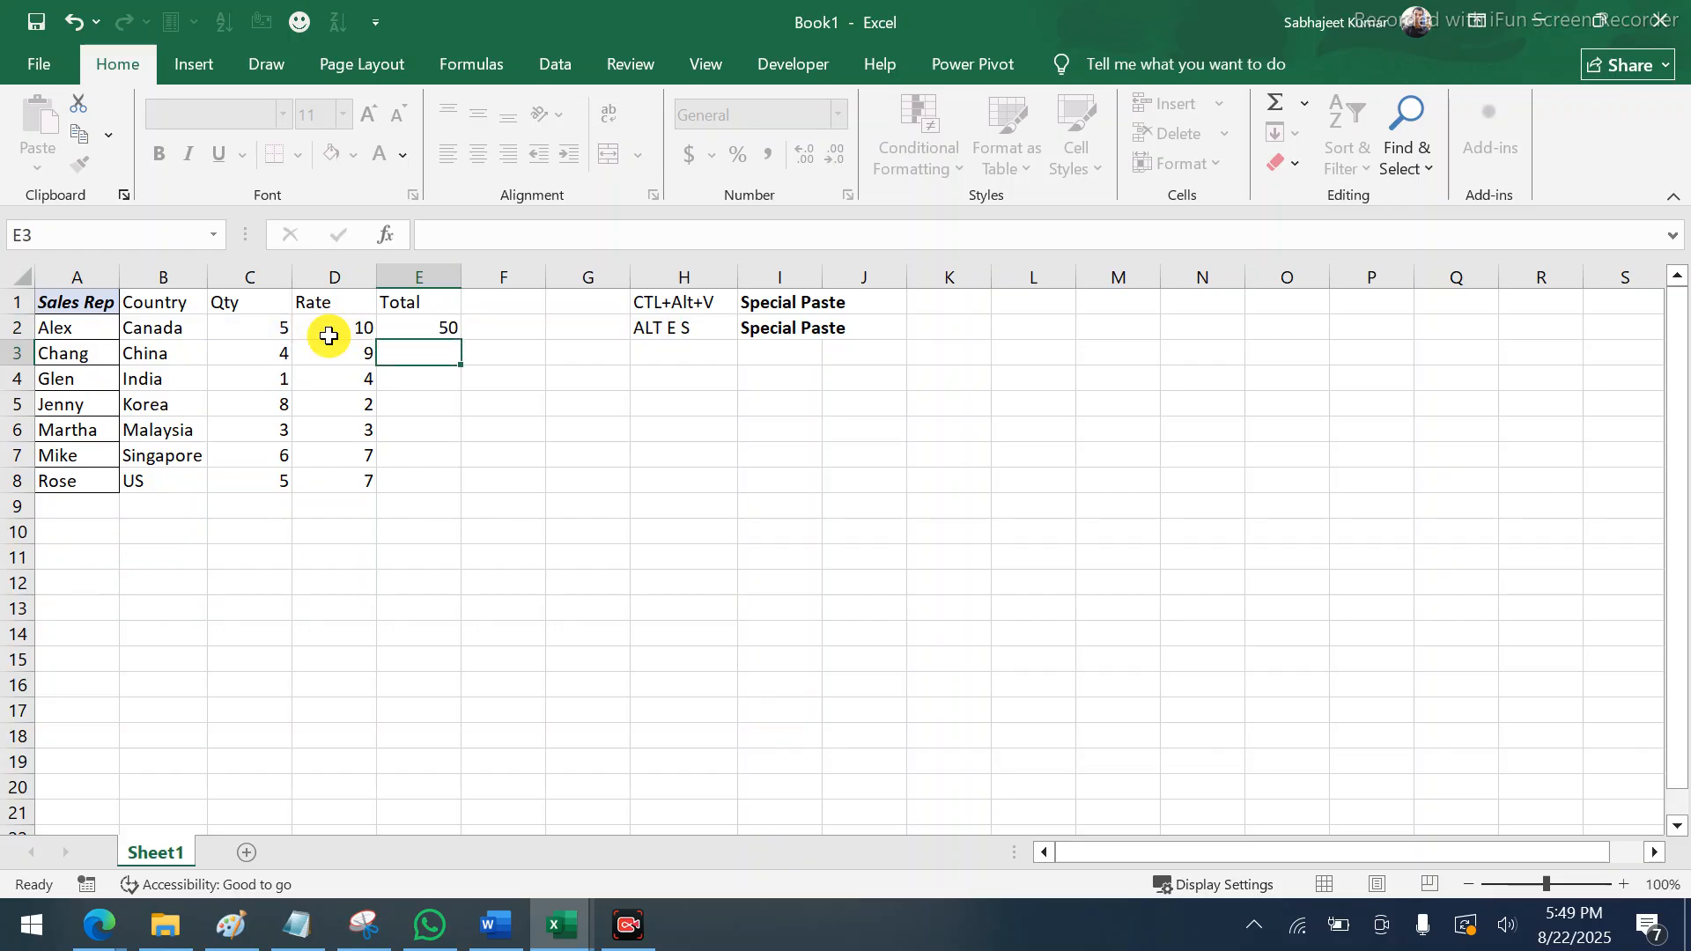
pyautogui.click(431, 328)
pyautogui.doubleClick(461, 339)
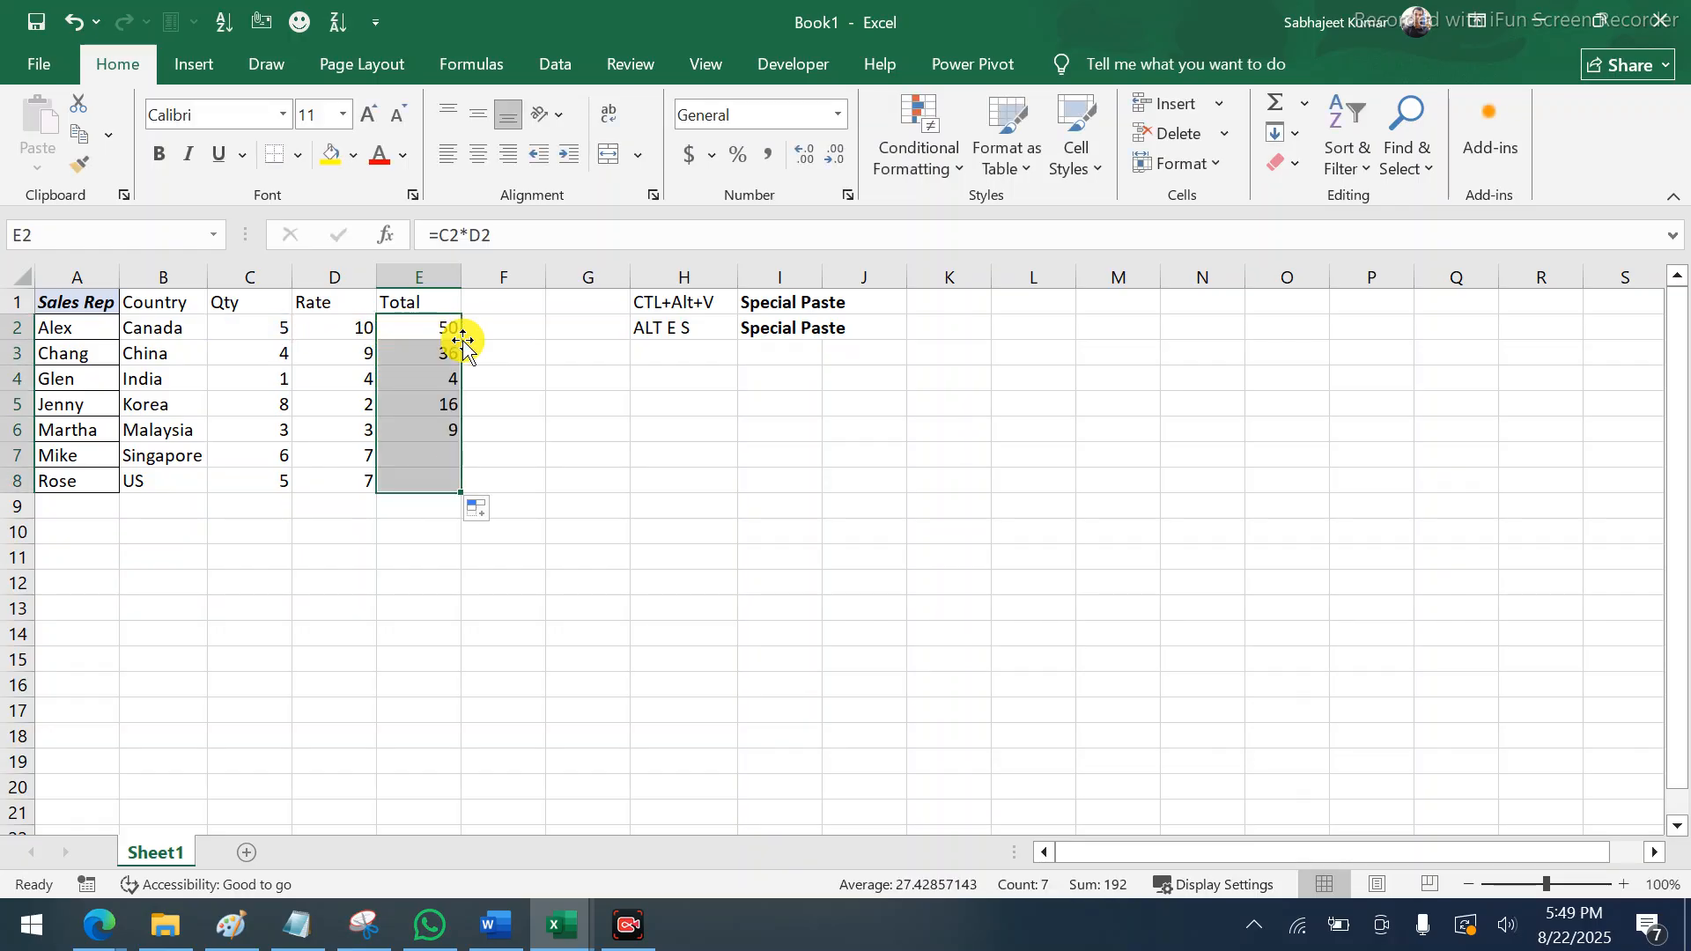
# Copy the Sales Rep header in A1 and apply only its formatting to headers B1:E1 using Paste Special with Formats
pyautogui.click(105, 306)
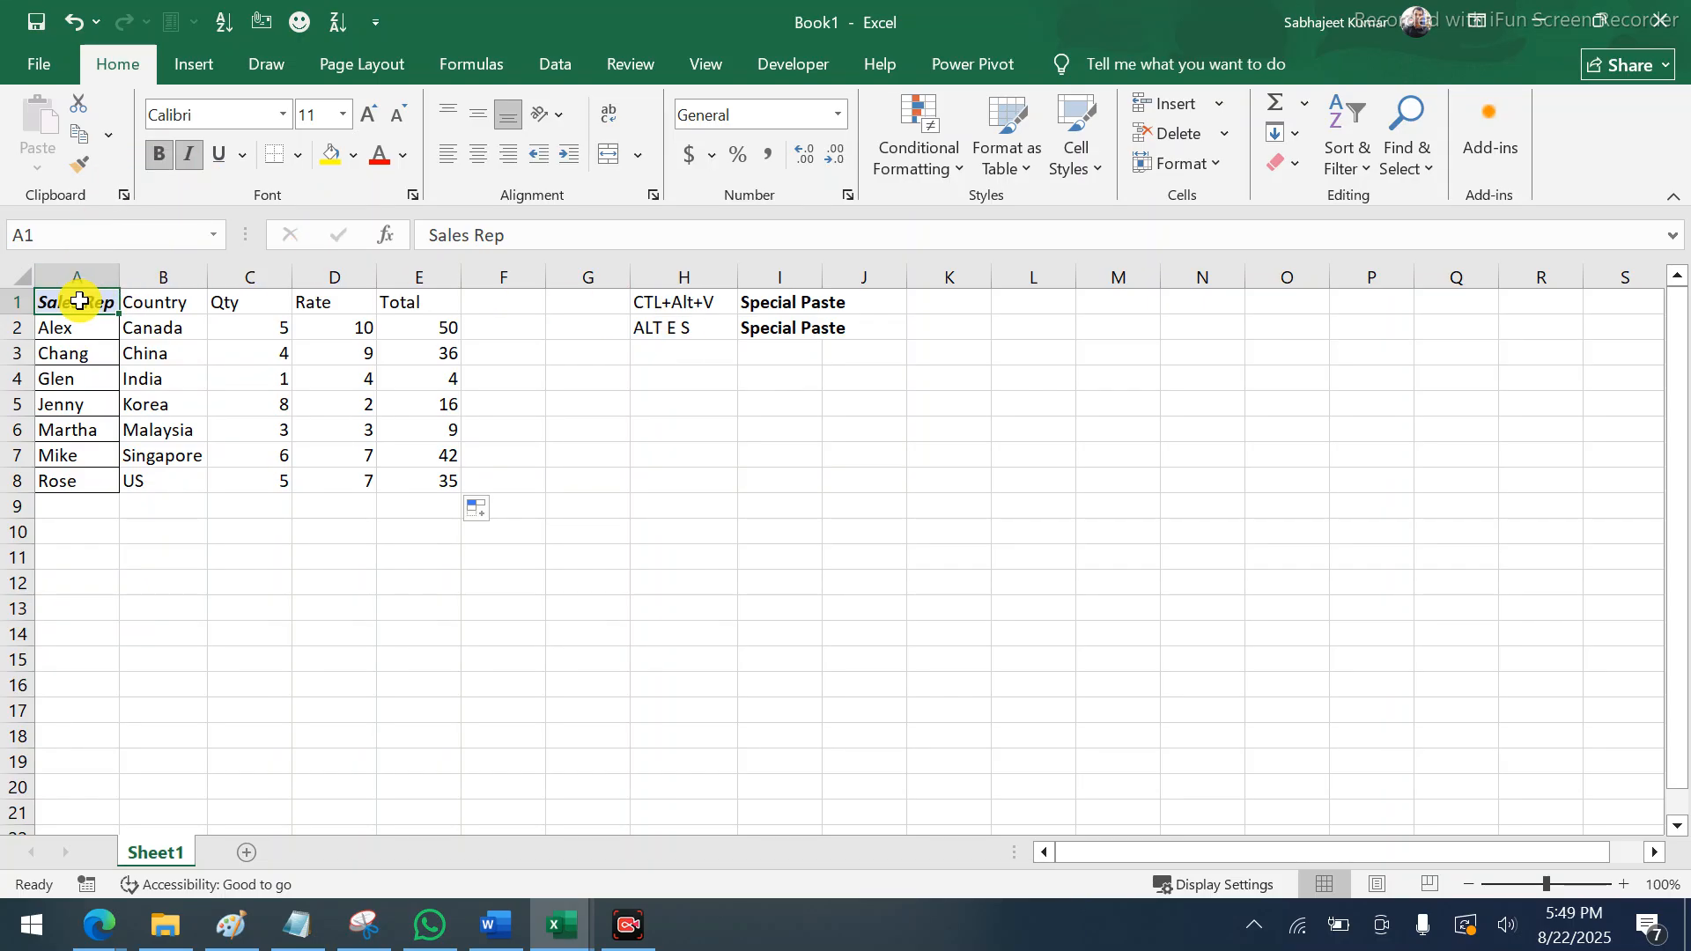
pyautogui.hotkey('ctrl', 'c')
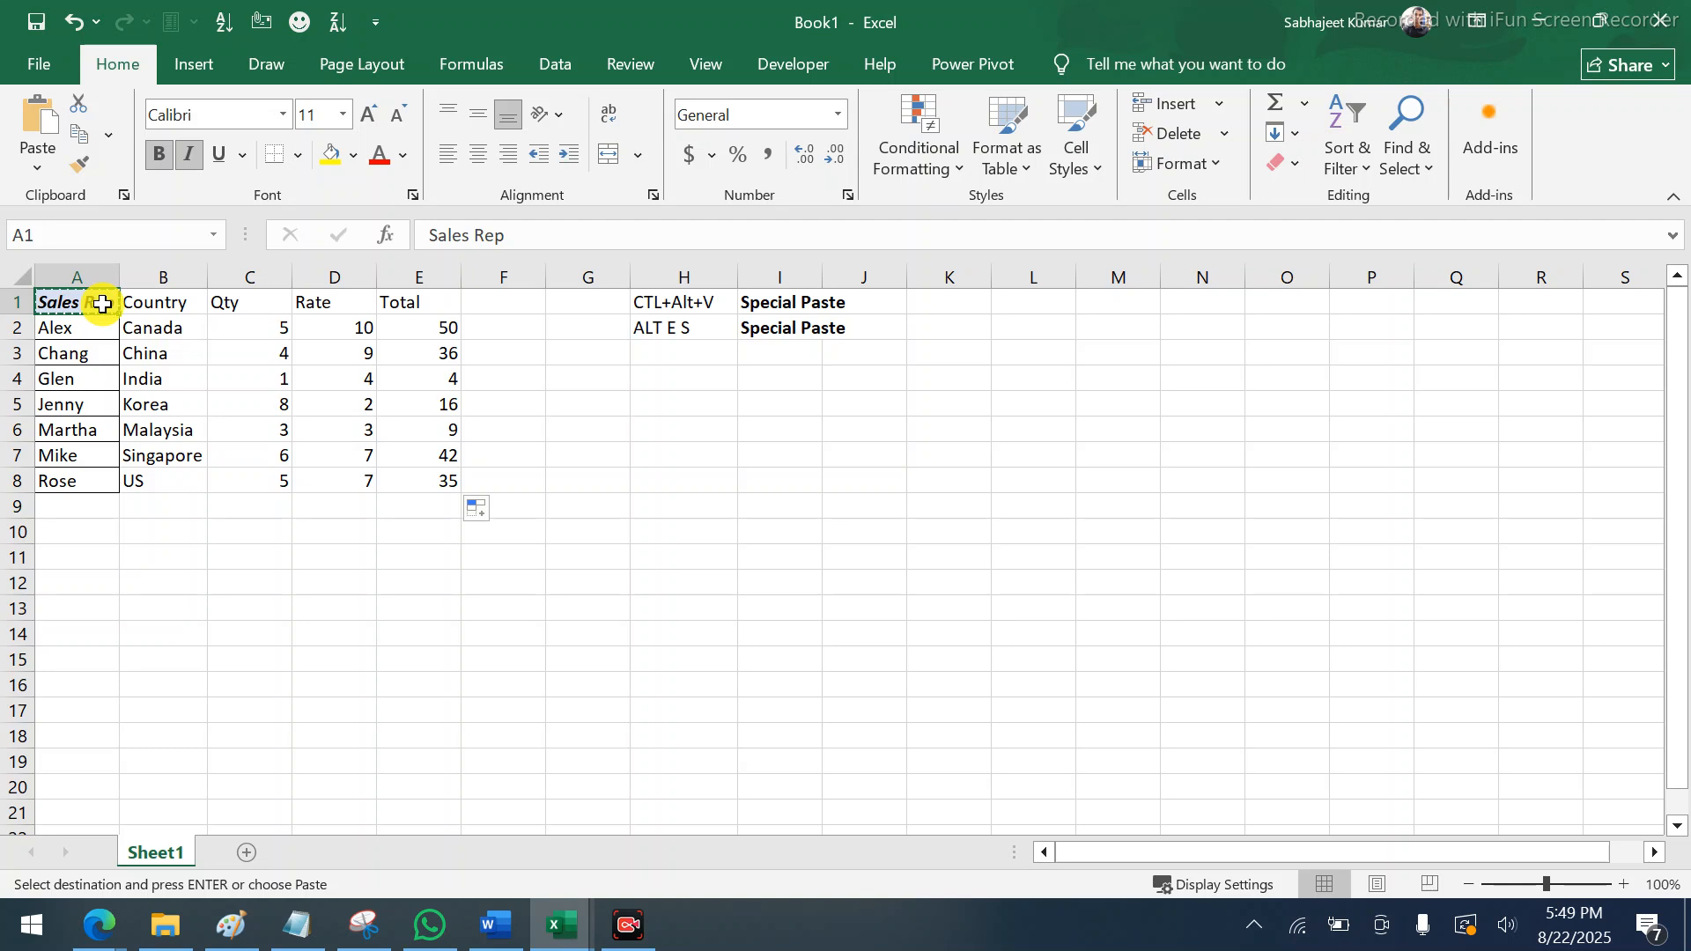
pyautogui.moveTo(150, 304); pyautogui.dragTo(414, 304)
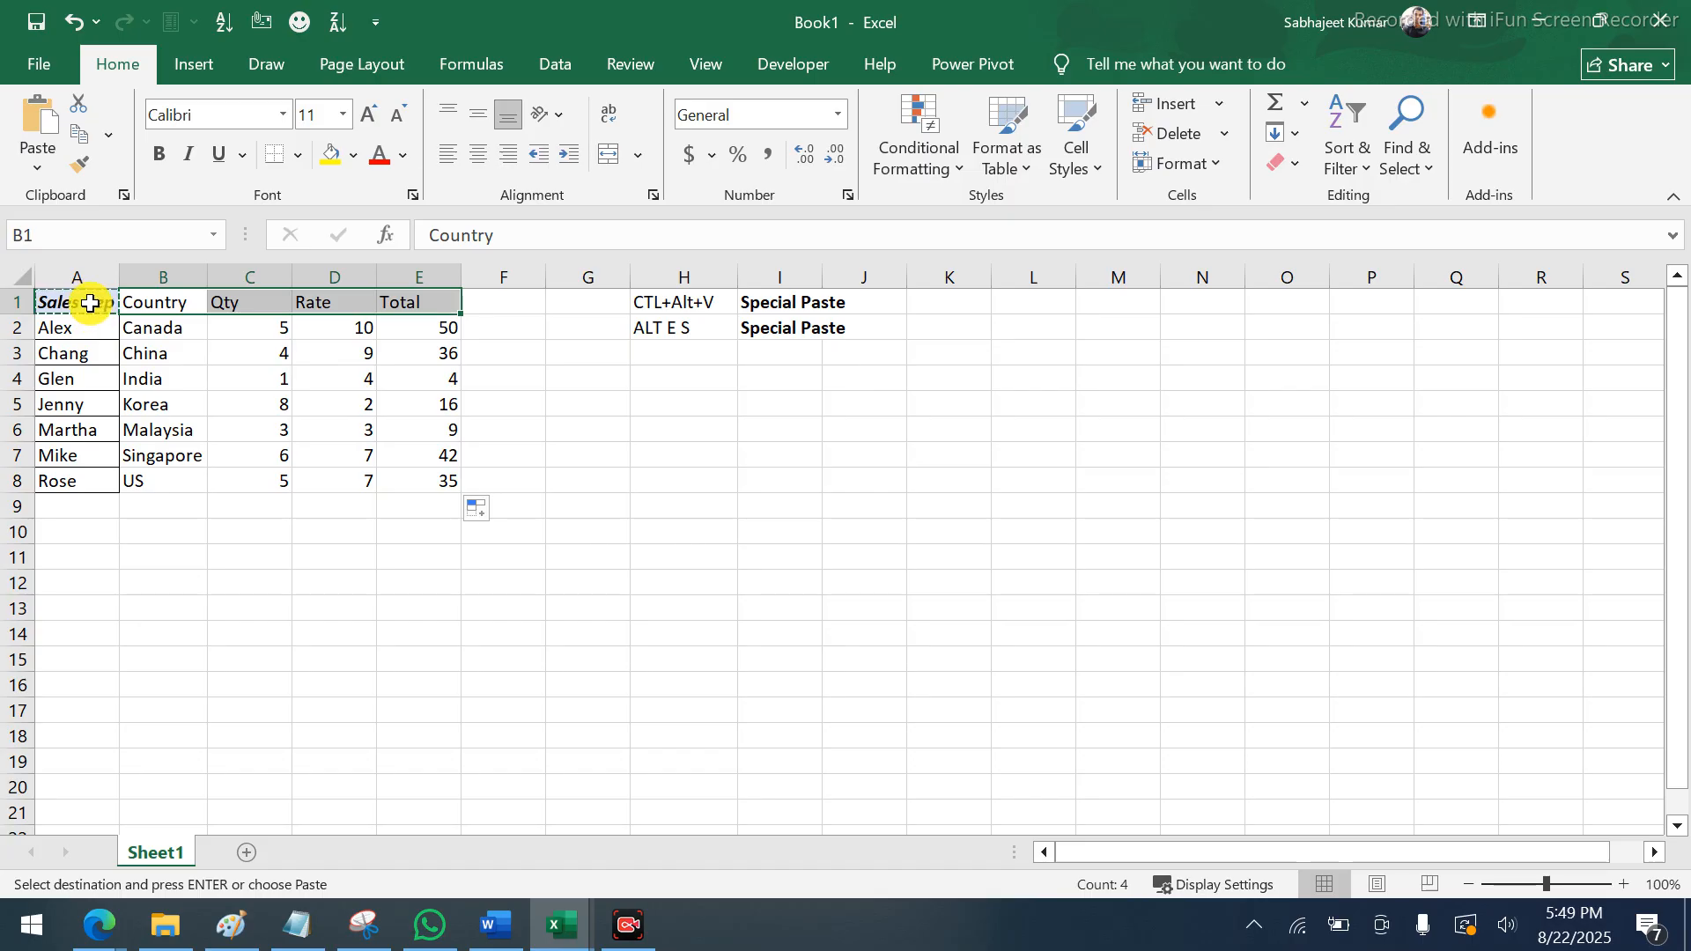
pyautogui.click(90, 303)
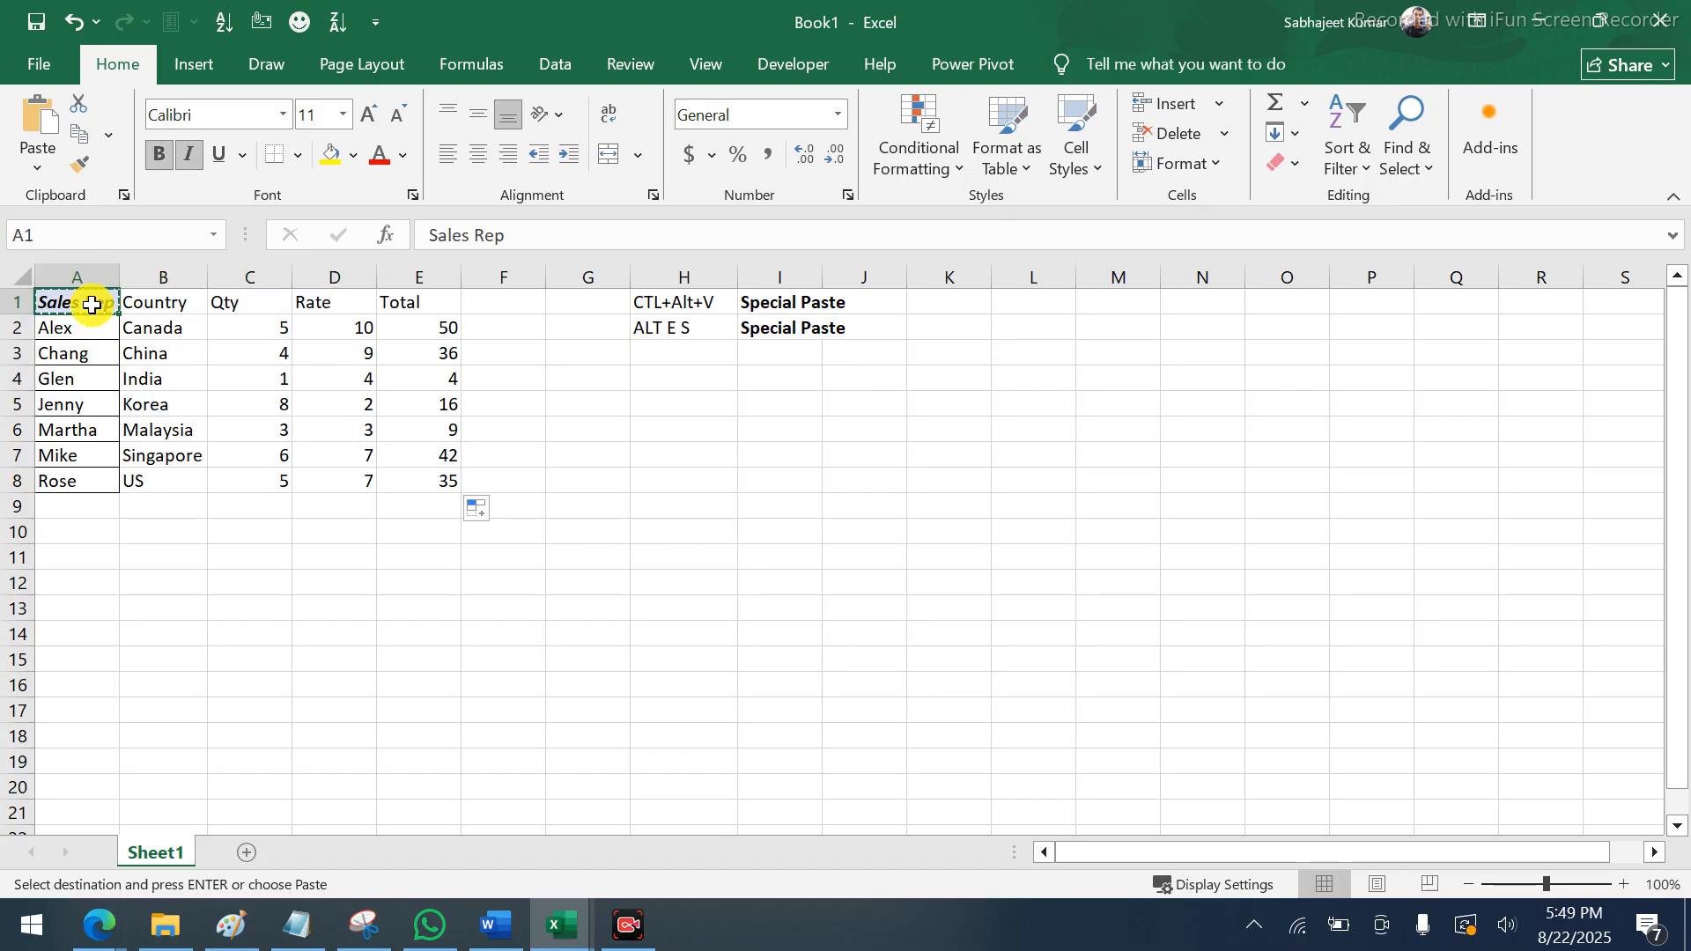
pyautogui.moveTo(151, 299); pyautogui.dragTo(451, 298)
pyautogui.click(66, 297)
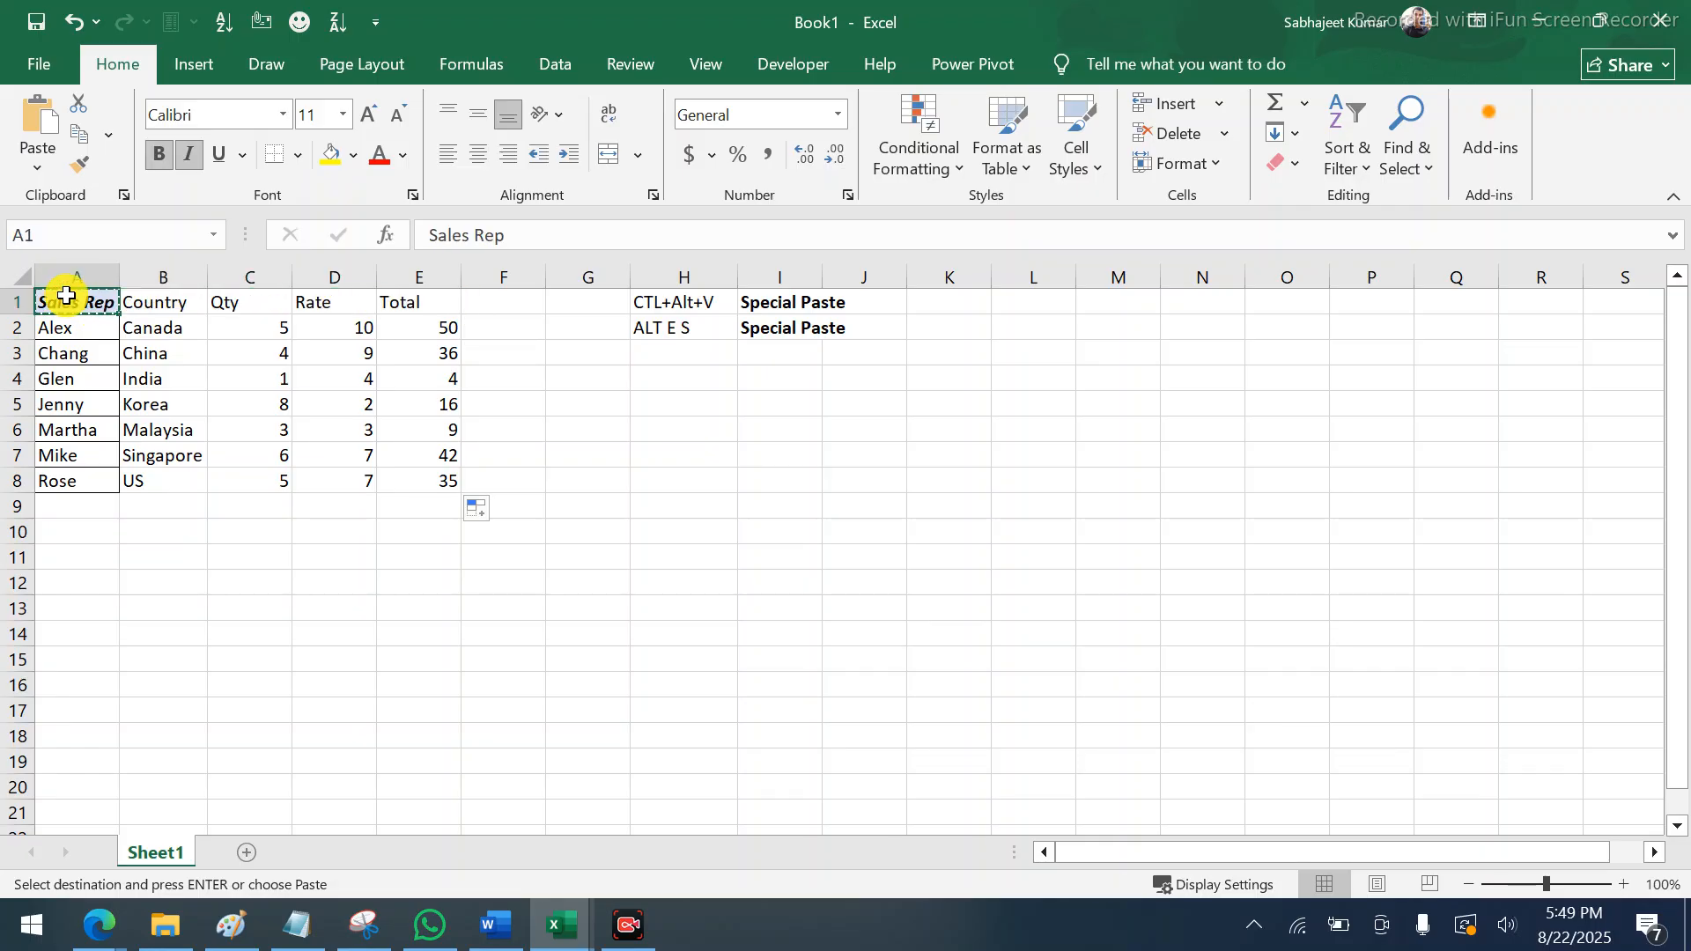
pyautogui.moveTo(139, 298); pyautogui.dragTo(400, 298)
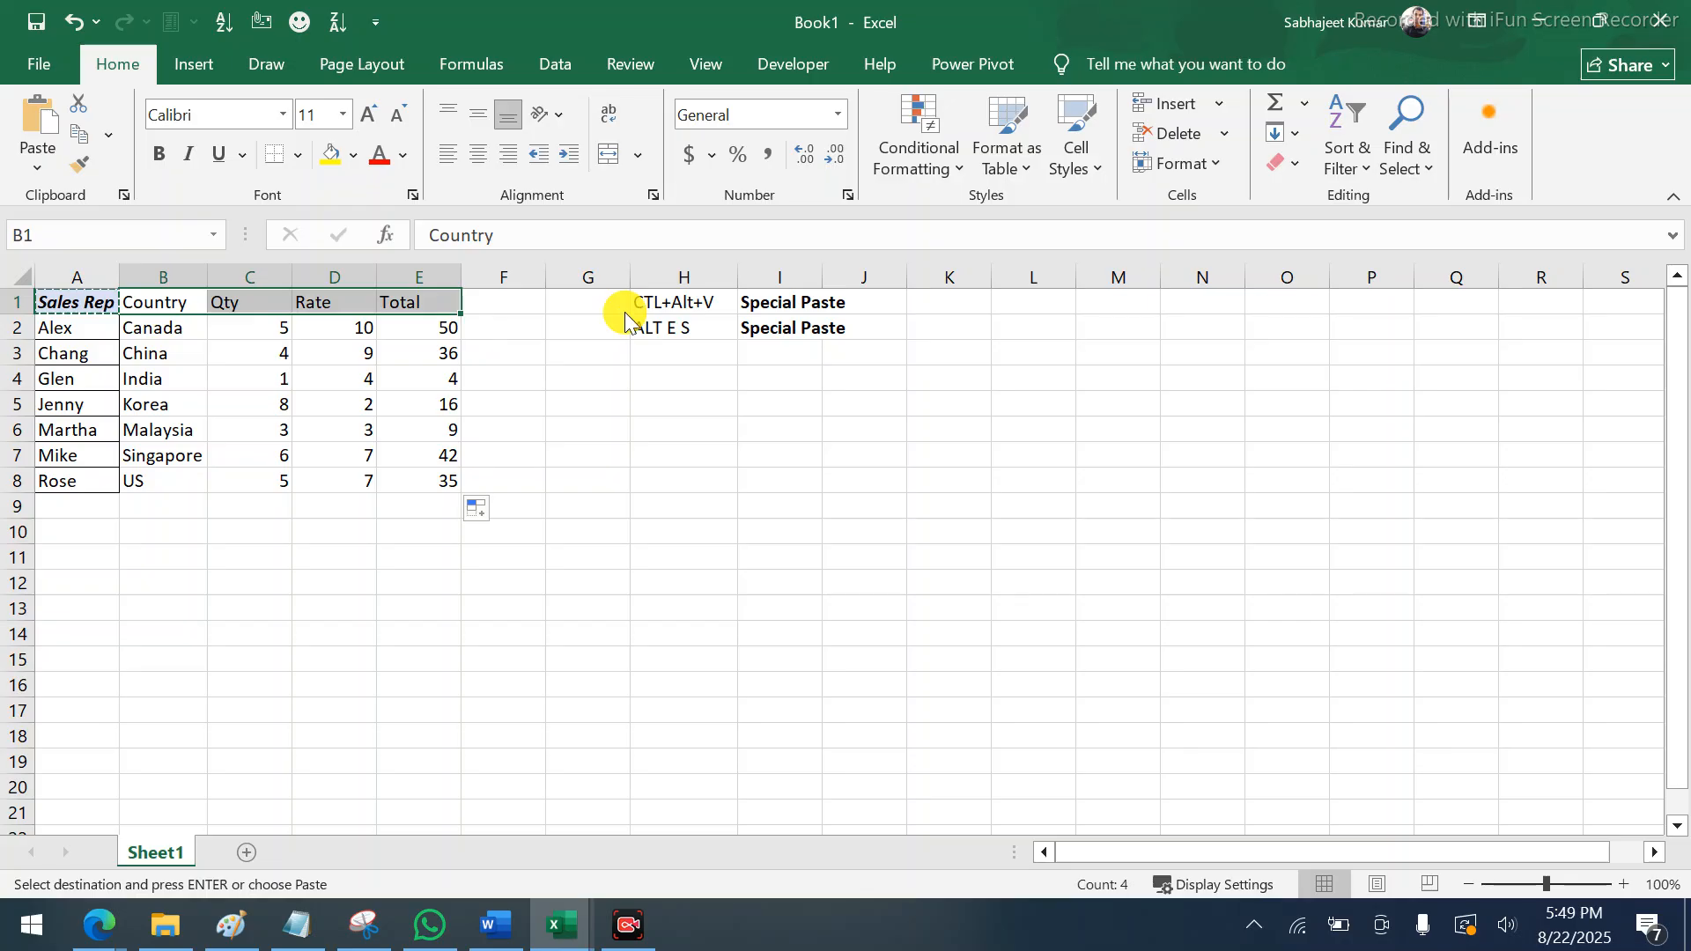
pyautogui.hotkey('ctrl', 'alt', 'v')
pyautogui.moveTo(563, 229); pyautogui.dragTo(1218, 242)
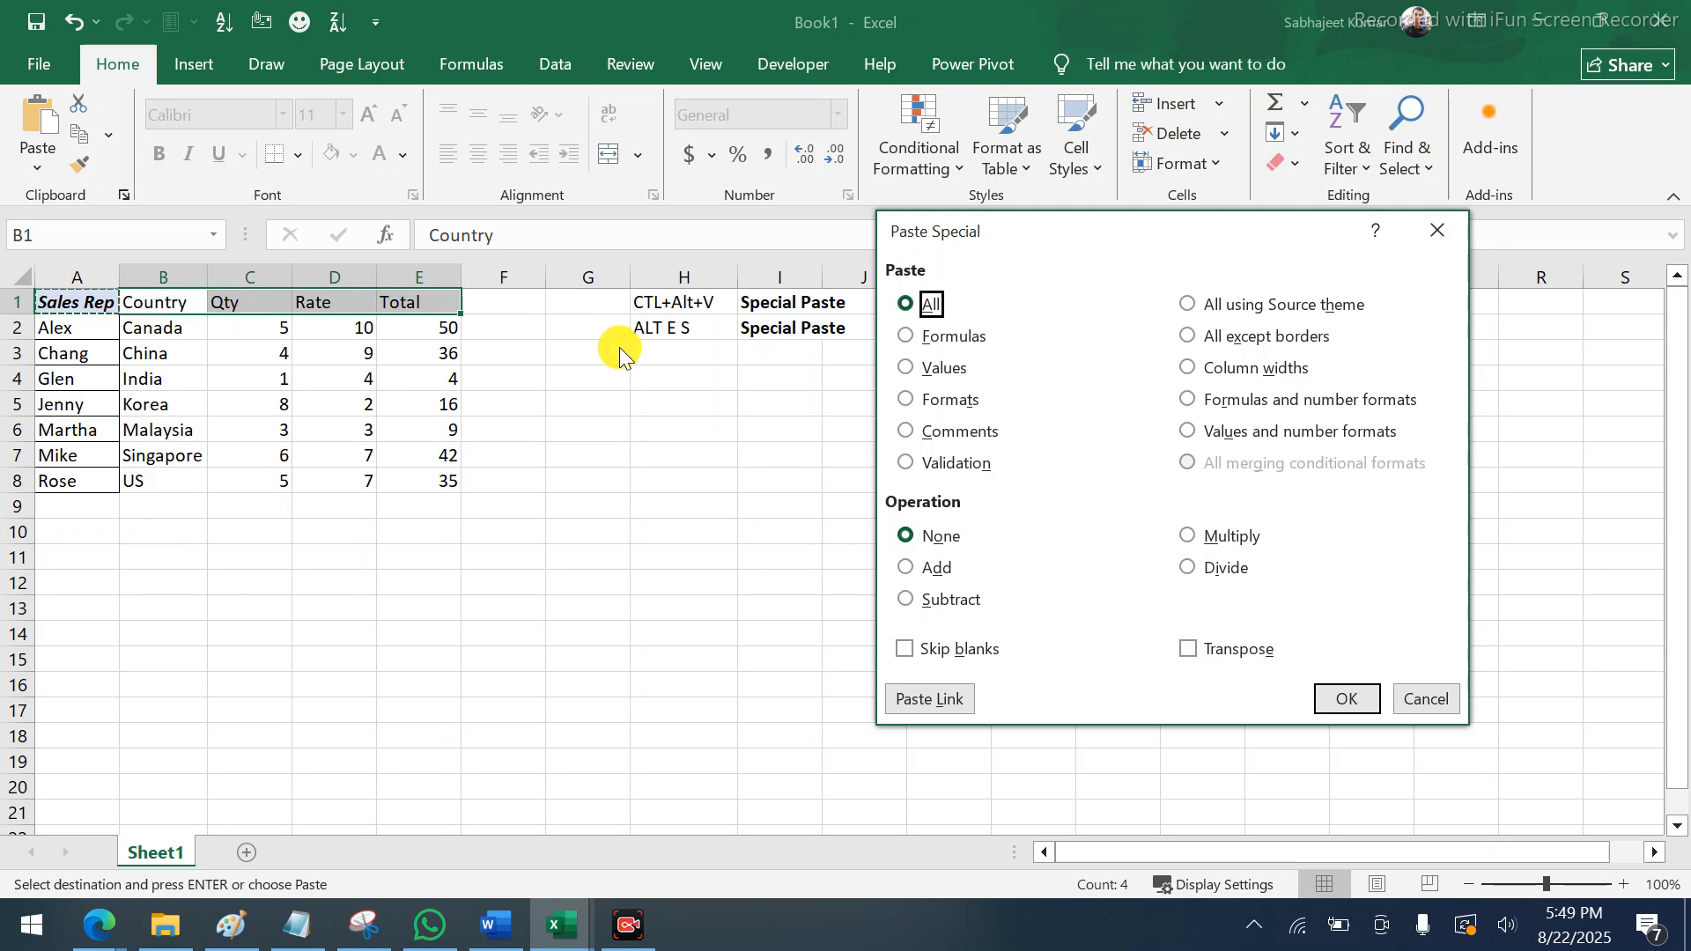
pyautogui.click(904, 399)
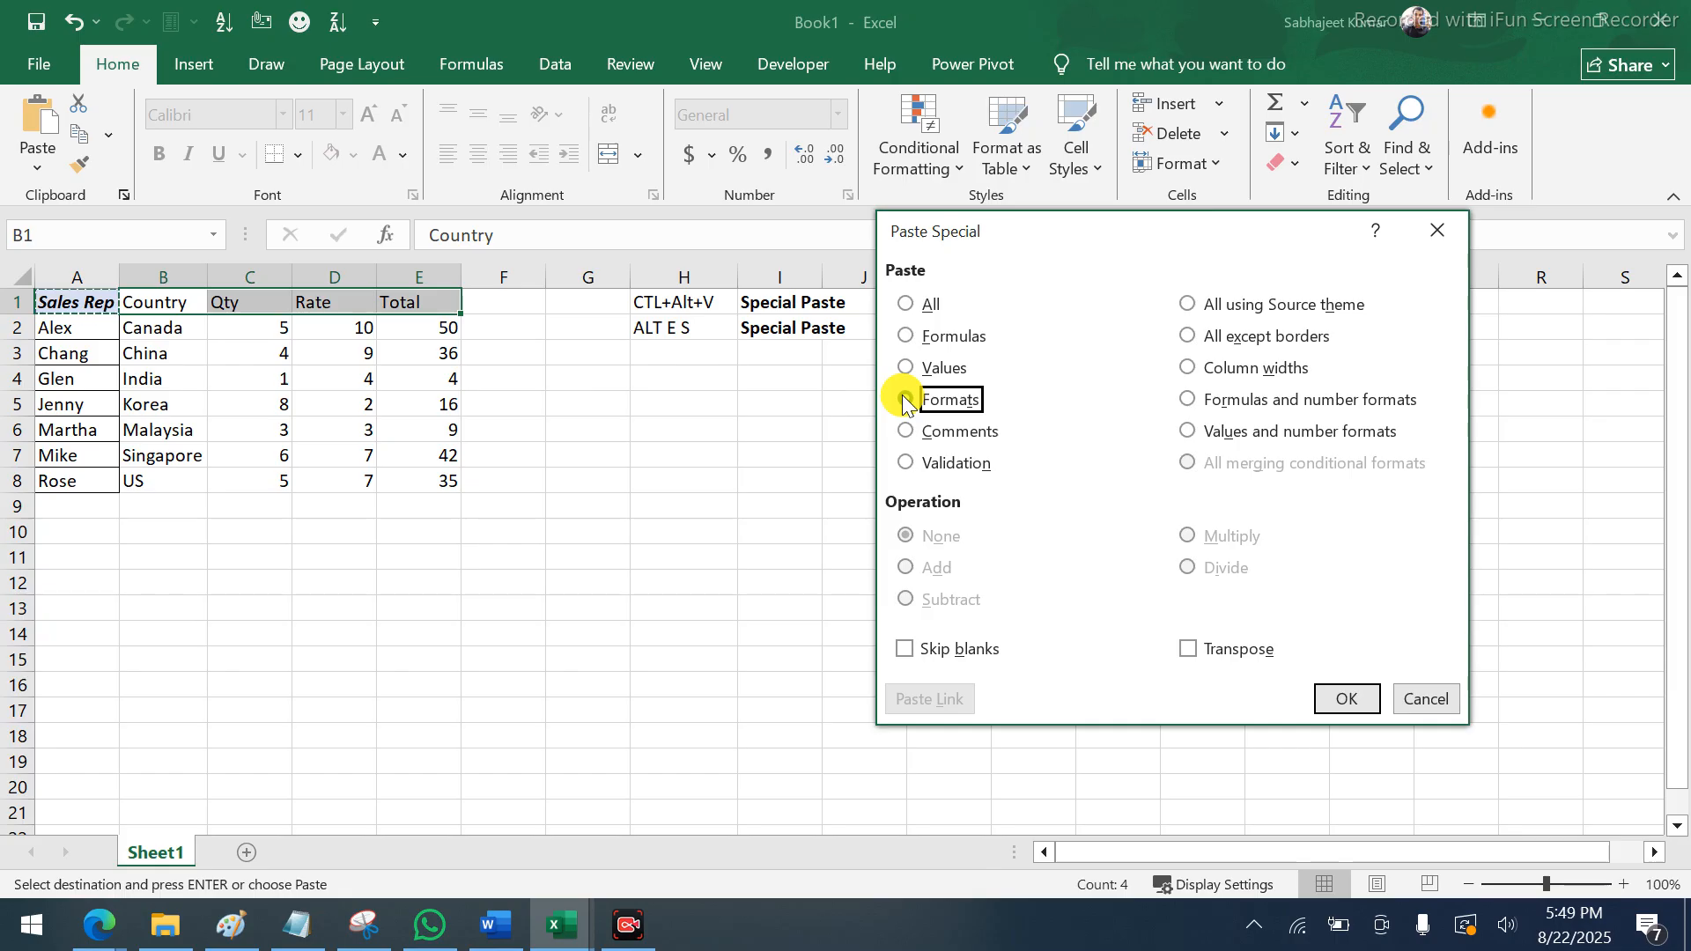
pyautogui.click(1328, 692)
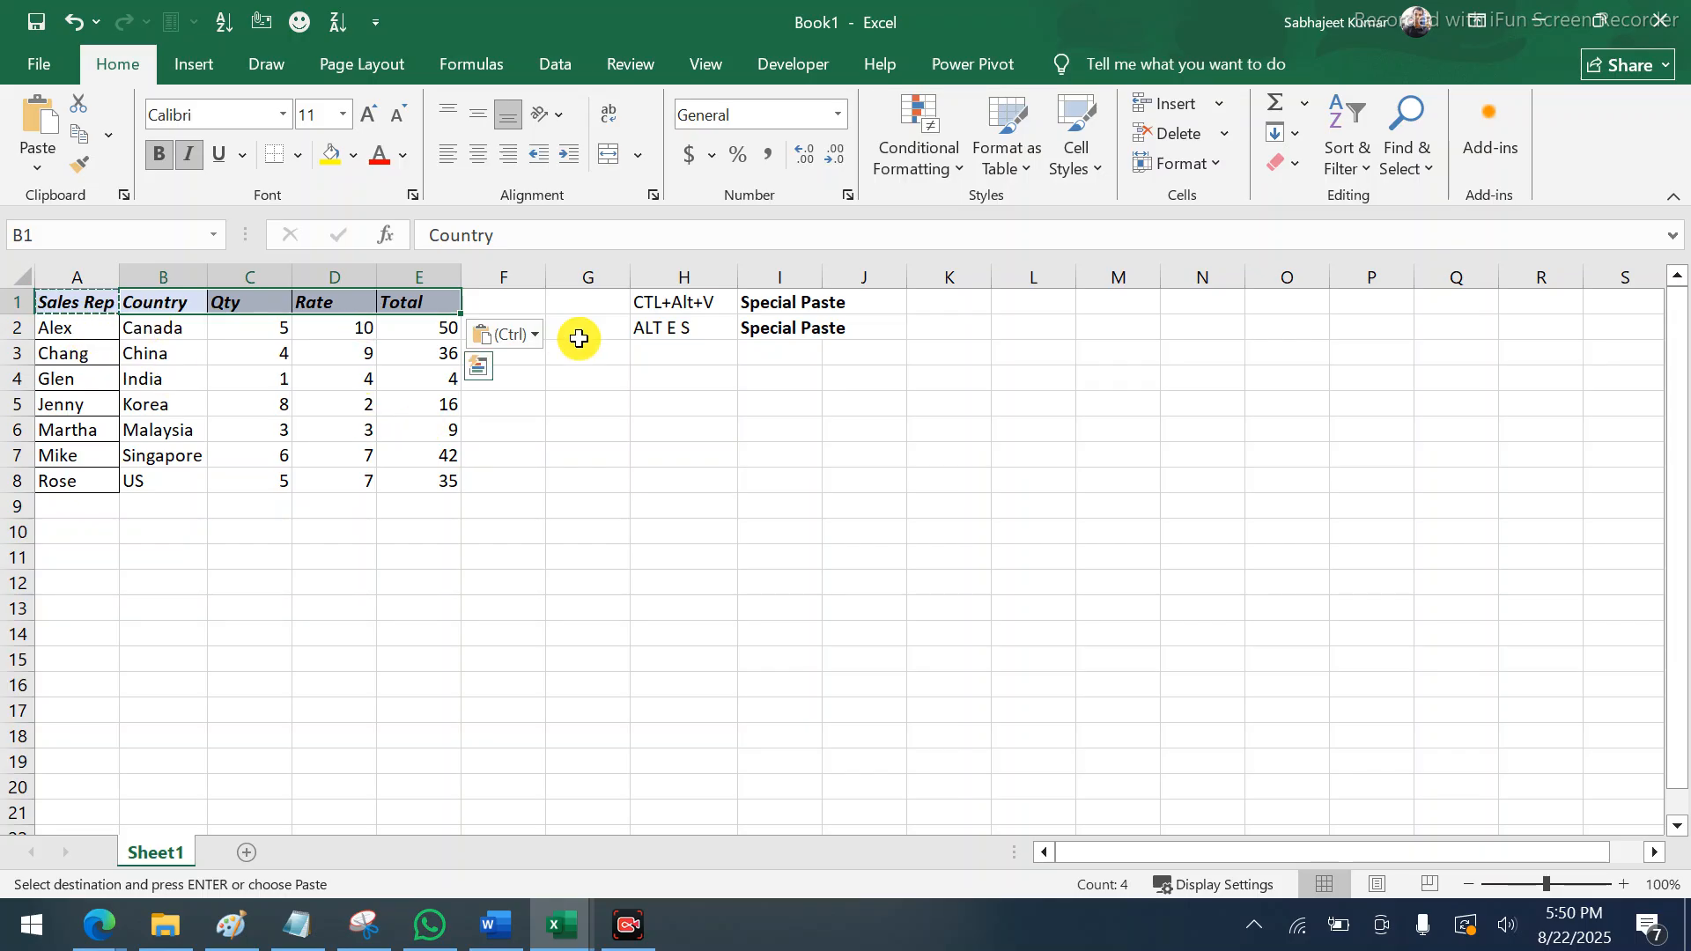
pyautogui.click(662, 304)
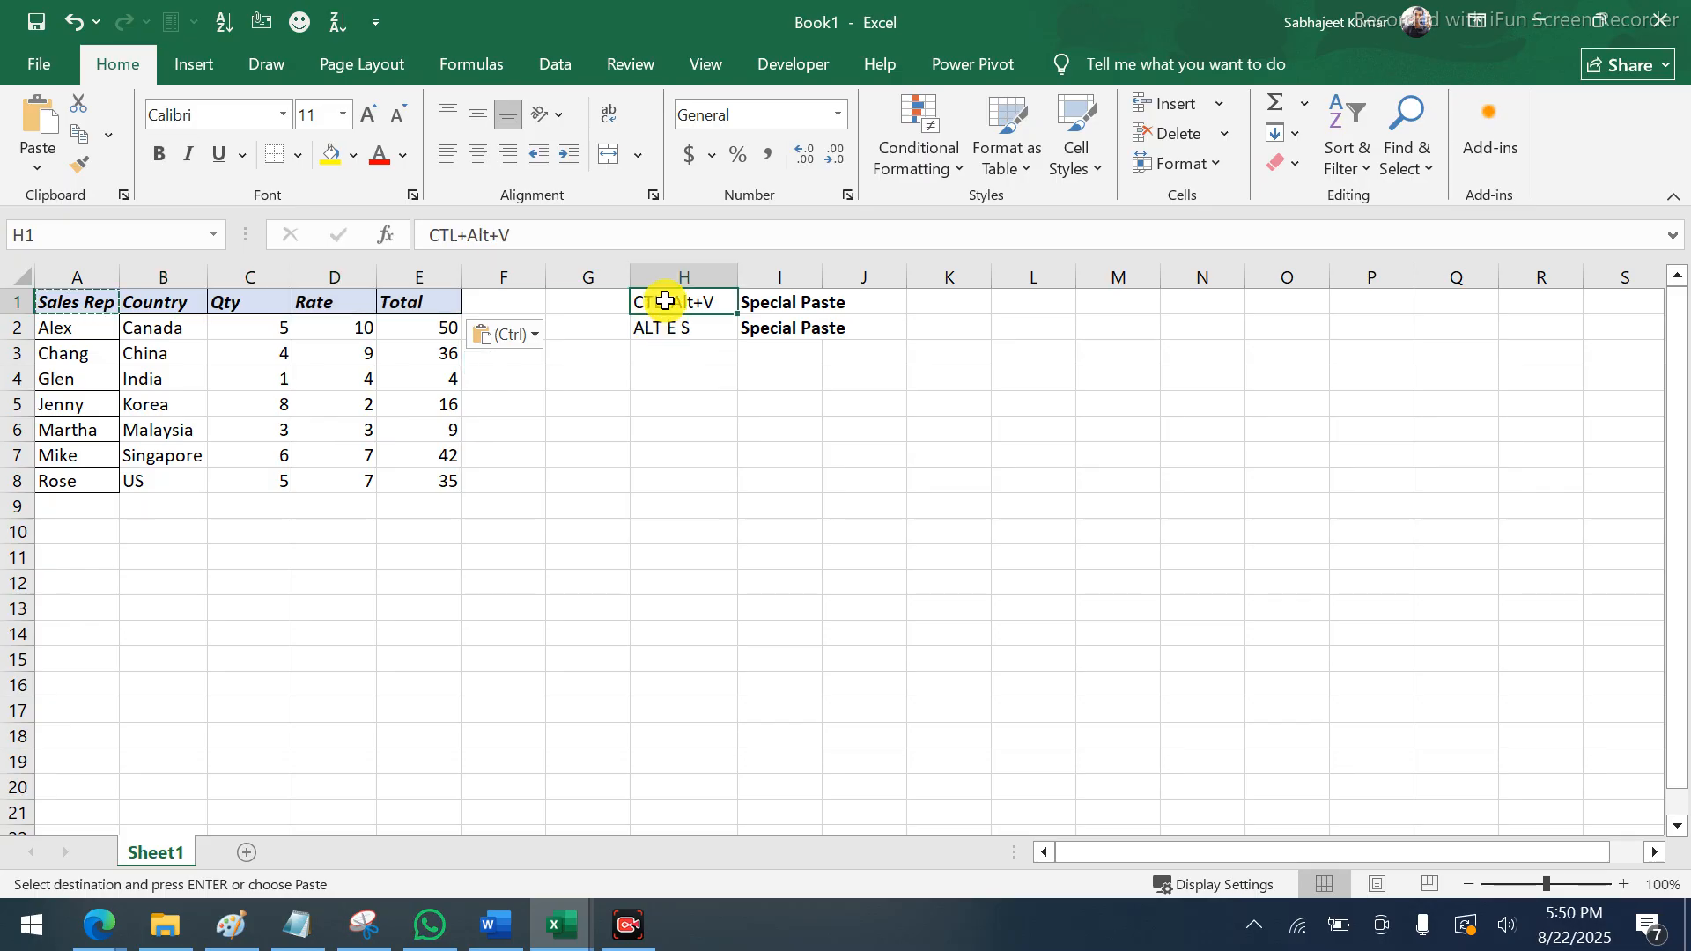
pyautogui.click(673, 330)
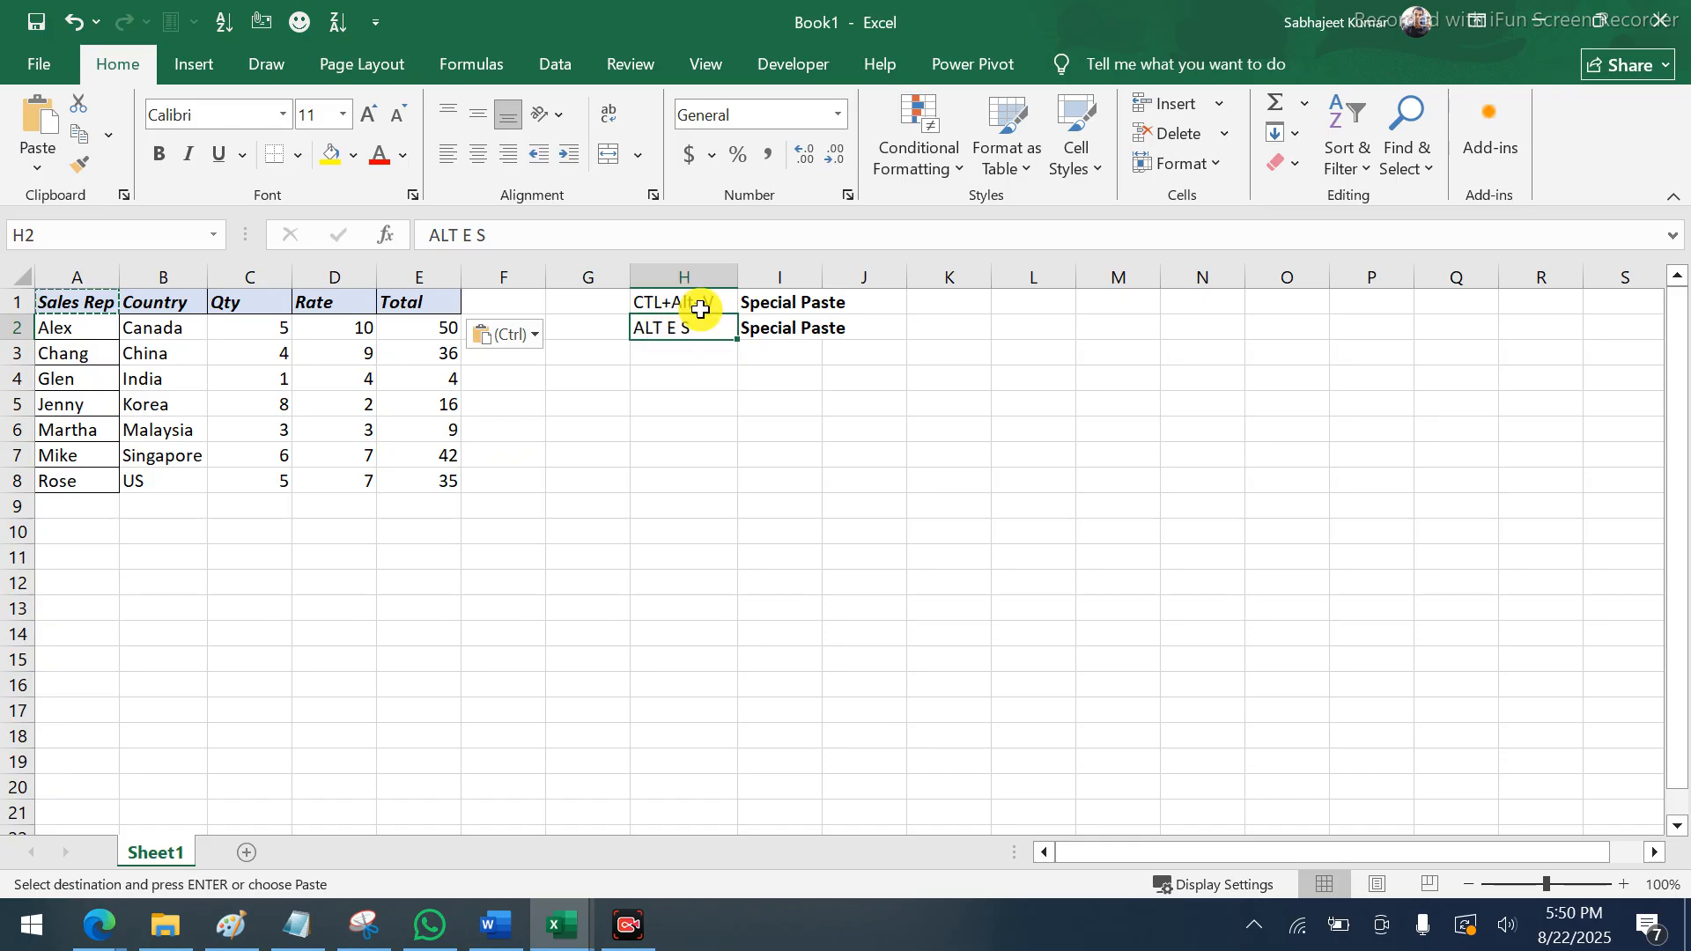
pyautogui.click(654, 302)
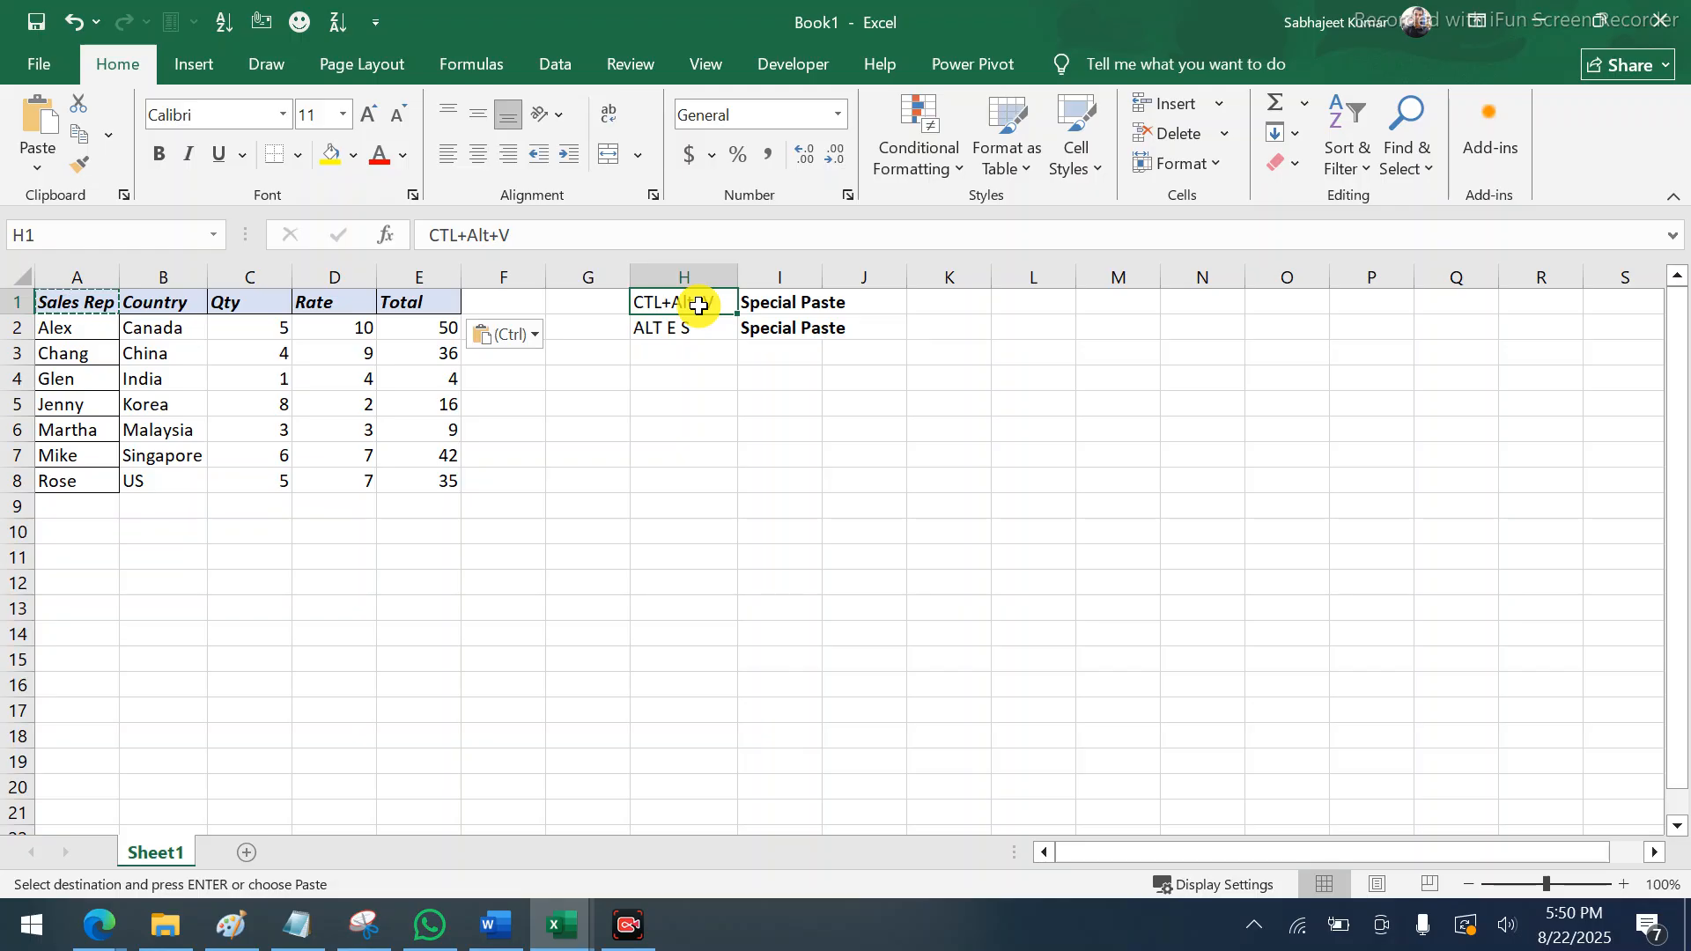
pyautogui.click(690, 328)
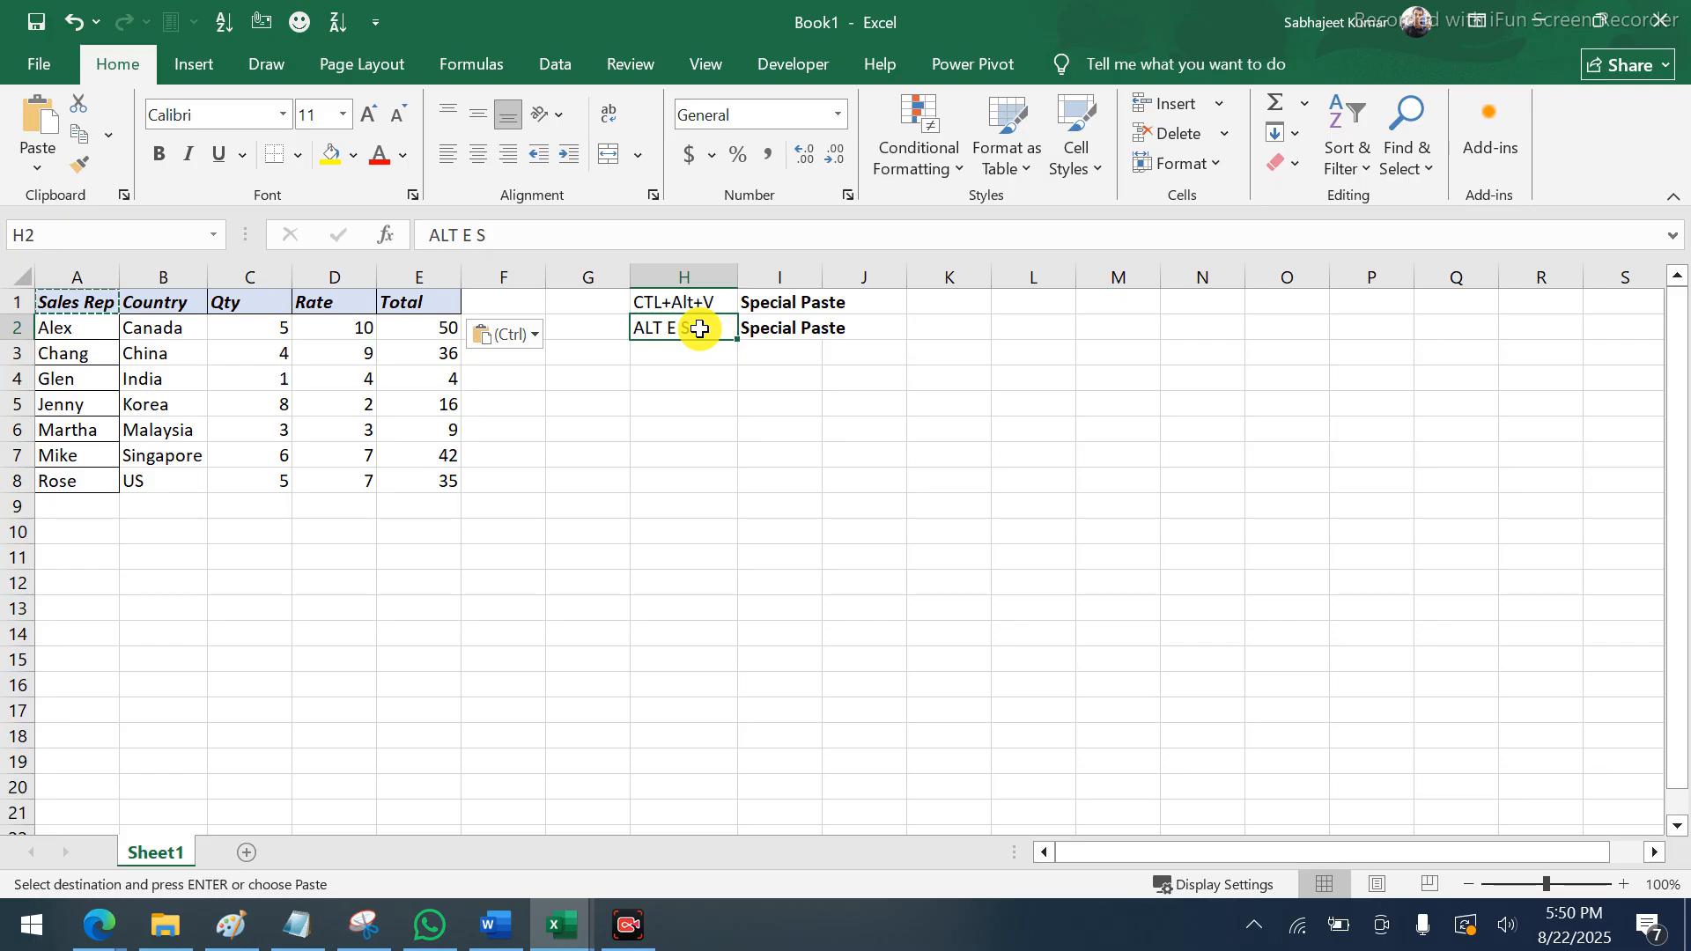
# Examine the multiplication formulas in Total cells E2:E8 and the Qty and Rate cells they reference
pyautogui.click(480, 403)
pyautogui.click(448, 333)
pyautogui.moveTo(447, 333); pyautogui.dragTo(445, 469)
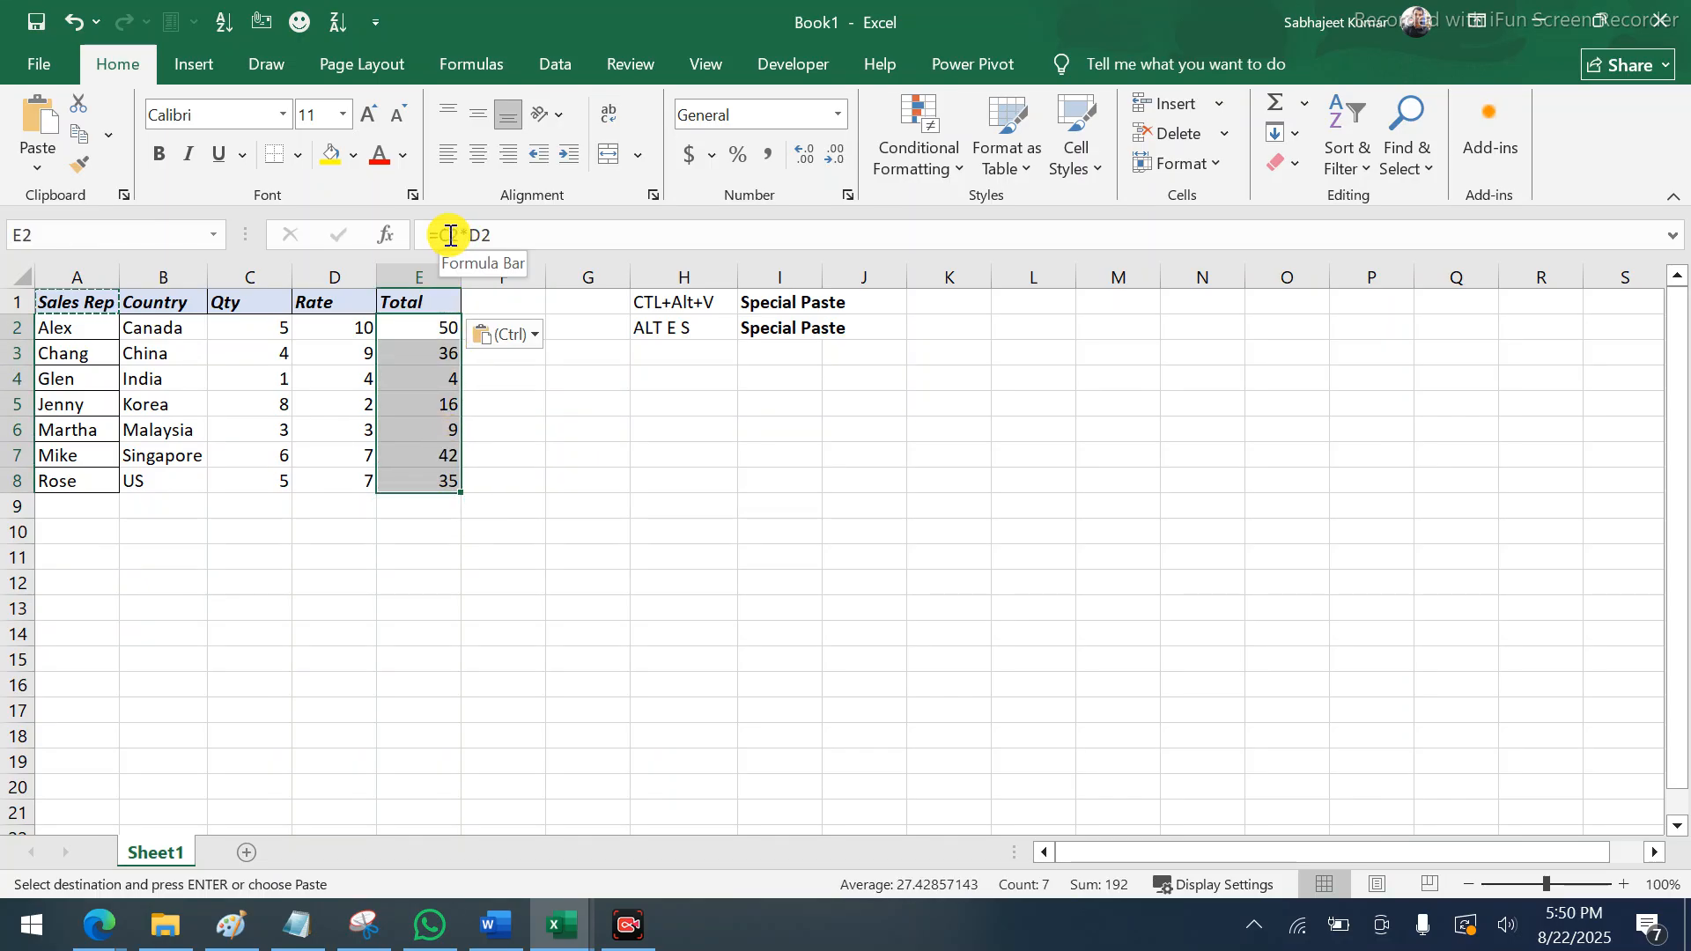
pyautogui.moveTo(437, 234); pyautogui.dragTo(496, 233)
pyautogui.click(496, 234)
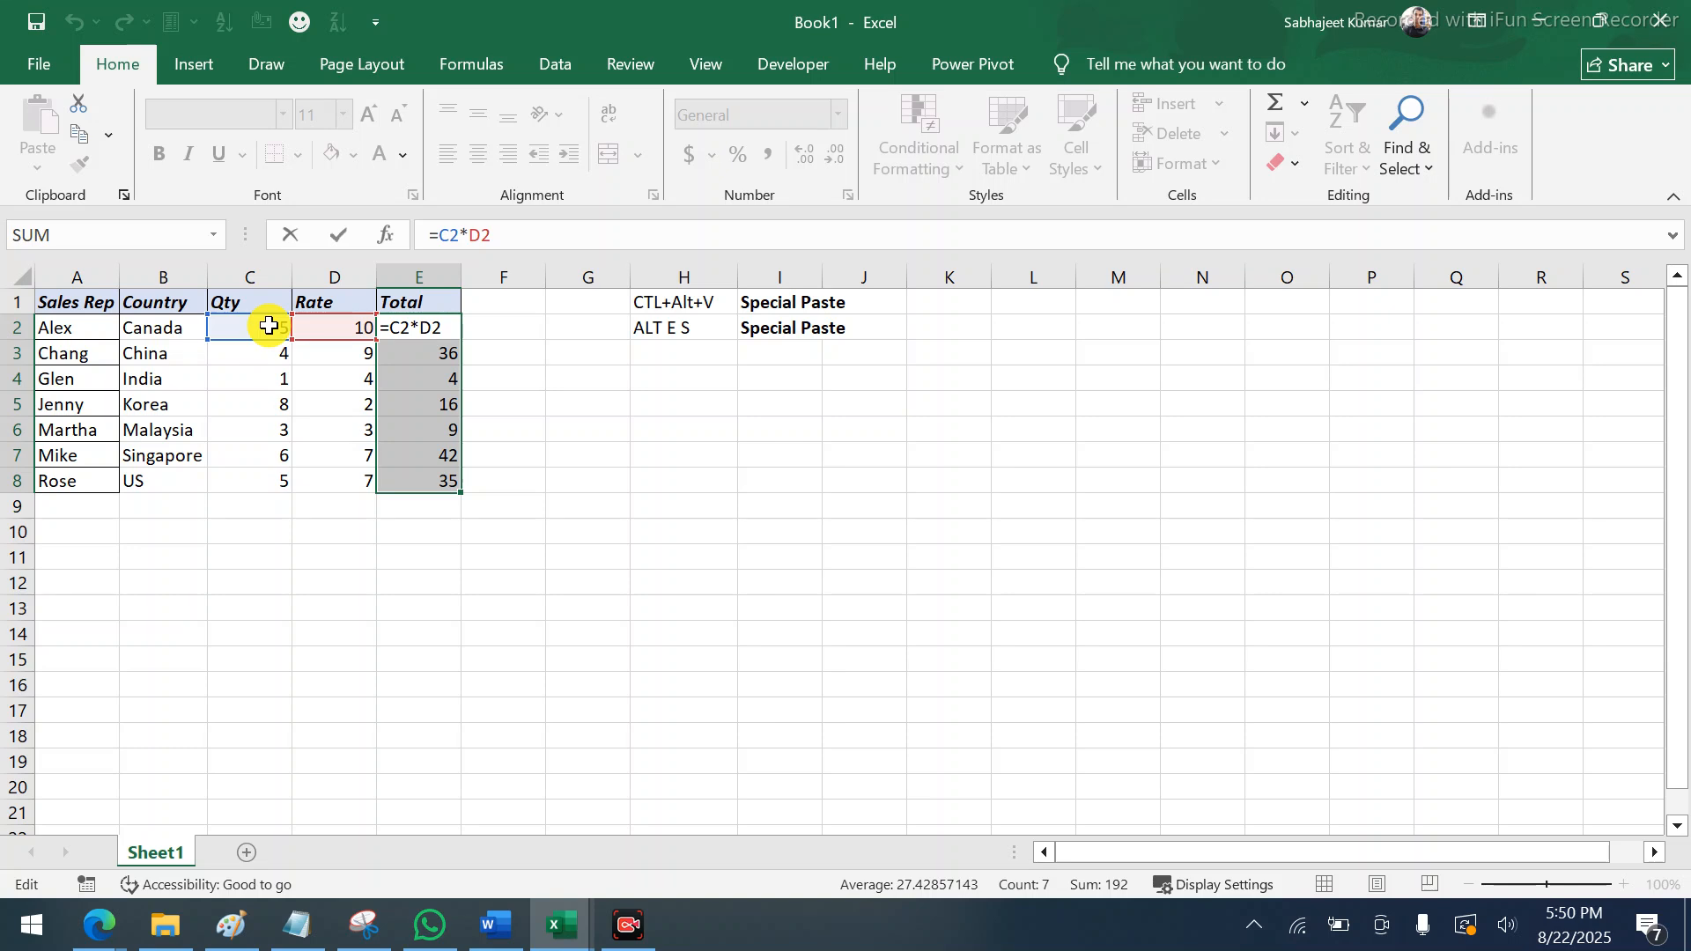
pyautogui.hotkey('ctrl', 'Return')
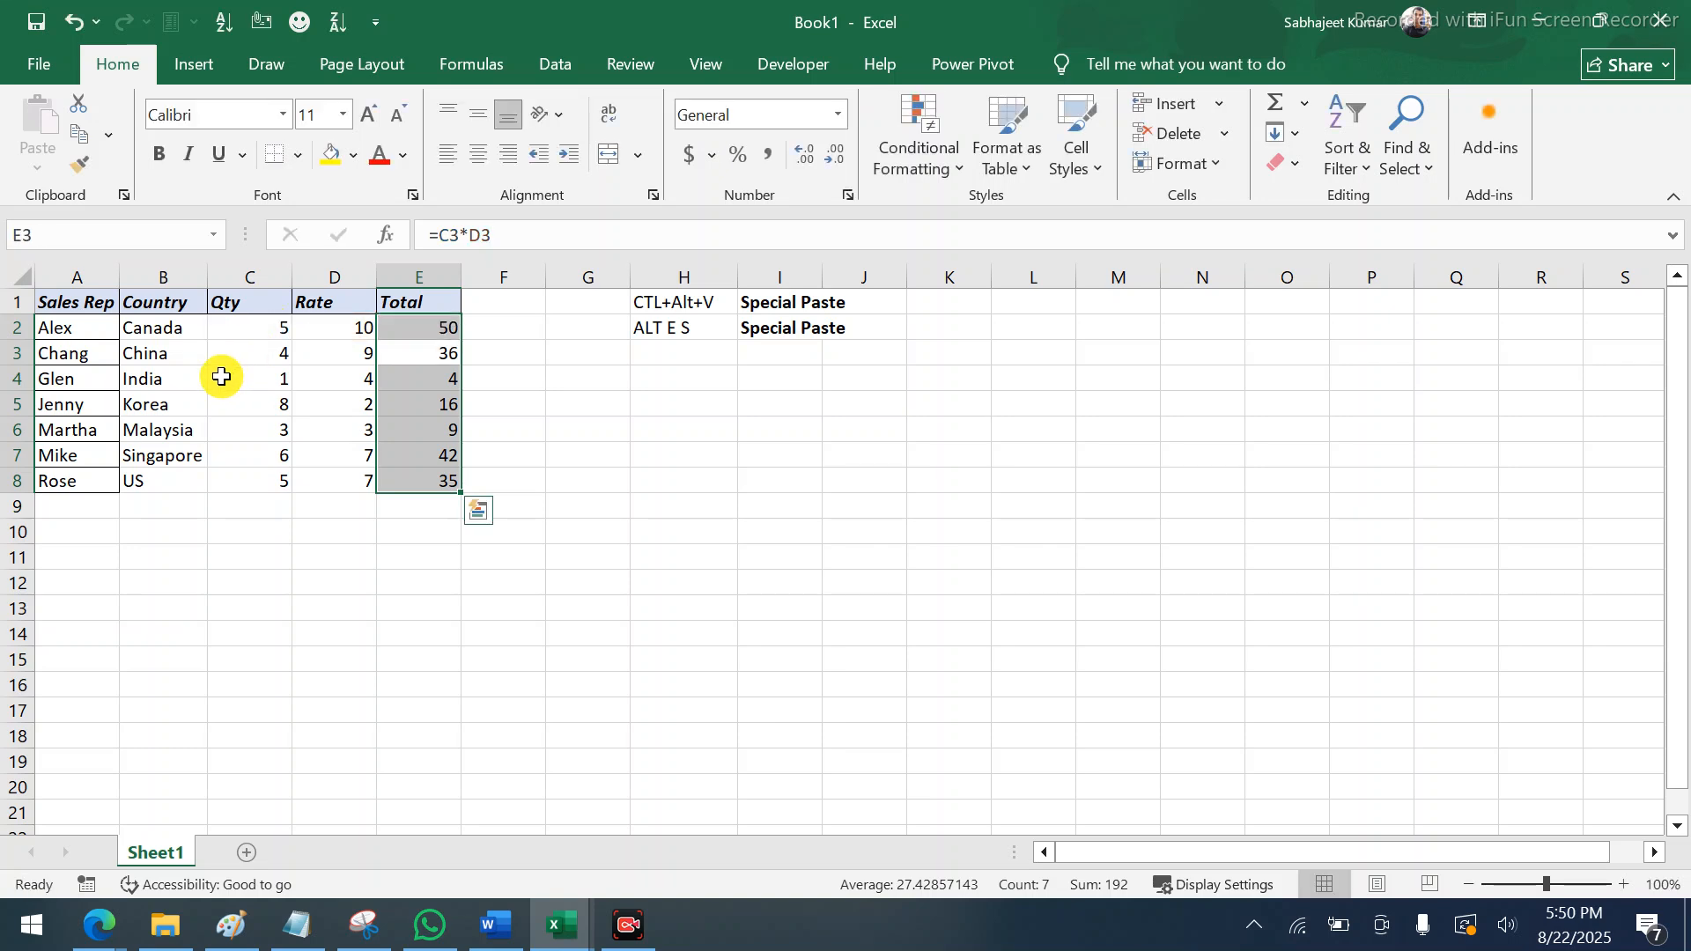
pyautogui.click(254, 362)
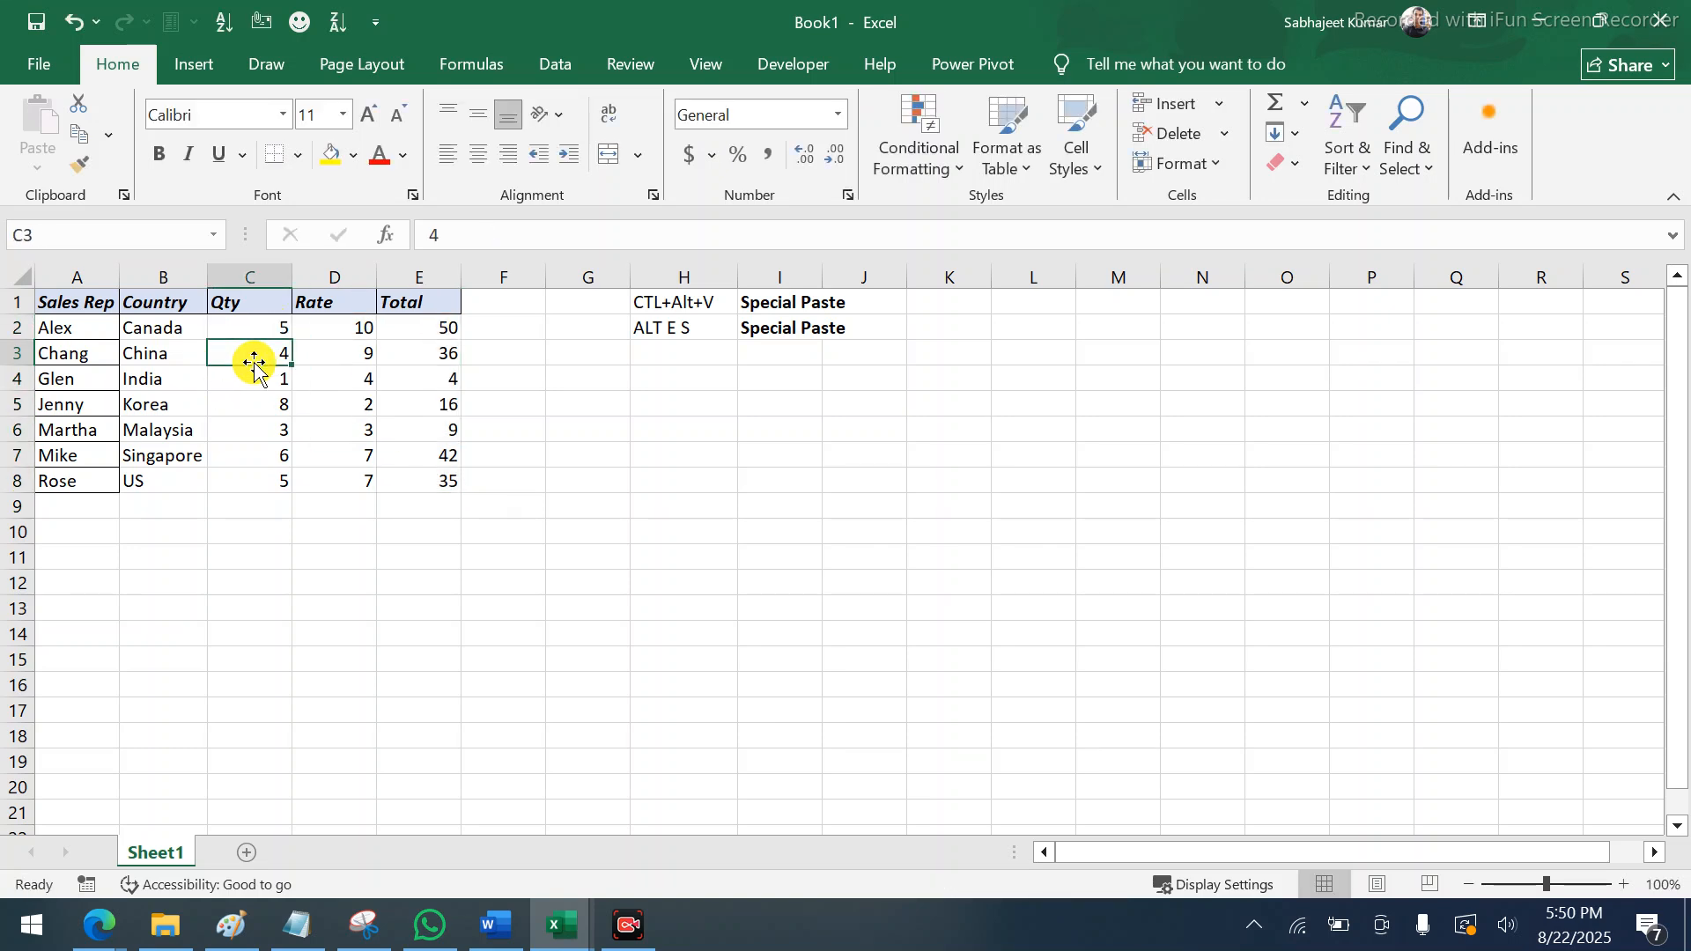
pyautogui.click(329, 355)
pyautogui.click(431, 358)
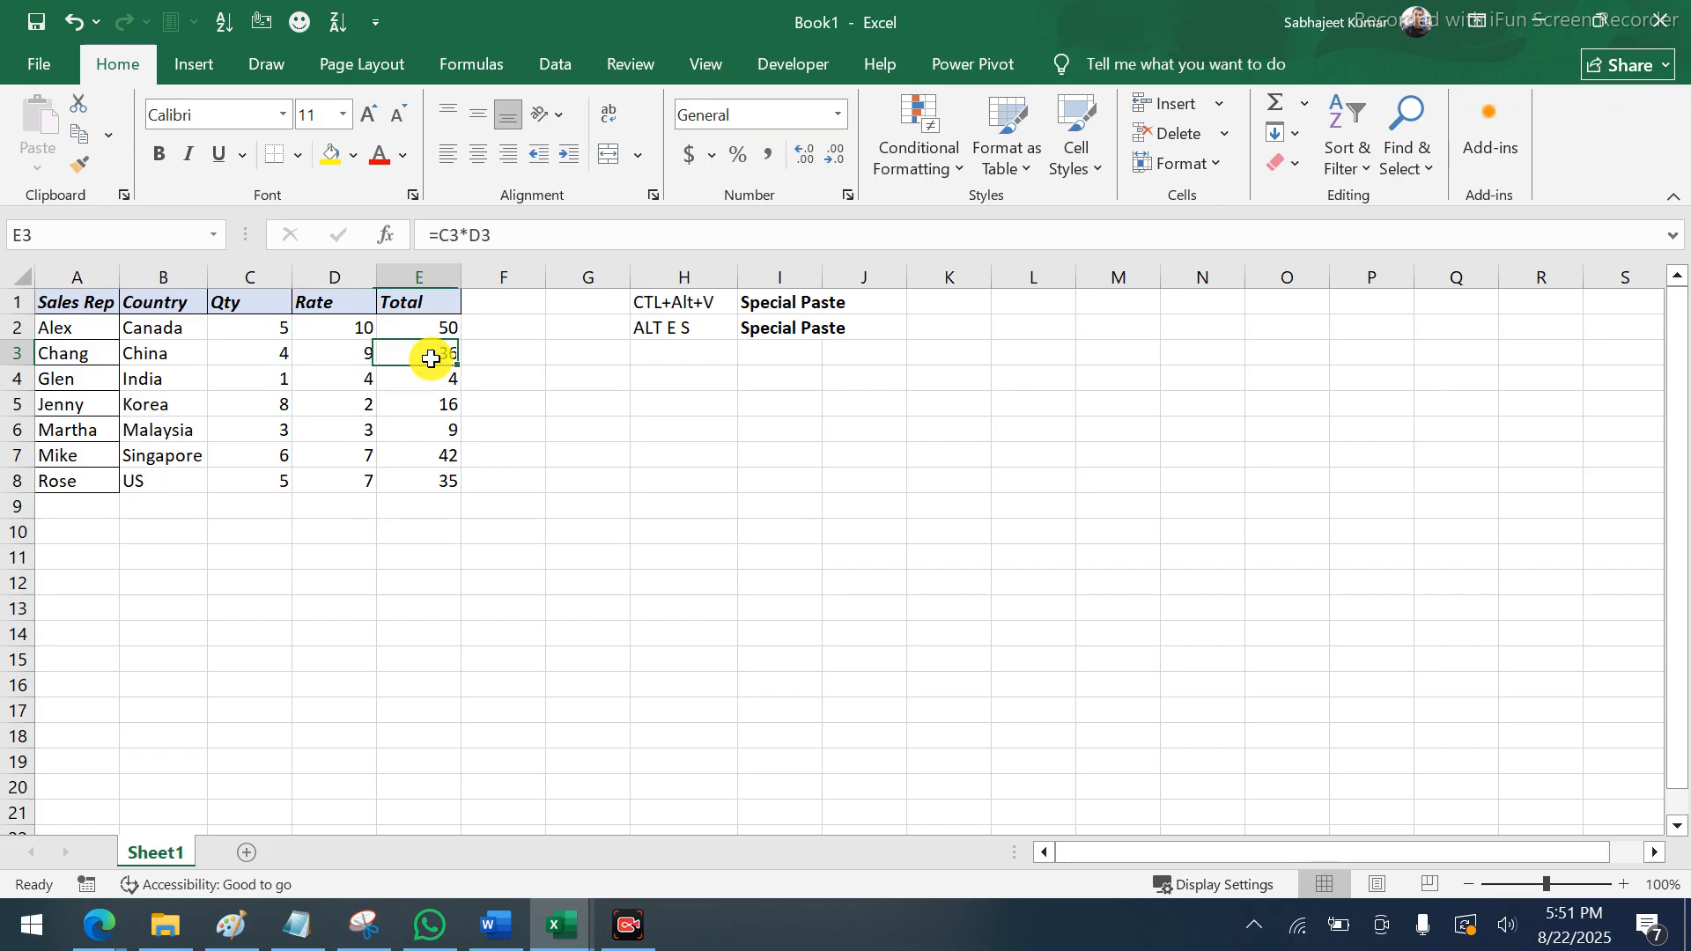
pyautogui.moveTo(426, 477); pyautogui.dragTo(412, 338)
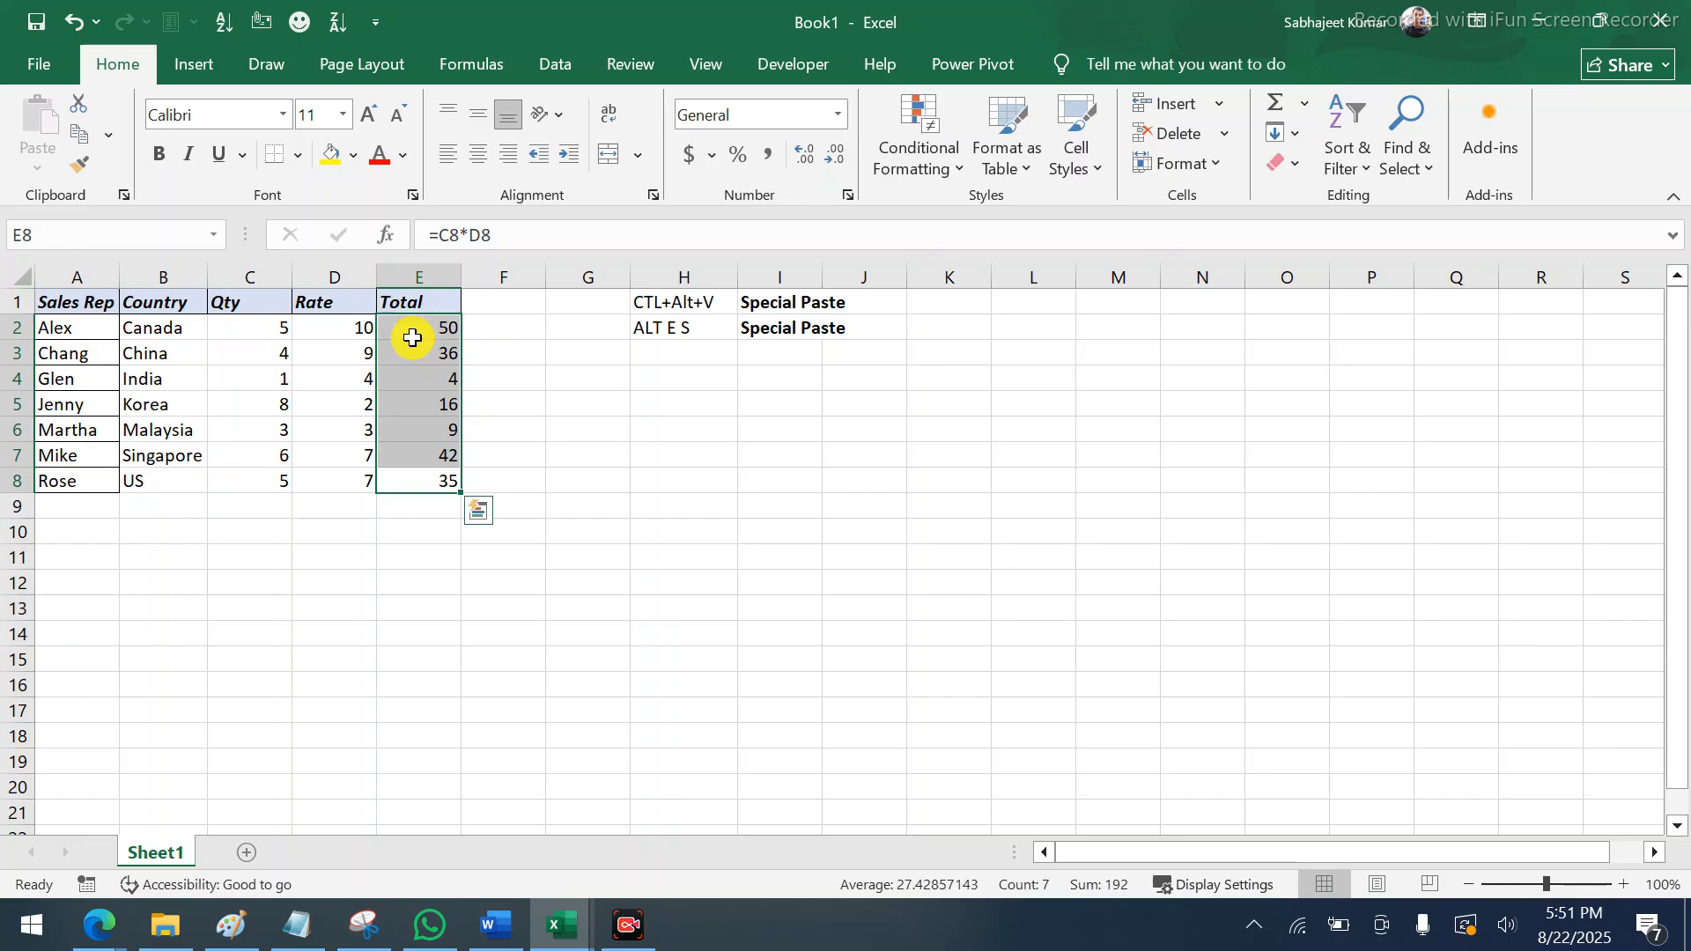
# Apply all borders to the whole sales table A1:E8
pyautogui.click(312, 328)
pyautogui.hotkey('ctrl', 'a')
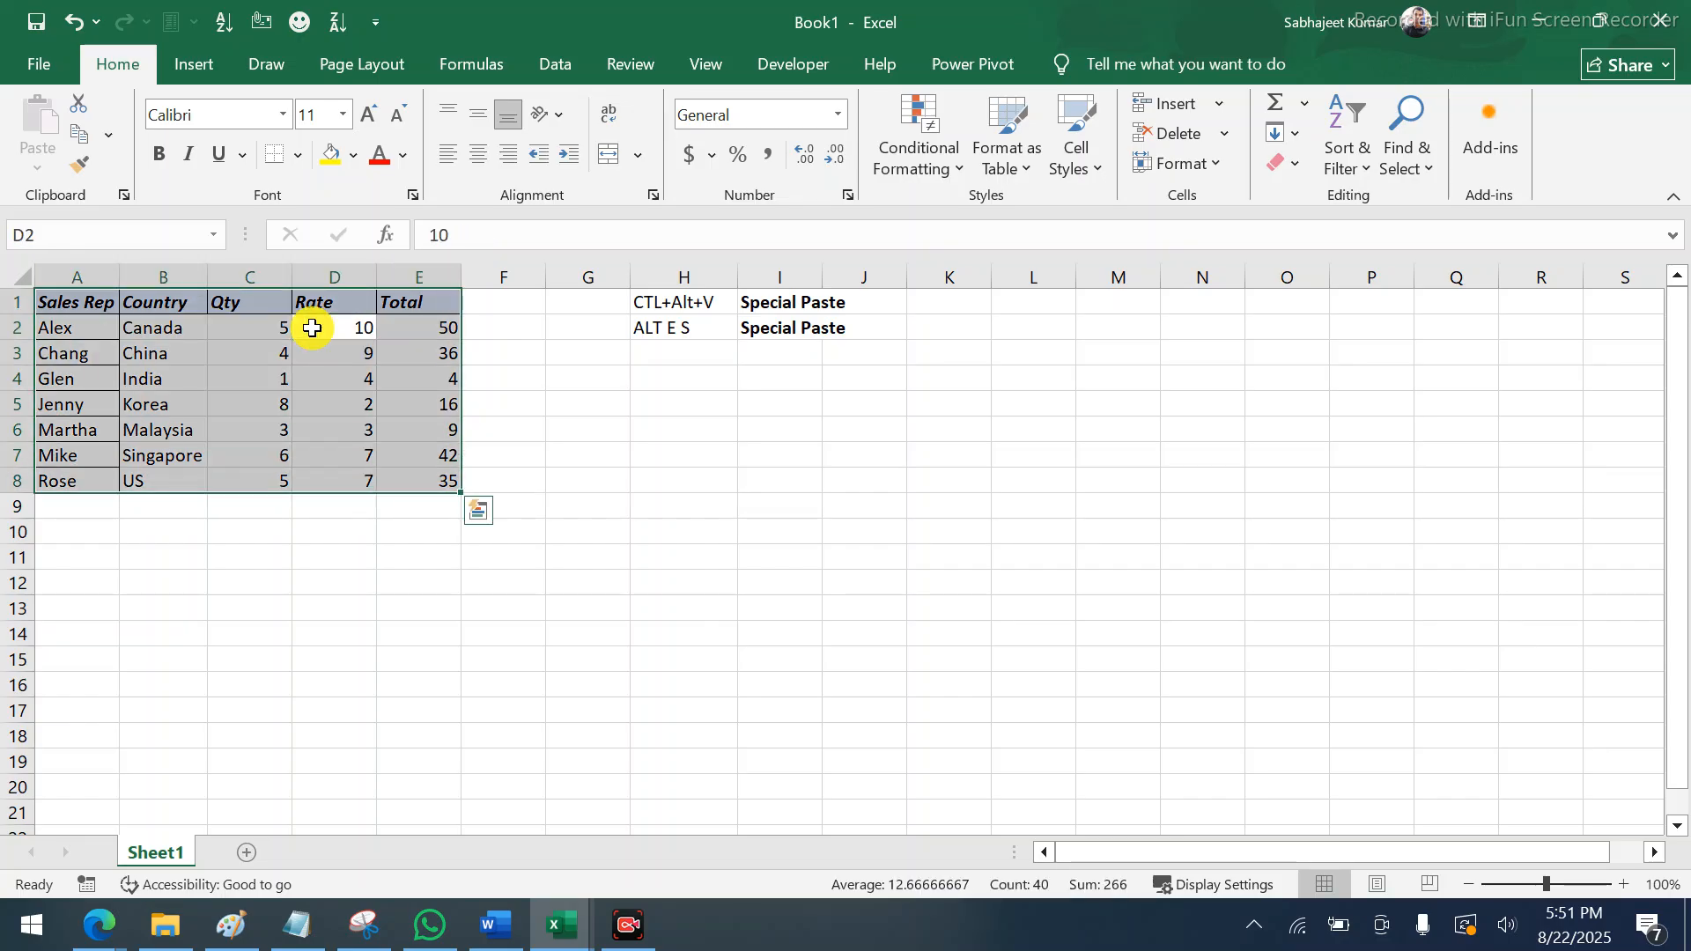
pyautogui.hotkey('alt', 'h')
pyautogui.press('b')
pyautogui.press('a')
pyautogui.click(328, 411)
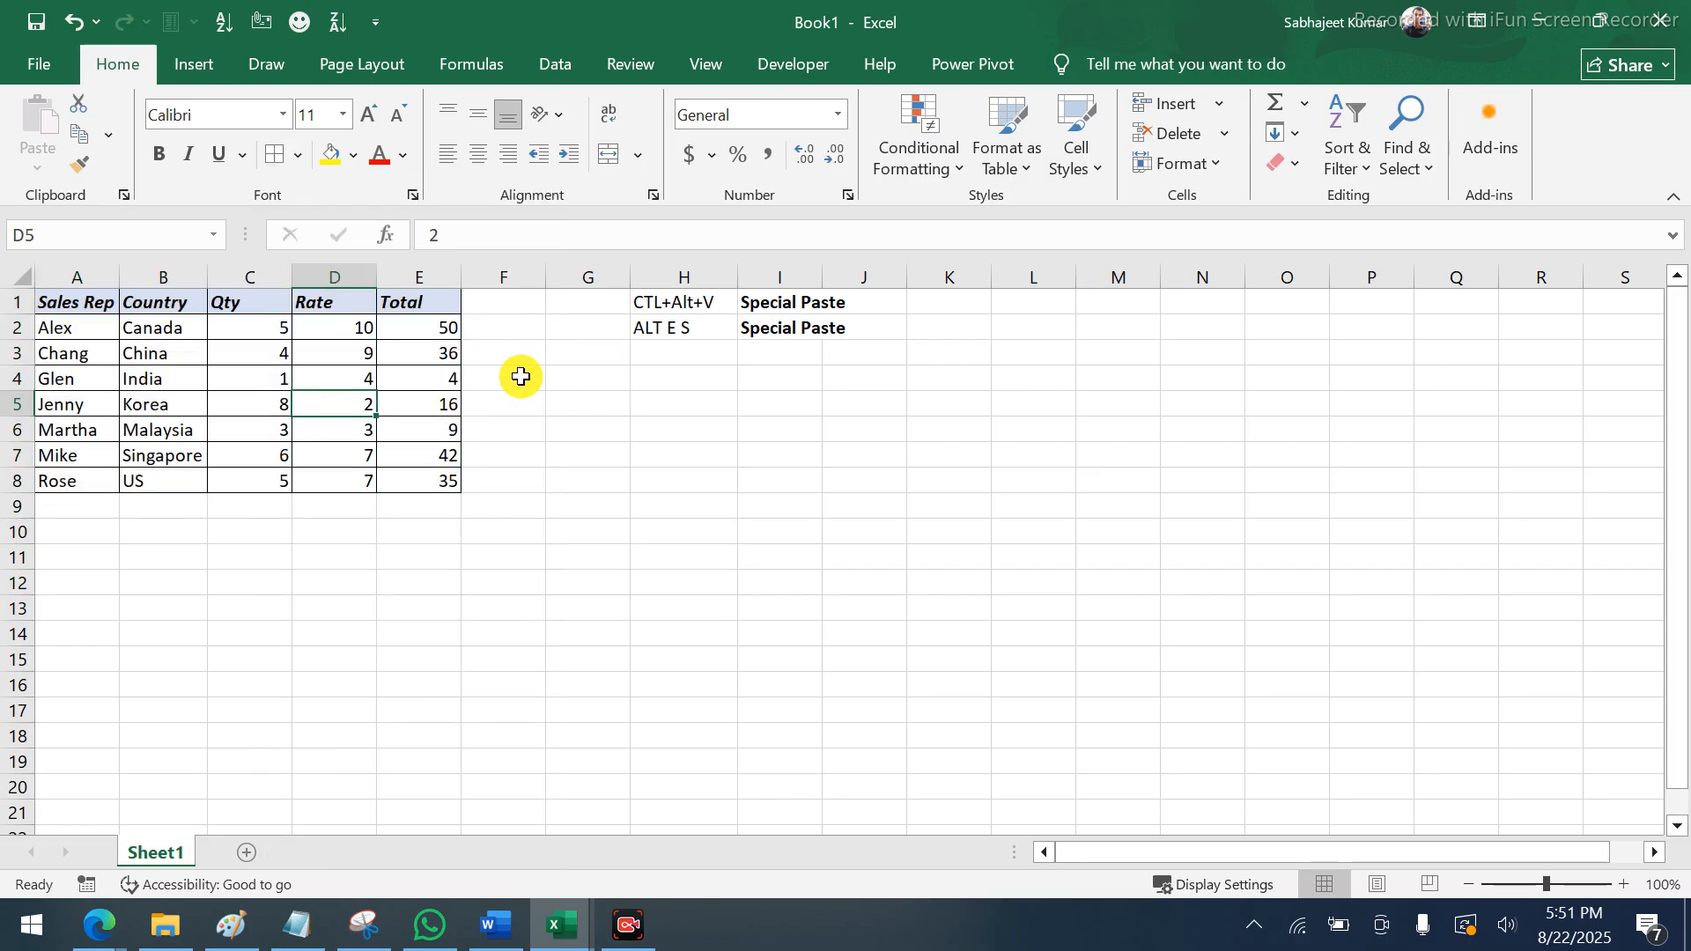
# Enter the headers Item Qty in I5 and Rate in J5
pyautogui.click(799, 396)
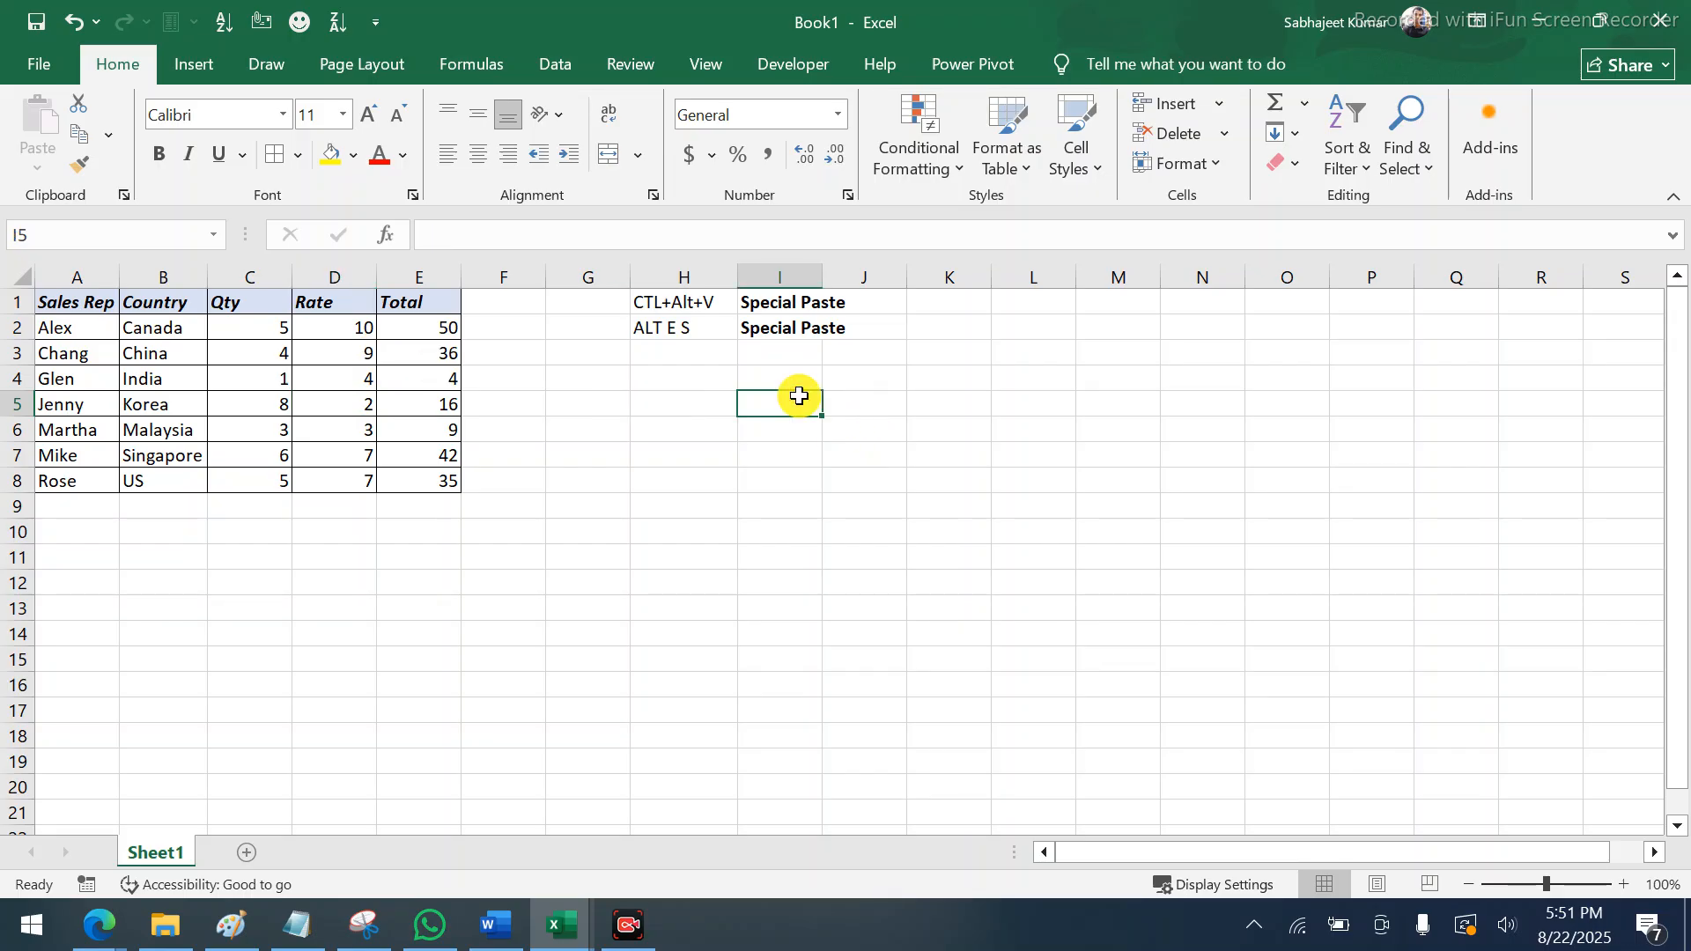
pyautogui.write('Item')
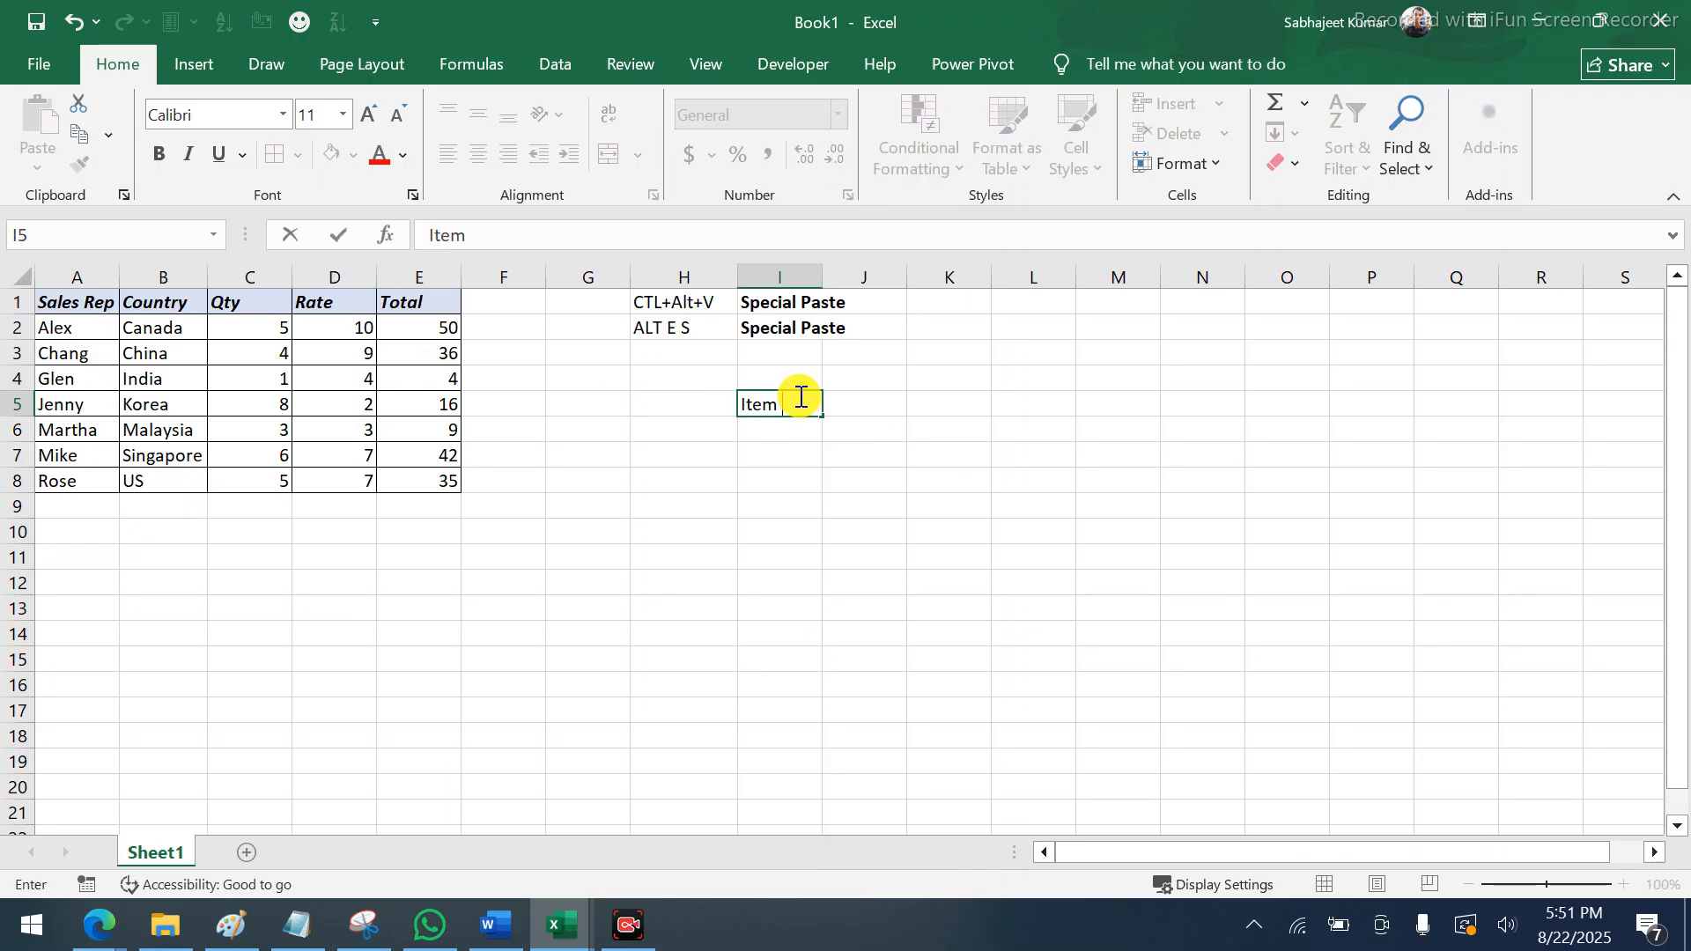
pyautogui.write(' Qty')
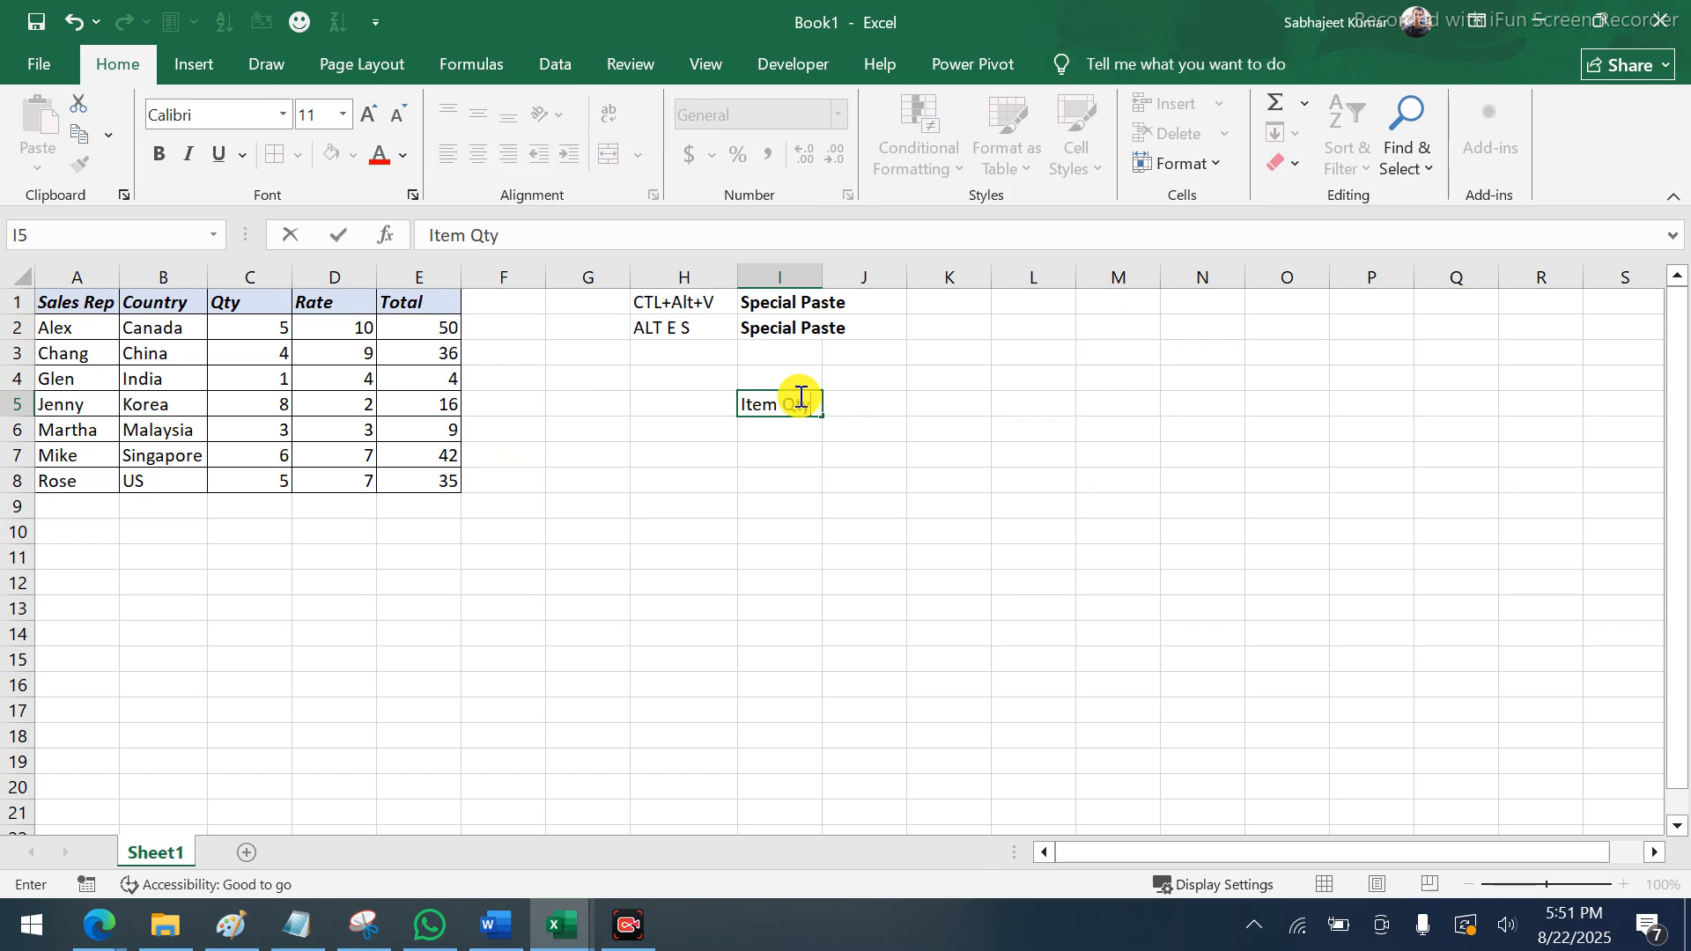
pyautogui.press('Tab')
pyautogui.write('Rate')
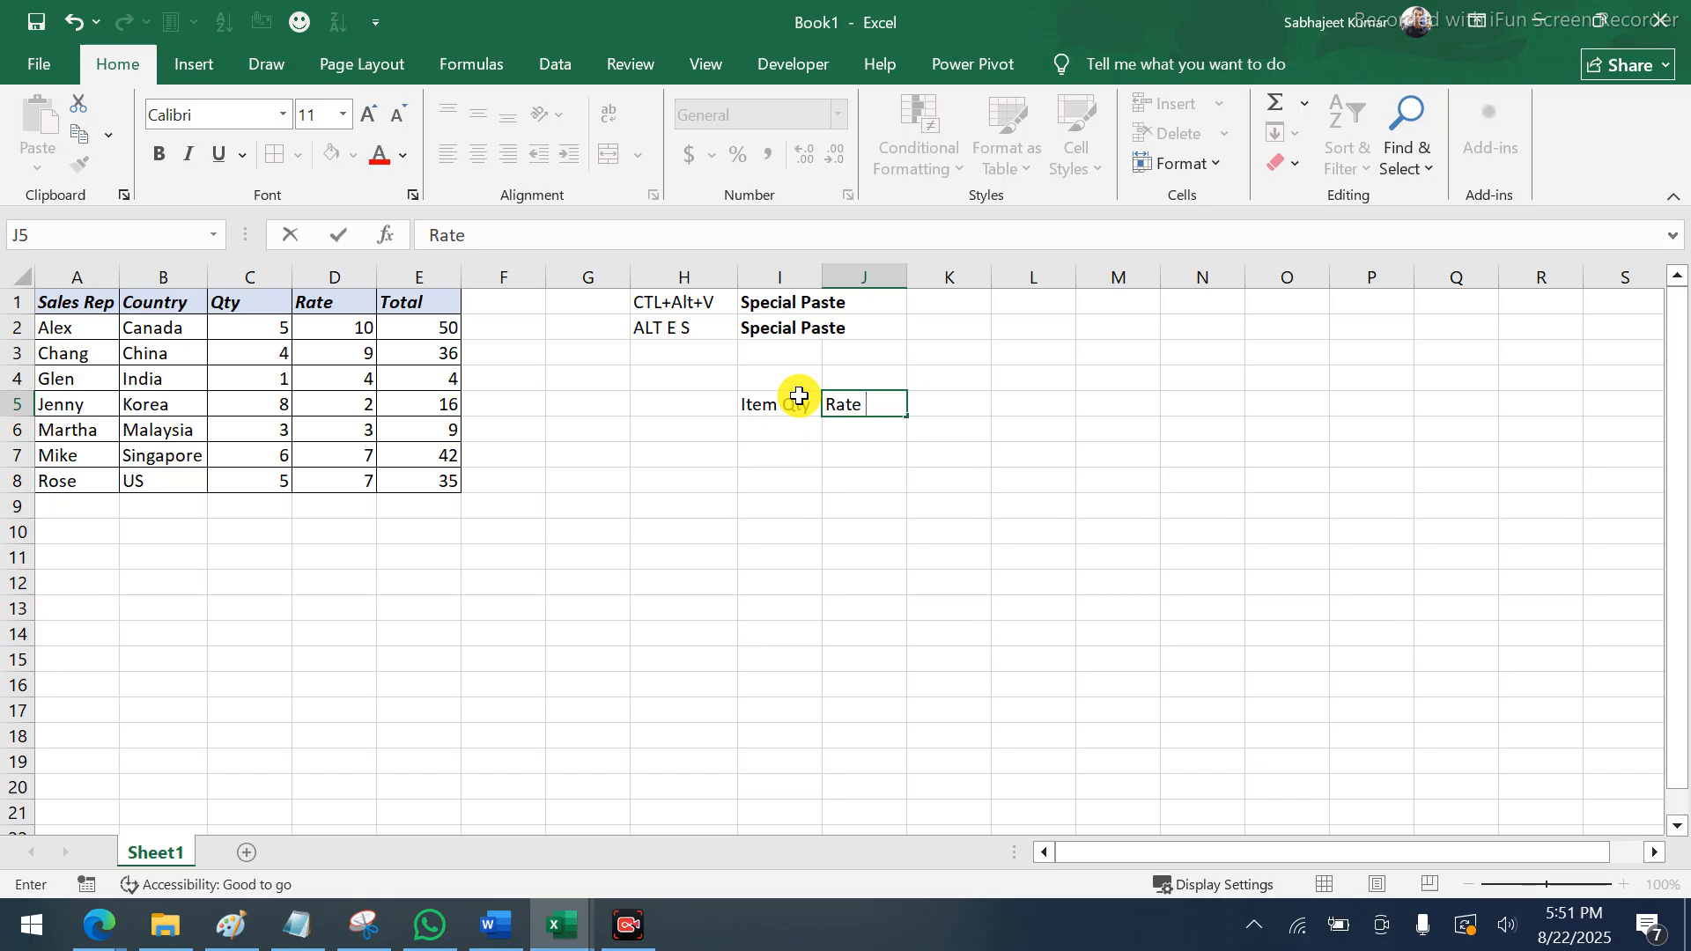
pyautogui.press('Return')
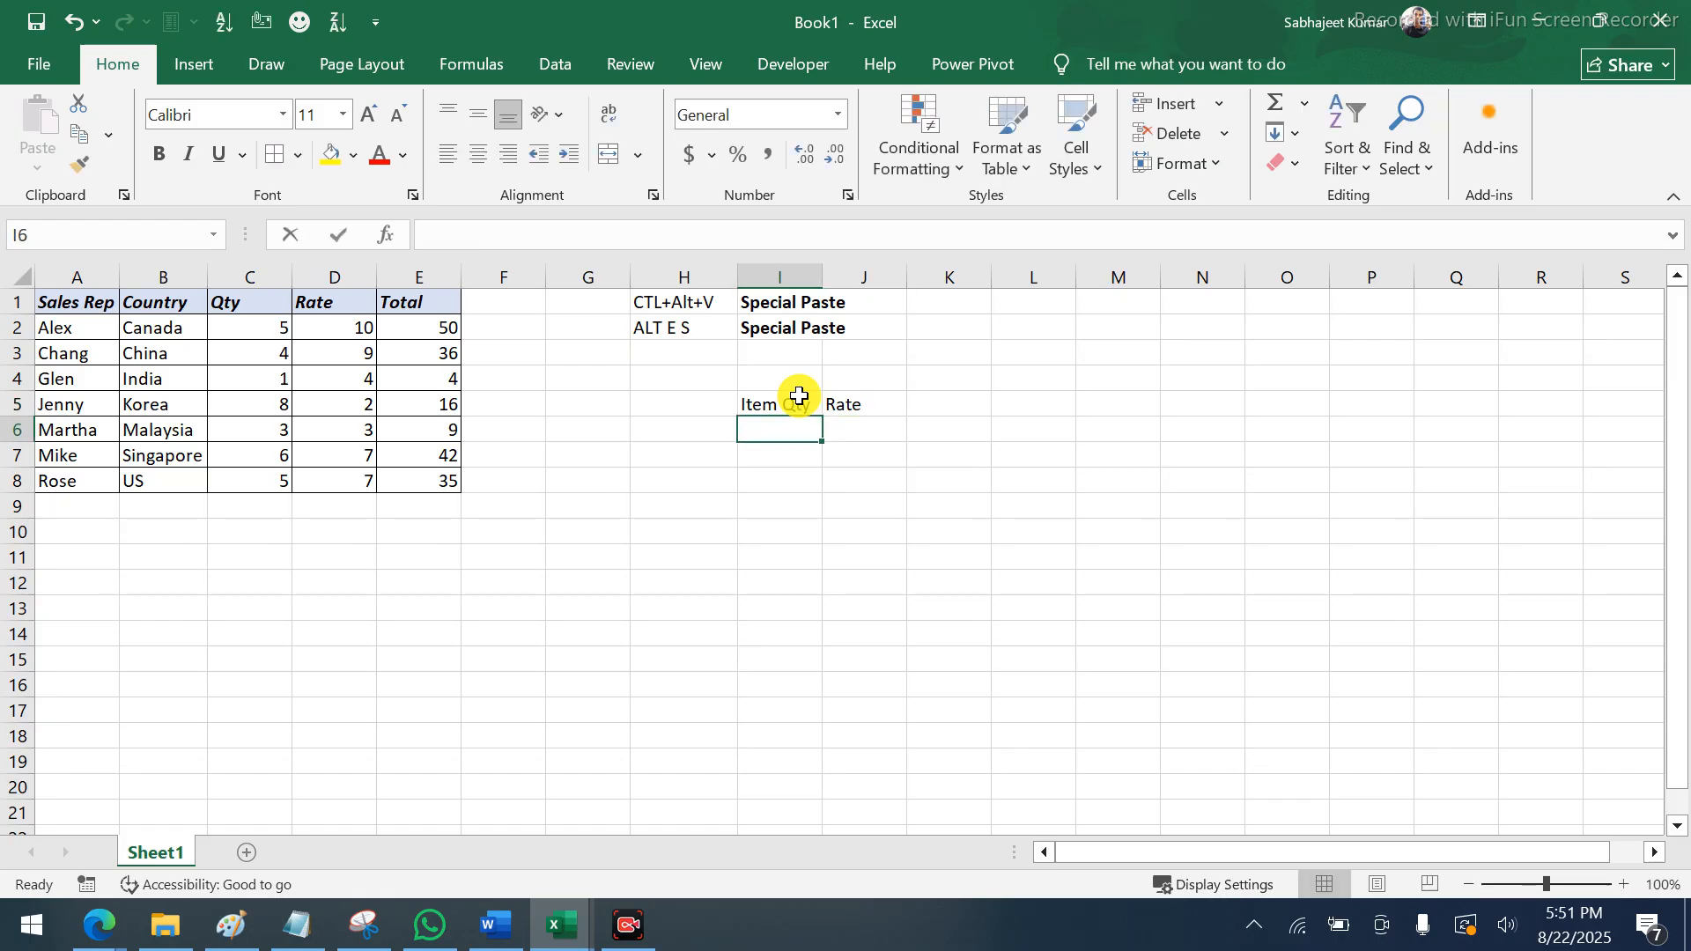
# Enter quantities 10 and 25 in I6:I7 and rates 8 and 9 in J6:J7
pyautogui.write('10')
pyautogui.press('Return')
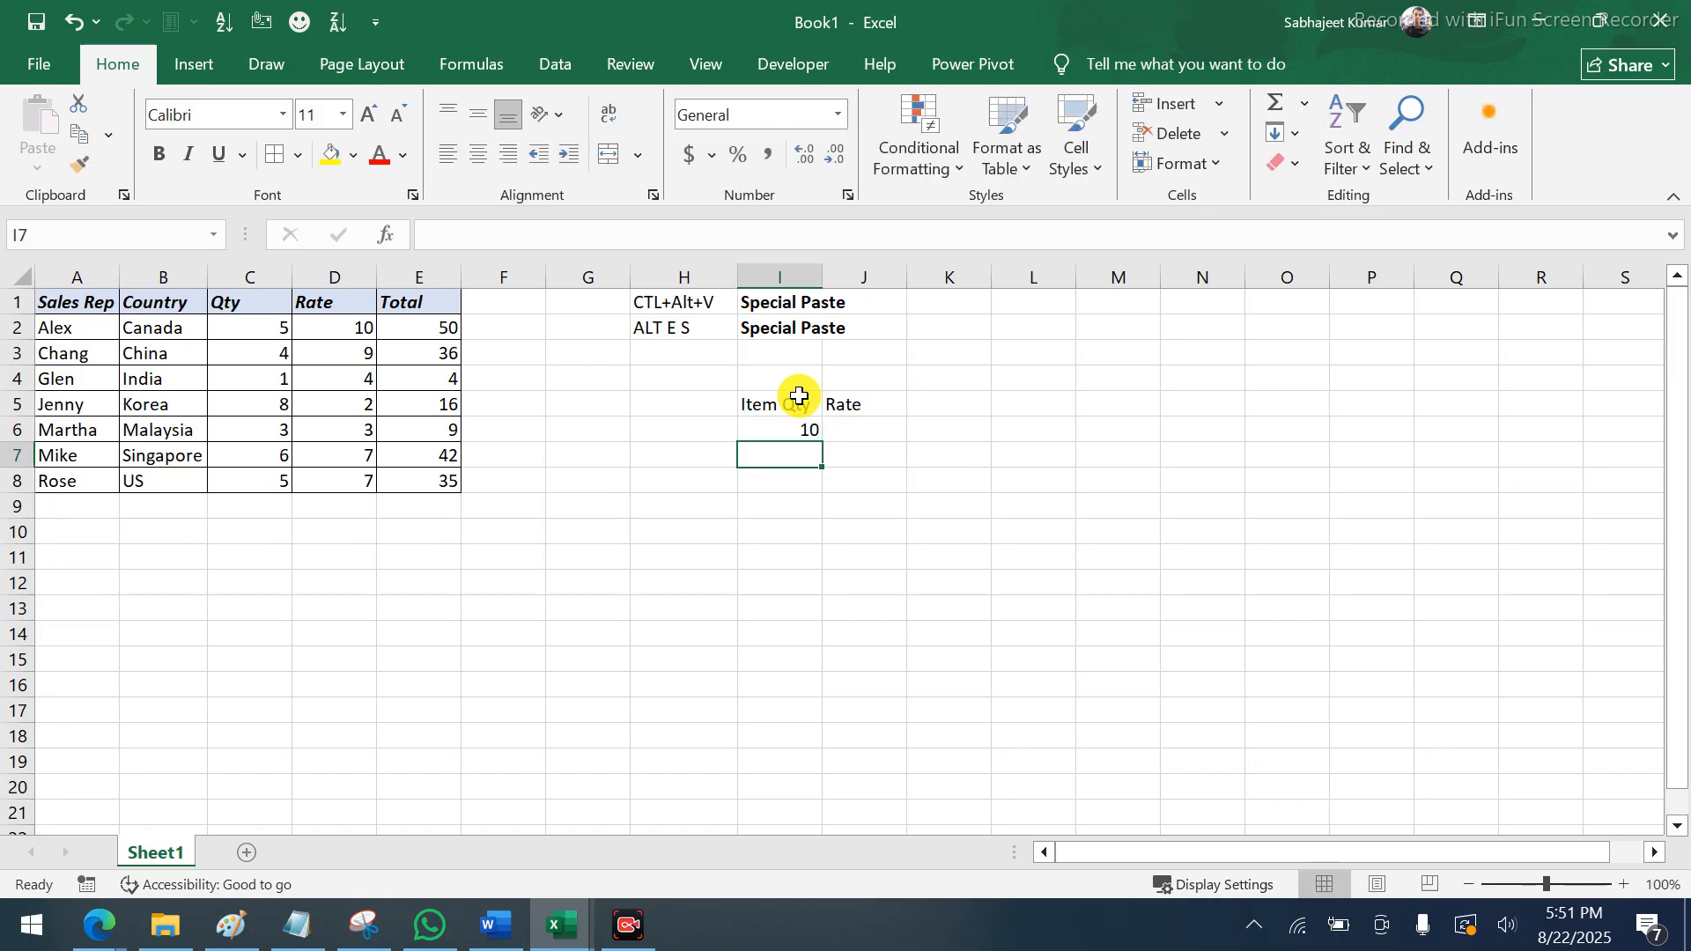
pyautogui.write('25')
pyautogui.press('Return')
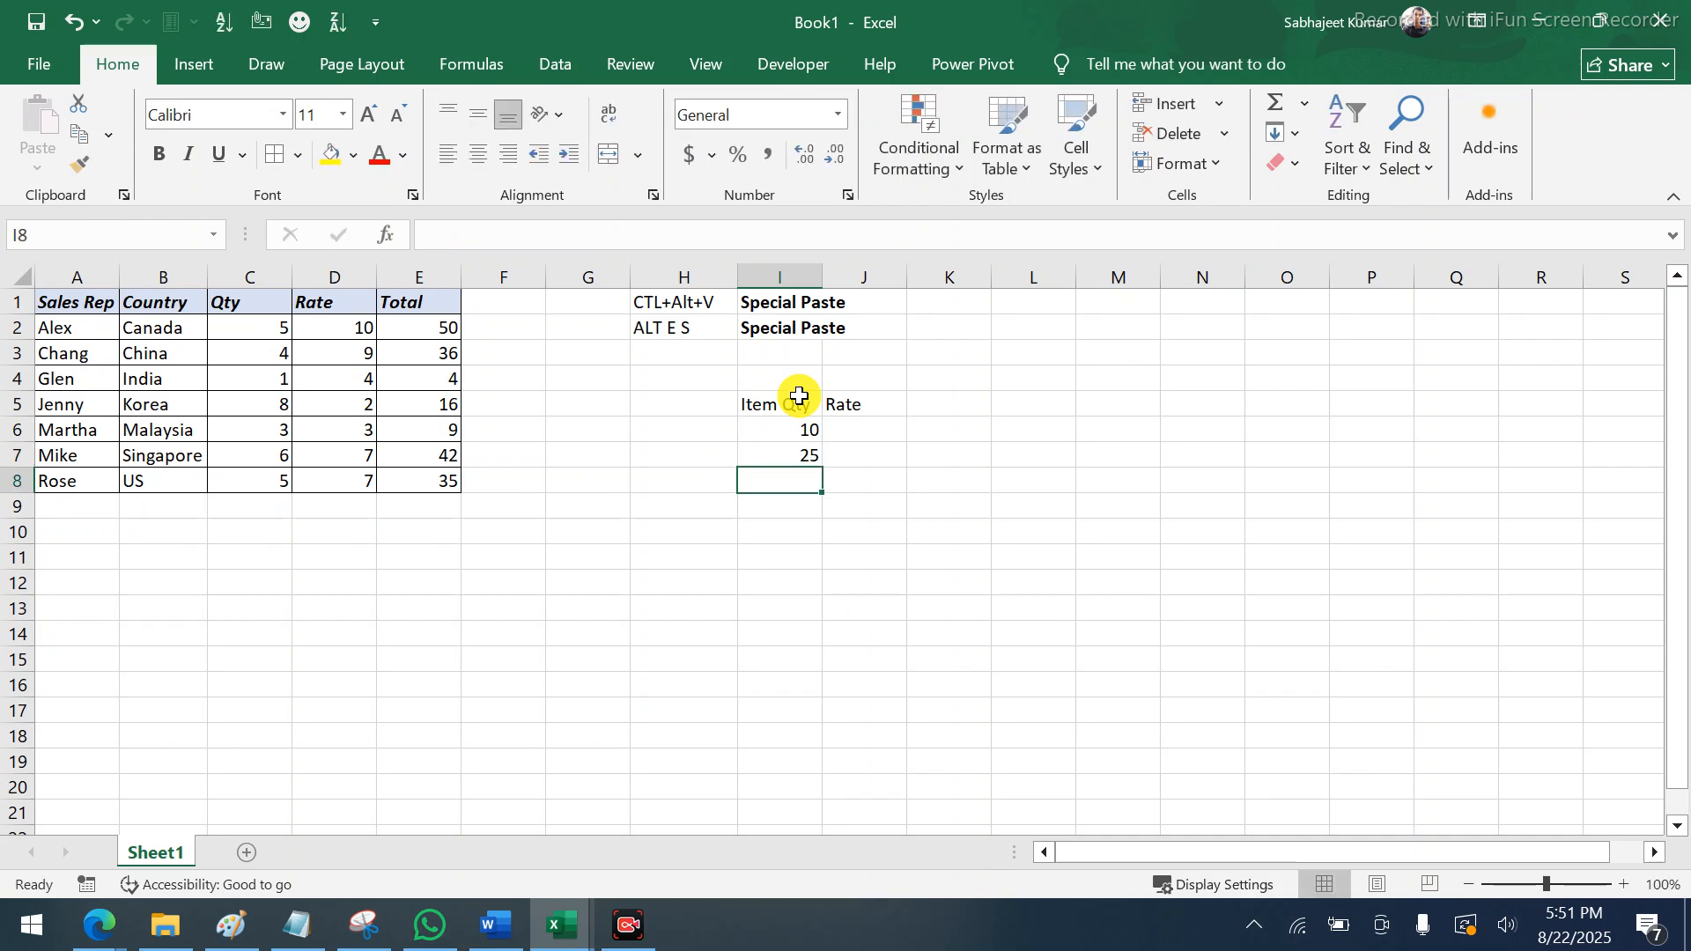
pyautogui.click(839, 428)
pyautogui.write('8')
pyautogui.press('Return')
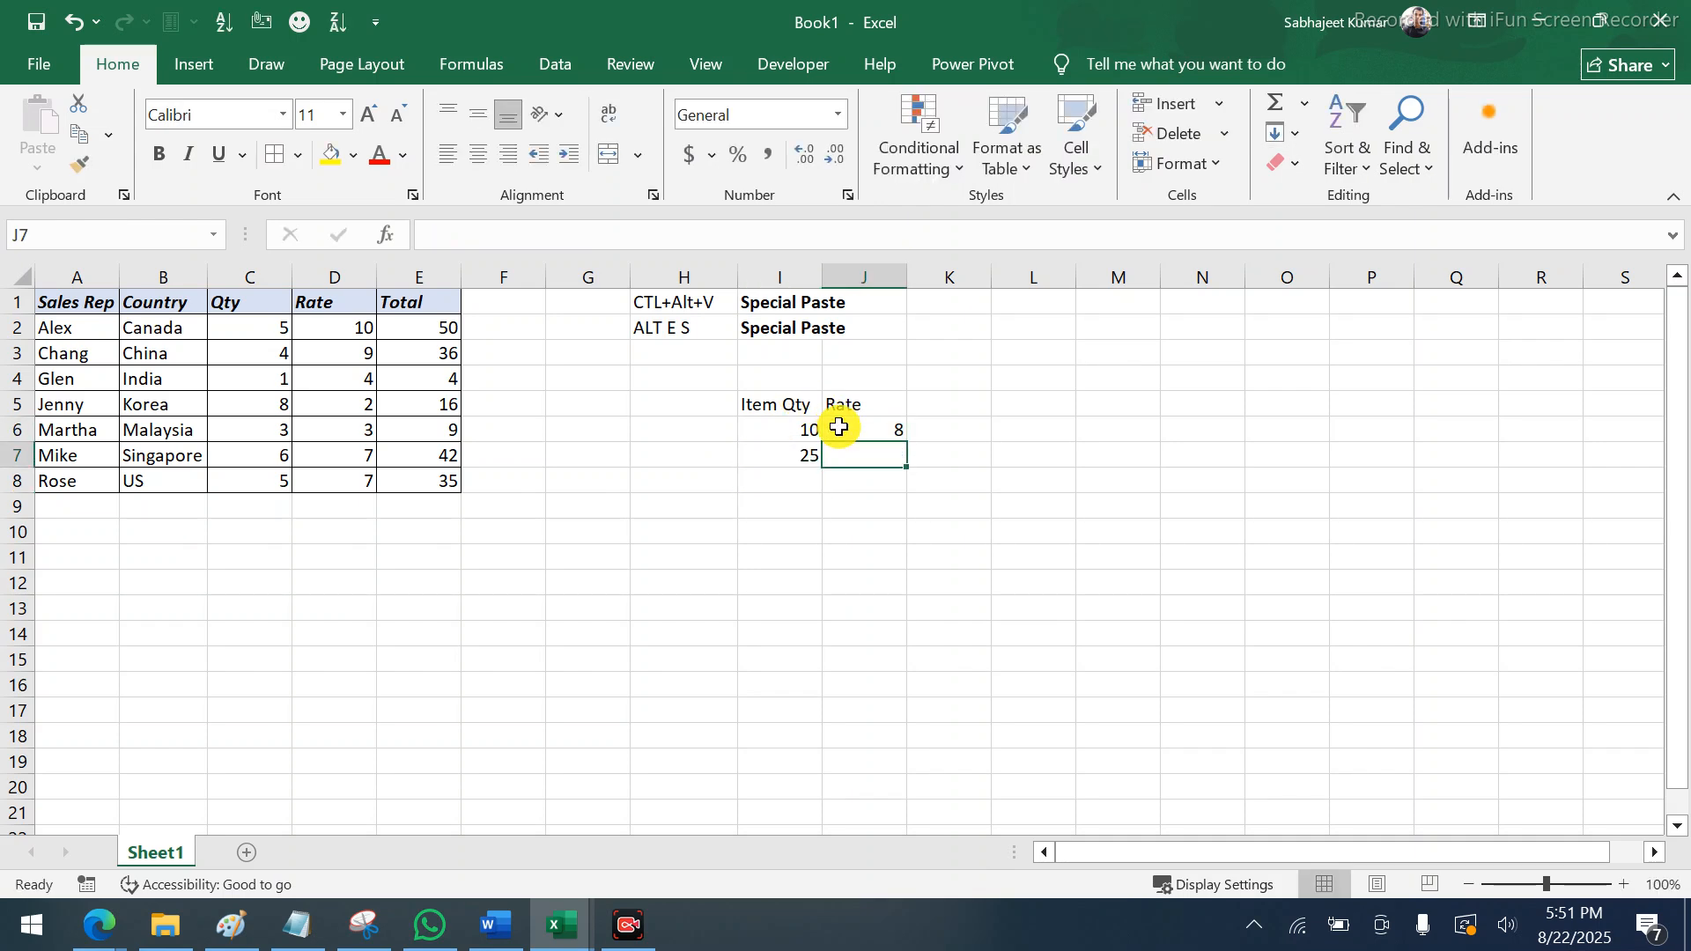
pyautogui.write('9')
pyautogui.press('Return')
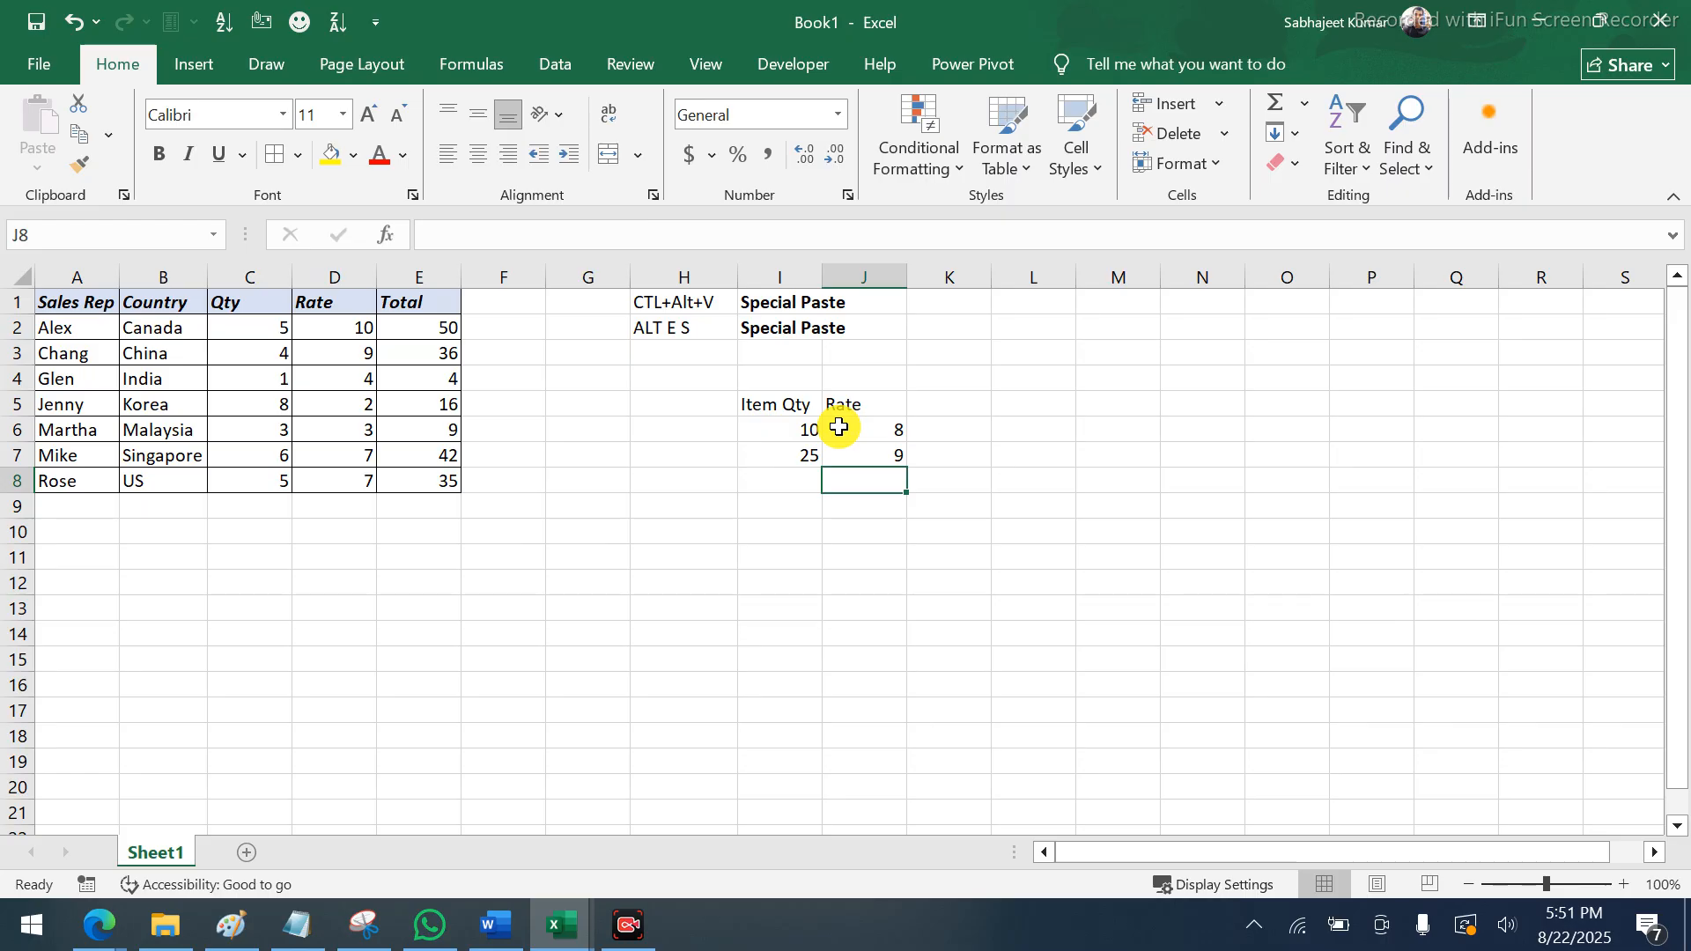
# Review the Total formula in E2, then copy that cell and select K6:K7 as the destination
pyautogui.click(789, 425)
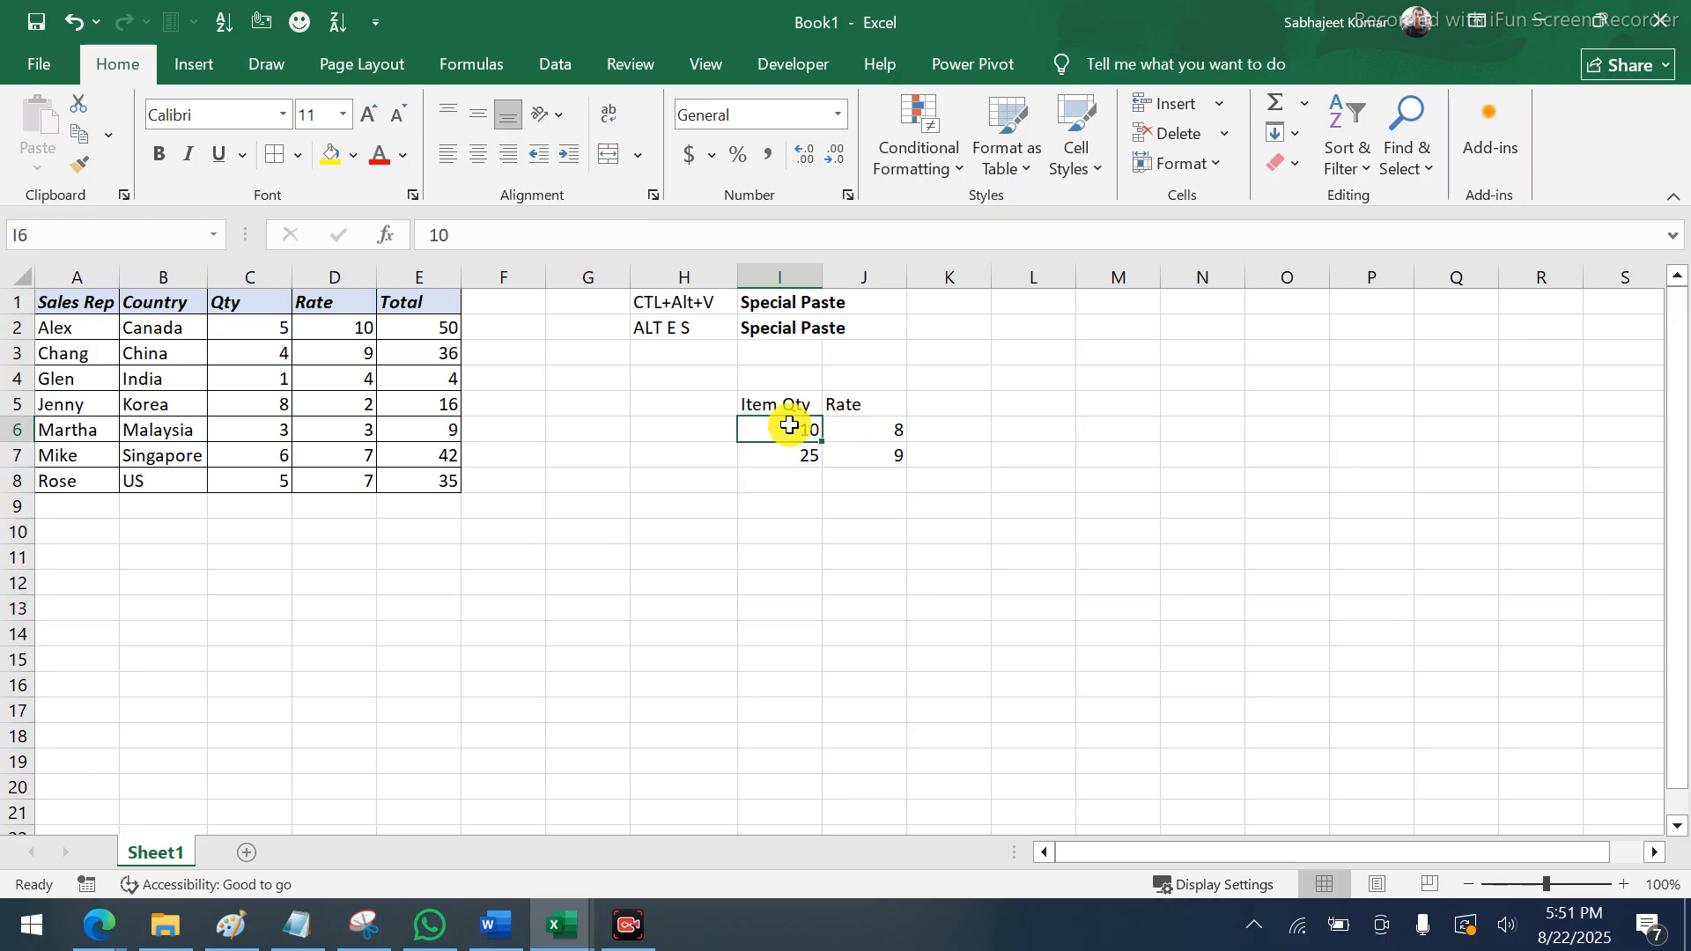
pyautogui.click(439, 334)
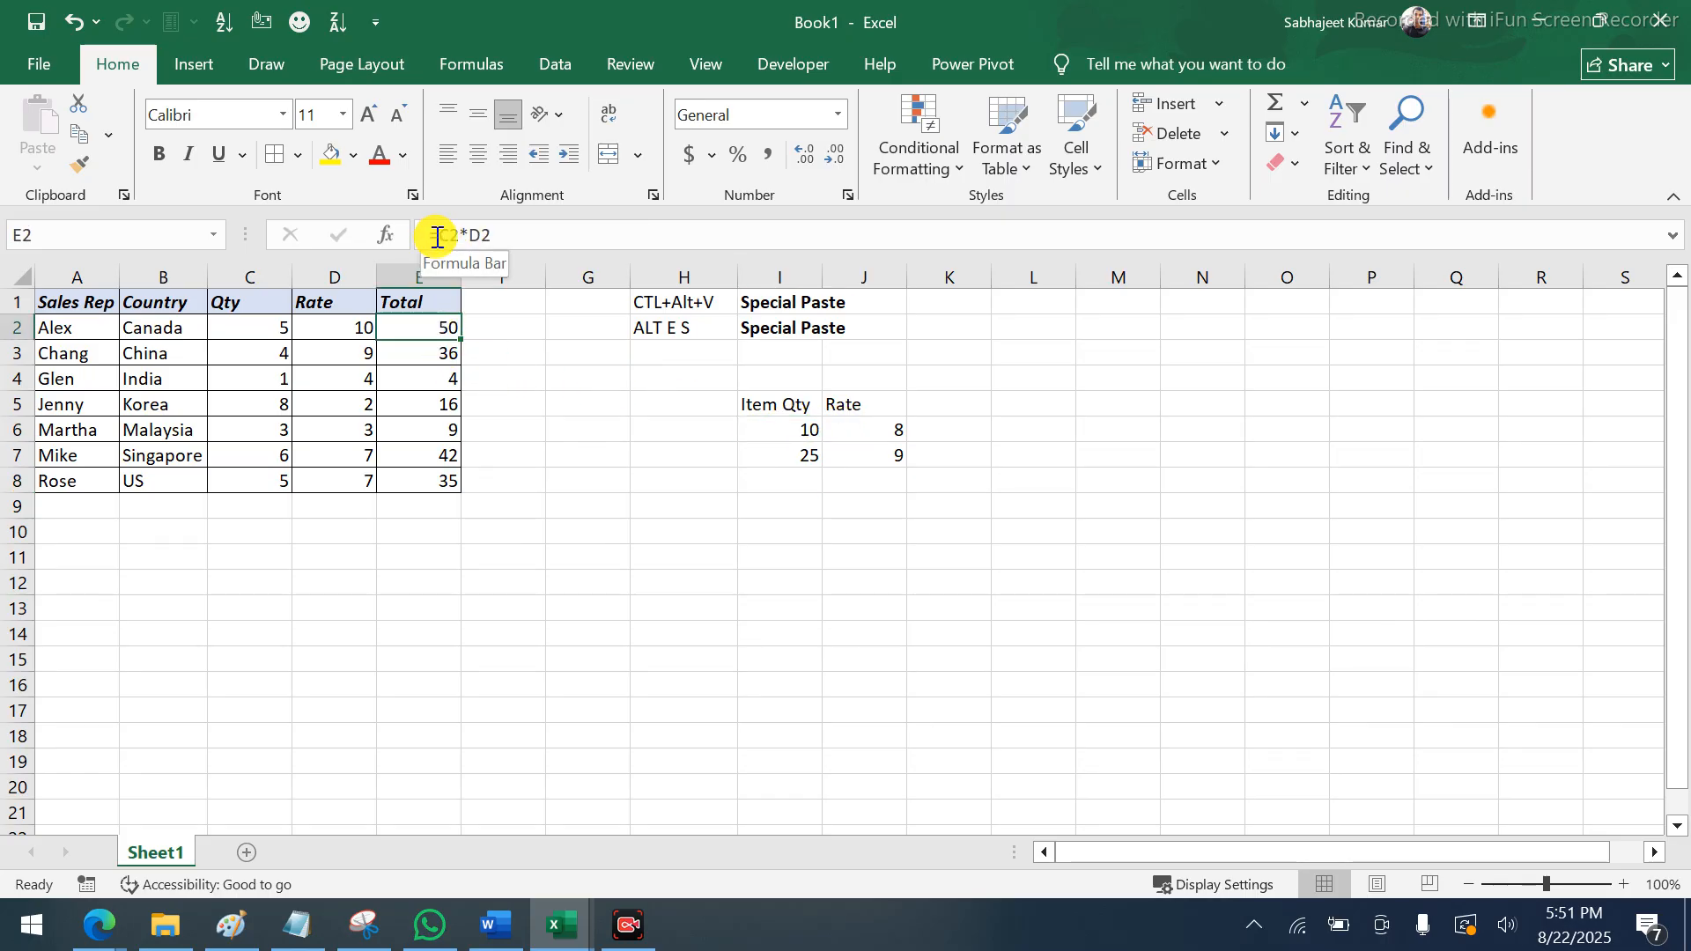
pyautogui.moveTo(438, 235); pyautogui.dragTo(517, 243)
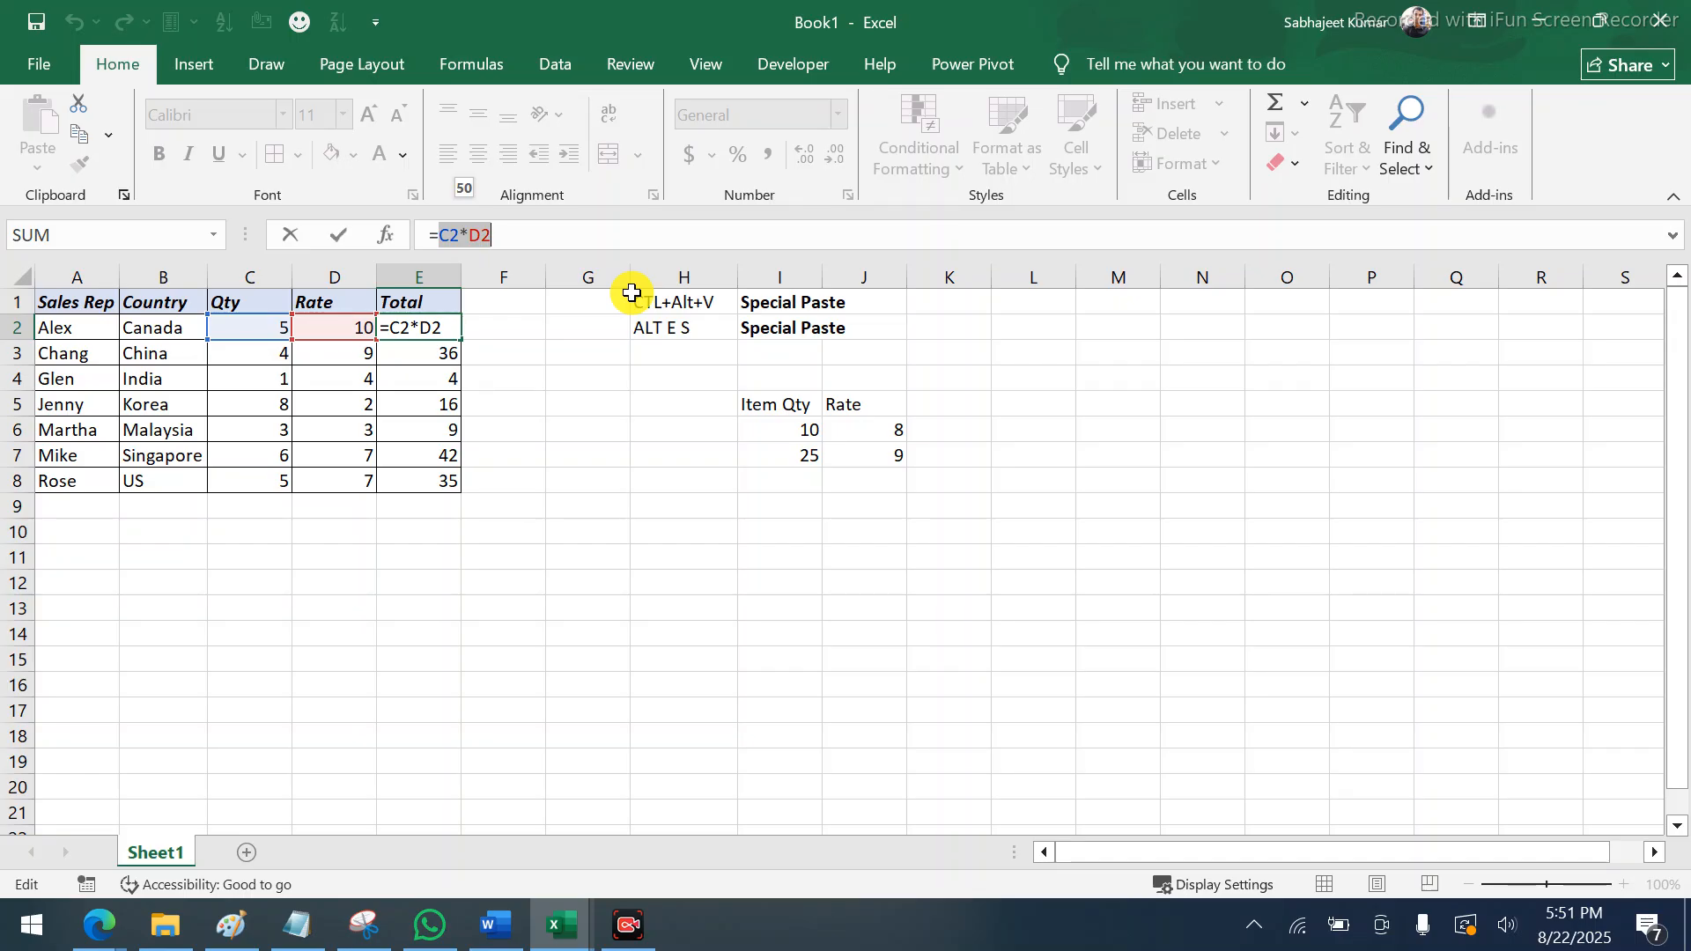
pyautogui.press('Escape')
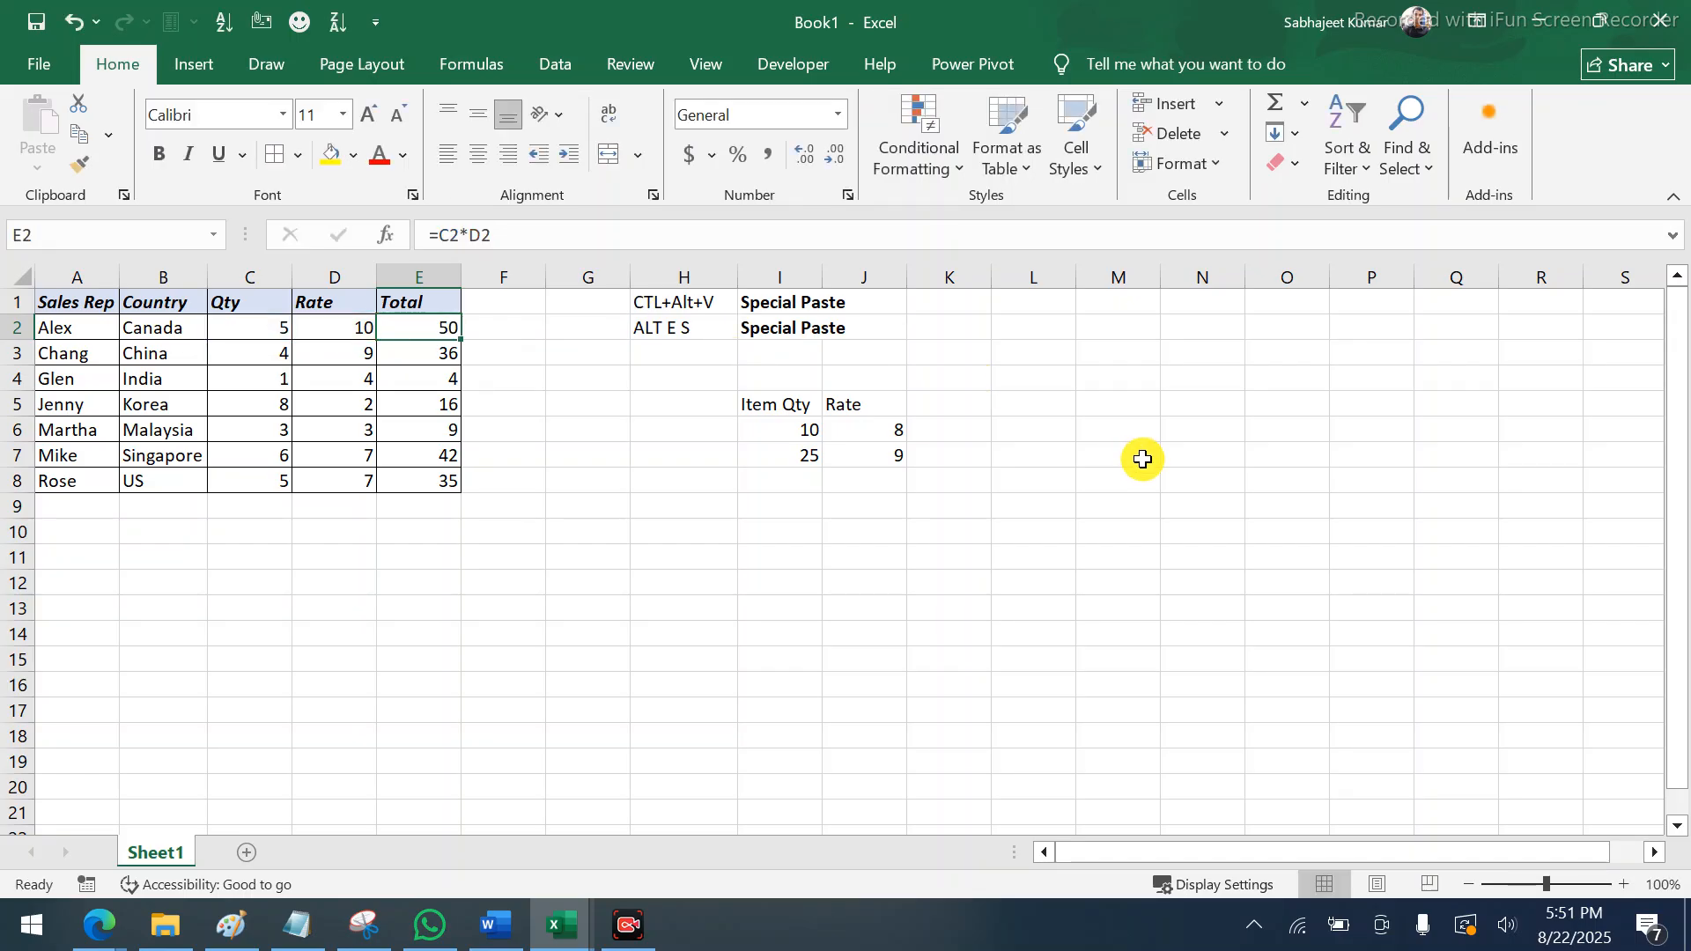
pyautogui.click(970, 431)
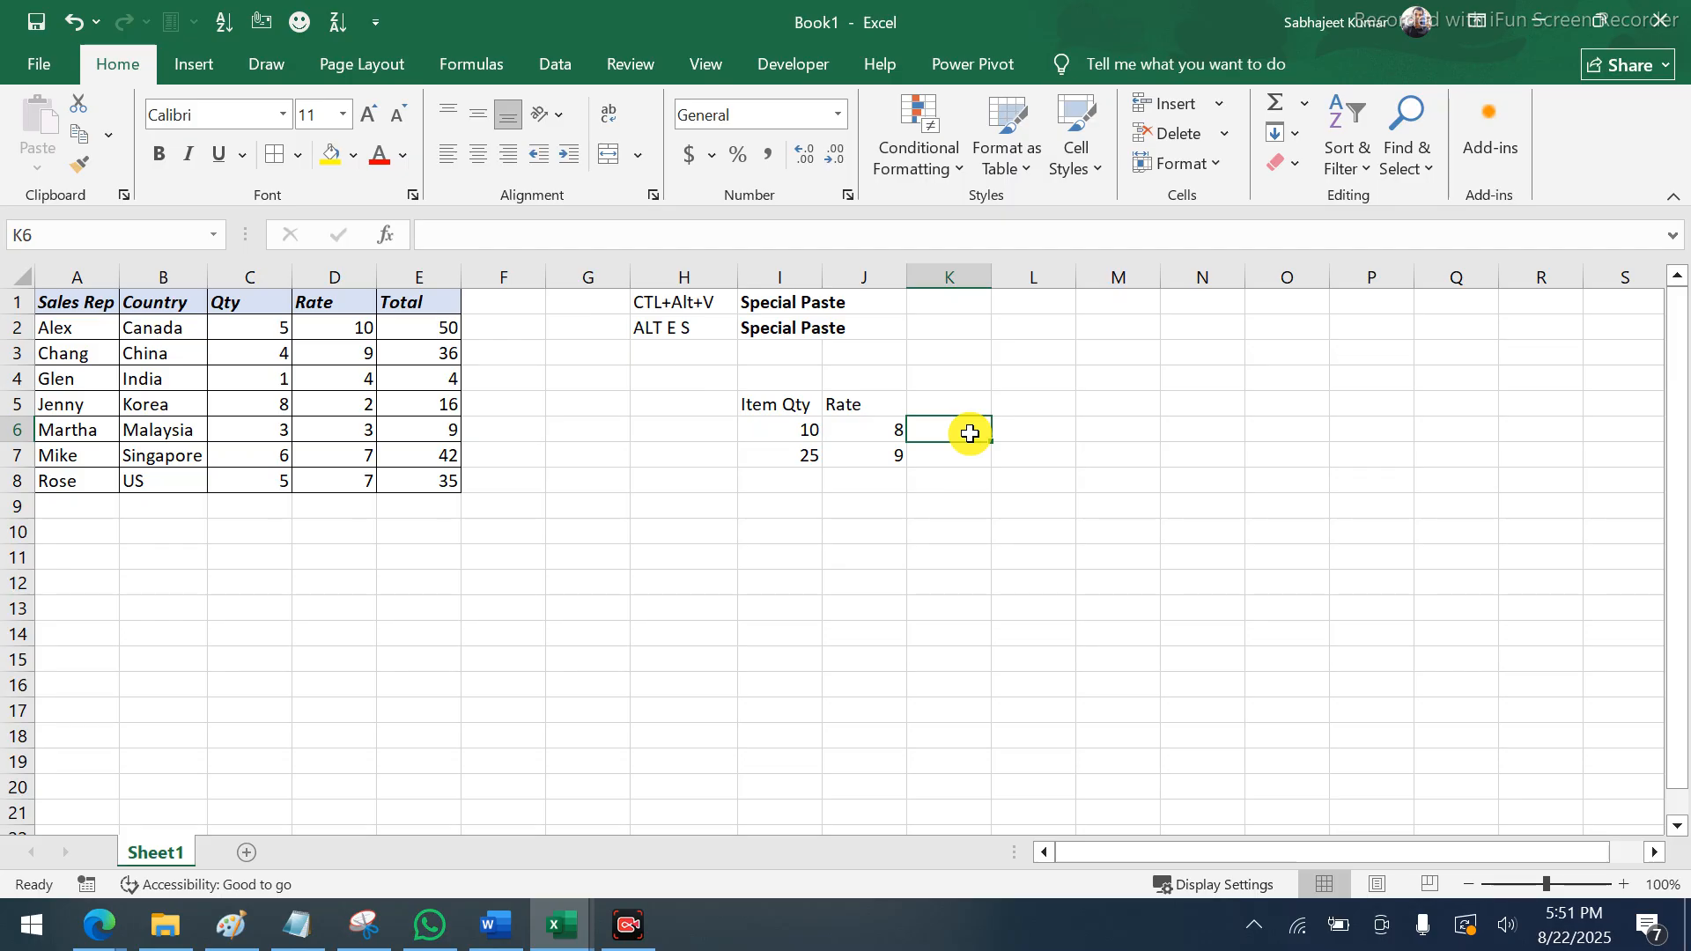
pyautogui.click(454, 332)
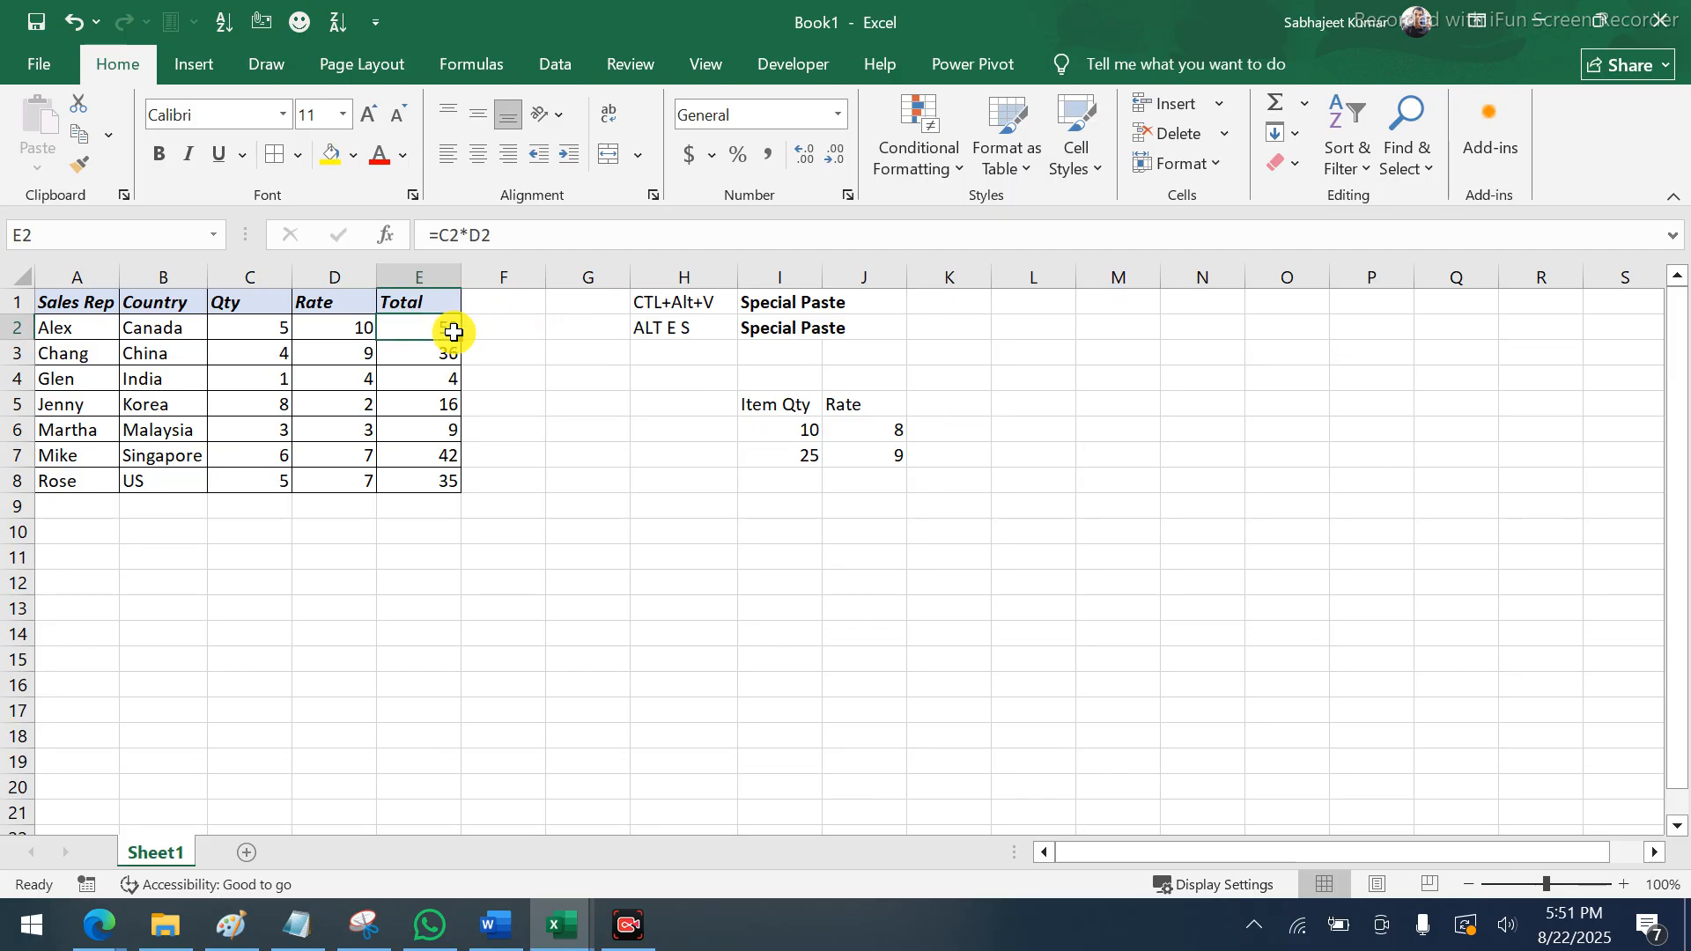
pyautogui.hotkey('ctrl', 'c')
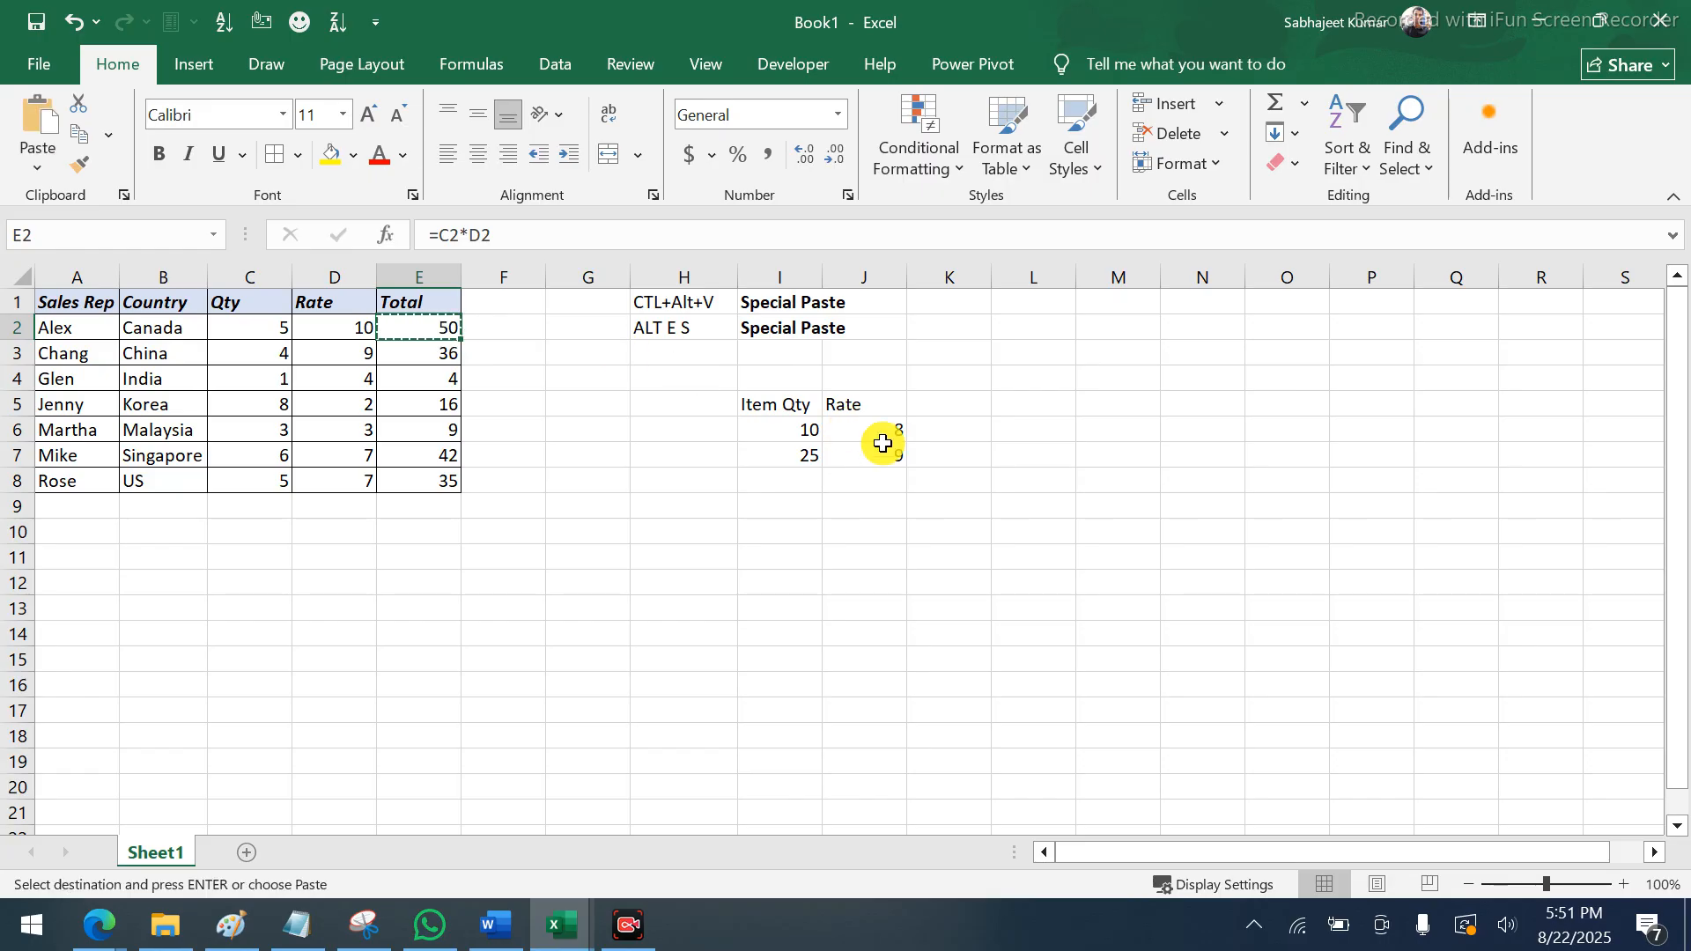
pyautogui.moveTo(946, 433); pyautogui.dragTo(948, 449)
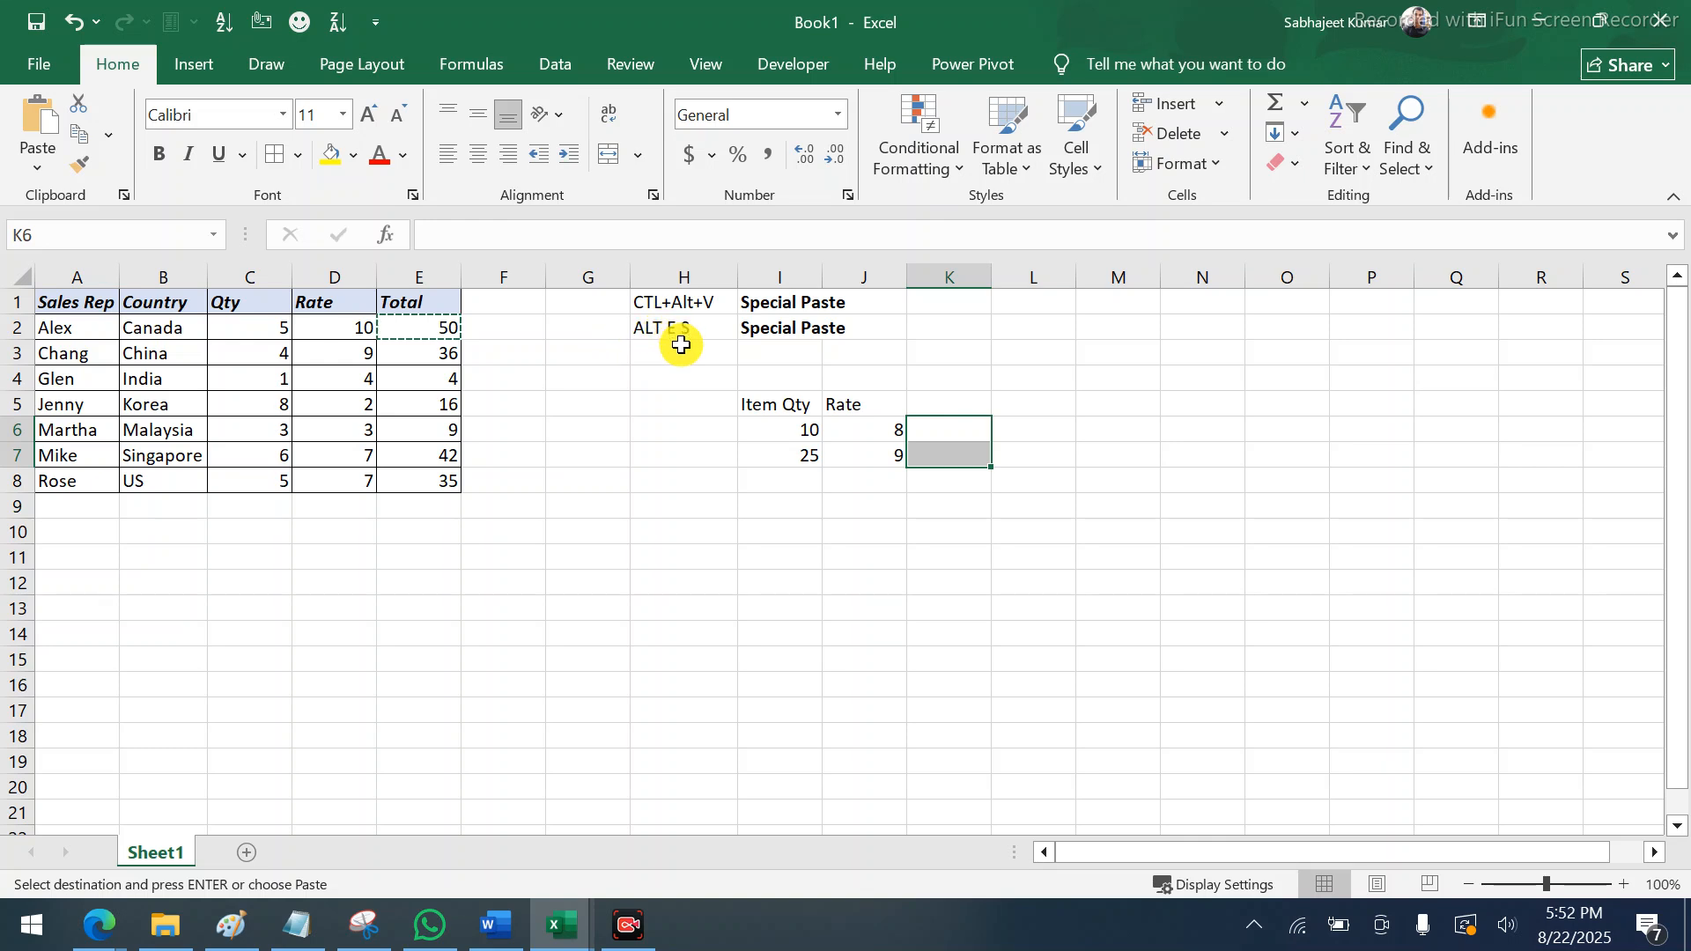
# Launch the On-Screen Keyboard by running osk and move it below the small Item Qty and Rate table
pyautogui.press('super+r')
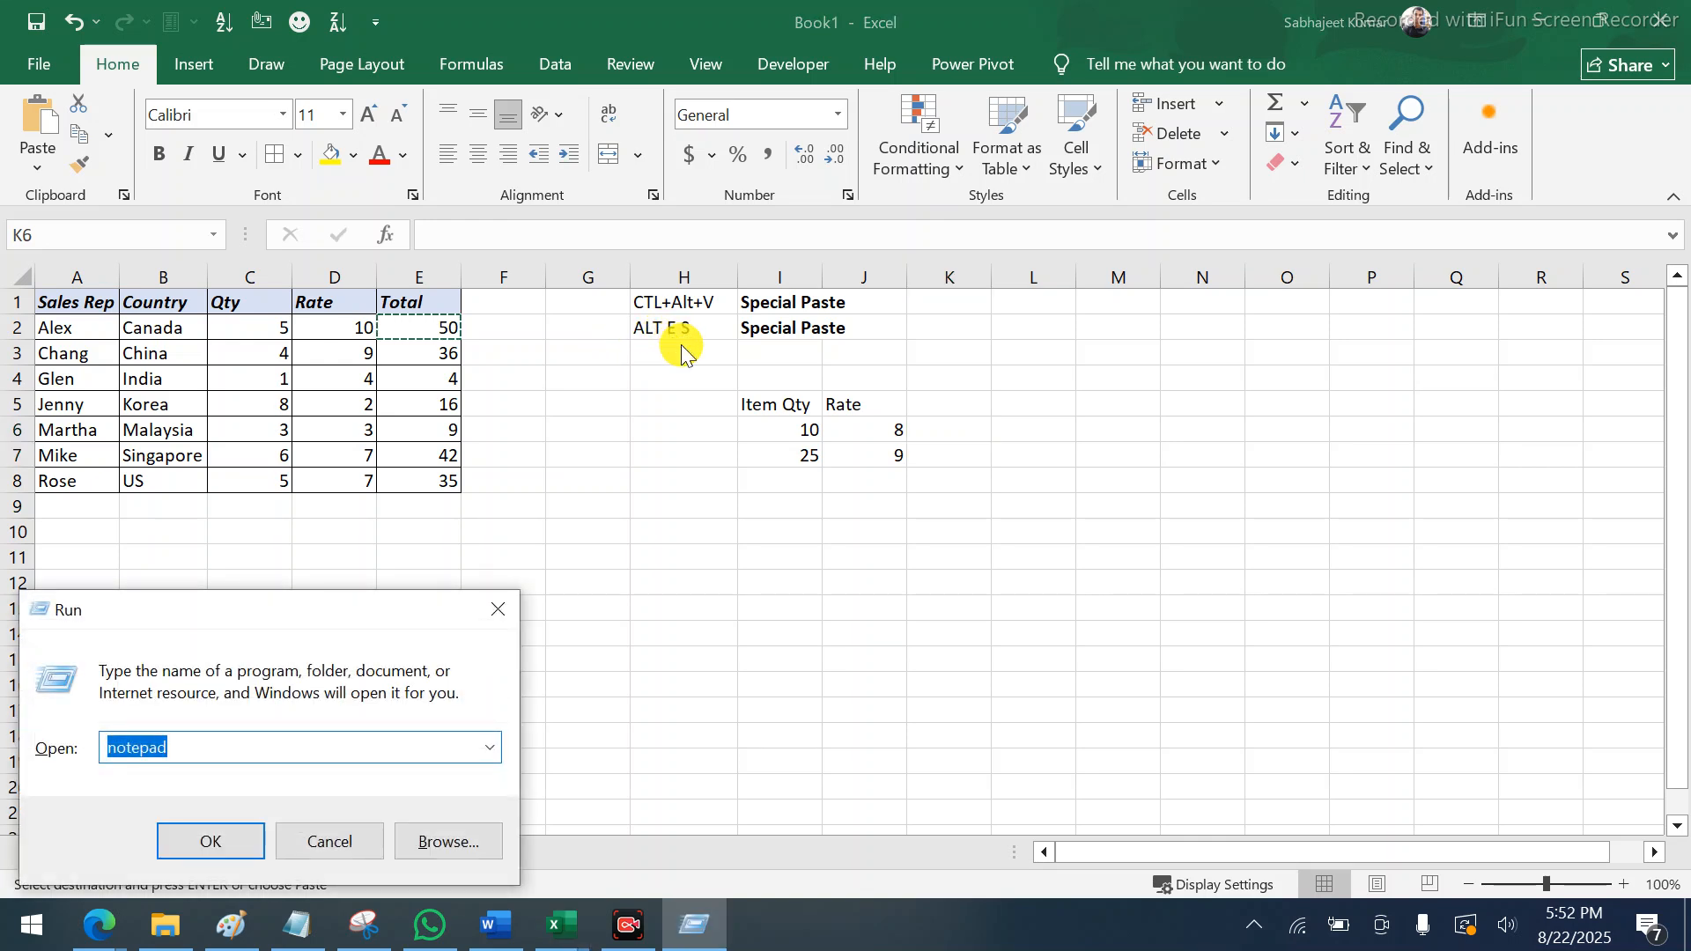
pyautogui.write('osk')
pyautogui.hotkey('ctrl', 'a')
pyautogui.press('Return')
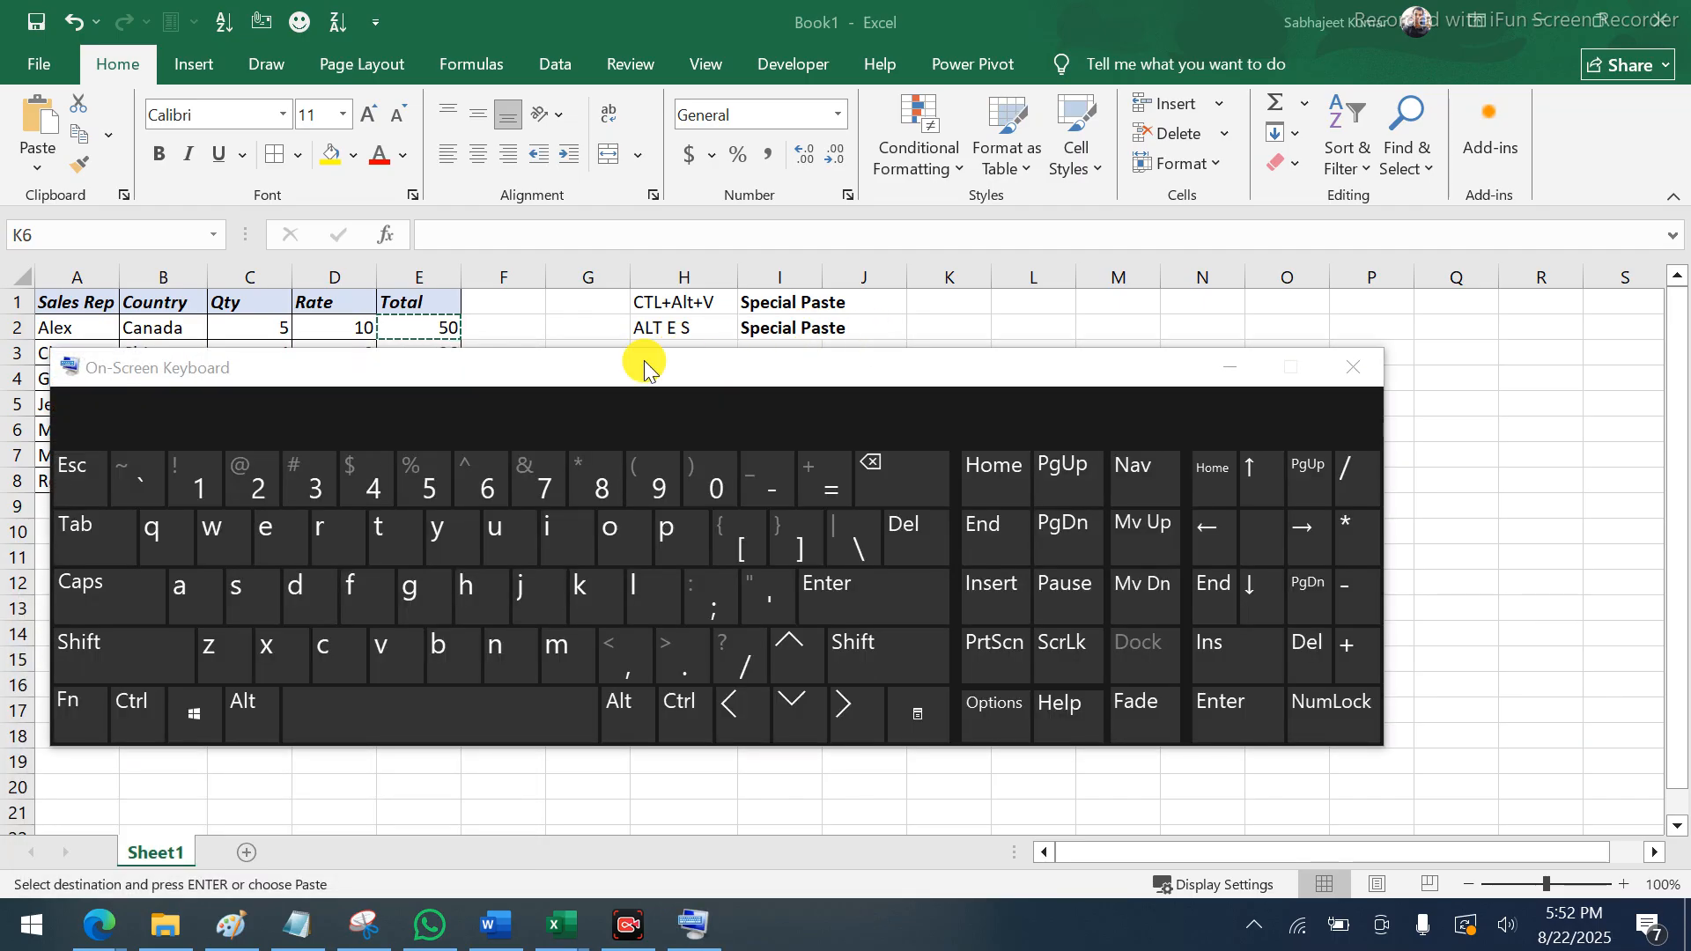
pyautogui.moveTo(566, 370); pyautogui.dragTo(647, 520)
# Paste only the copied formula into K6:K7 using Paste Special with Formulas, closing the On-Screen Keyboard along the way
pyautogui.moveTo(972, 428); pyautogui.dragTo(969, 455)
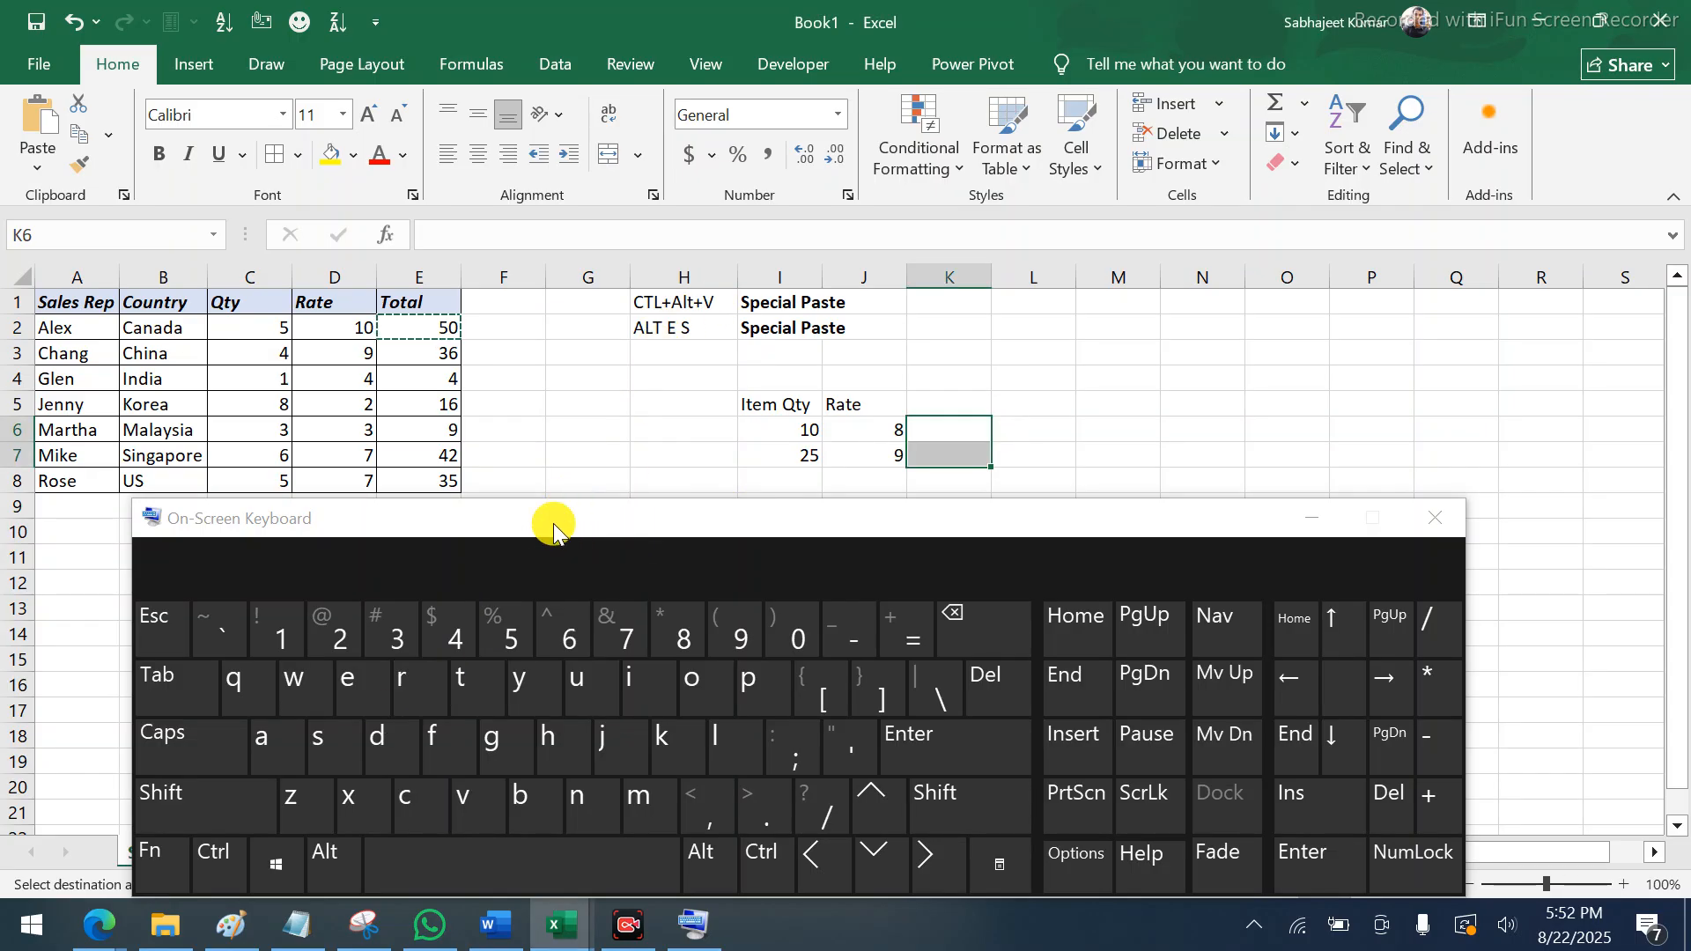
pyautogui.click(342, 852)
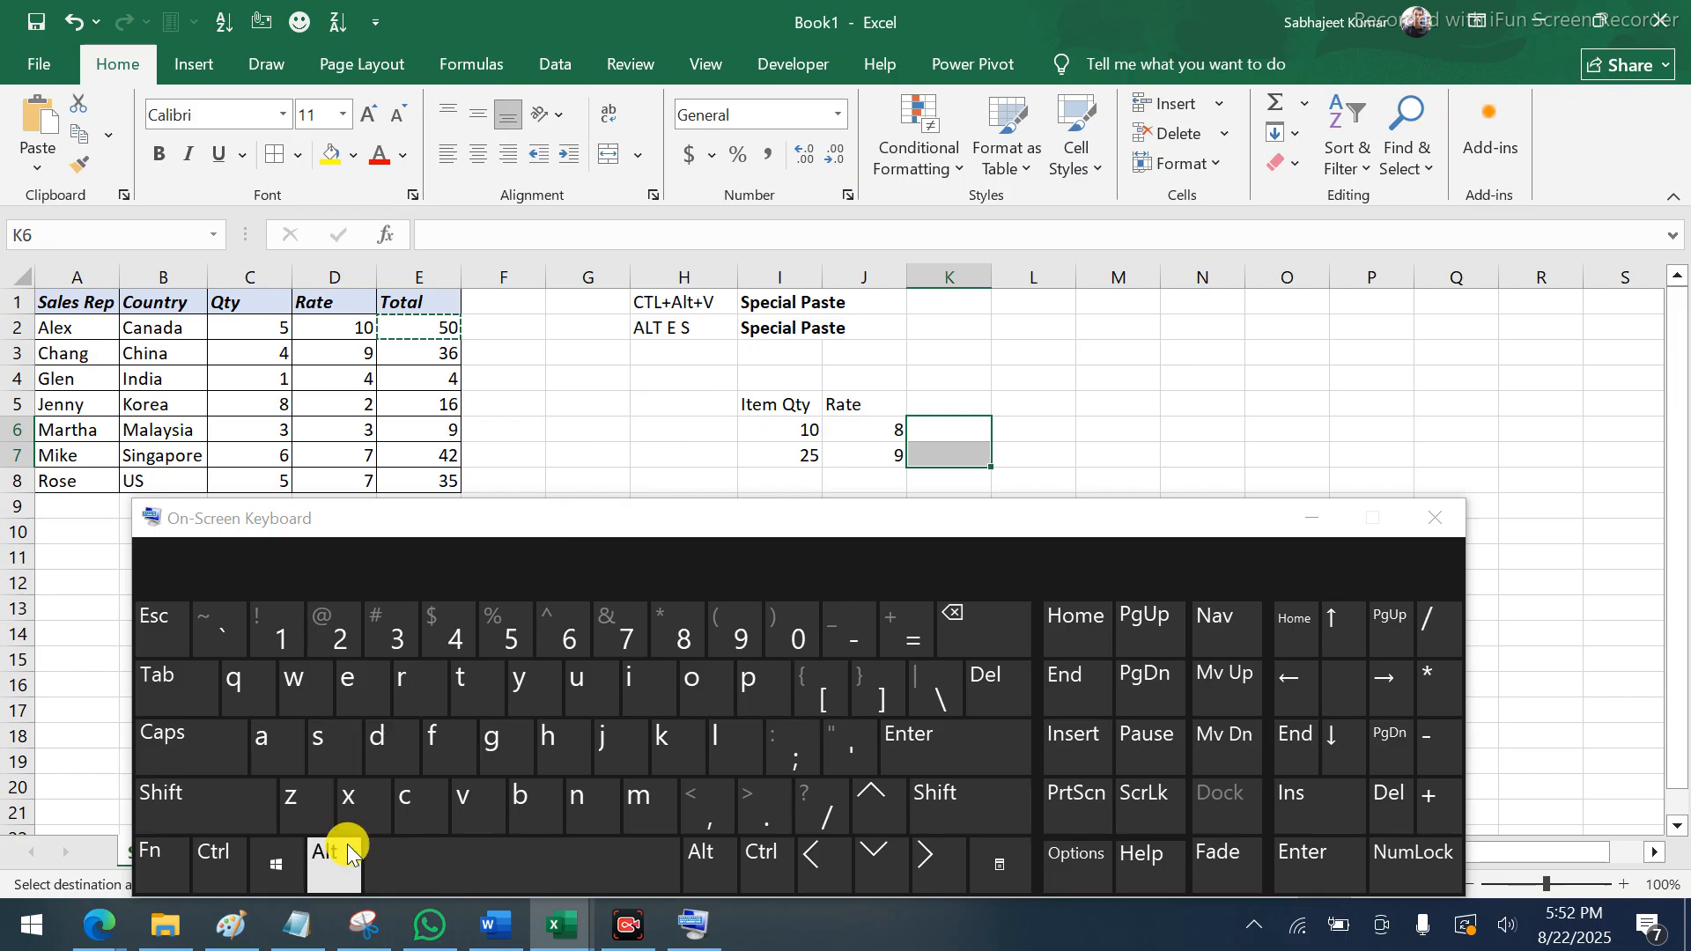
pyautogui.click(384, 691)
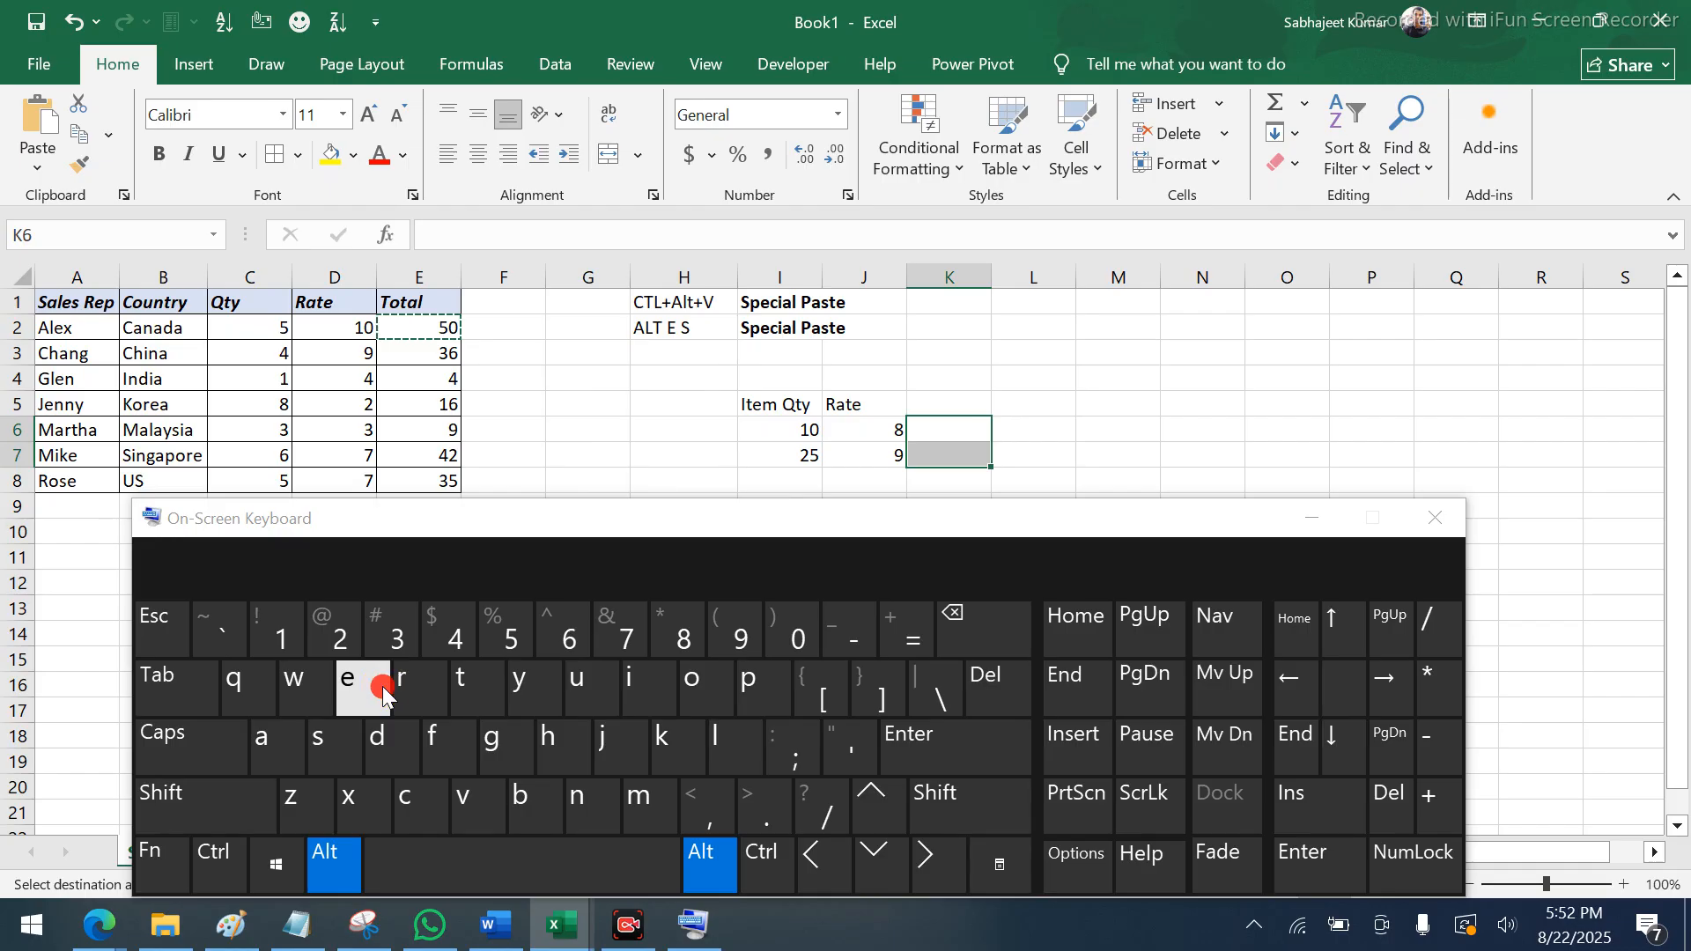
pyautogui.click(339, 747)
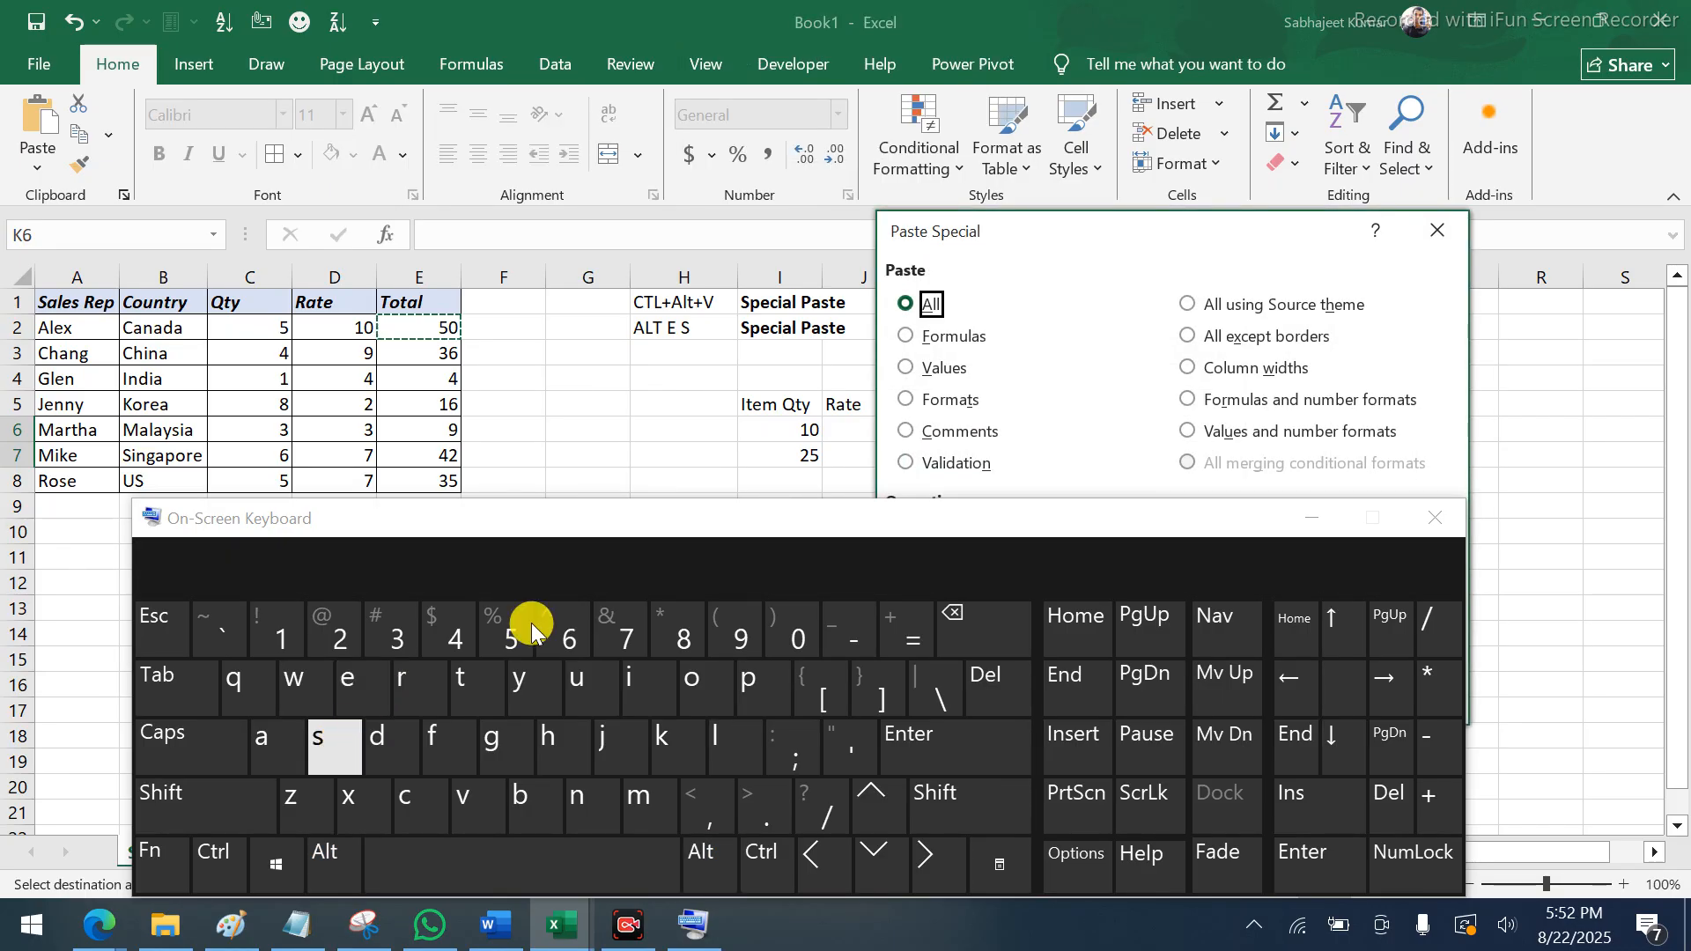
pyautogui.click(1424, 516)
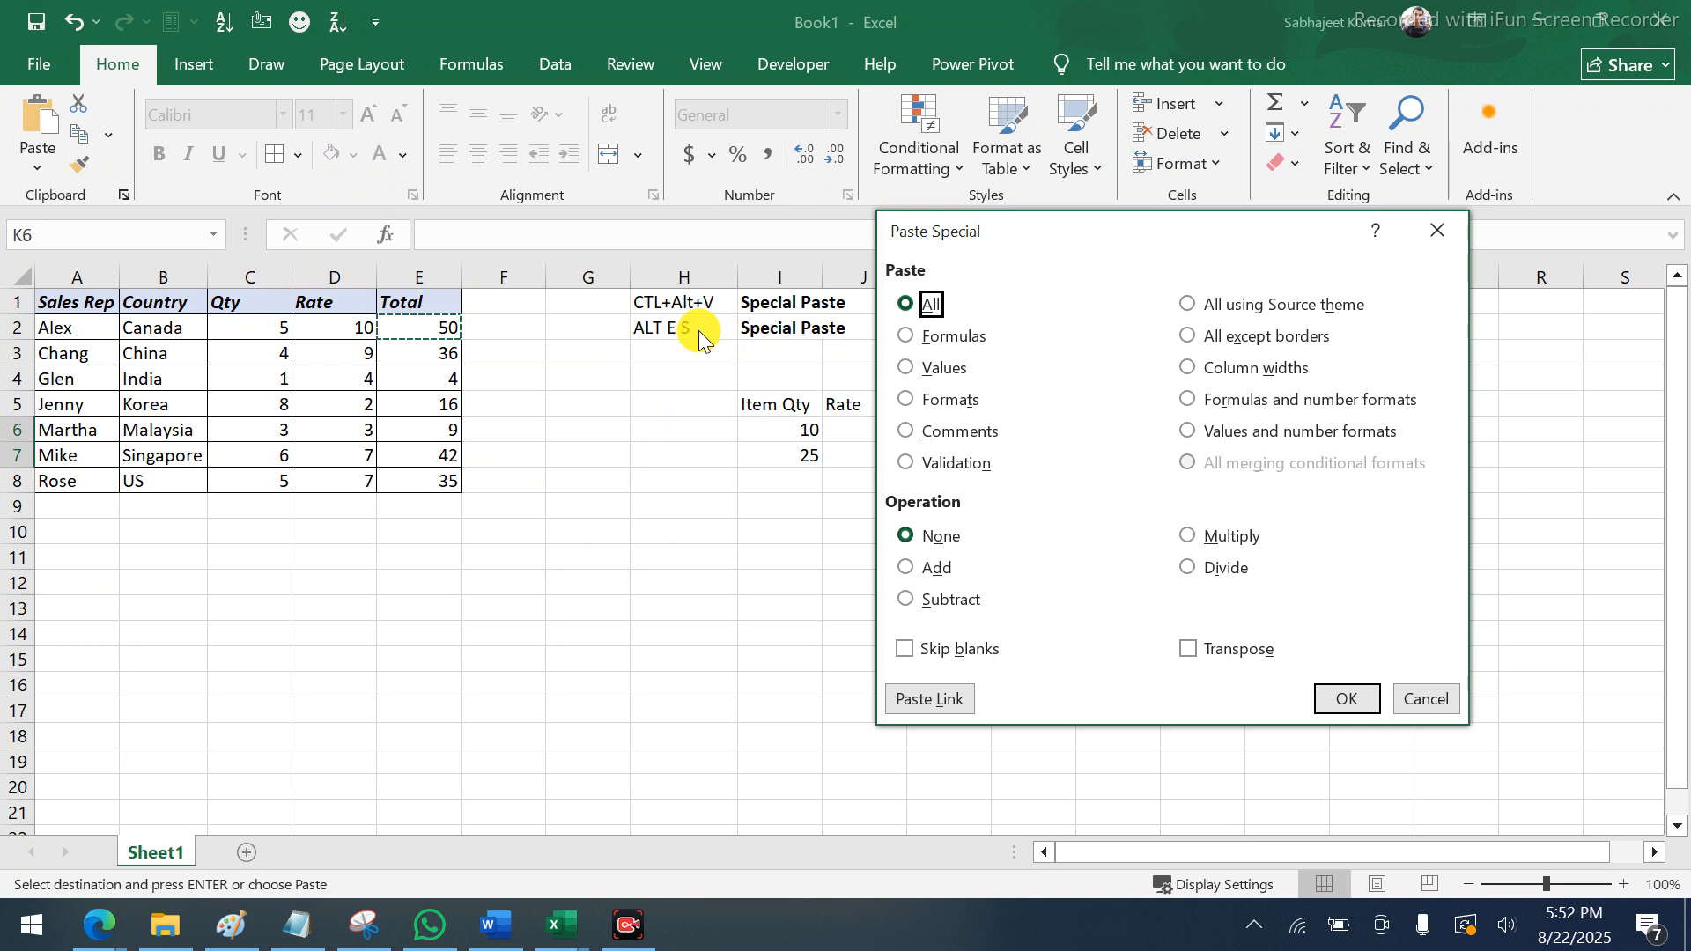
pyautogui.moveTo(1075, 236); pyautogui.dragTo(1201, 228)
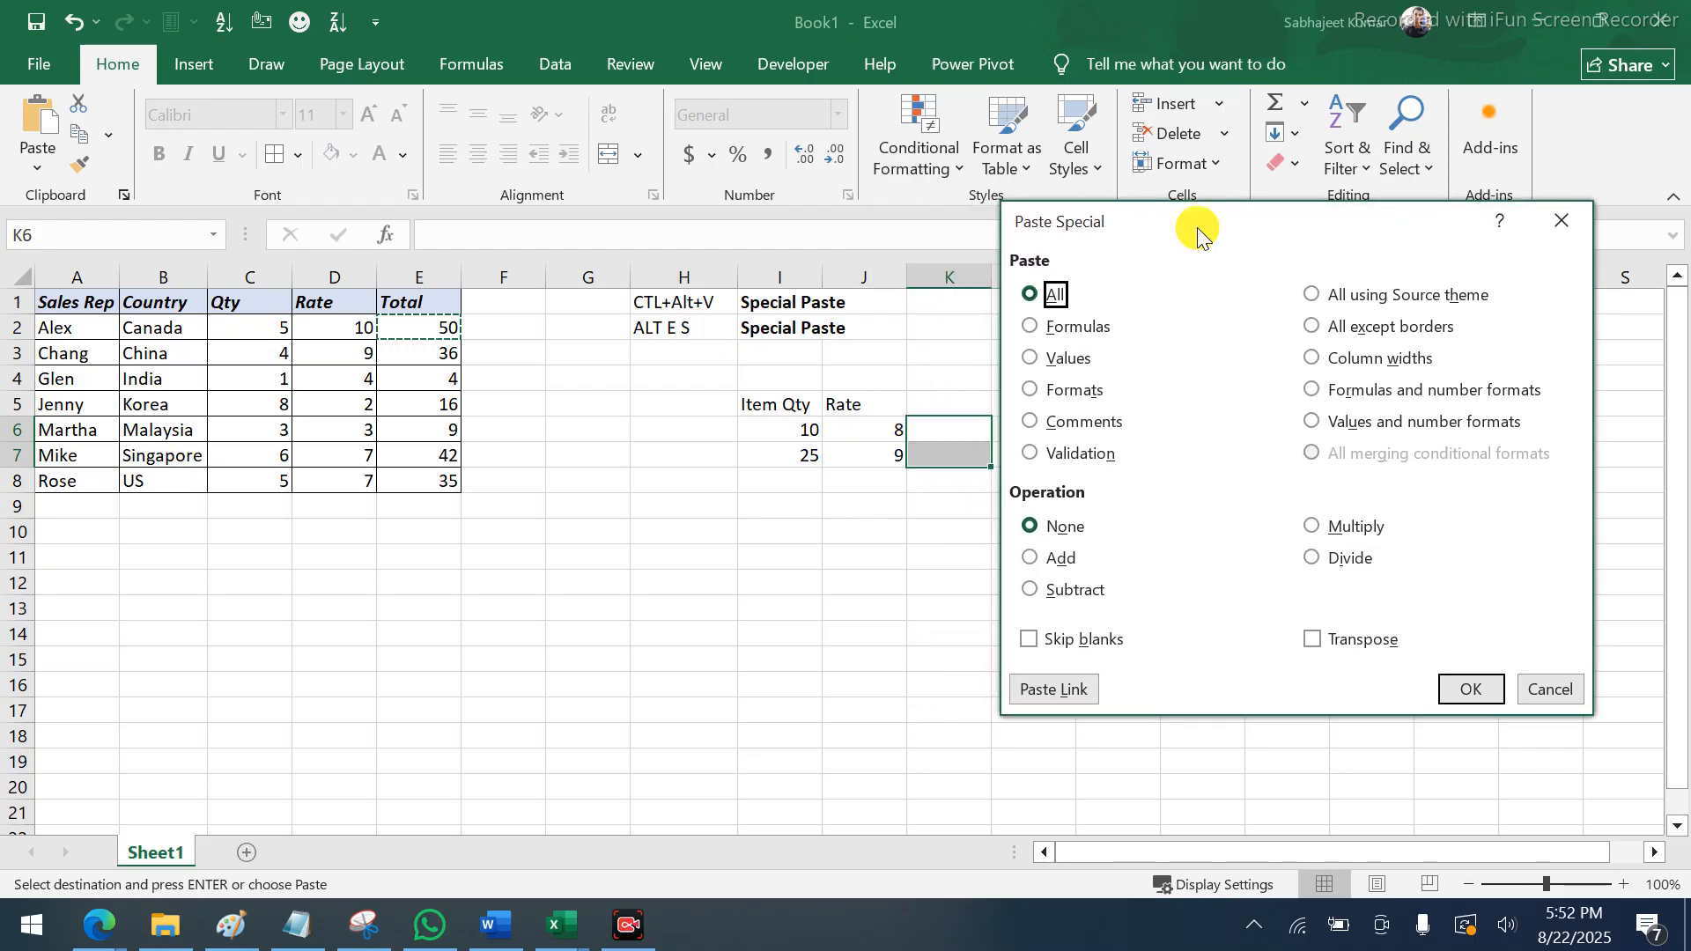
pyautogui.click(1025, 328)
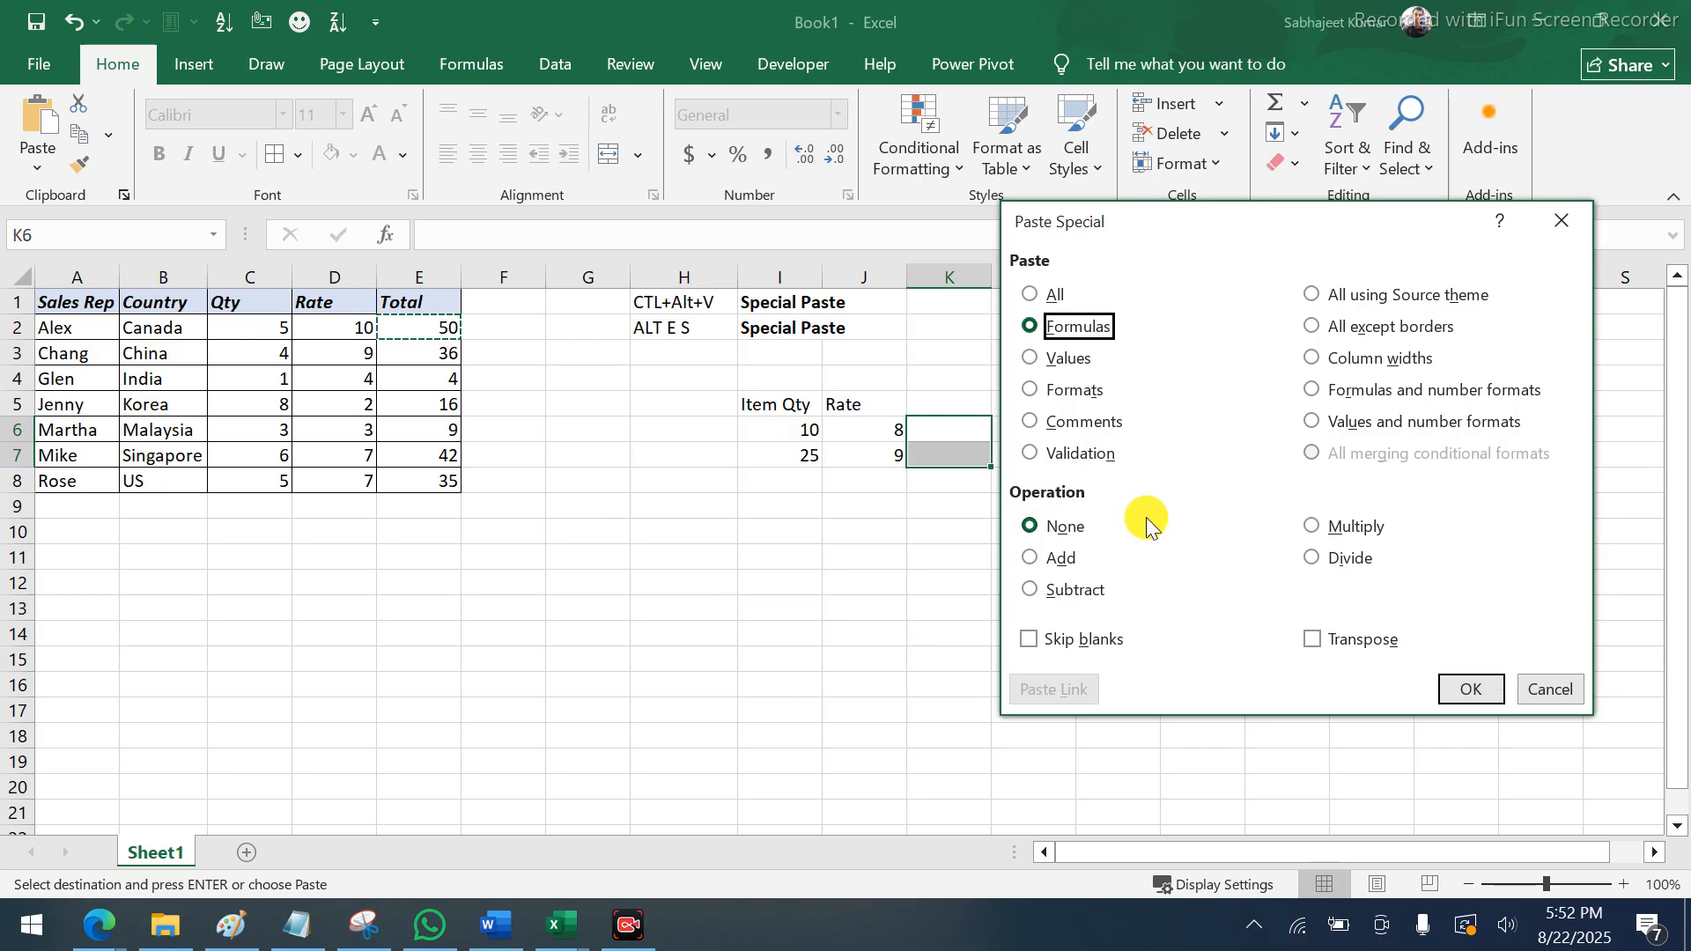
pyautogui.click(1473, 691)
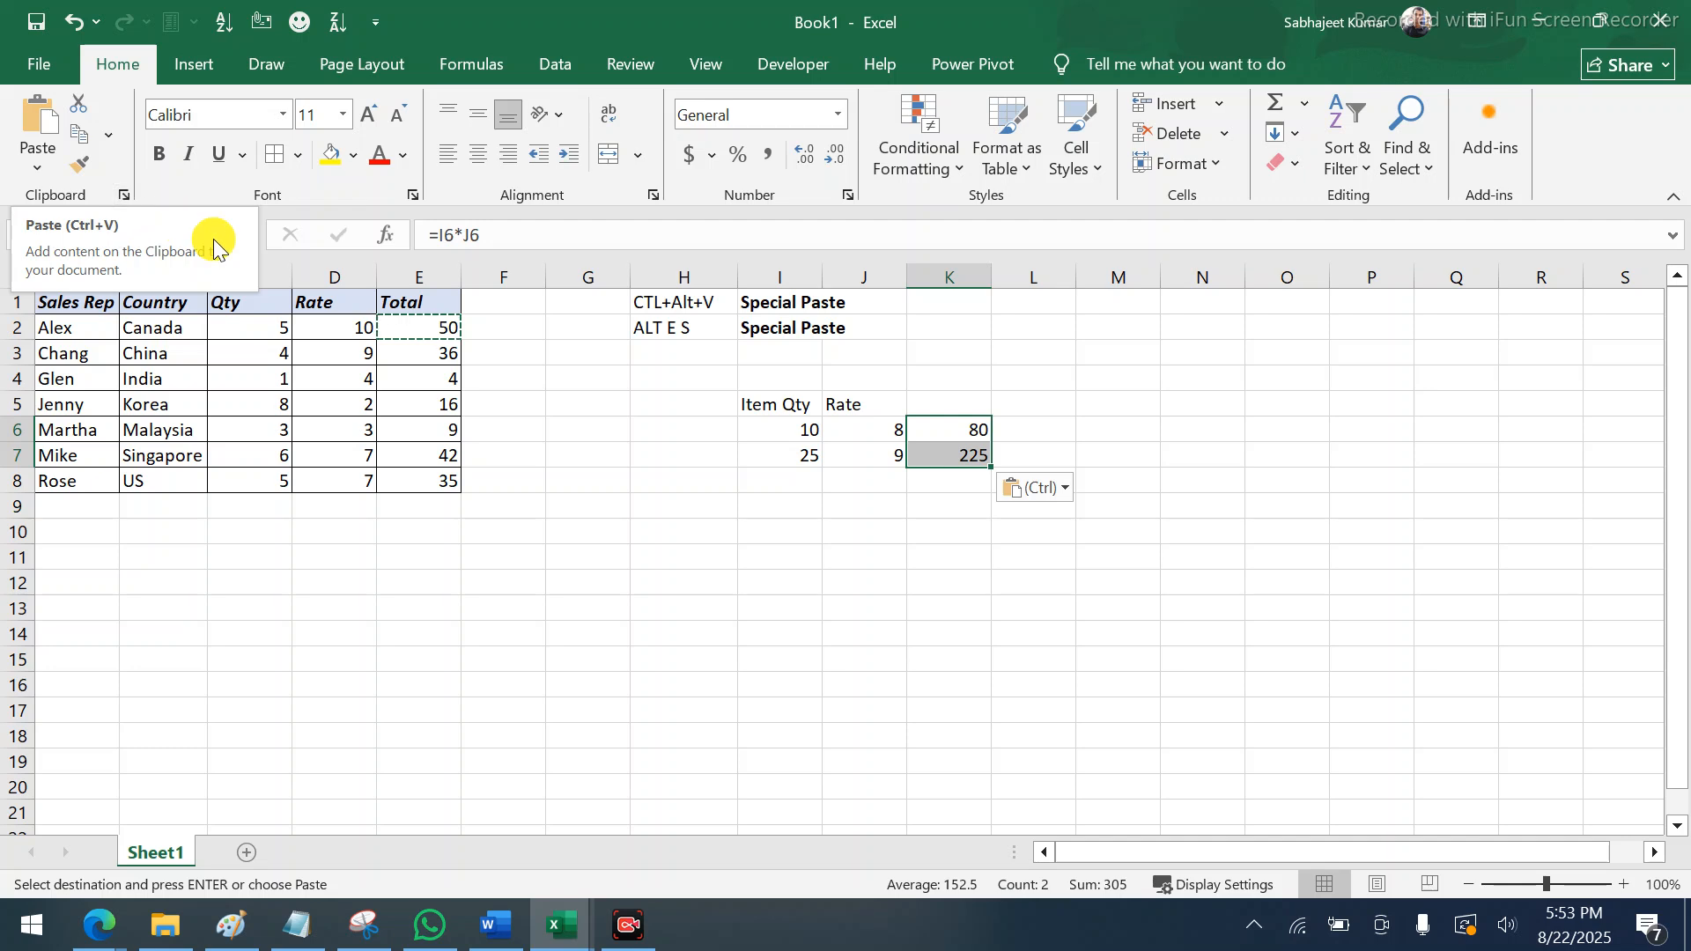
# Enter the key names Delete, Enter and Esc in cells M1:M3
pyautogui.click(1110, 313)
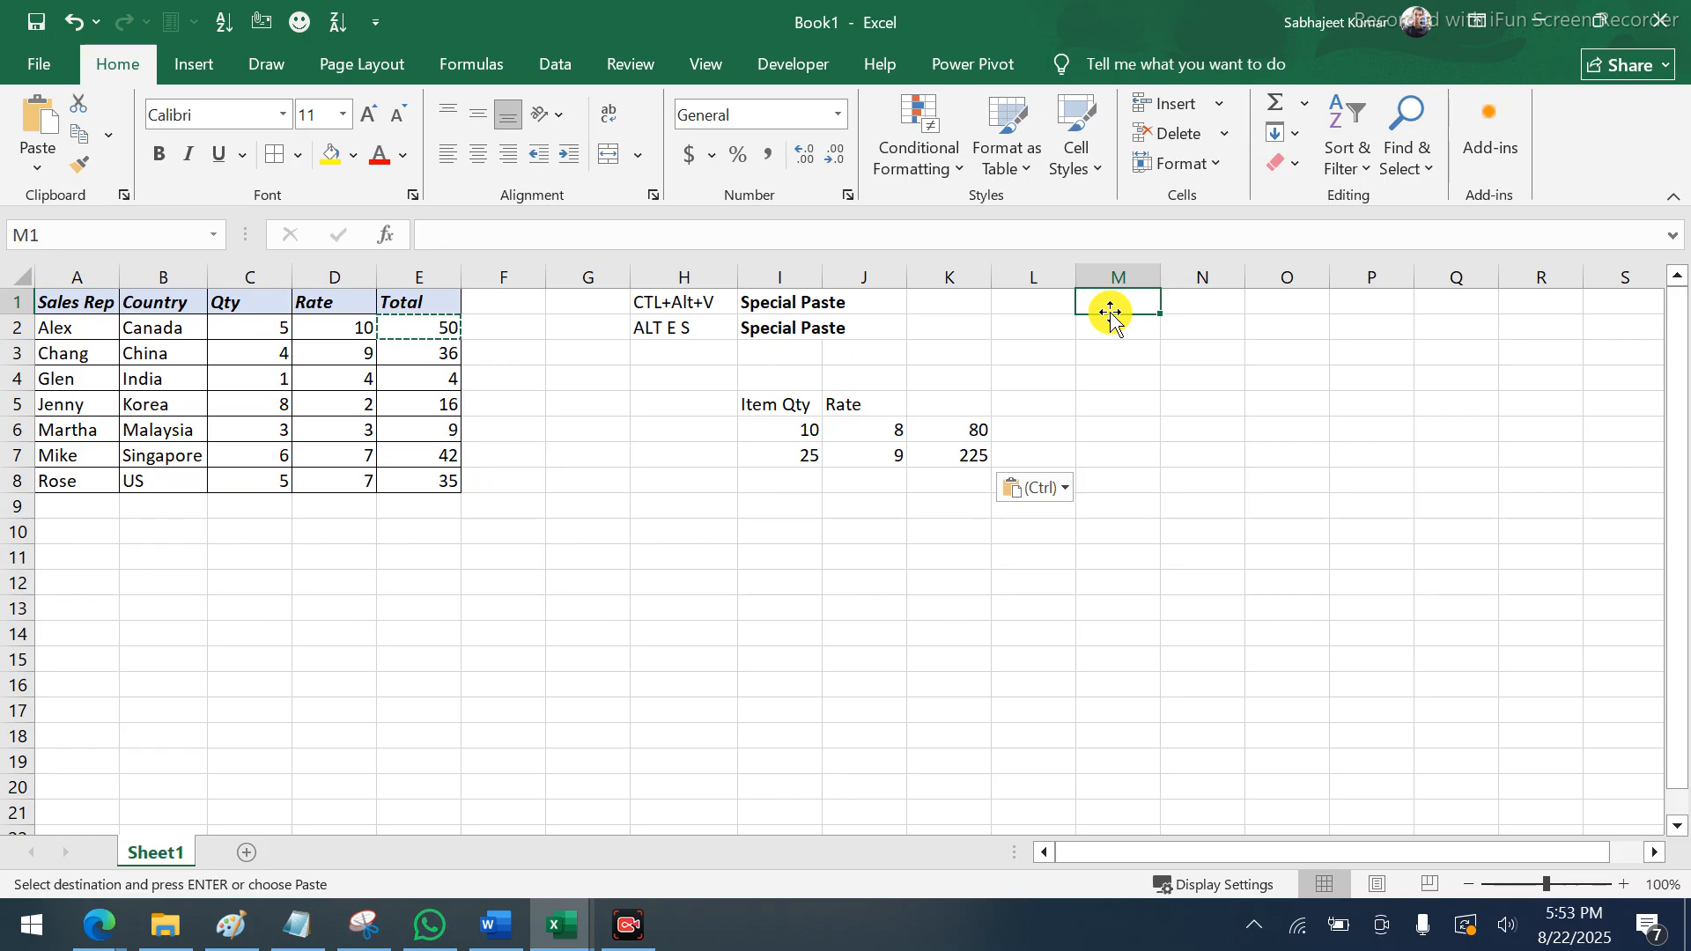
pyautogui.write('Delete')
pyautogui.press('Return')
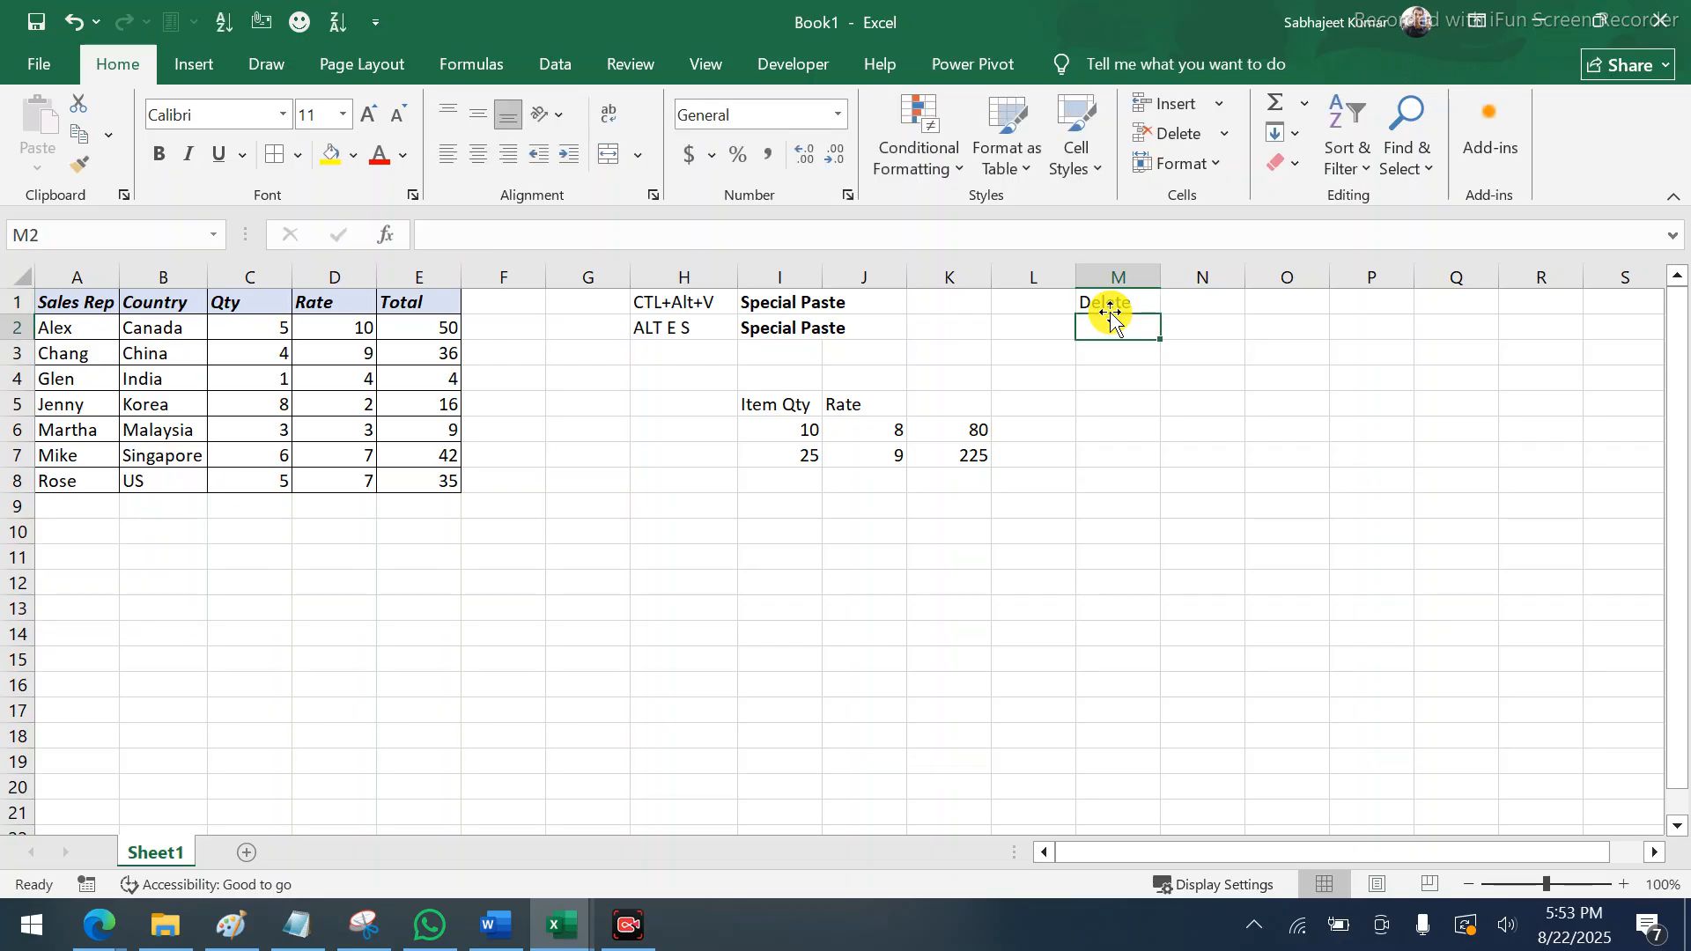
pyautogui.write('Ent')
pyautogui.write('er')
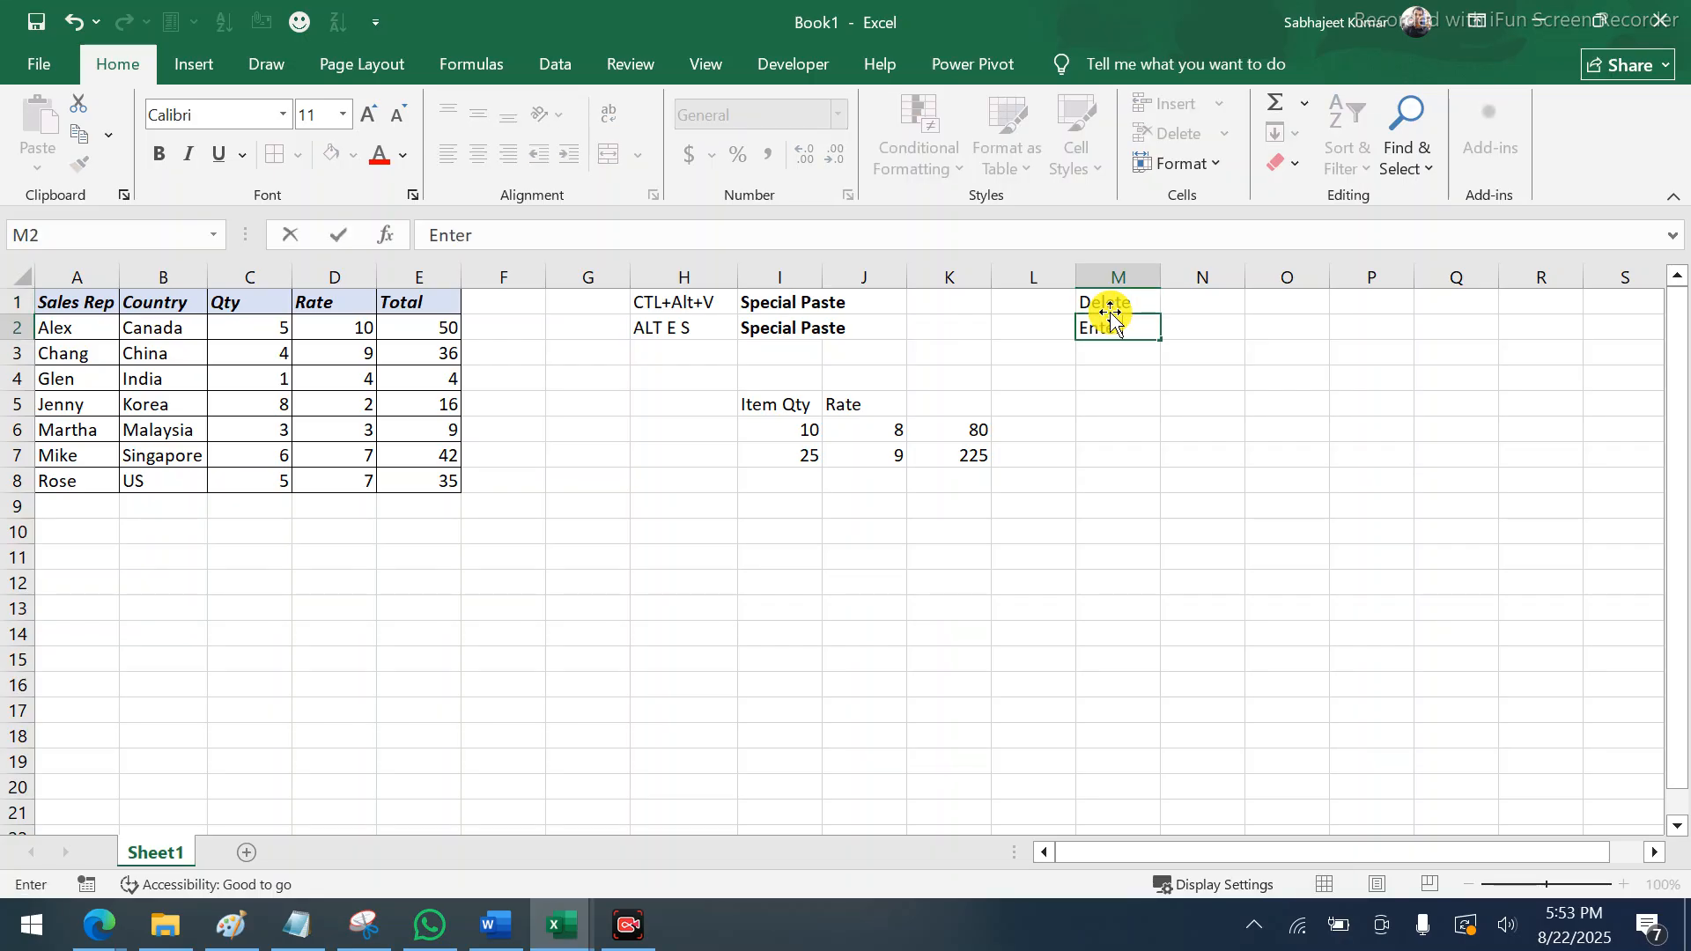
pyautogui.press('Return')
pyautogui.write('Esc')
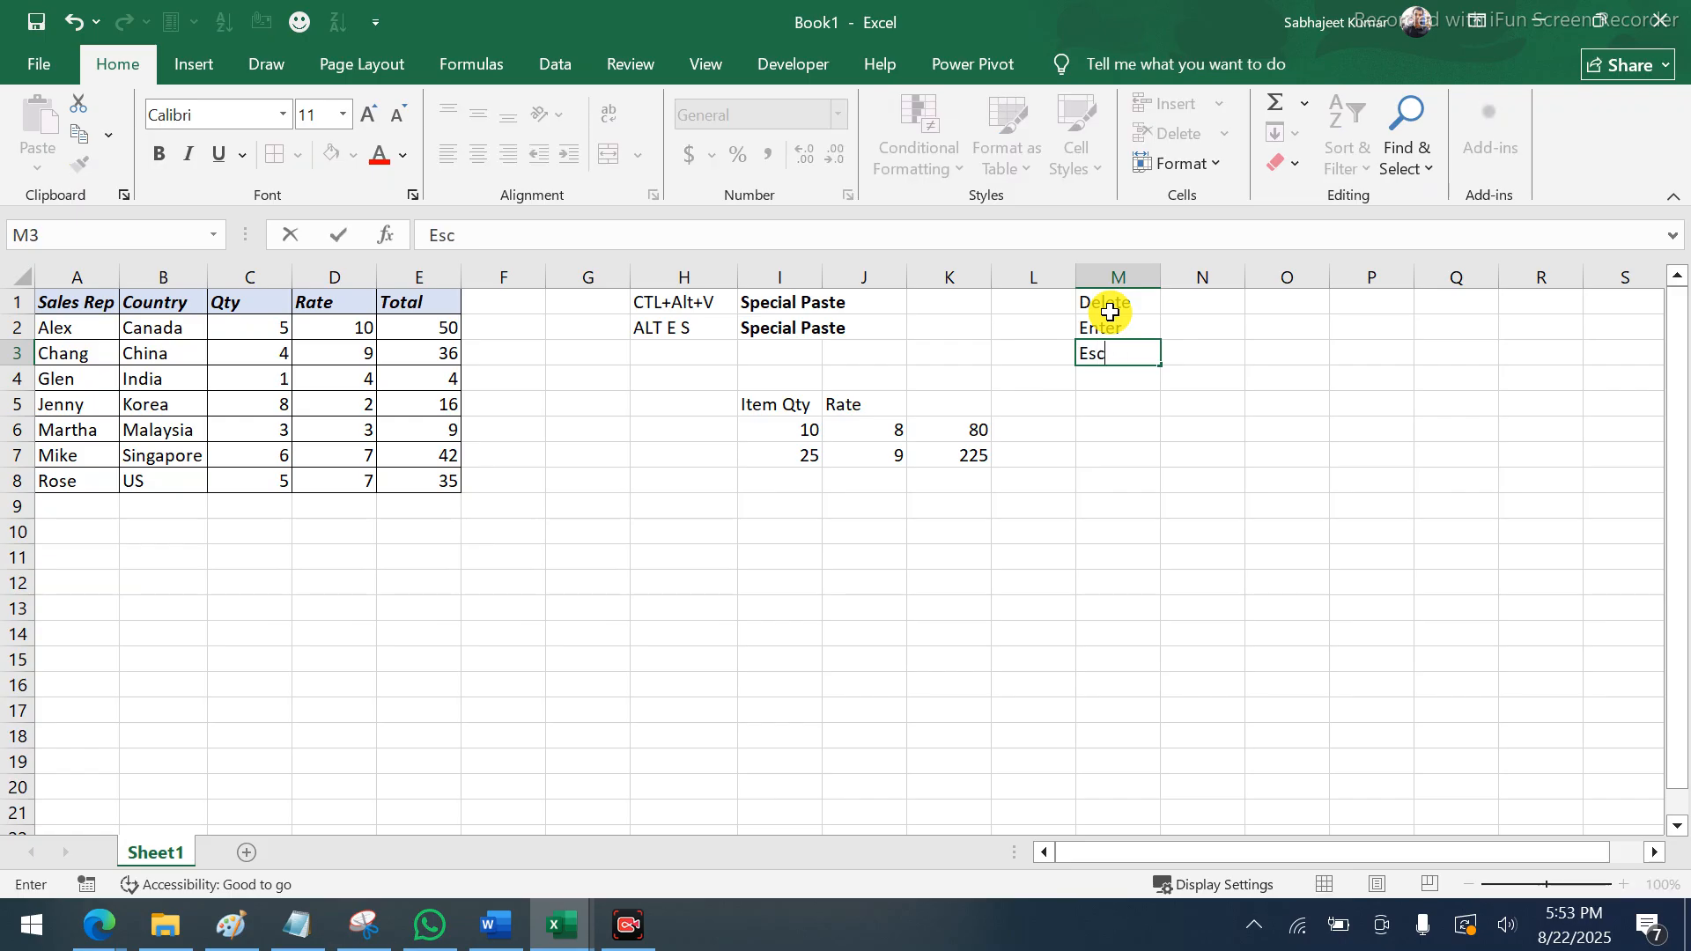
pyautogui.press('Return')
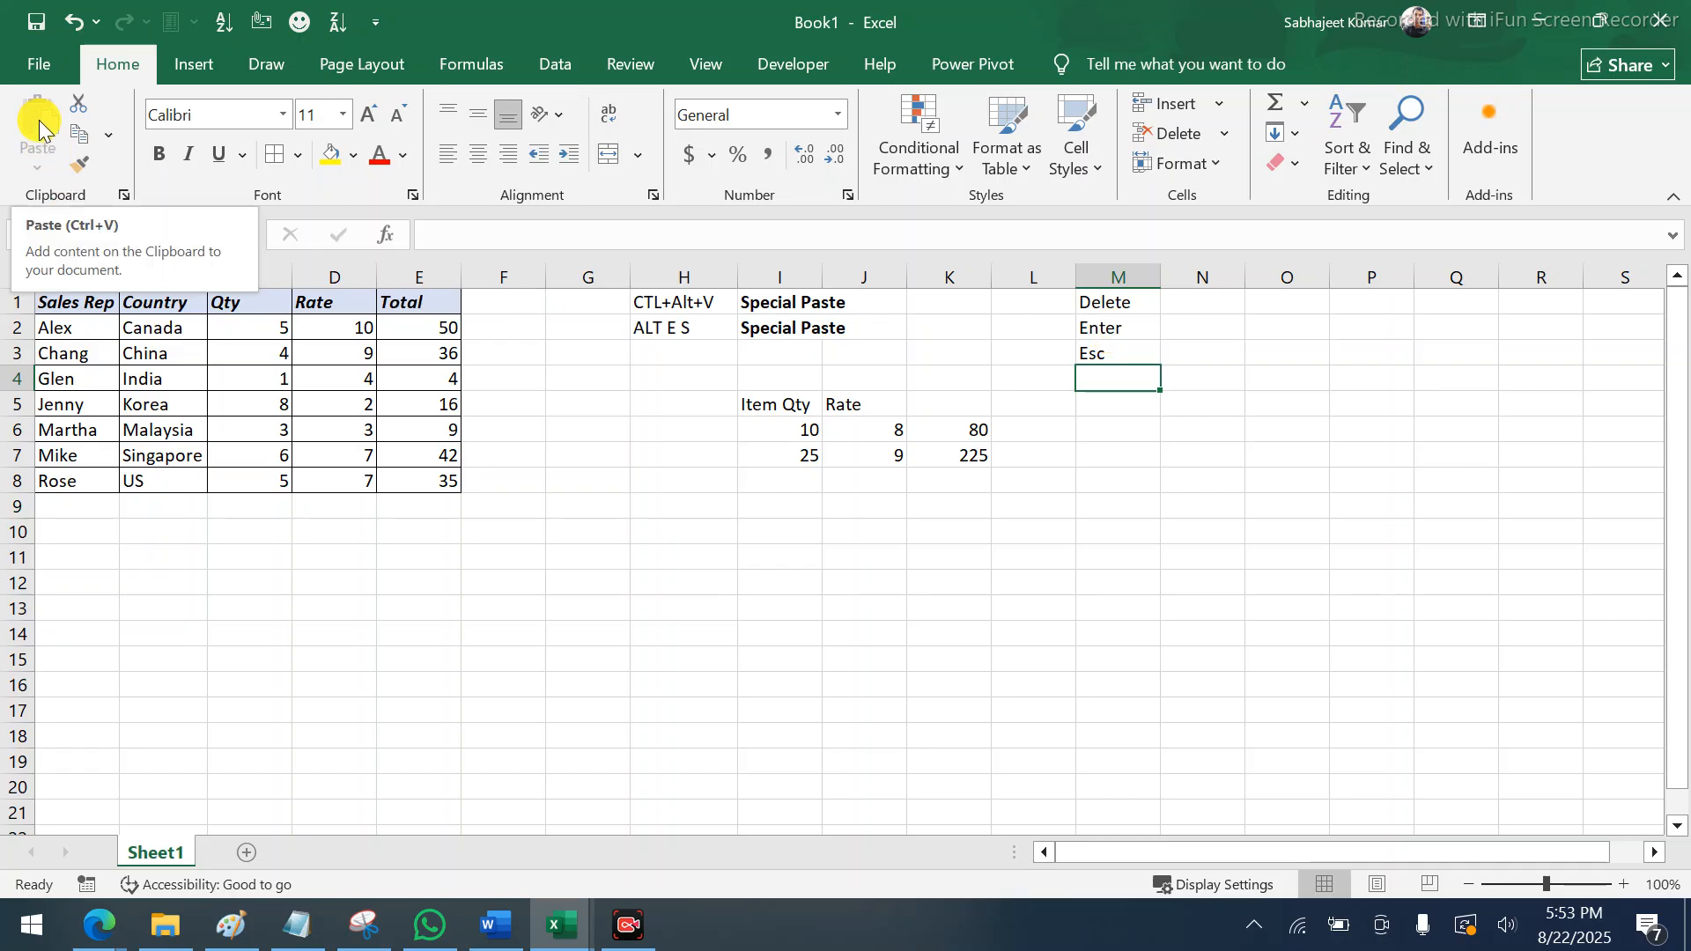
pyautogui.click(1125, 324)
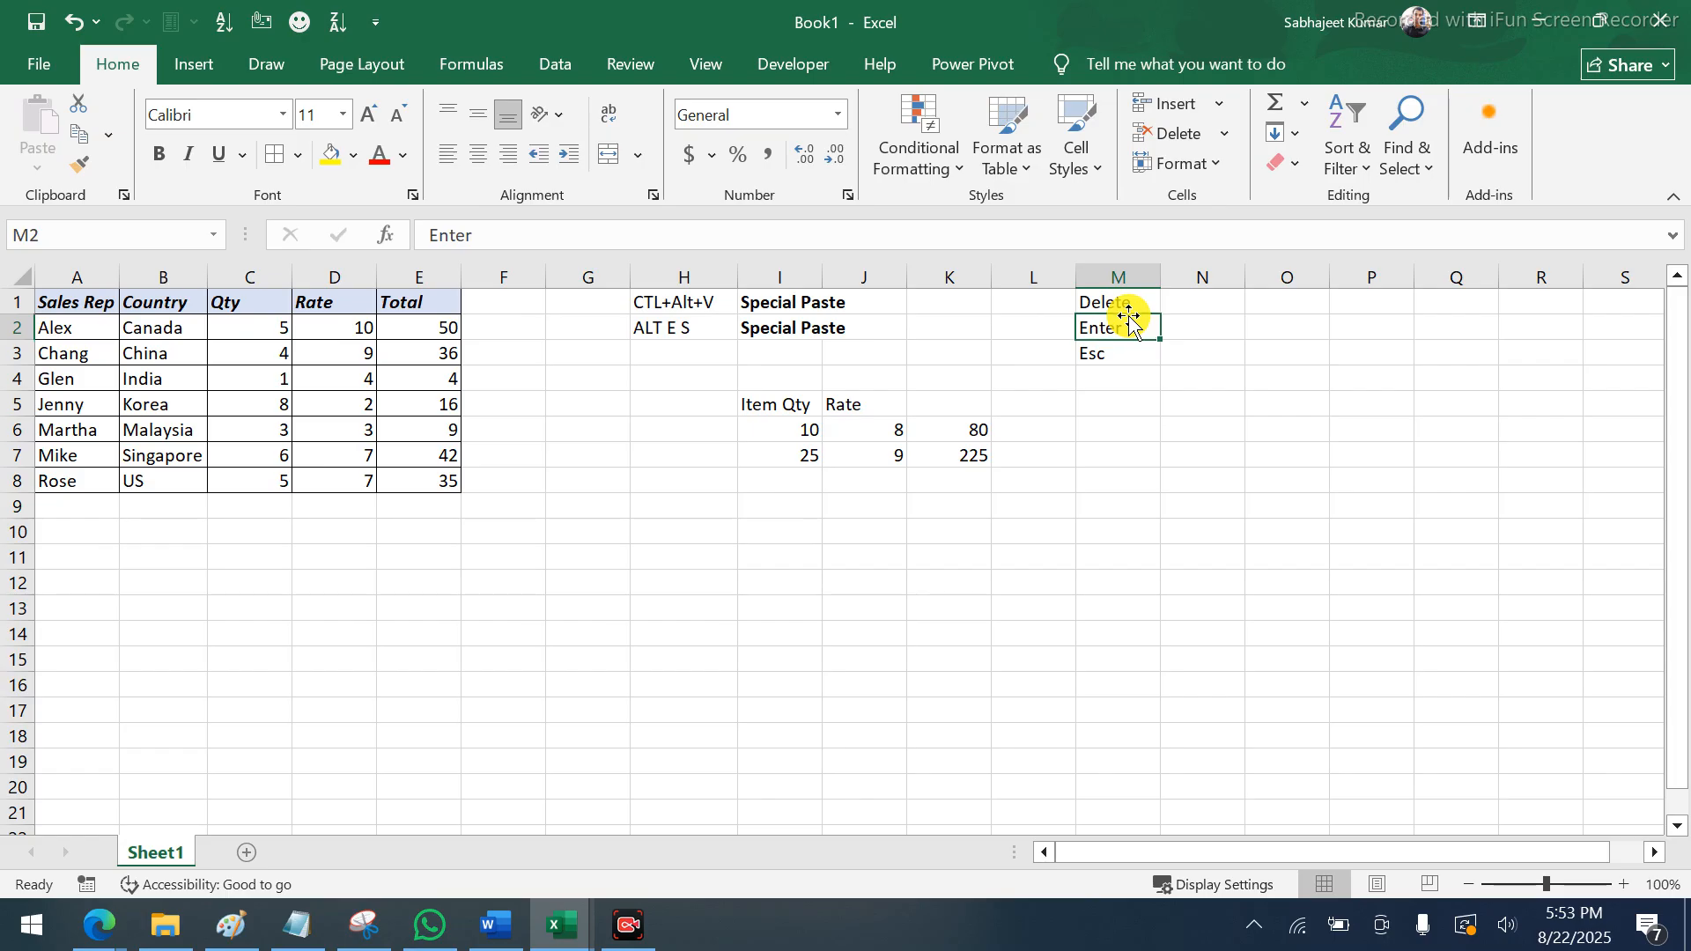
pyautogui.click(1126, 304)
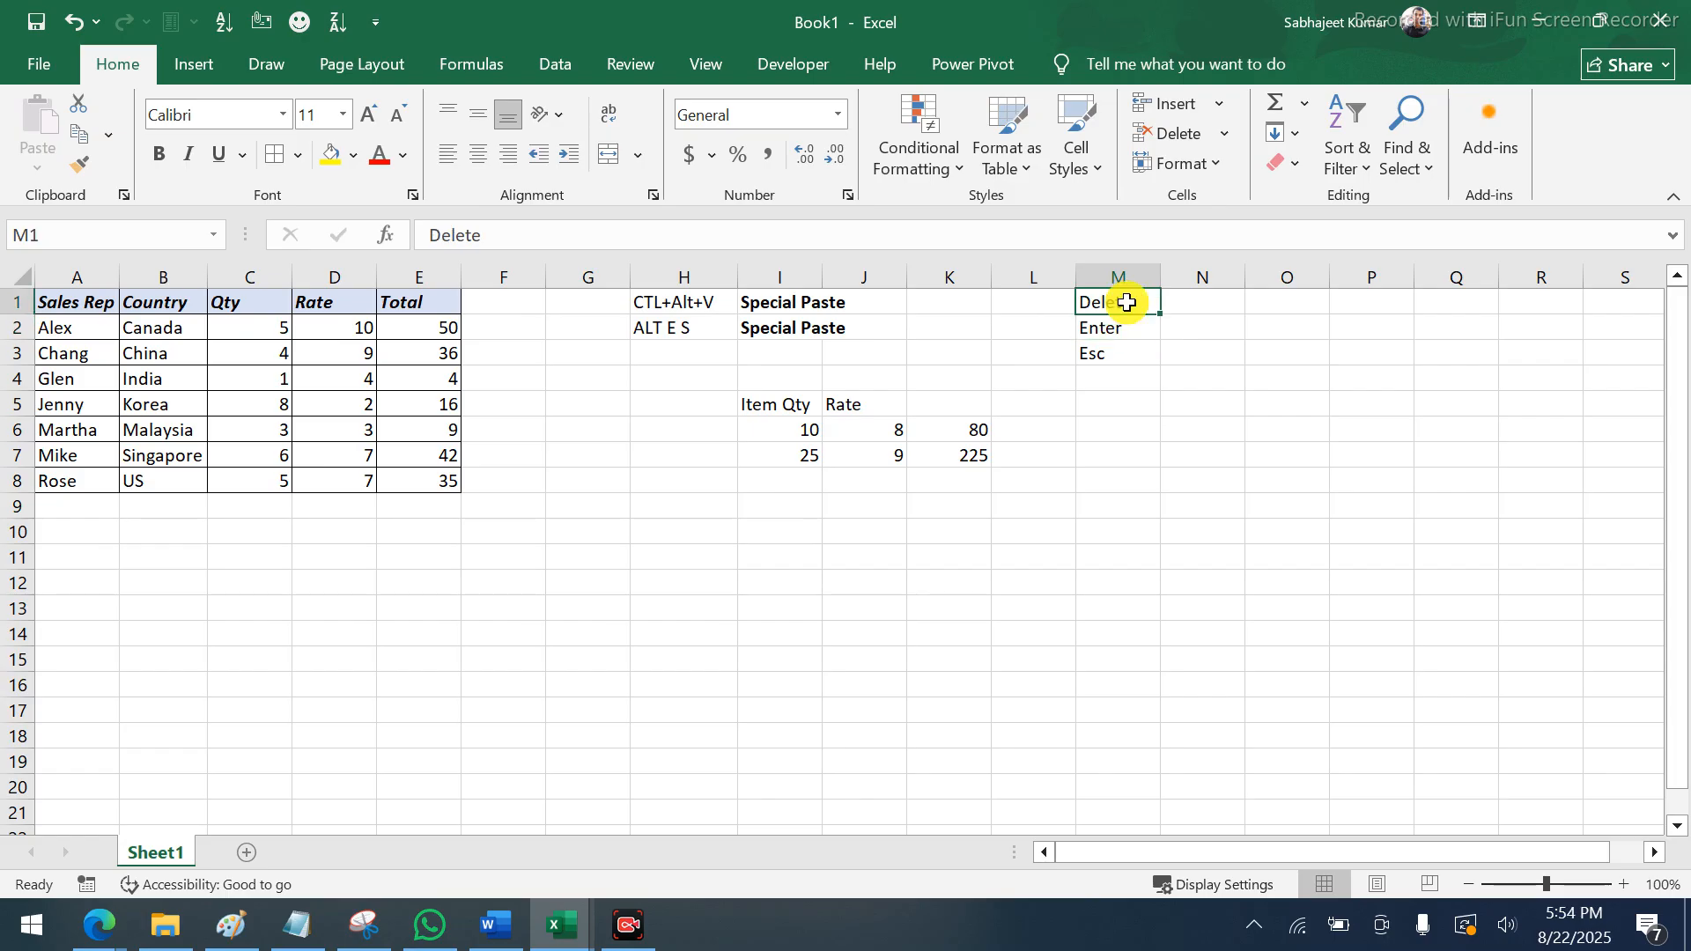
pyautogui.click(916, 235)
pyautogui.press('Return')
pyautogui.press('Return')
pyautogui.press('Return')
pyautogui.press('Return')
pyautogui.press('Return')
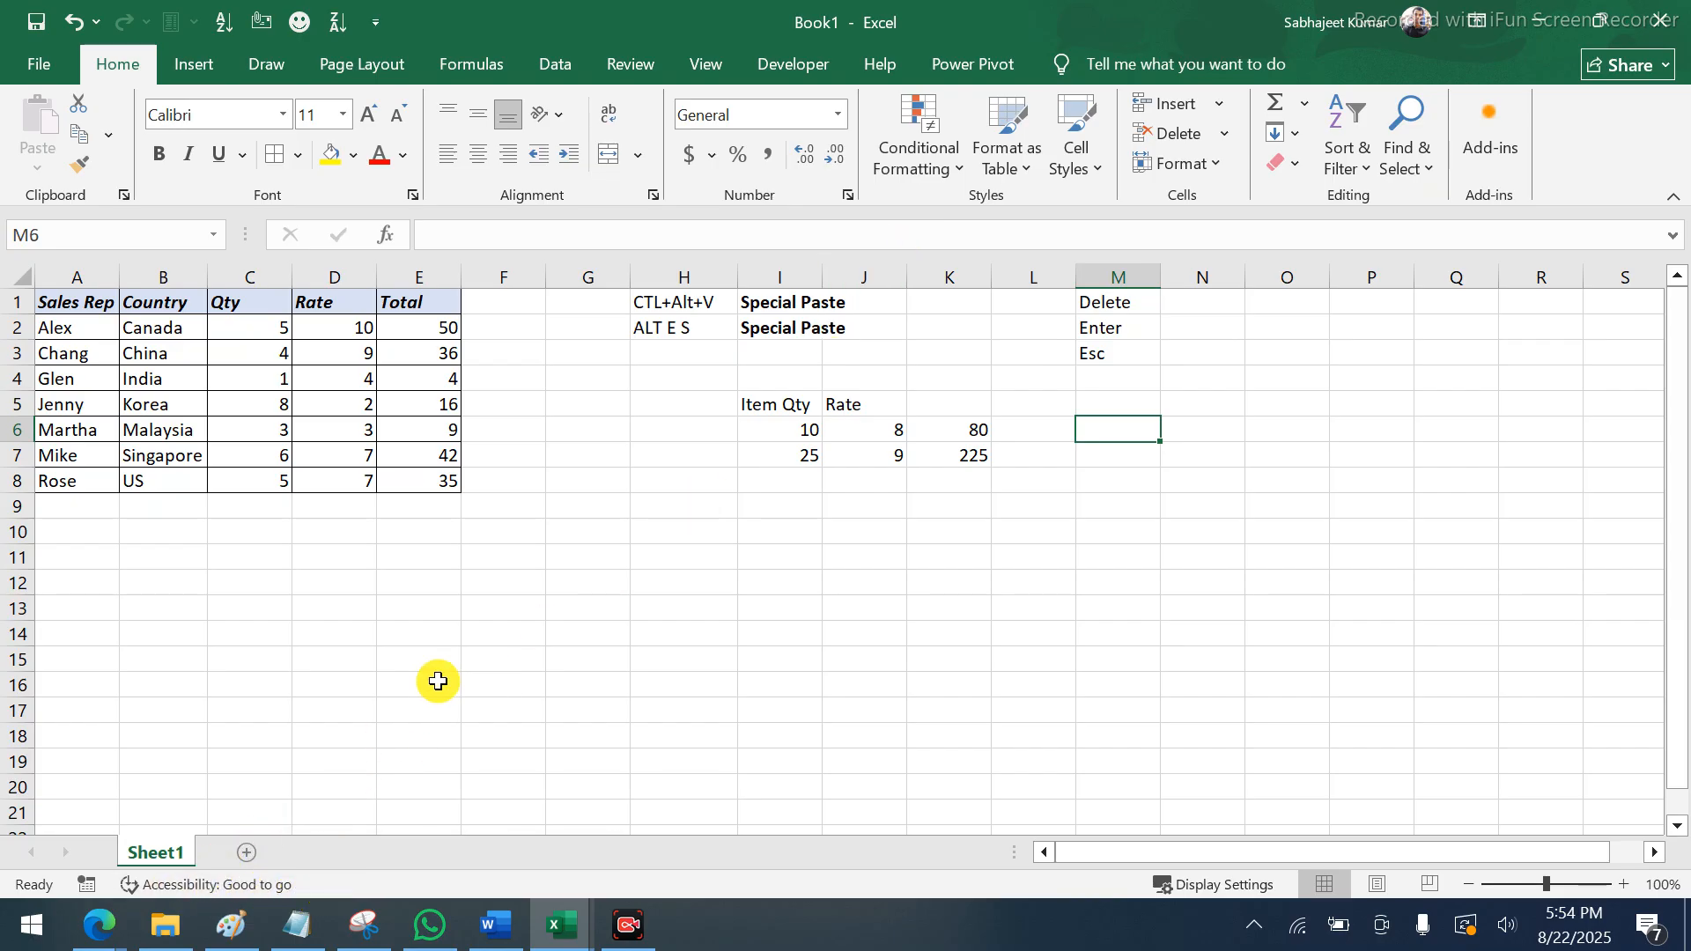
pyautogui.click(483, 652)
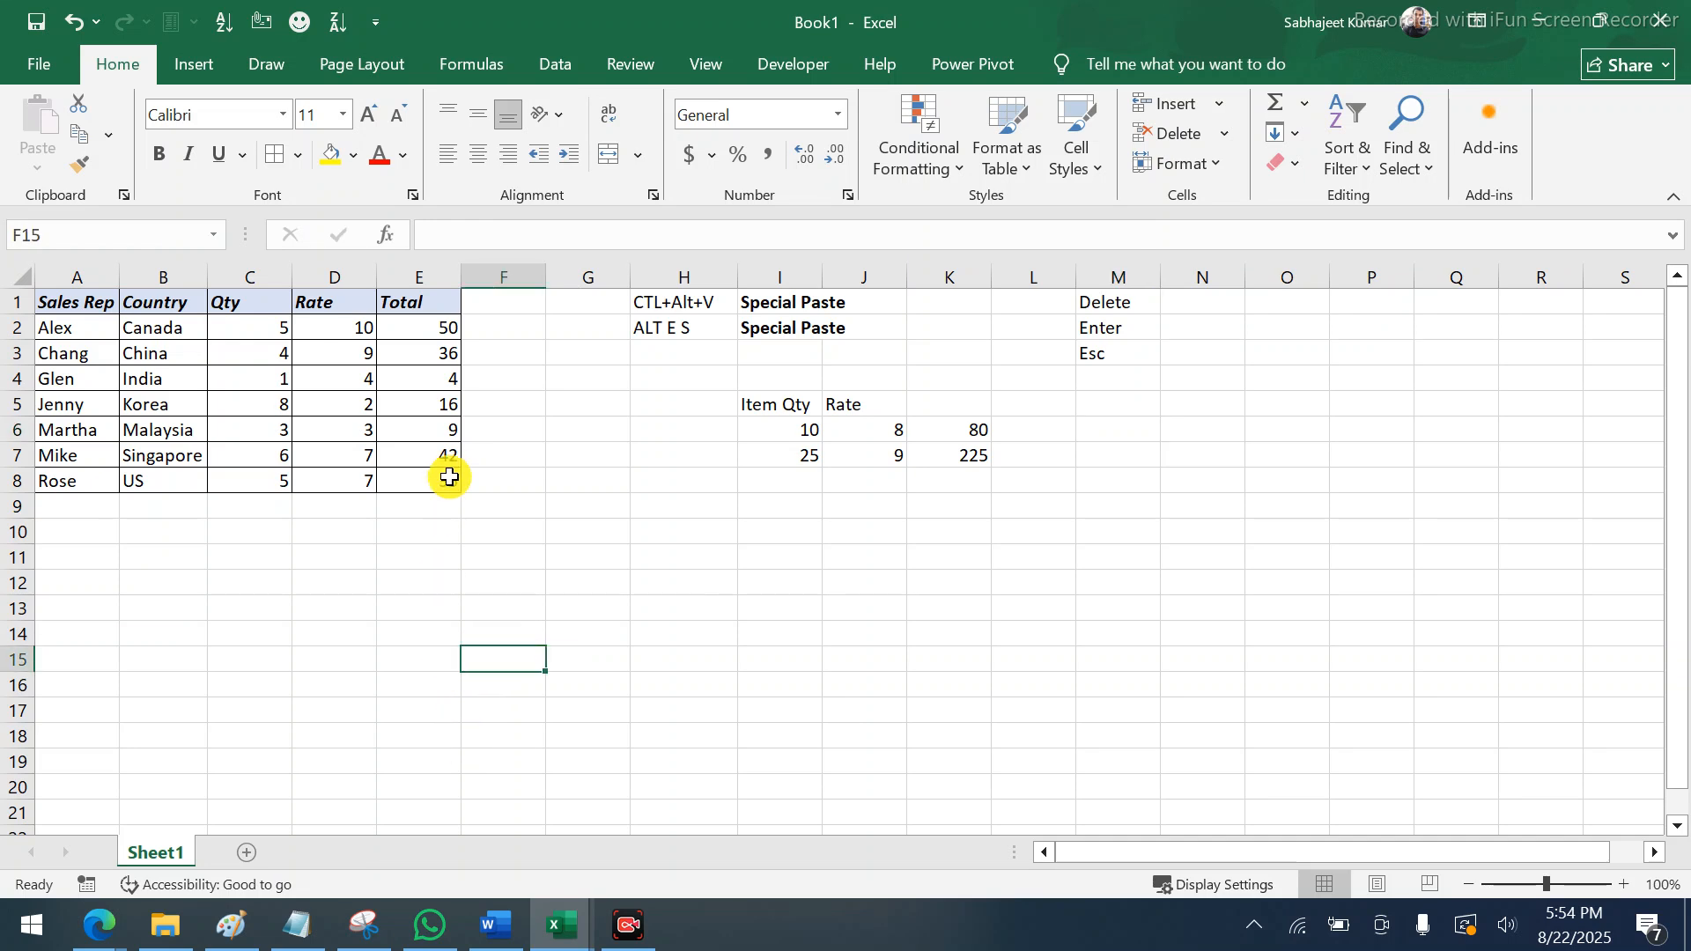
# Format the Total values in E2:E8 as US dollar accounting with no decimal places
pyautogui.moveTo(437, 326); pyautogui.dragTo(427, 467)
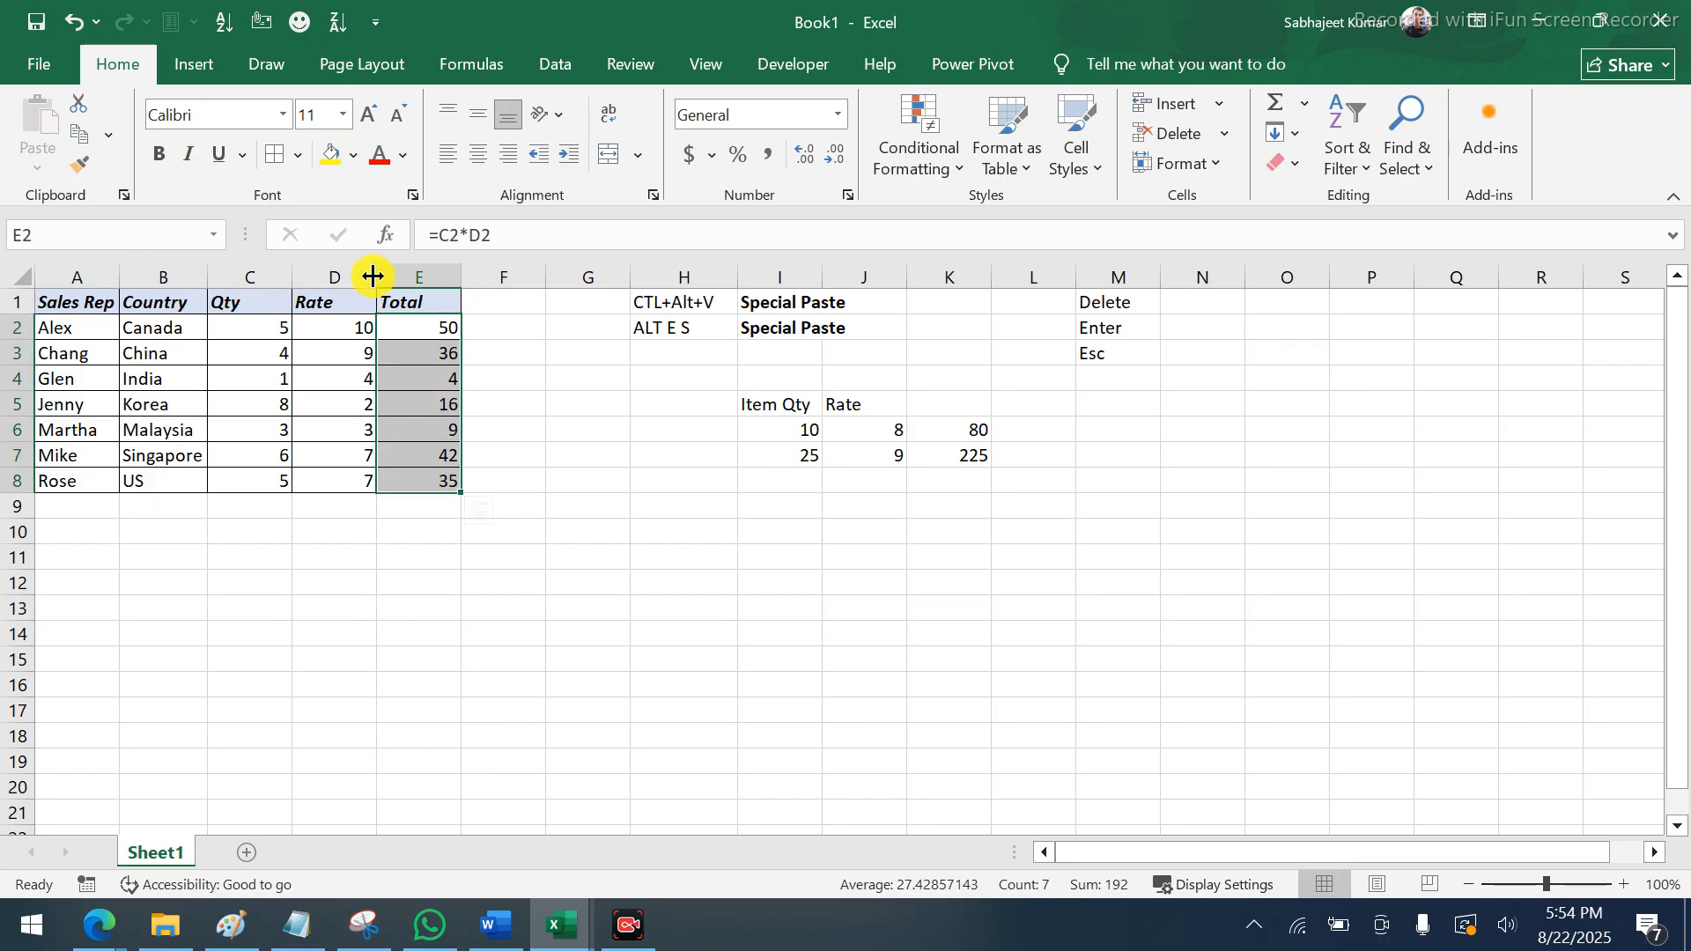
pyautogui.click(706, 157)
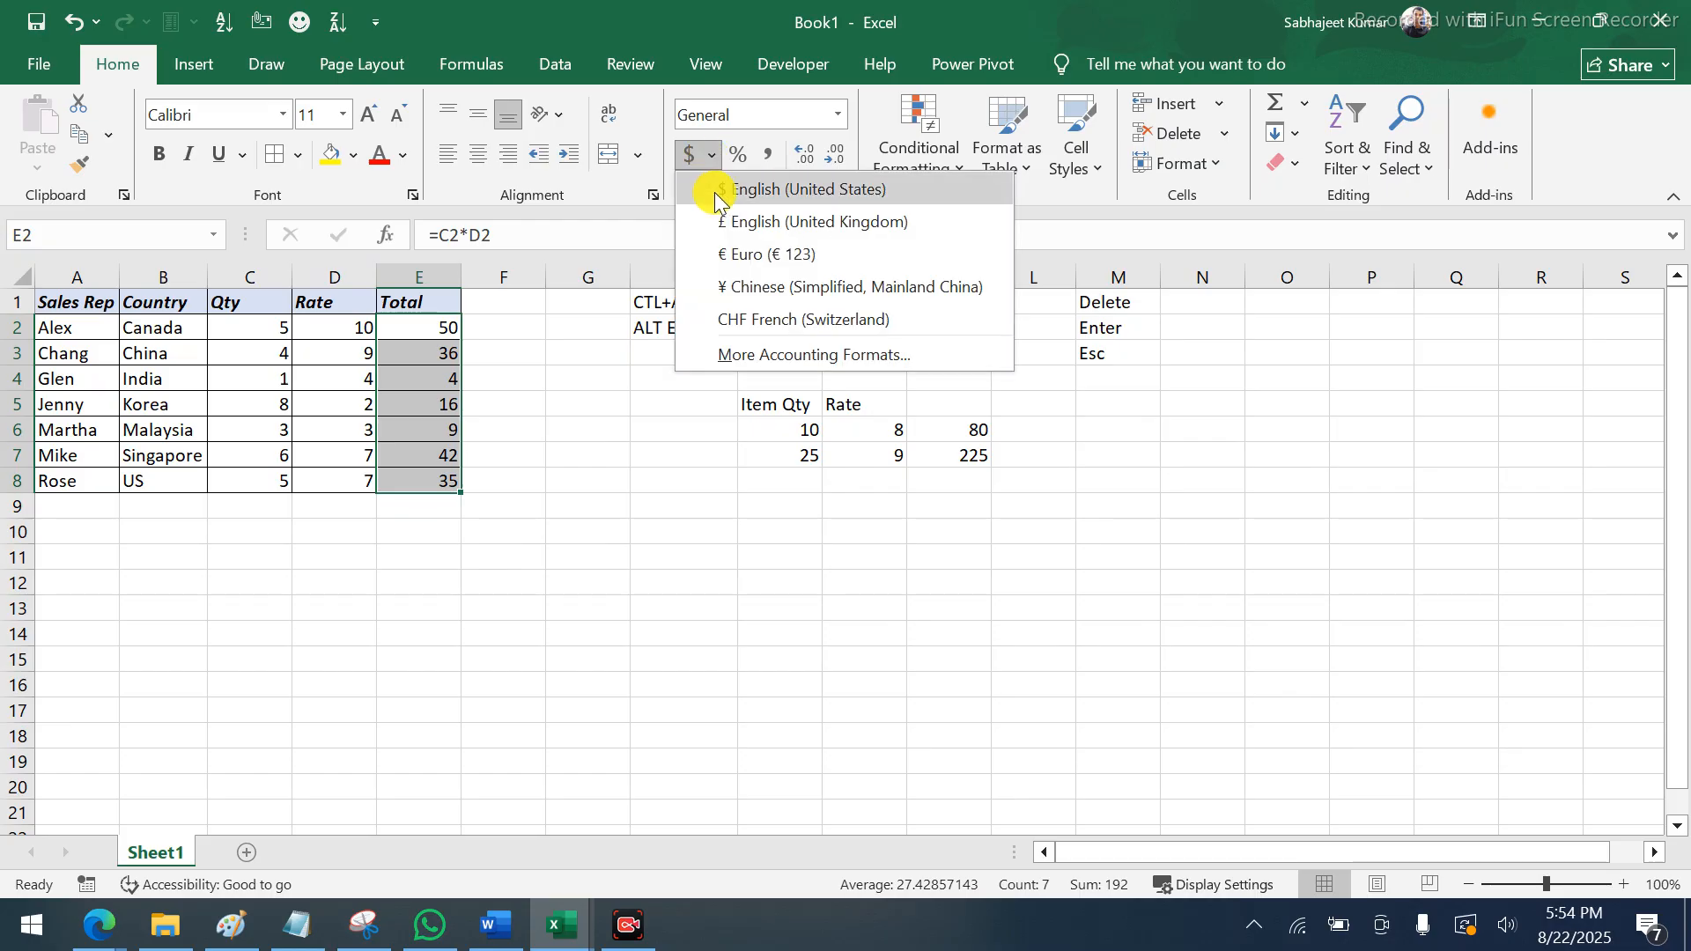
pyautogui.click(715, 192)
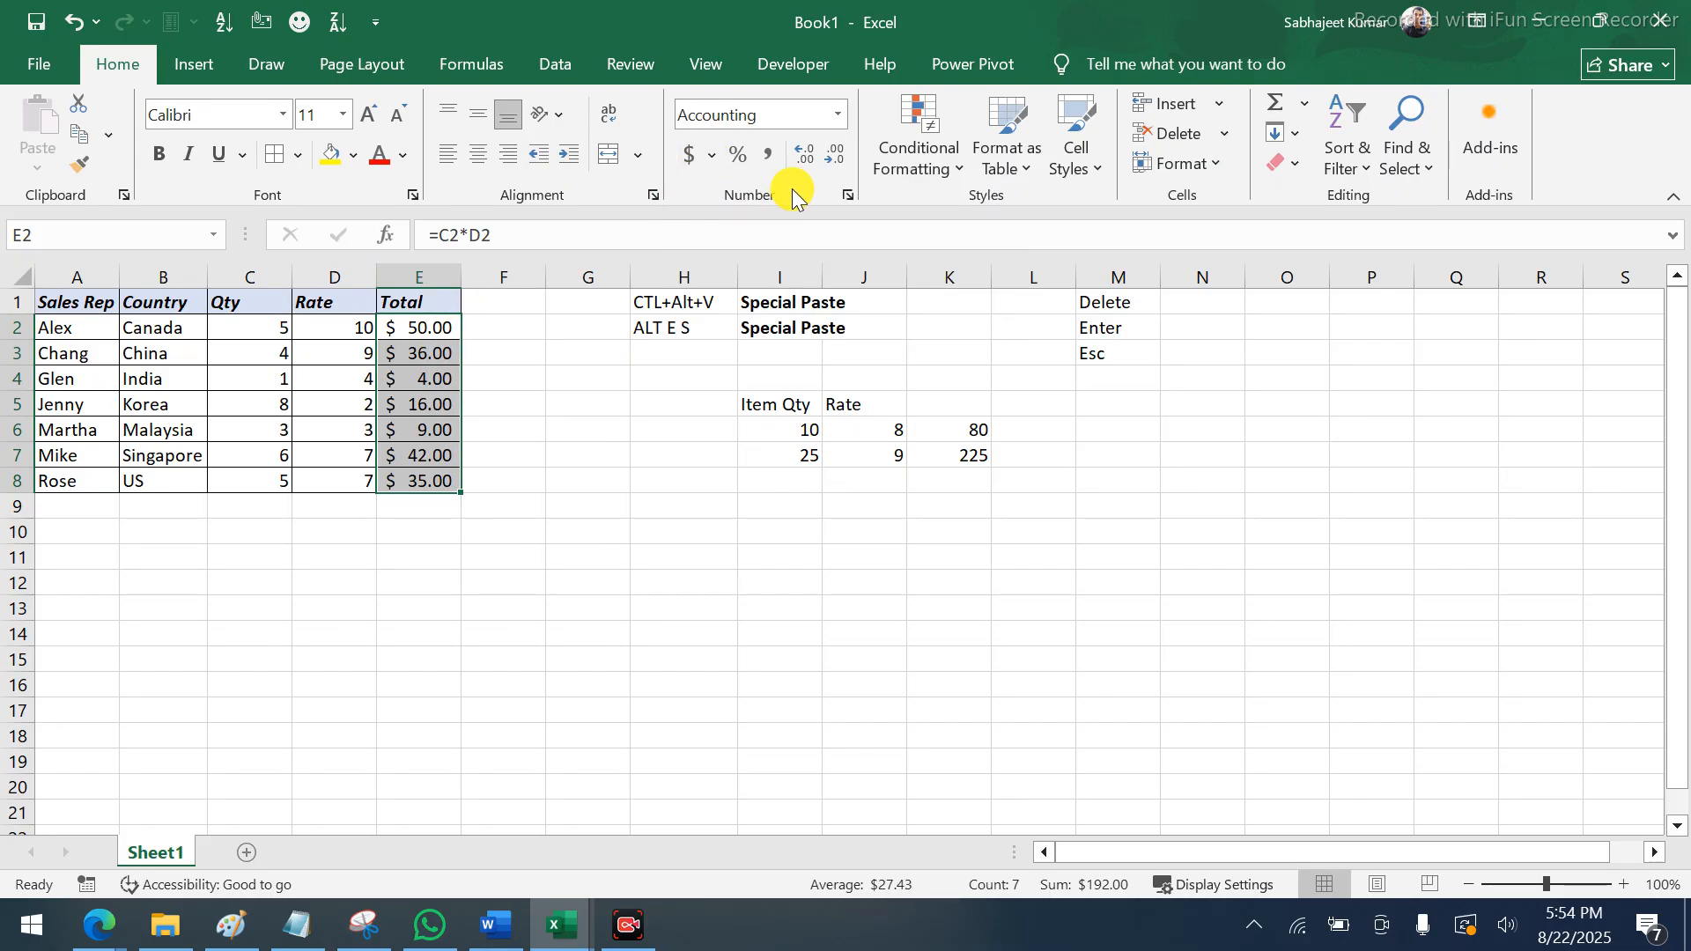
pyautogui.click(830, 160)
pyautogui.click(828, 162)
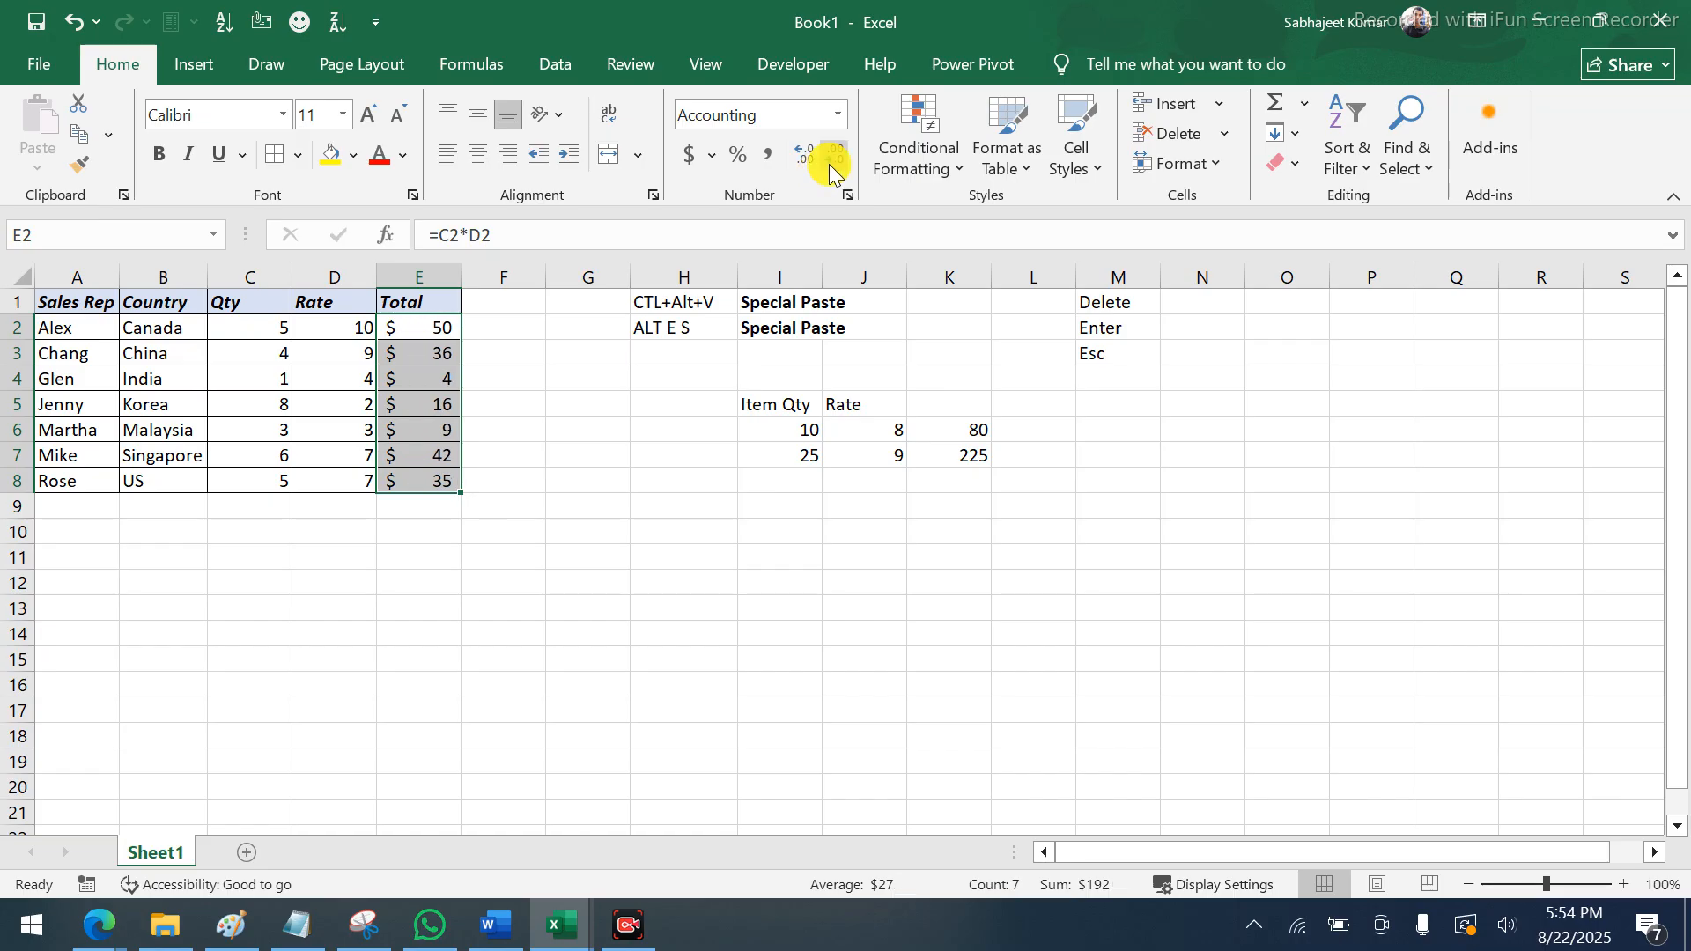
pyautogui.click(420, 338)
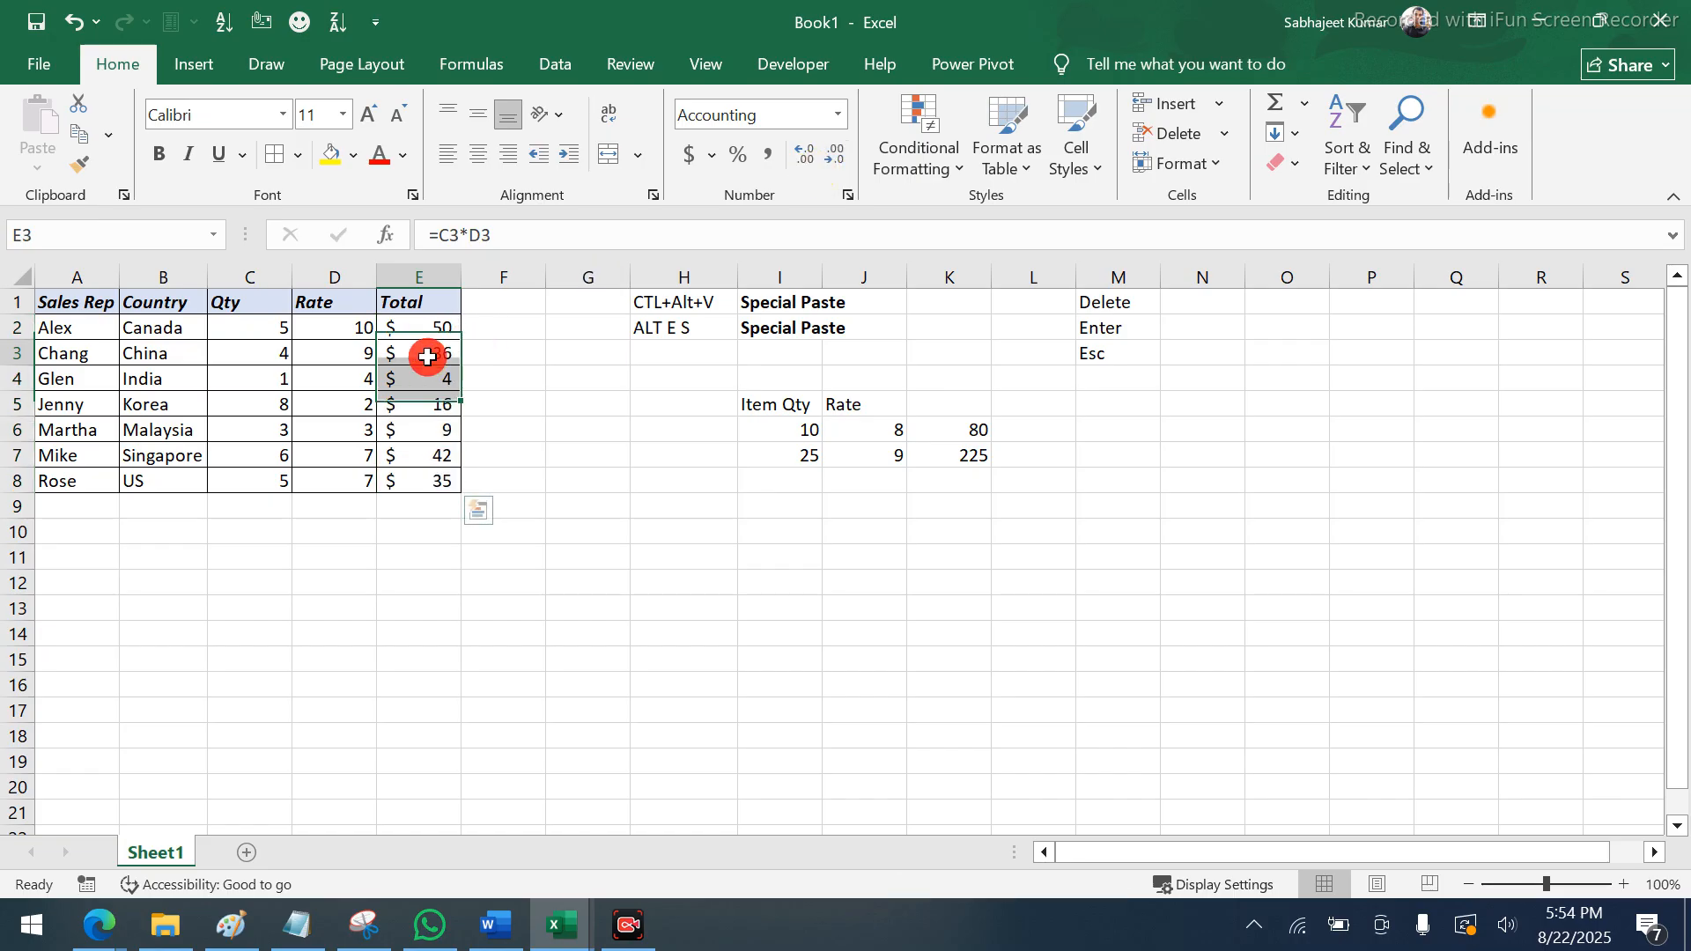
pyautogui.moveTo(419, 338); pyautogui.dragTo(400, 485)
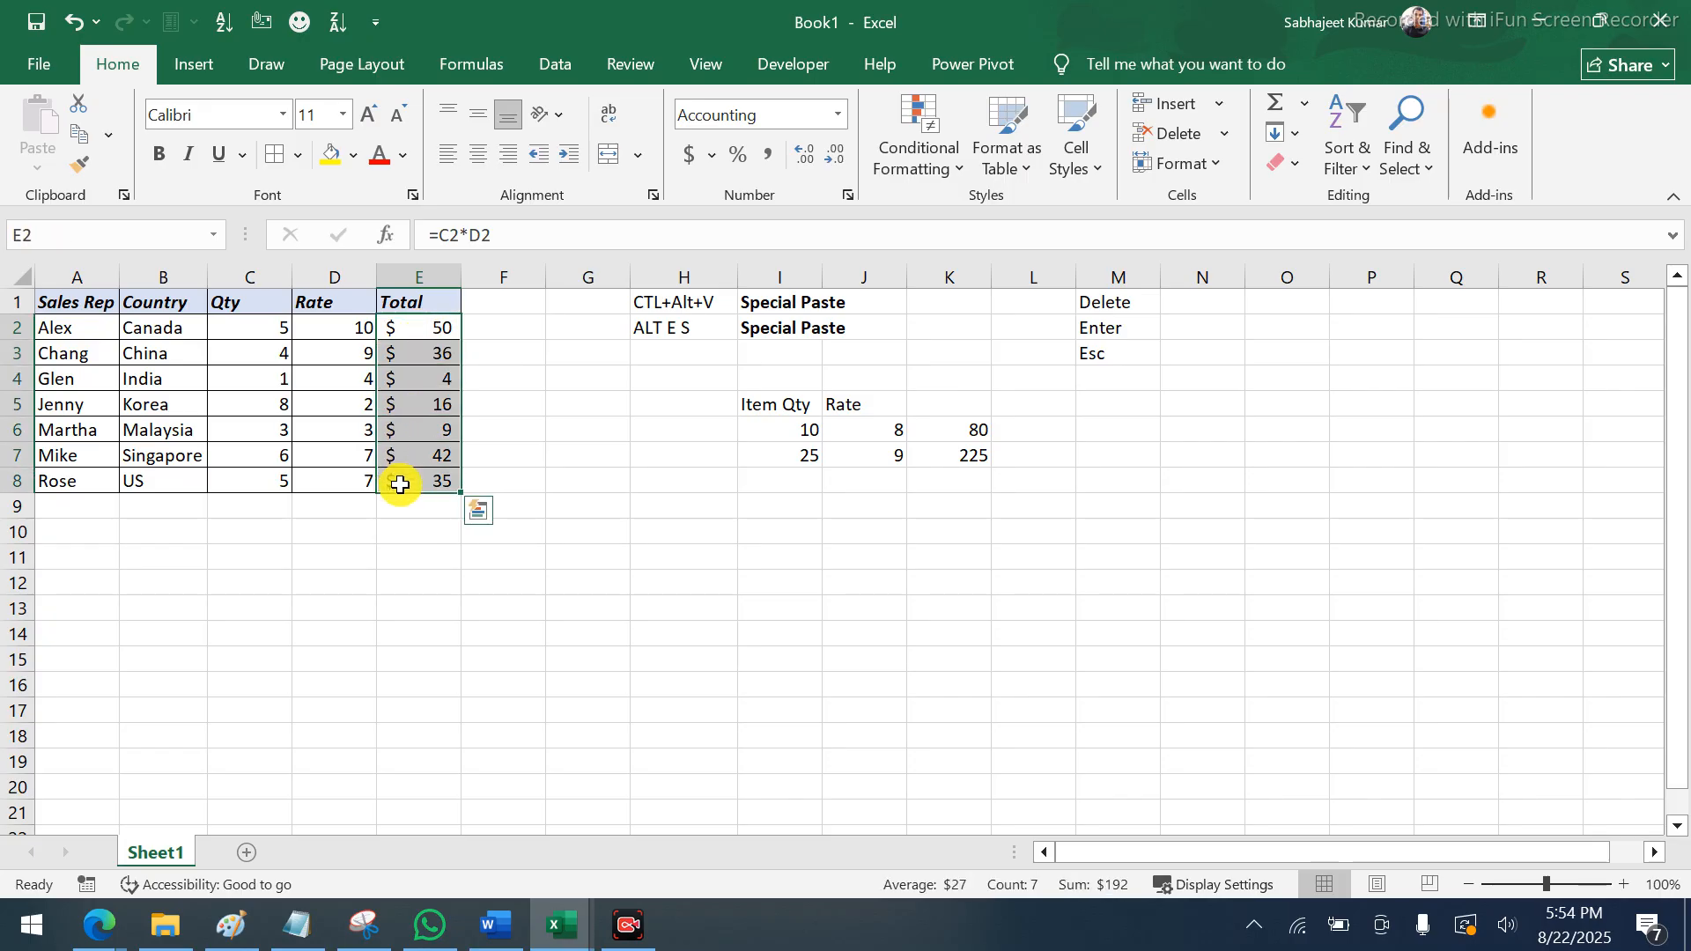
# Apply the dollar accounting format with no decimal places to the Rate values in D2:D8
pyautogui.moveTo(326, 333); pyautogui.dragTo(335, 482)
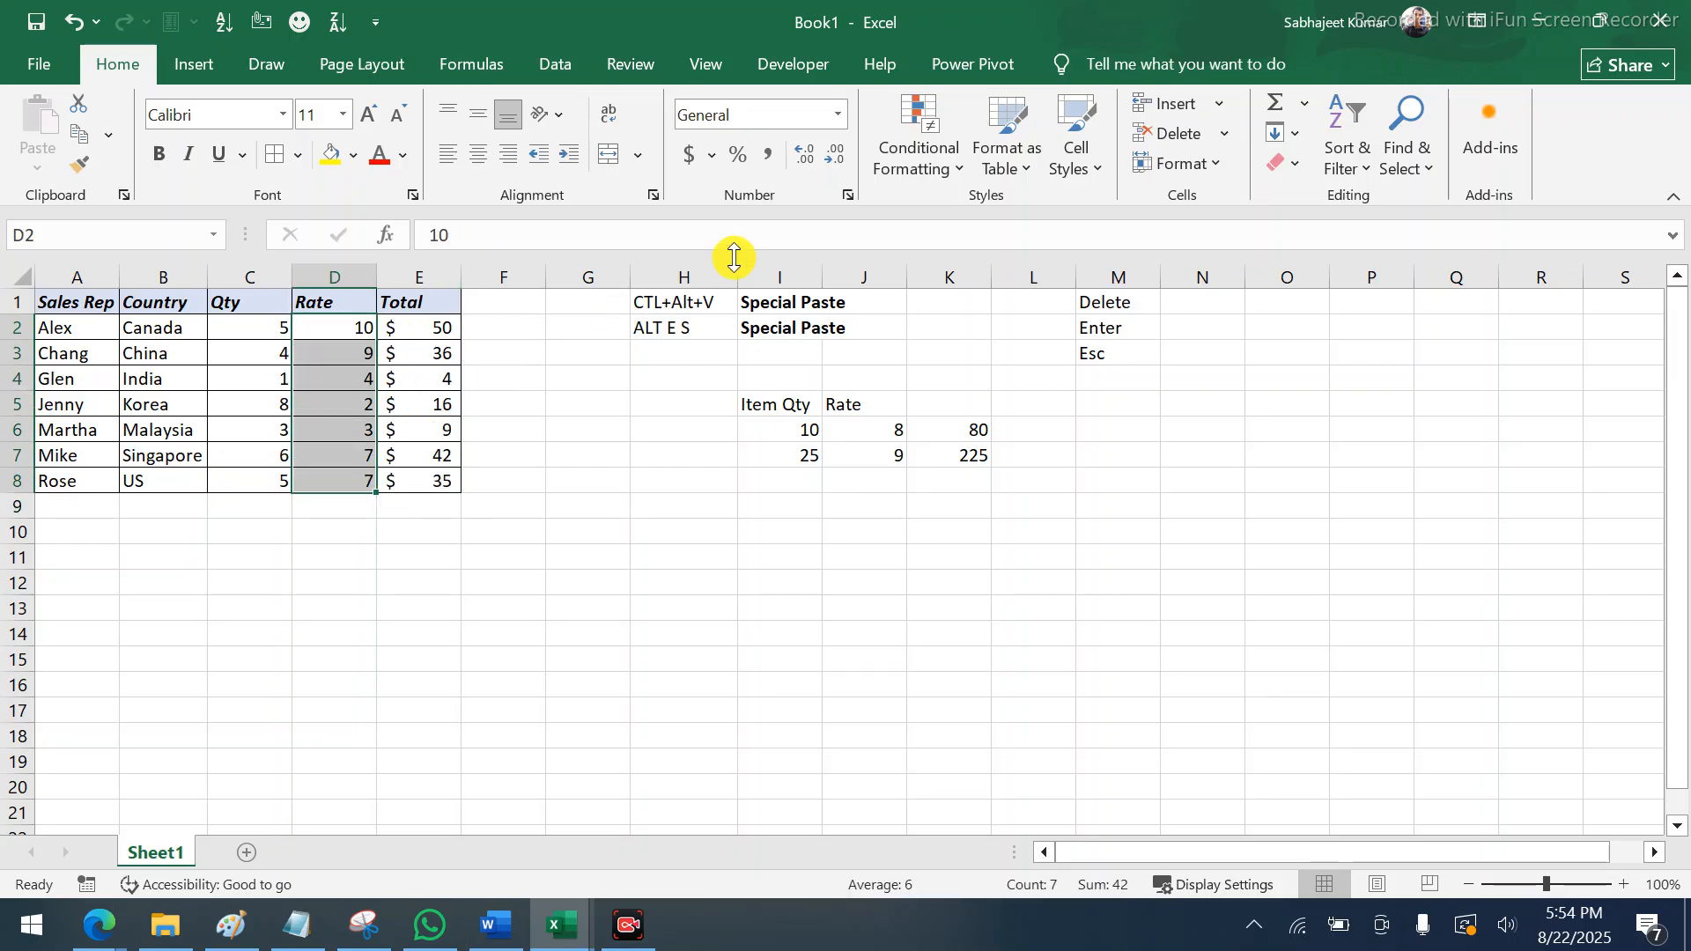
pyautogui.click(688, 156)
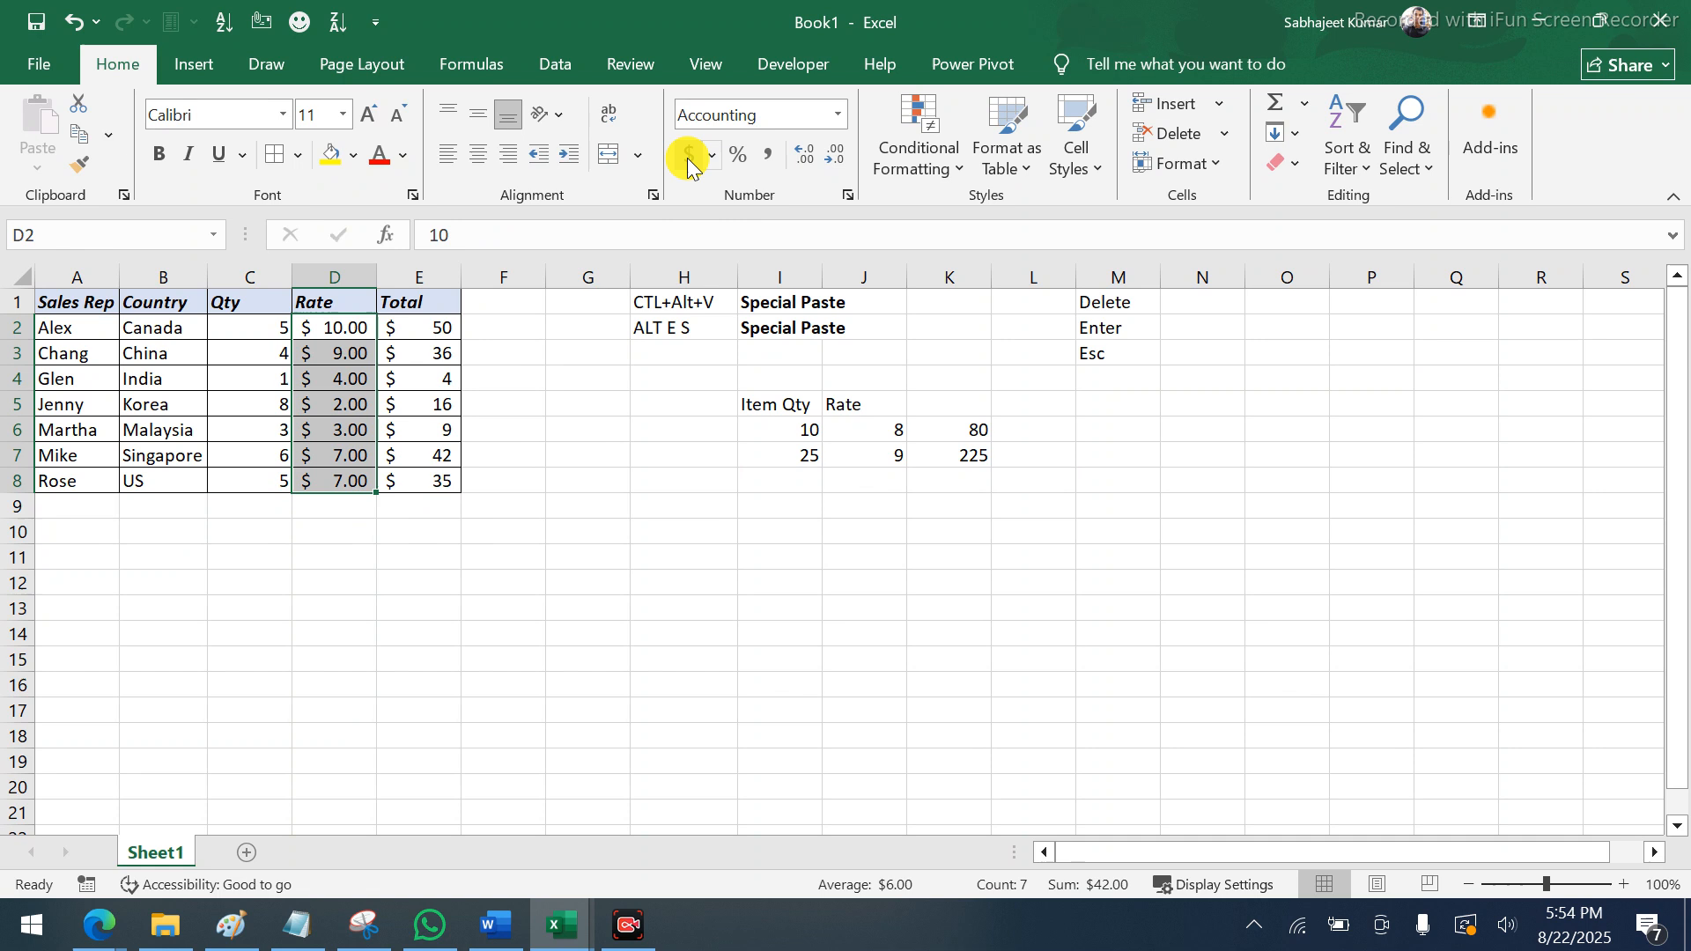
pyautogui.click(836, 156)
pyautogui.click(836, 156)
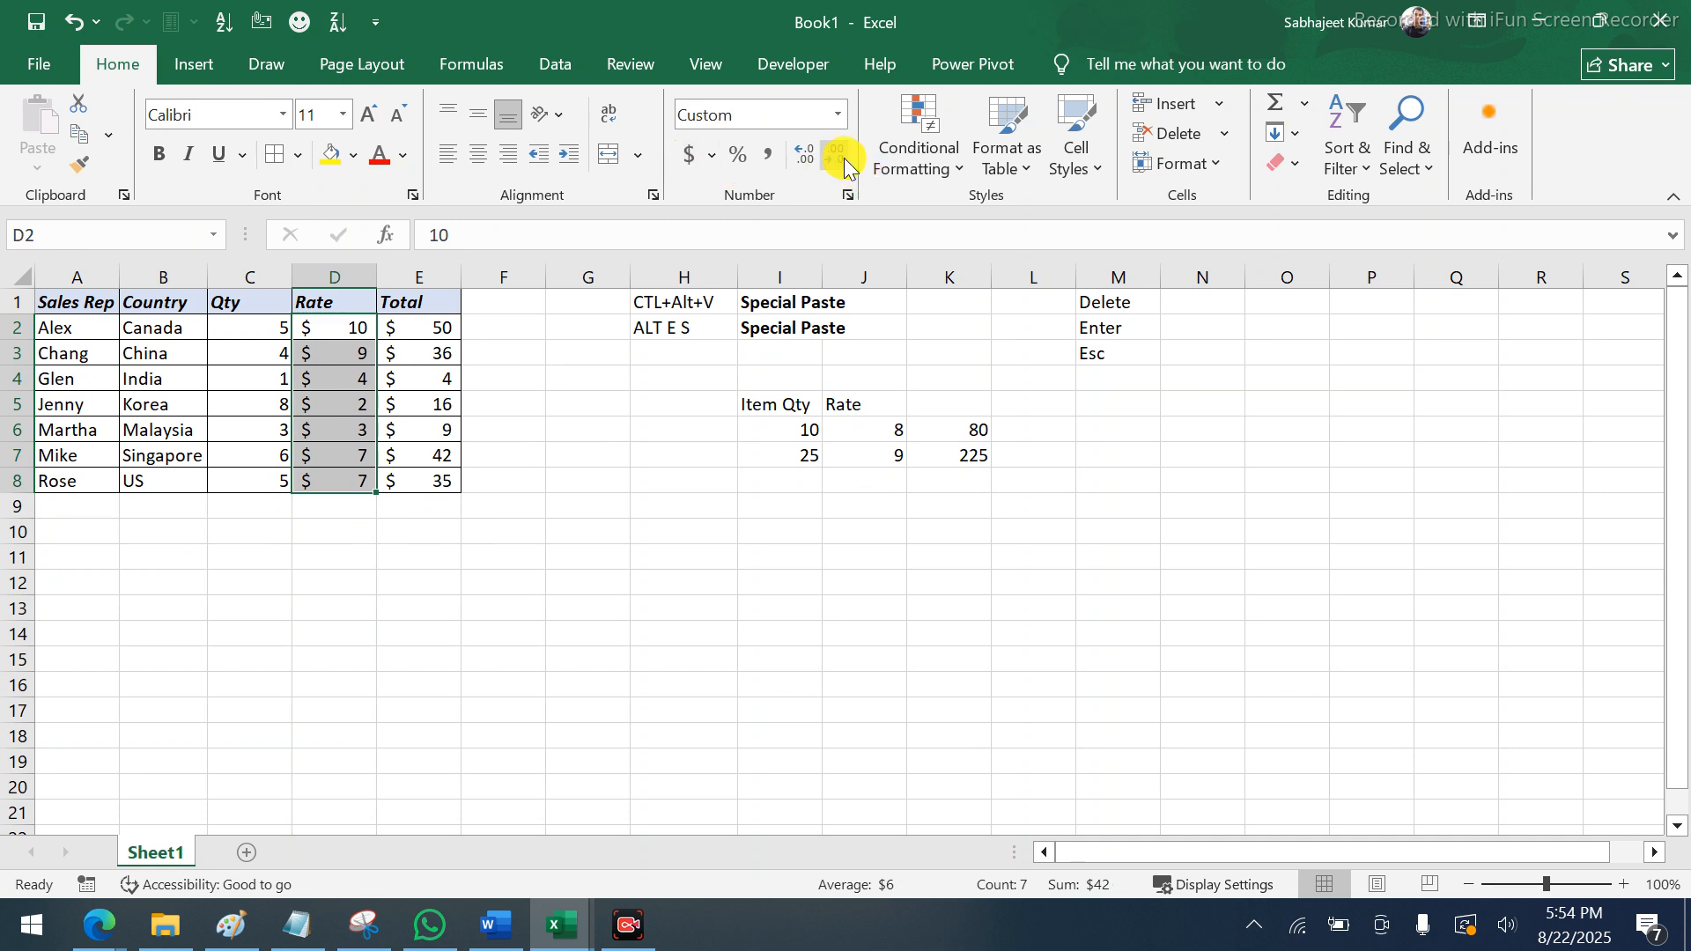
# Compare the formatted Rate cells with their underlying values in the formula bar, leaving the contents unedited
pyautogui.click(446, 516)
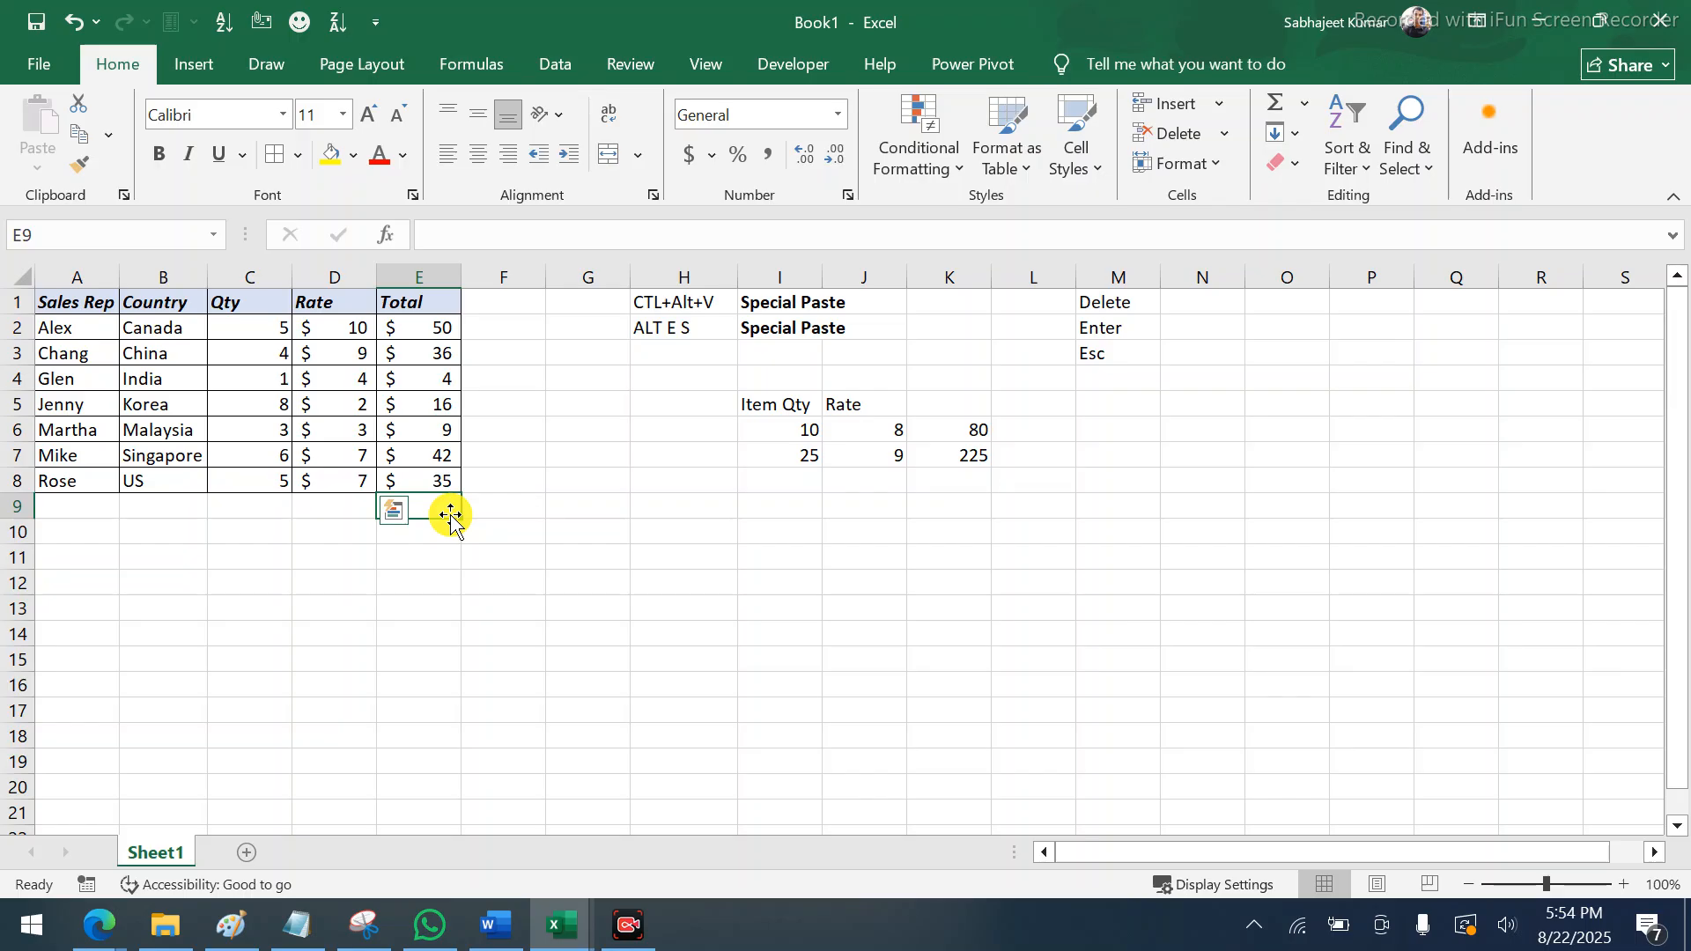
pyautogui.click(341, 327)
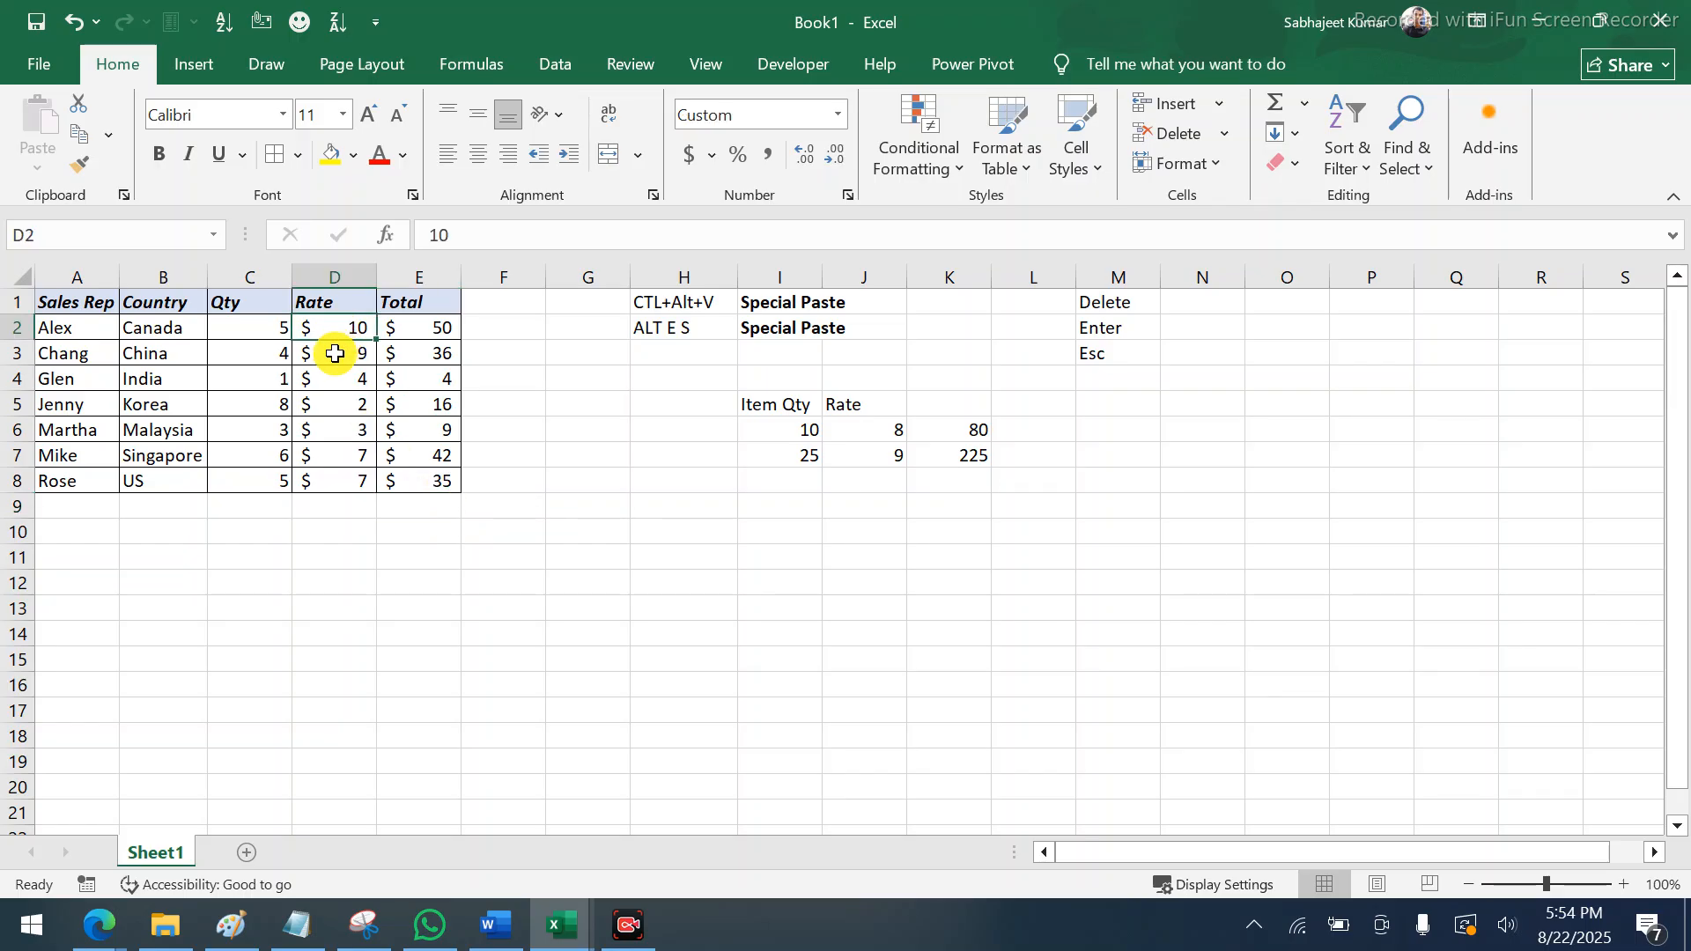
pyautogui.click(333, 355)
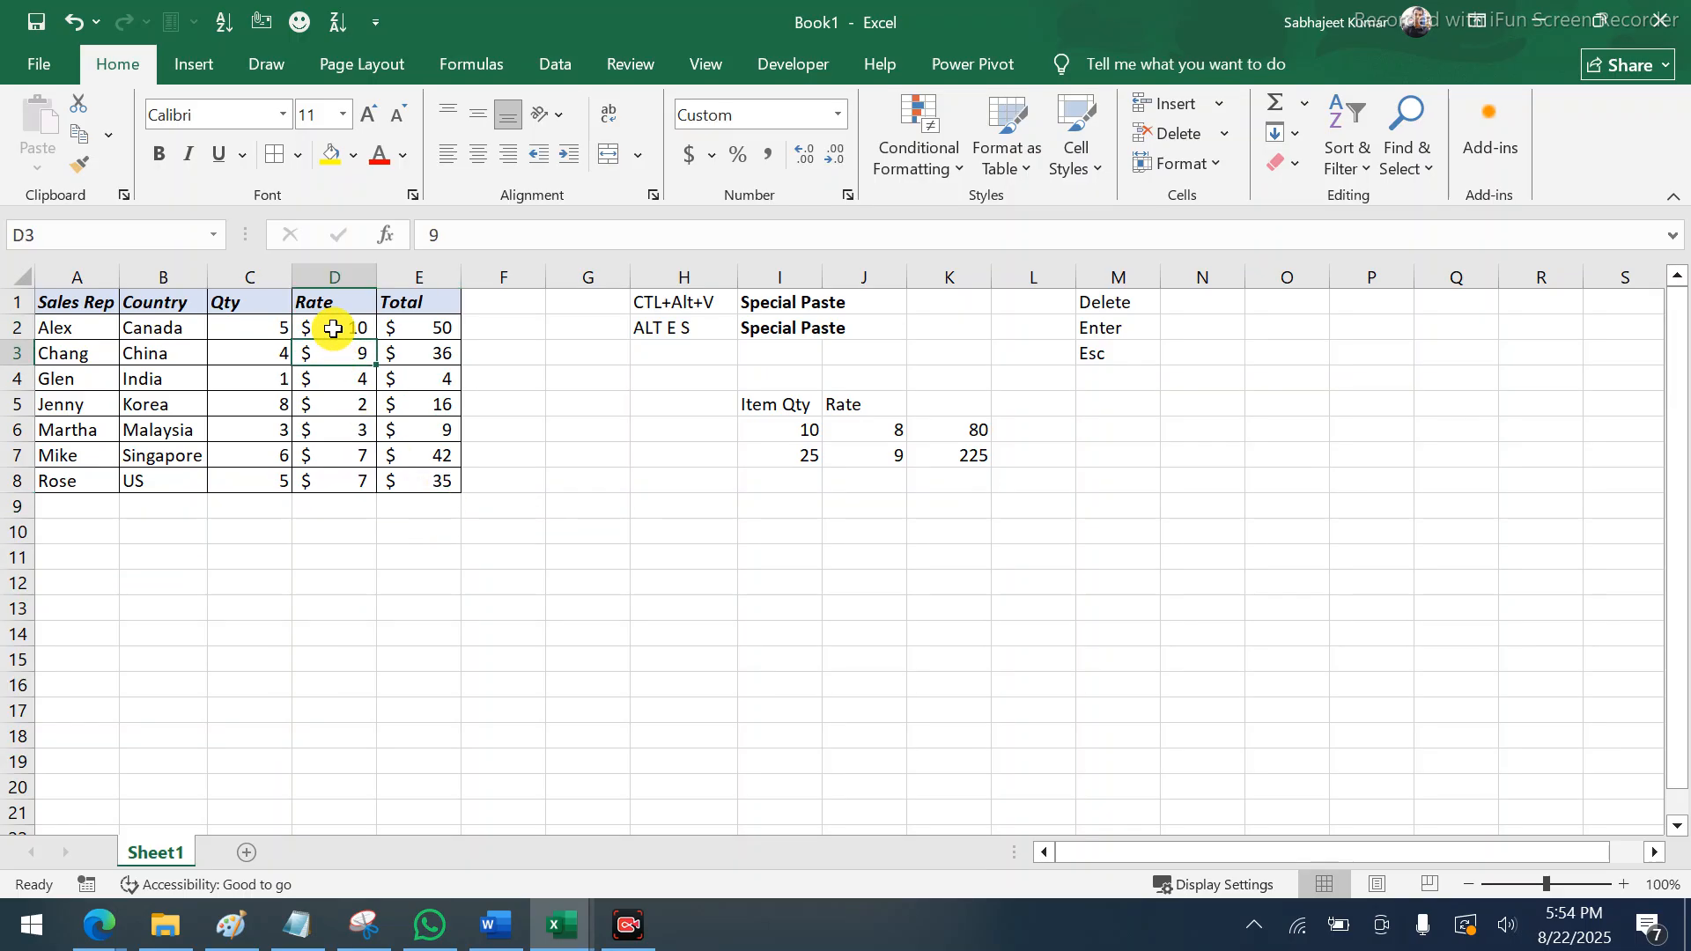
pyautogui.moveTo(332, 325); pyautogui.dragTo(326, 469)
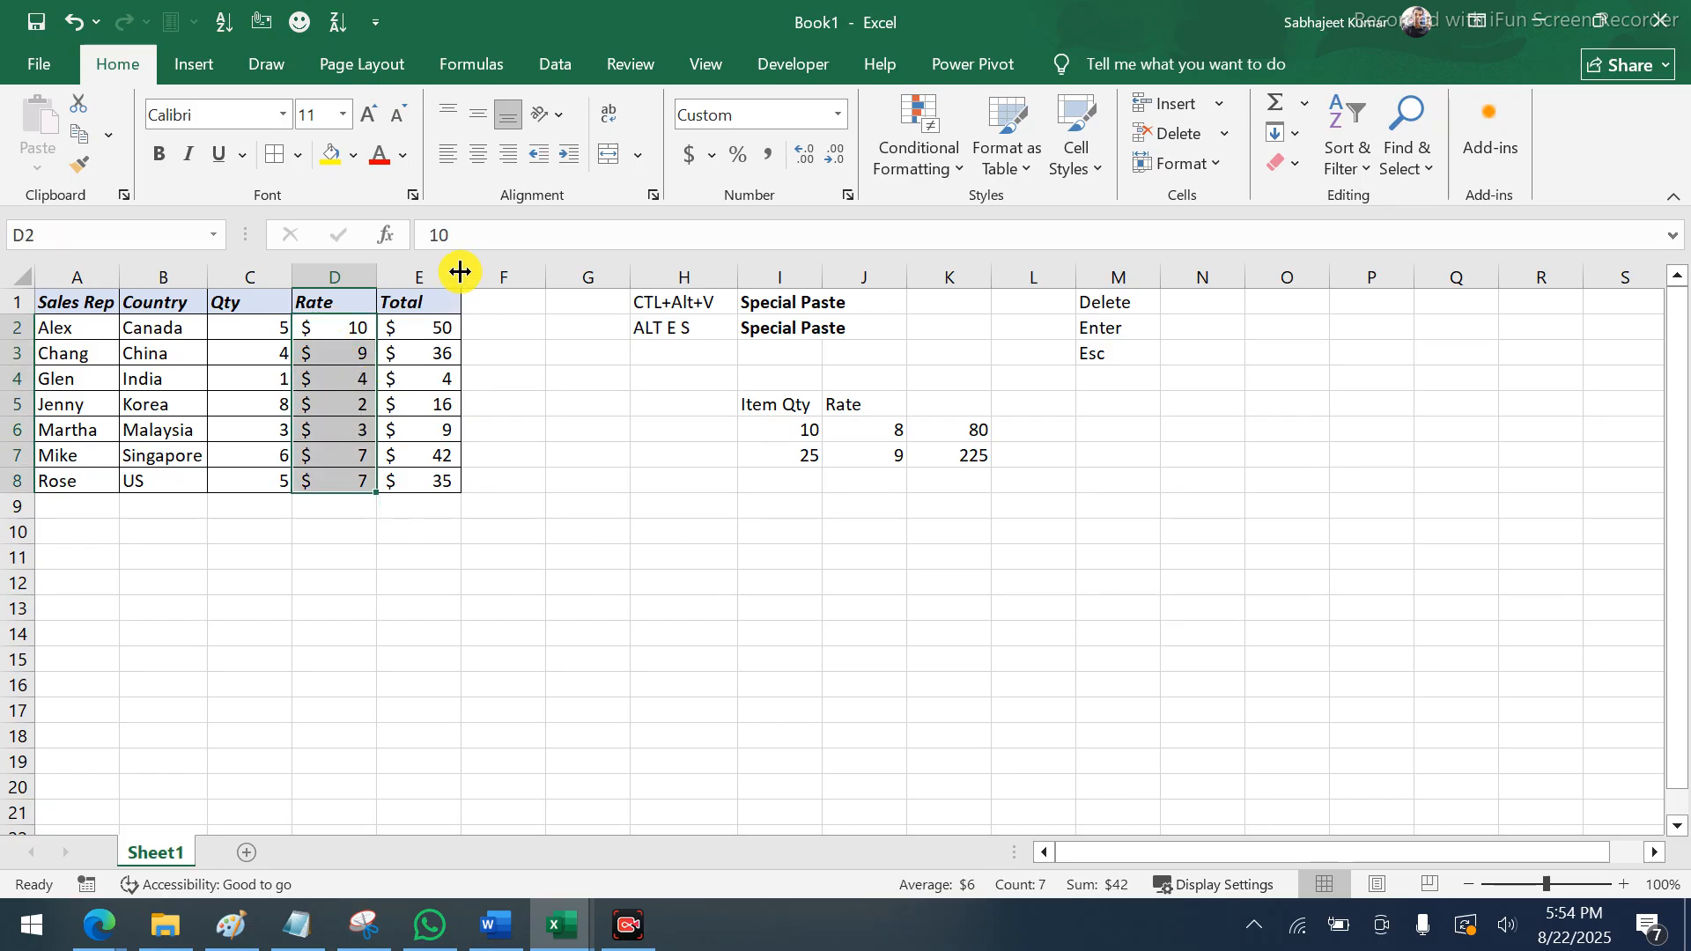
pyautogui.moveTo(466, 232); pyautogui.dragTo(409, 231)
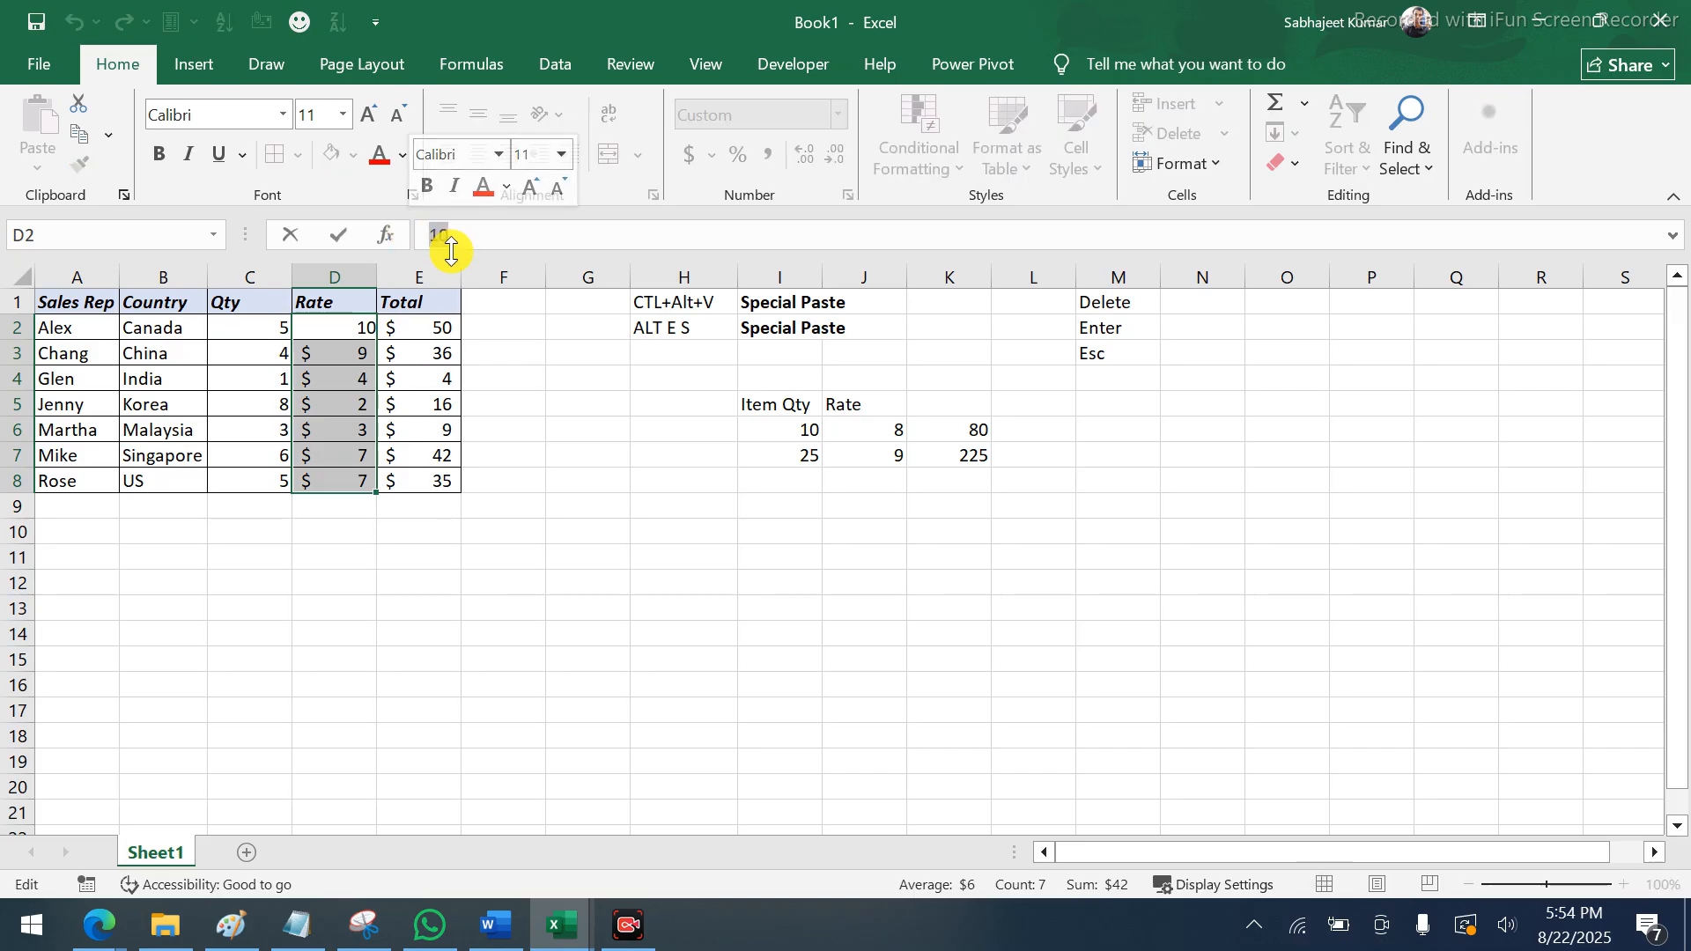
pyautogui.press('Escape')
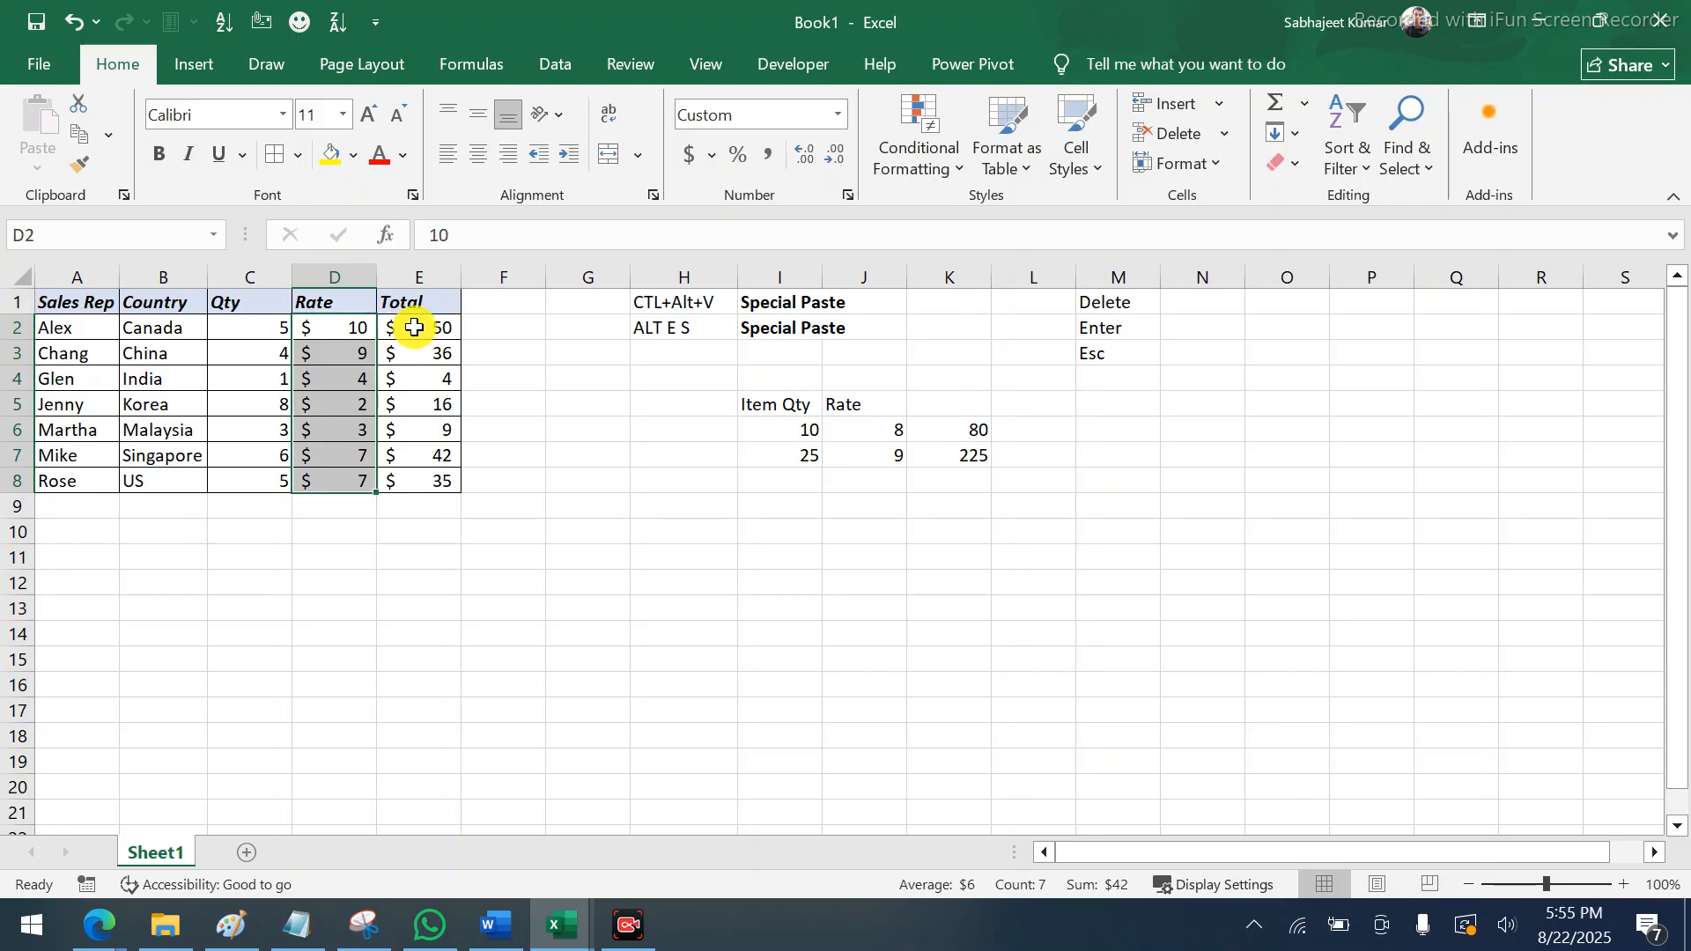
# Show two decimal places for the Total values in E2:E8 and set their font color to dark gold
pyautogui.moveTo(414, 327); pyautogui.dragTo(414, 483)
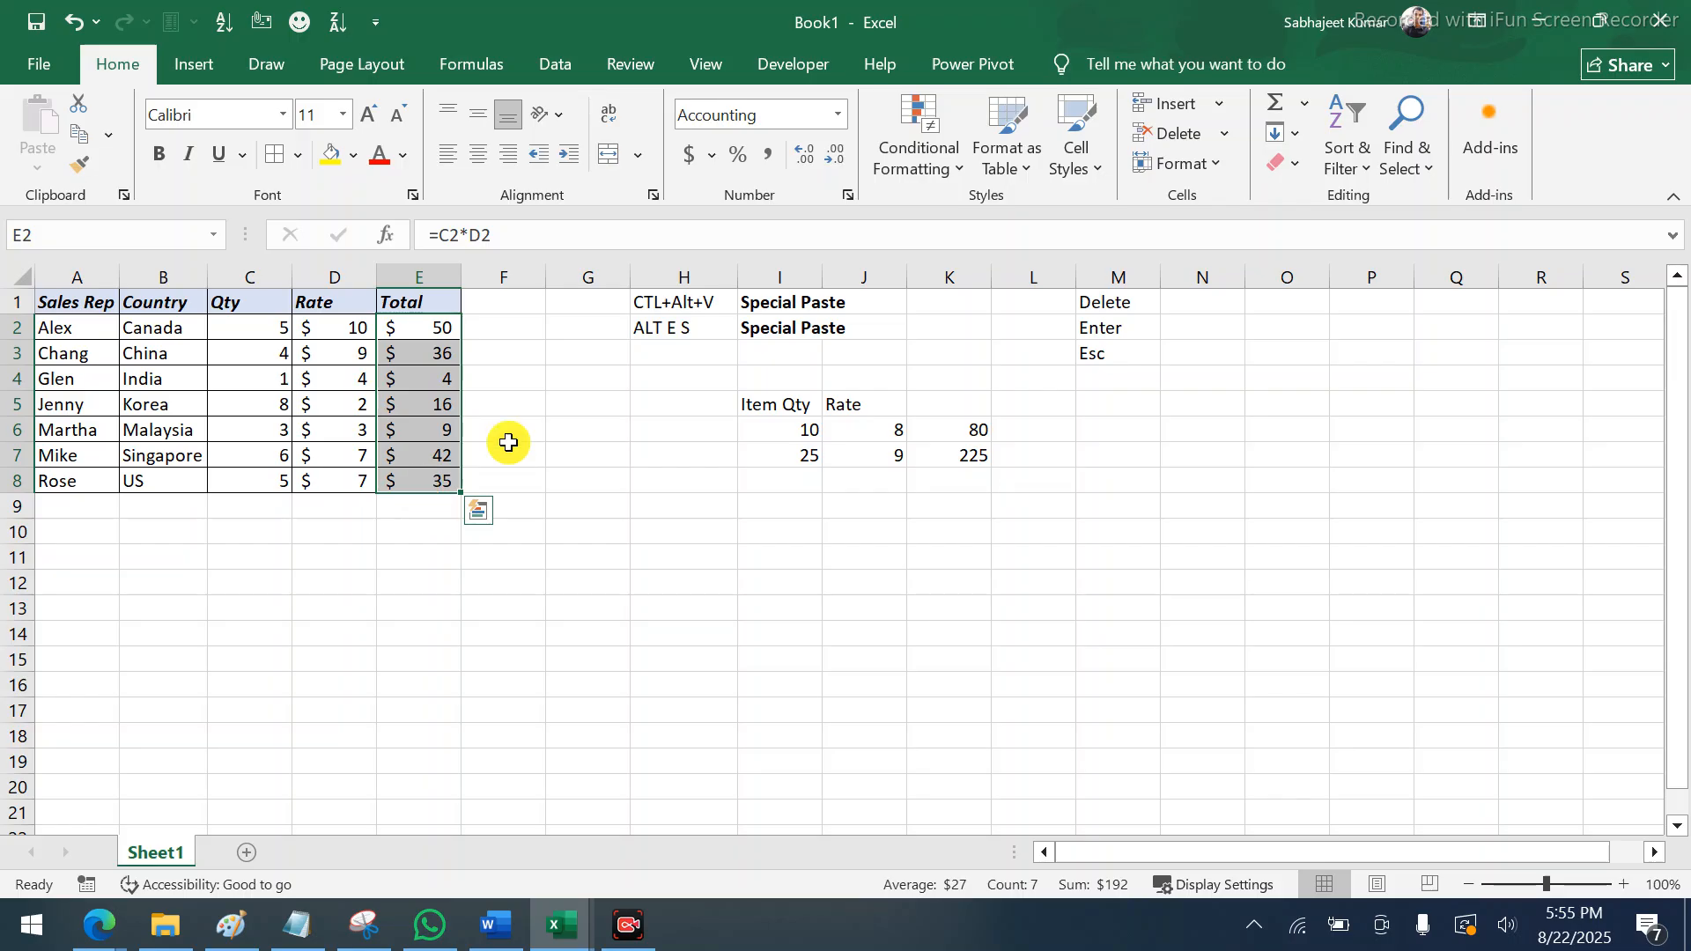
pyautogui.click(811, 155)
pyautogui.click(810, 155)
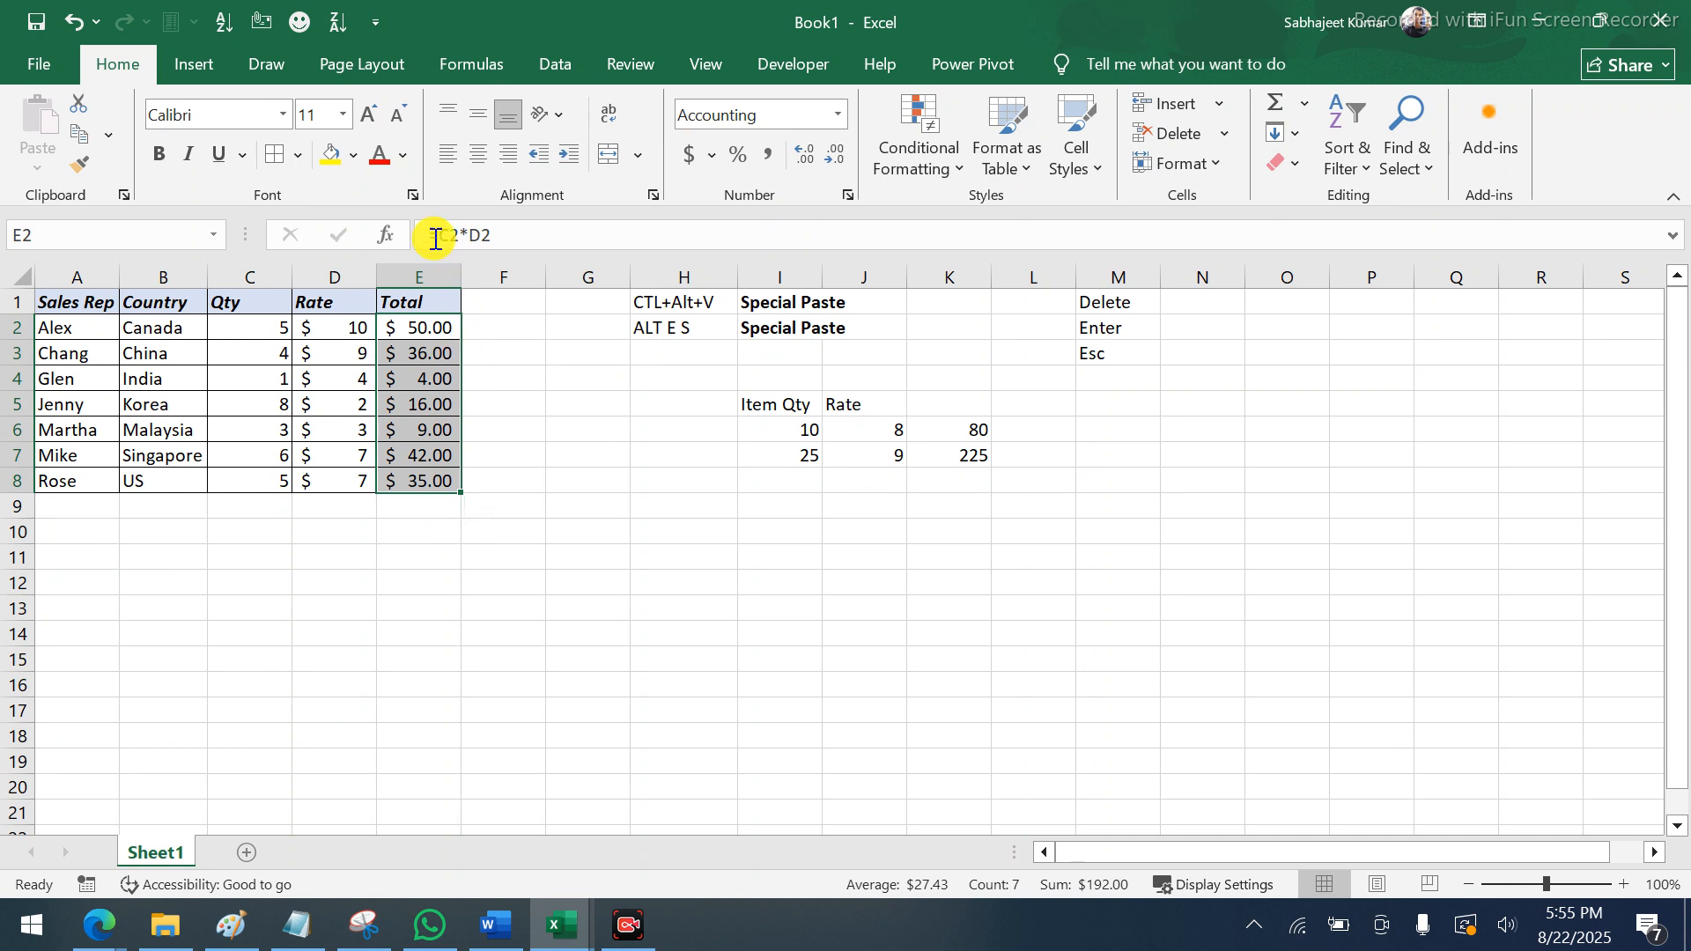
pyautogui.click(385, 157)
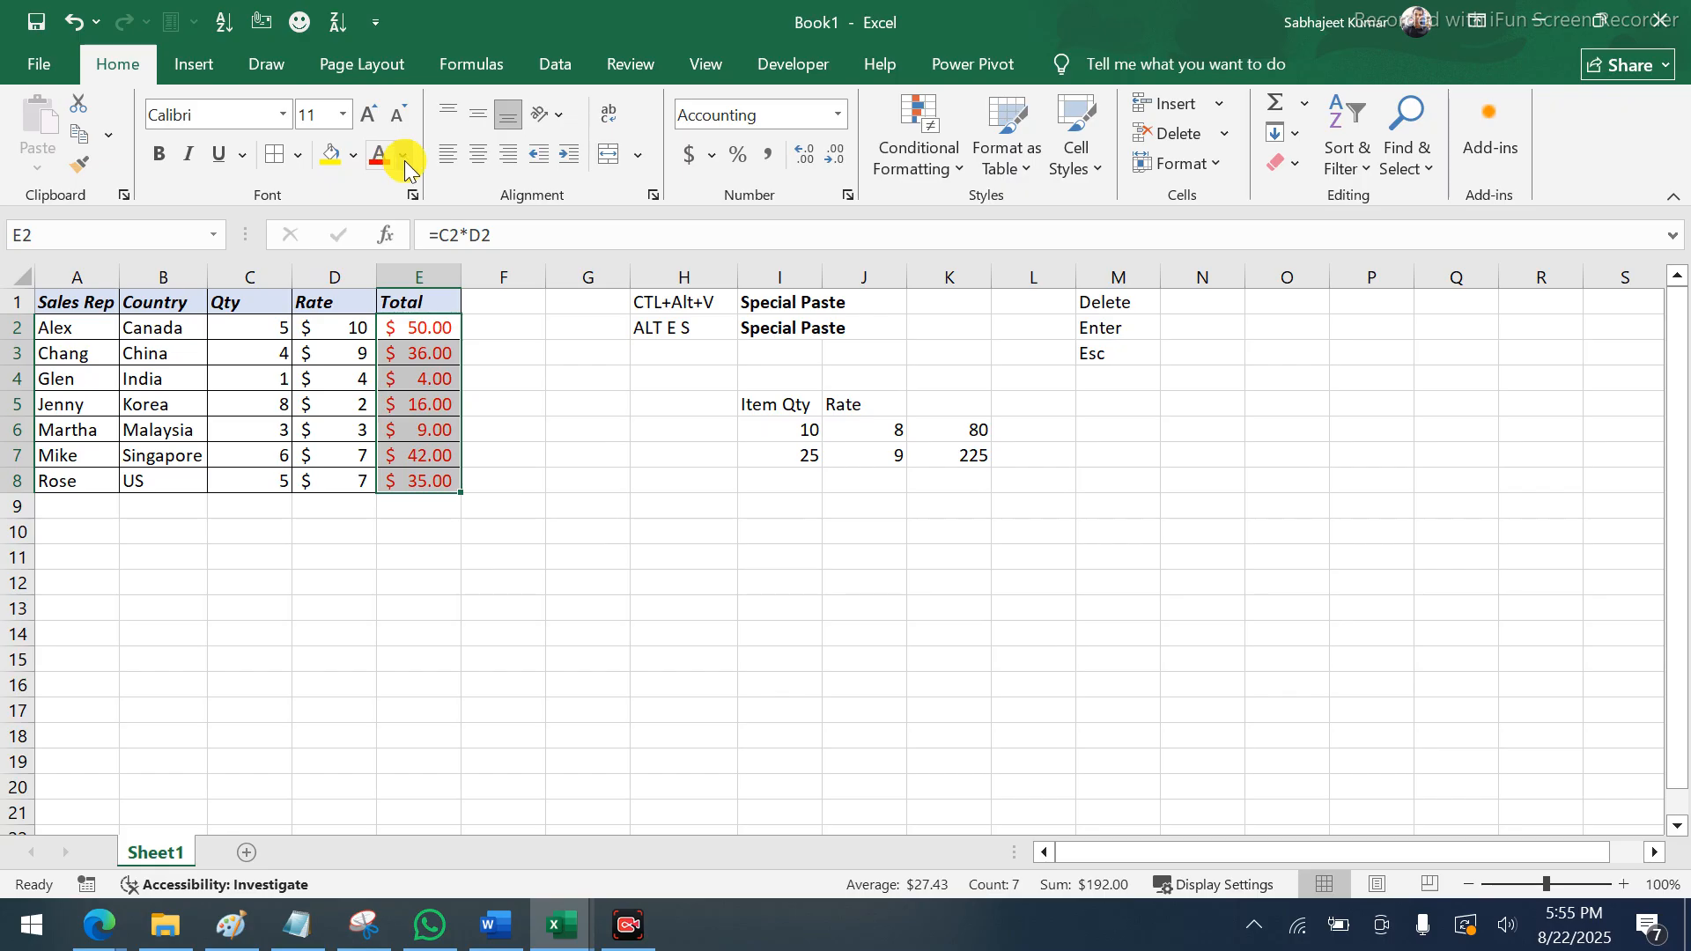
pyautogui.click(404, 158)
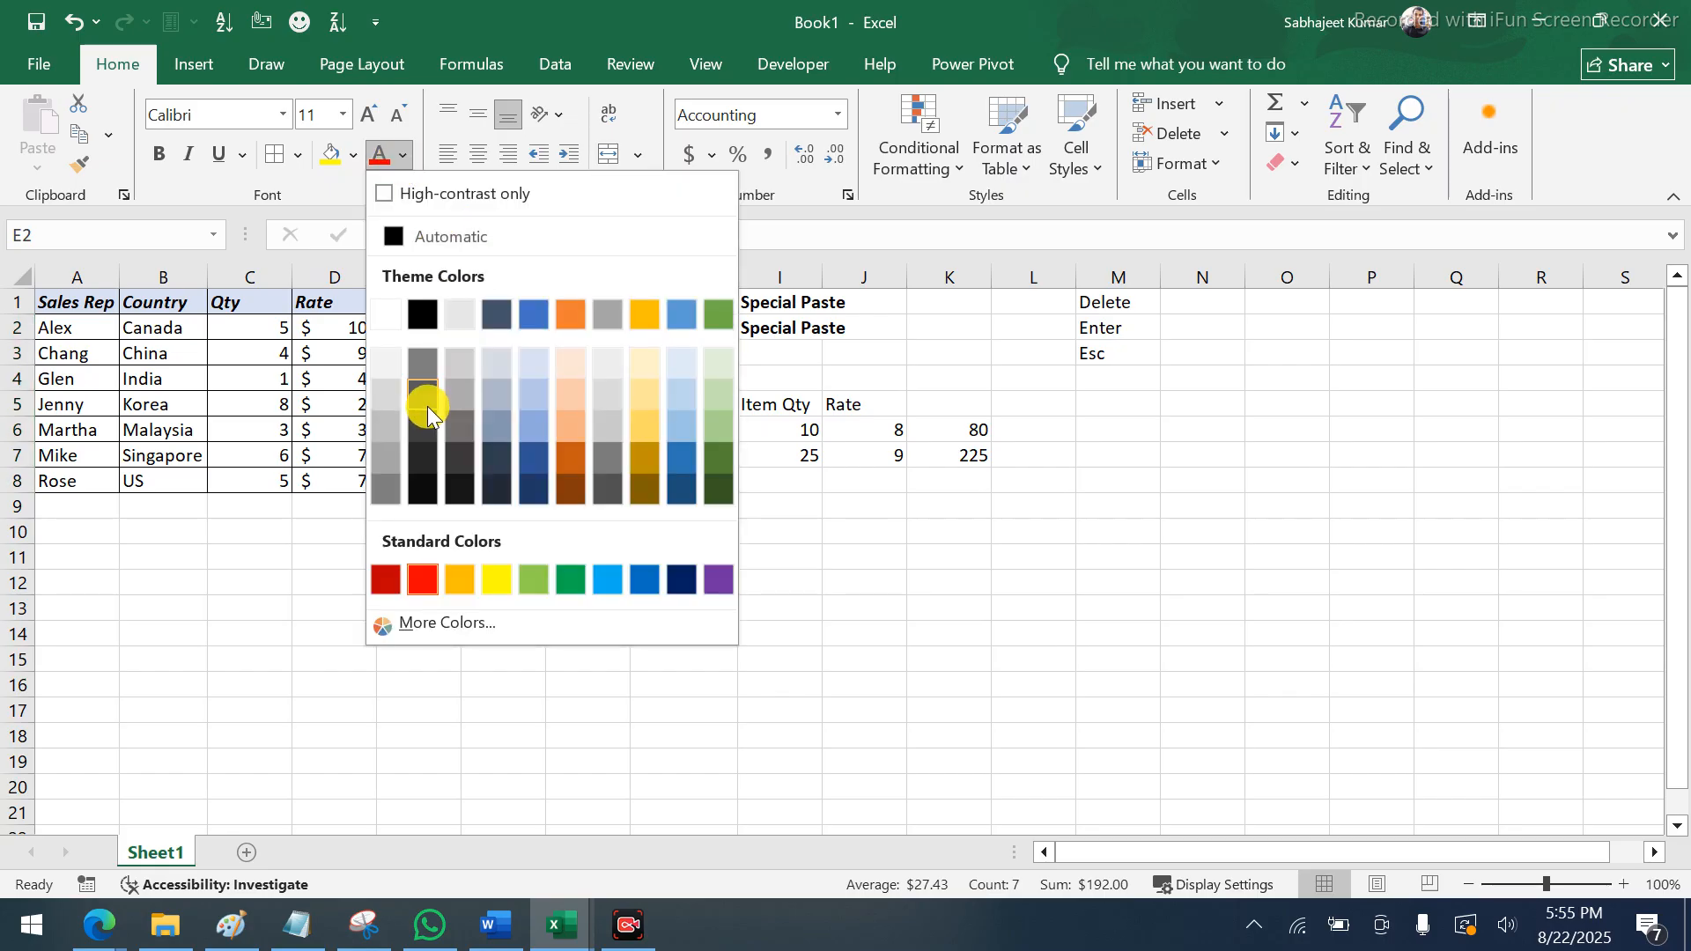
pyautogui.click(650, 447)
pyautogui.click(542, 502)
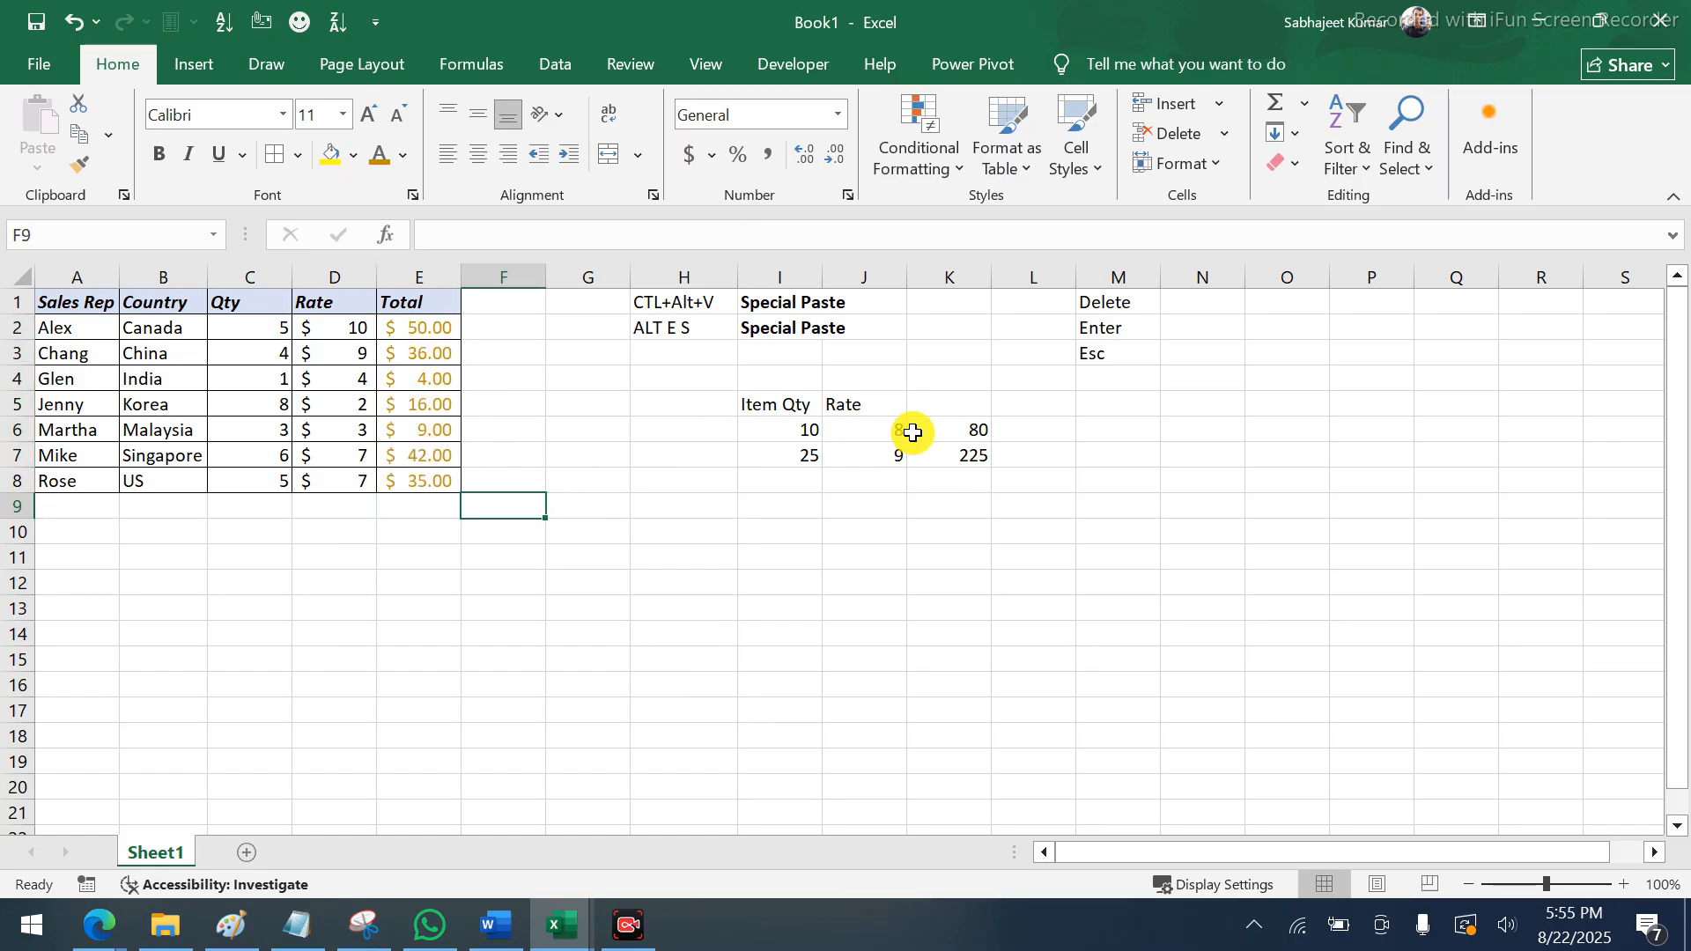
# Inspect the formulas behind the results in K6:K7 and the Total in E2
pyautogui.moveTo(925, 427); pyautogui.dragTo(925, 454)
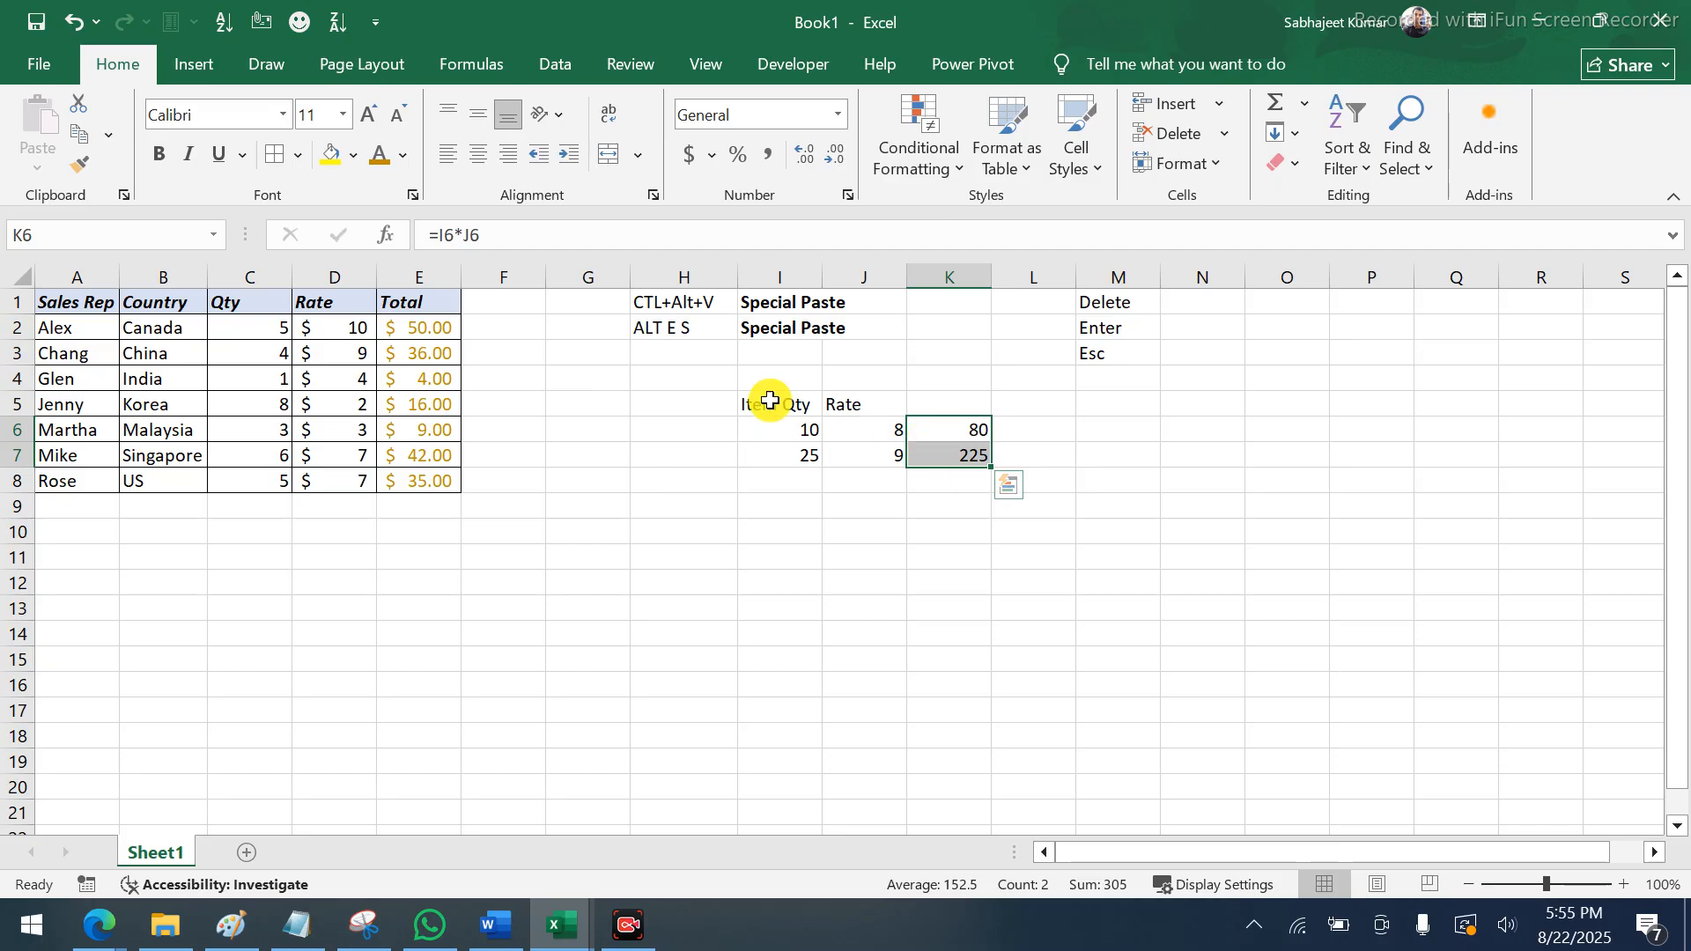
pyautogui.click(443, 327)
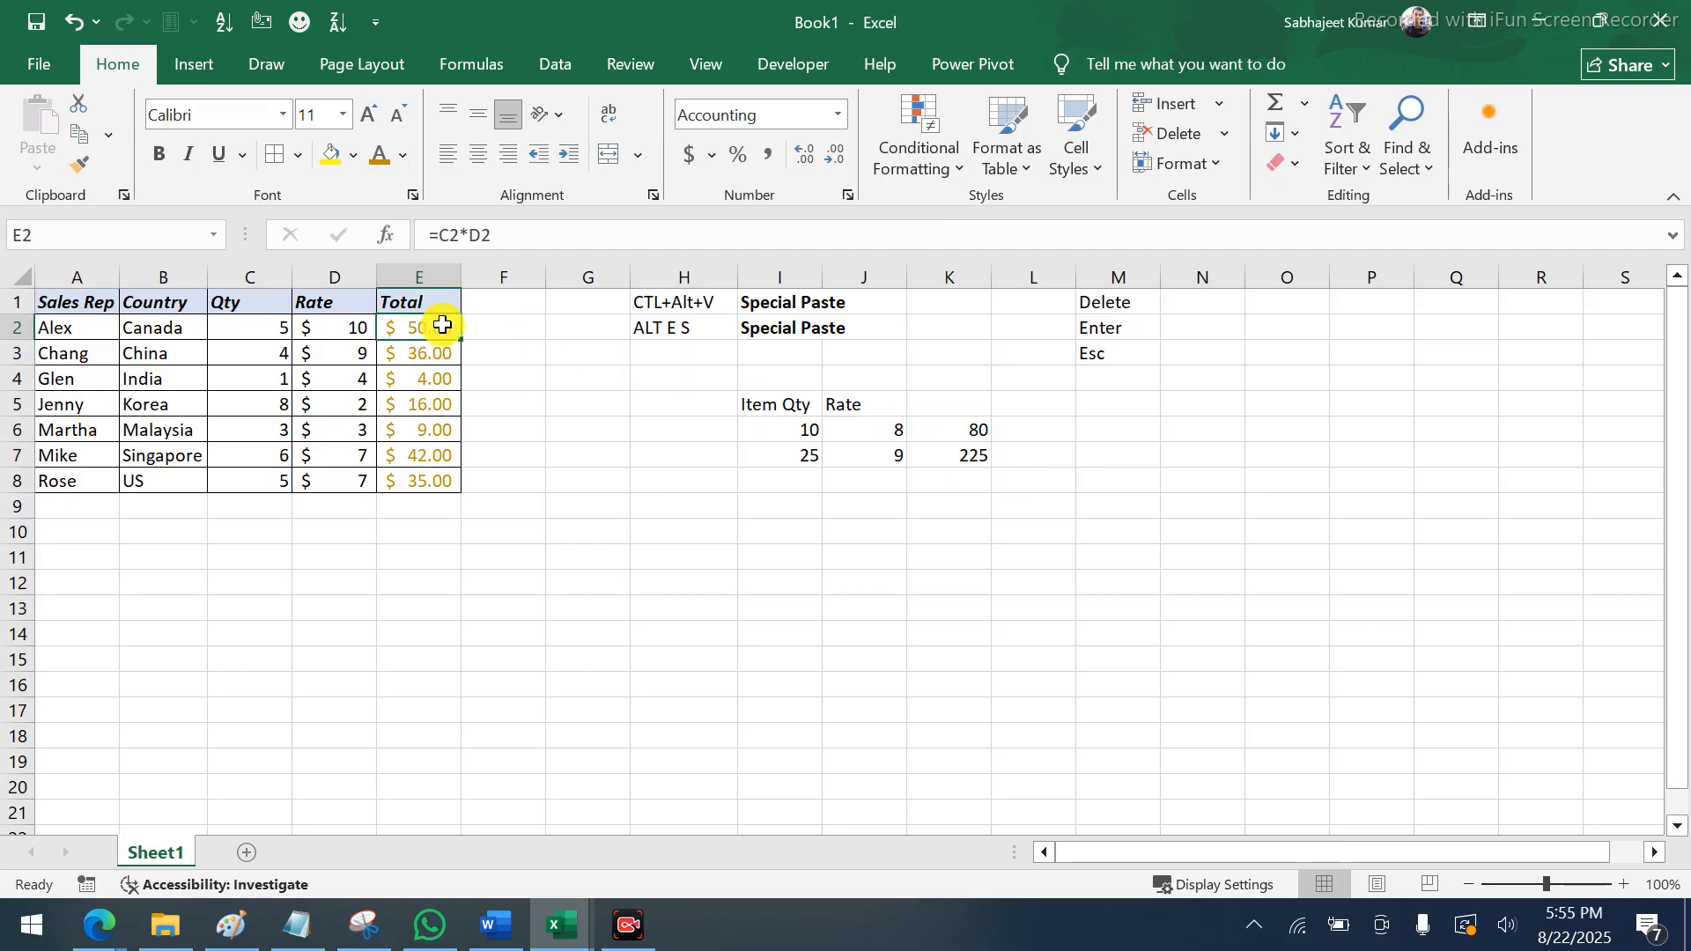
pyautogui.click(487, 238)
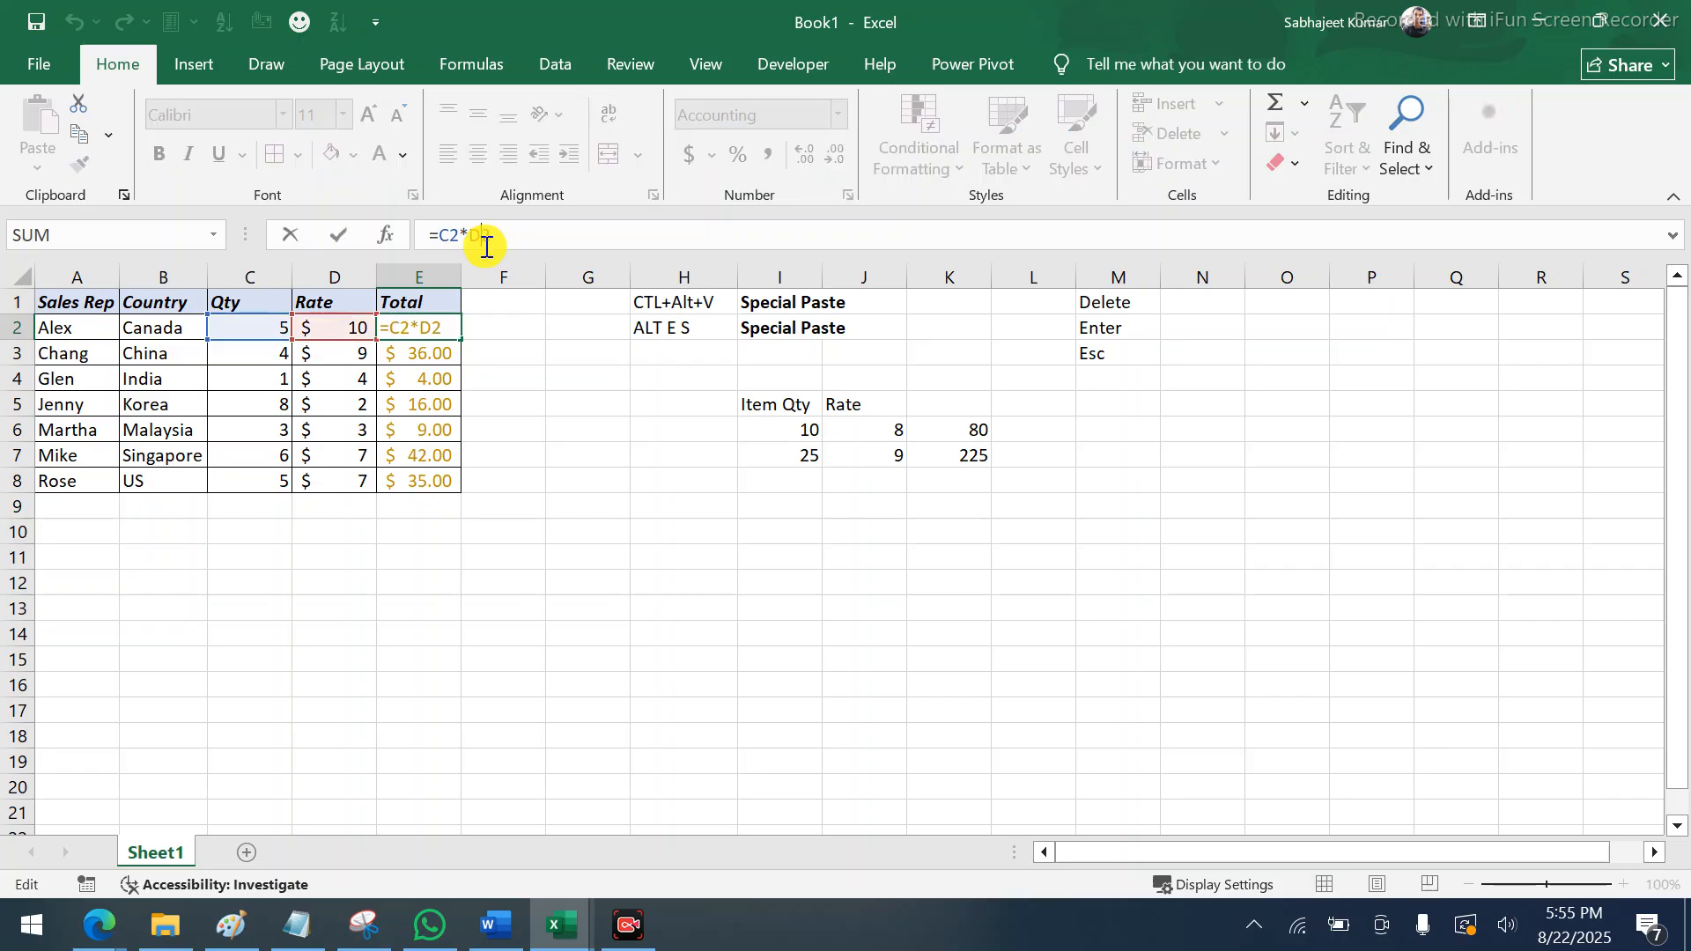
# Copy Total cell E8 and apply only its formats to K6:K8 with Paste Special
pyautogui.click(430, 478)
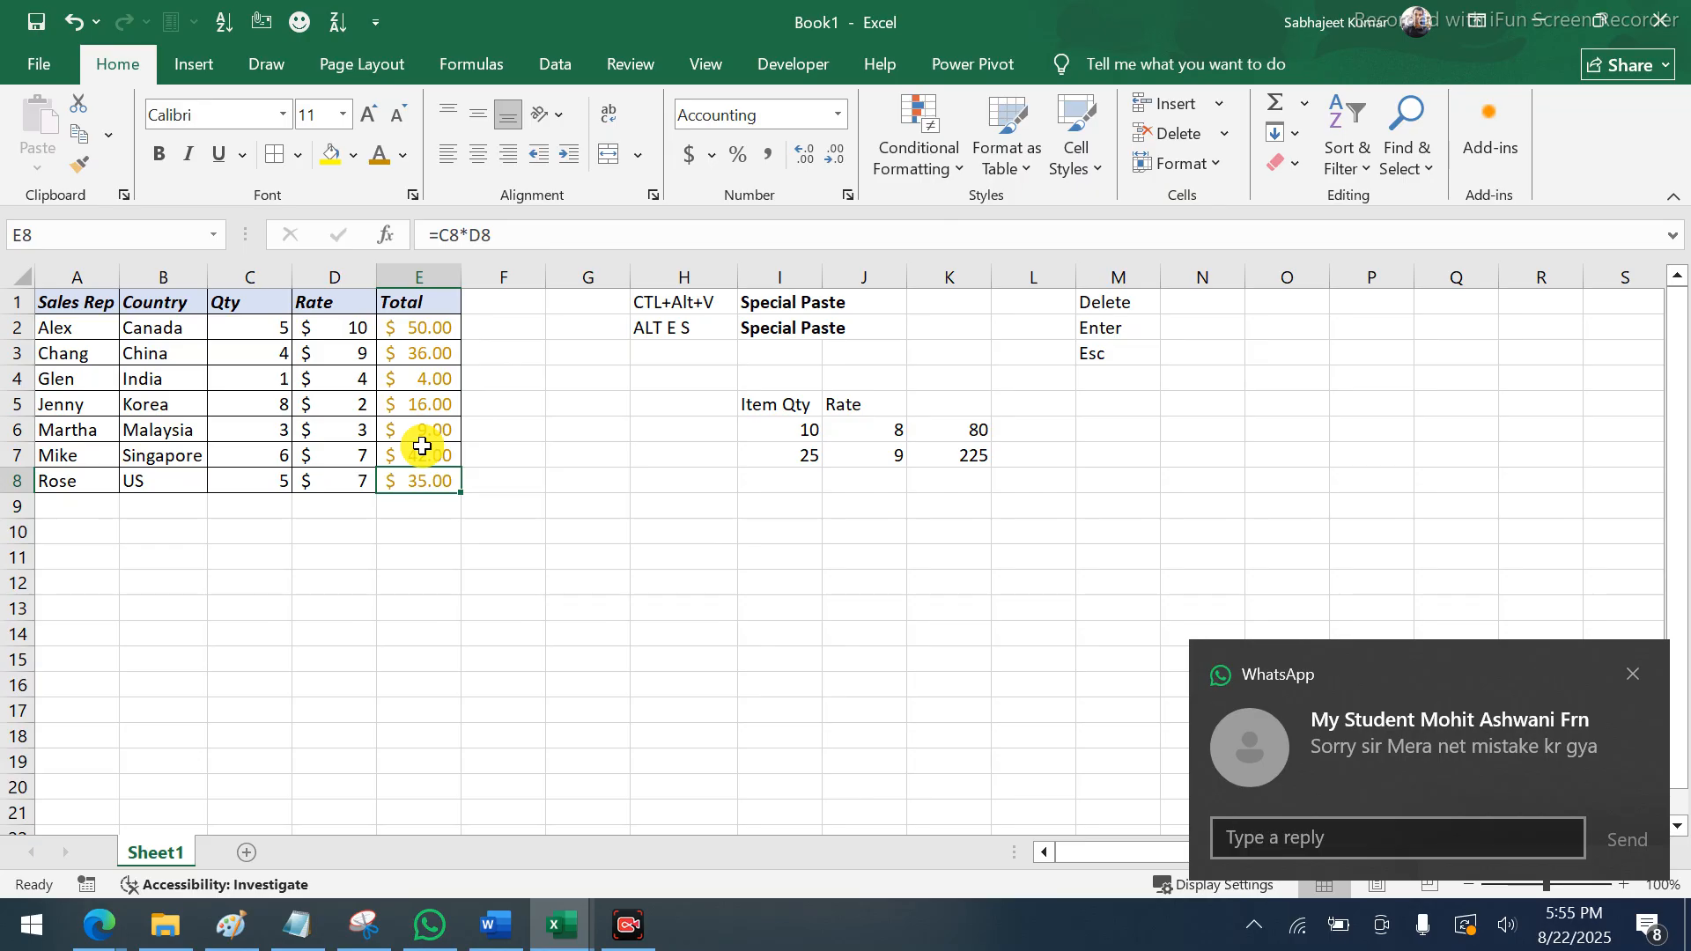
pyautogui.hotkey('ctrl', 'c')
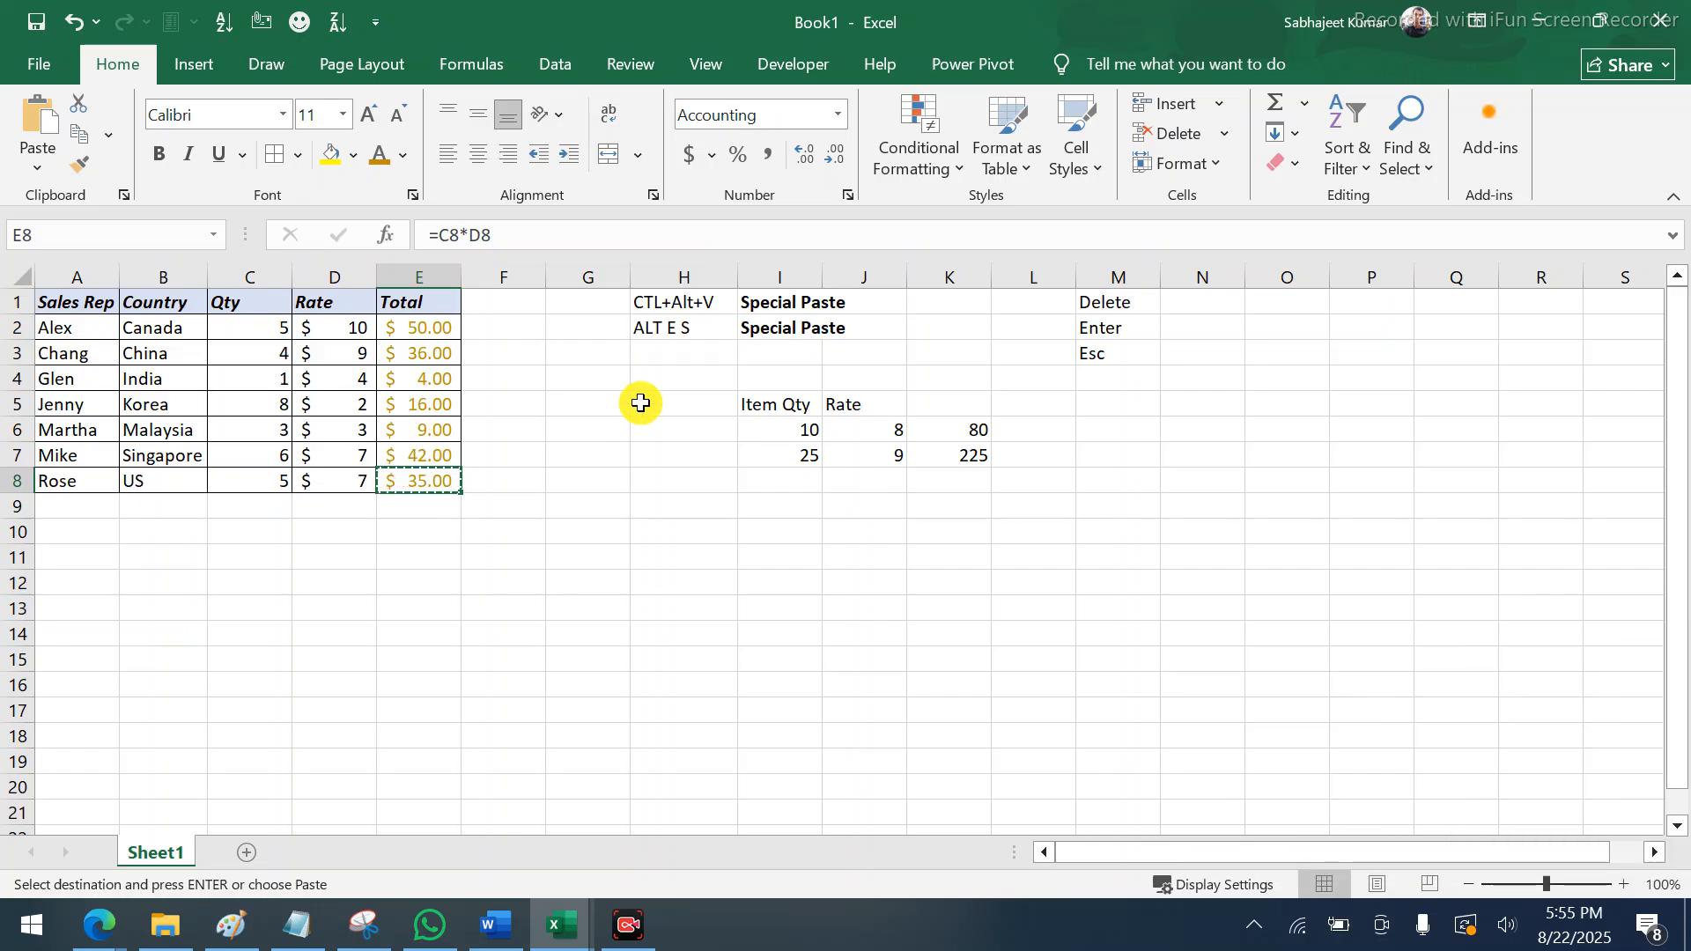
pyautogui.moveTo(971, 429); pyautogui.dragTo(964, 480)
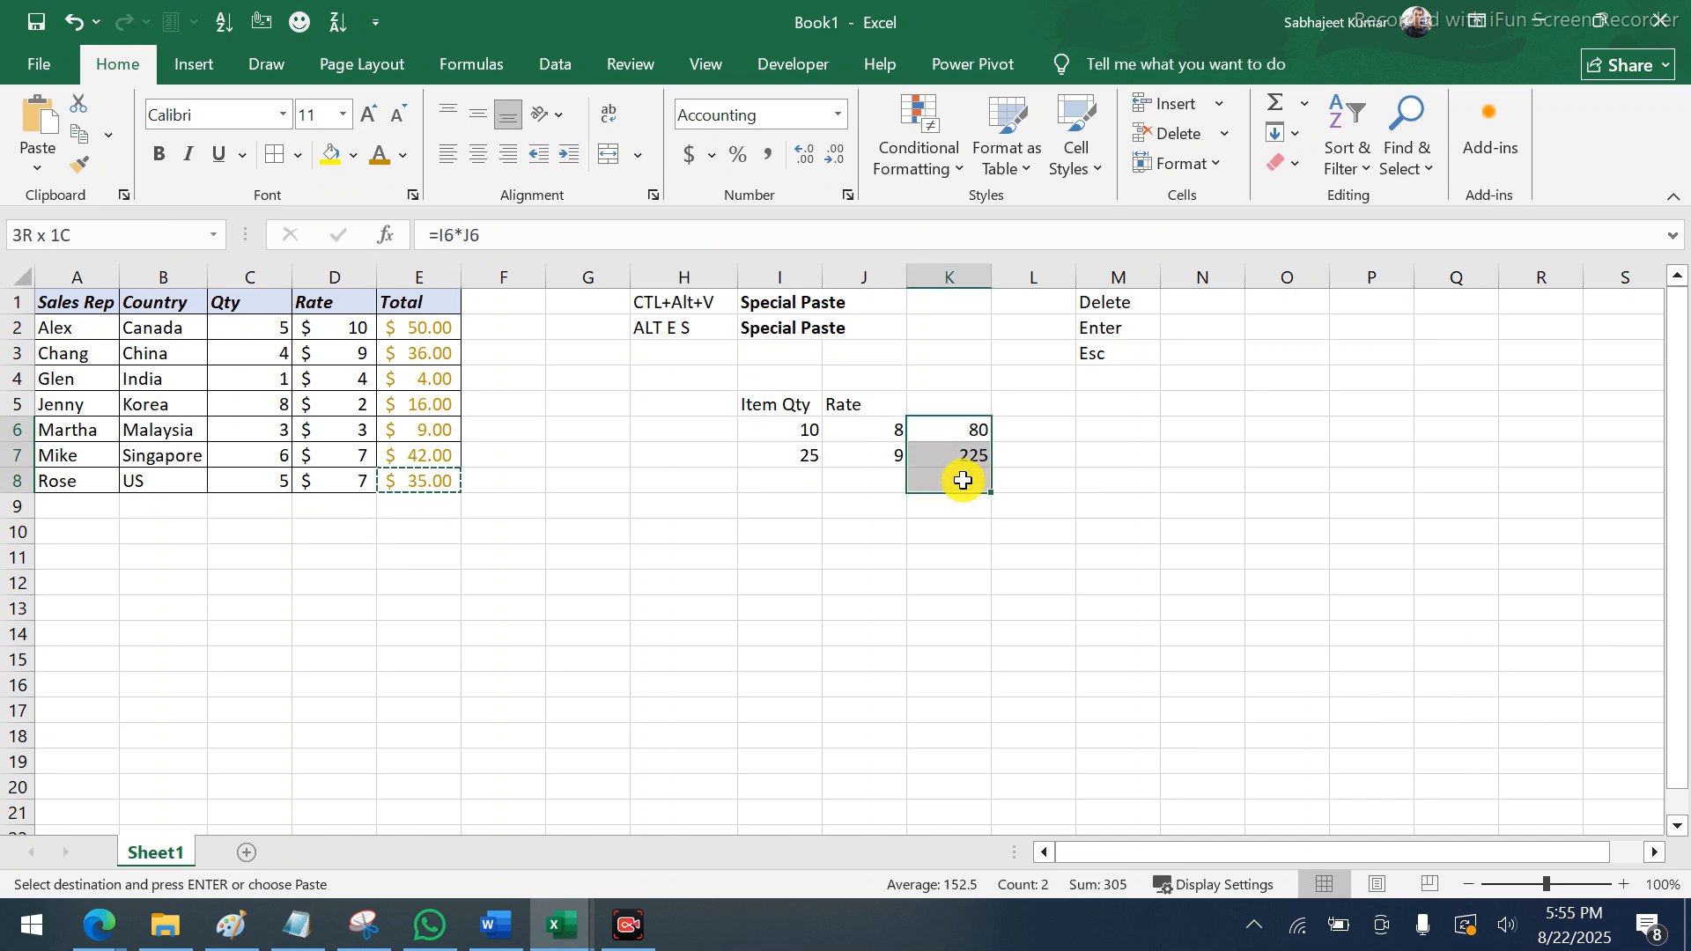
pyautogui.hotkey('ctrl', 'v')
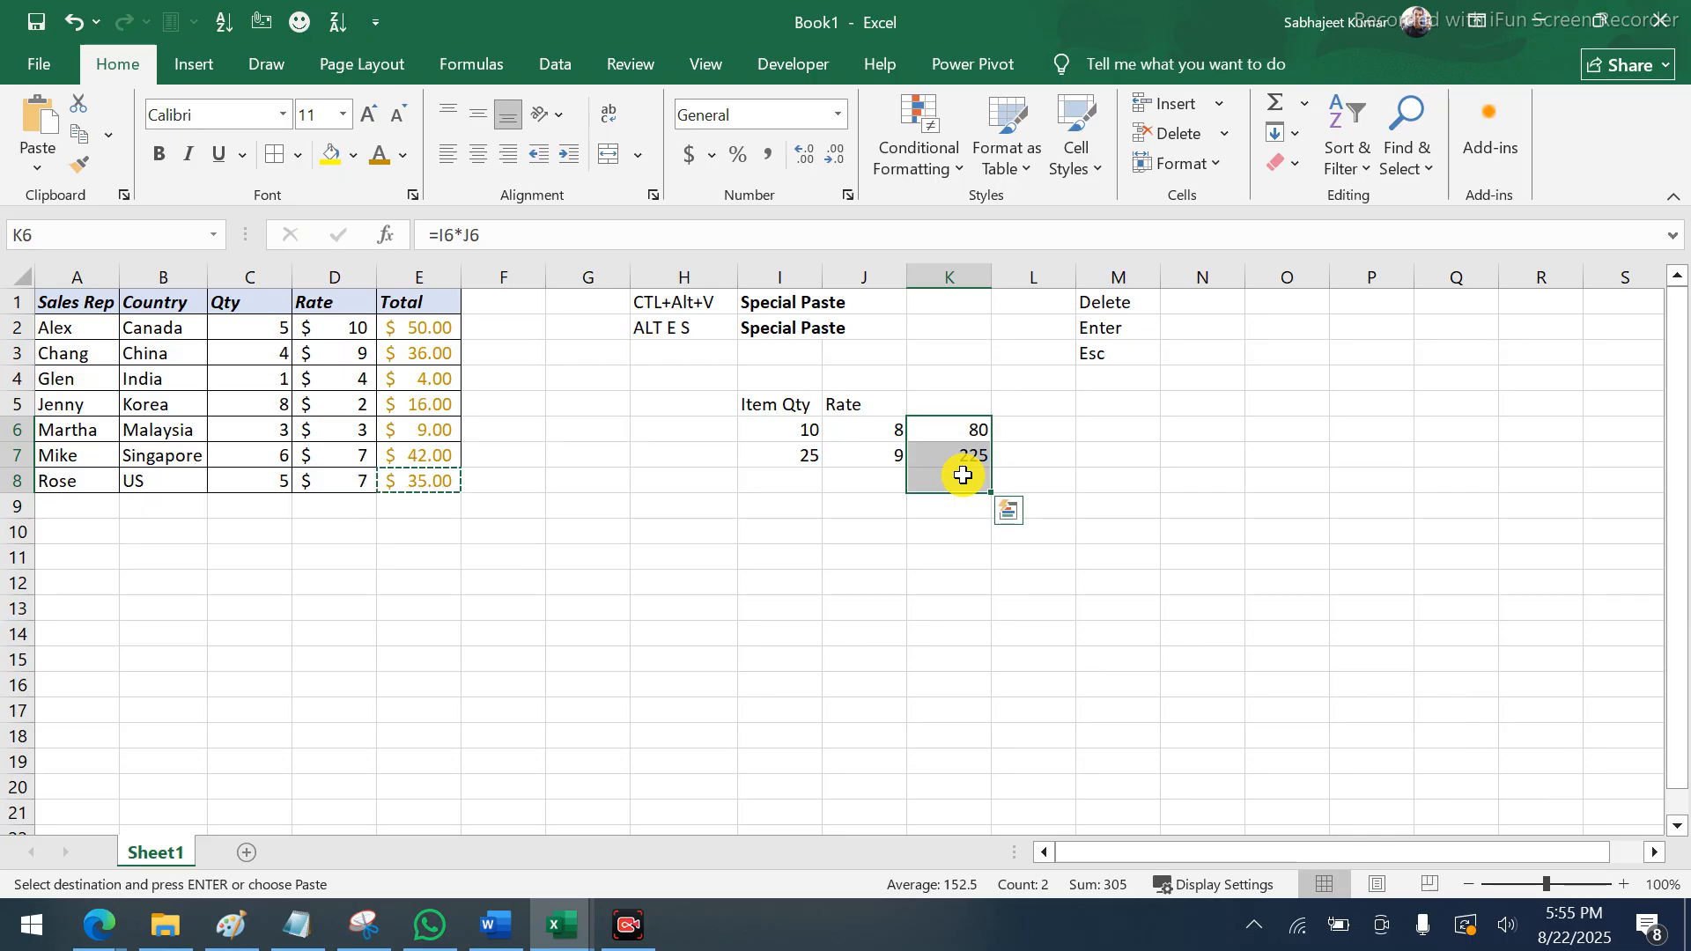
pyautogui.hotkey('ctrl', 'alt', 'v')
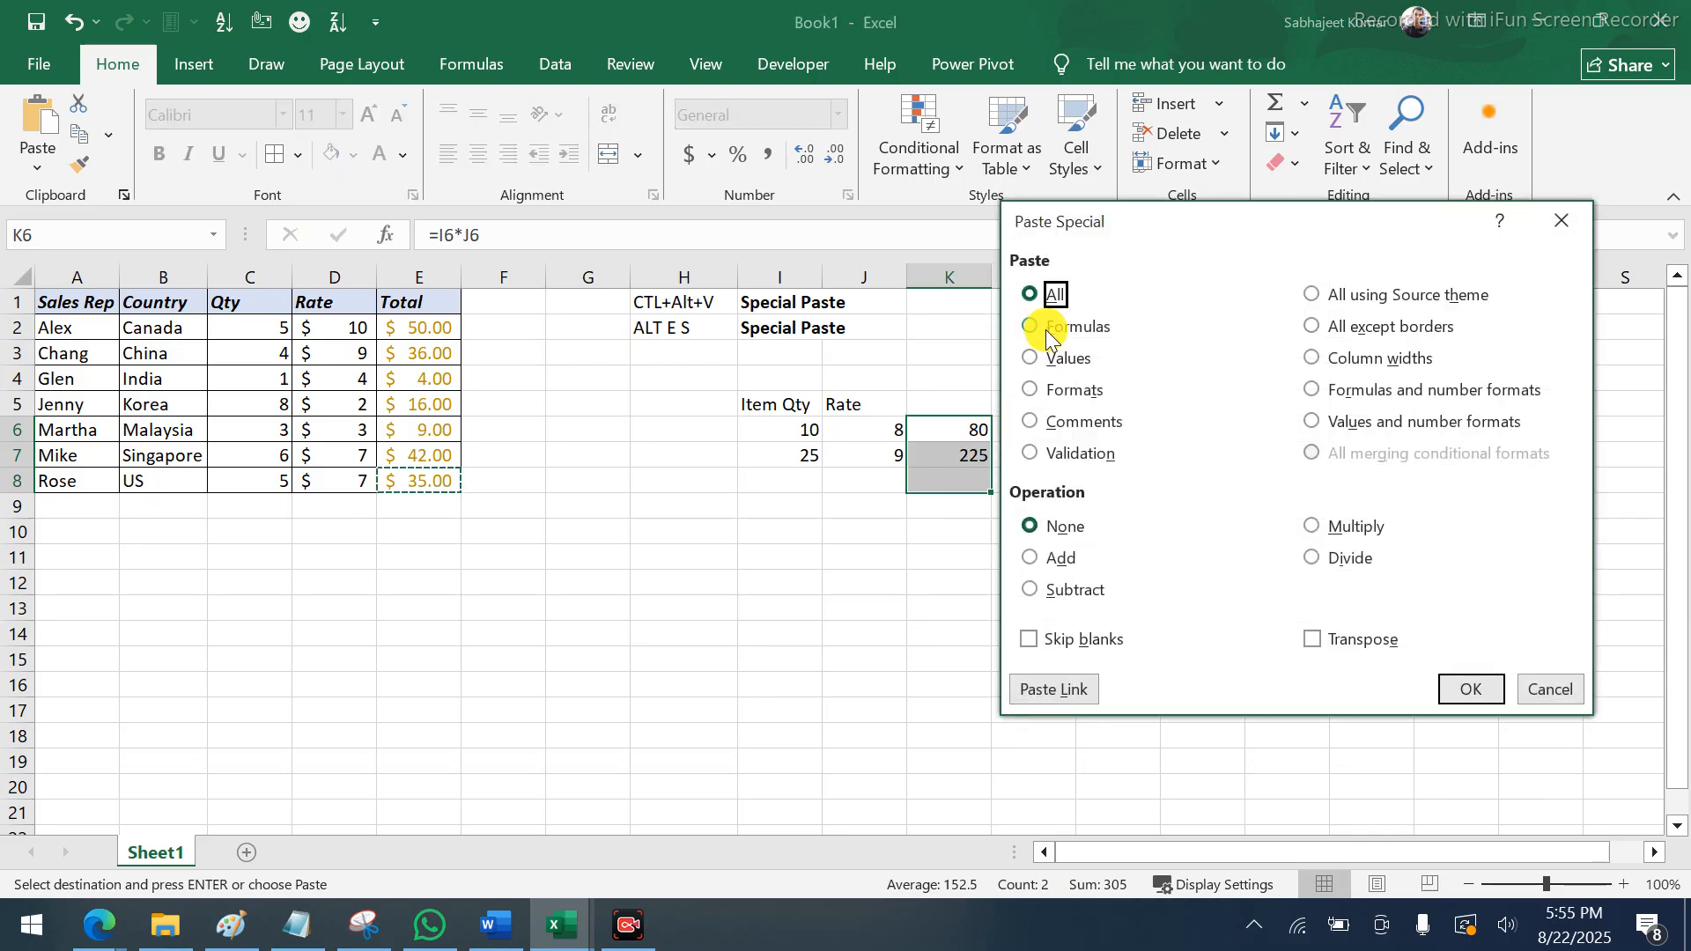
pyautogui.click(1030, 391)
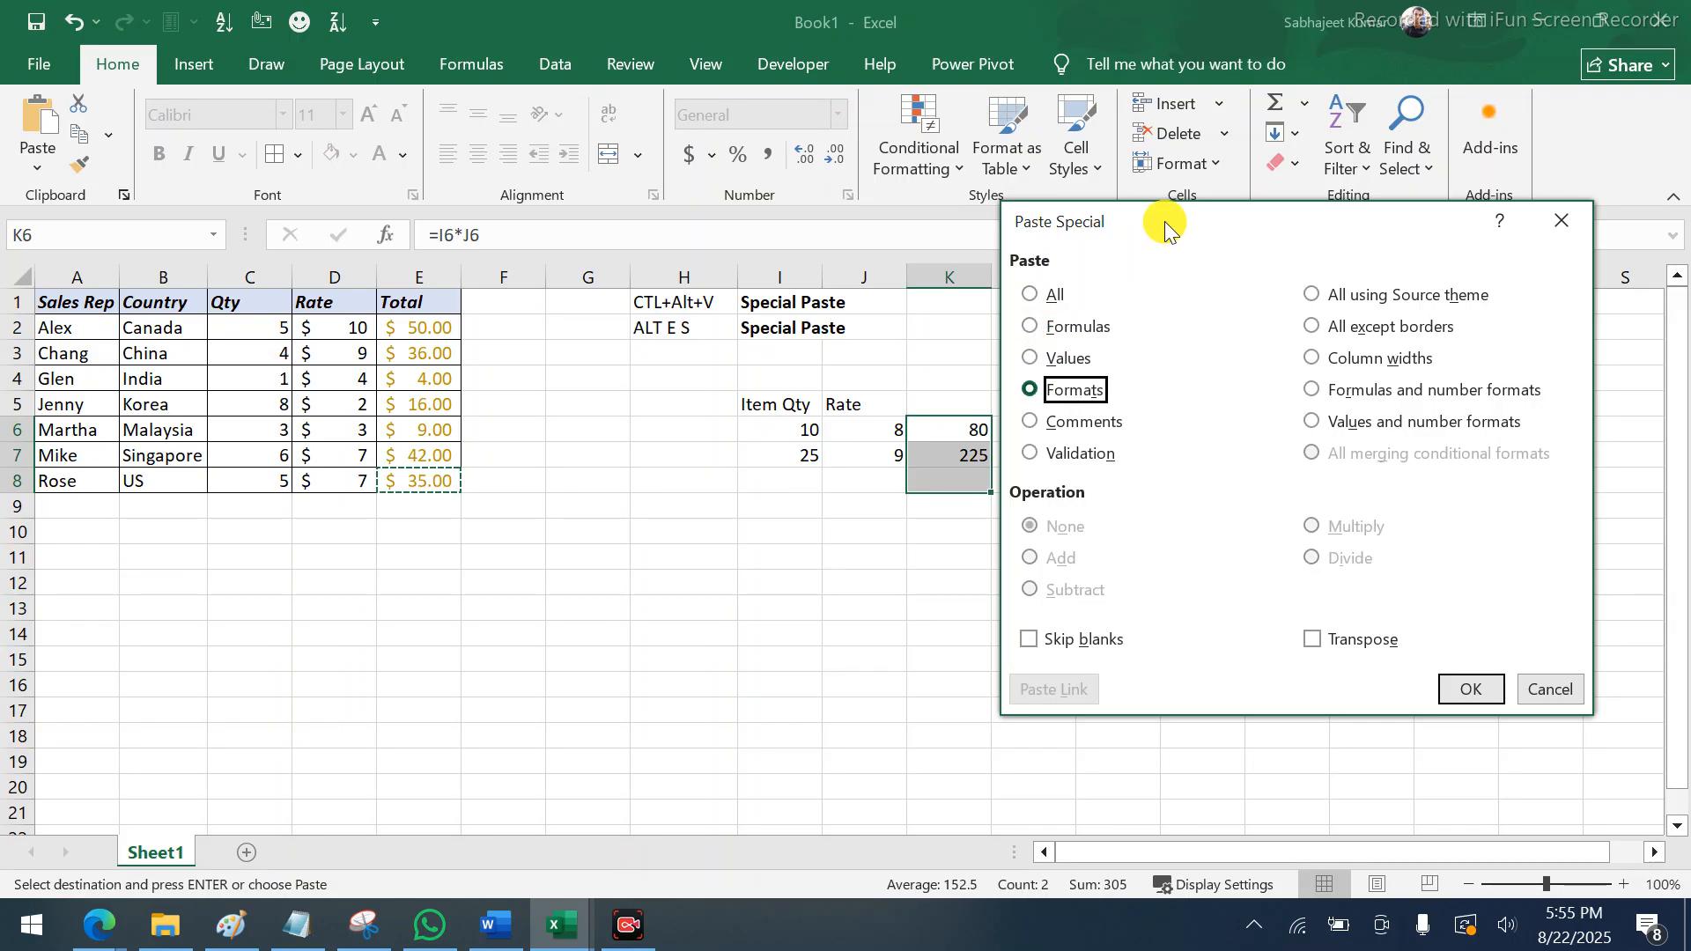
pyautogui.moveTo(1167, 218); pyautogui.dragTo(1267, 190)
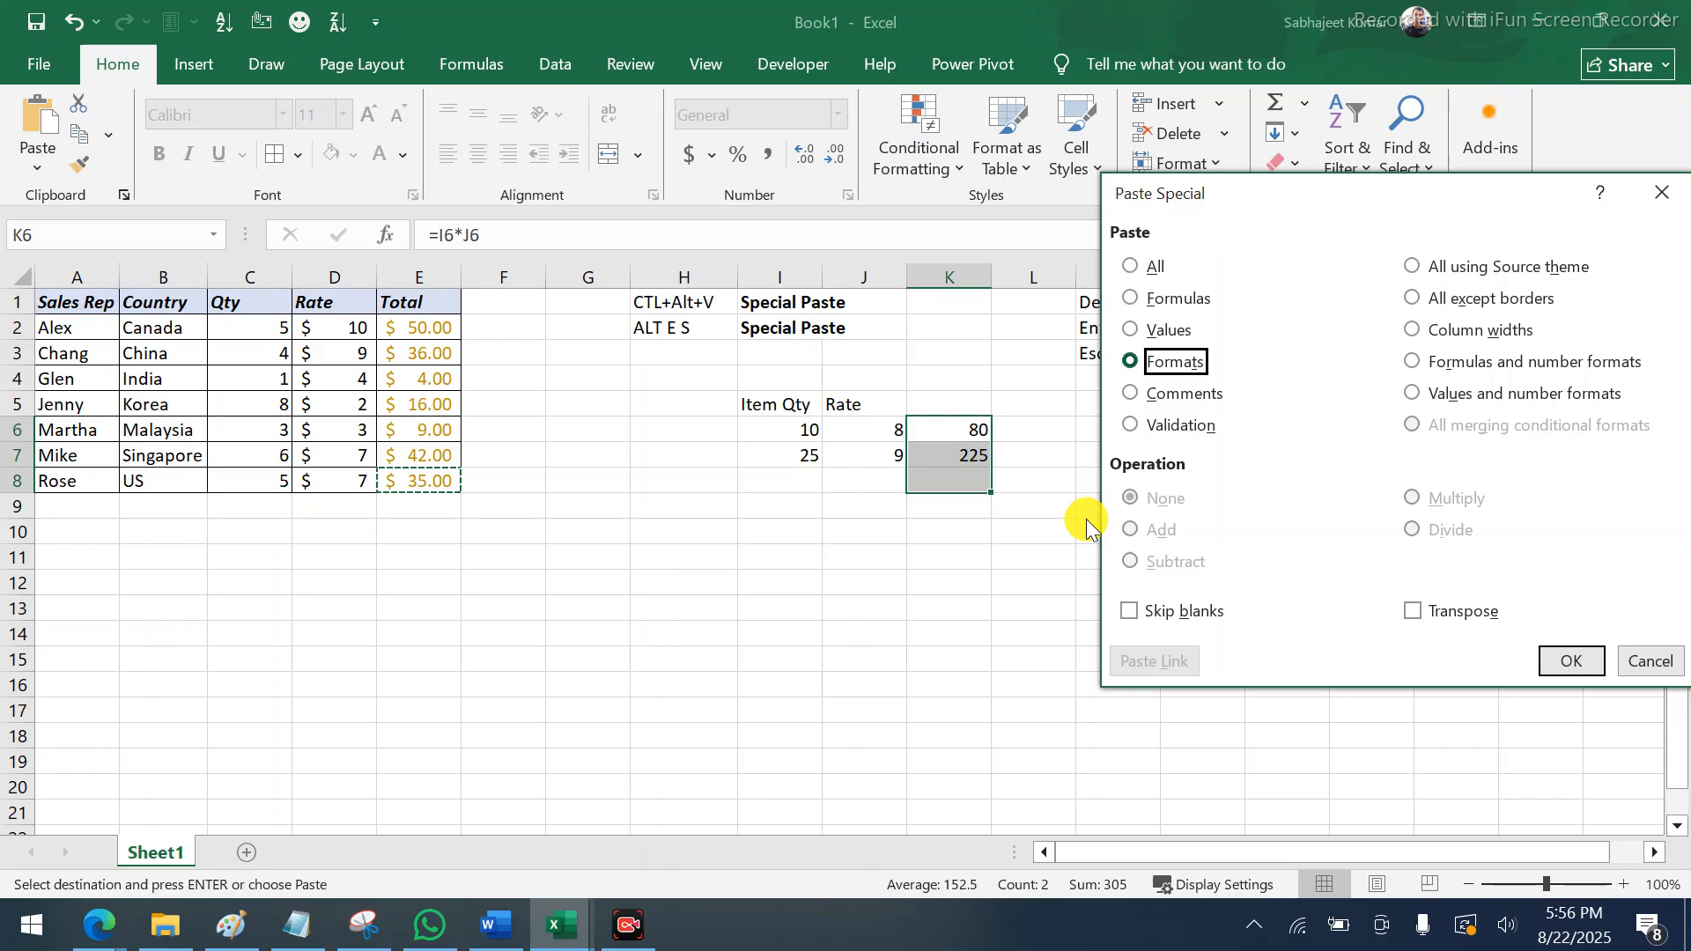
pyautogui.click(1559, 659)
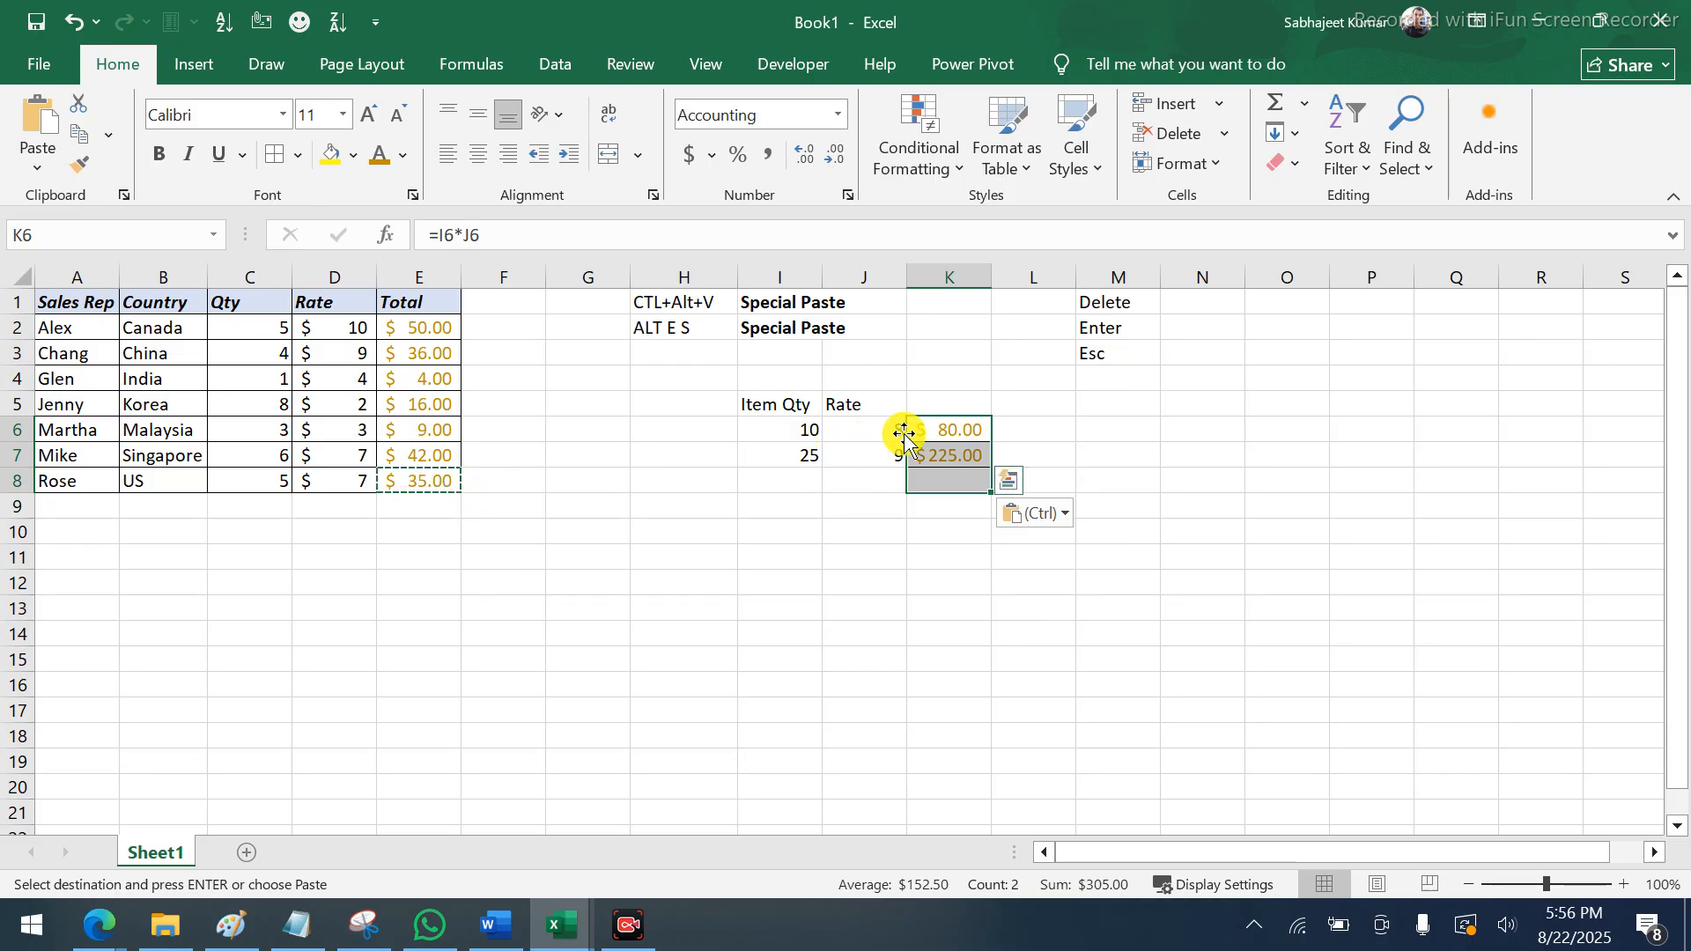
# Inspect the formulas in K6 and K7 beneath their pasted formatting, comparing with the empty cell L6
pyautogui.click(960, 434)
pyautogui.click(1035, 429)
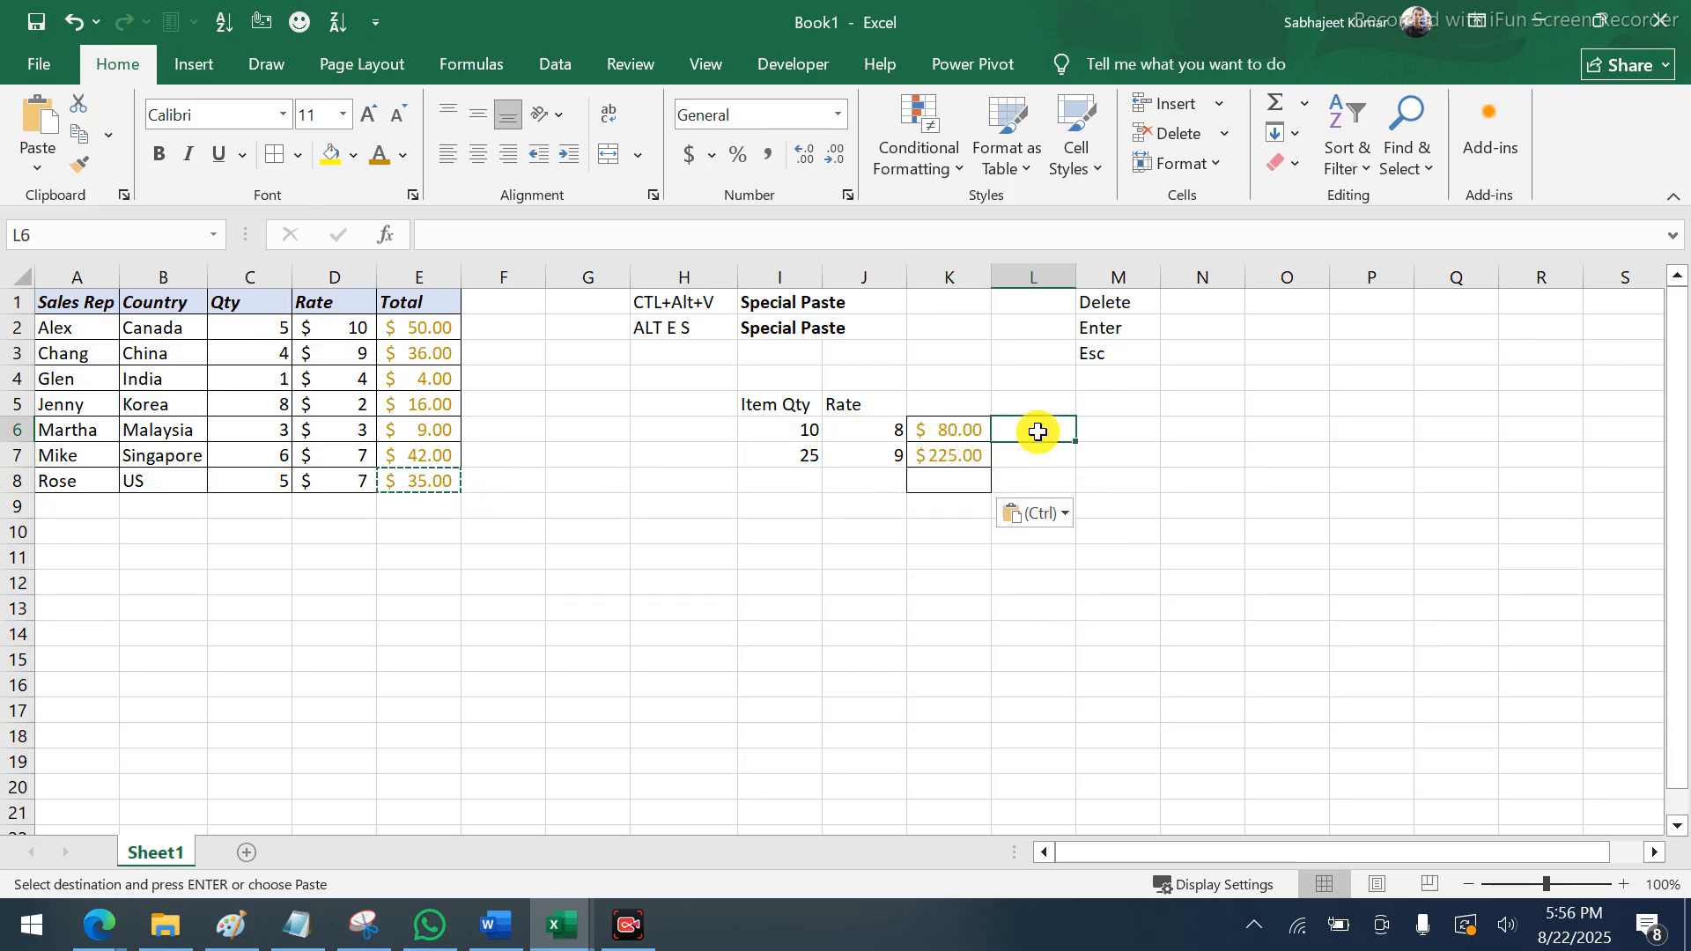
pyautogui.click(931, 433)
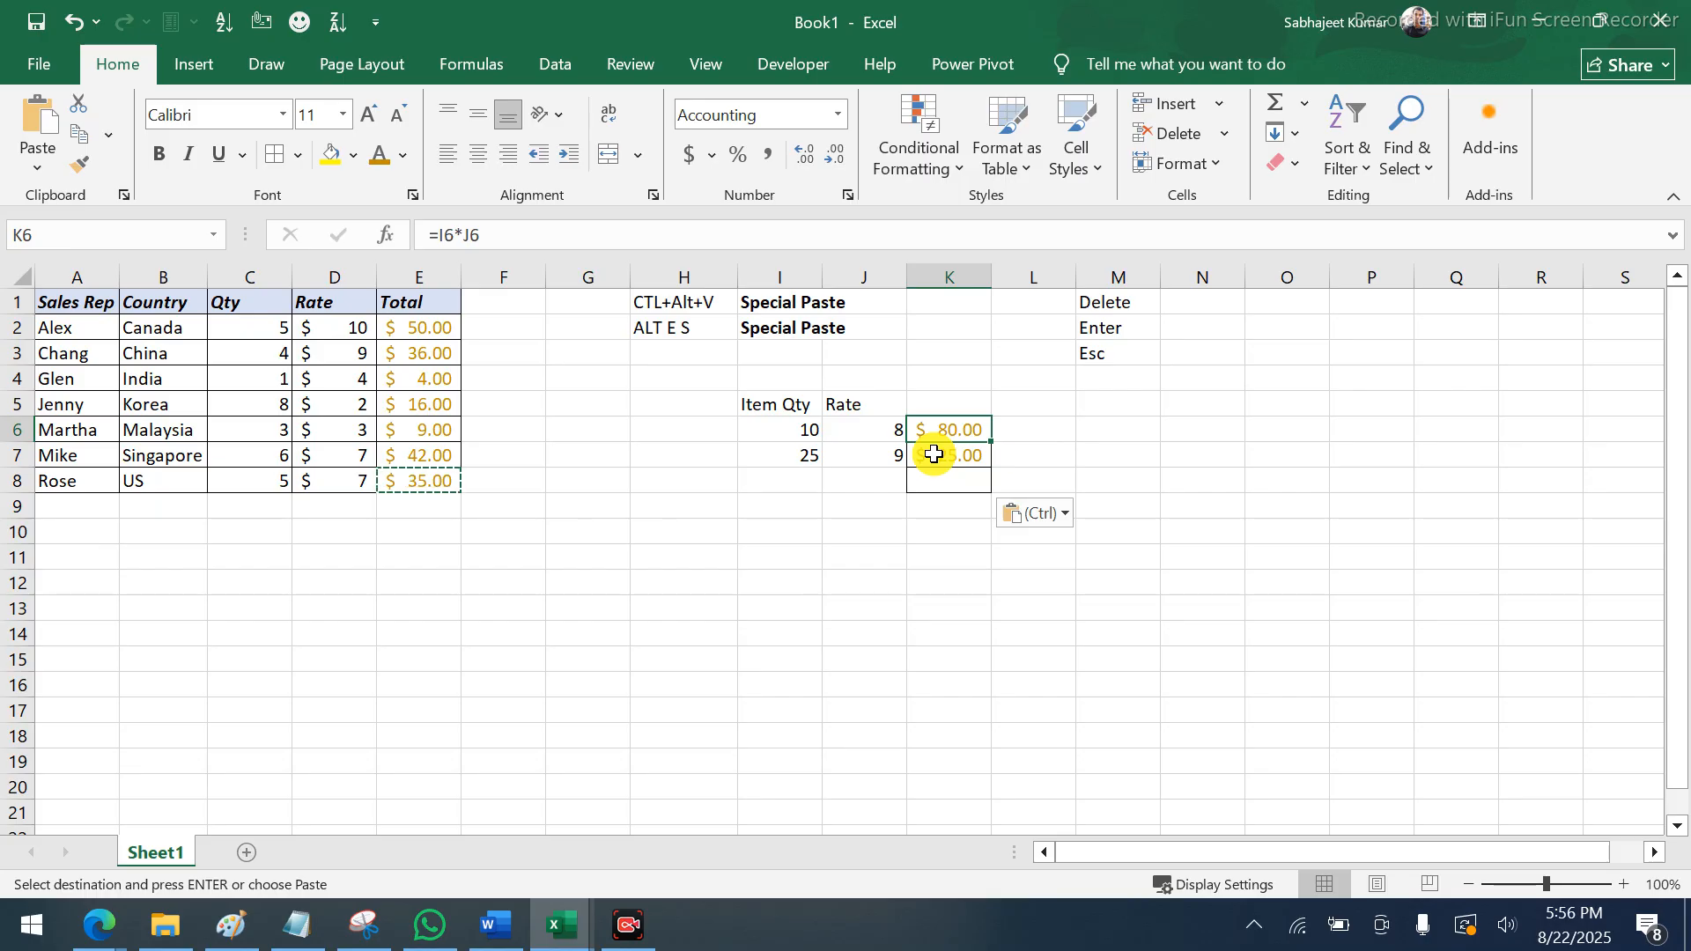
pyautogui.click(931, 448)
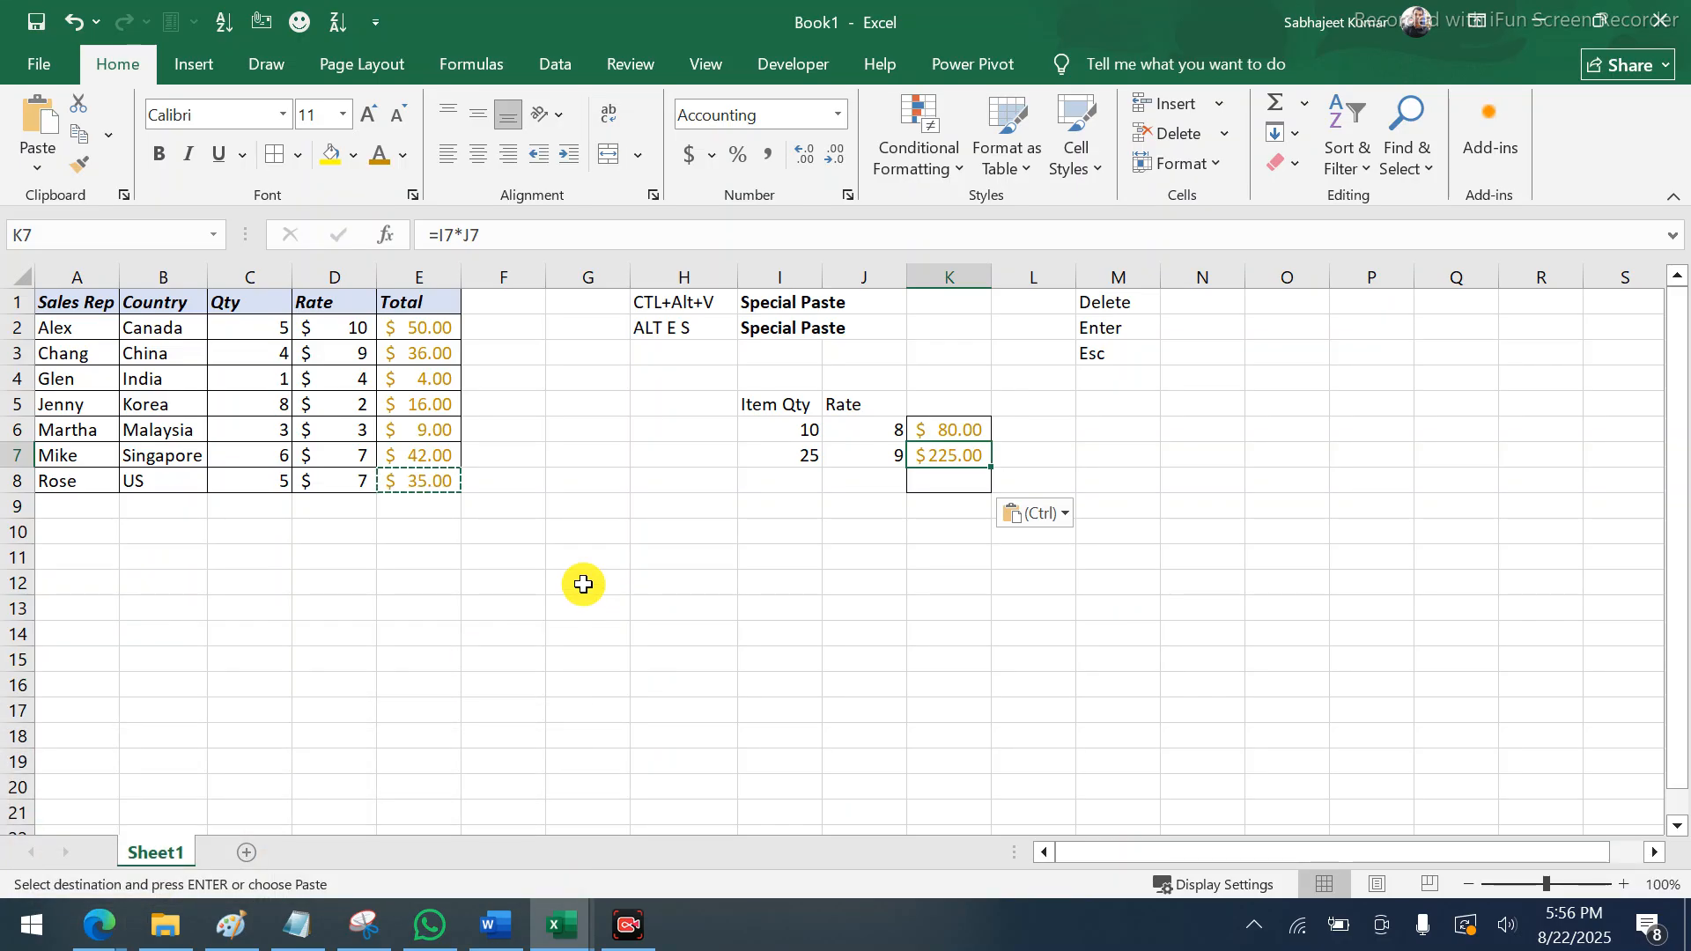
# Cancel the pending copy and clear the pasted formatting, including the border, from empty cell K8
pyautogui.click(974, 473)
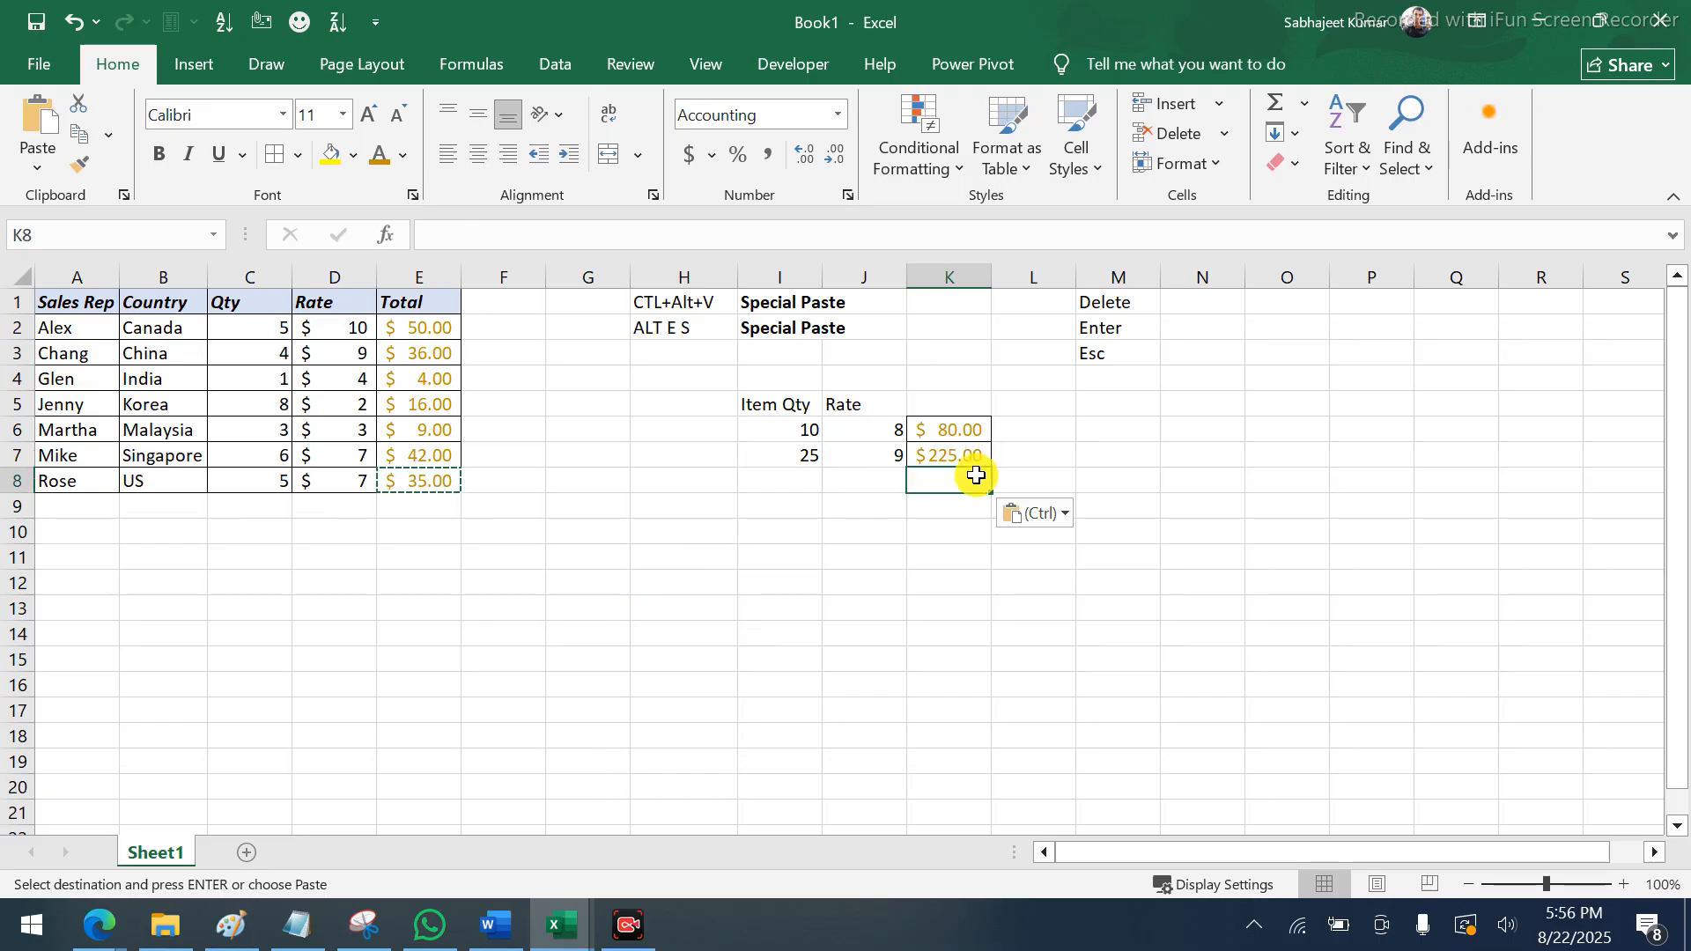
pyautogui.press('Escape')
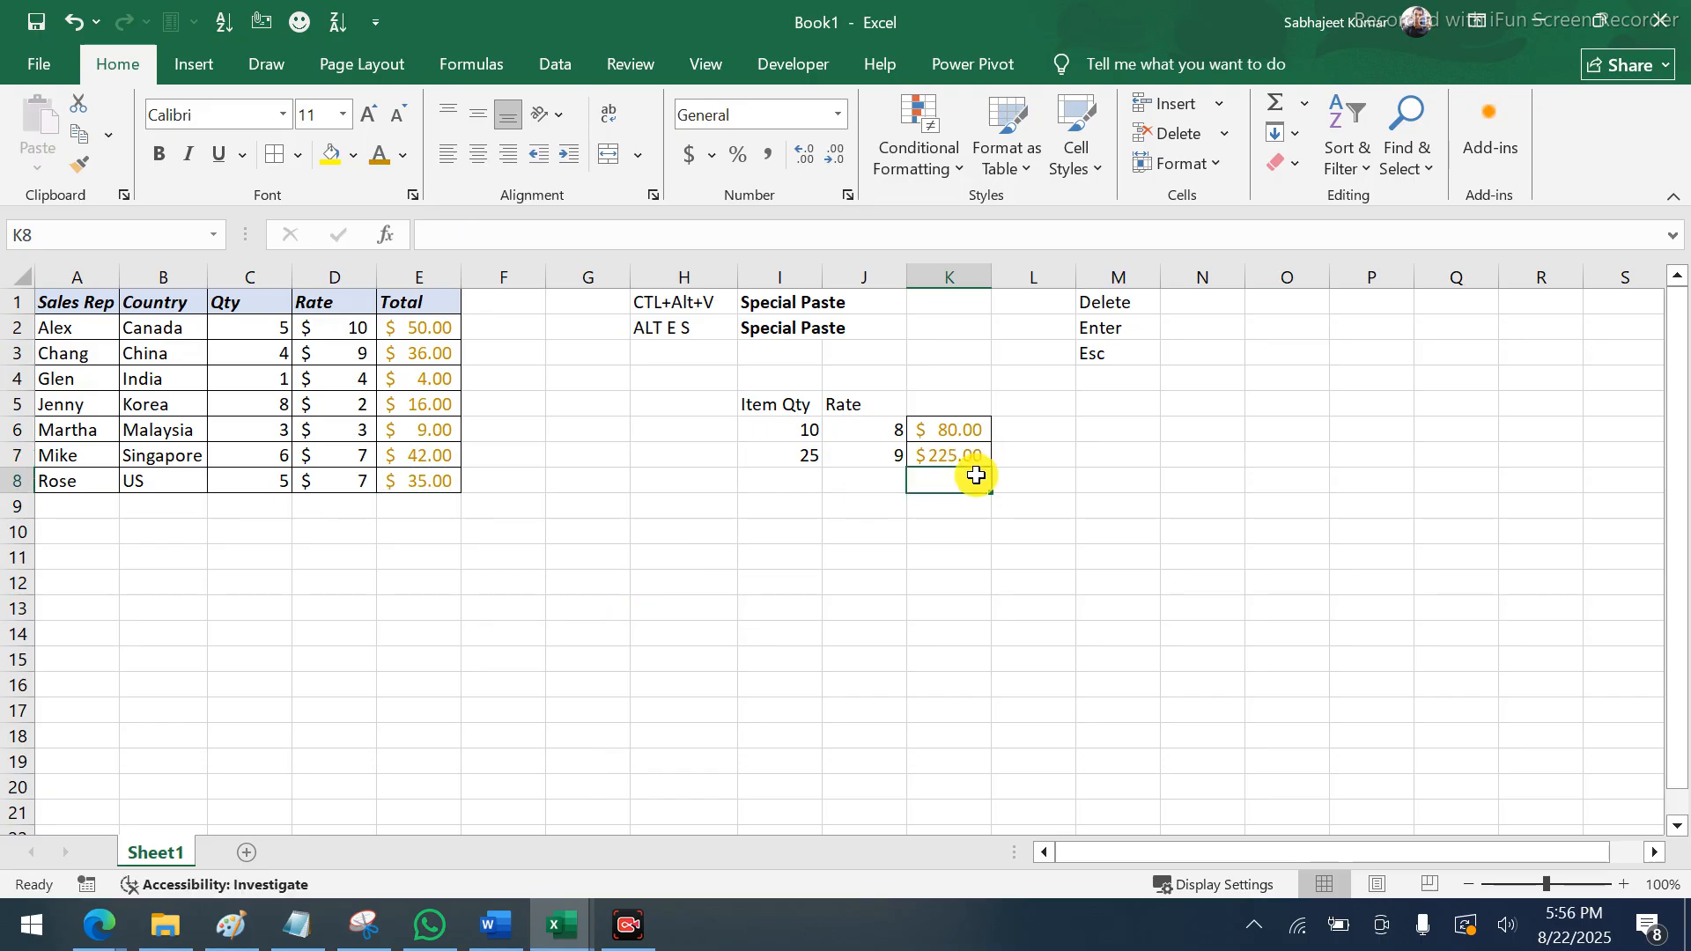
pyautogui.click(833, 498)
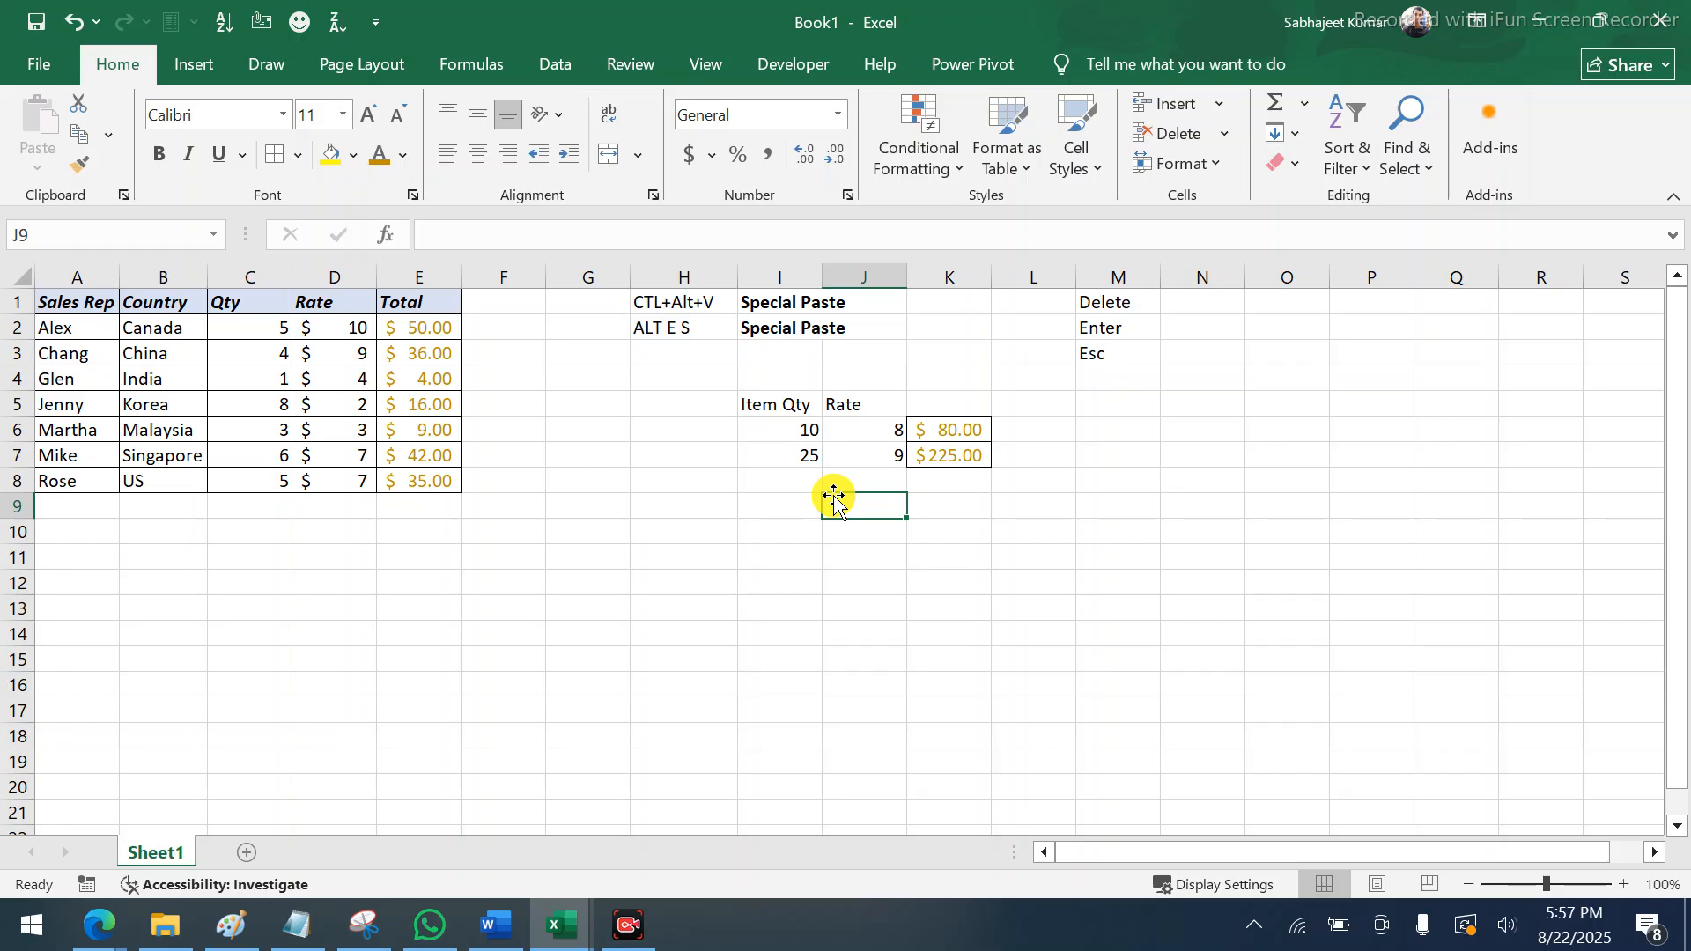
pyautogui.click(599, 513)
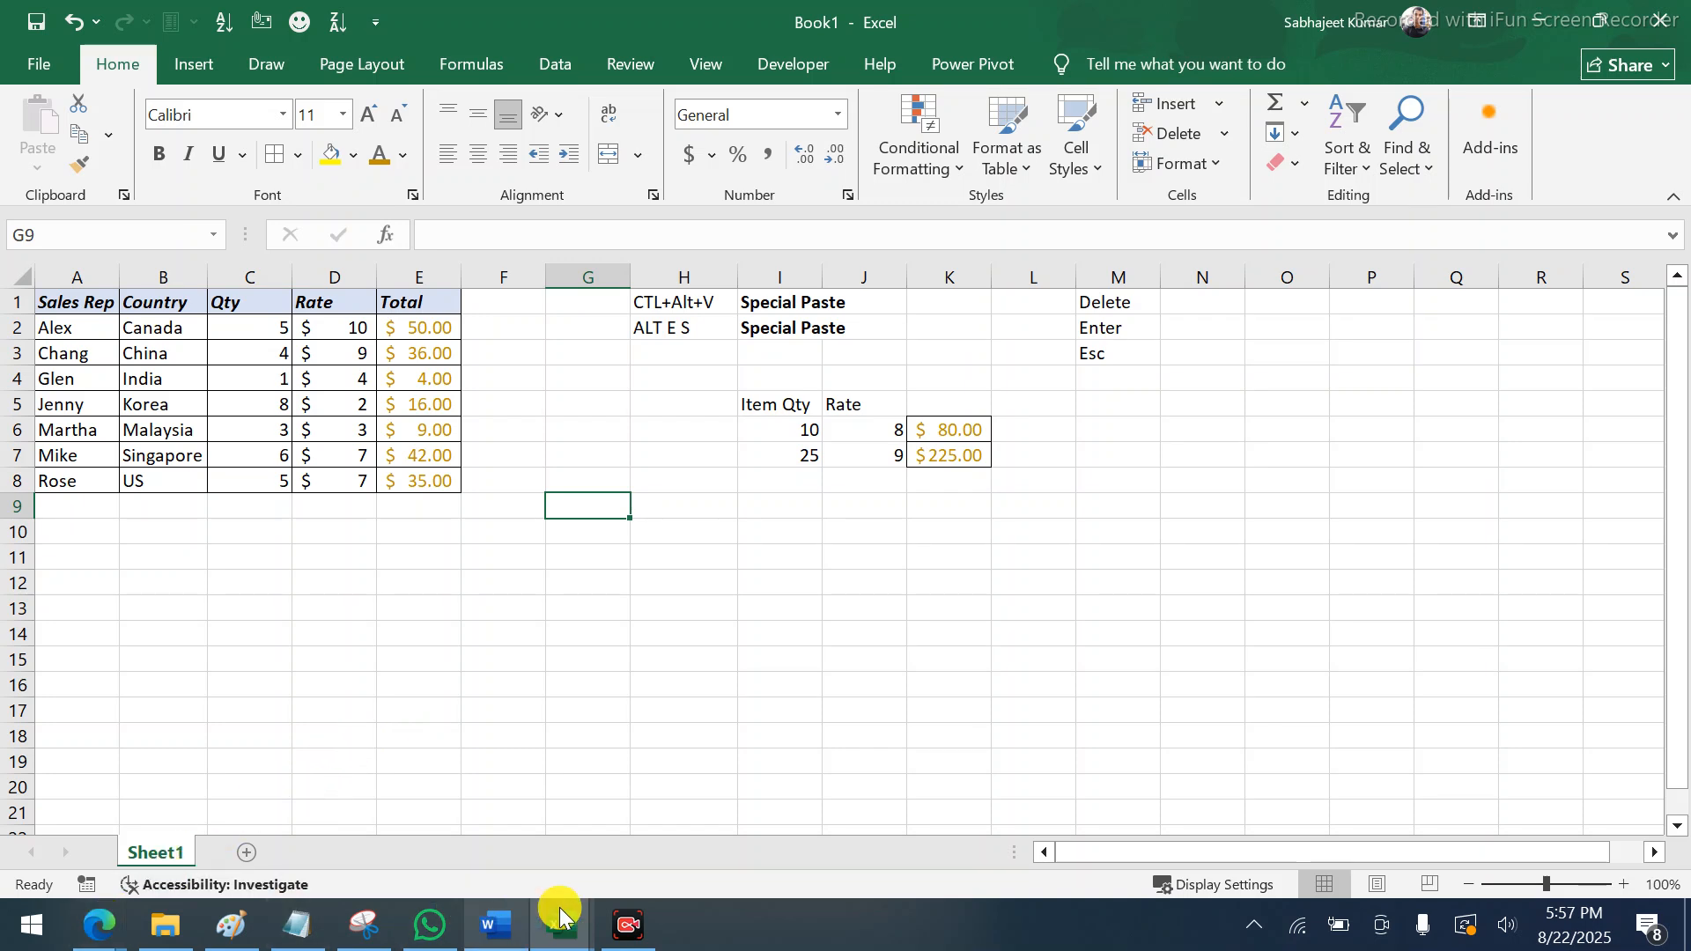
pyautogui.moveTo(624, 926)
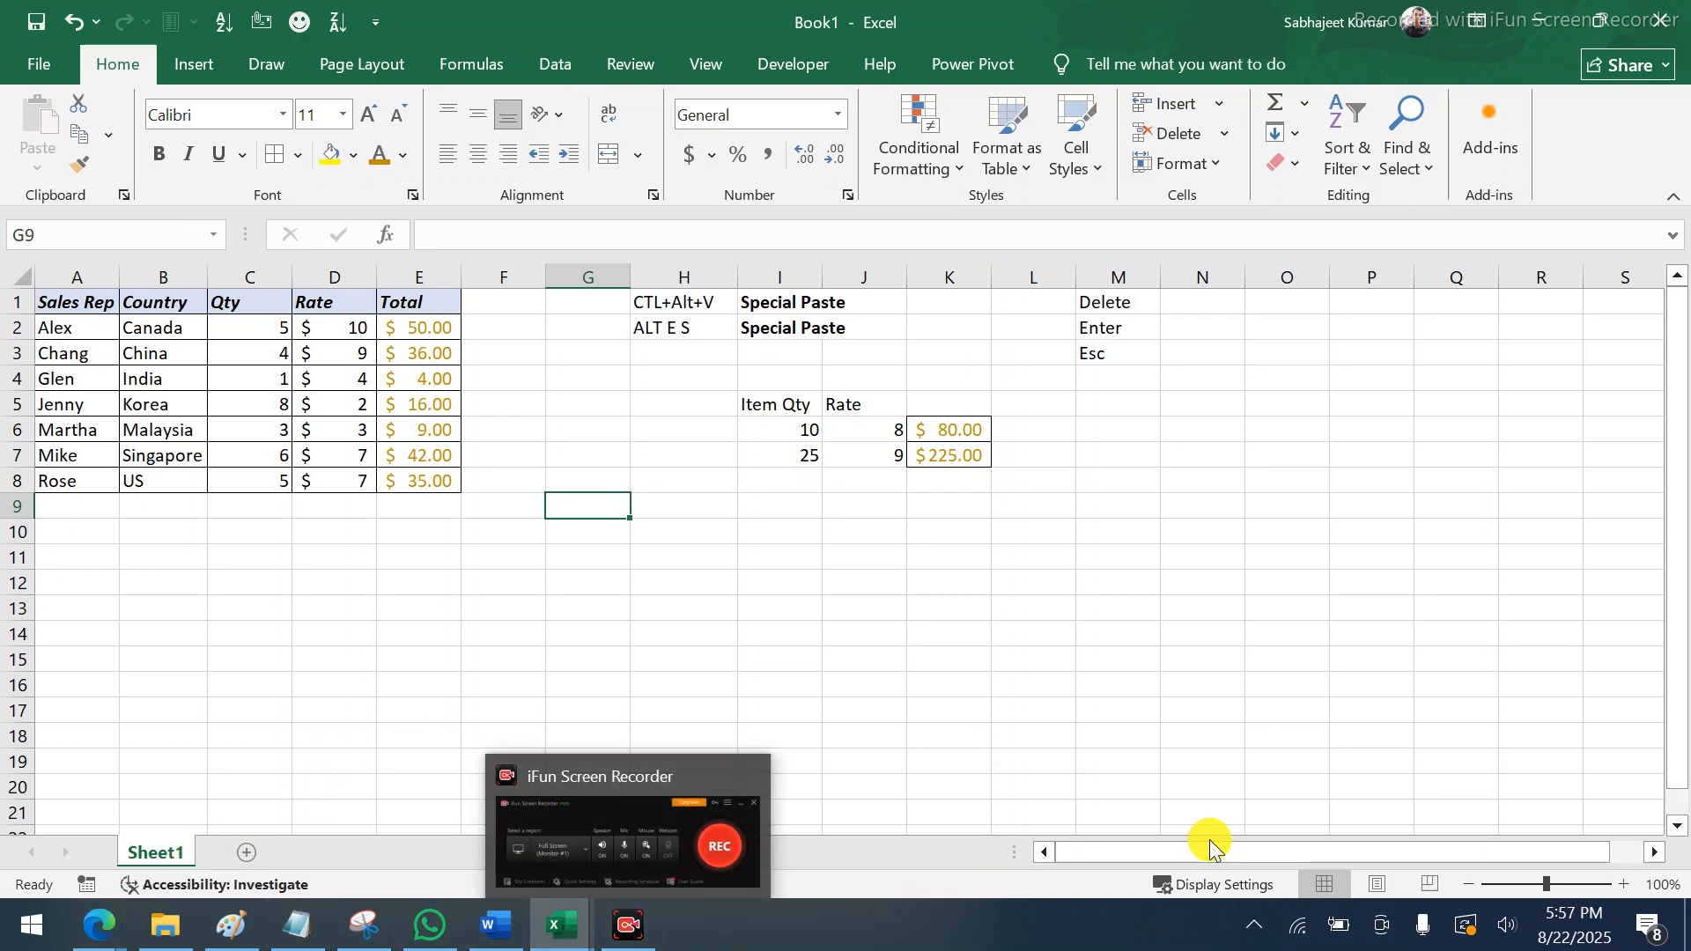